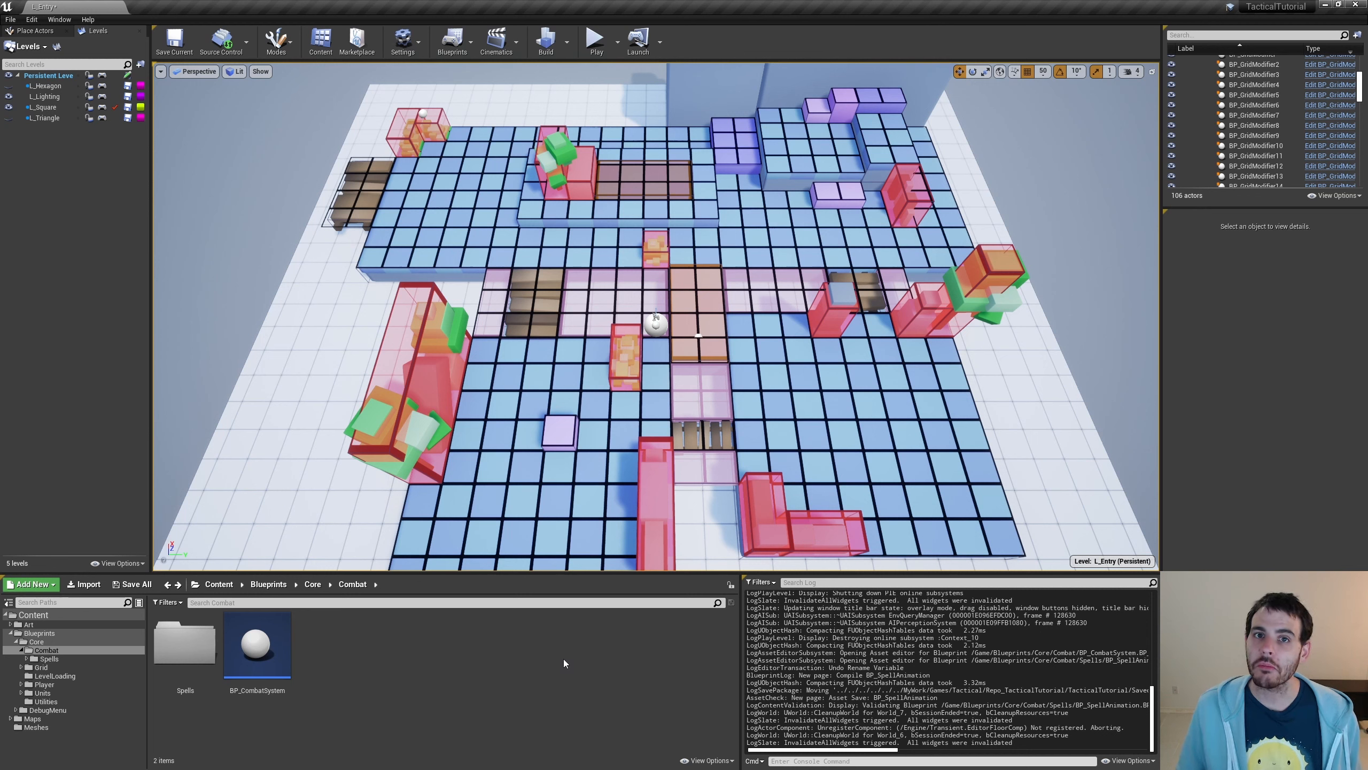
Open the BP_CombatSystem blueprint and examine the SpawnActor nodes that play the animation in the Cast Spell function.
click(287, 676)
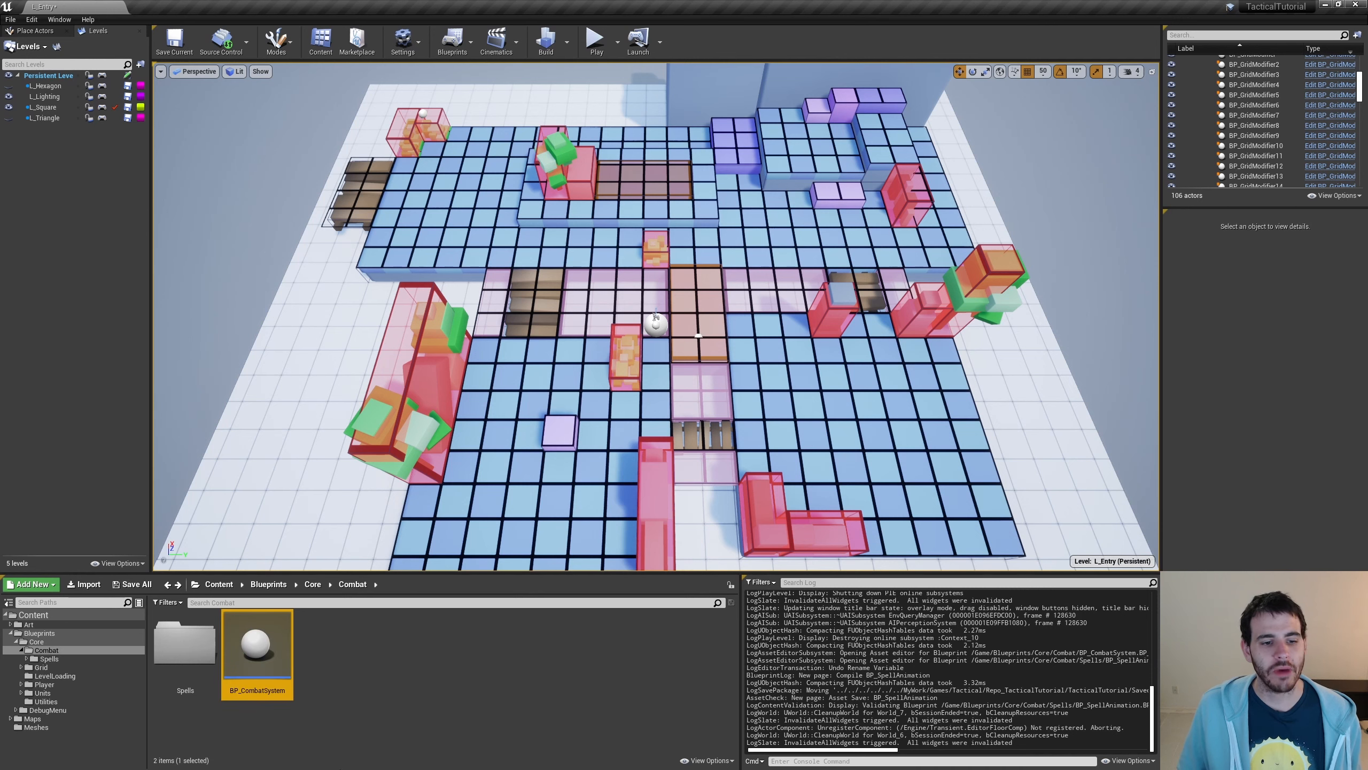
double_click(243, 653)
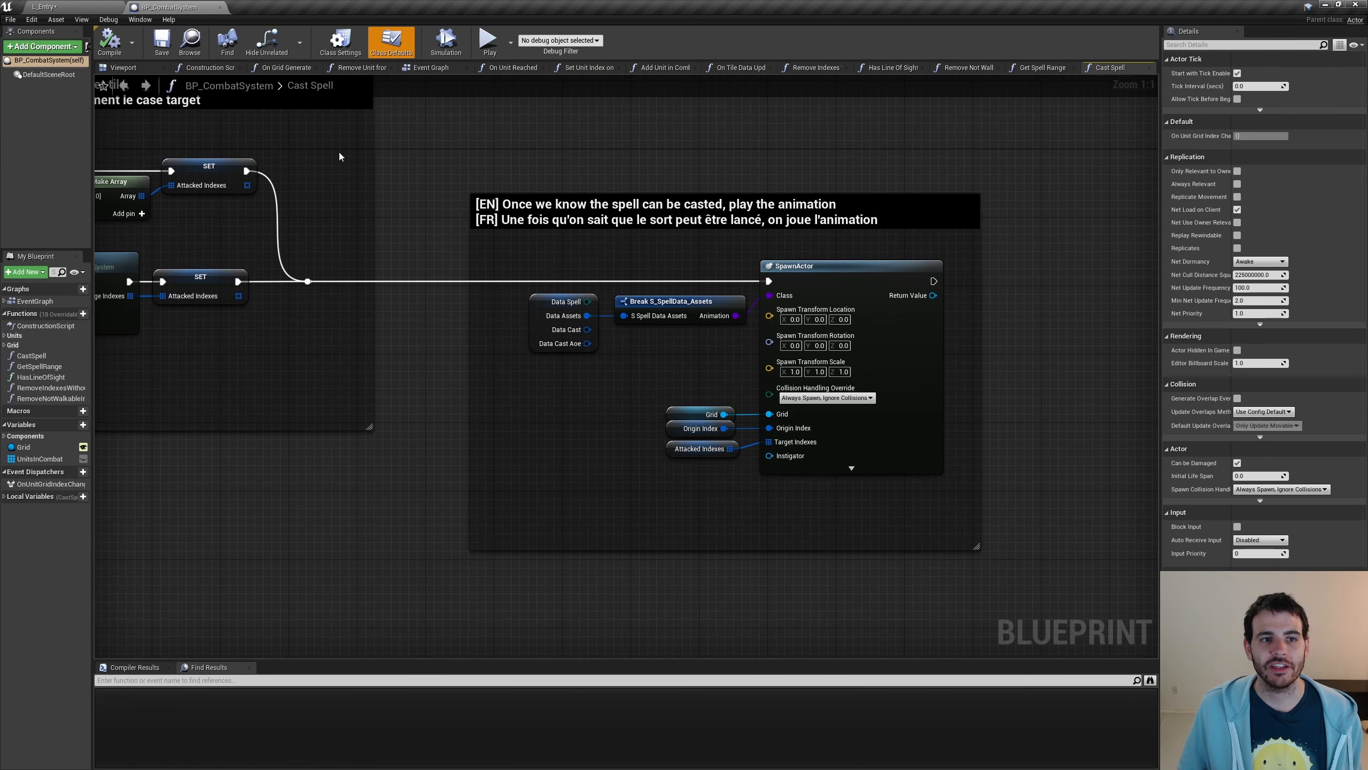
drag(456, 178, 906, 459)
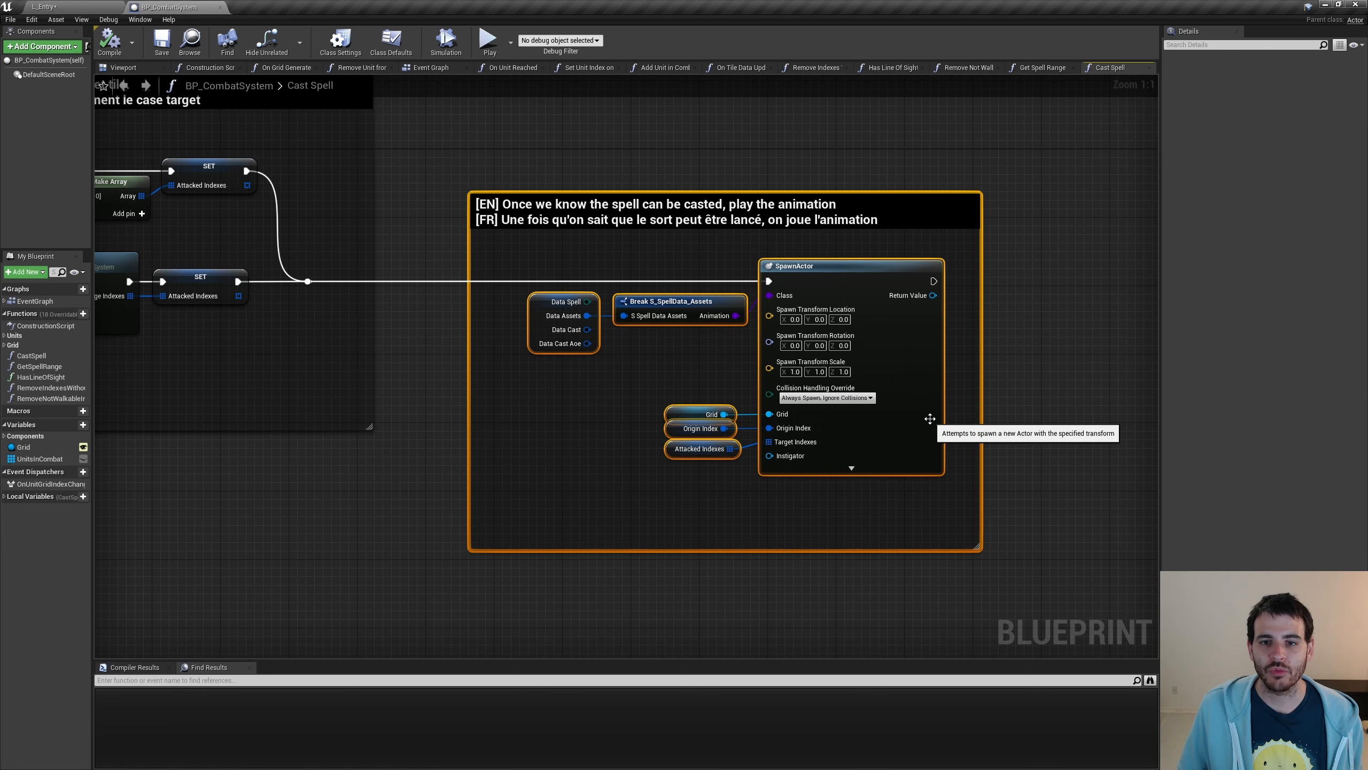
click(688, 456)
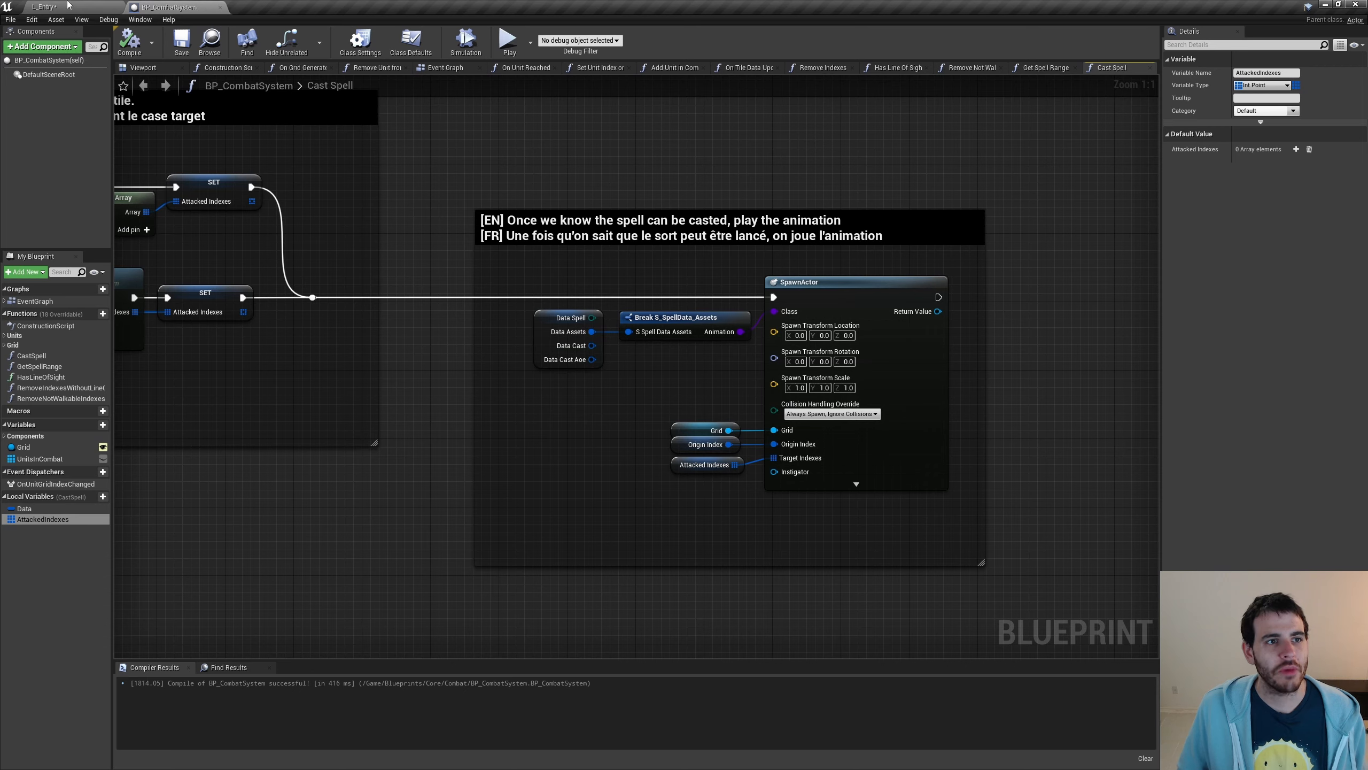
Open BP_SpellAnimation from the Spells folder and rename its TargetIndexes variable to AttackedIndexes.
click(80, 6)
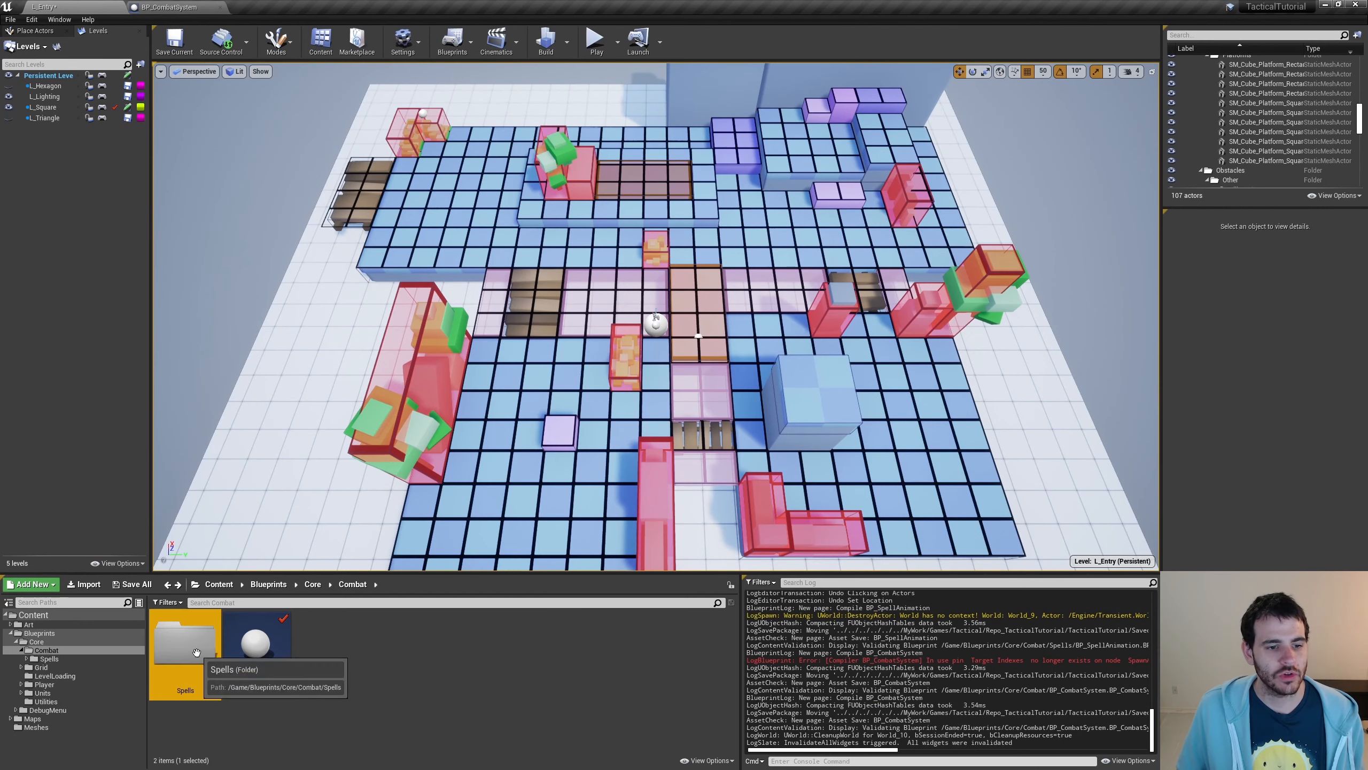
double_click(330, 659)
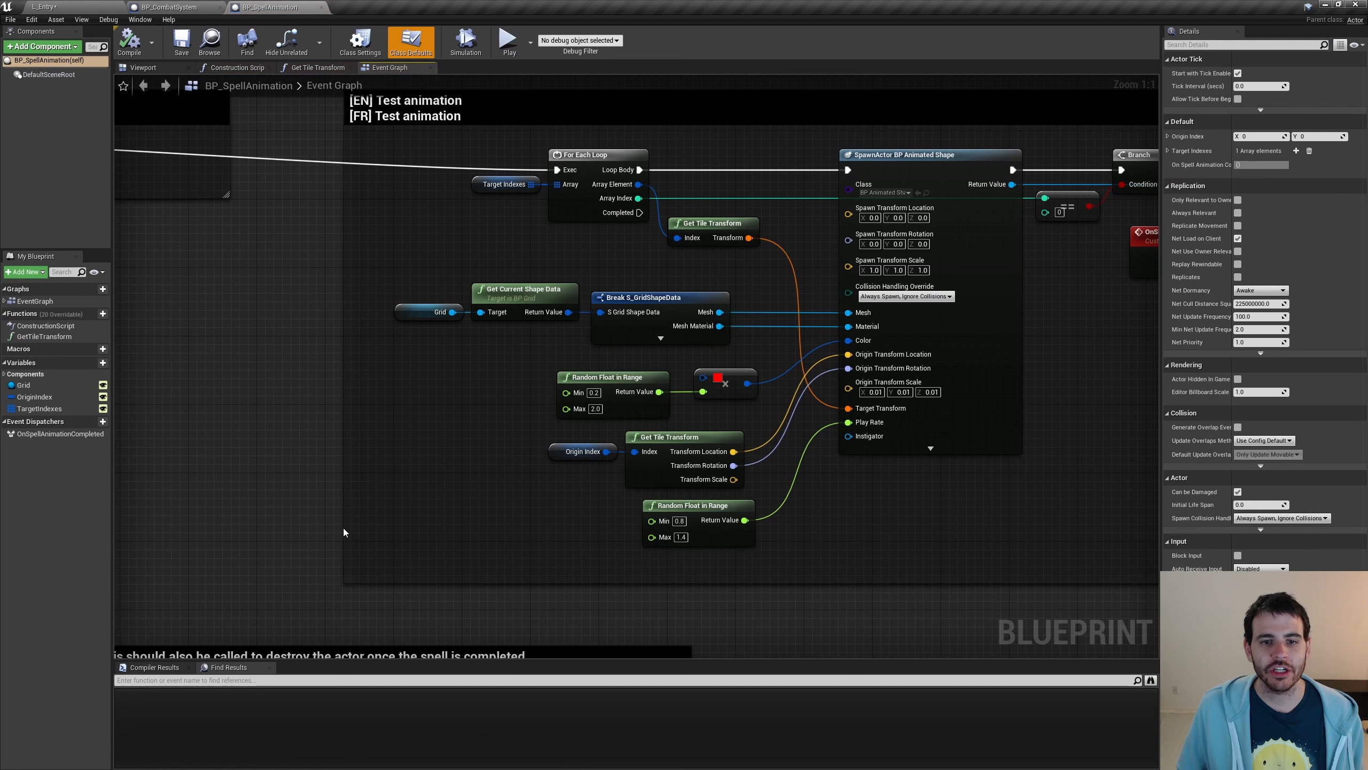
click(39, 409)
key(F2)
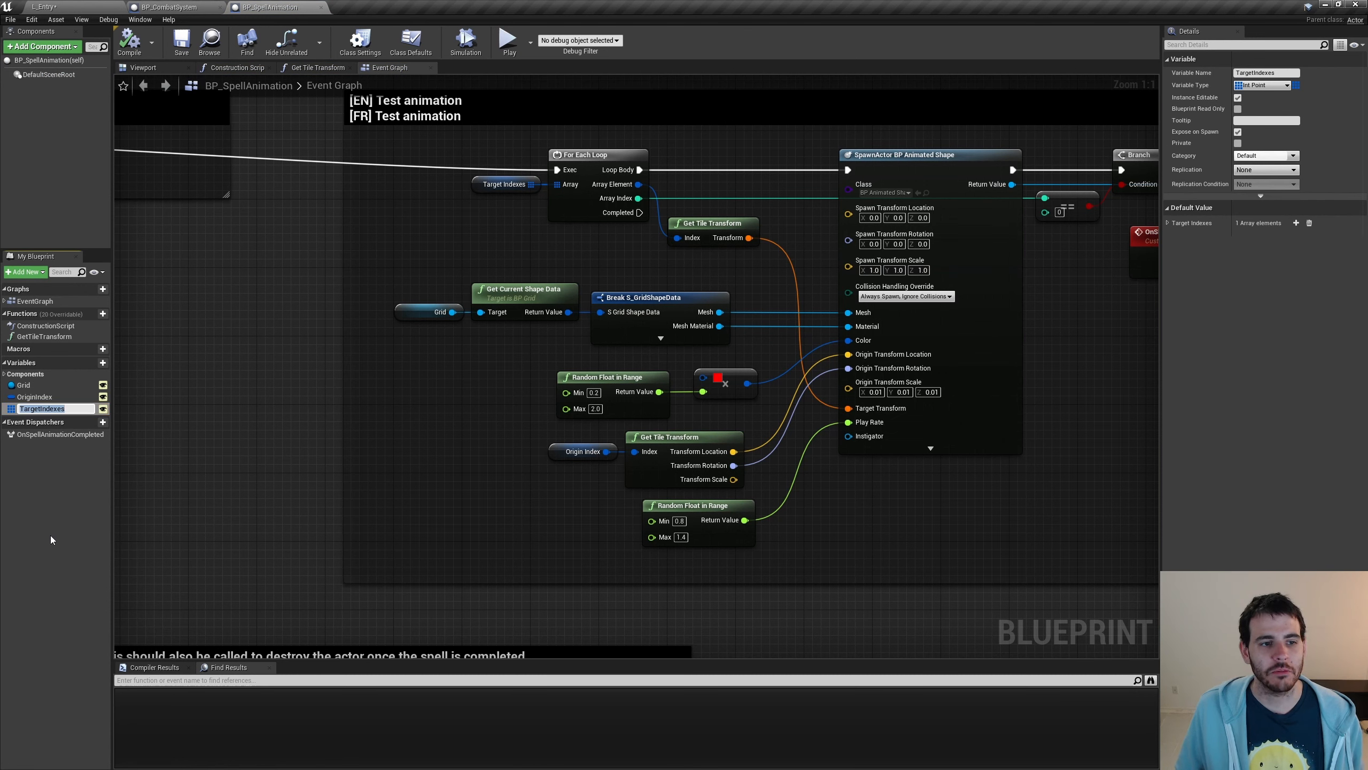
text(AttackedIndexes)
key(Return)
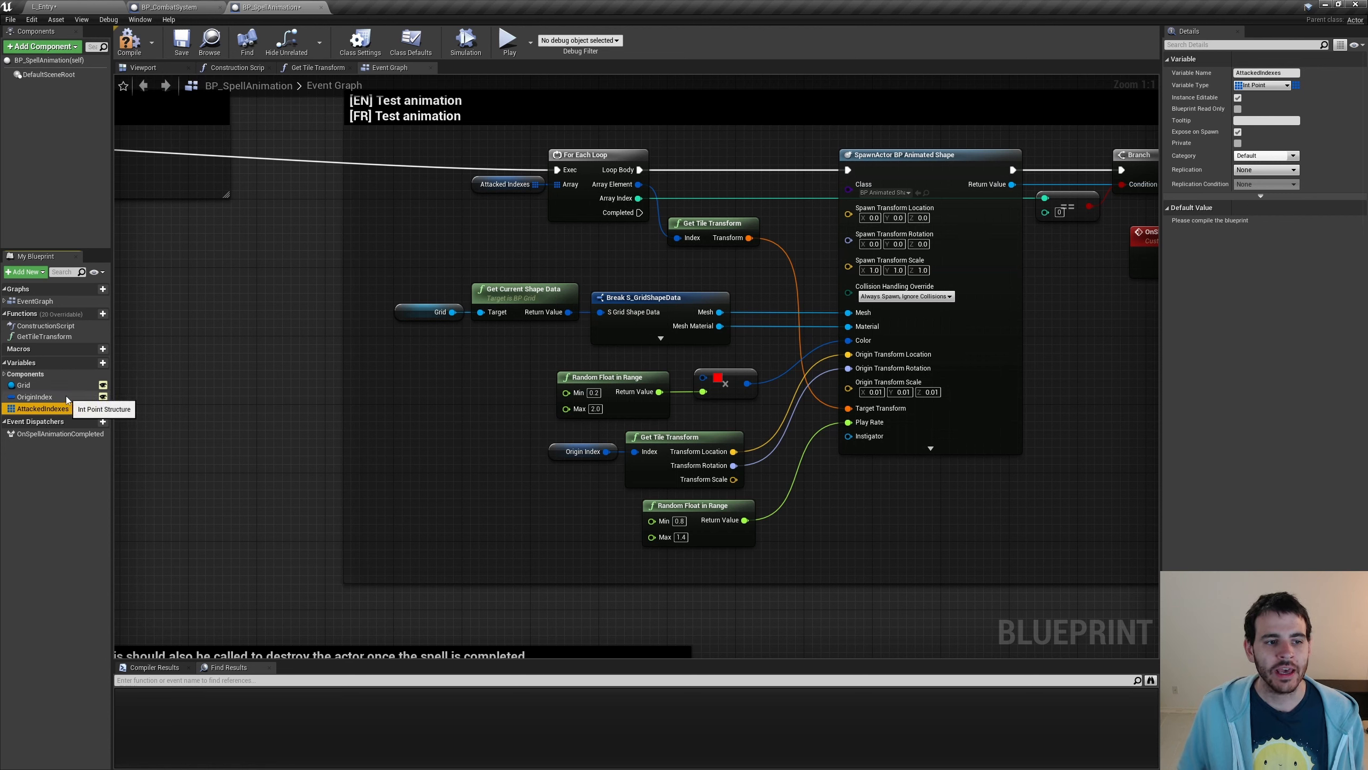
Duplicate the OriginIndex variable as TargetIndex, place it above AttackedIndexes in the variable order, and compile the blueprint.
click(49, 397)
key(ctrl+w)
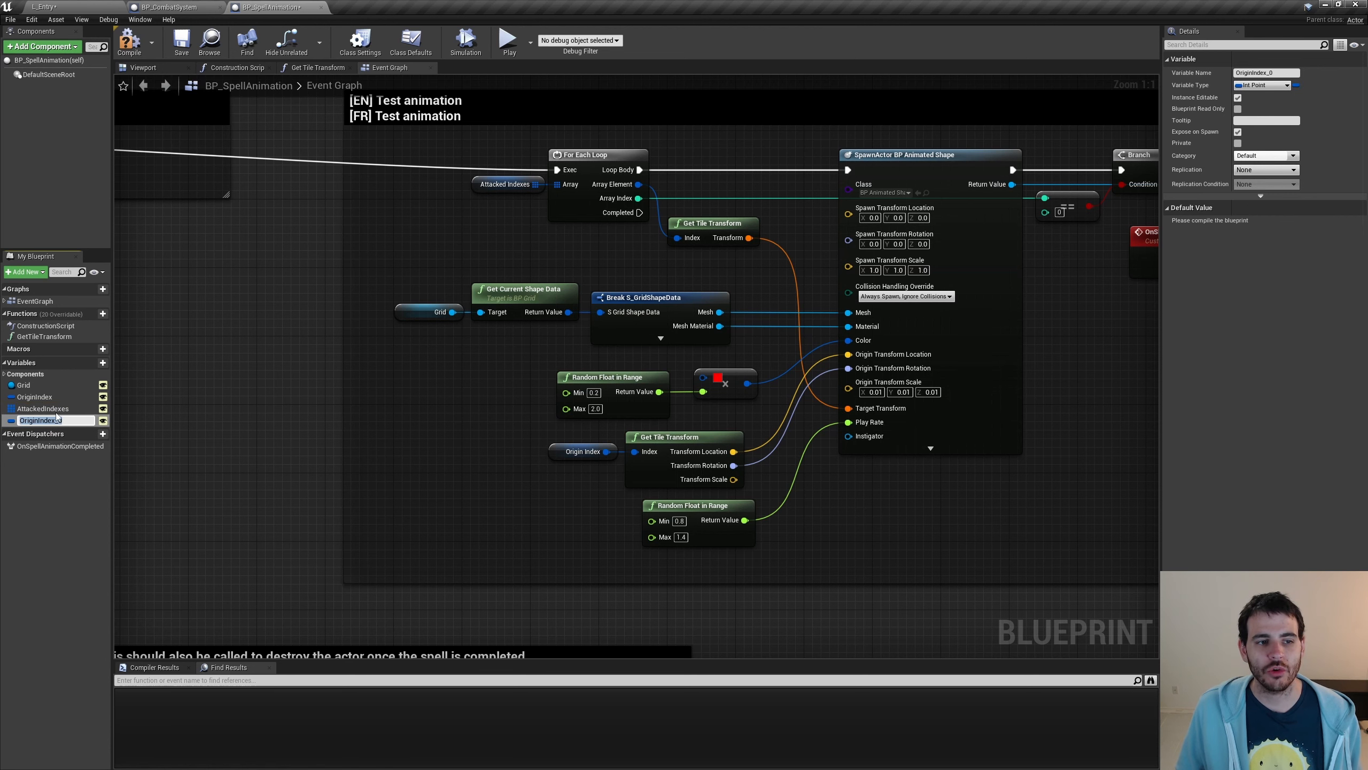
text(Ta)
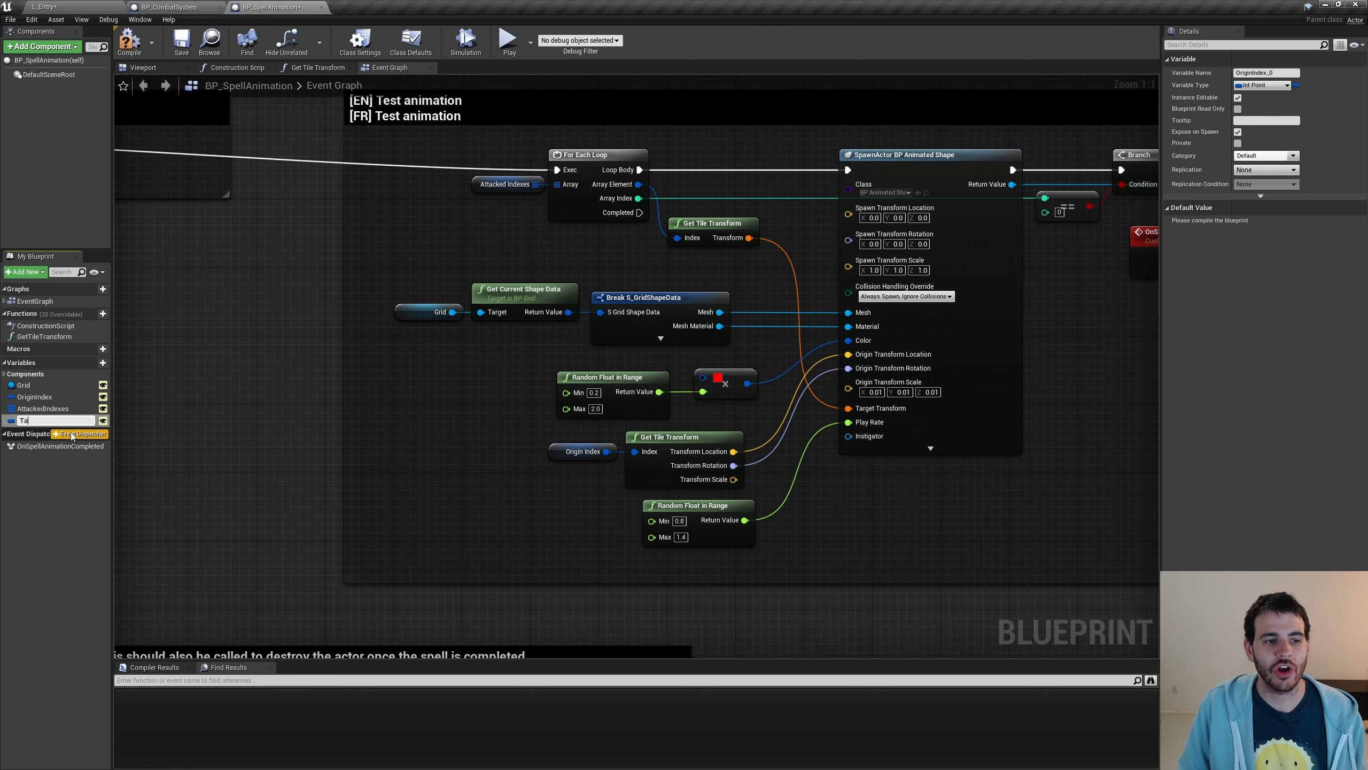
text(rgetIndex)
key(Return)
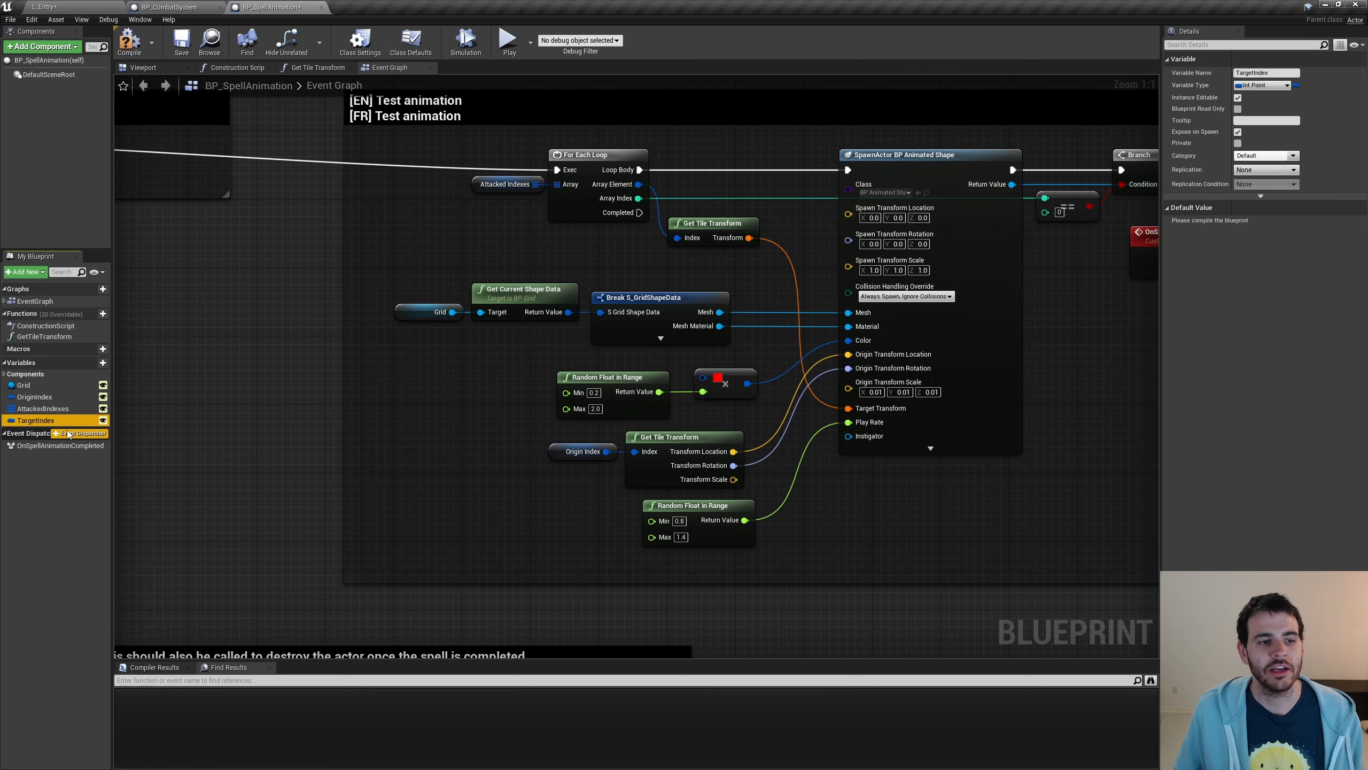
drag(64, 424, 54, 406)
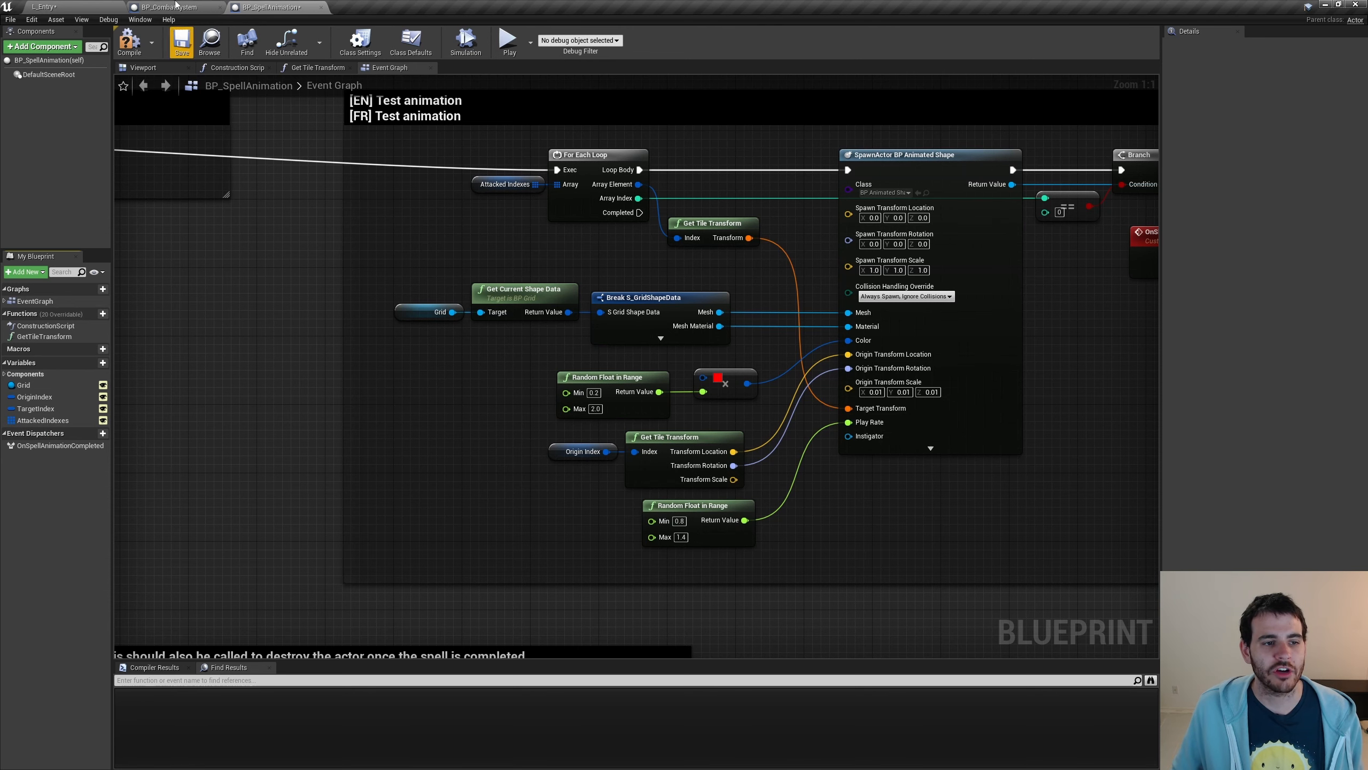
click(129, 43)
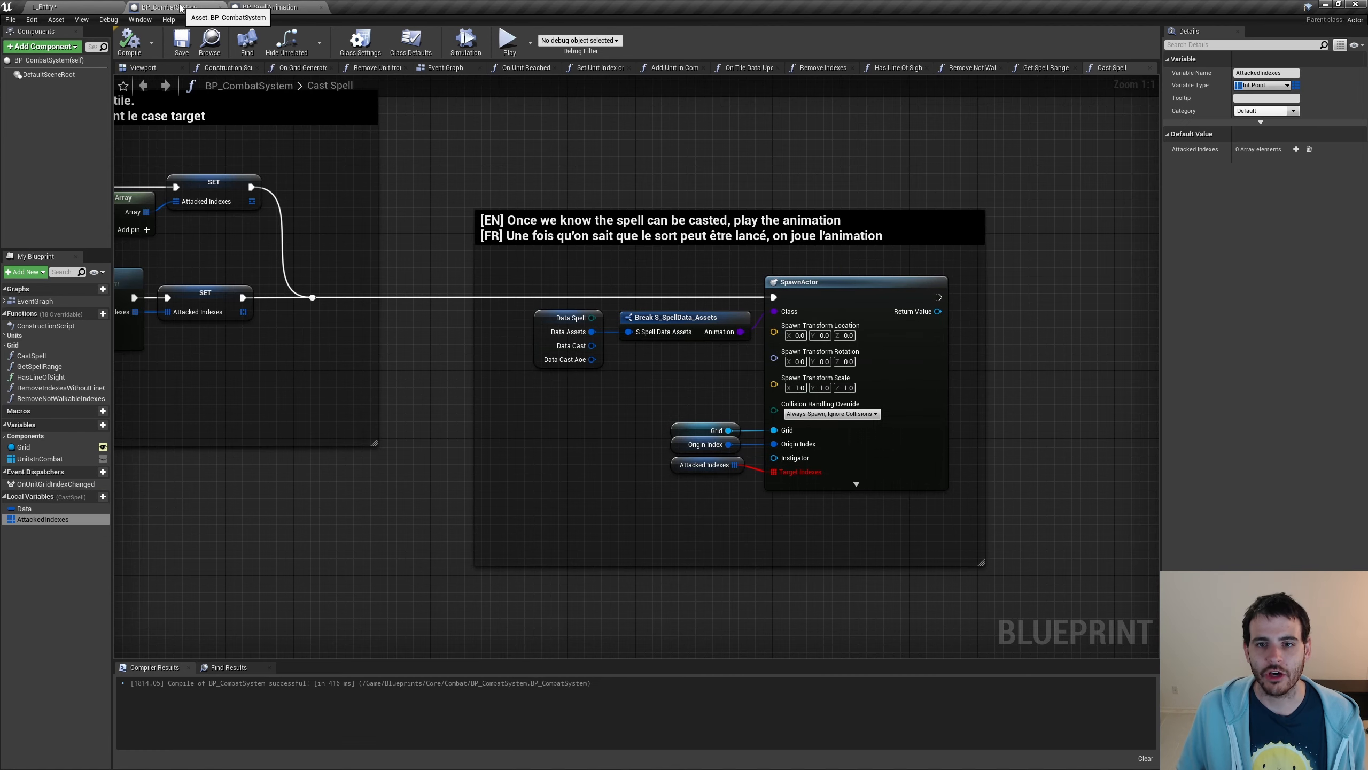
Refresh the SpawnActor node in BP_CombatSystem's Cast Spell and link the Attacked Indexes variable to its Attacked Indexes input.
click(168, 7)
click(871, 346)
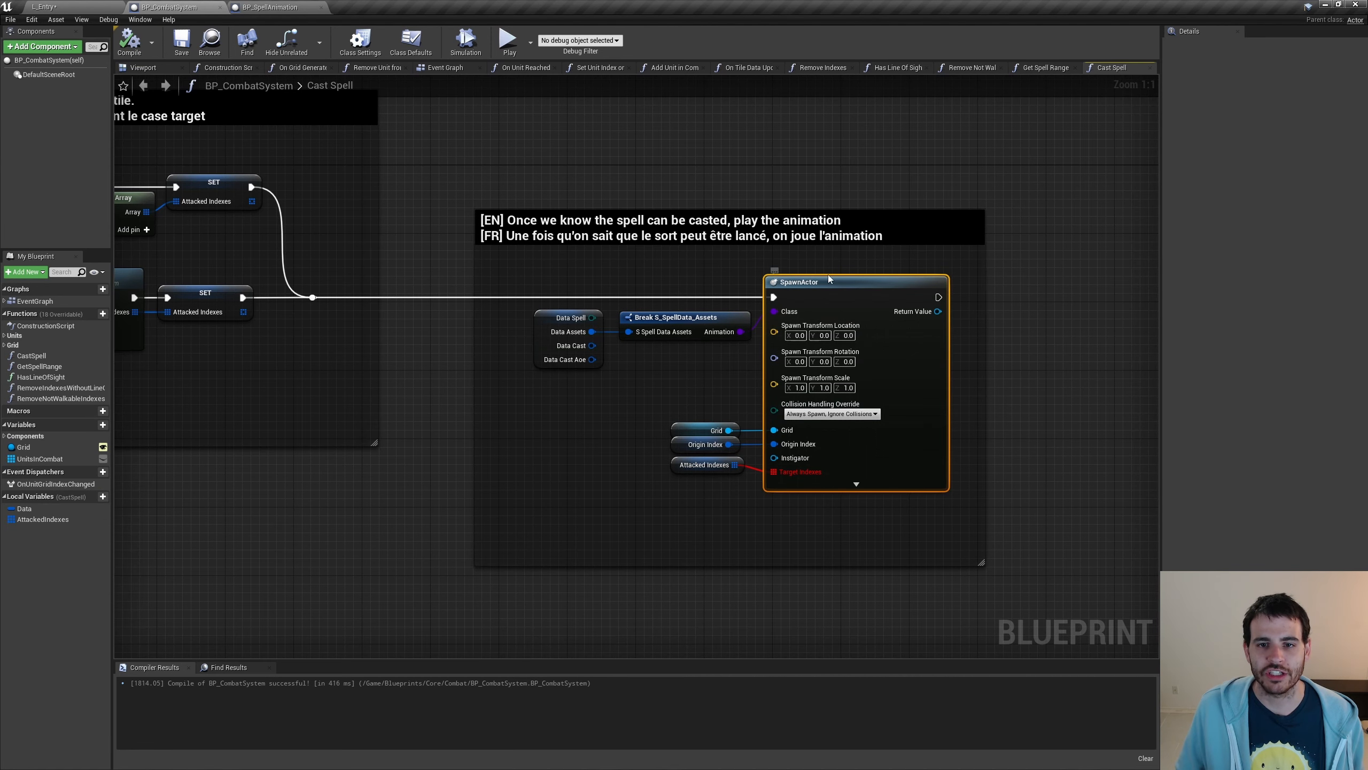
right_click(829, 296)
right_click(812, 292)
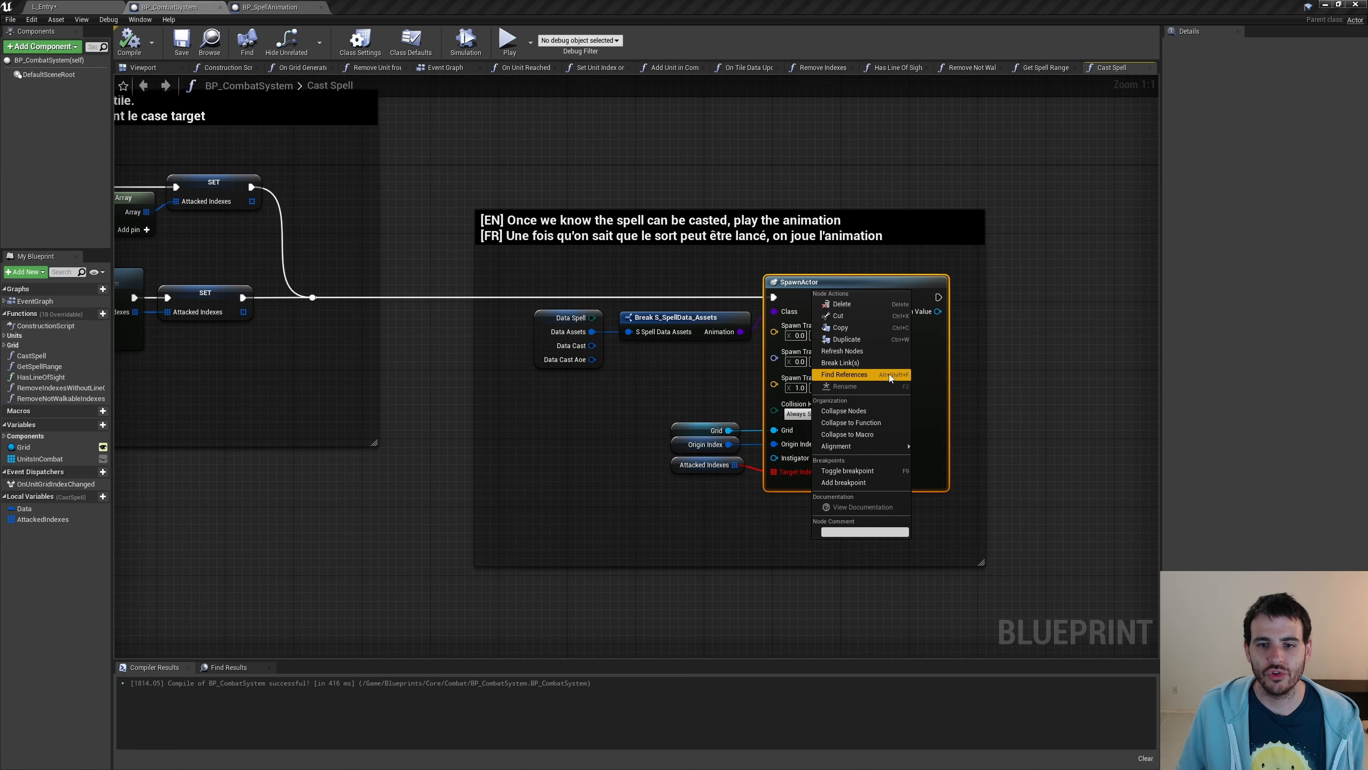
click(877, 350)
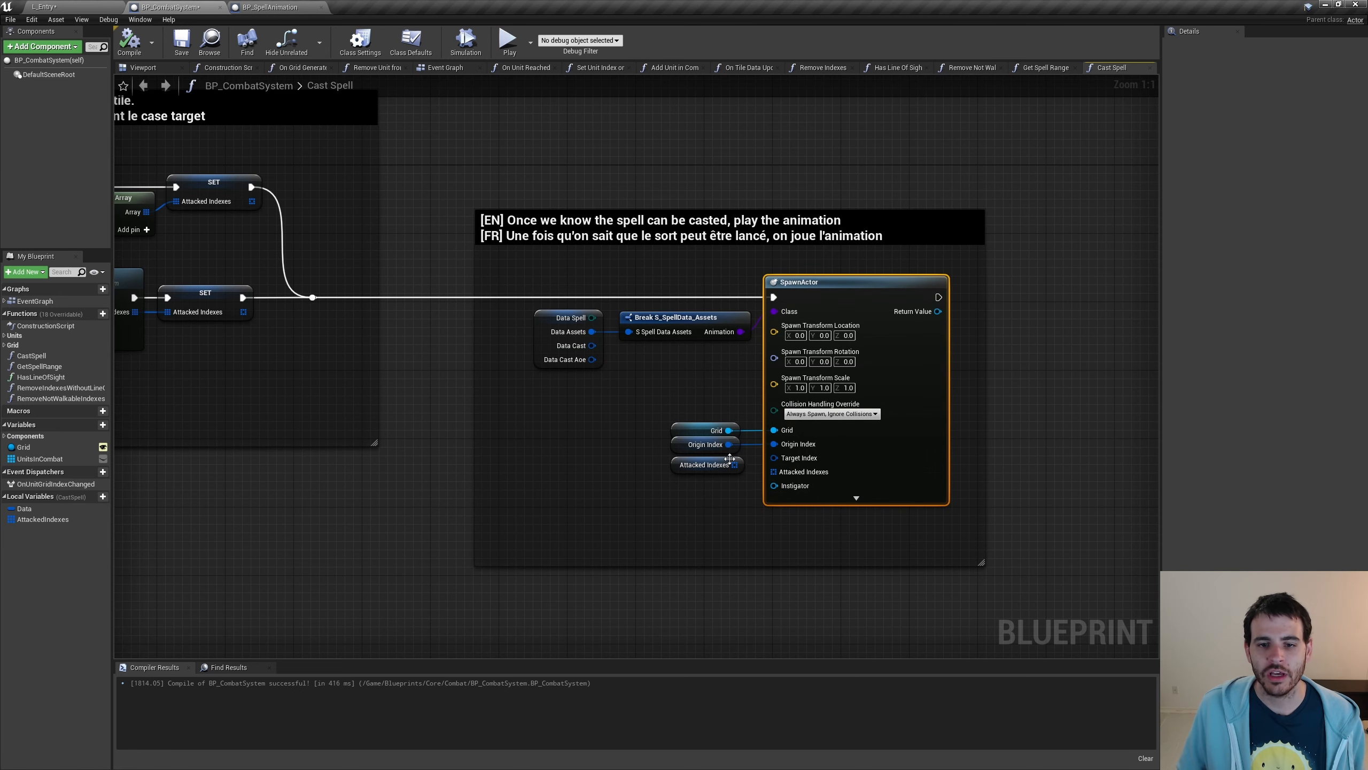
drag(735, 464, 713, 488)
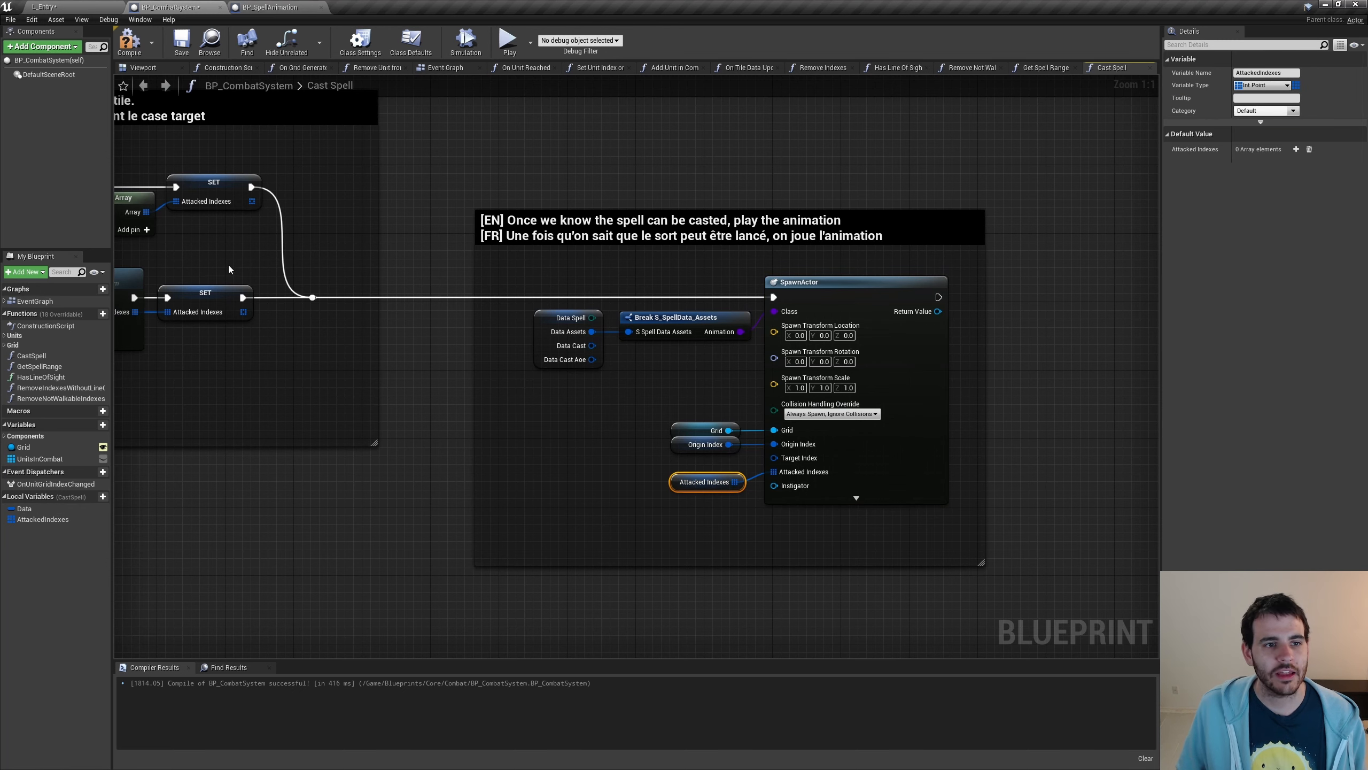
Copy the Target Index getter into the animation section, connect it to SpawnActor's Target Index input, and straighten the input connections.
right_drag(228, 269, 365, 288)
click(176, 231)
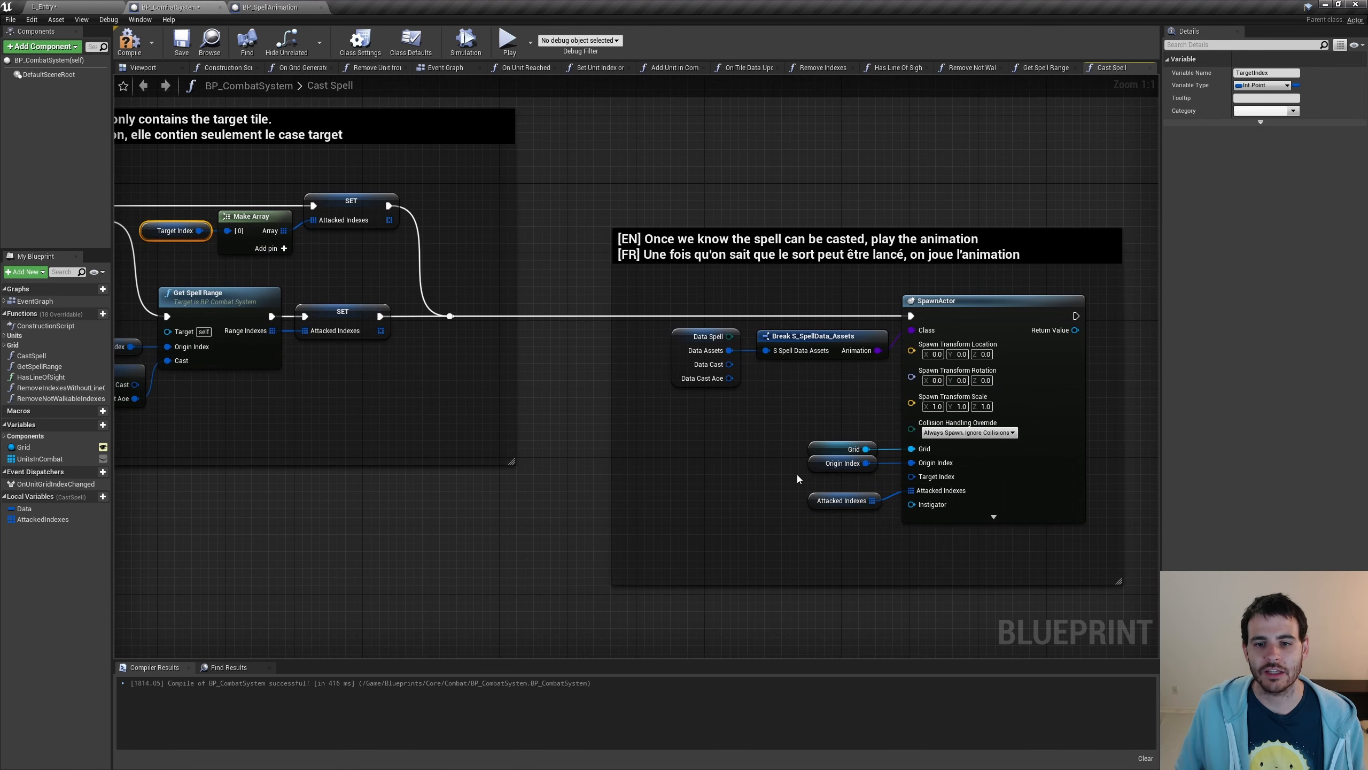
key(ctrl+c)
key(ctrl+v)
drag(840, 475, 911, 476)
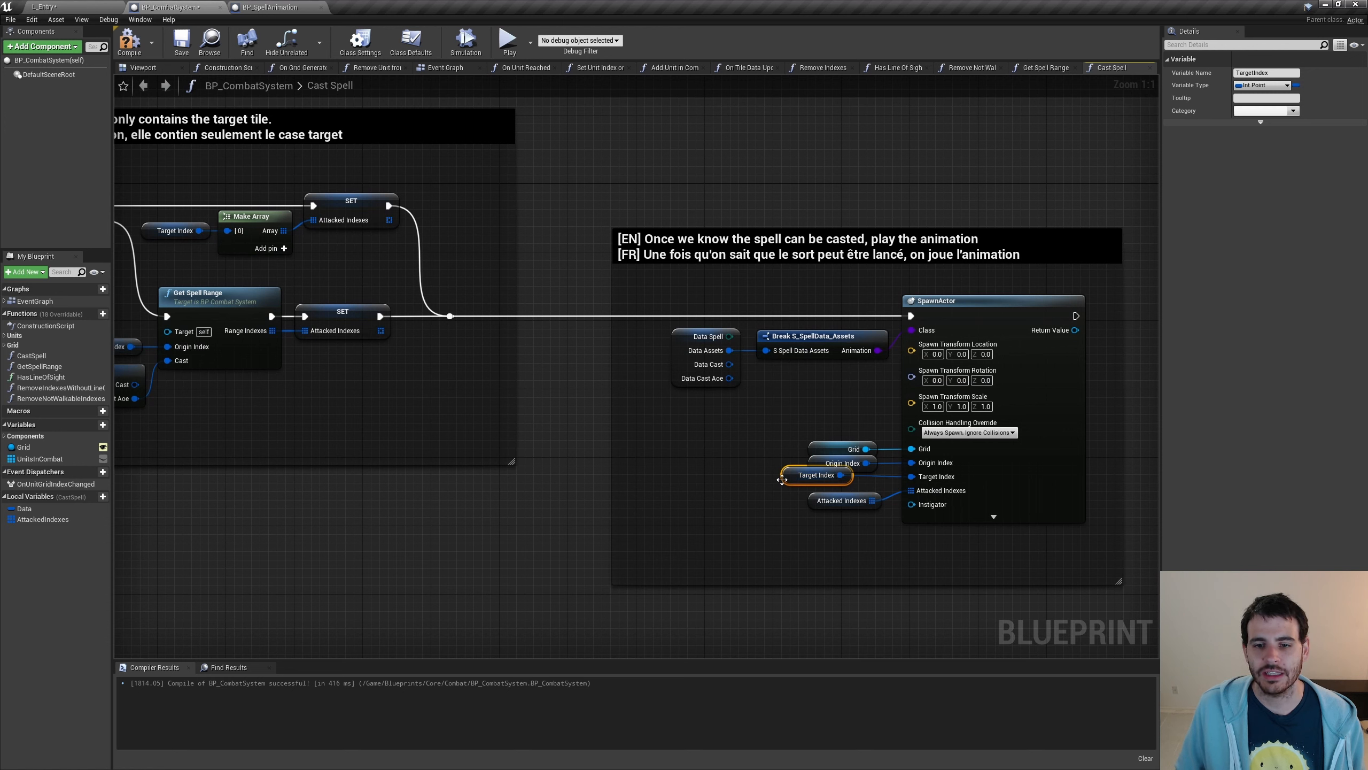
drag(782, 479, 810, 480)
drag(788, 429, 994, 553)
key(q)
click(993, 555)
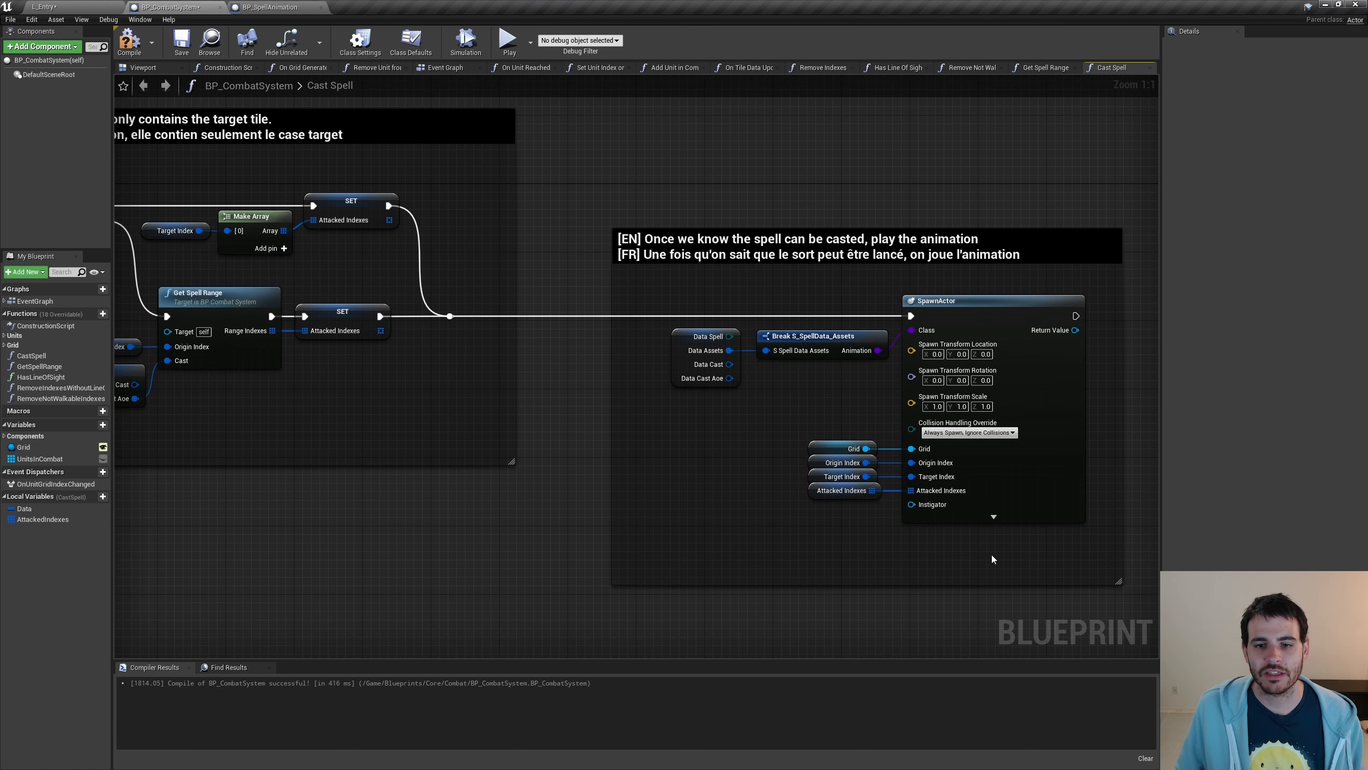
Compile and save BP_CombatSystem, and close both open blueprint editors.
click(129, 41)
key(ctrl+s)
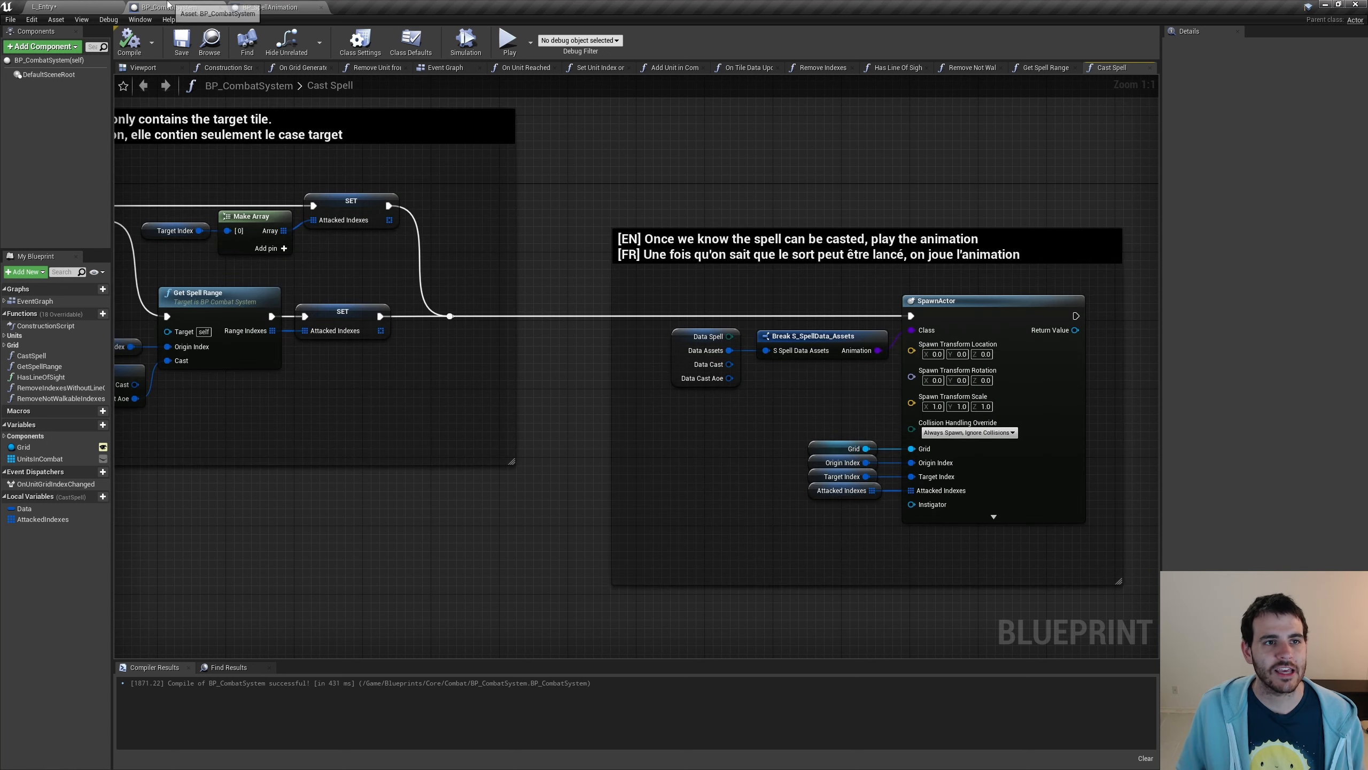
middle_click(185, 8)
middle_click(173, 6)
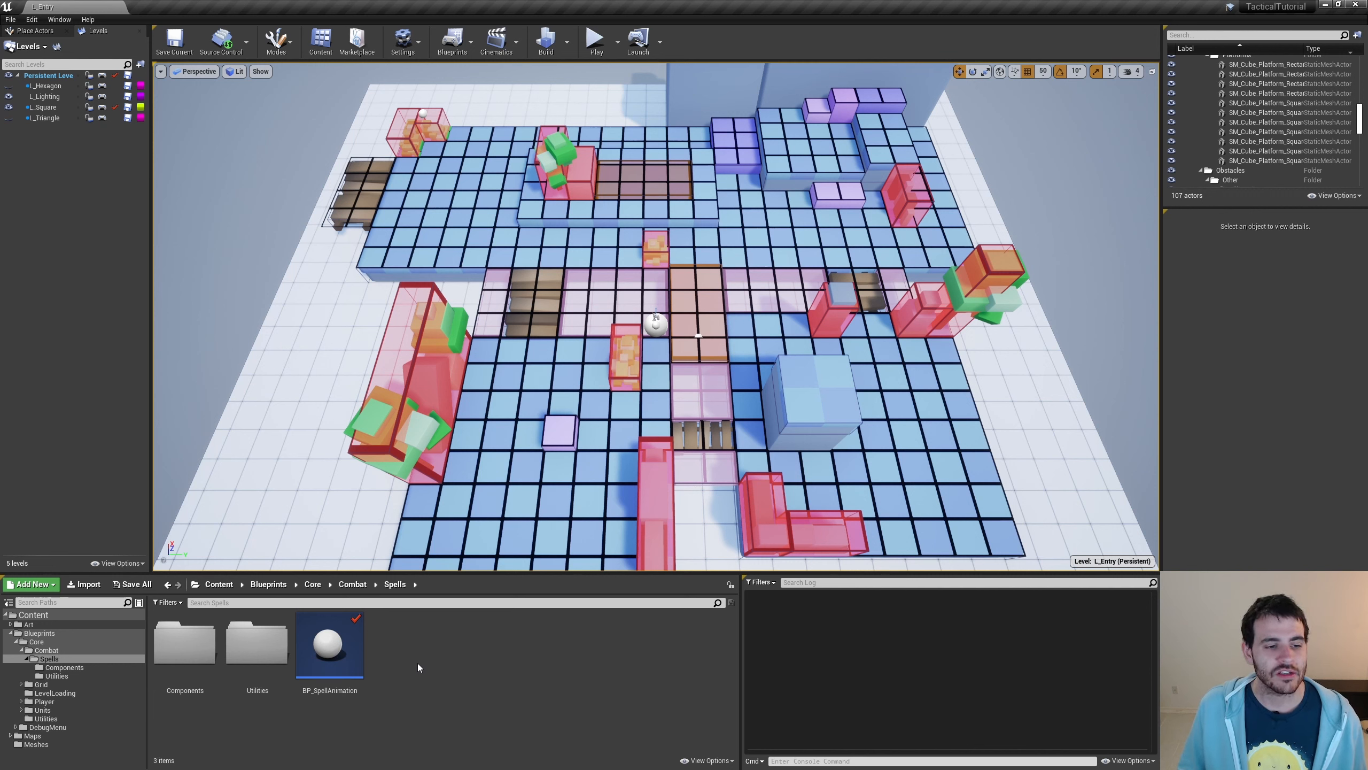
Create a new folder named SpellAnimations inside the Spells folder.
right_click(482, 643)
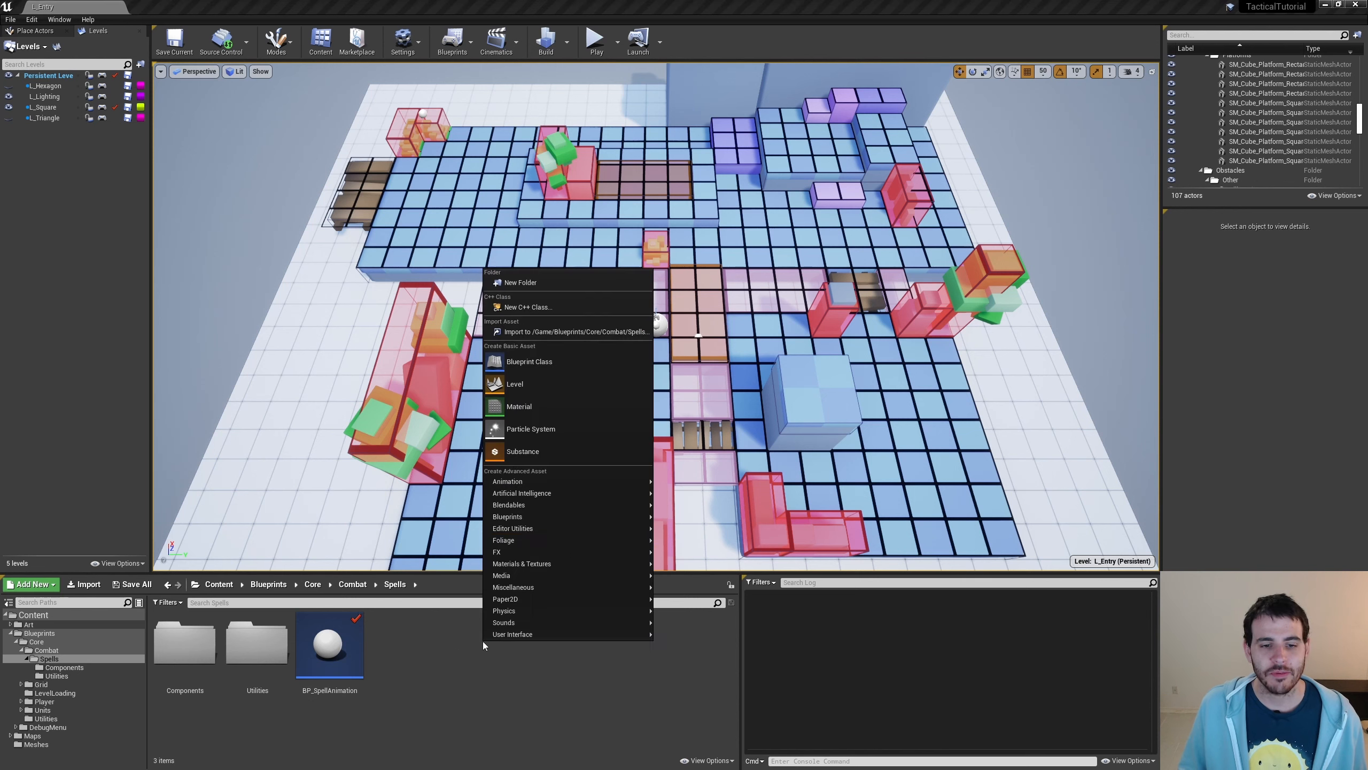
click(534, 282)
text(SpellAnimations)
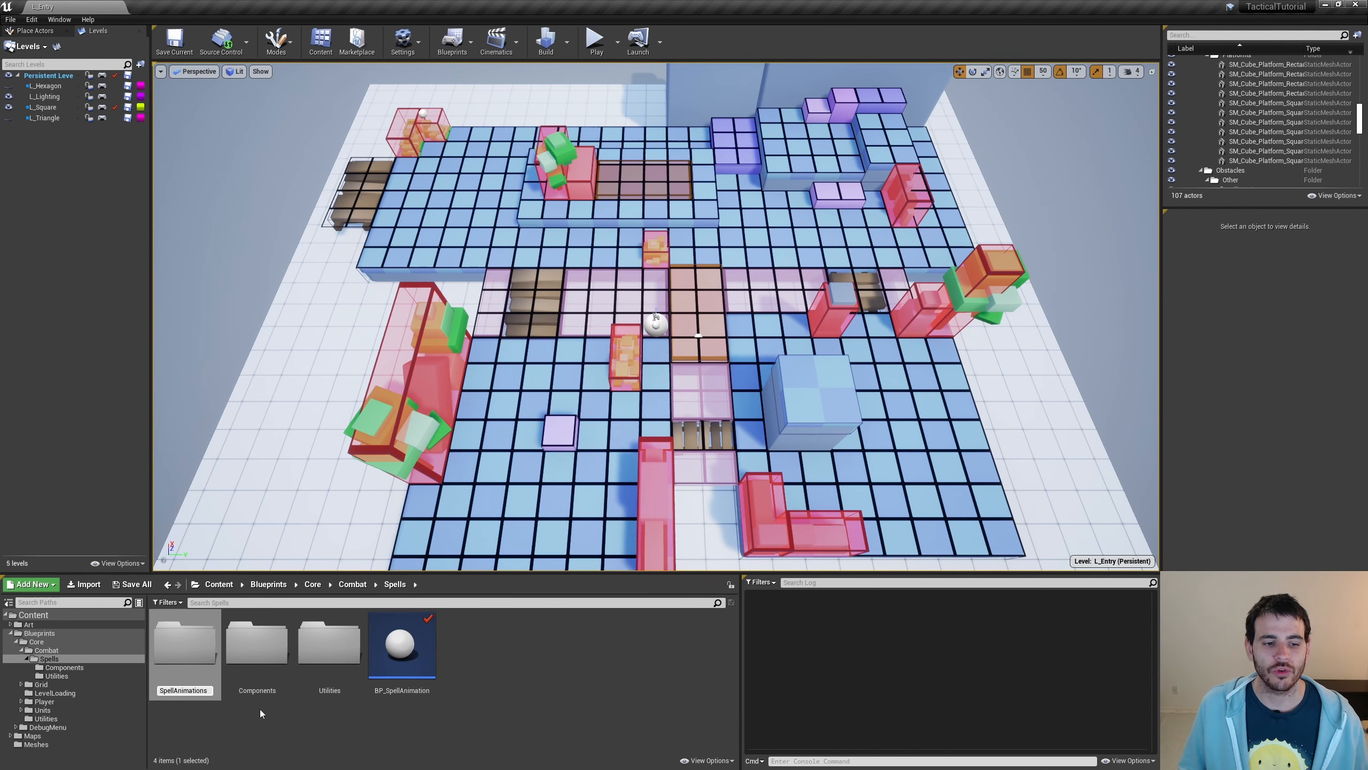
key(Return)
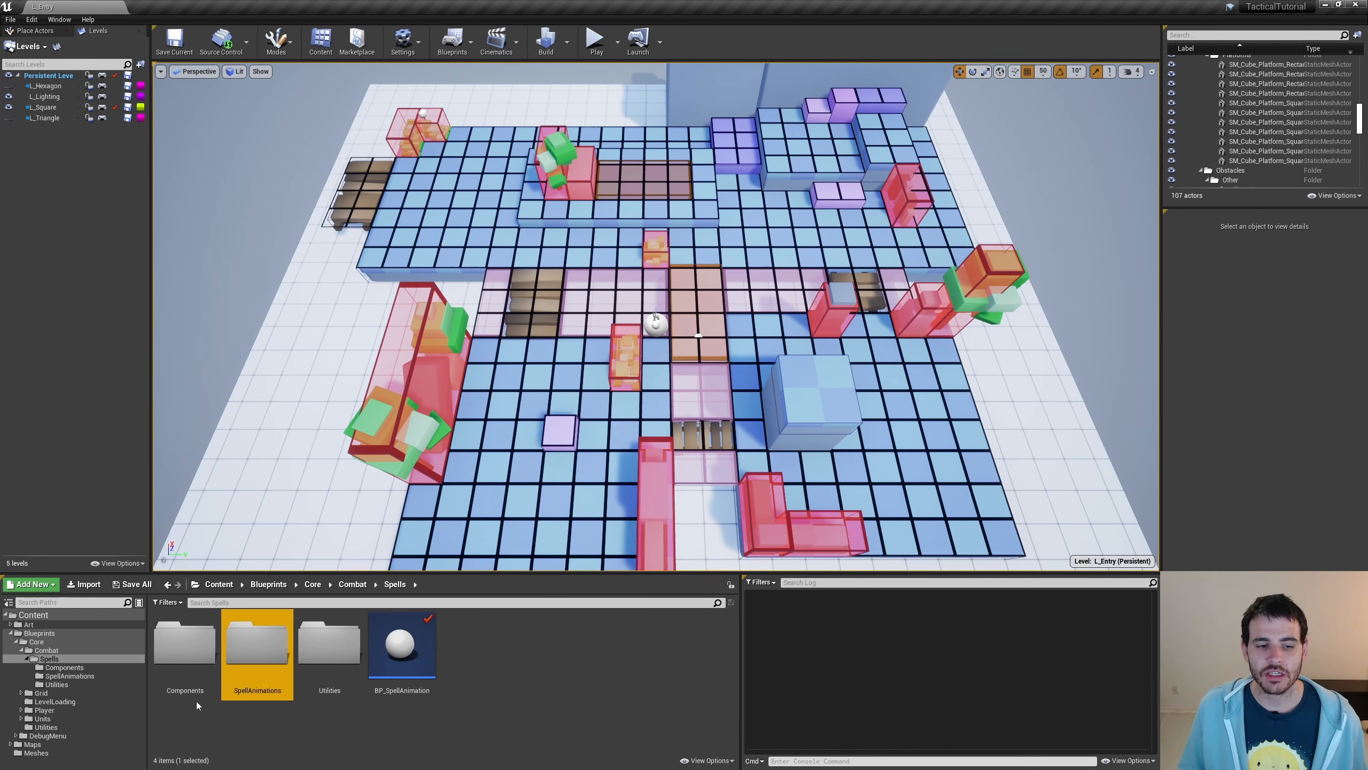
Move the Components folder into the SpellAnimations folder.
click(206, 657)
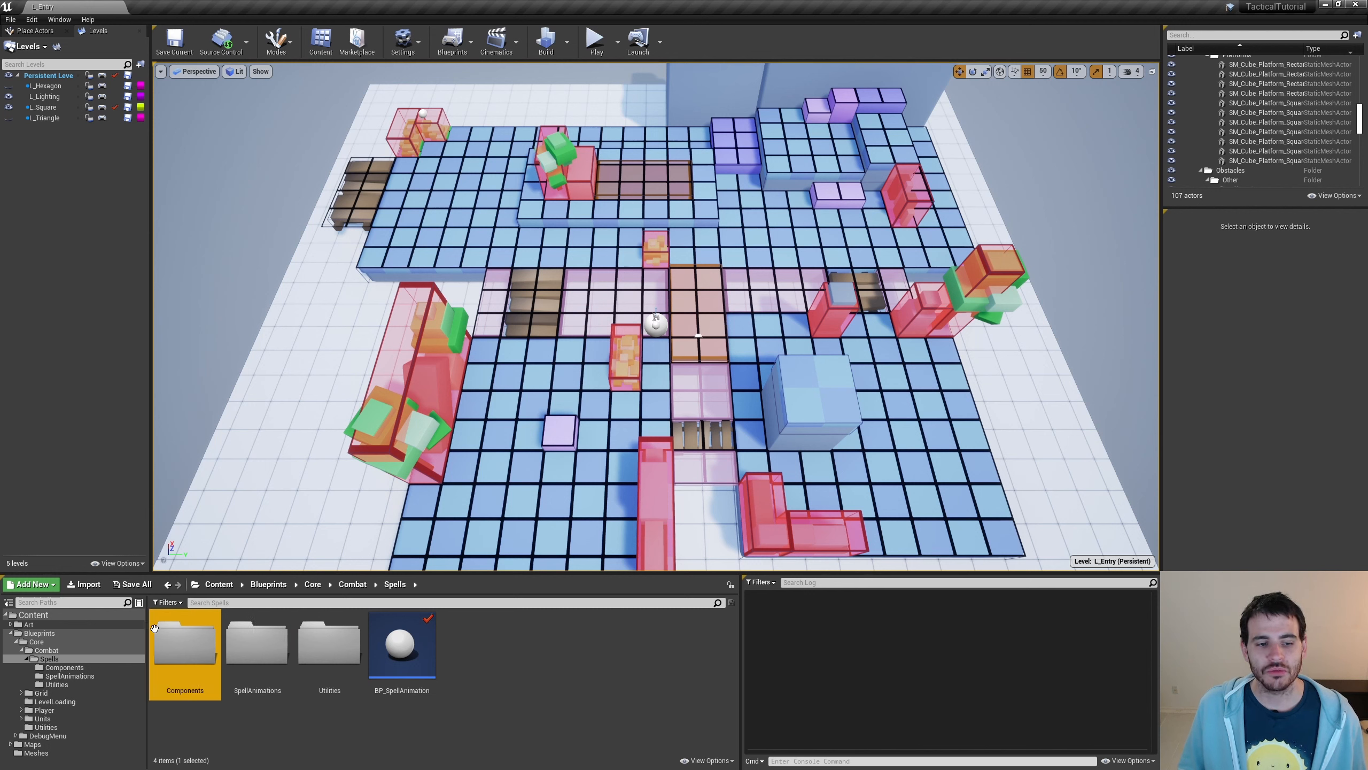
drag(185, 647, 265, 686)
click(279, 686)
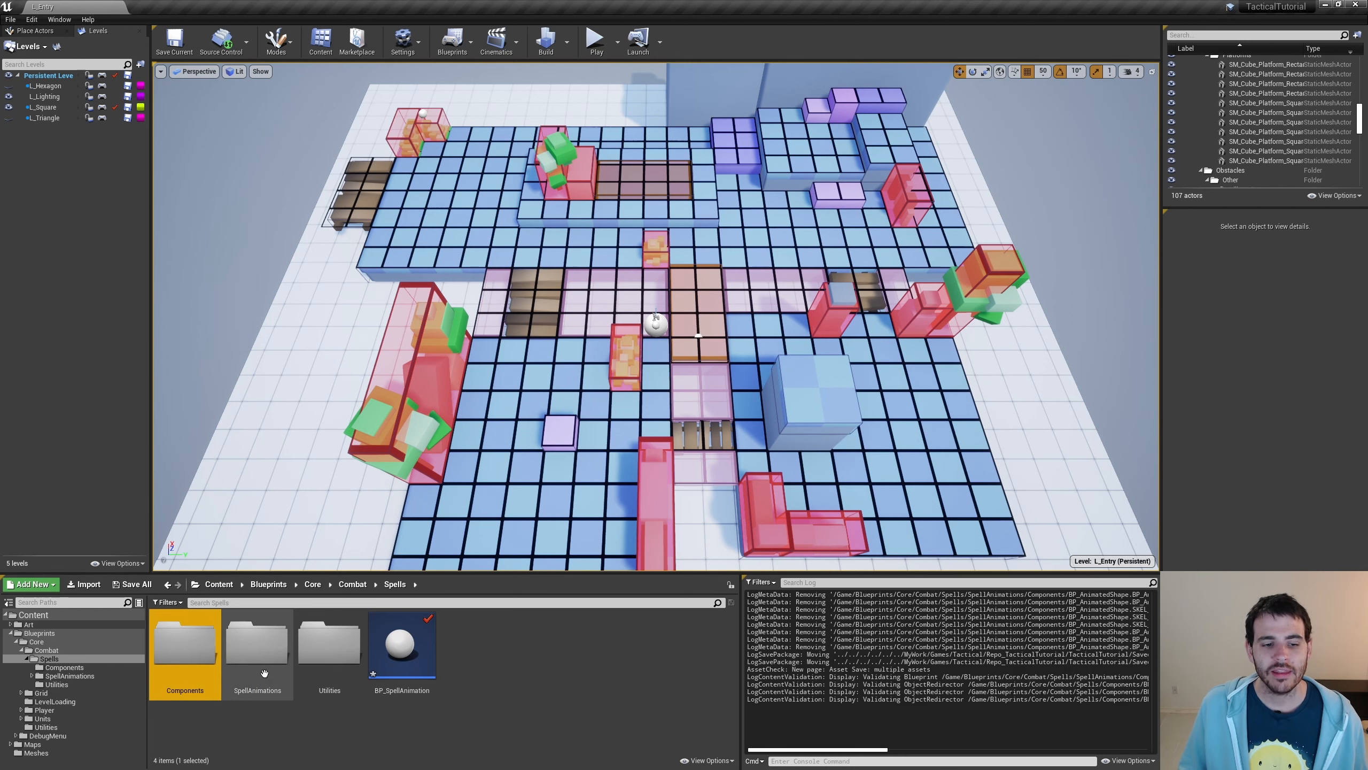
Open the SpellAnimations folder and create a subfolder named Assets in it.
double_click(258, 646)
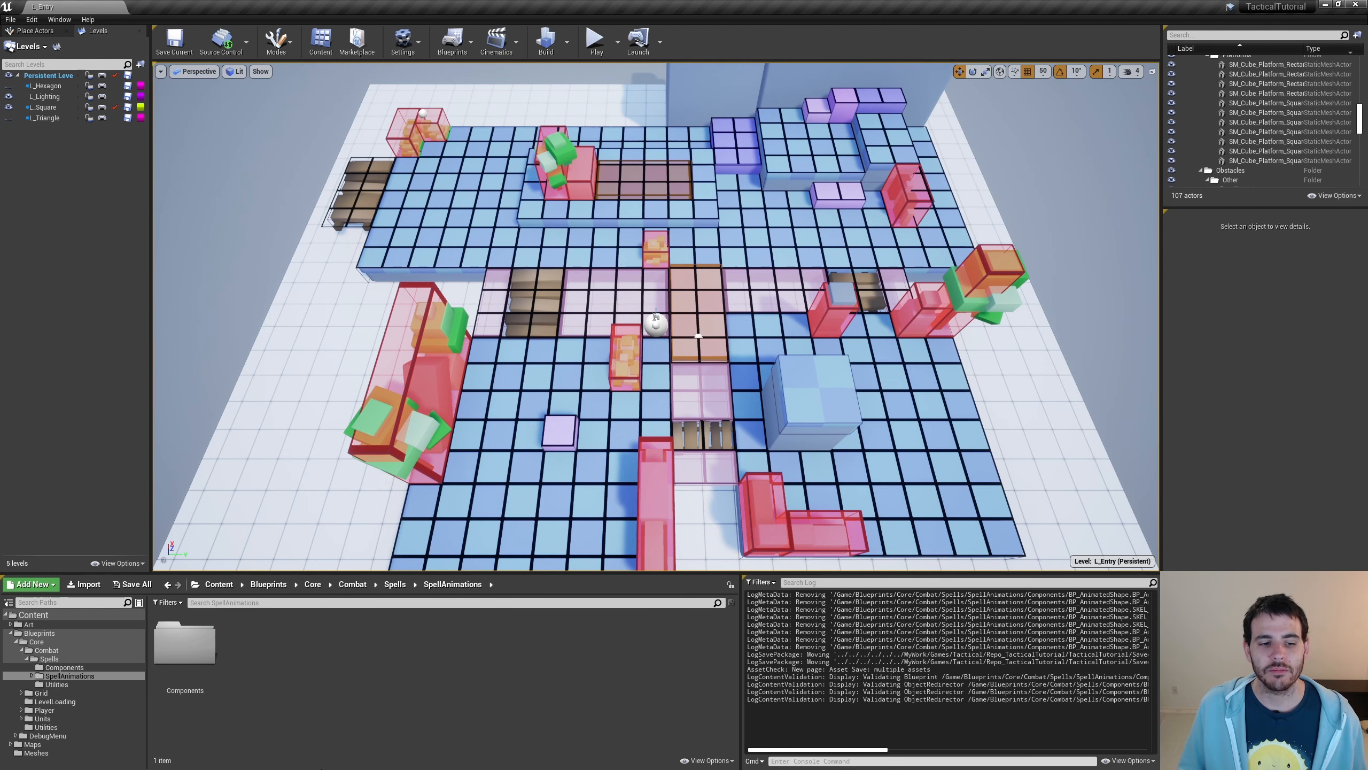
right_click(340, 674)
click(386, 310)
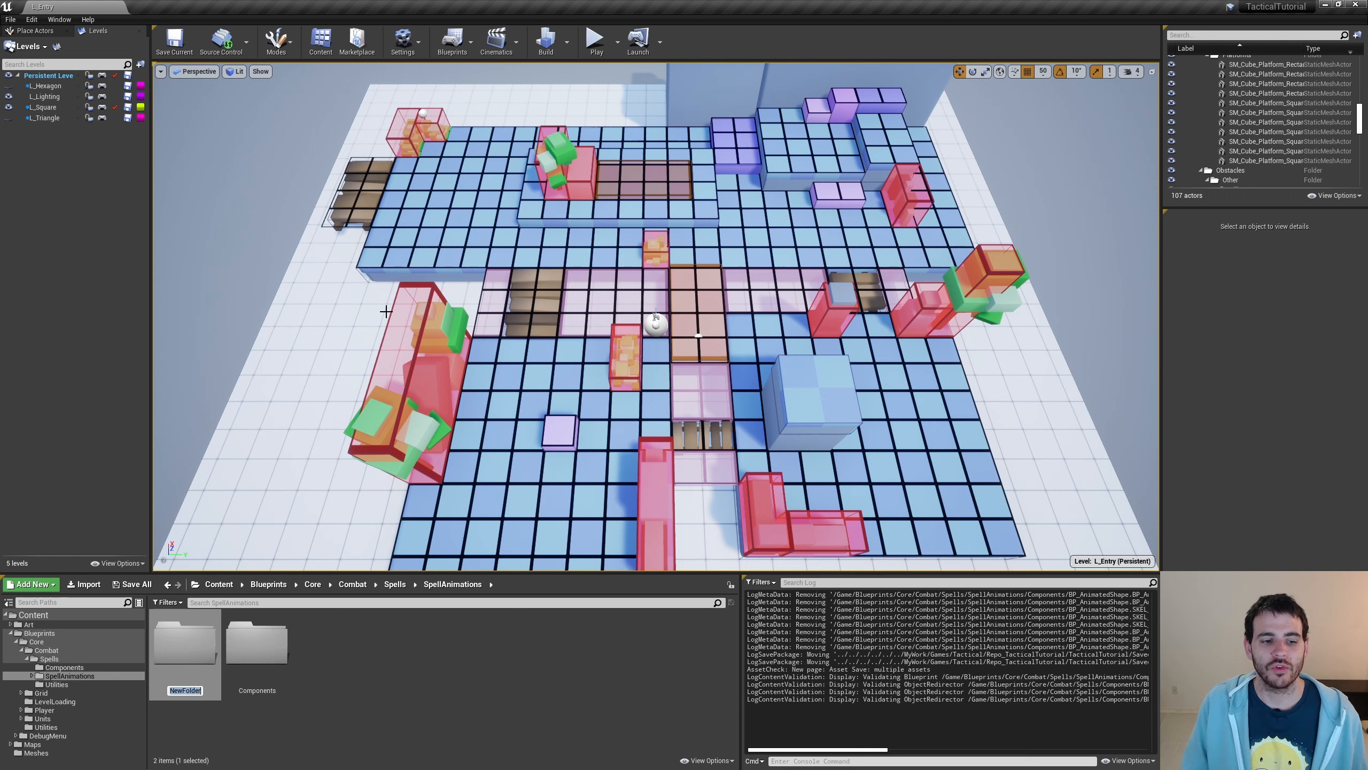
text(Assets)
key(Return)
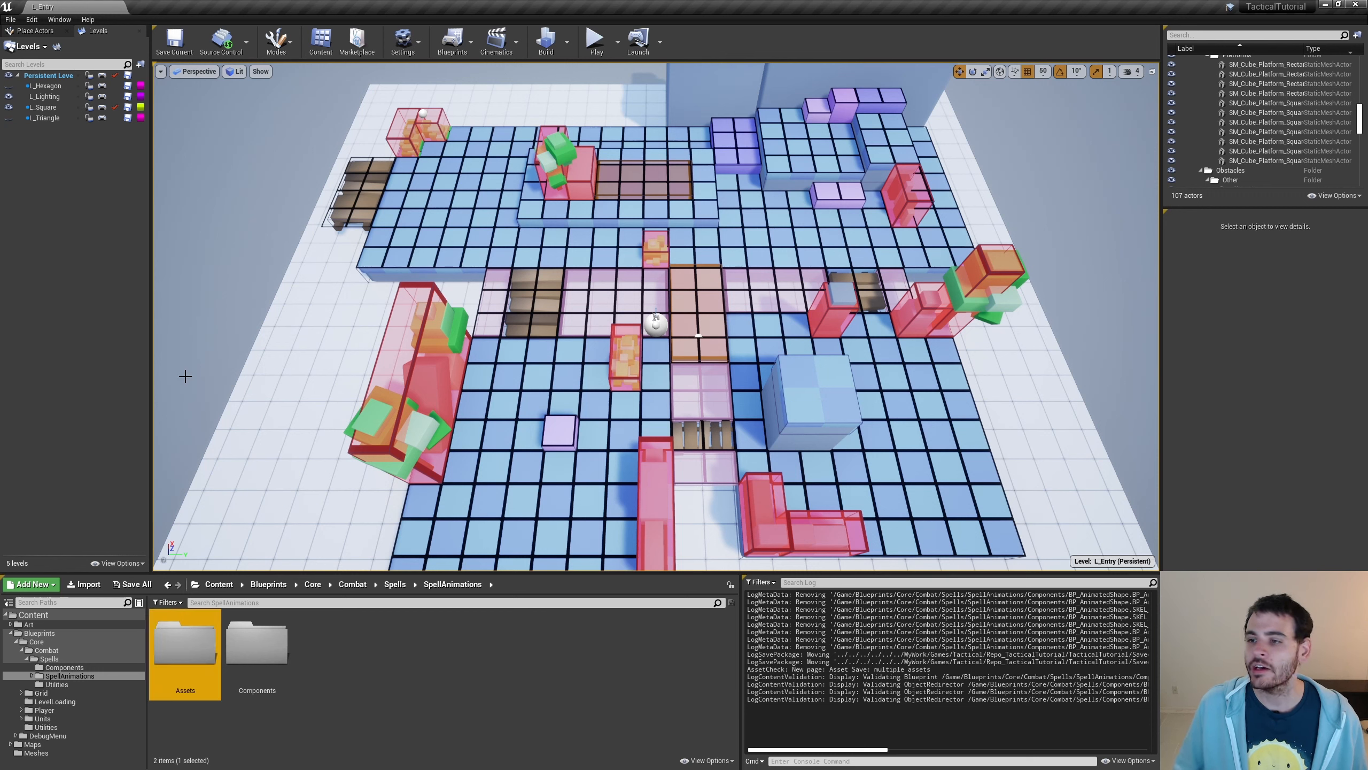
Open the new Assets folder and bring in the six SM_ FBX mesh files from the Temp Assets folder.
double_click(187, 650)
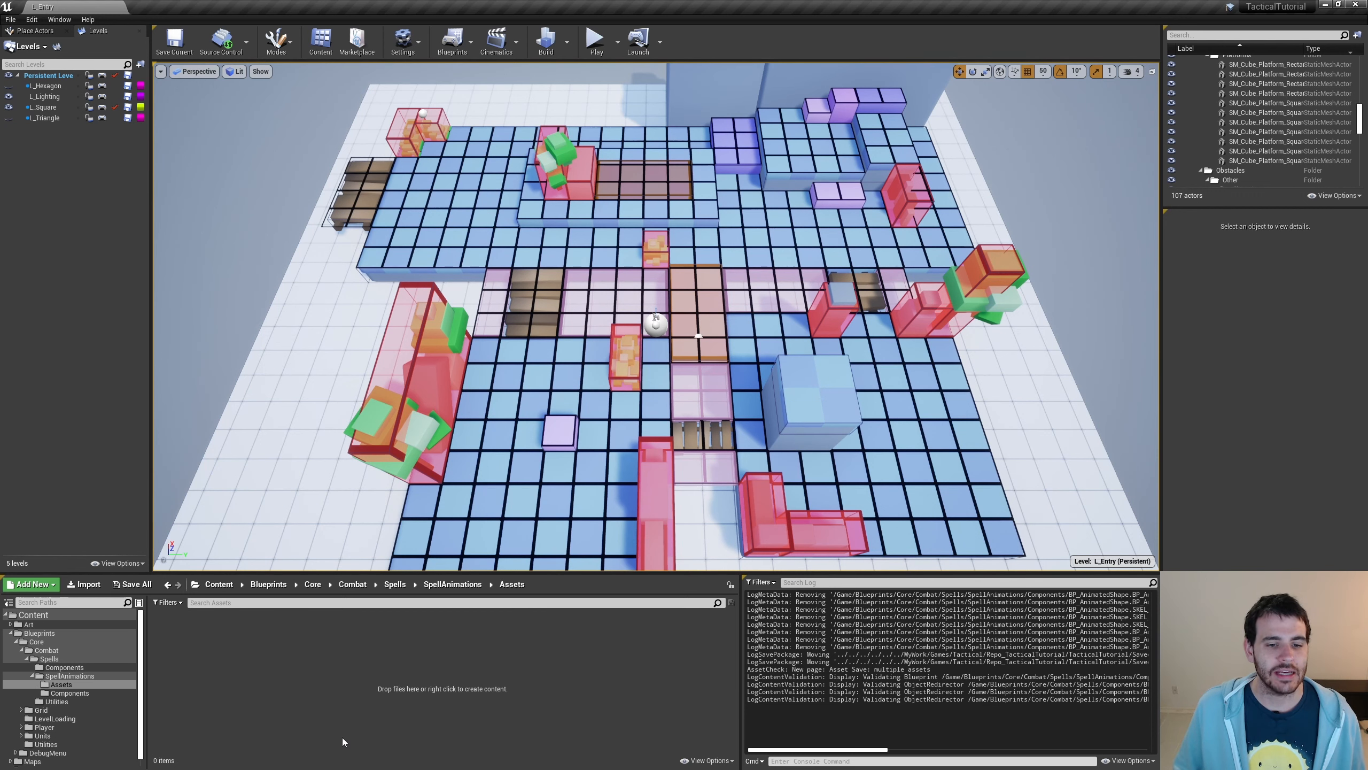
drag(1367, 215, 649, 212)
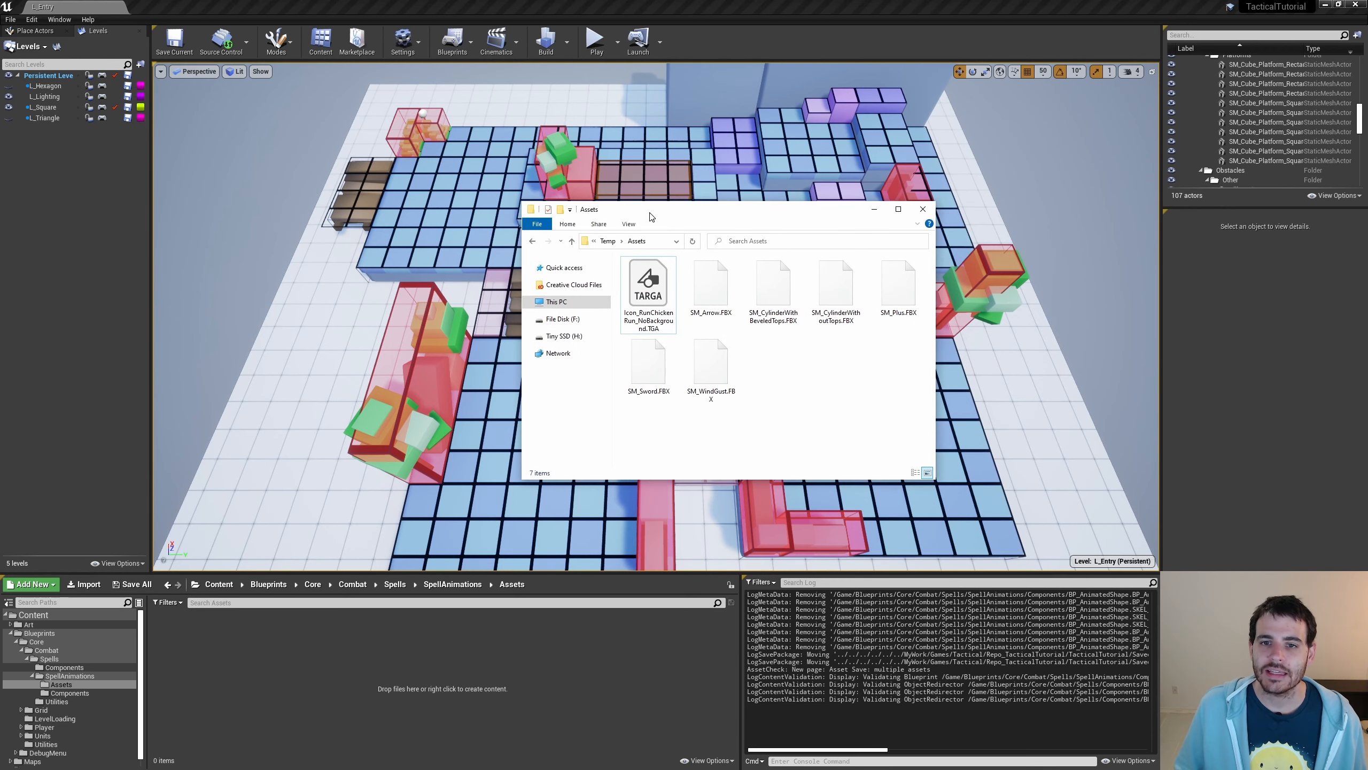
drag(896, 415, 300, 678)
ctrl+click(648, 380)
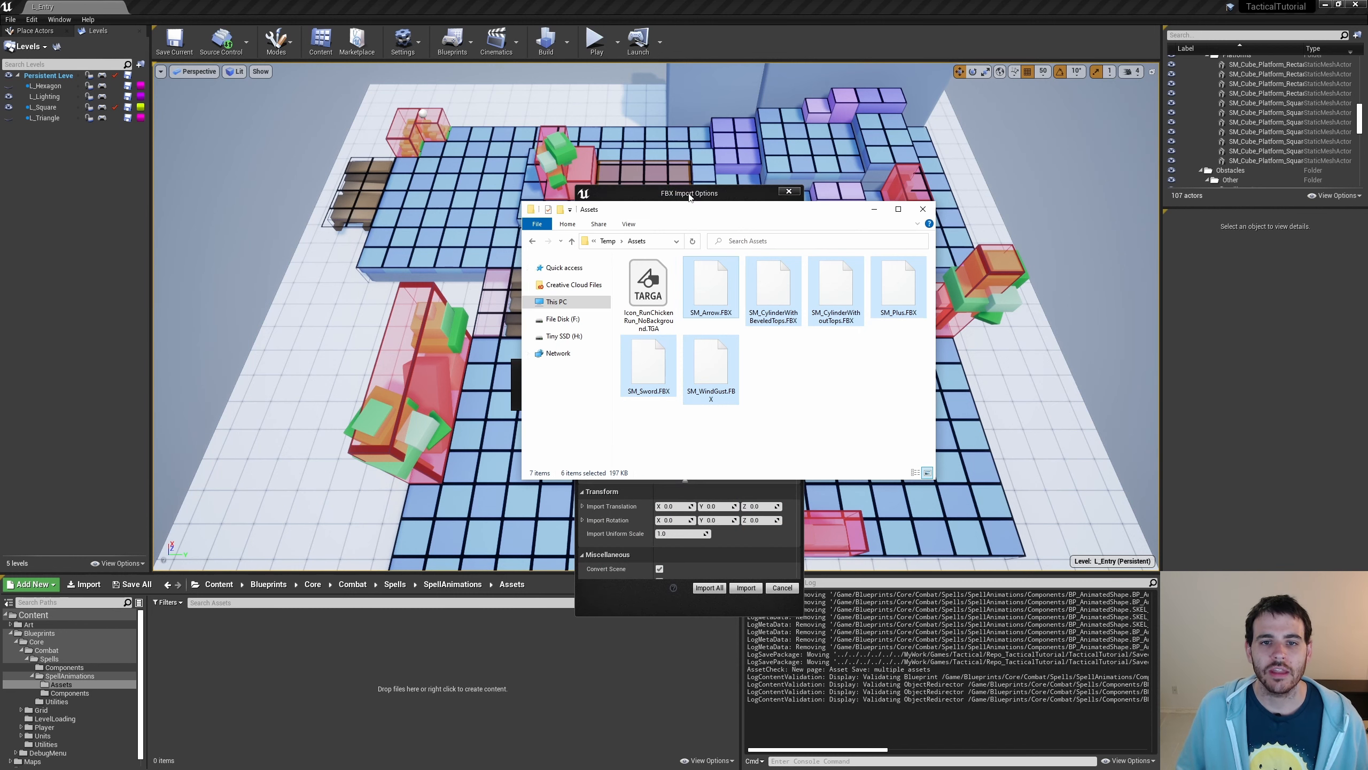
Review the FBX import options, import all six static meshes with the existing settings, and close the message log.
click(689, 197)
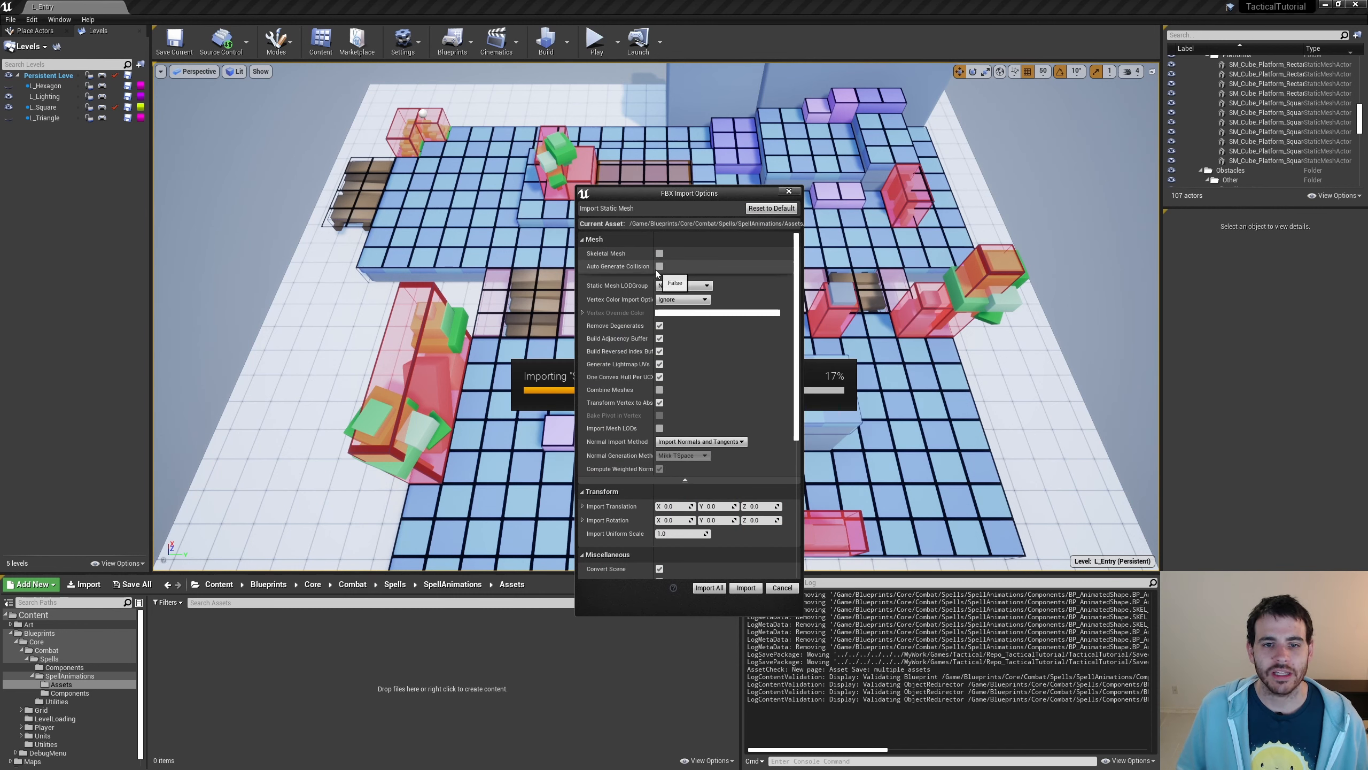
scroll(703, 422, down, 2)
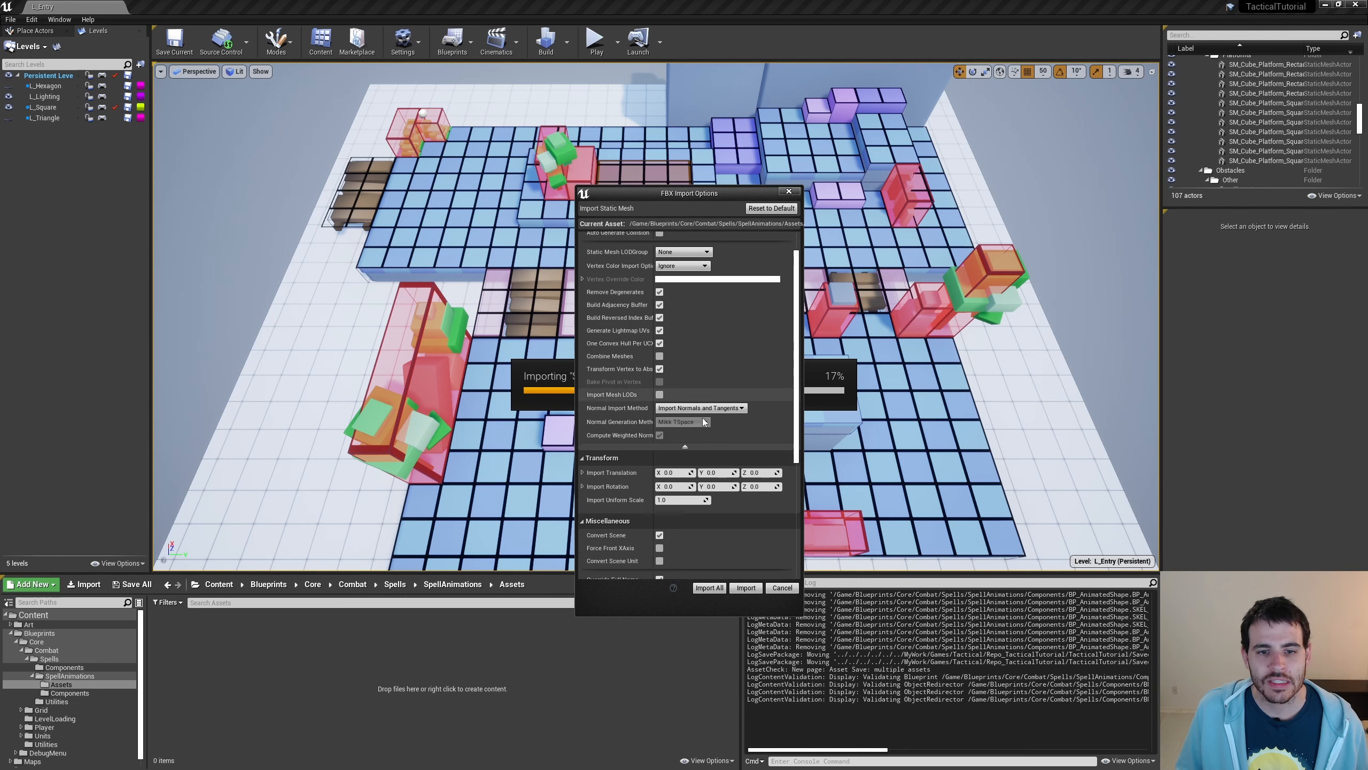
scroll(703, 422, down, 8)
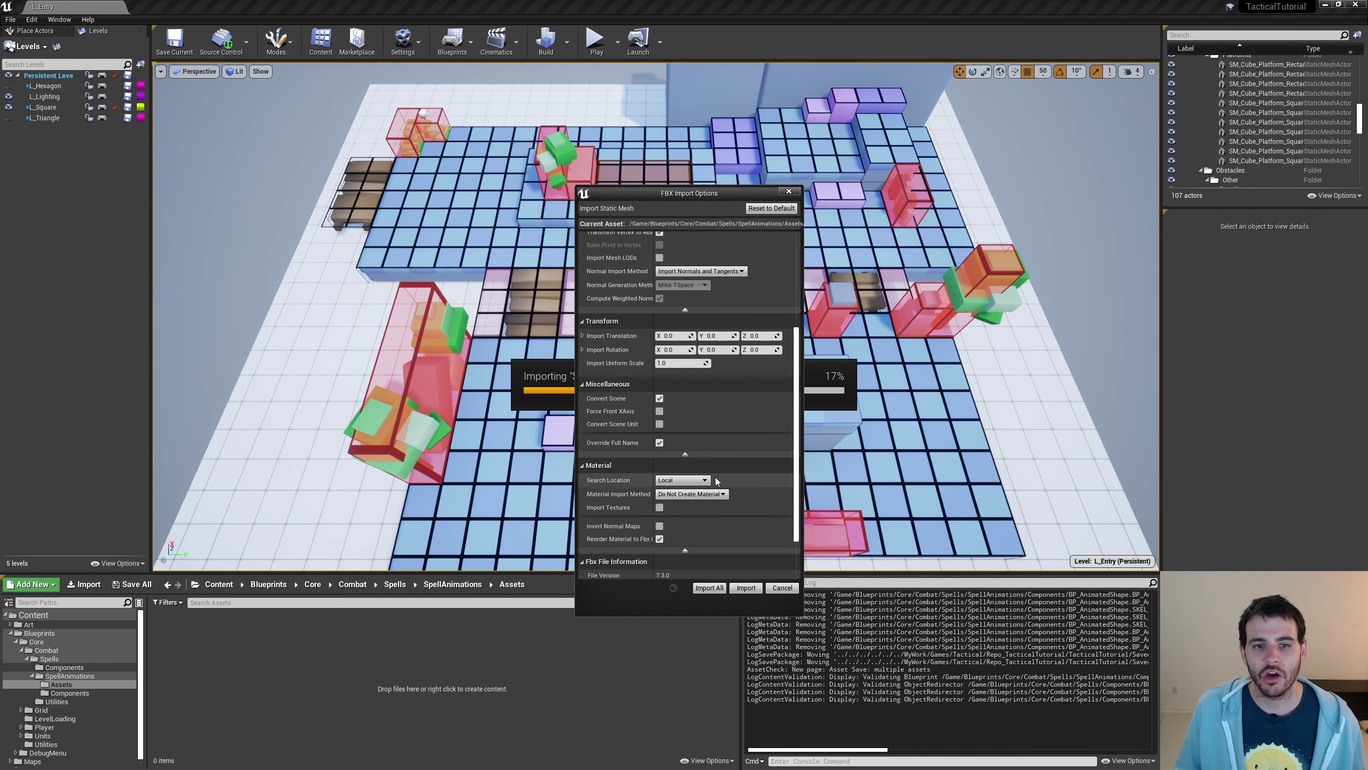
scroll(711, 474, up, 4)
scroll(703, 460, down, 3)
scroll(704, 461, down, 4)
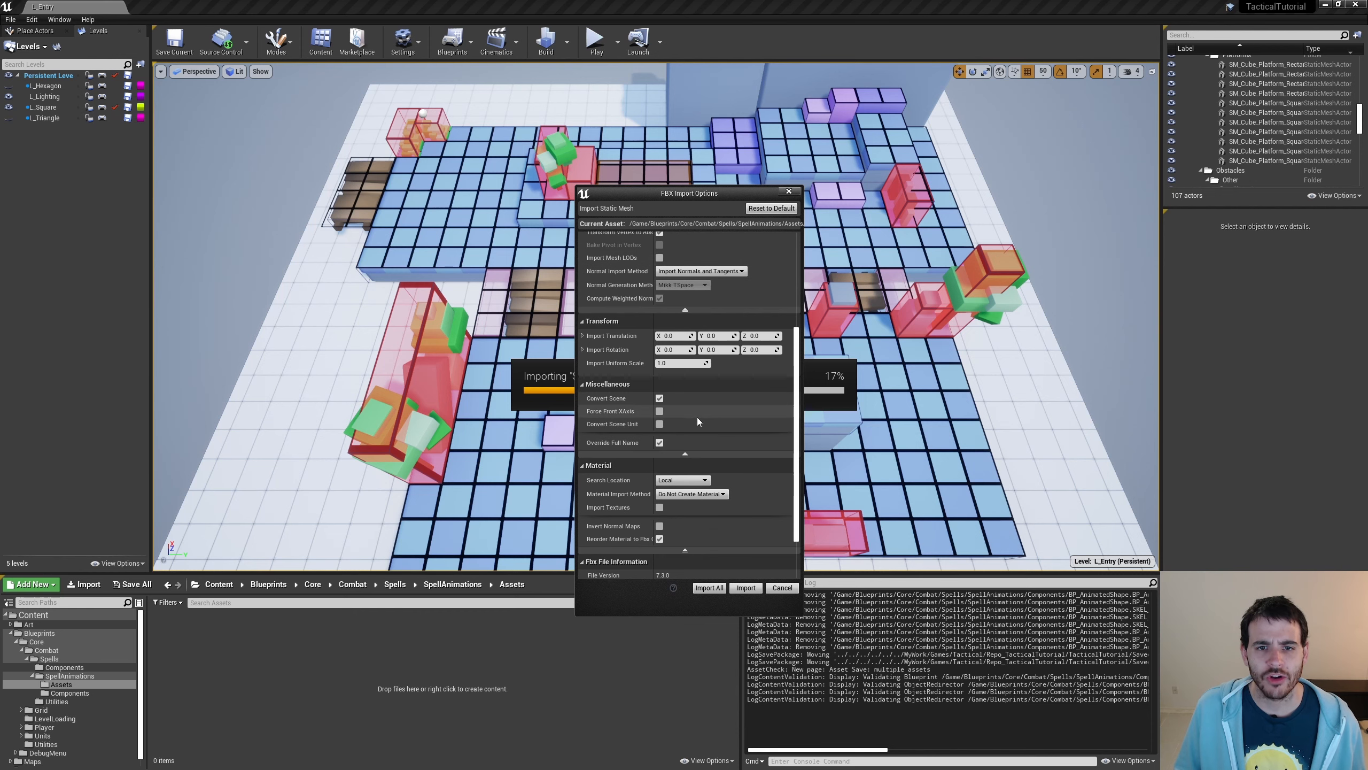
click(709, 588)
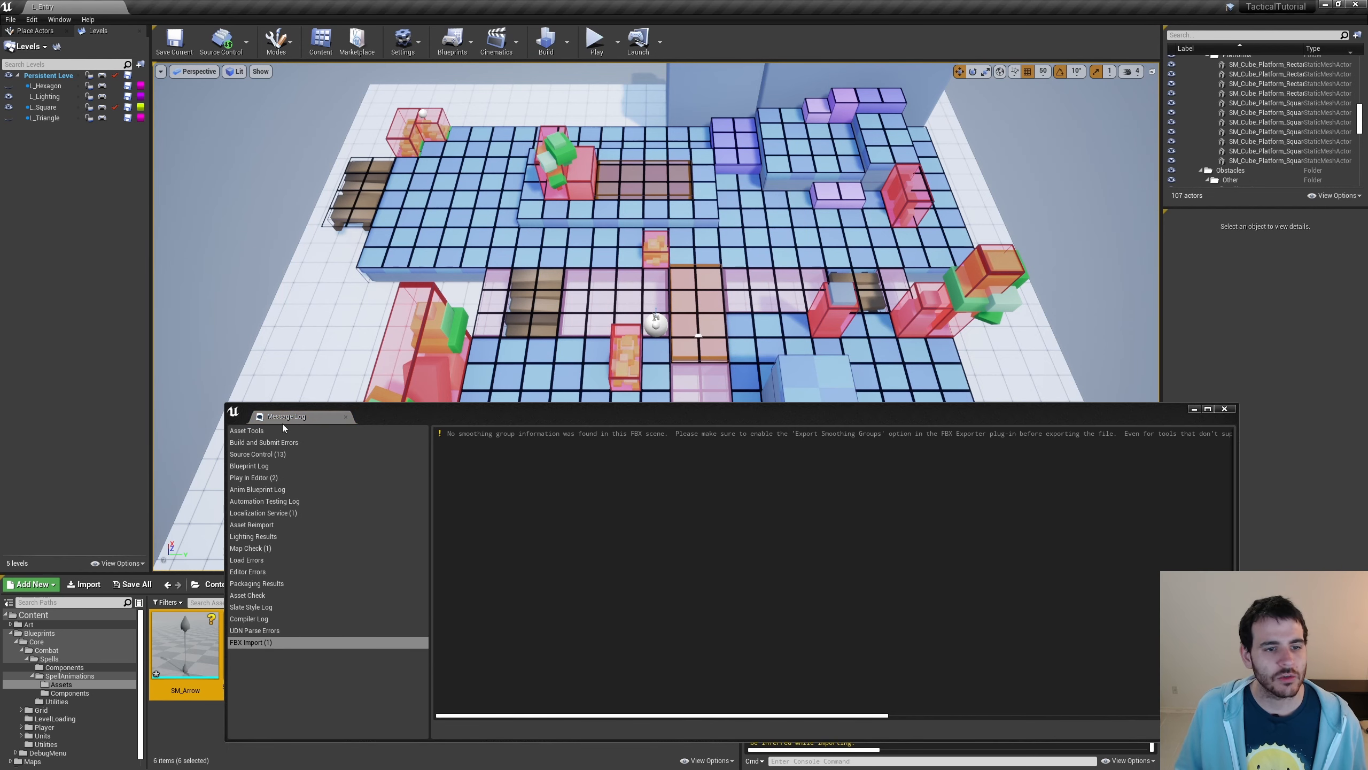
click(1225, 408)
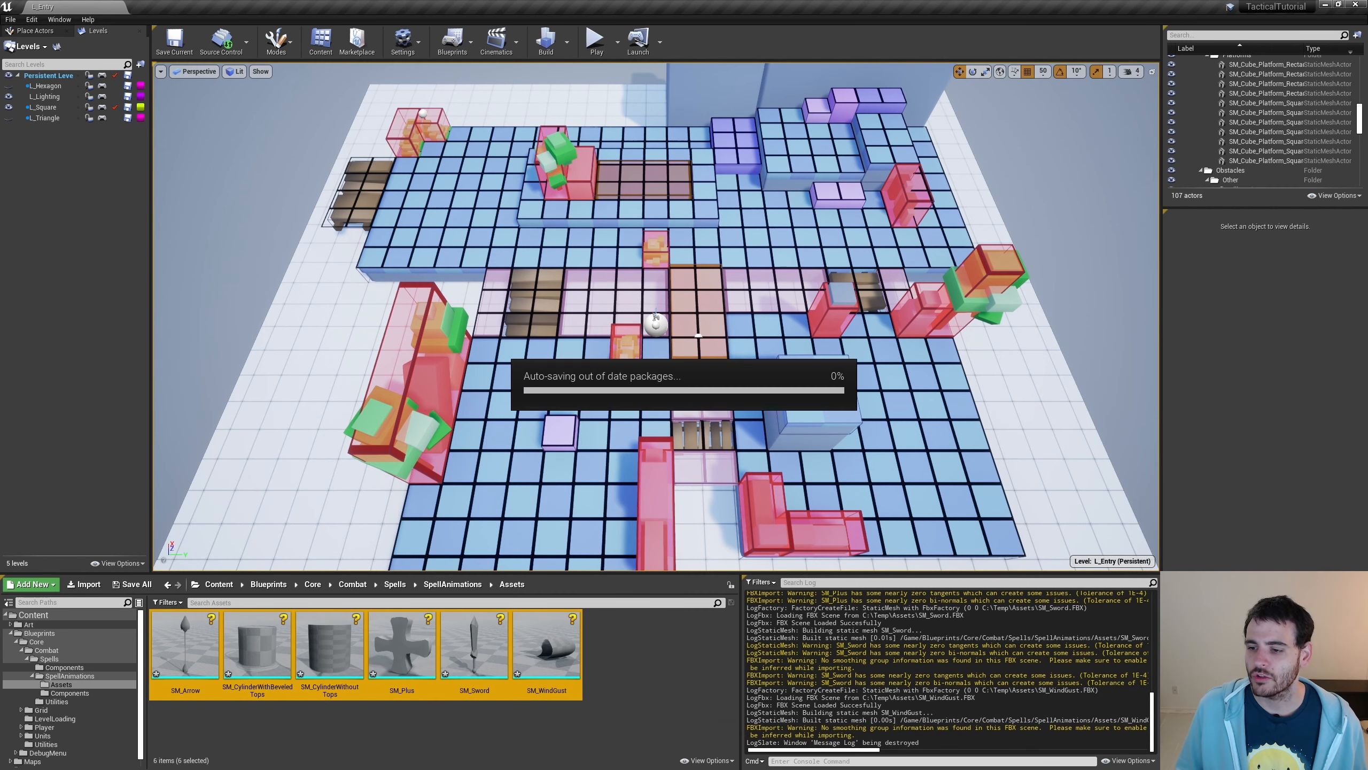
Import Icon_RunChickenRun_NoBackground.TGA into the same Assets folder and save all modified content.
key(alt+Tab)
click(649, 302)
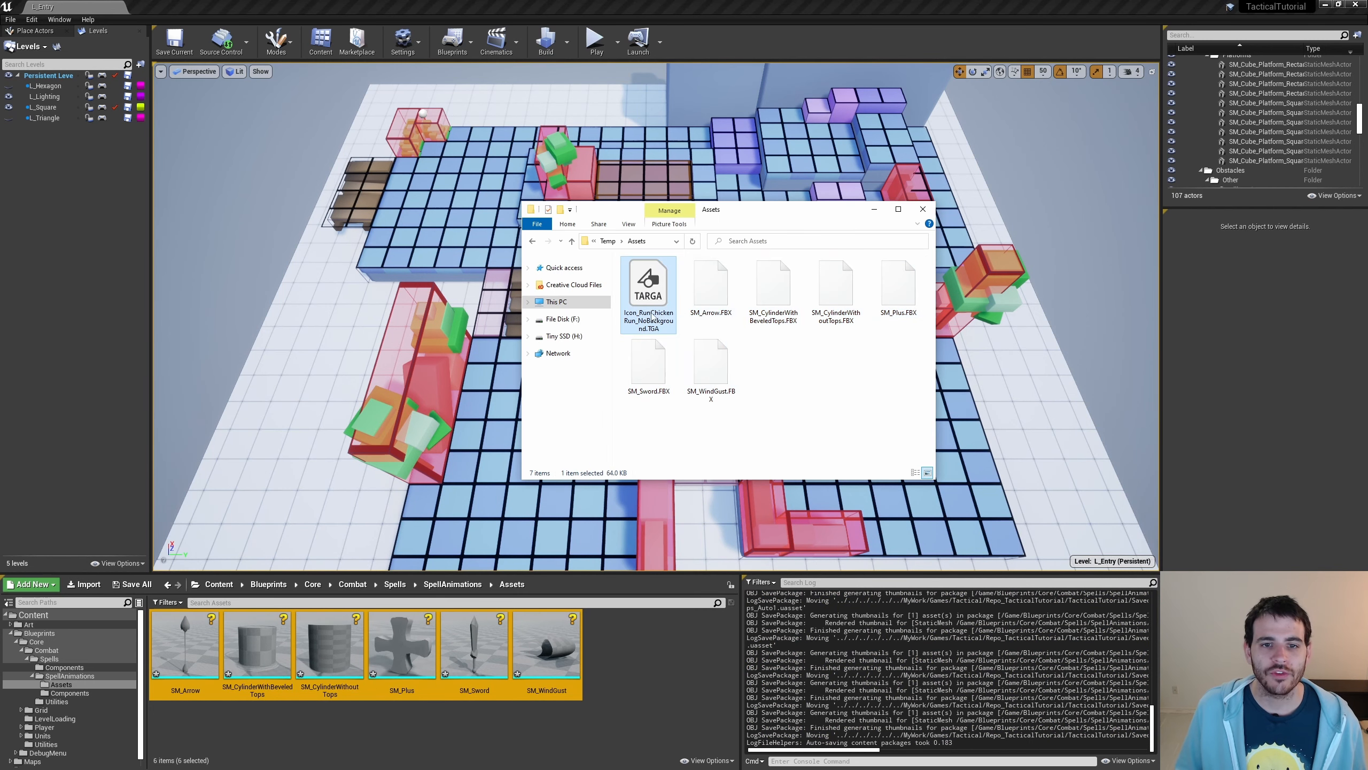
drag(658, 294, 645, 694)
click(205, 668)
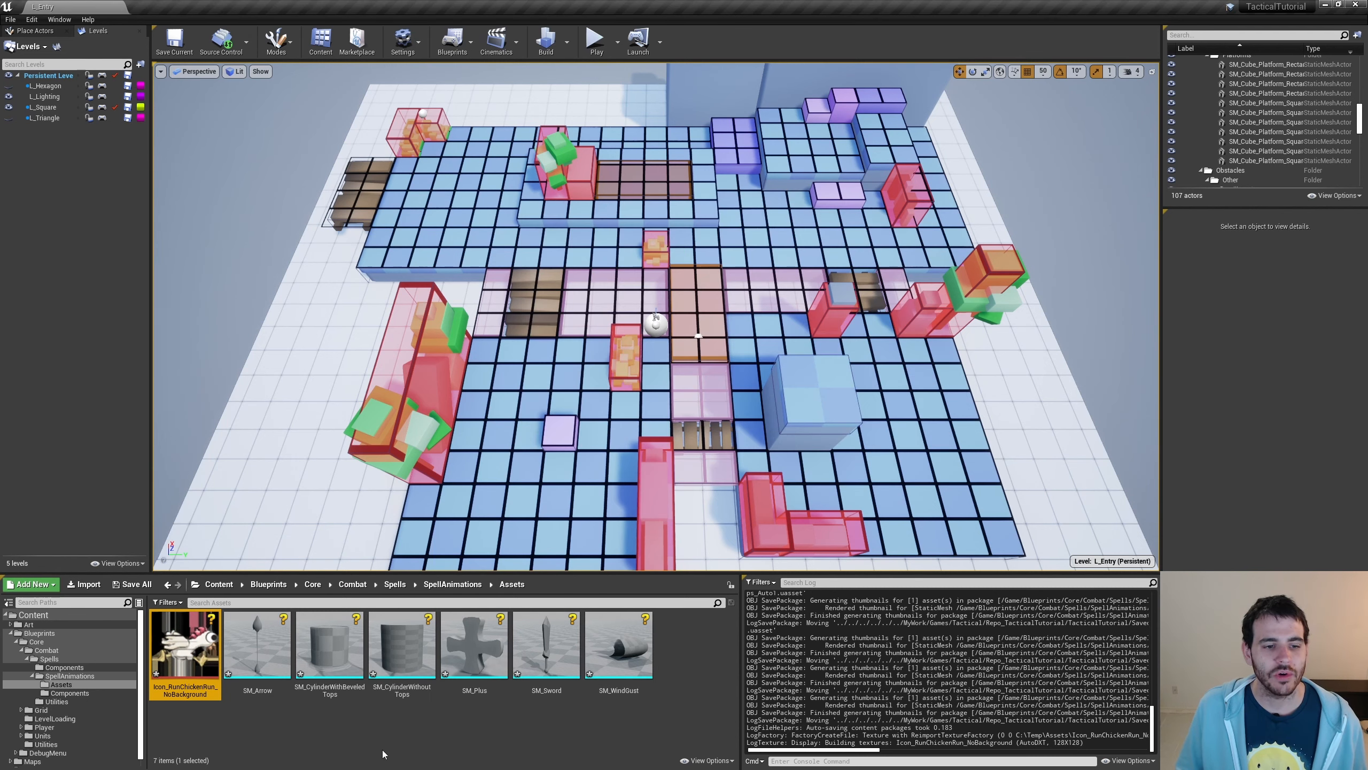
click(130, 587)
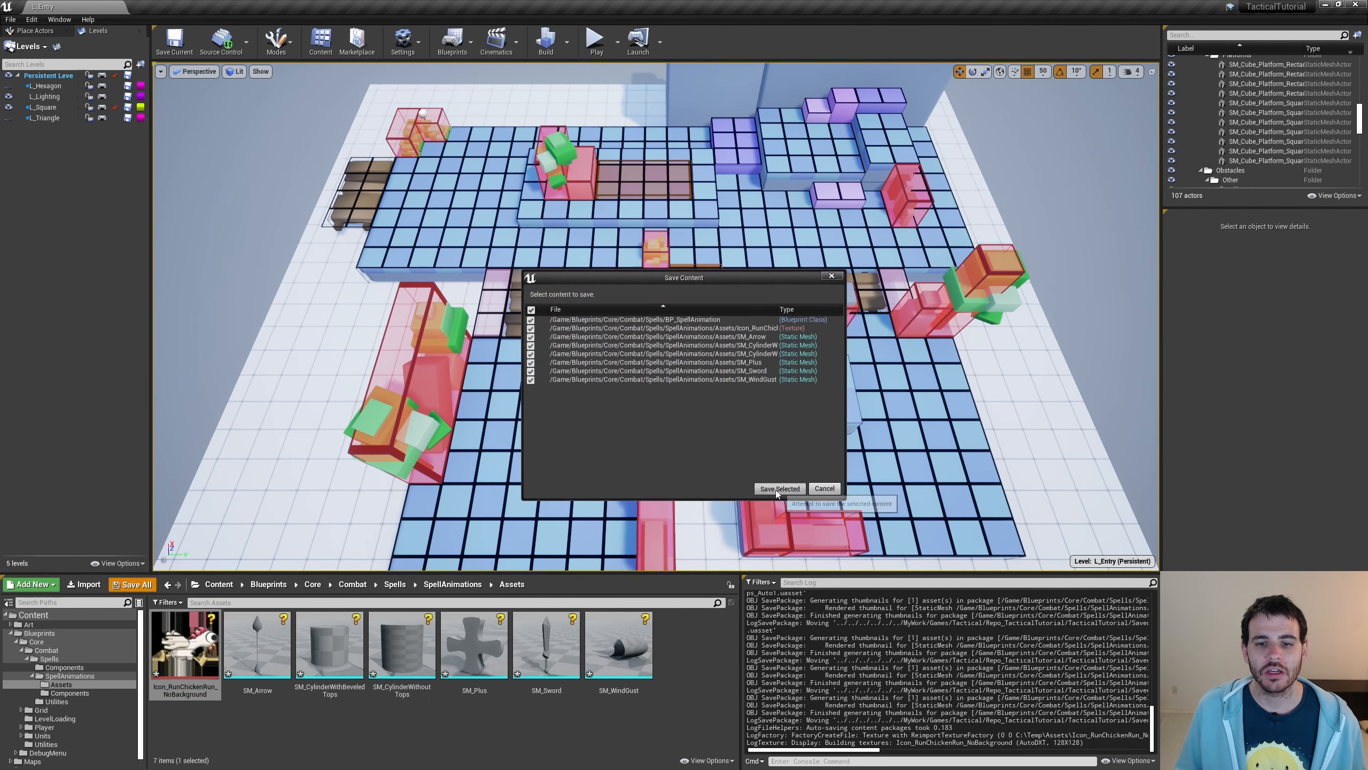
click(776, 491)
In the Spells folder, create a child blueprint of BP_SpellAnimation named BP_SpellAnim_MeleeHit and move it into the SpellAnimations folder.
click(453, 584)
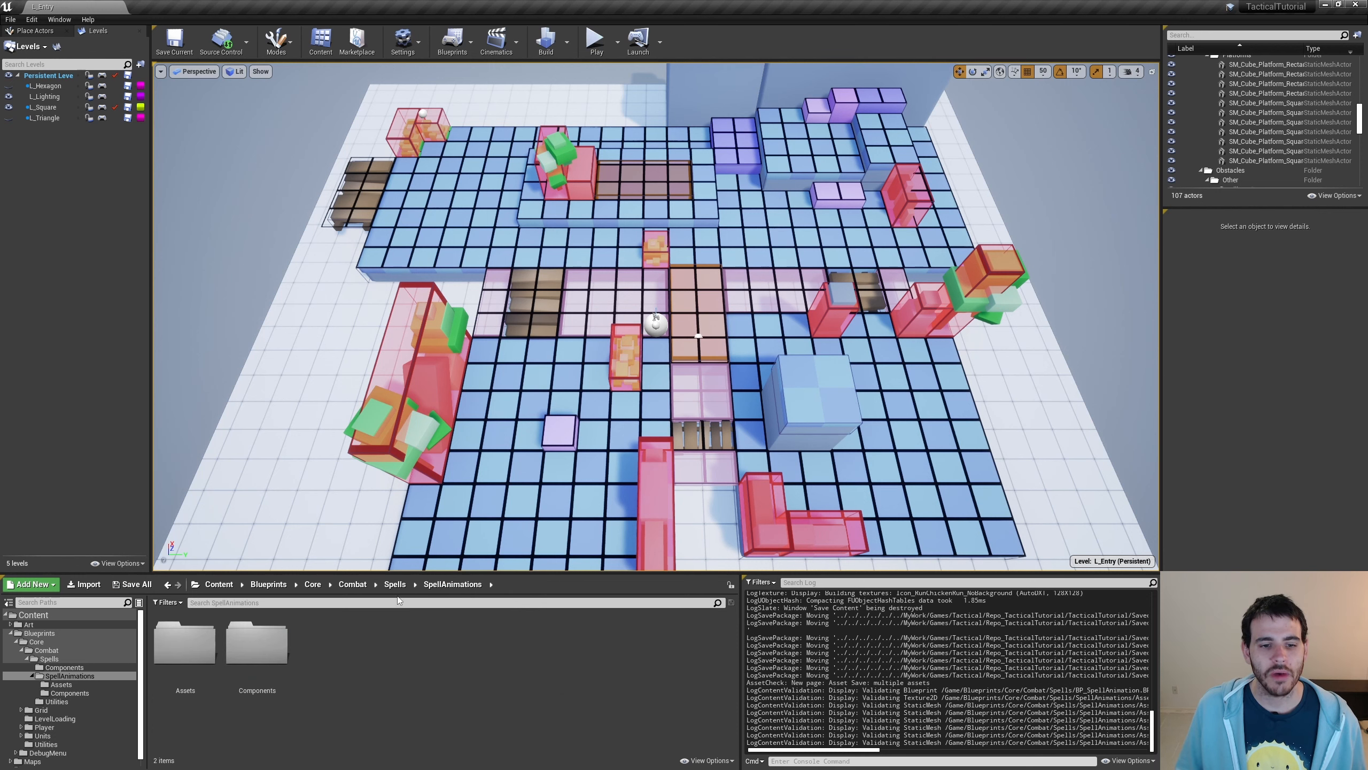
click(395, 584)
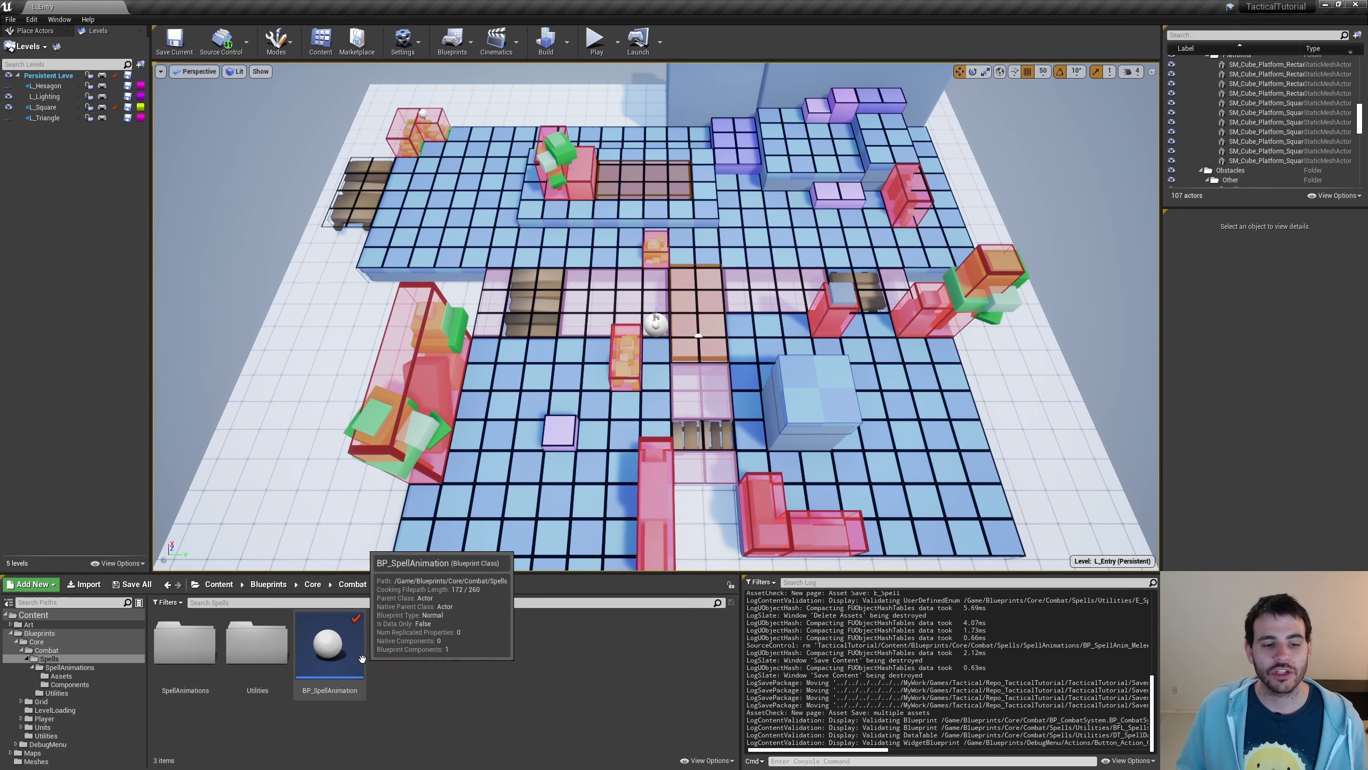
right_click(330, 660)
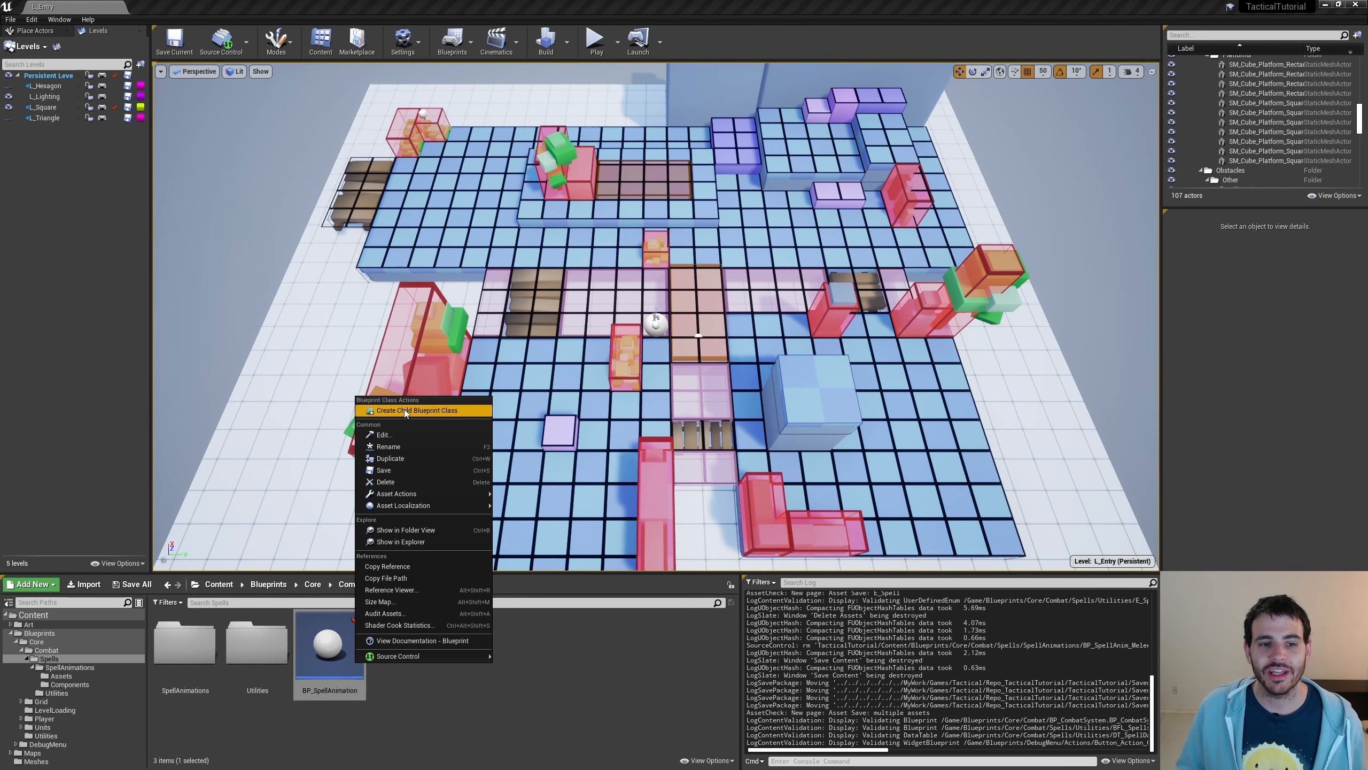
click(455, 412)
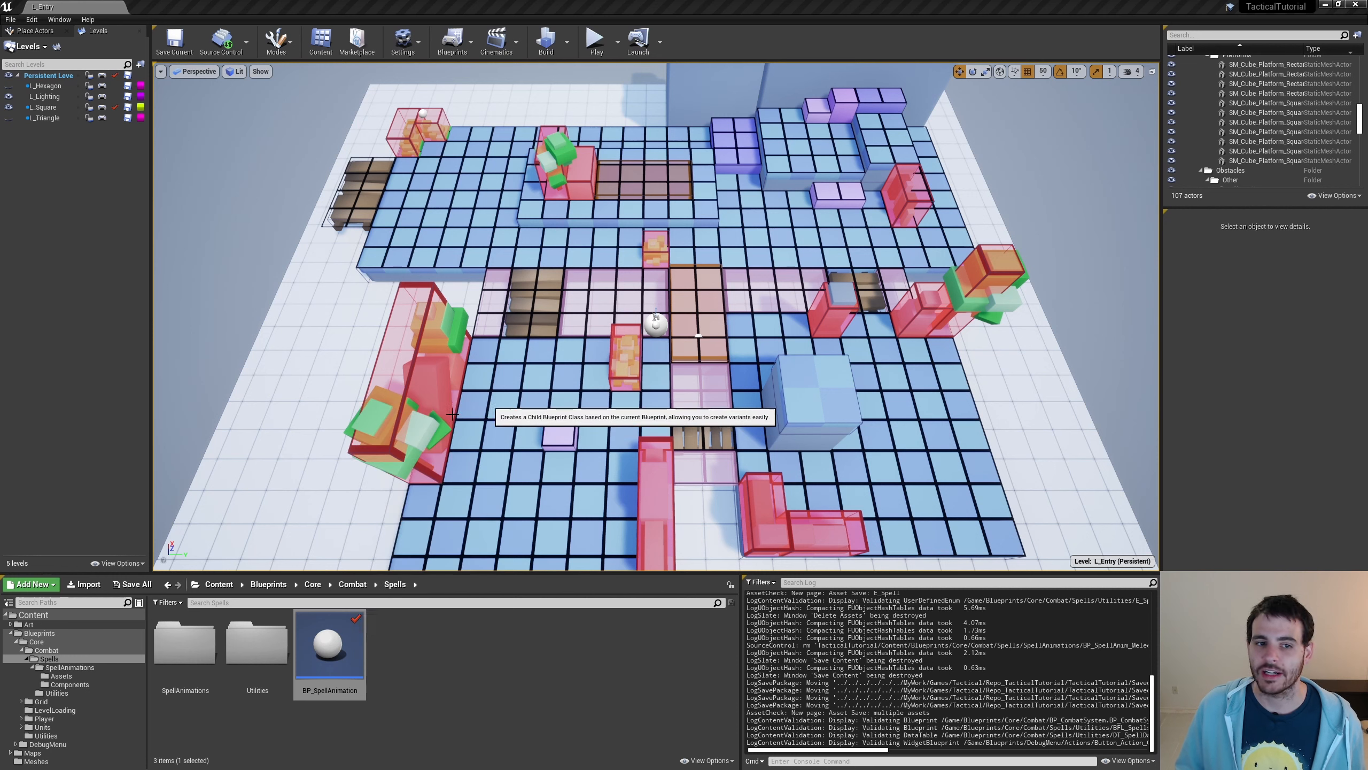
text(BP_SpellAnim_MeleeHit)
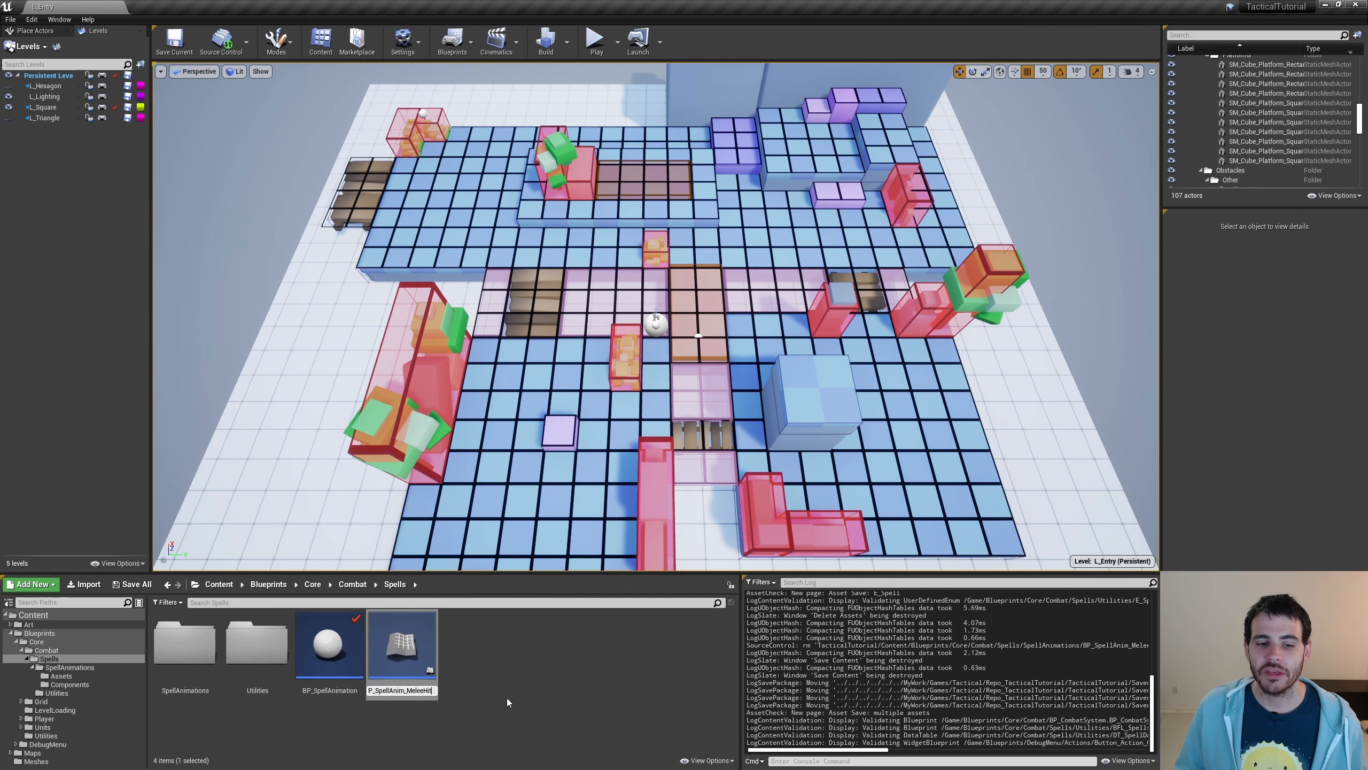
key(Return)
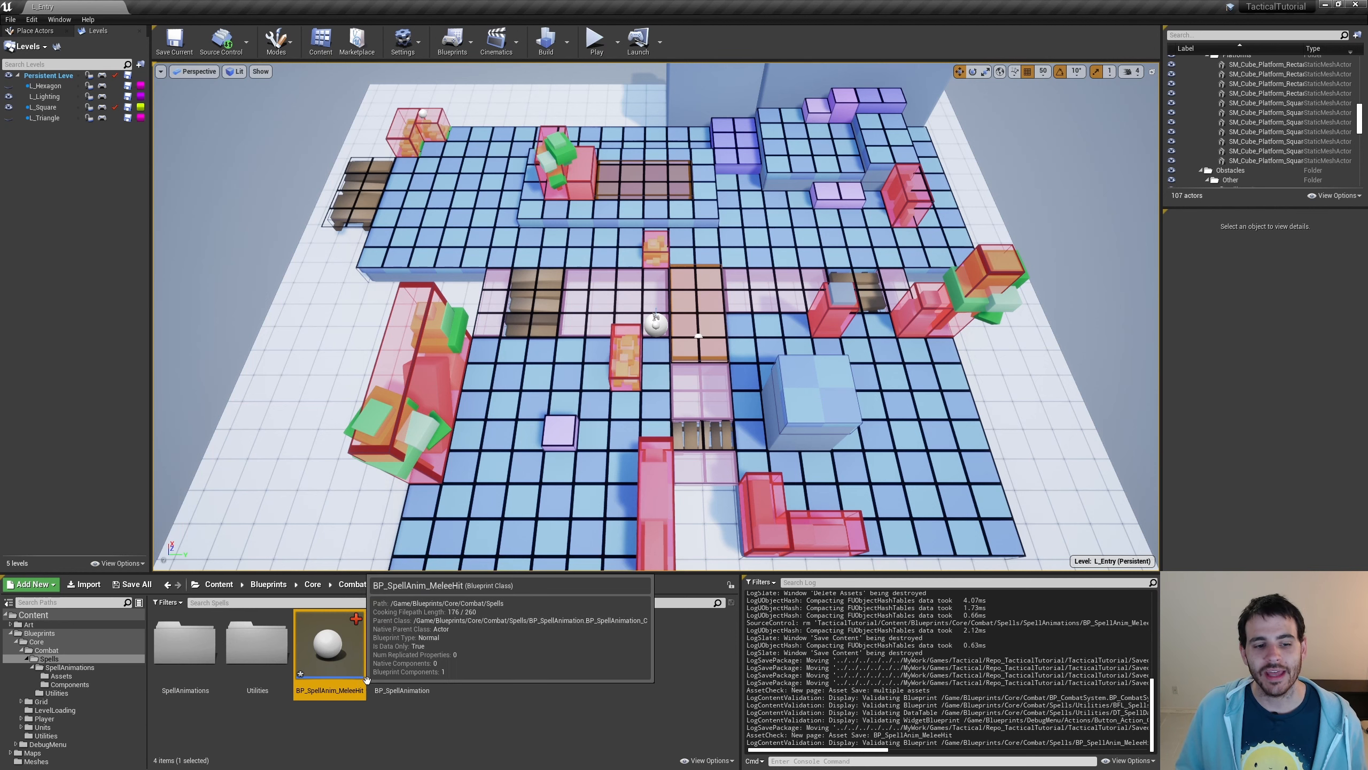
drag(367, 681, 185, 648)
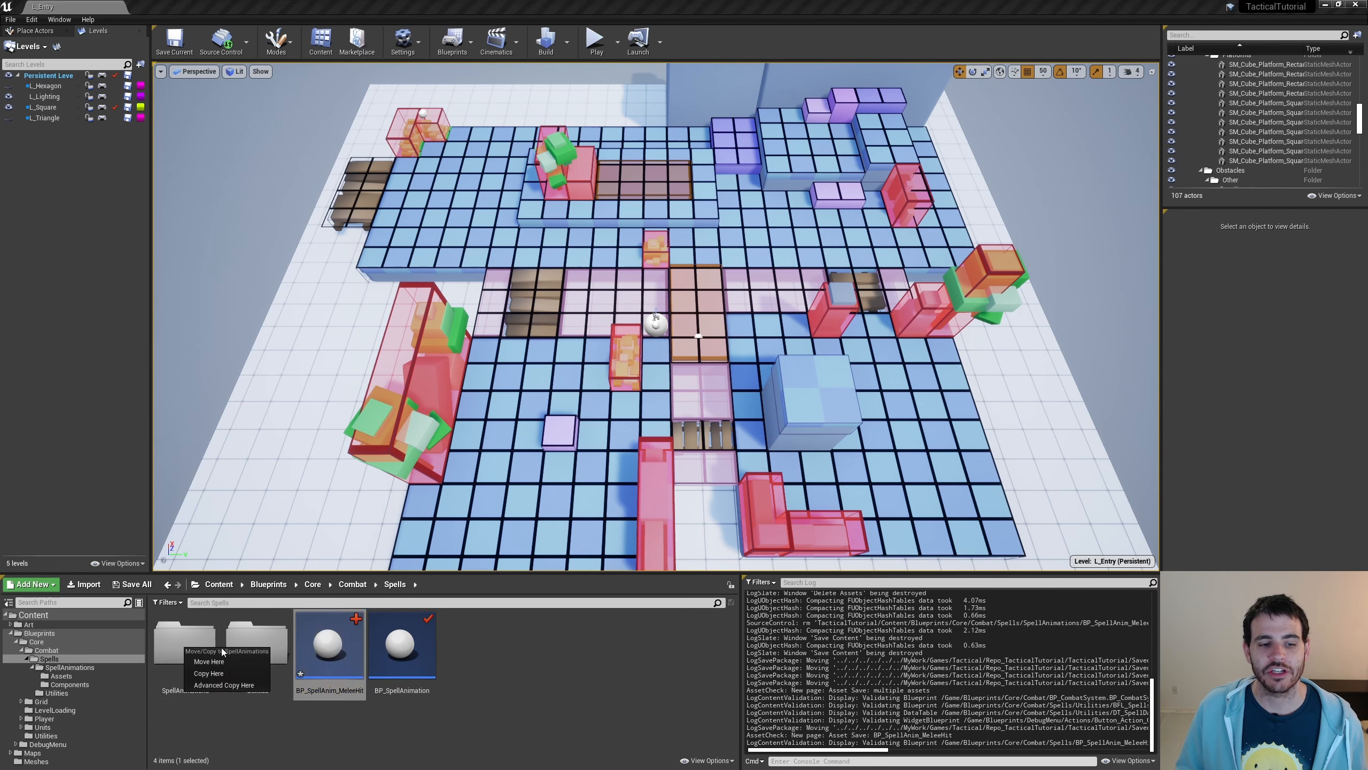
click(209, 661)
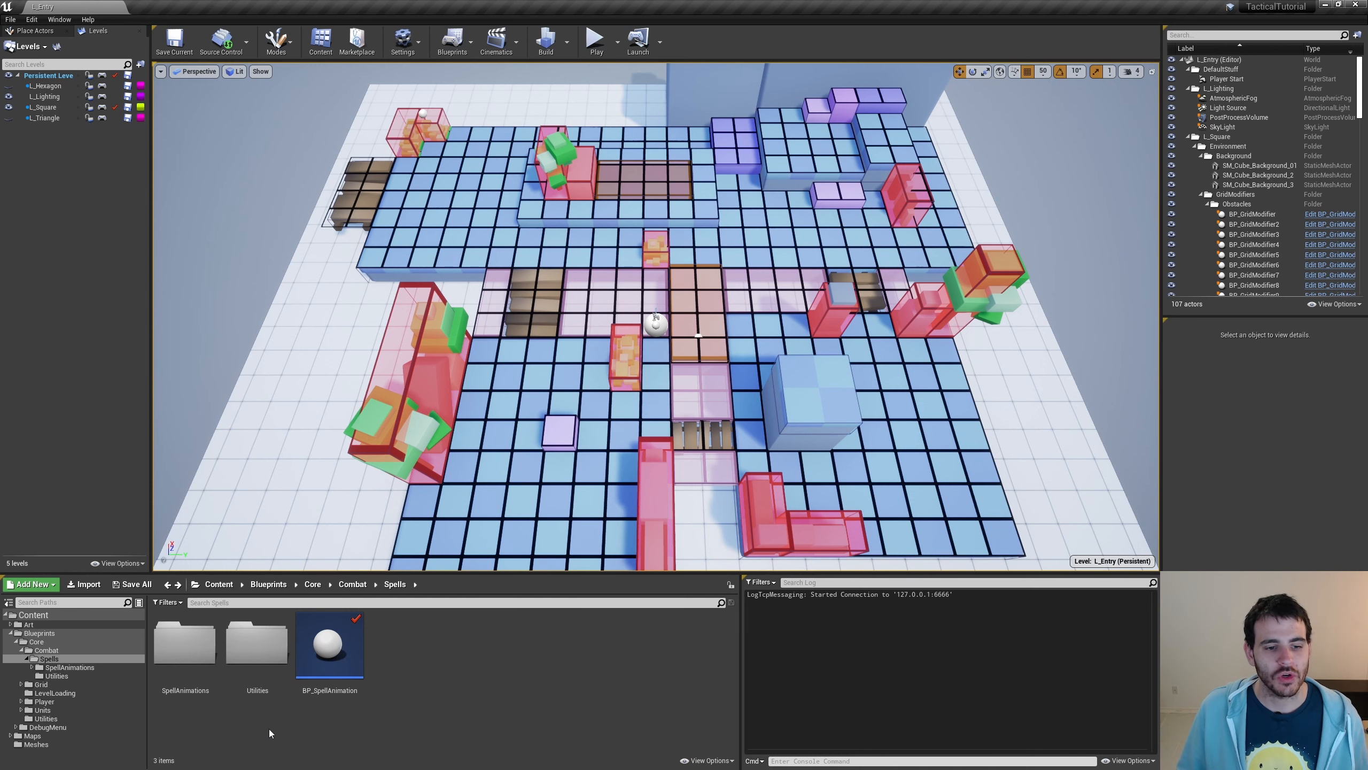
Open the E_Spell enumeration in the Utilities folder, add an enumerator named MeleeHit, and save it.
double_click(260, 662)
click(352, 657)
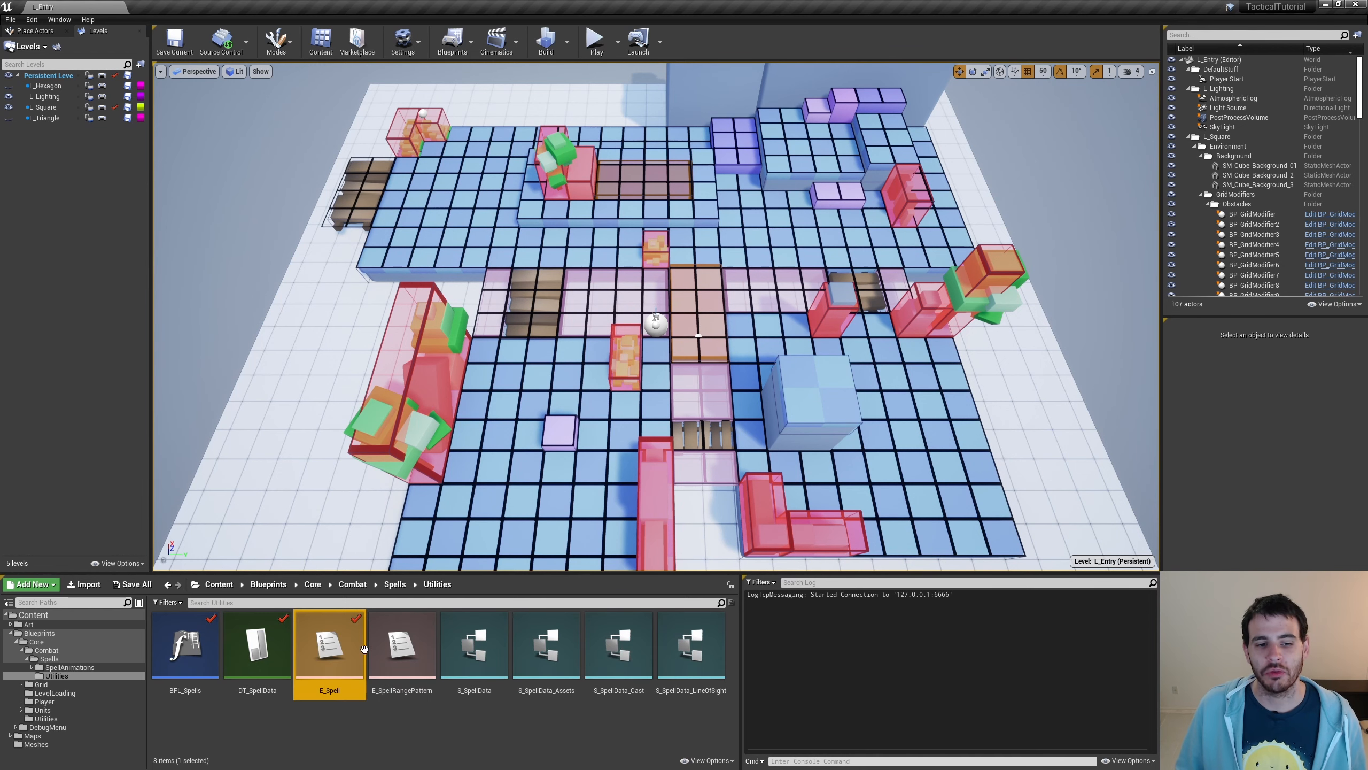
double_click(350, 655)
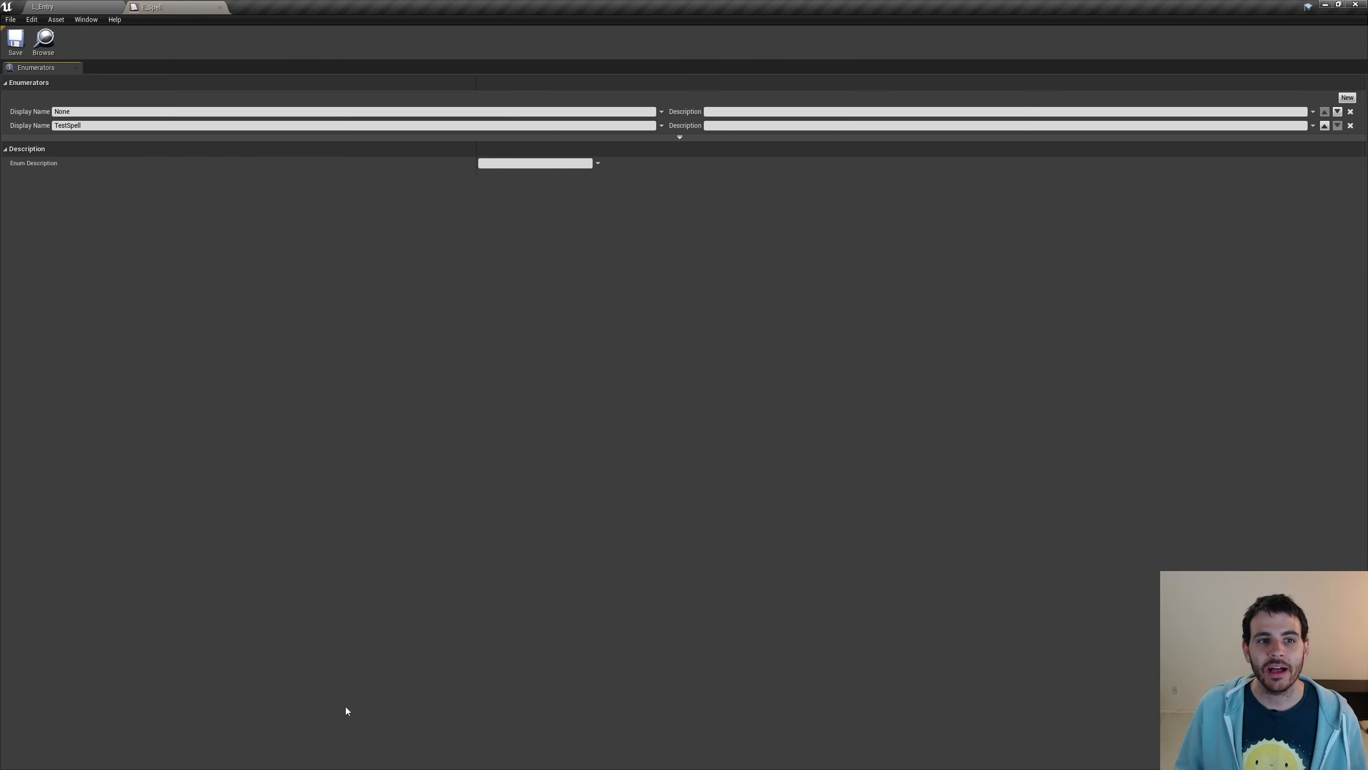
click(1347, 98)
click(81, 140)
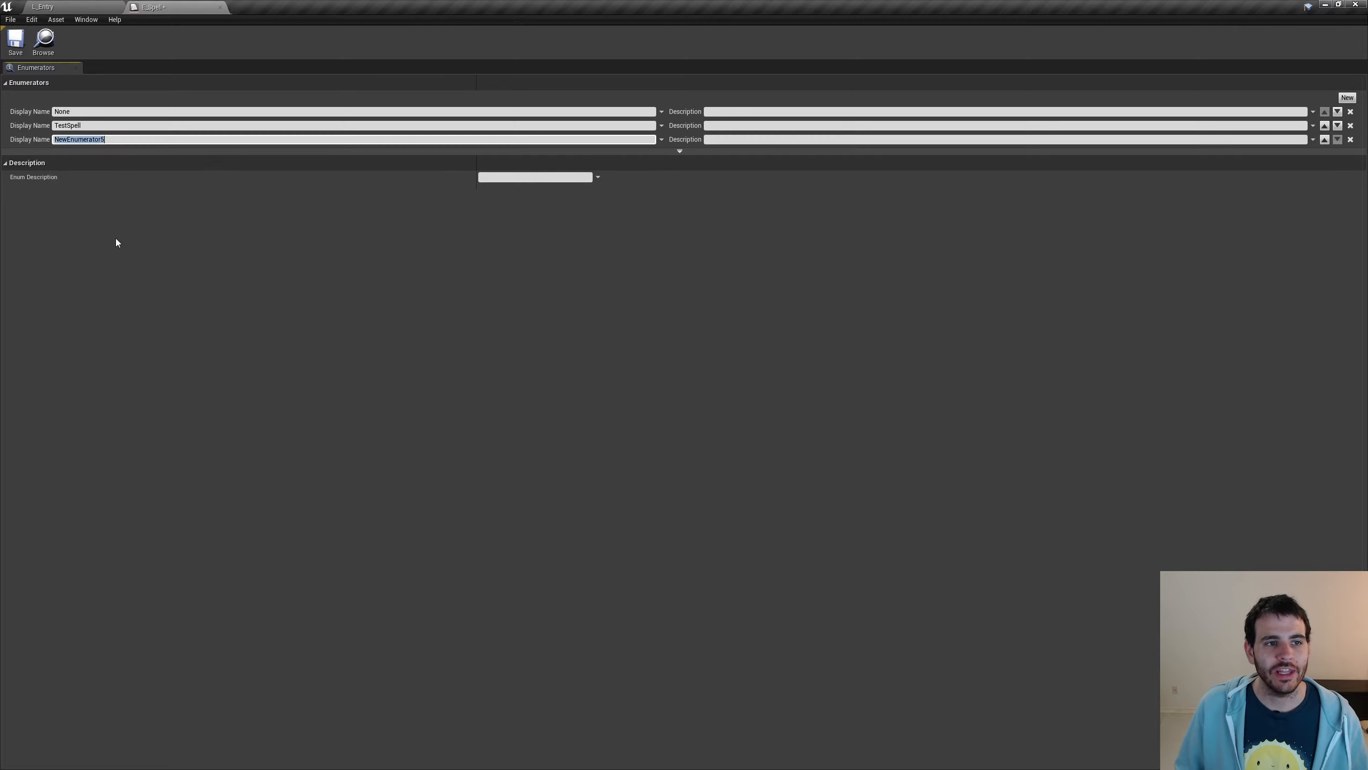
text(MeleeHit)
key(Return)
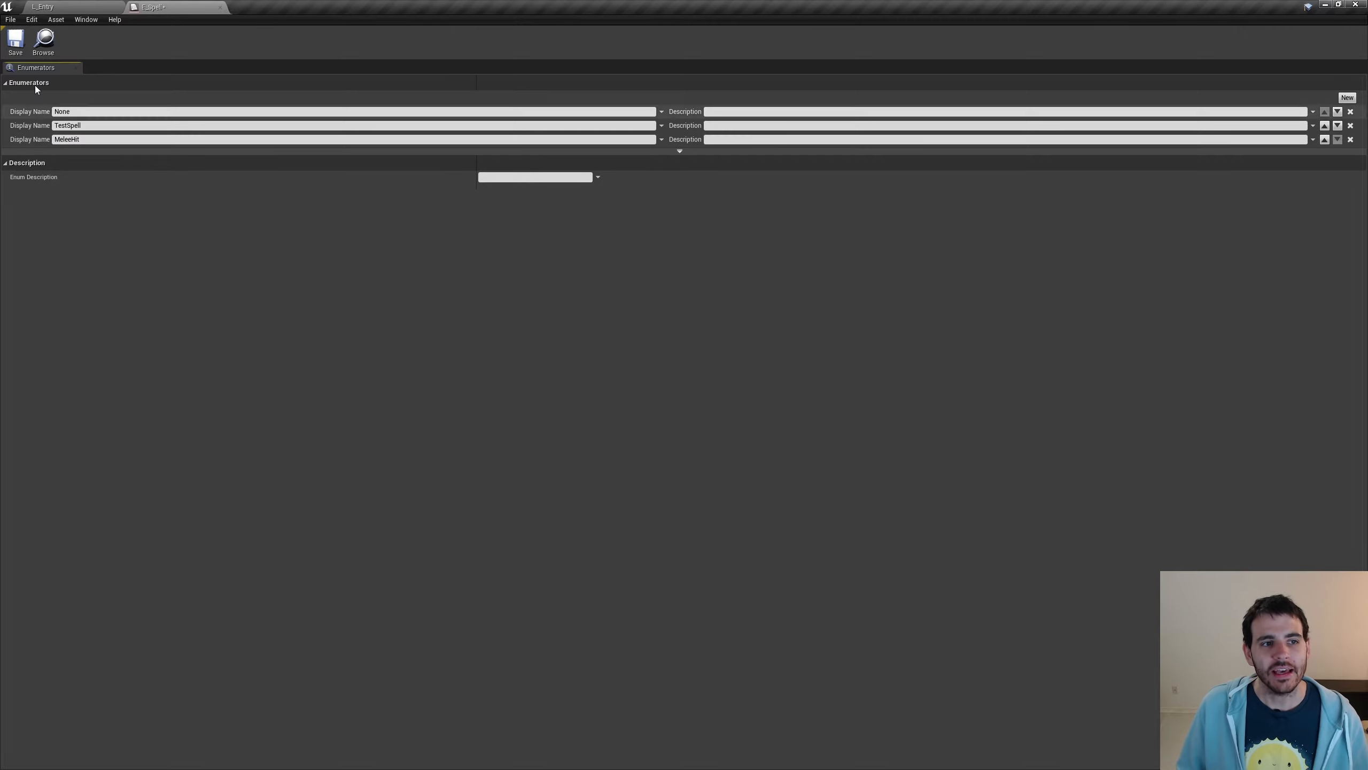
click(24, 46)
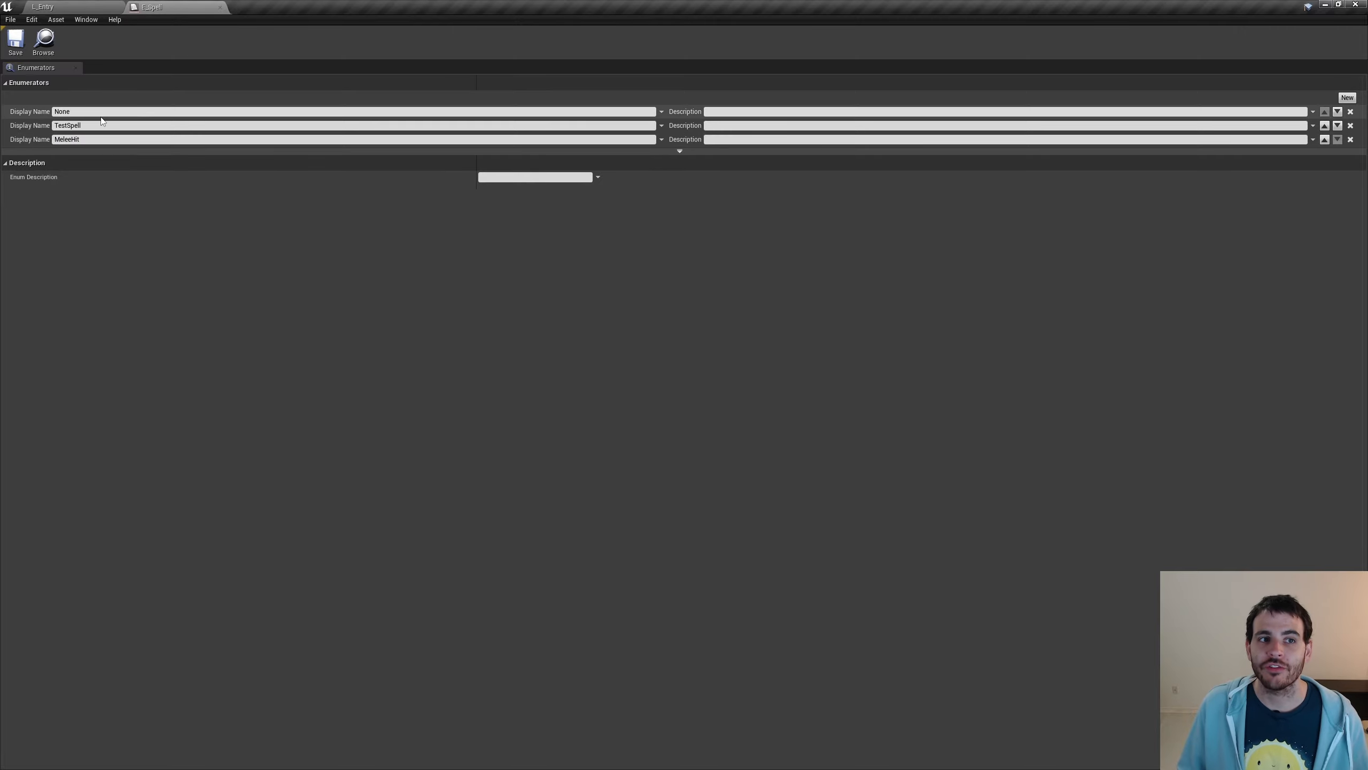
Open the DT_SpellData data table from the Utilities folder and add a new row named MeleeHit.
click(70, 8)
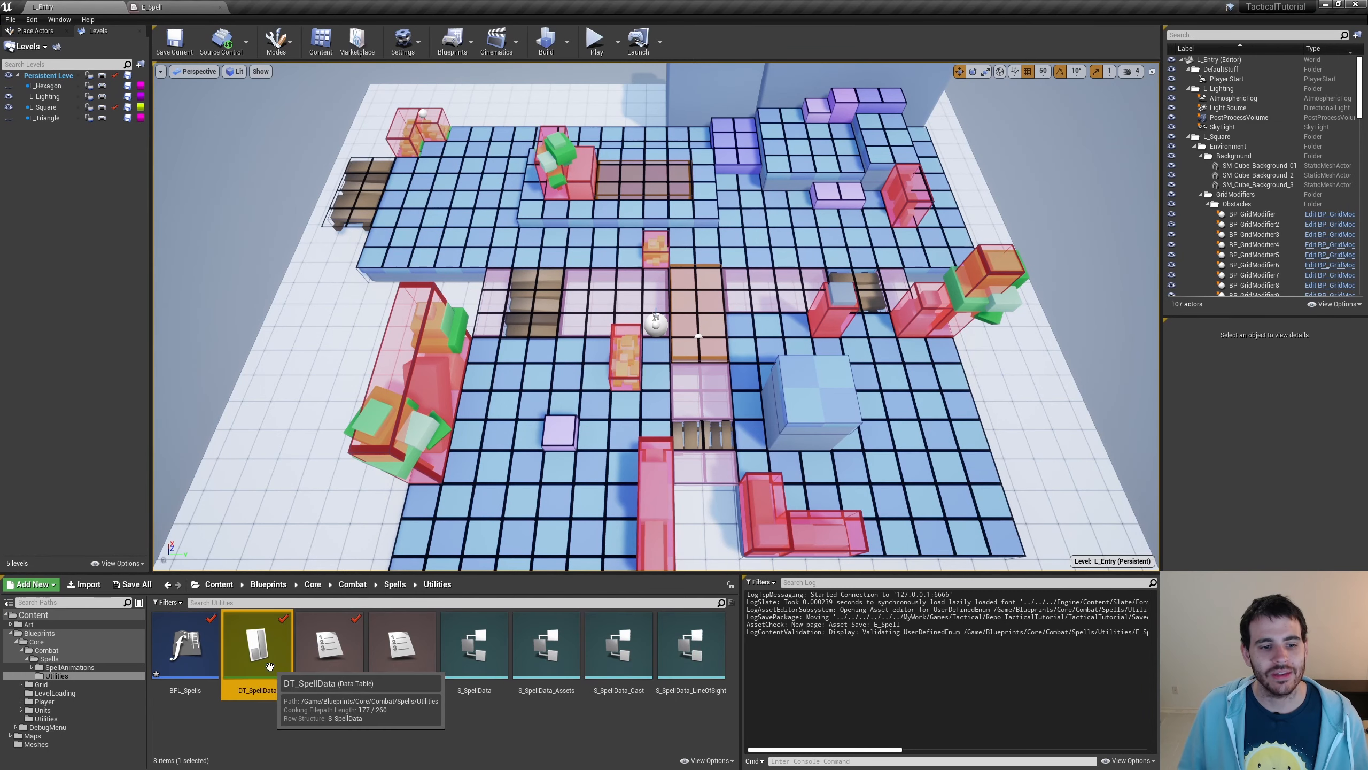
double_click(270, 667)
click(82, 50)
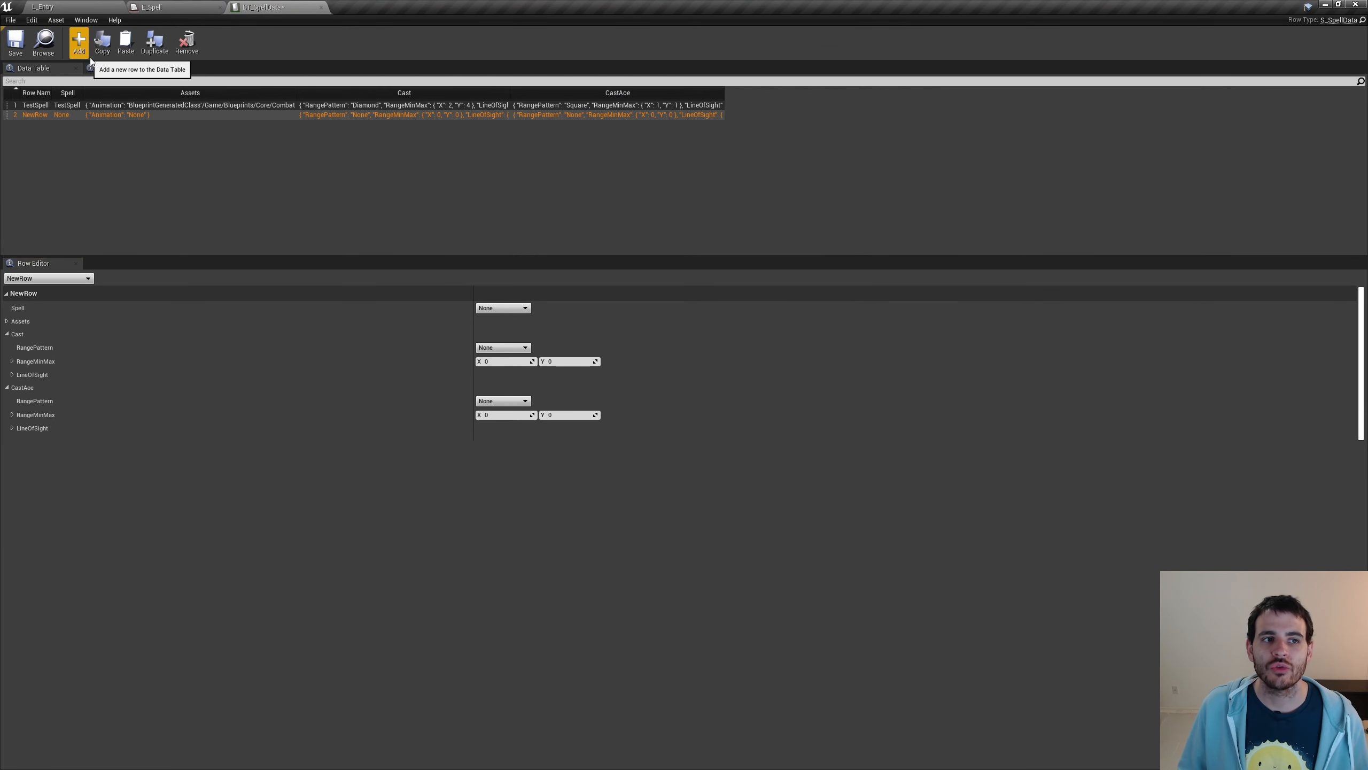
double_click(30, 116)
text(MeleeHit)
key(Return)
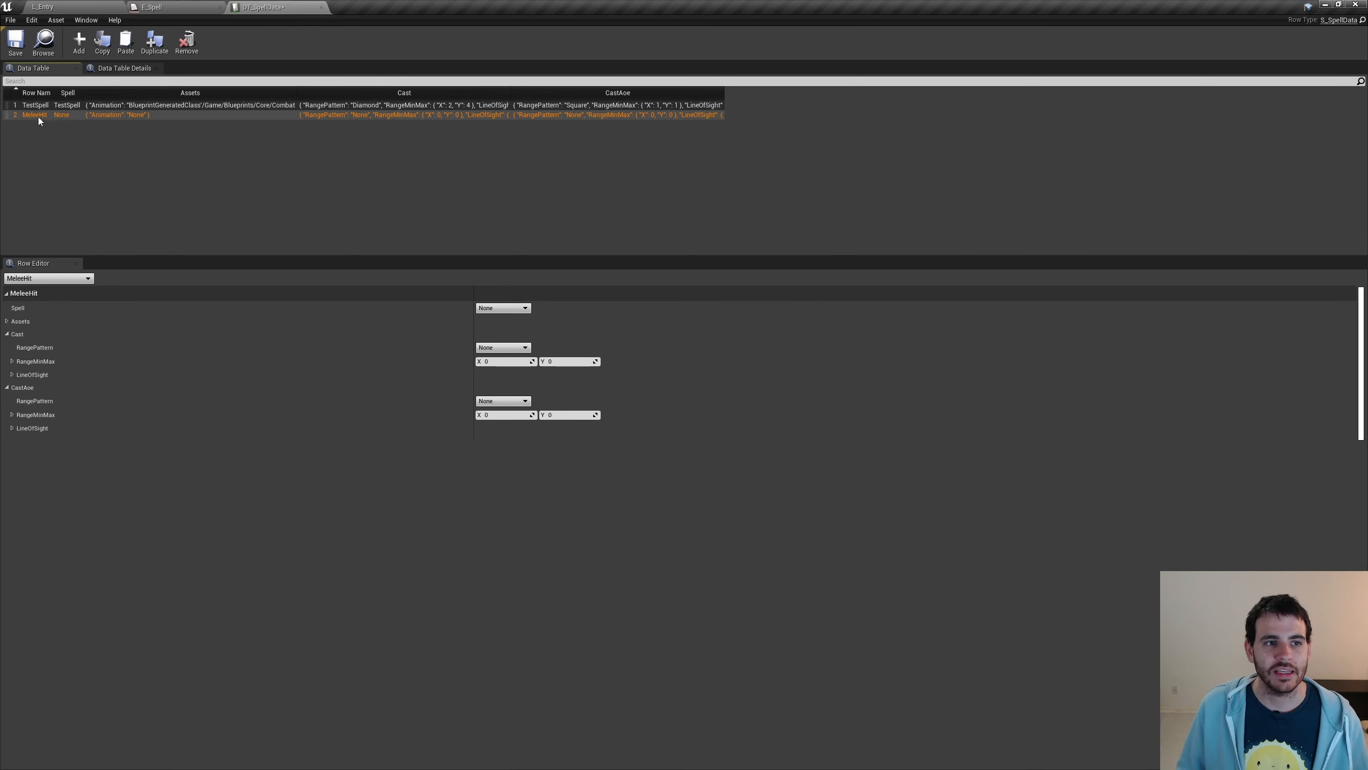
Set the MeleeHit row's Spell to MeleeHit, save the table, and assign BP_SpellAnim_MeleeHit as its Animation asset.
click(498, 308)
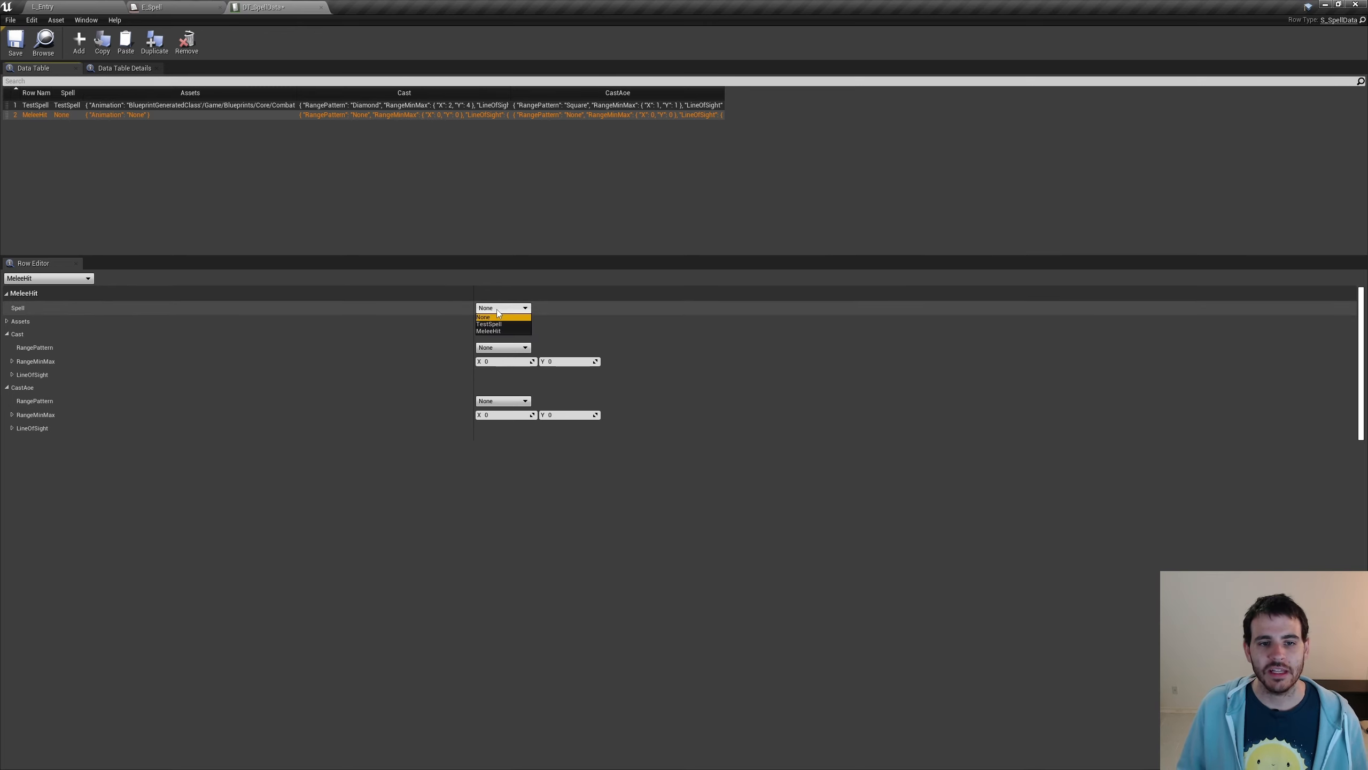
click(492, 331)
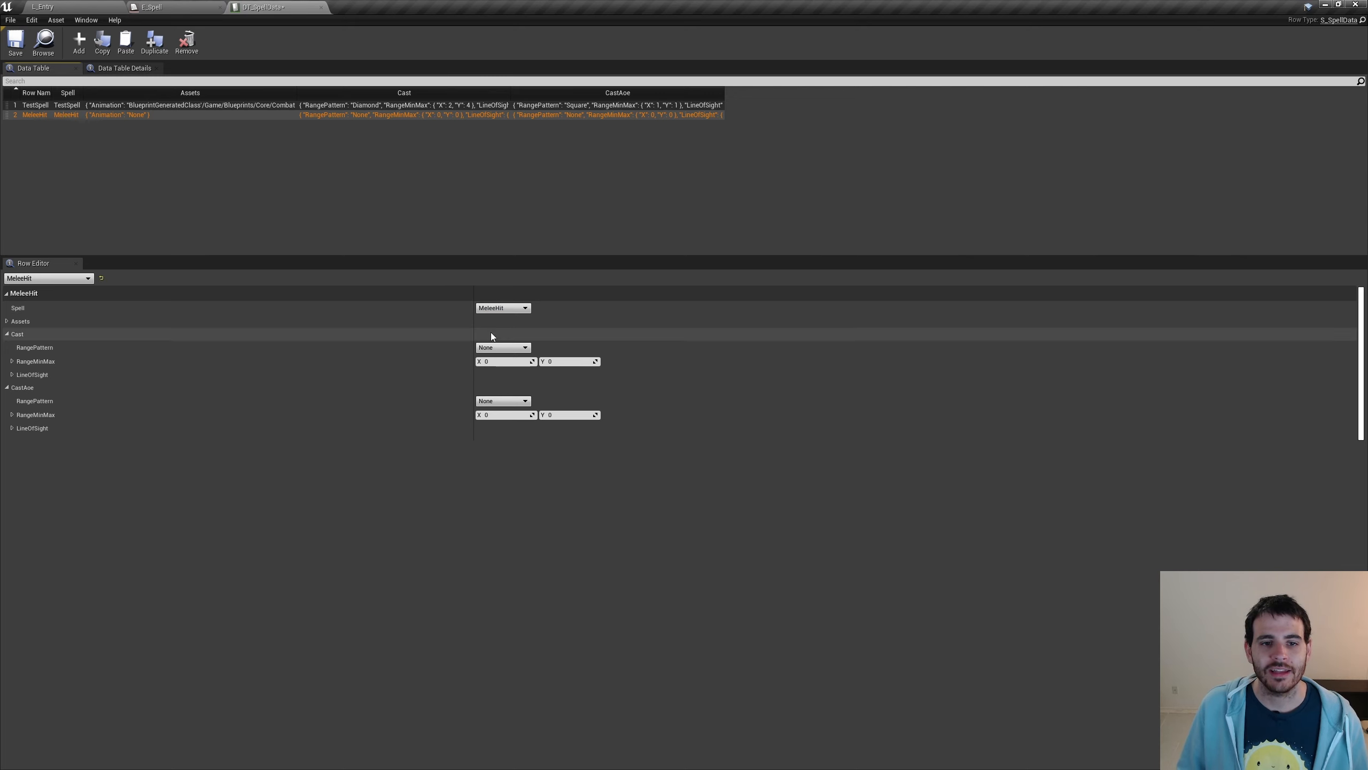
click(15, 41)
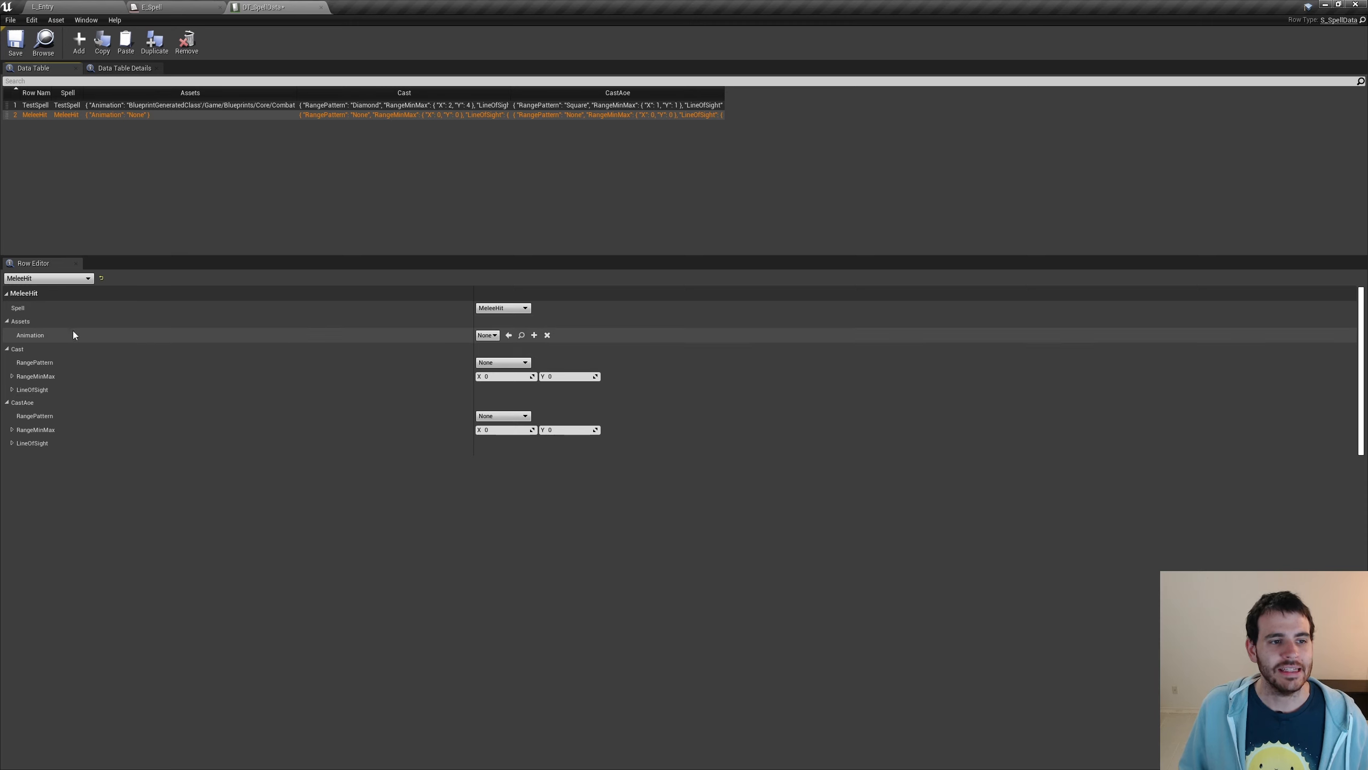
click(481, 336)
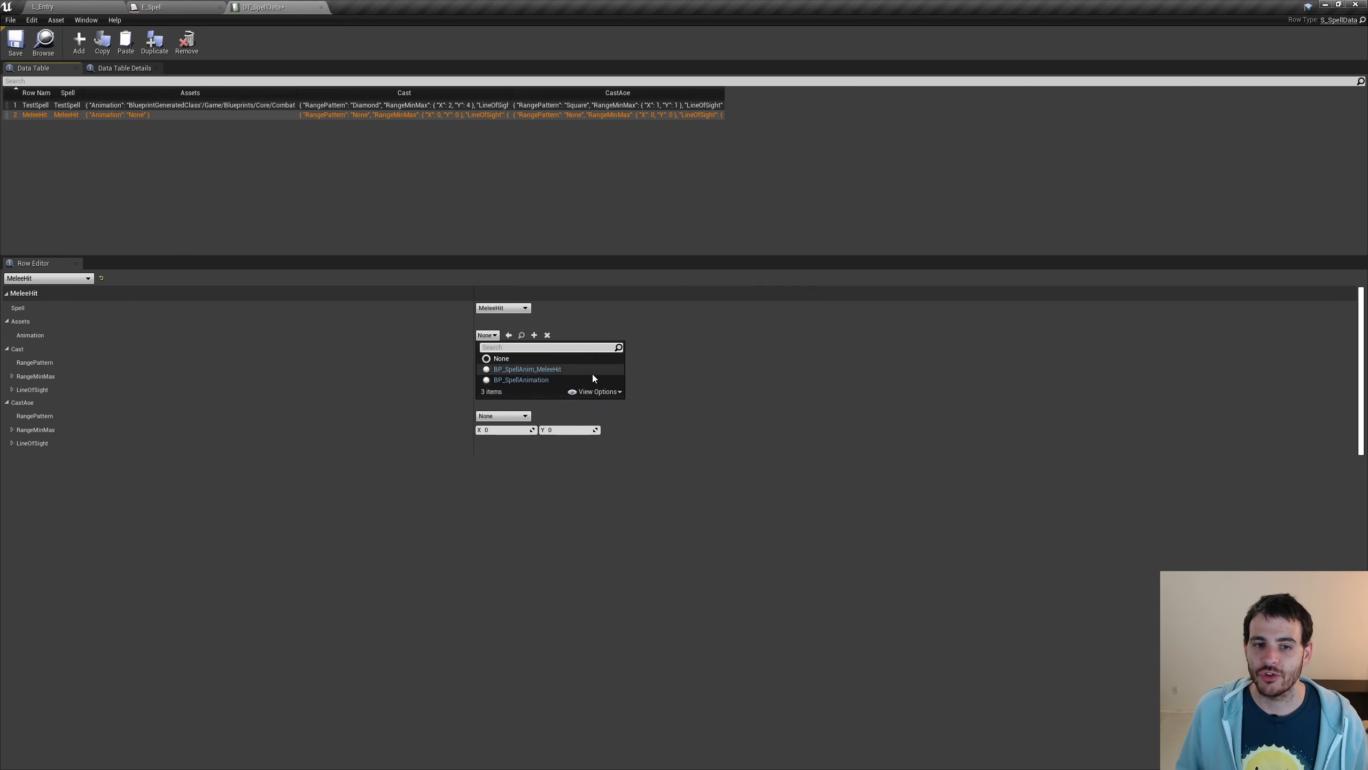
click(590, 371)
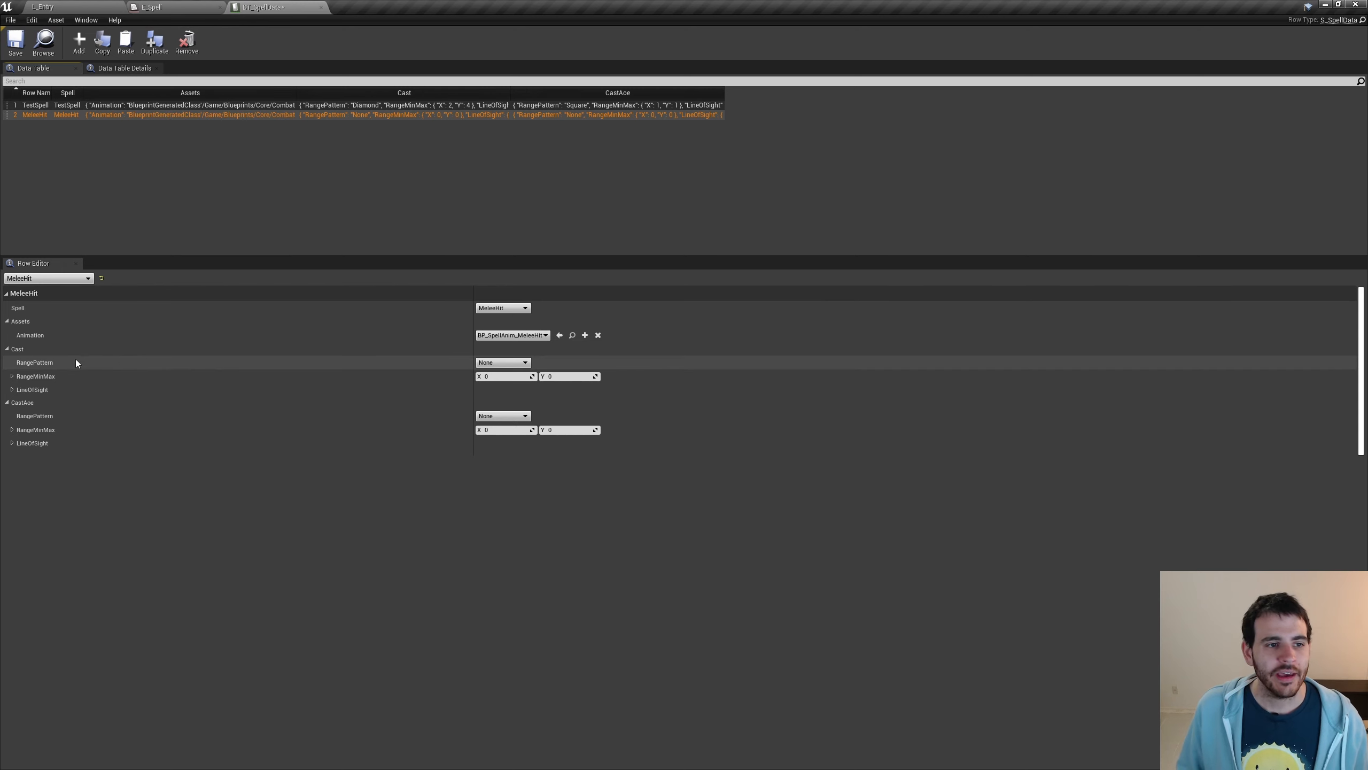
Set the MeleeHit row's Cast RangePattern to Diamond and RangeMinMax to X 1, Y 1, and save the table.
click(504, 363)
click(490, 406)
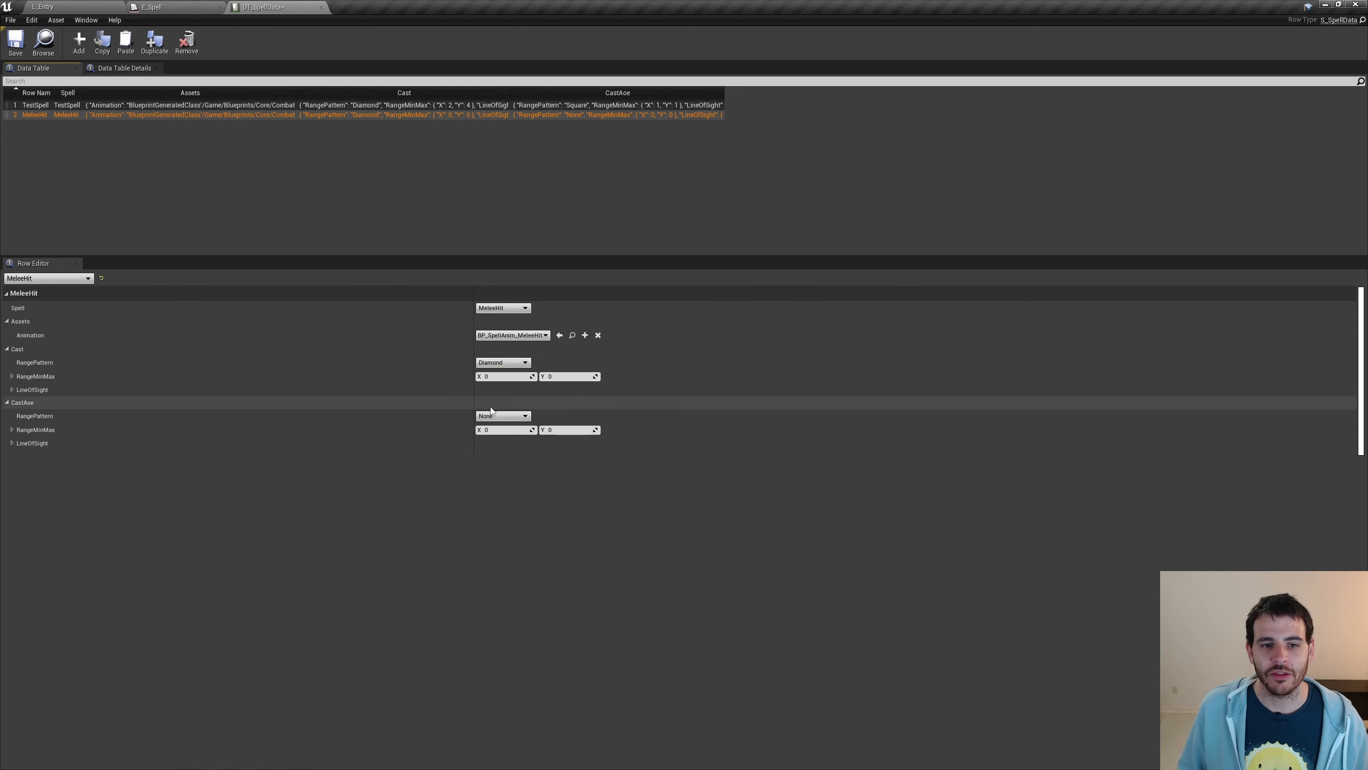
click(517, 376)
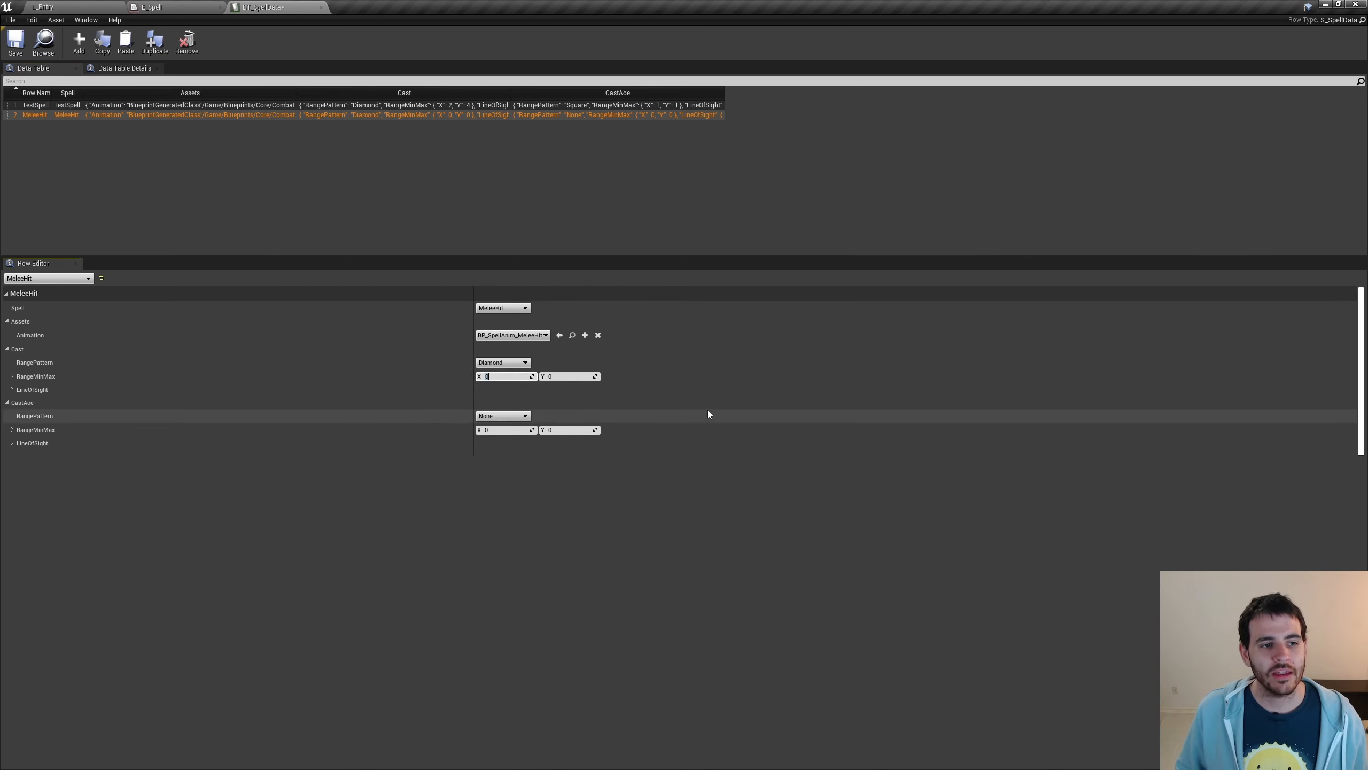
text(1)
key(Tab)
text(1)
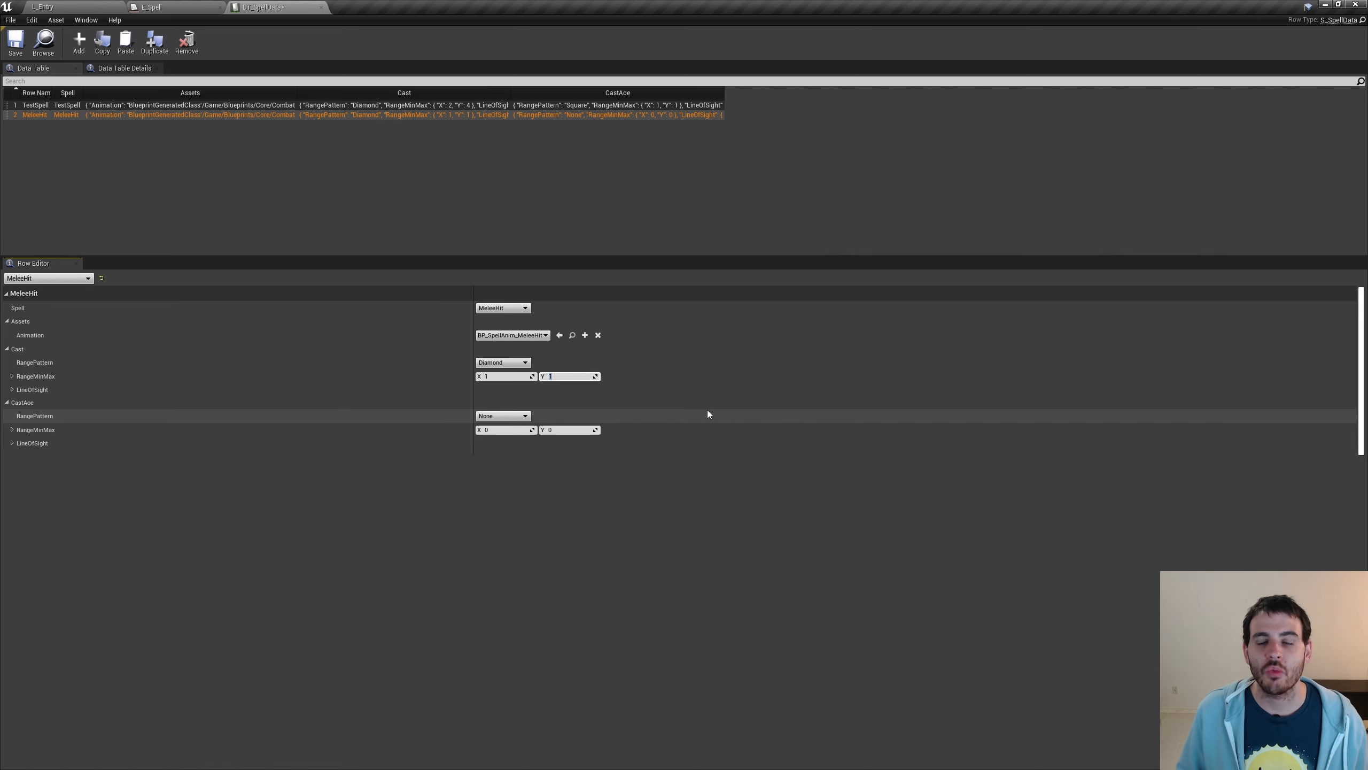
key(Return)
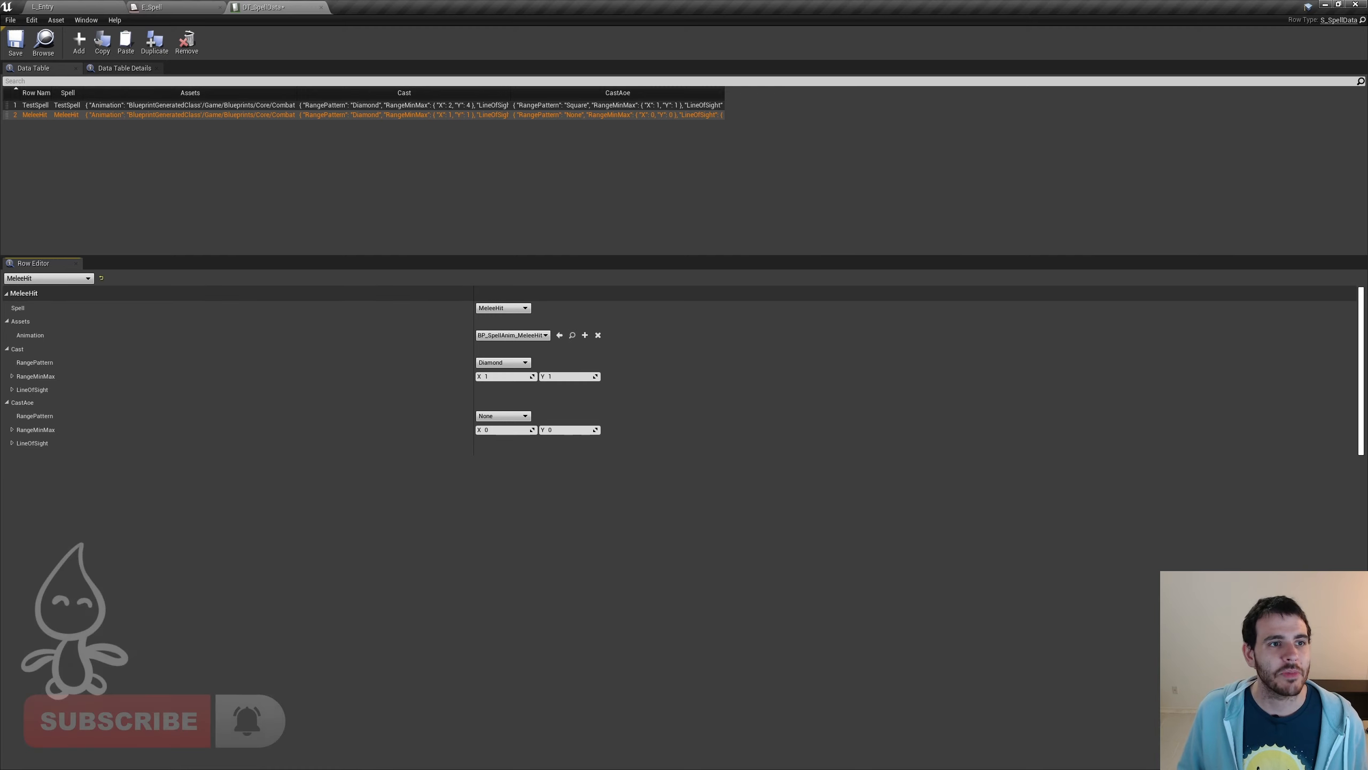
click(12, 54)
Open BP_SpellAnim_MeleeHit from the SpellAnimations folder and override Event Play Spell Animation in its event graph.
click(62, 6)
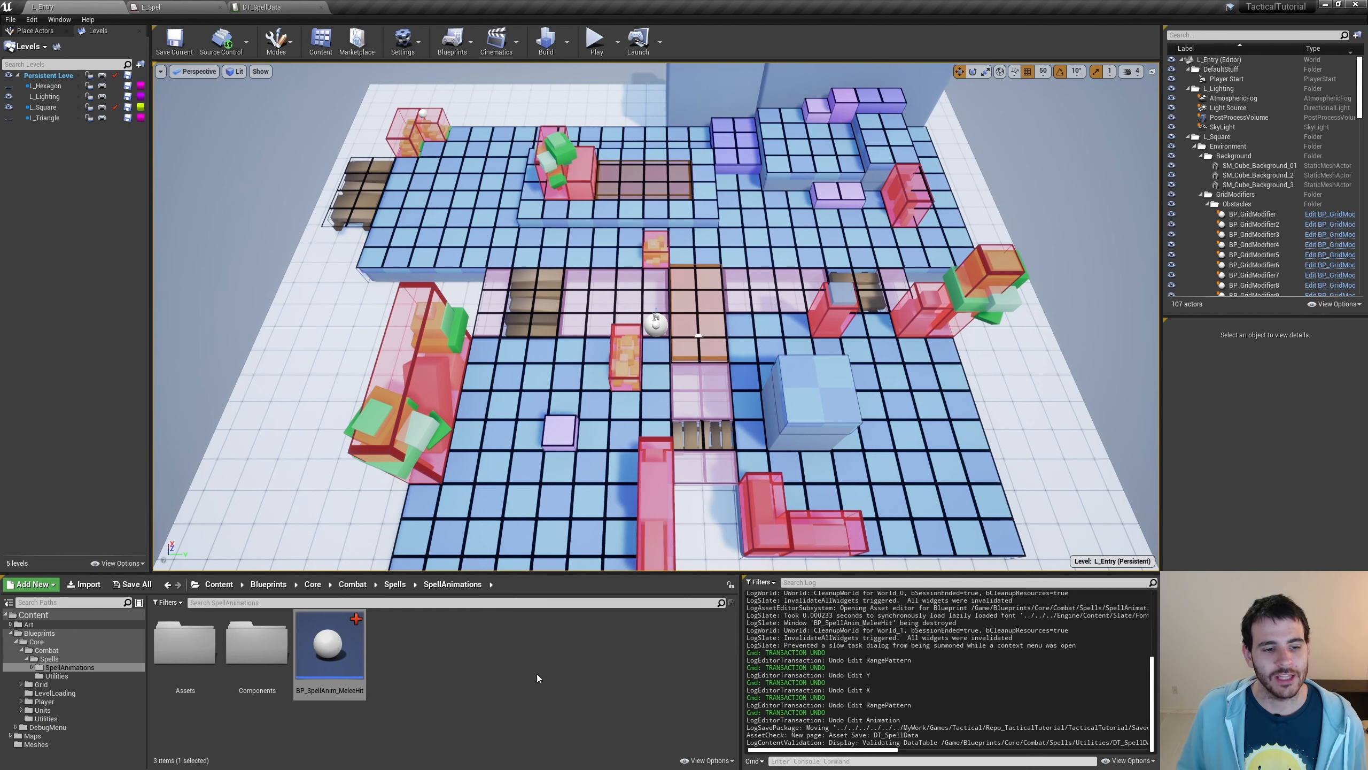
click(339, 651)
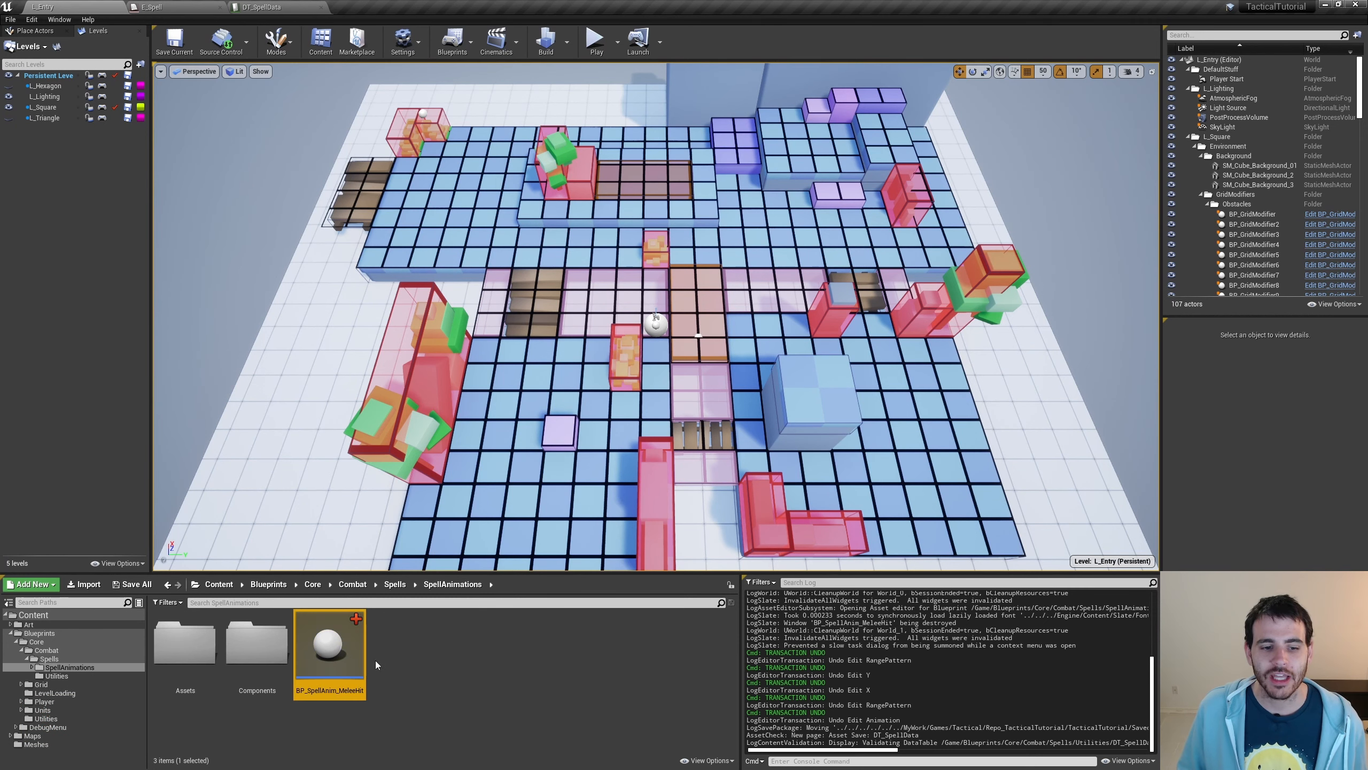
double_click(330, 657)
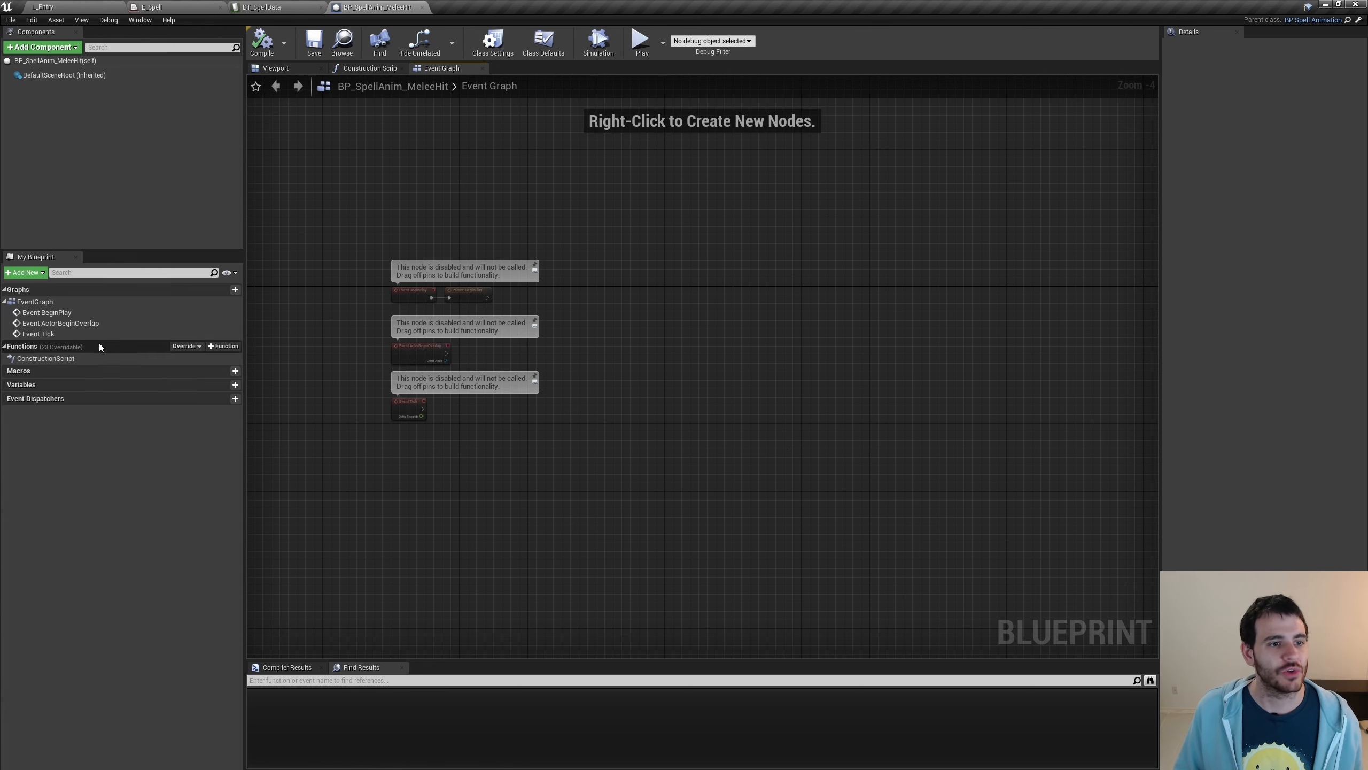
click(184, 346)
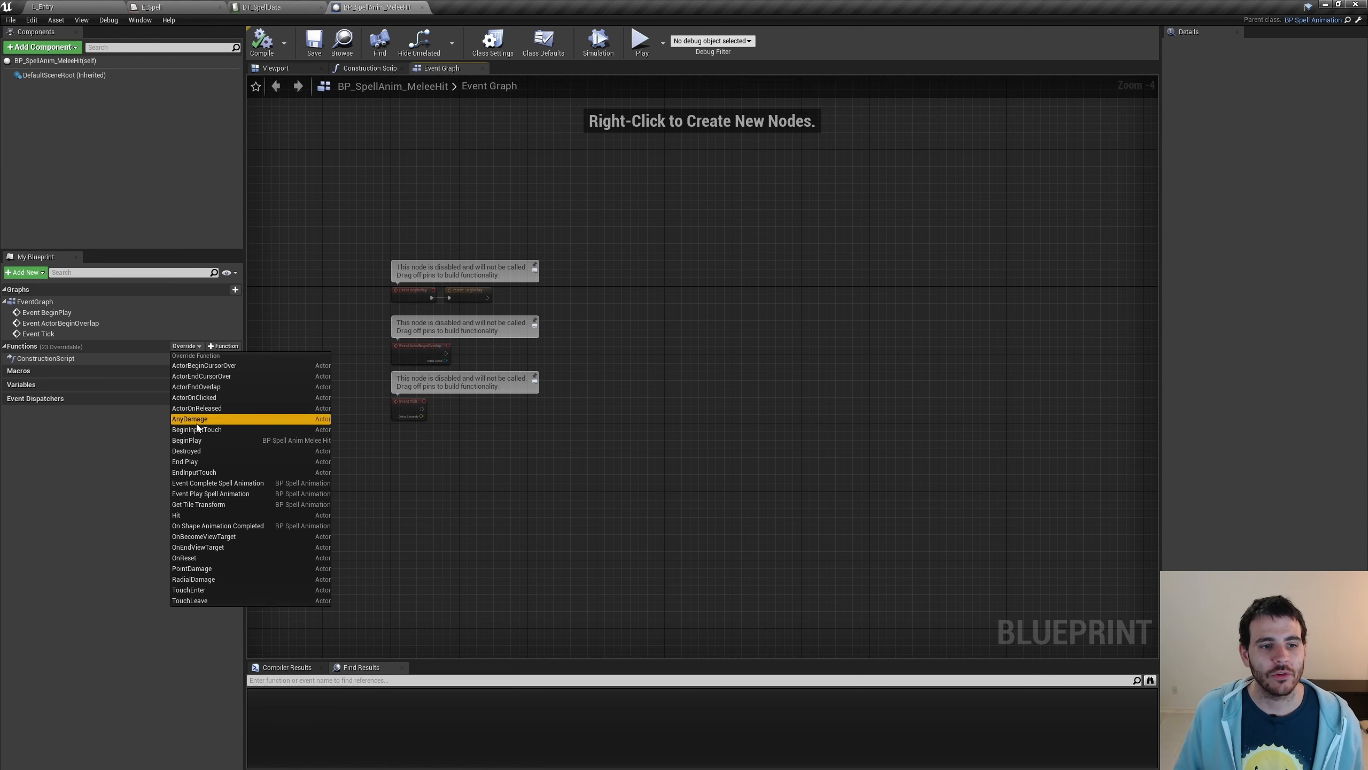
click(253, 494)
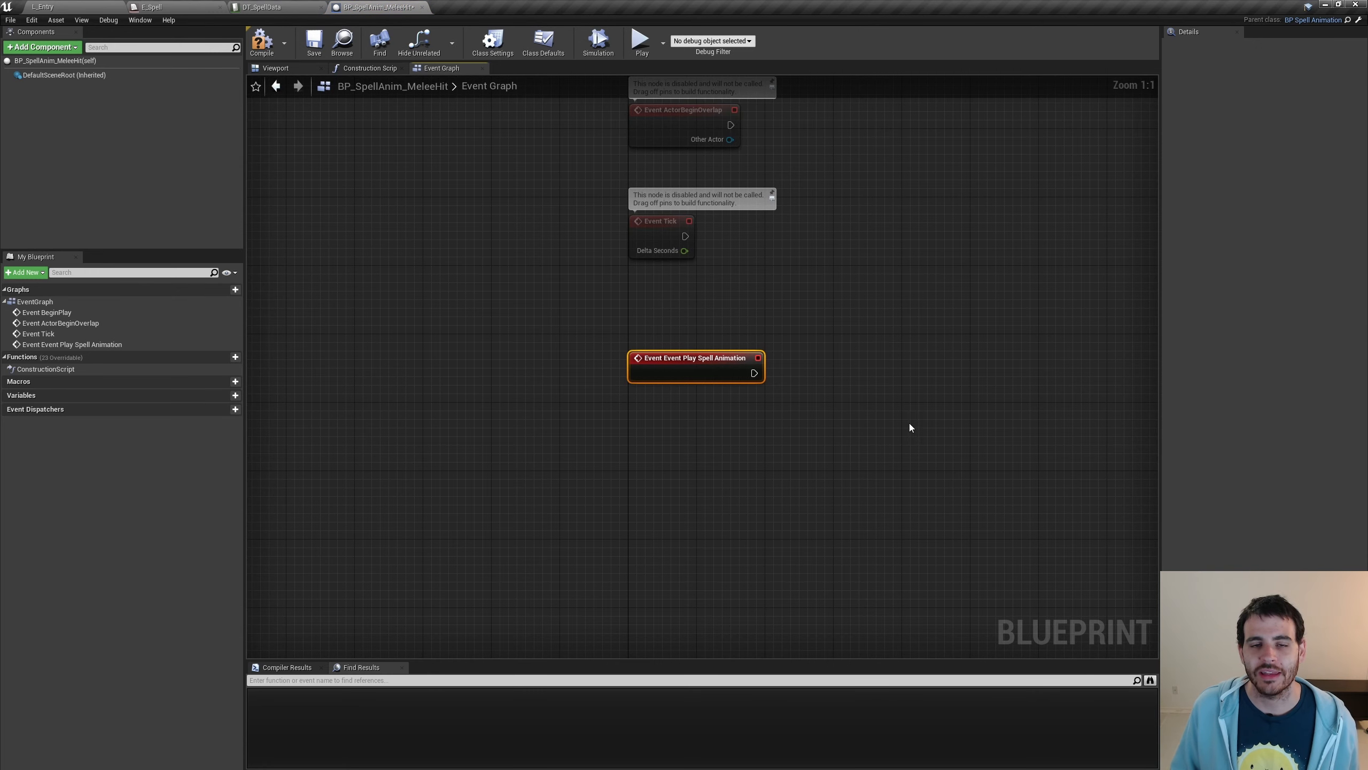
right_drag(889, 439, 697, 422)
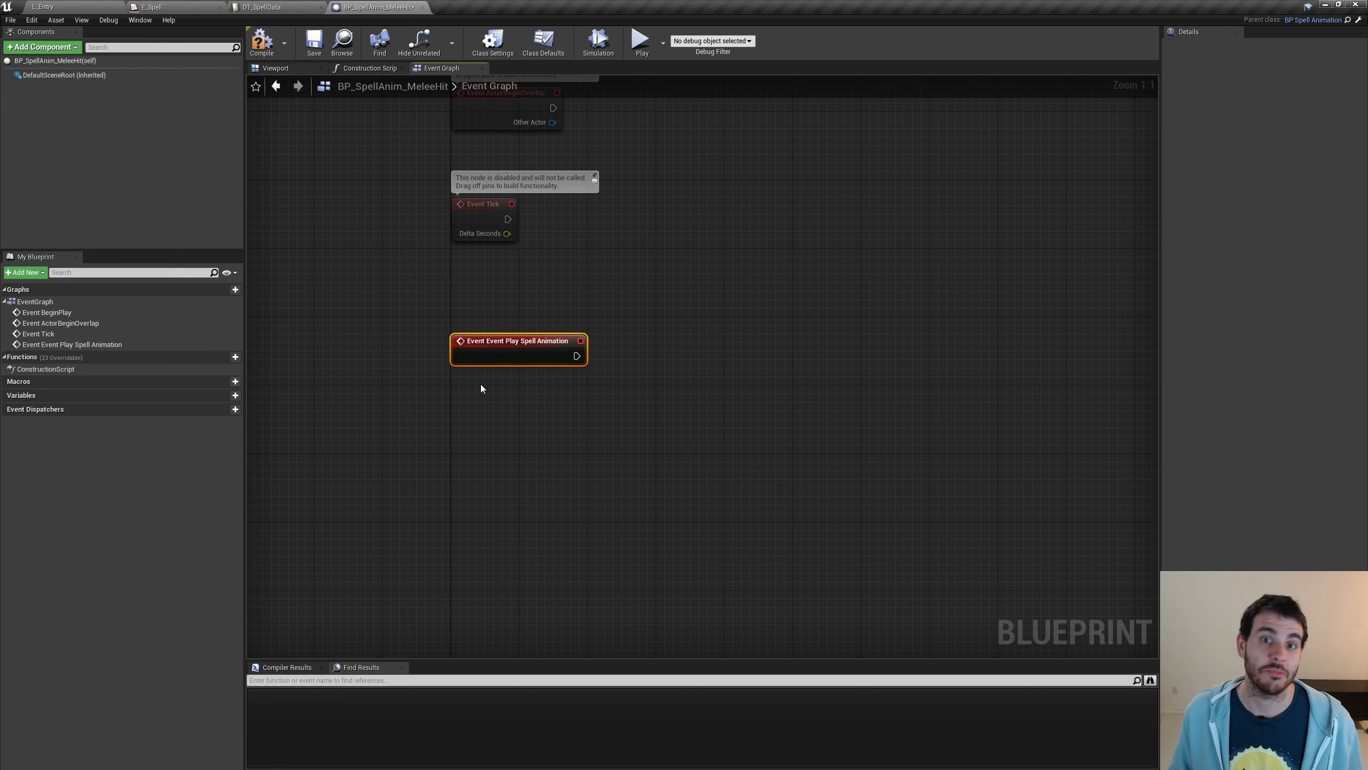
drag(725, 461, 474, 350)
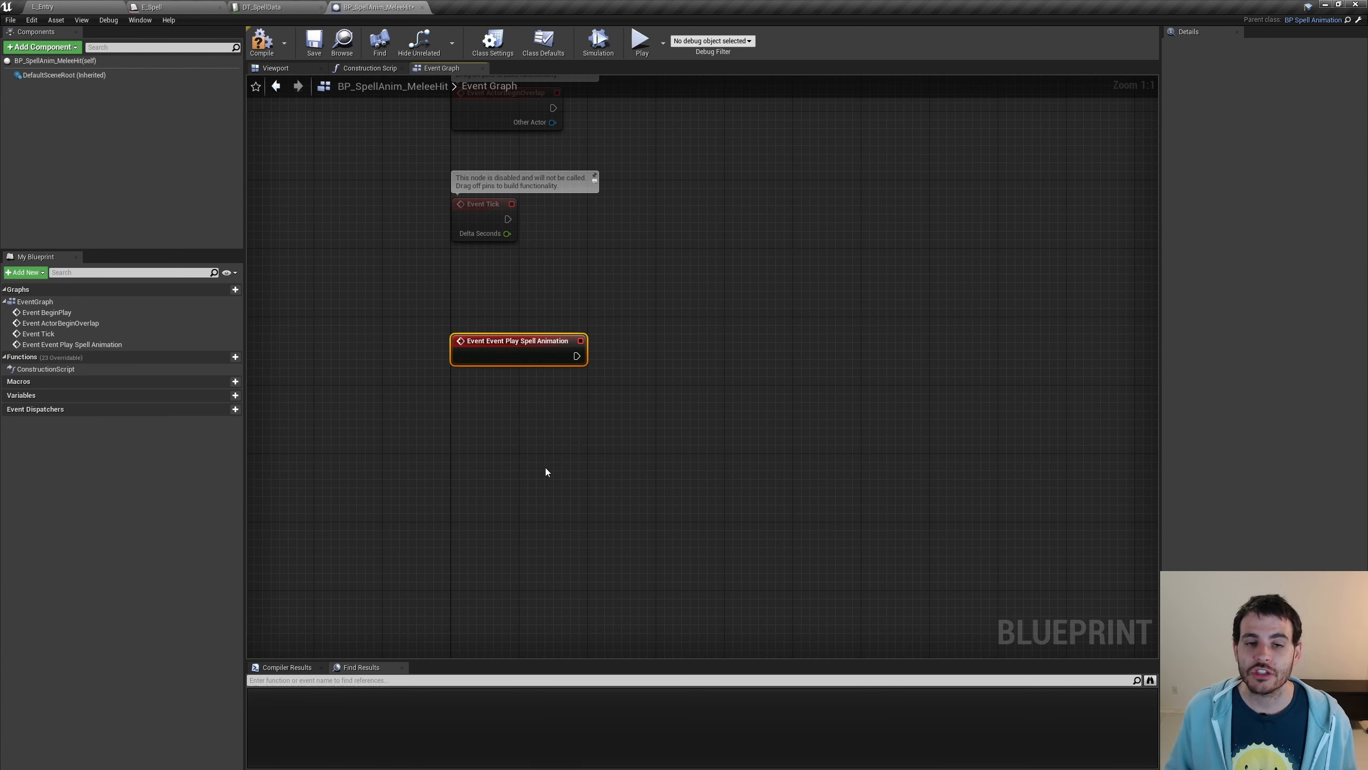
Add an Event Complete Spell Animation call to the graph and place it beyond the play event, leaving room between them.
click(545, 467)
key(ctrl+v)
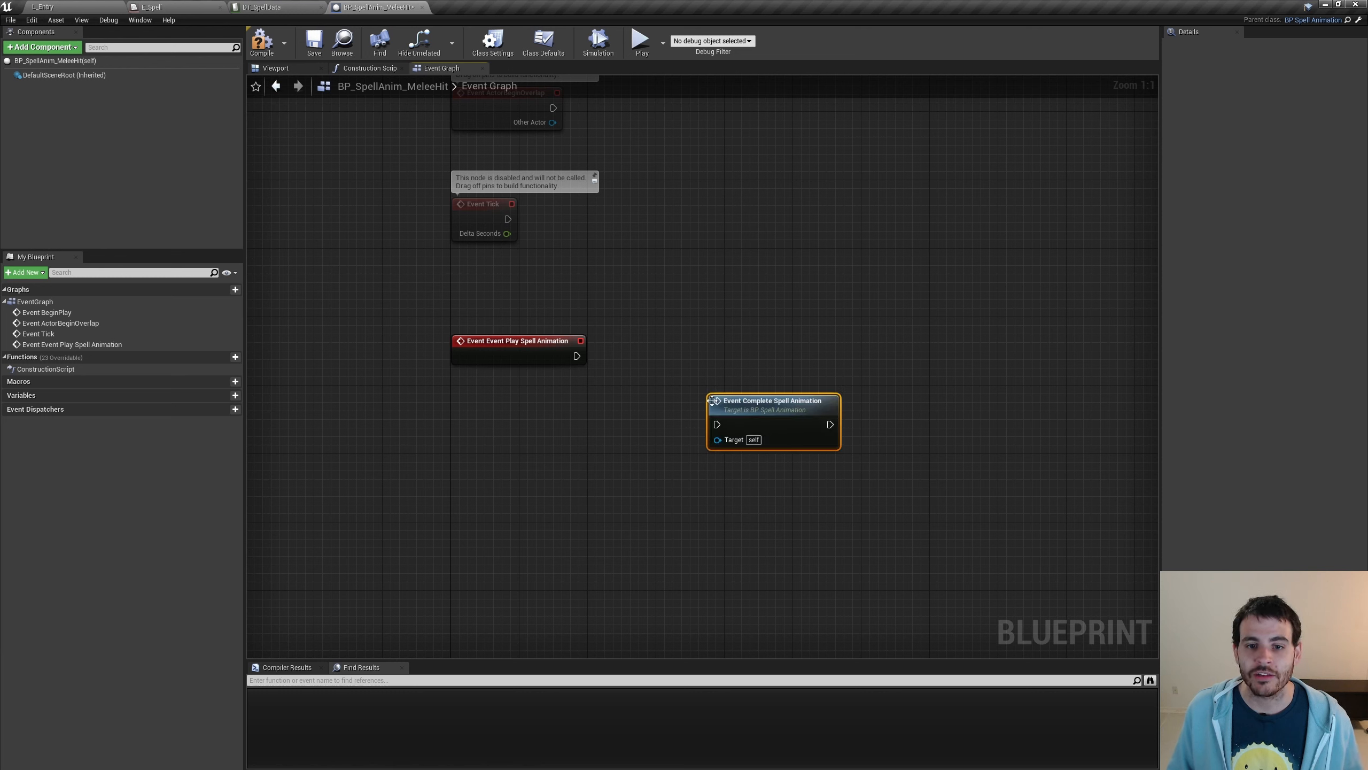
drag(820, 440, 787, 421)
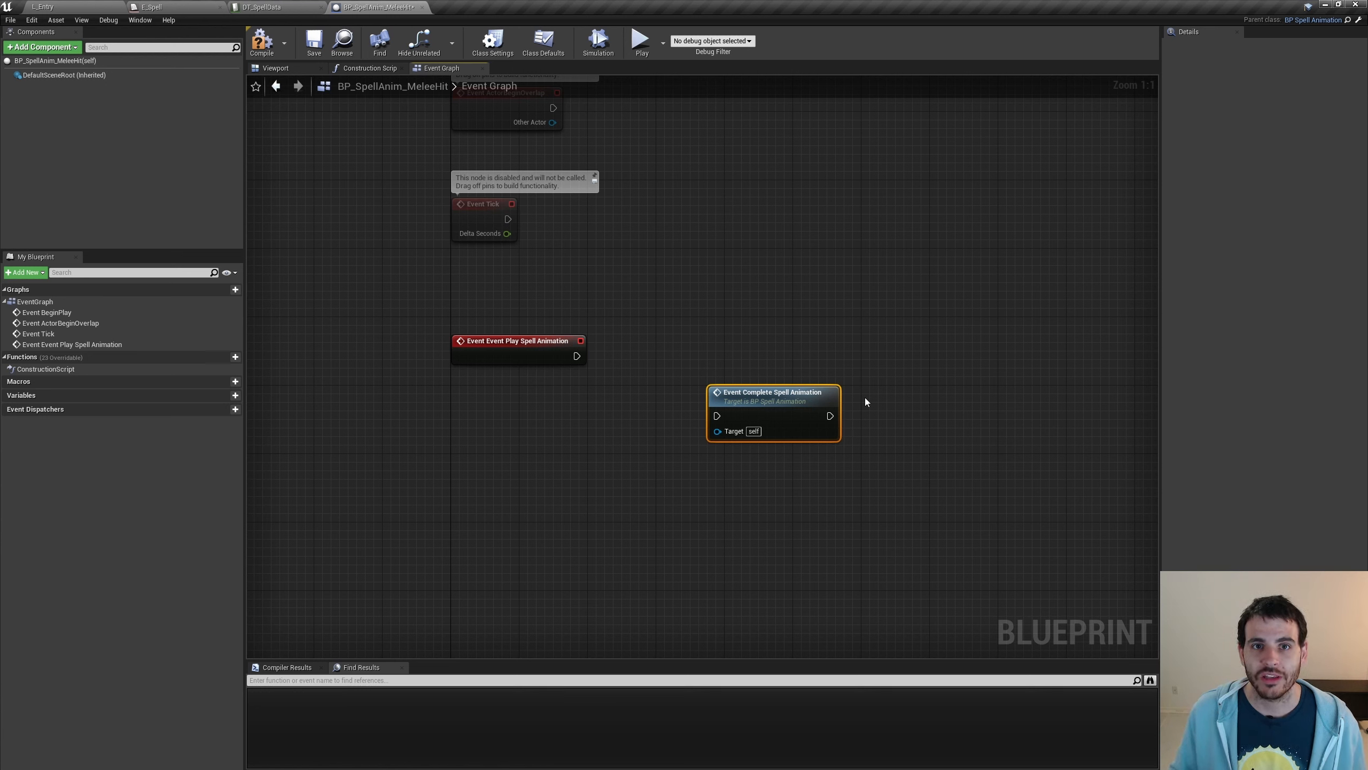
drag(901, 281, 729, 513)
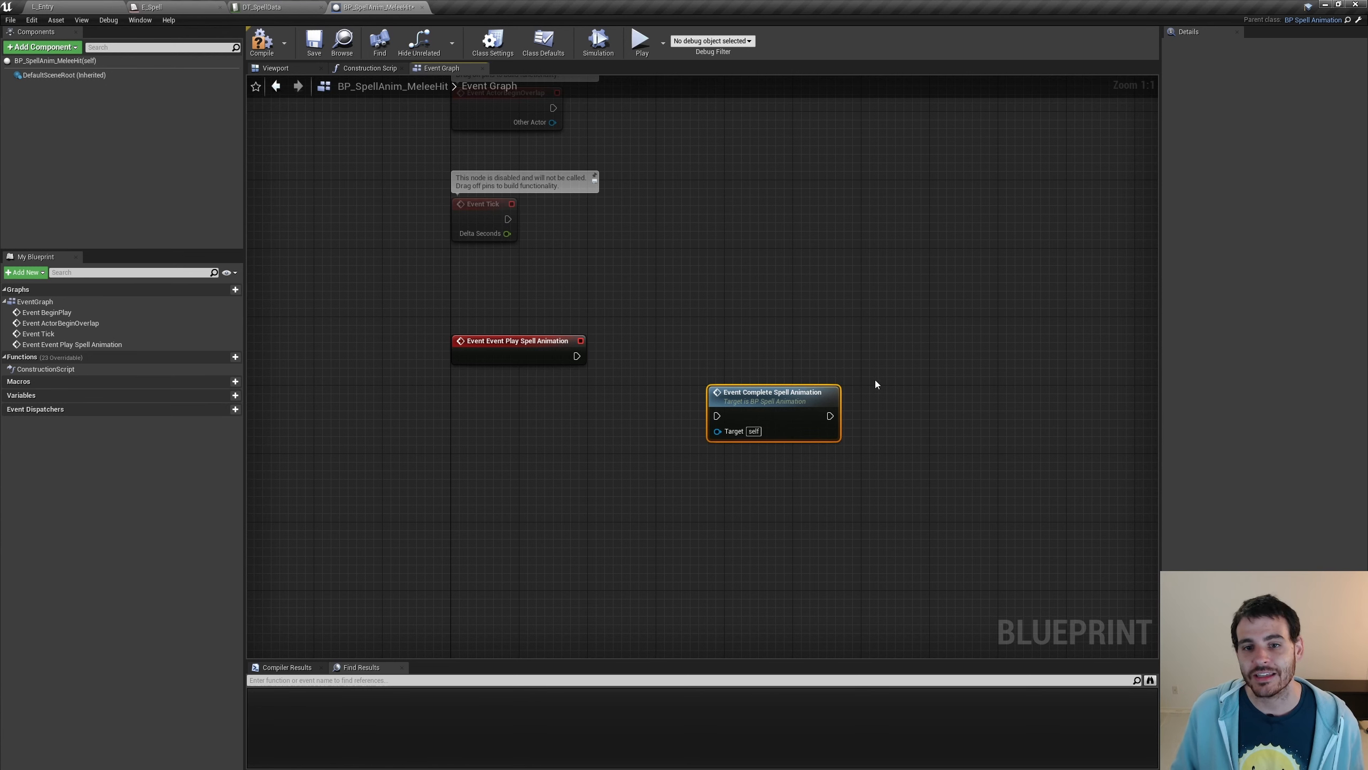
drag(805, 428, 842, 372)
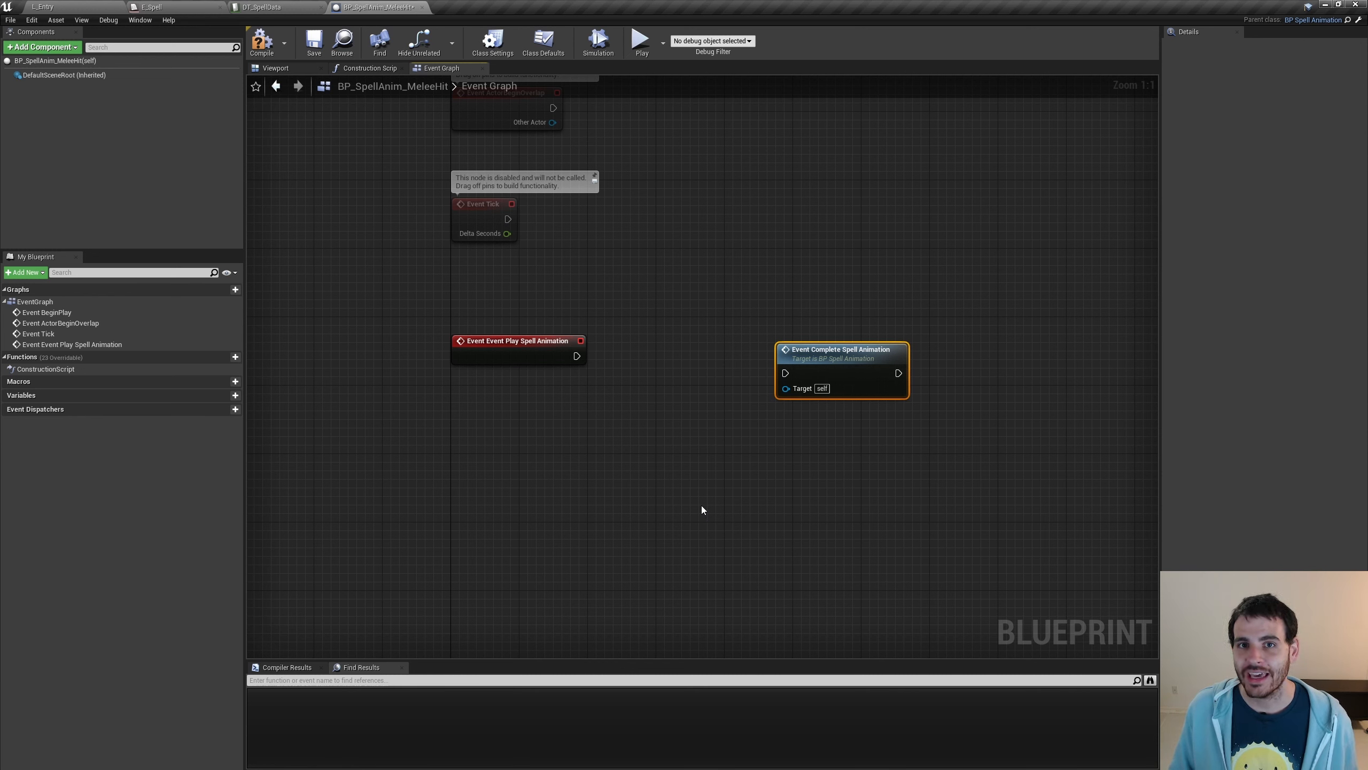
Connect Event Play Spell Animation through a 0.2-second Delay to Event Complete Spell Animation, align the nodes, compile, and close the blueprint.
click(660, 336)
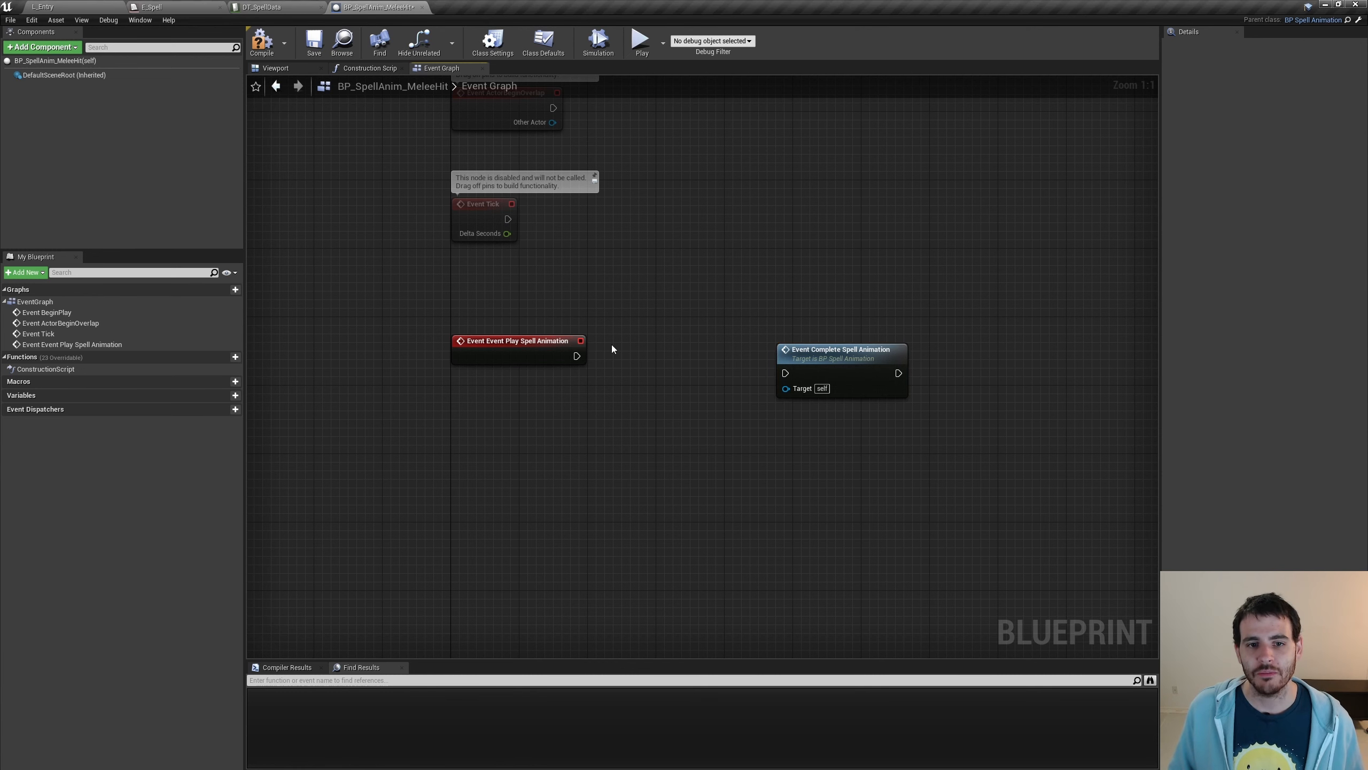
key(d)
click(607, 311)
drag(576, 356, 615, 333)
drag(631, 332, 627, 347)
key(q)
drag(544, 319, 785, 372)
drag(808, 356, 791, 339)
drag(889, 469, 560, 350)
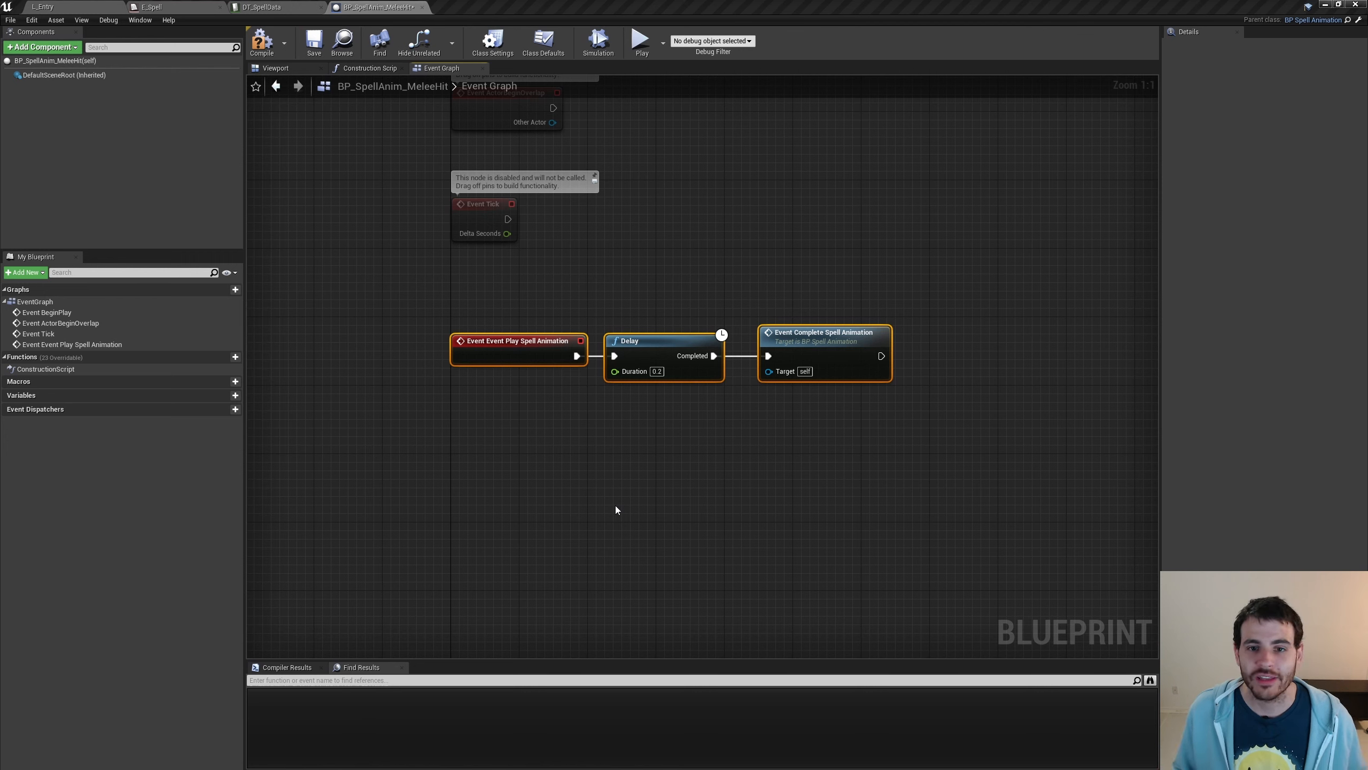
click(262, 43)
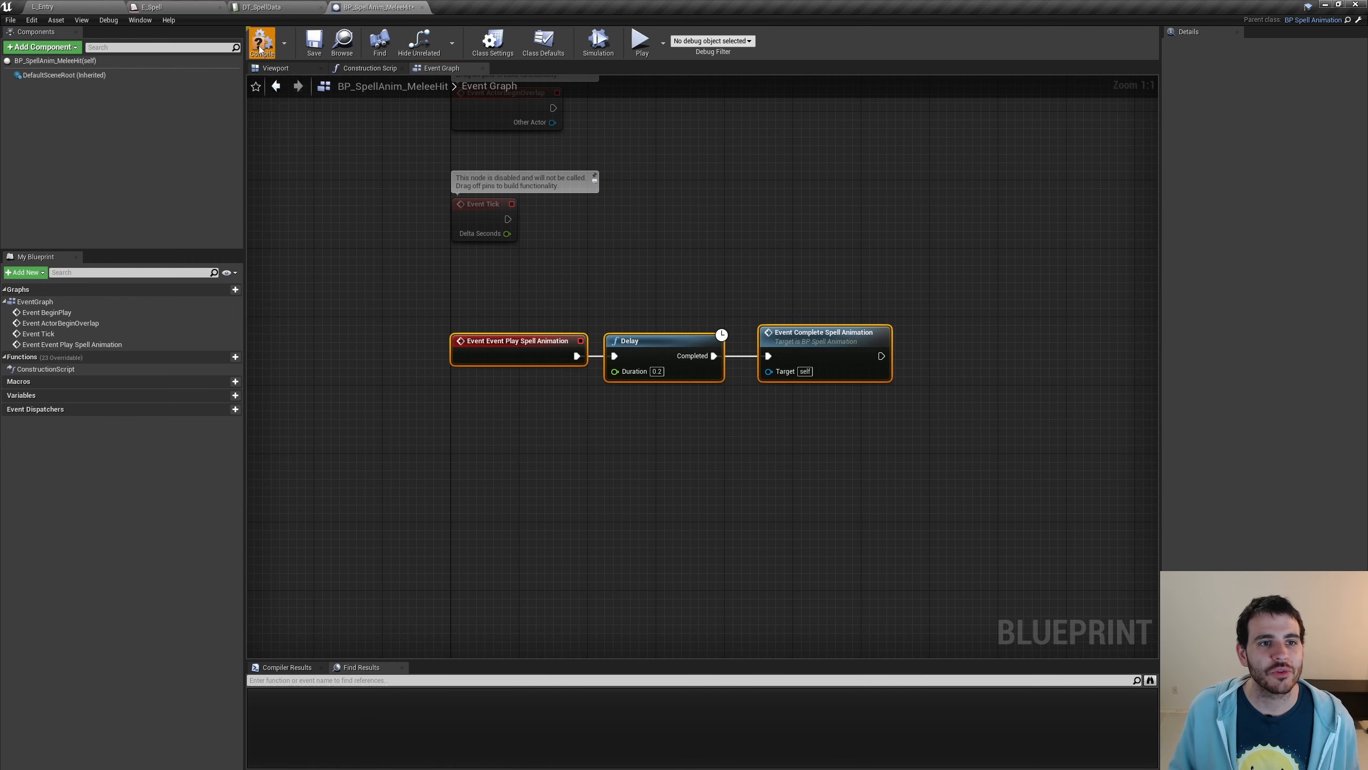
middle_click(381, 11)
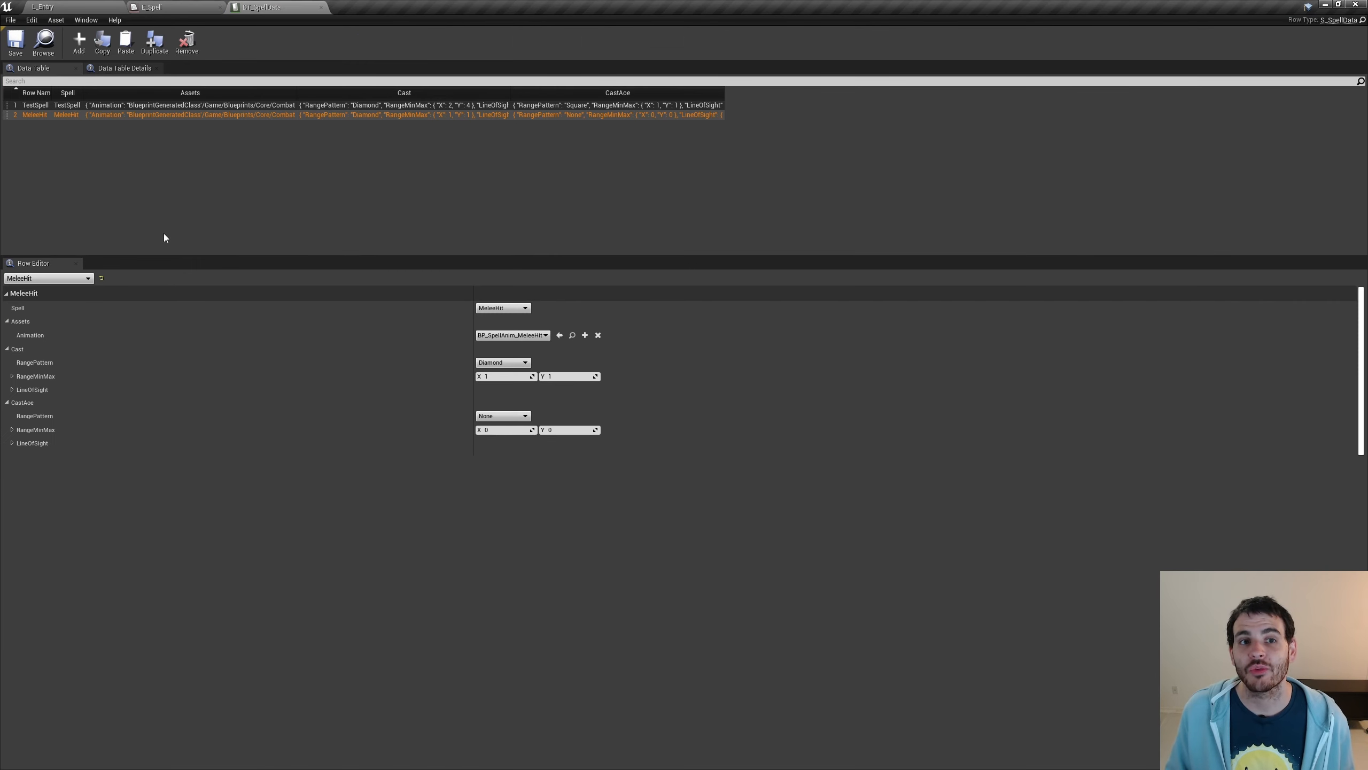
Duplicate BP_SpellAnim_MeleeHit in the SpellAnimations folder and name the copy BP_SpellAnim_SwordSlash.
click(60, 7)
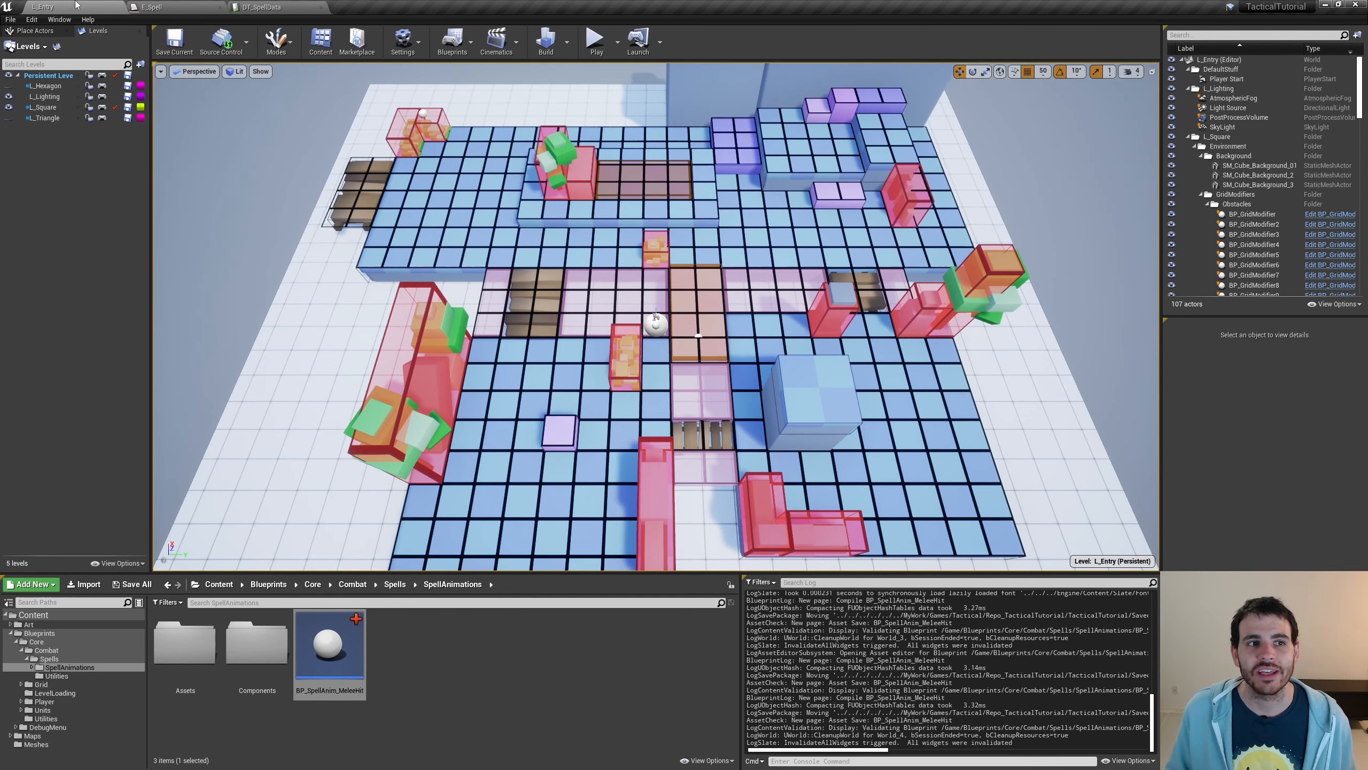
click(454, 683)
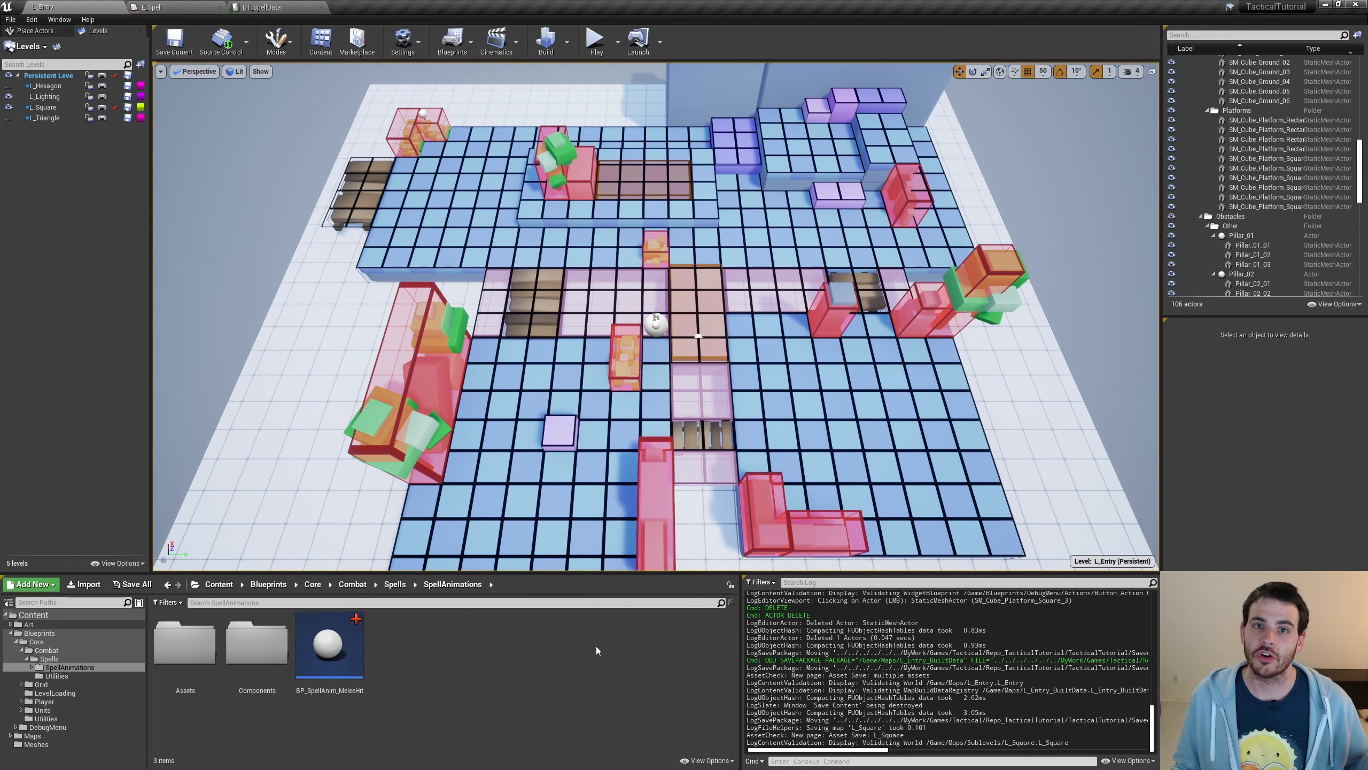
click(330, 655)
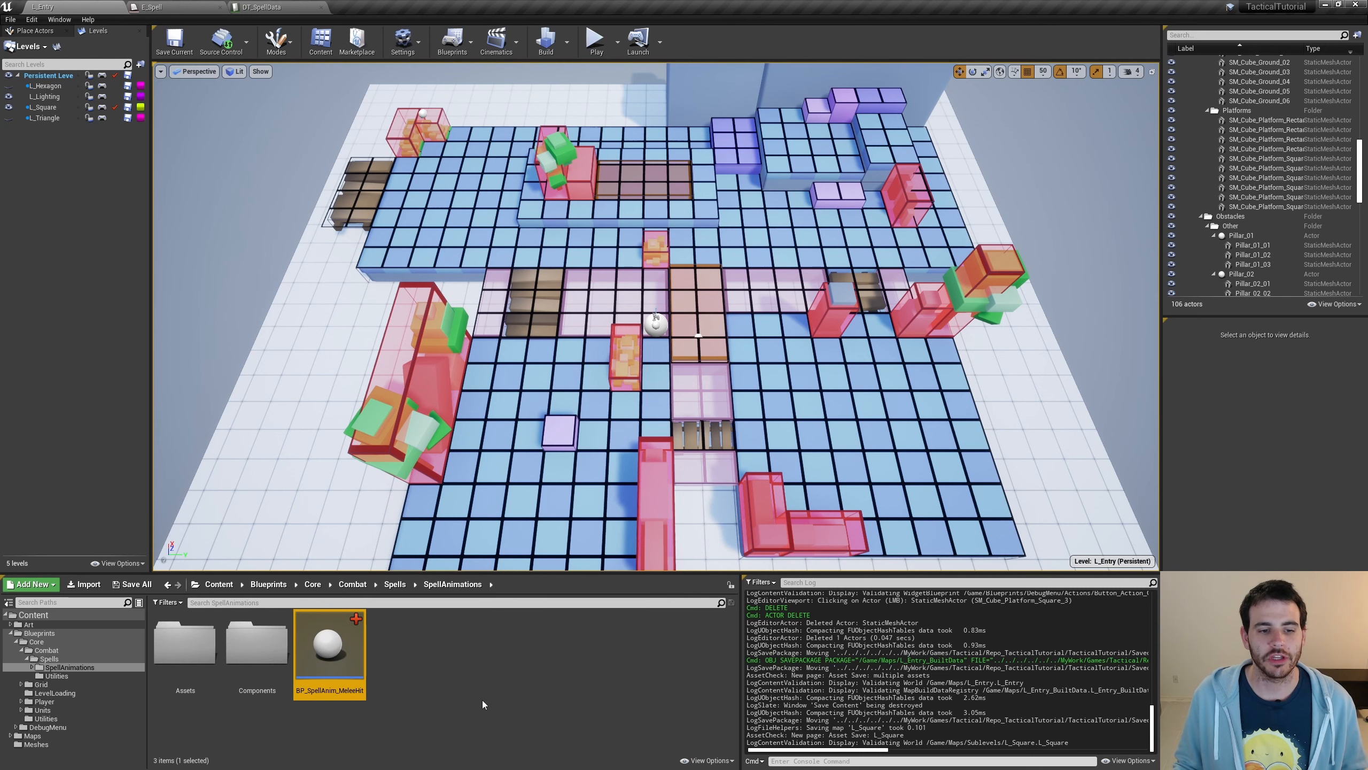
key(ctrl+w)
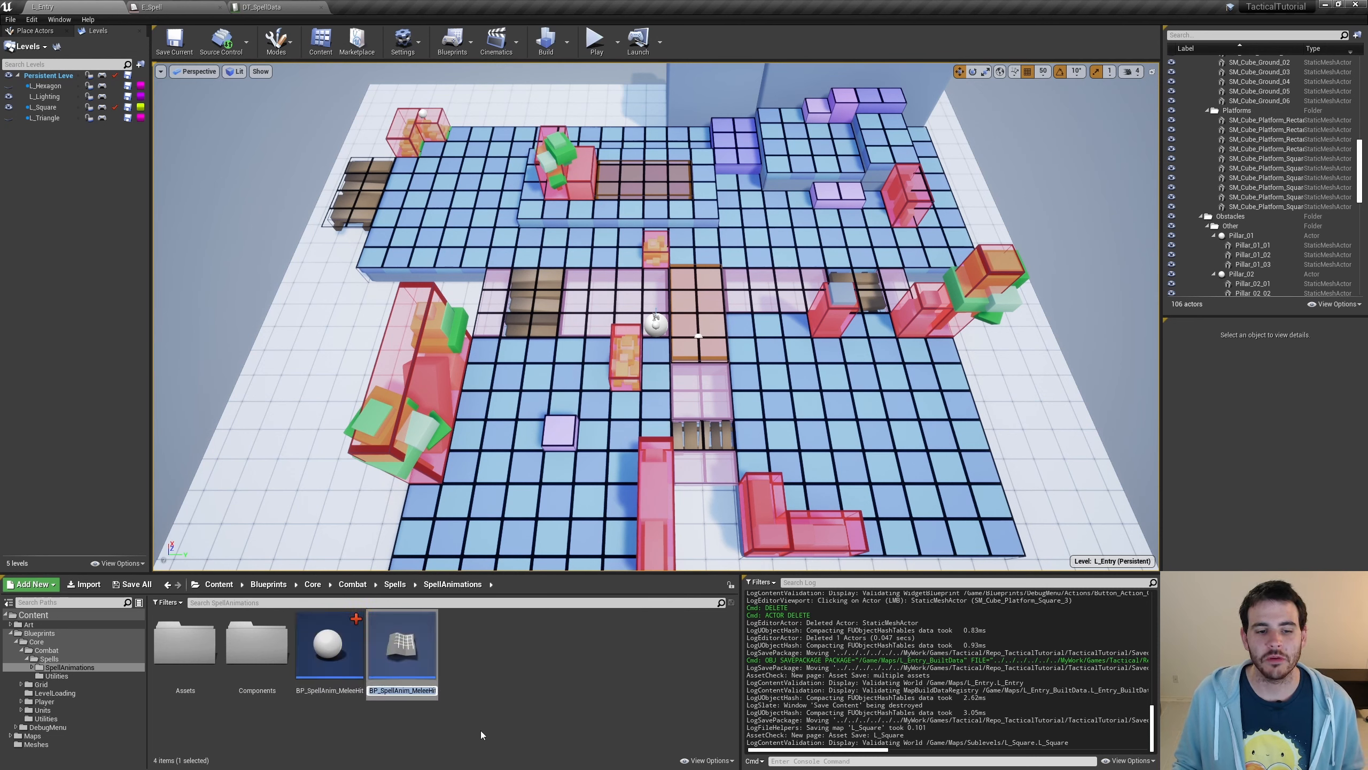
click(418, 691)
drag(414, 690, 511, 682)
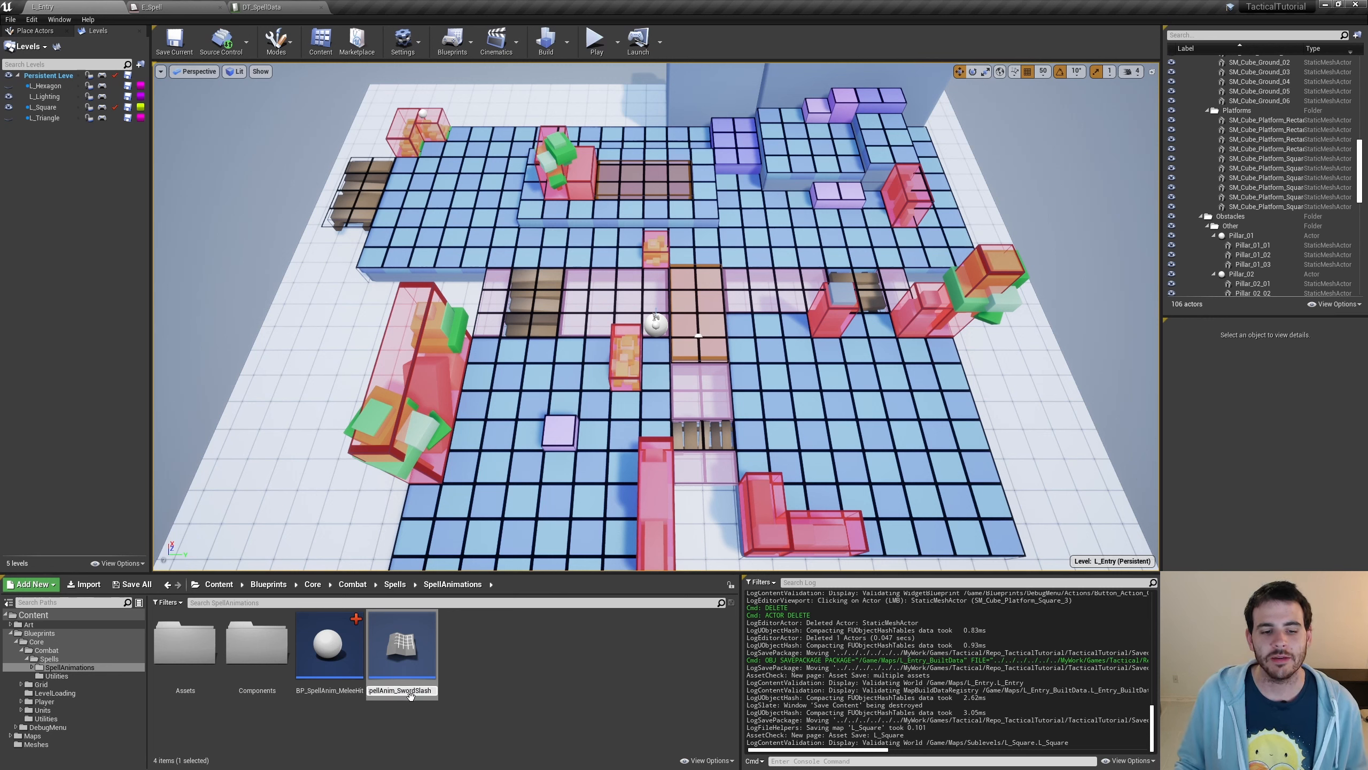
key(Return)
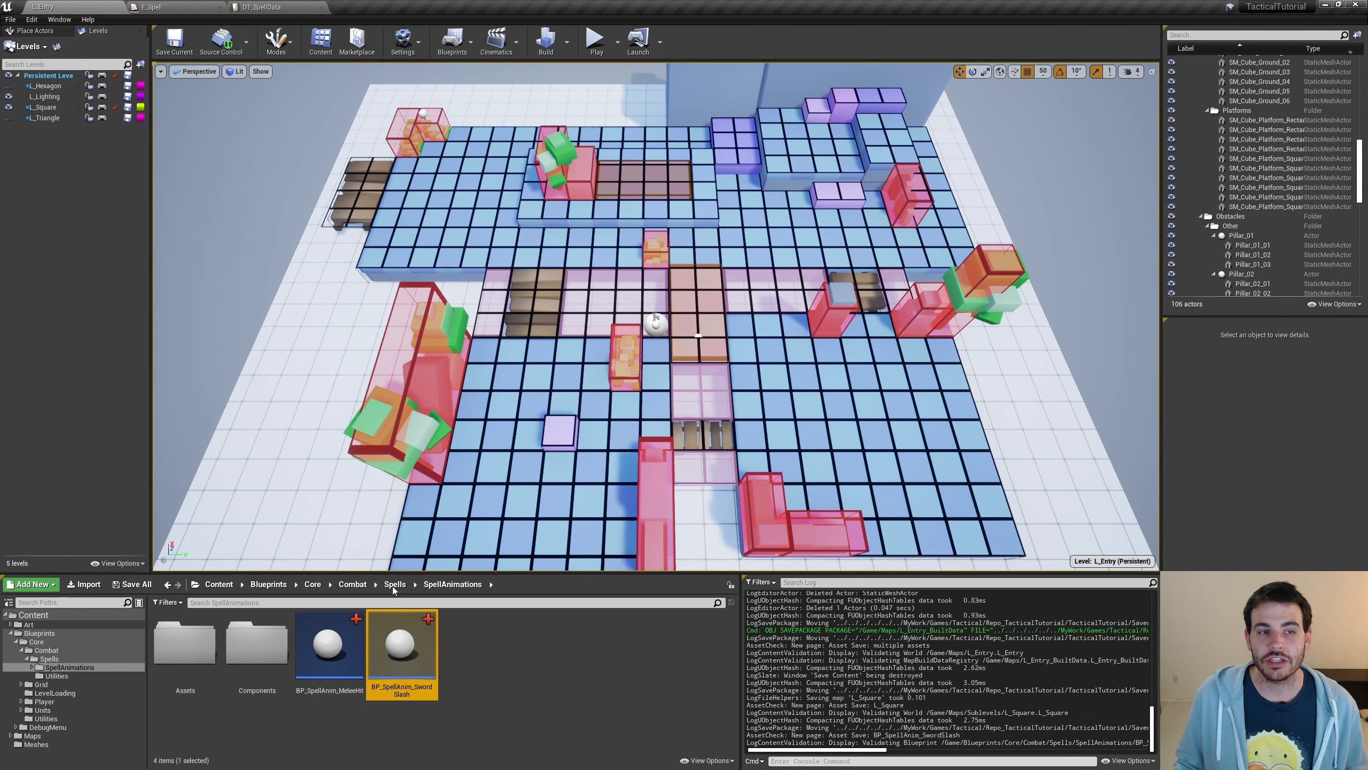
Add an enumerator named SwordSlash to E_Spell and save the enumeration.
click(151, 7)
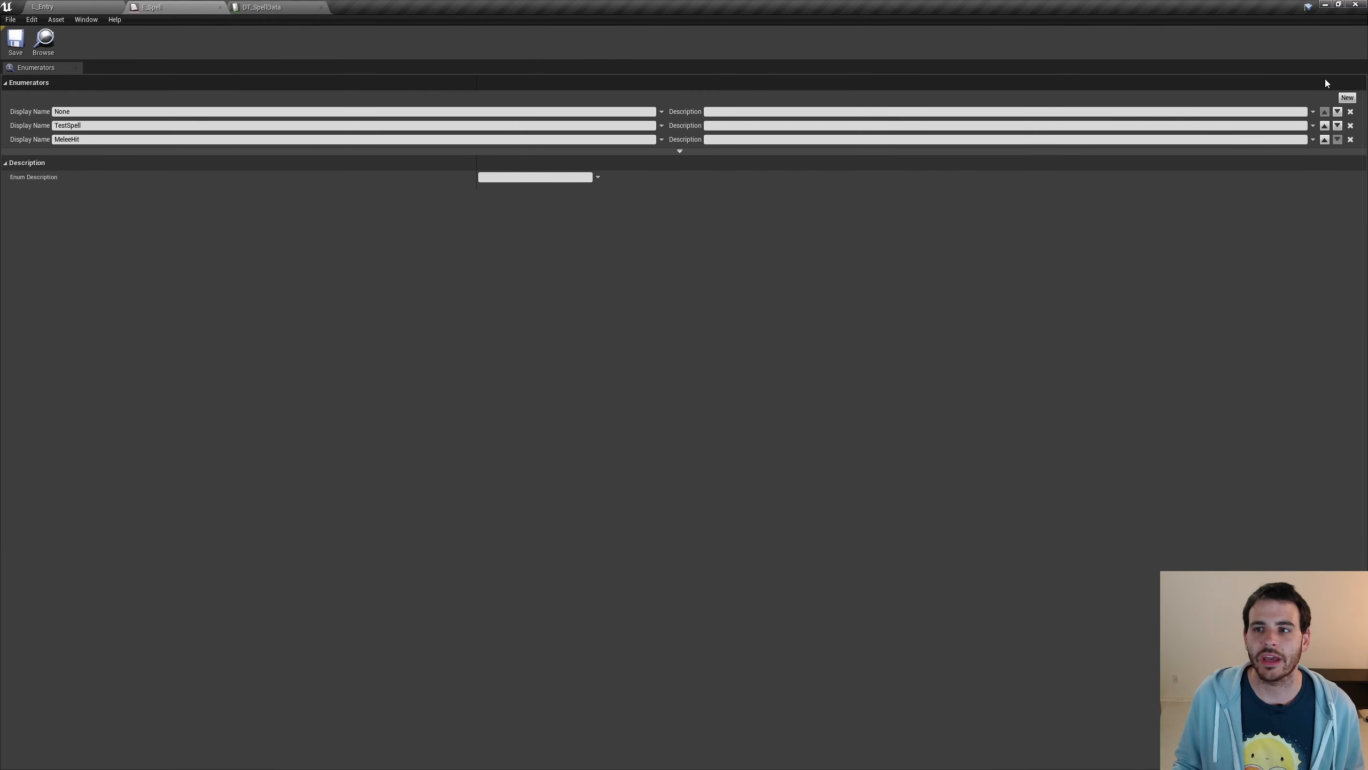
click(1347, 98)
click(80, 153)
text(SwordSlash)
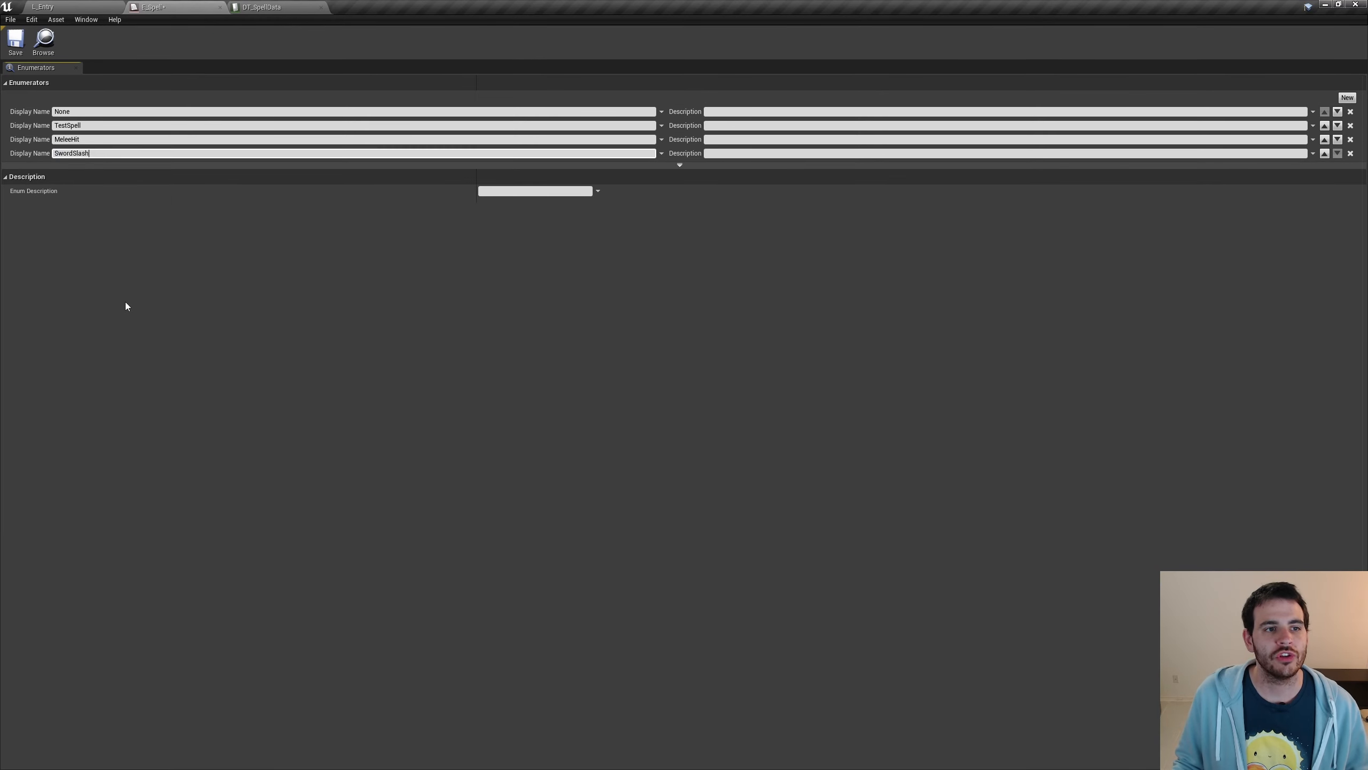
key(Return)
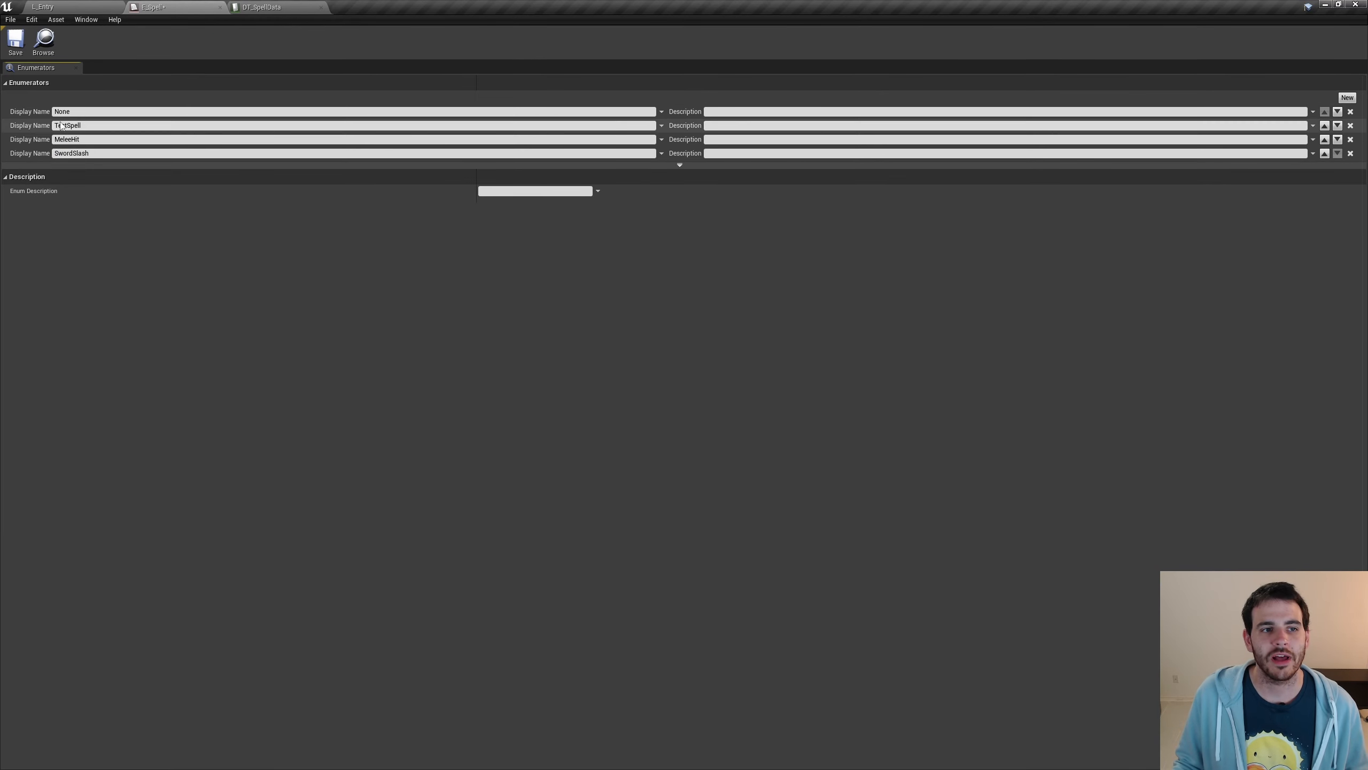
click(16, 51)
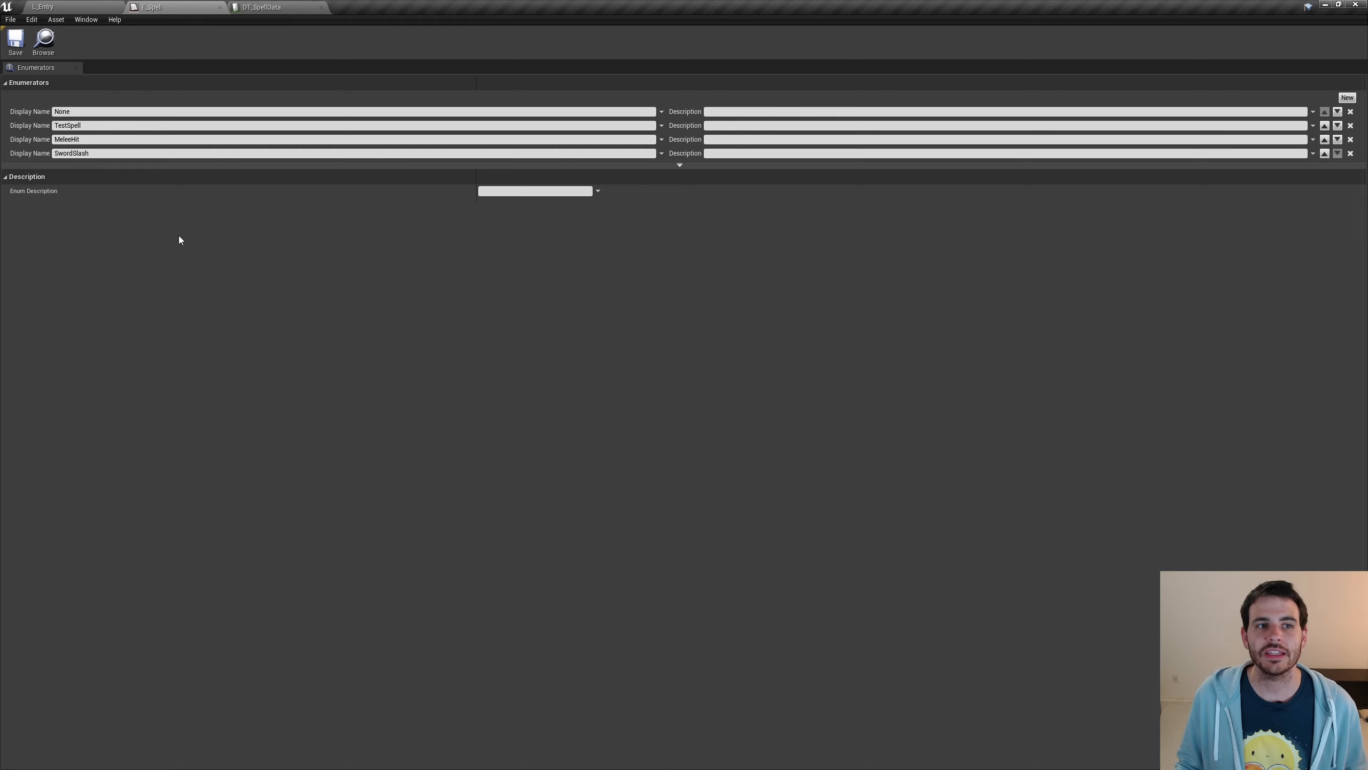
Add a new row named SwordSlash to the DT_SpellData table.
click(279, 7)
click(79, 42)
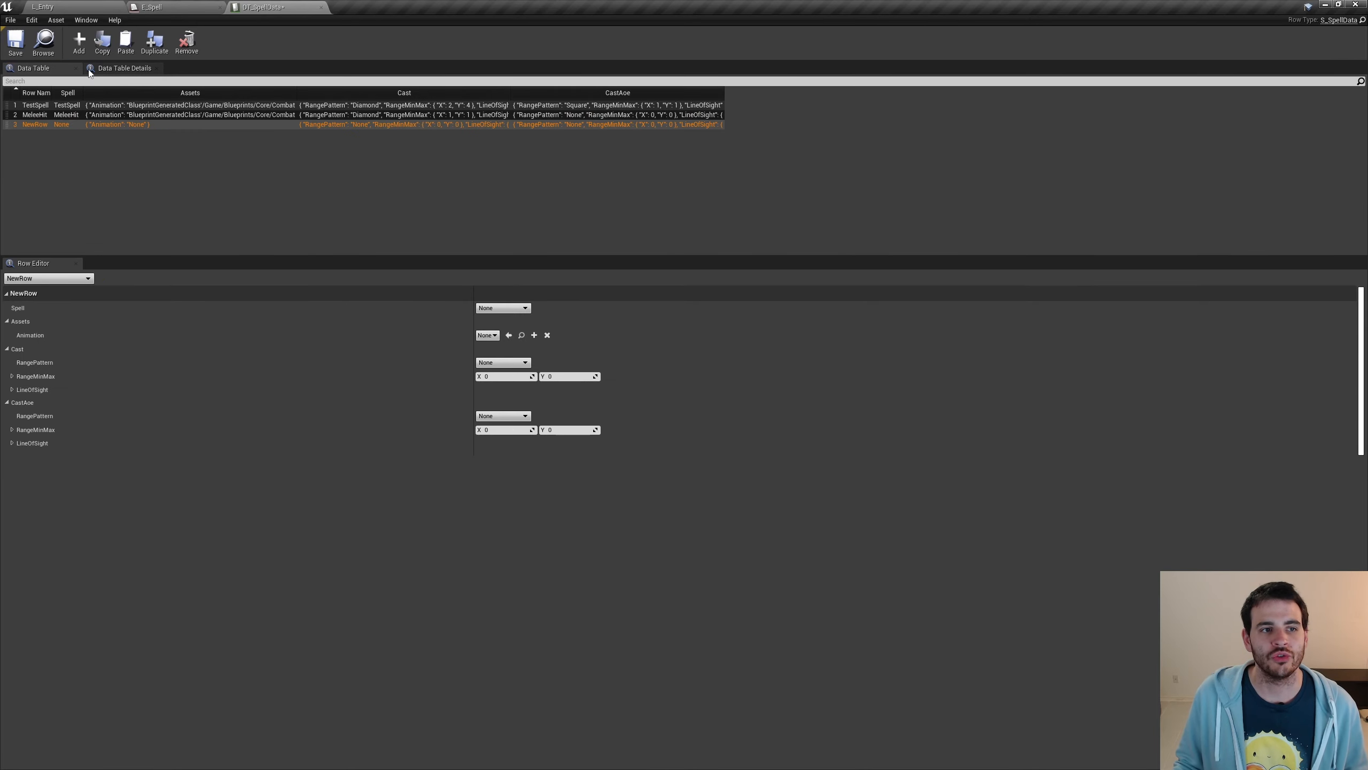
text(SwordSlash)
key(Return)
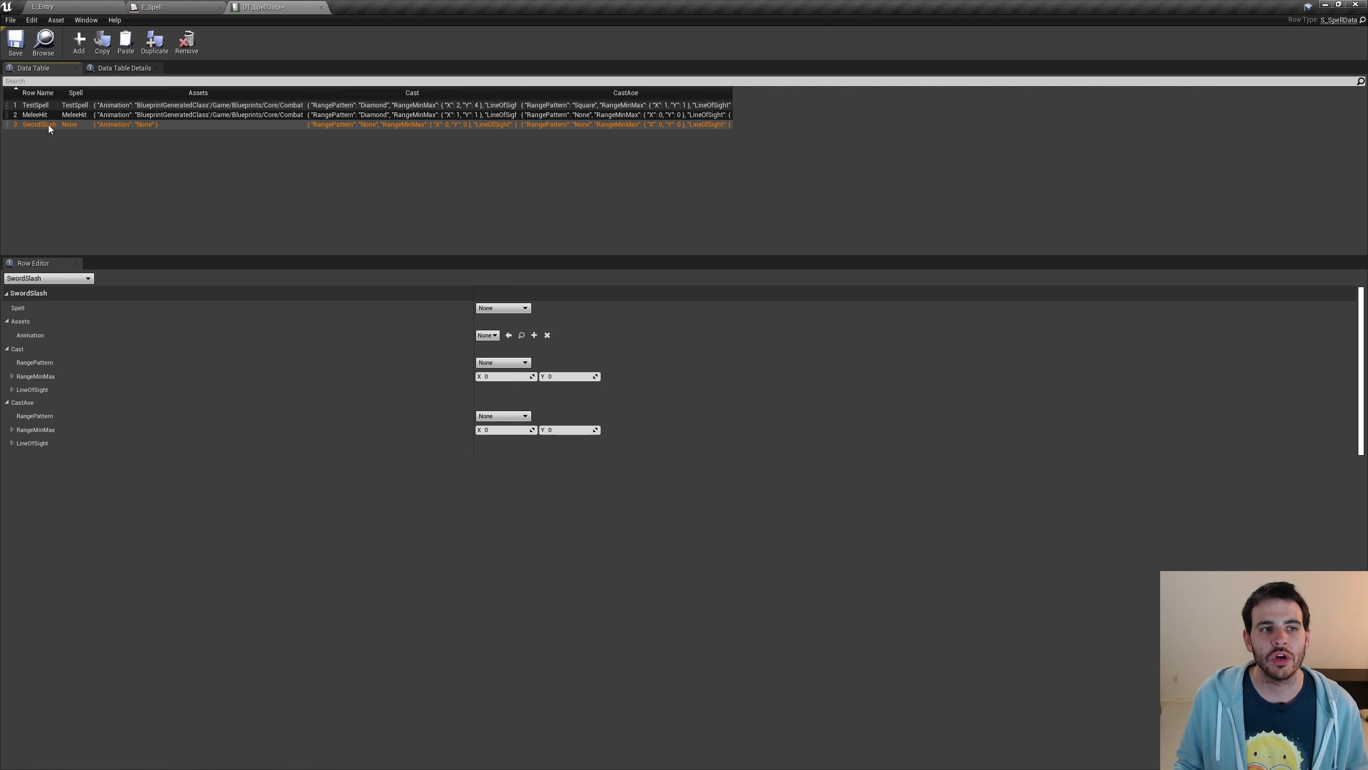
Set the SwordSlash row's Spell to SwordSlash and assign BP_SpellAnim_SwordSlash as its Animation asset.
click(509, 308)
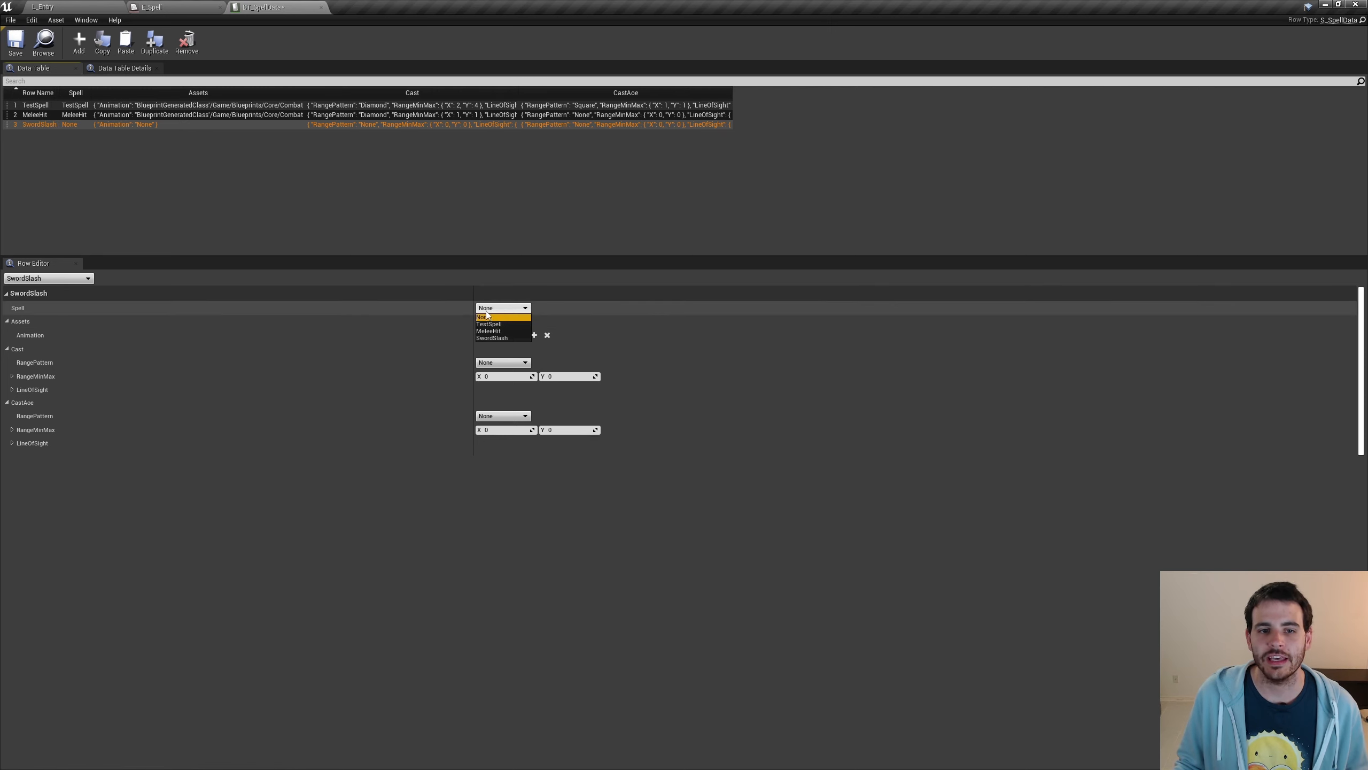
click(490, 337)
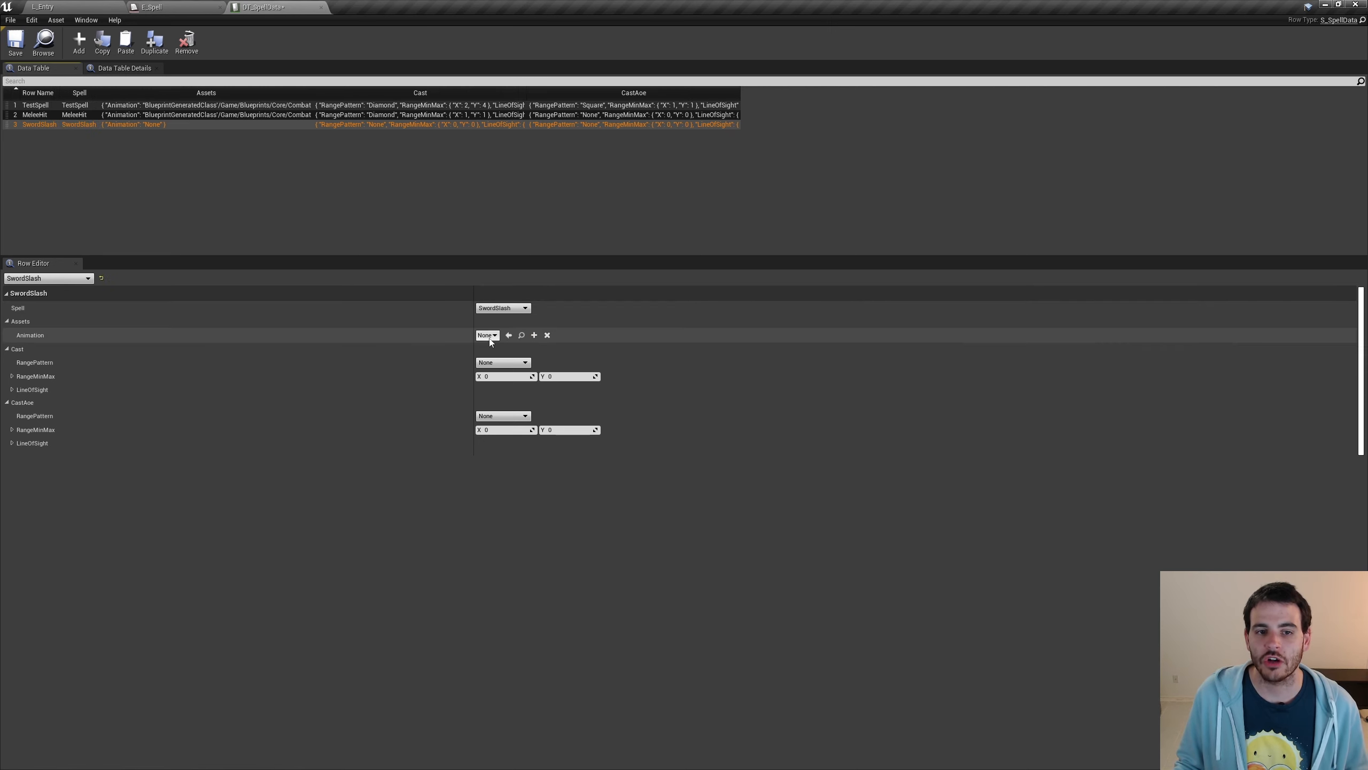
click(488, 334)
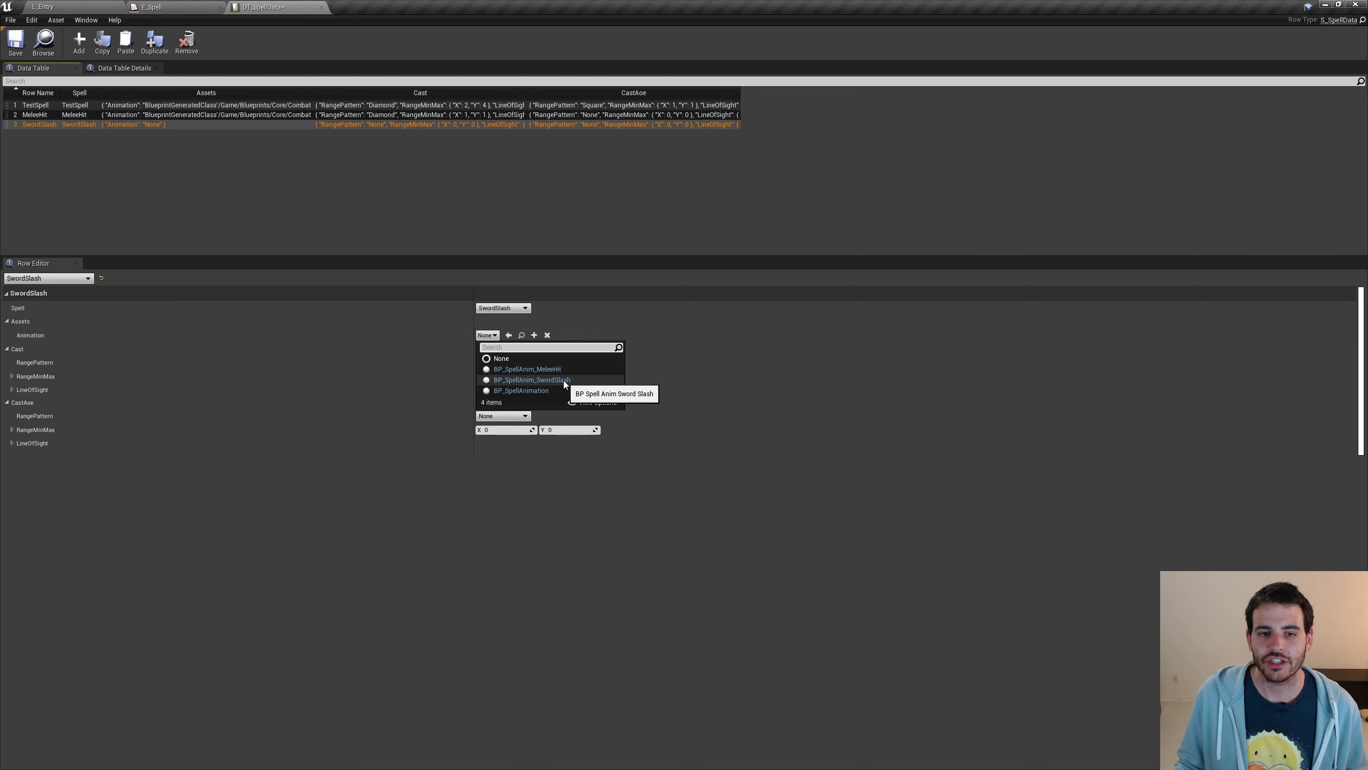
click(563, 380)
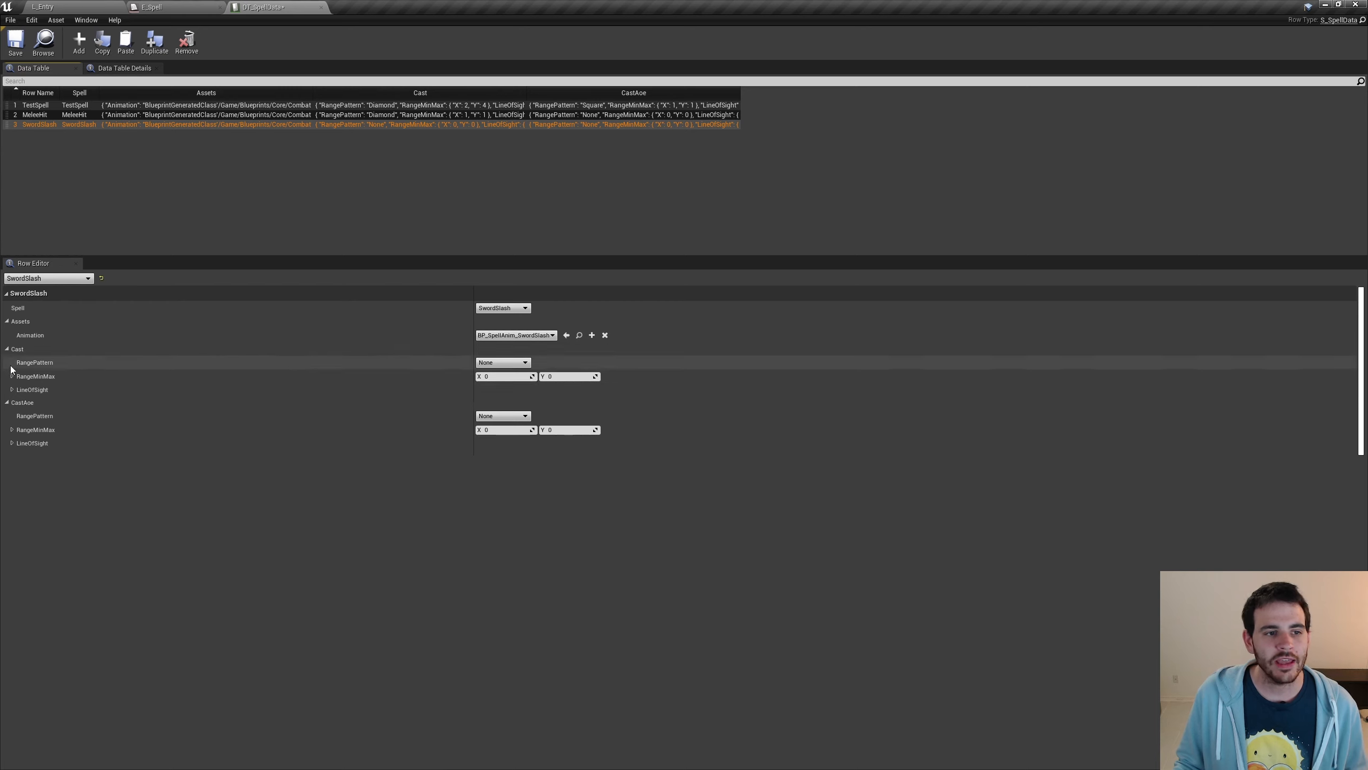
Set the SwordSlash row's Cast RangePattern to Diamond and RangeMinMax to X 1, Y 1, and save the table.
click(502, 362)
click(487, 406)
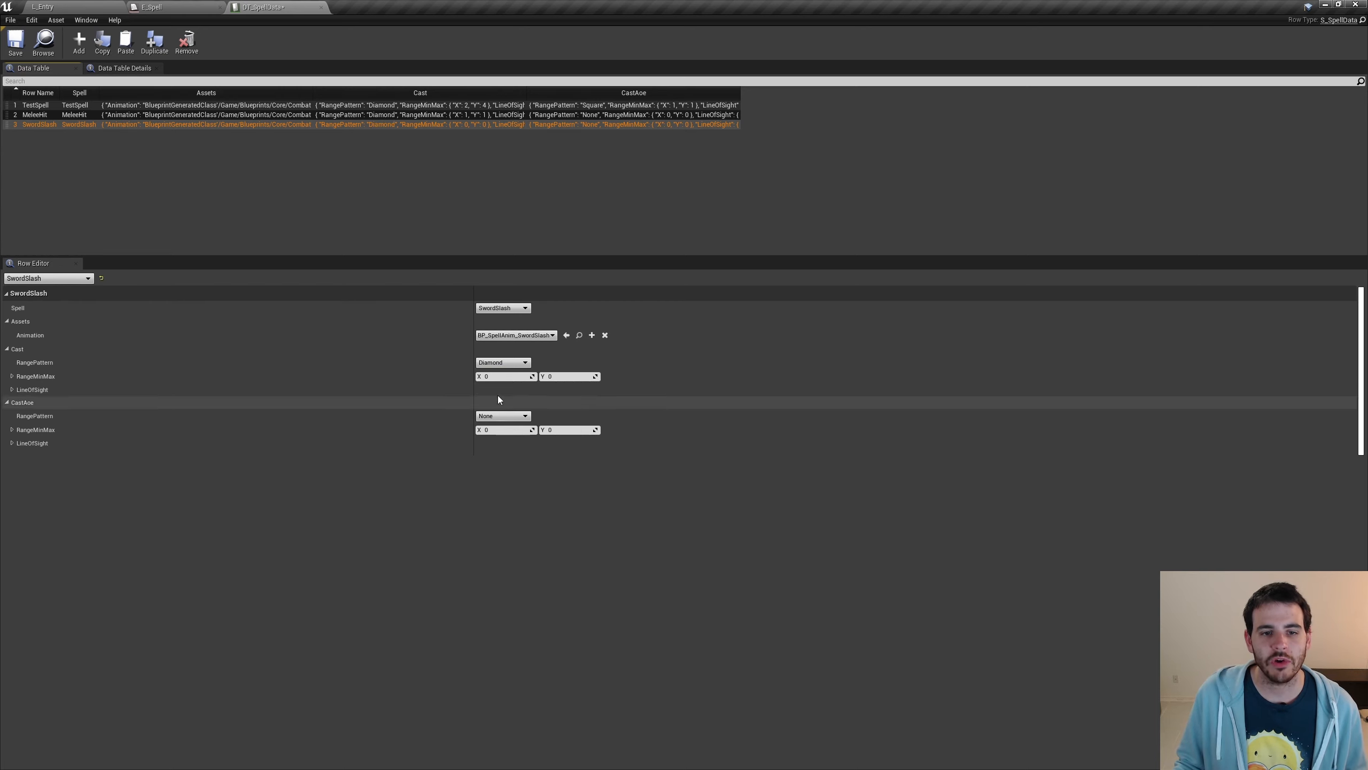
click(509, 376)
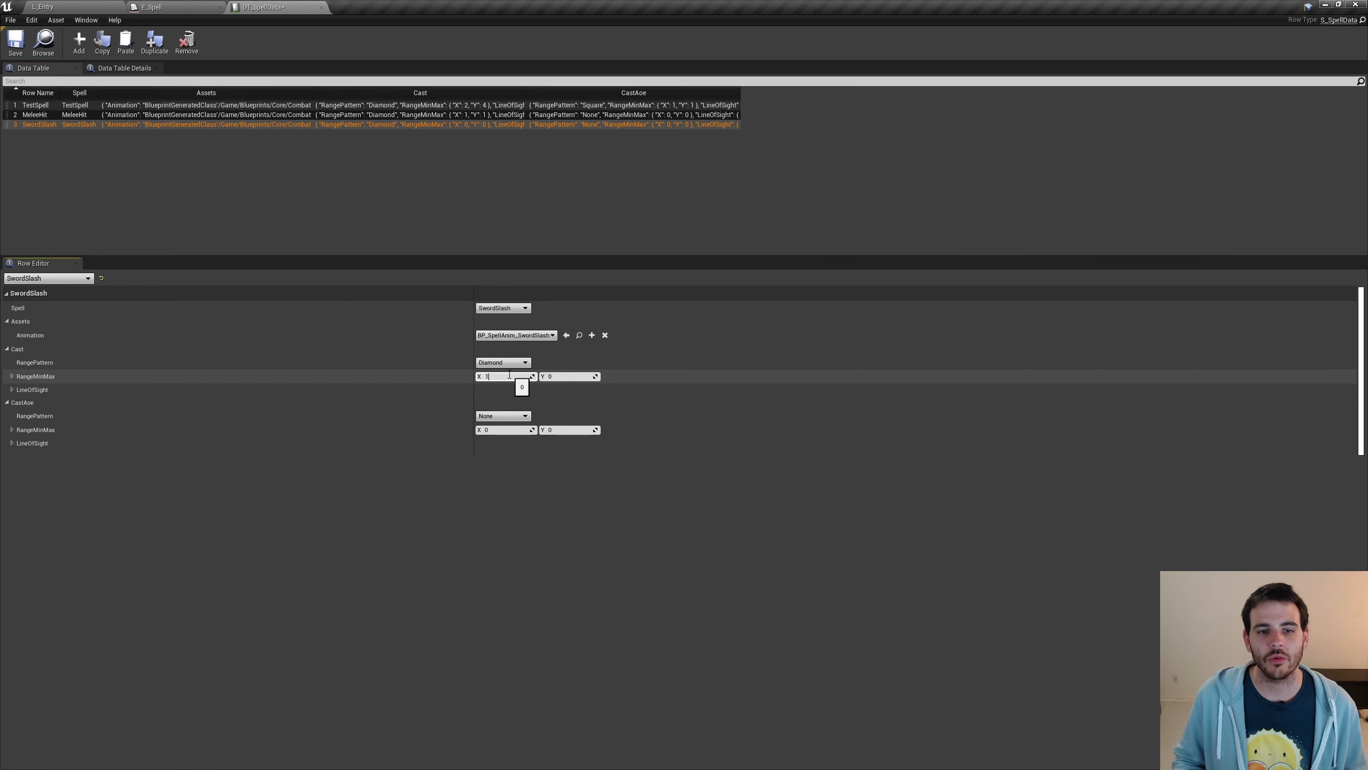
key(Tab)
text(1)
click(463, 657)
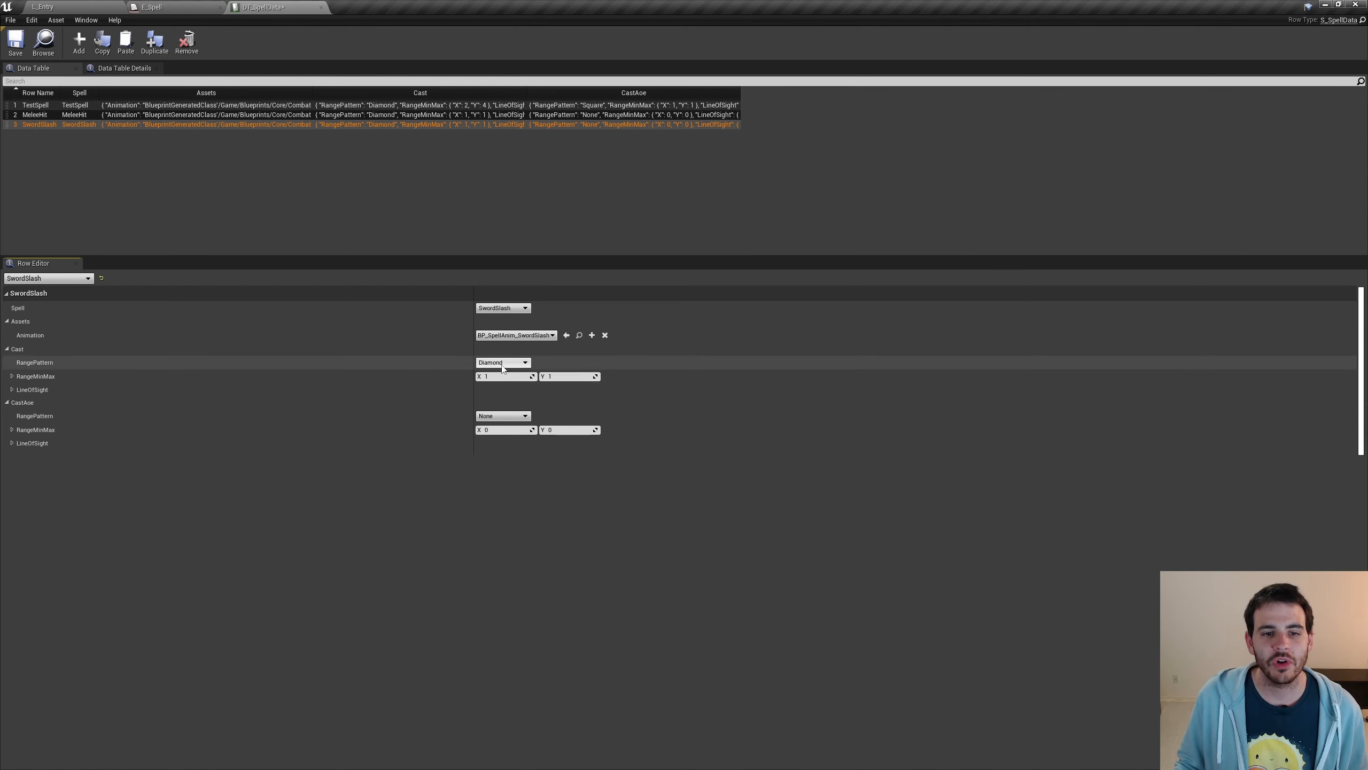
click(14, 56)
Open BP_SpellAnim_SwordSlash from the SpellAnimations folder and add a Static Mesh component with its default name.
click(54, 6)
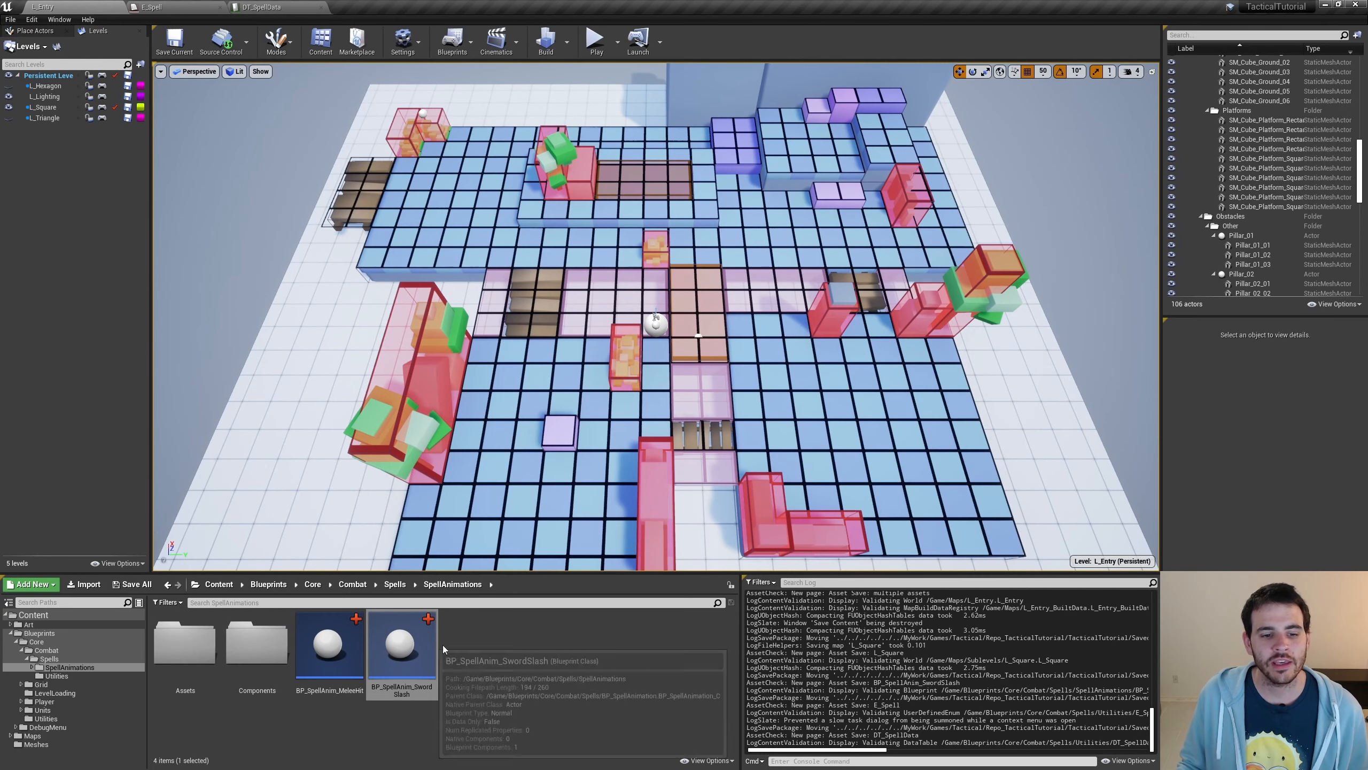
click(398, 640)
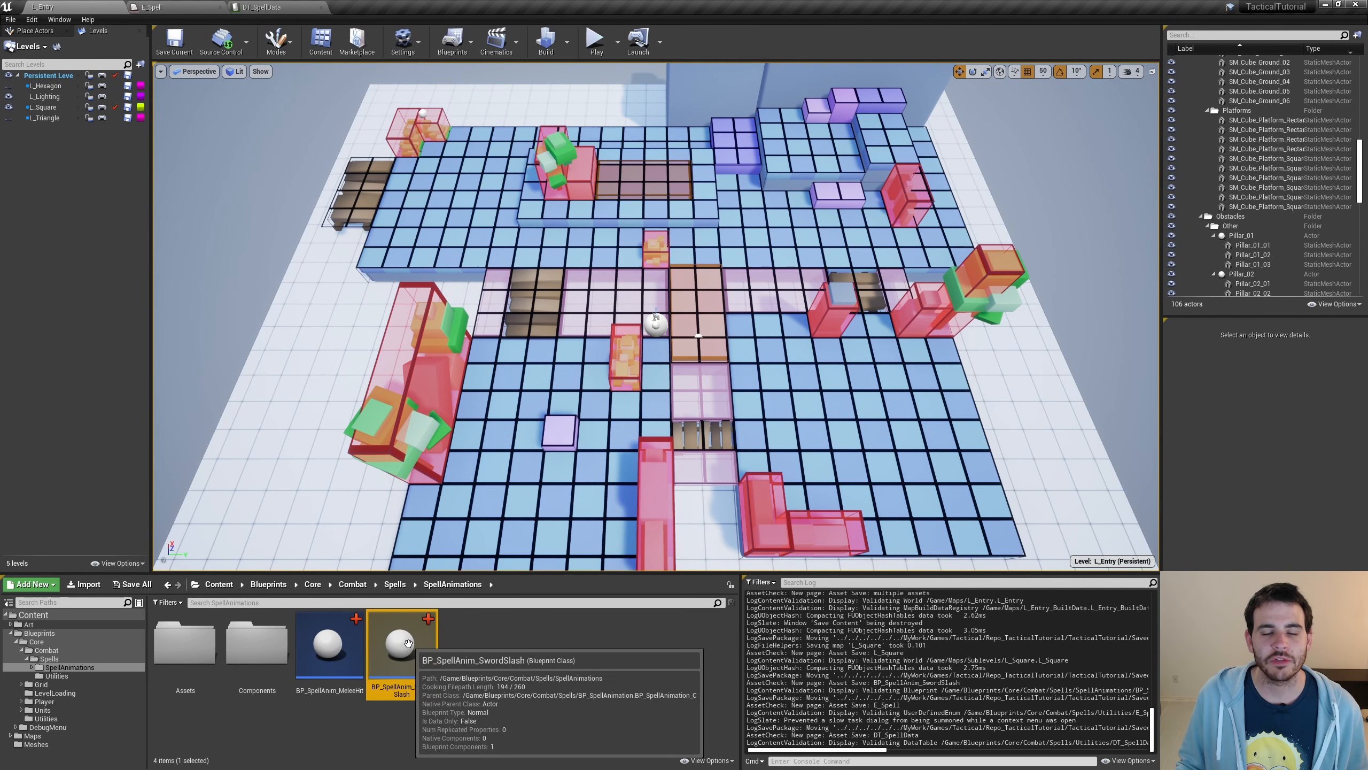
double_click(402, 644)
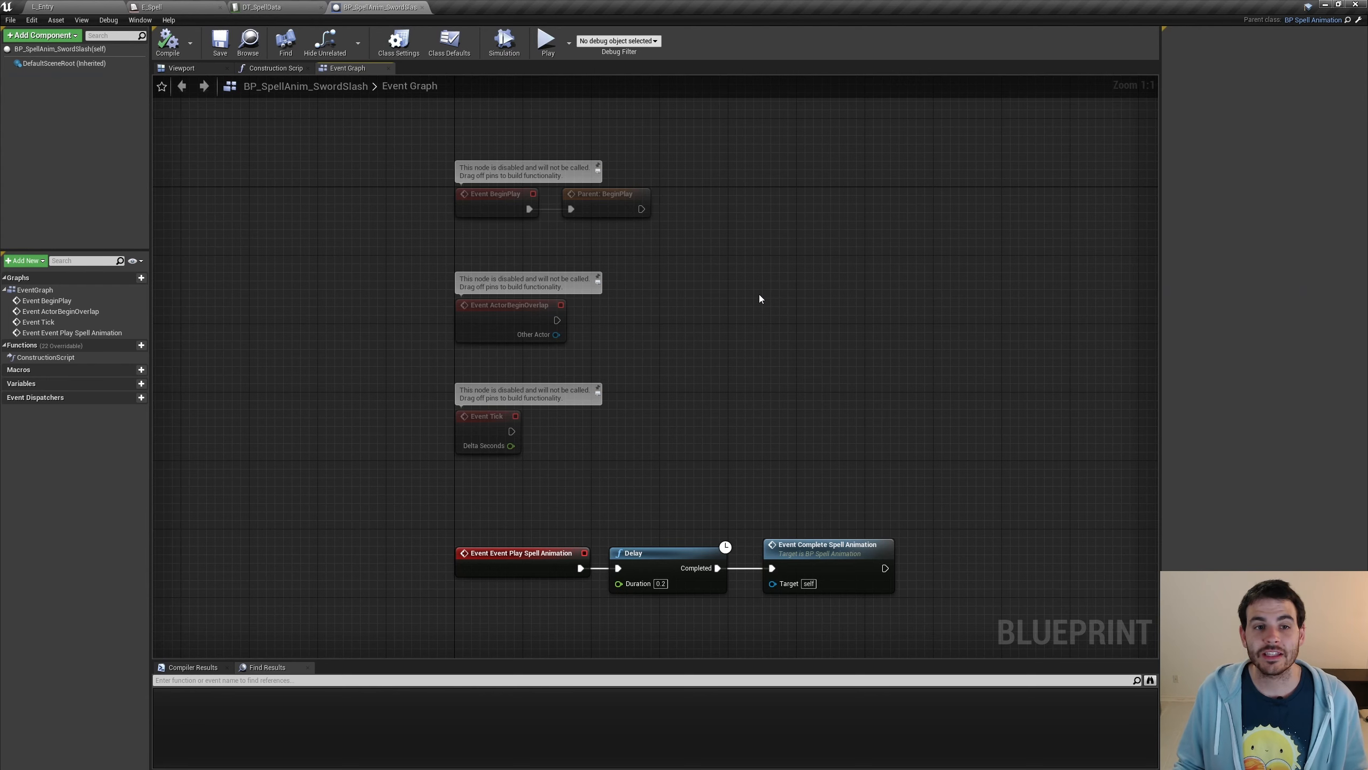
click(186, 68)
click(50, 38)
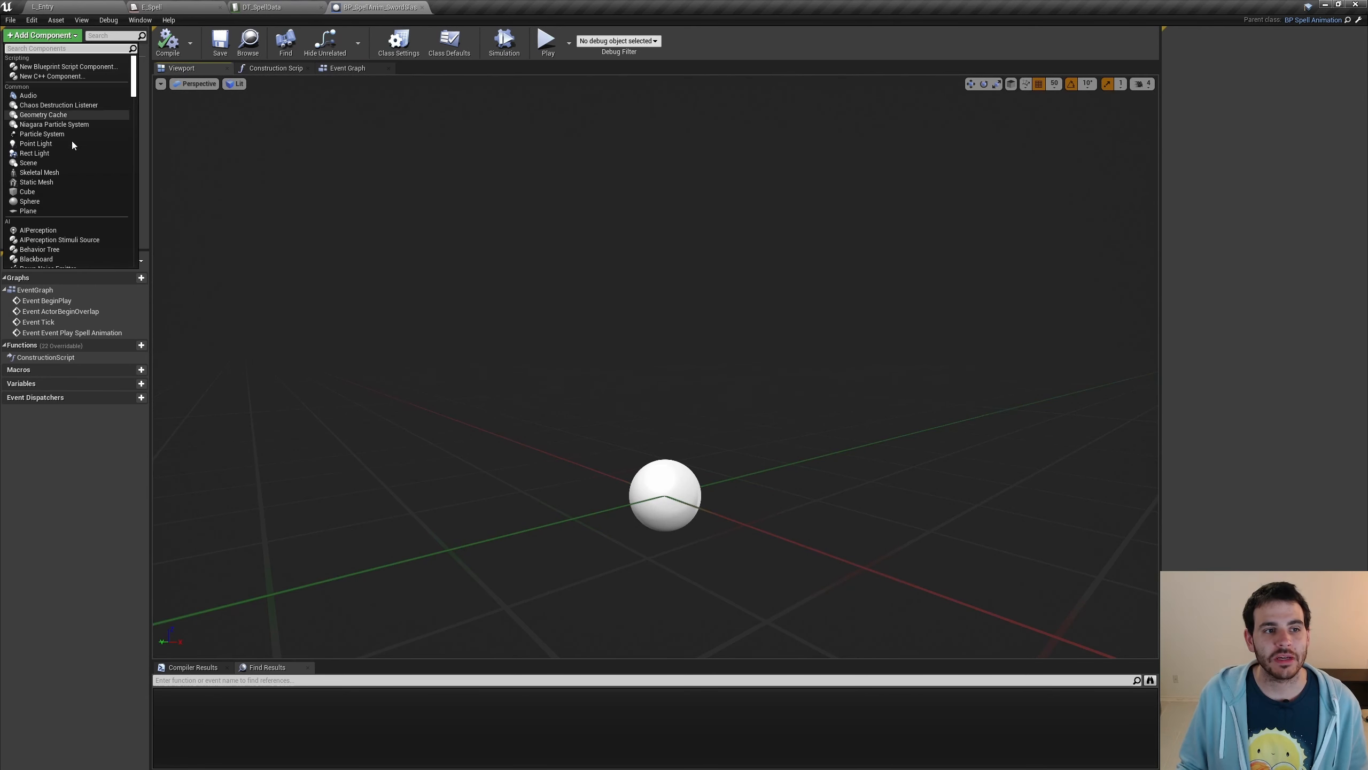
click(65, 180)
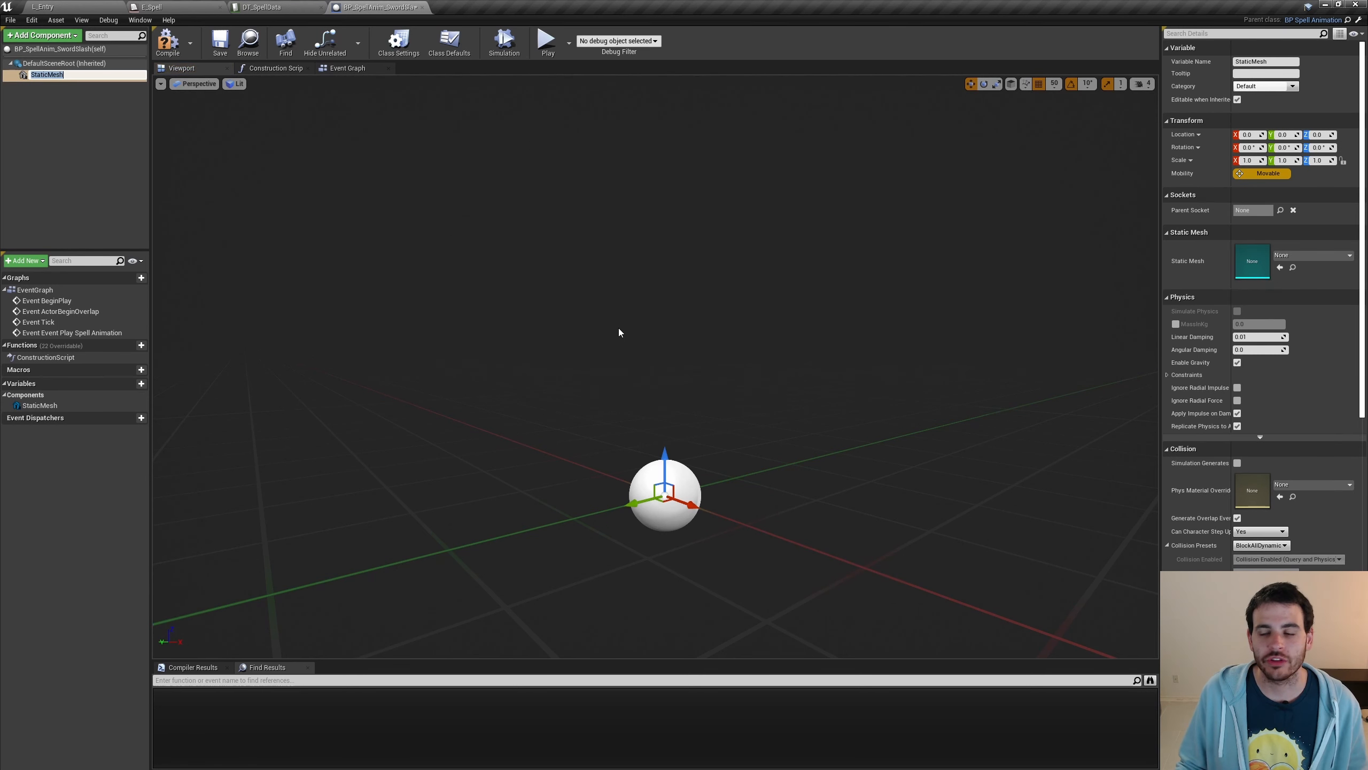
key(Return)
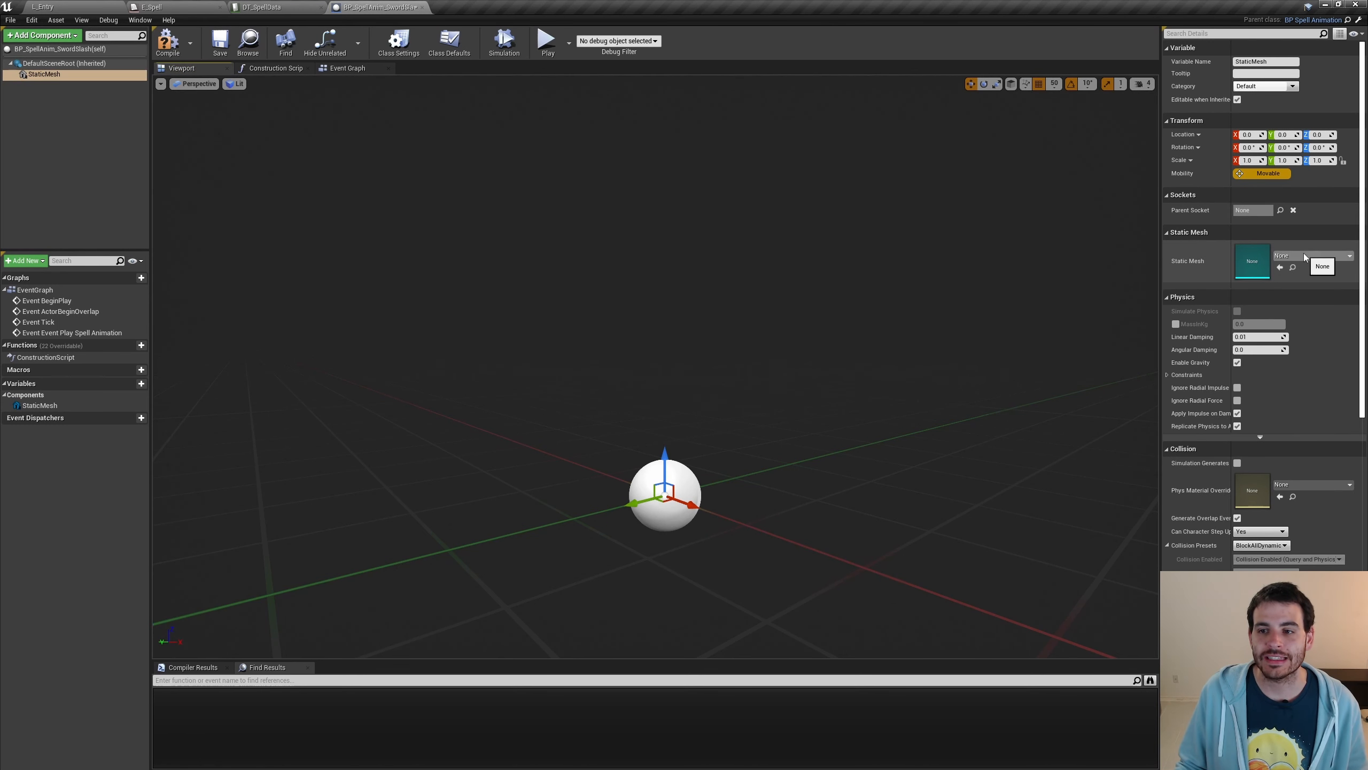
Assign SM_Sword as the mesh of the StaticMesh component.
click(1304, 257)
text(sw)
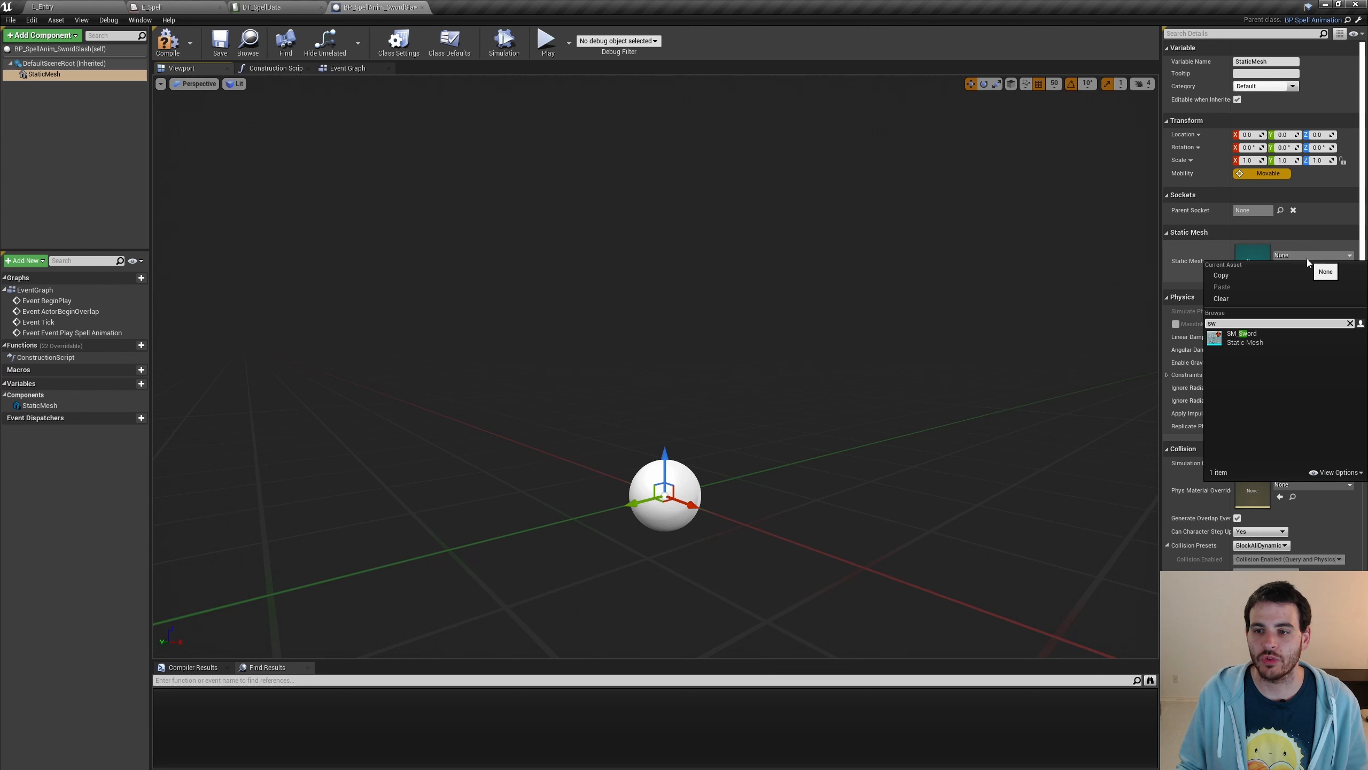
click(1242, 343)
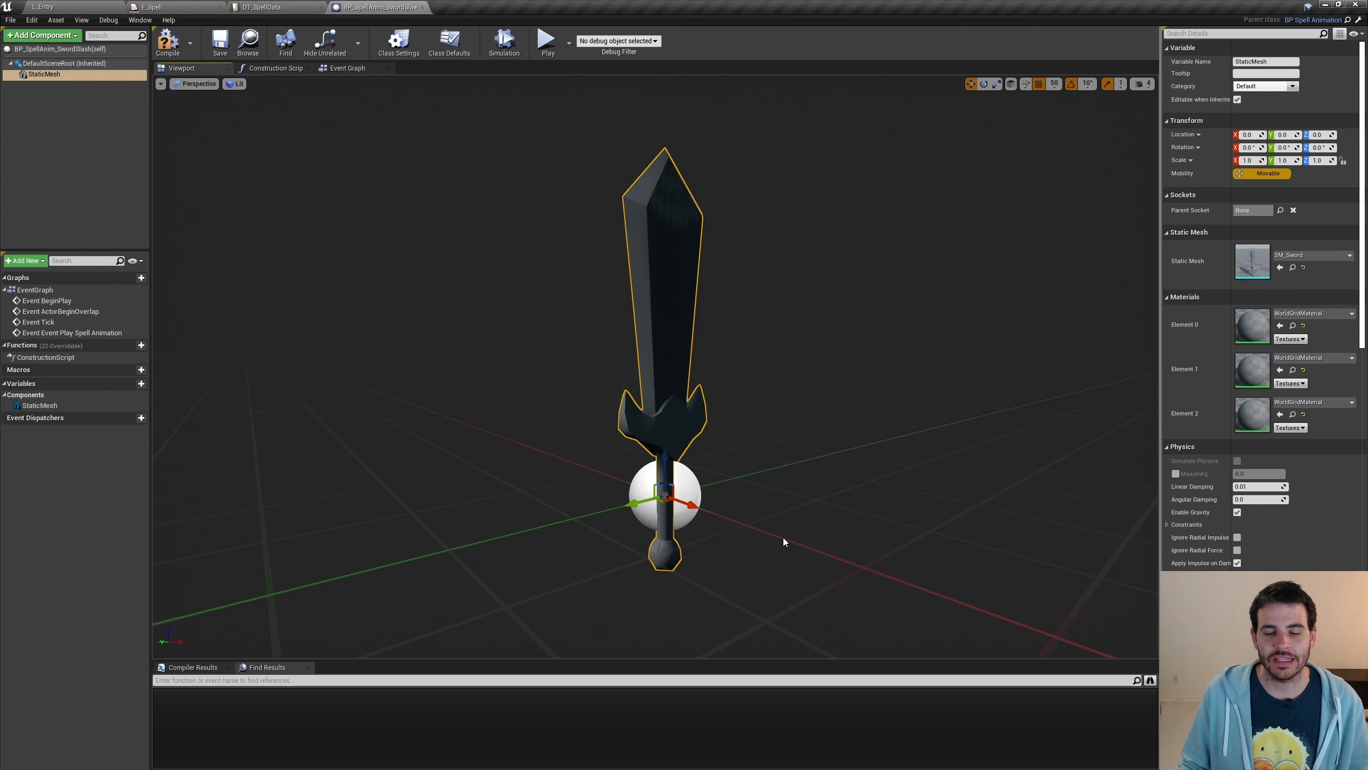
Assign MI_Grey_04, MI_Red_01 and MI_Grey_01 to the sword's material elements 0, 1 and 2.
click(1312, 315)
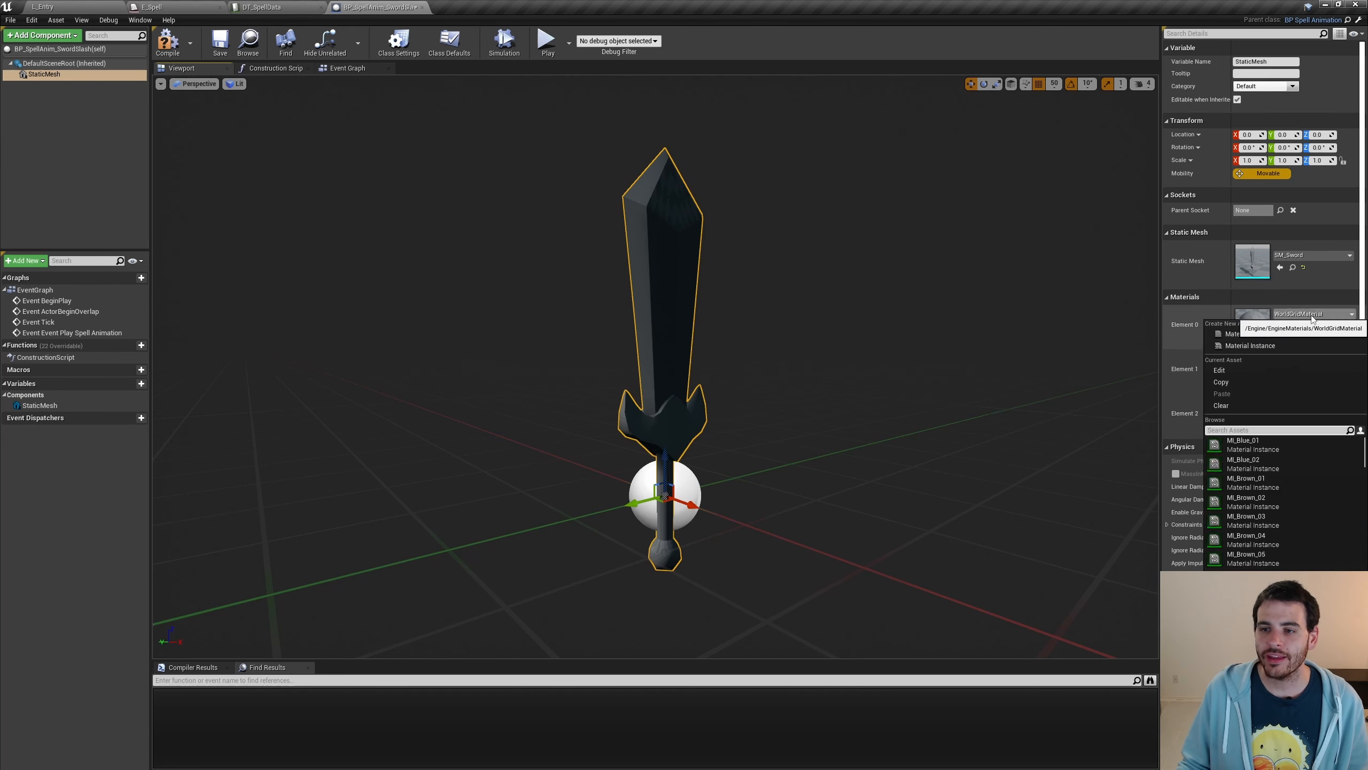
click(1245, 445)
click(1313, 358)
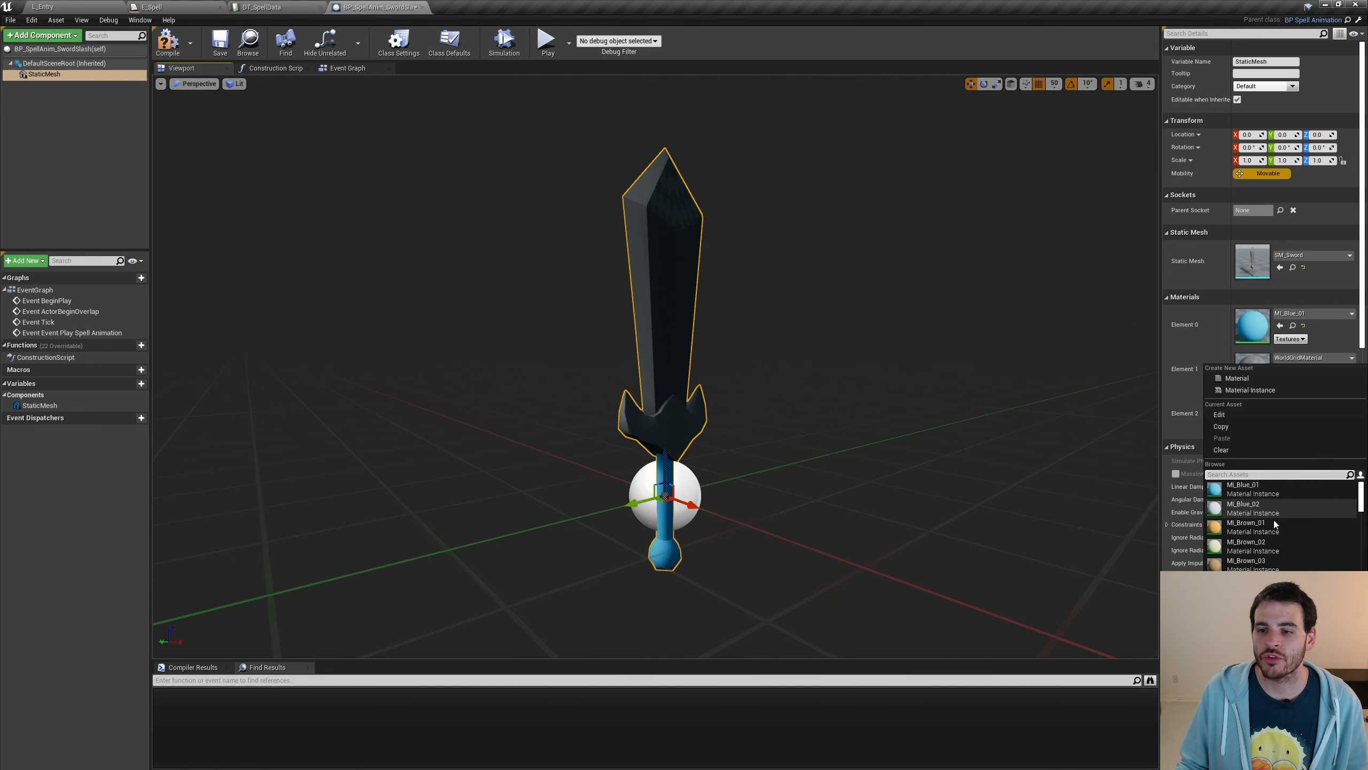
click(1222, 556)
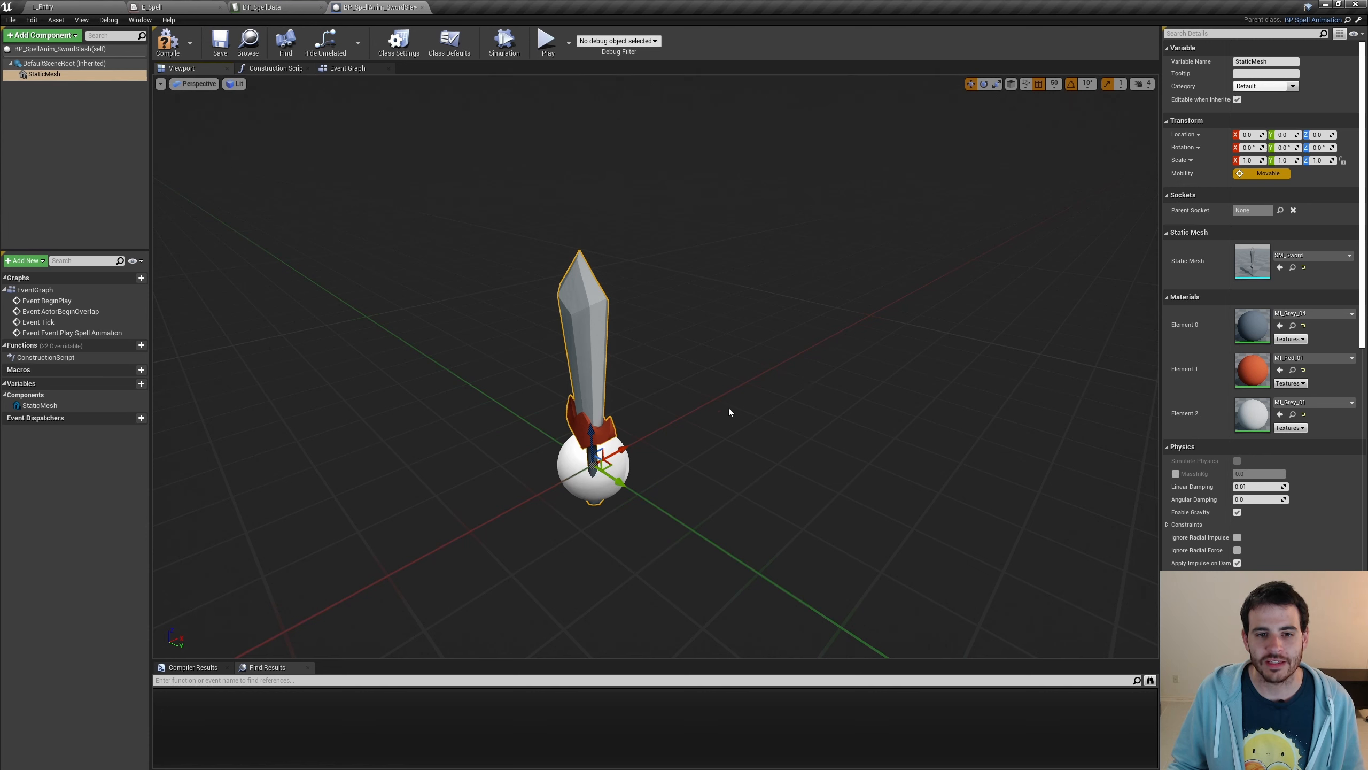
Rotate the sword mesh -90 degrees about Z and raise it to a Z location of 100.
key(e)
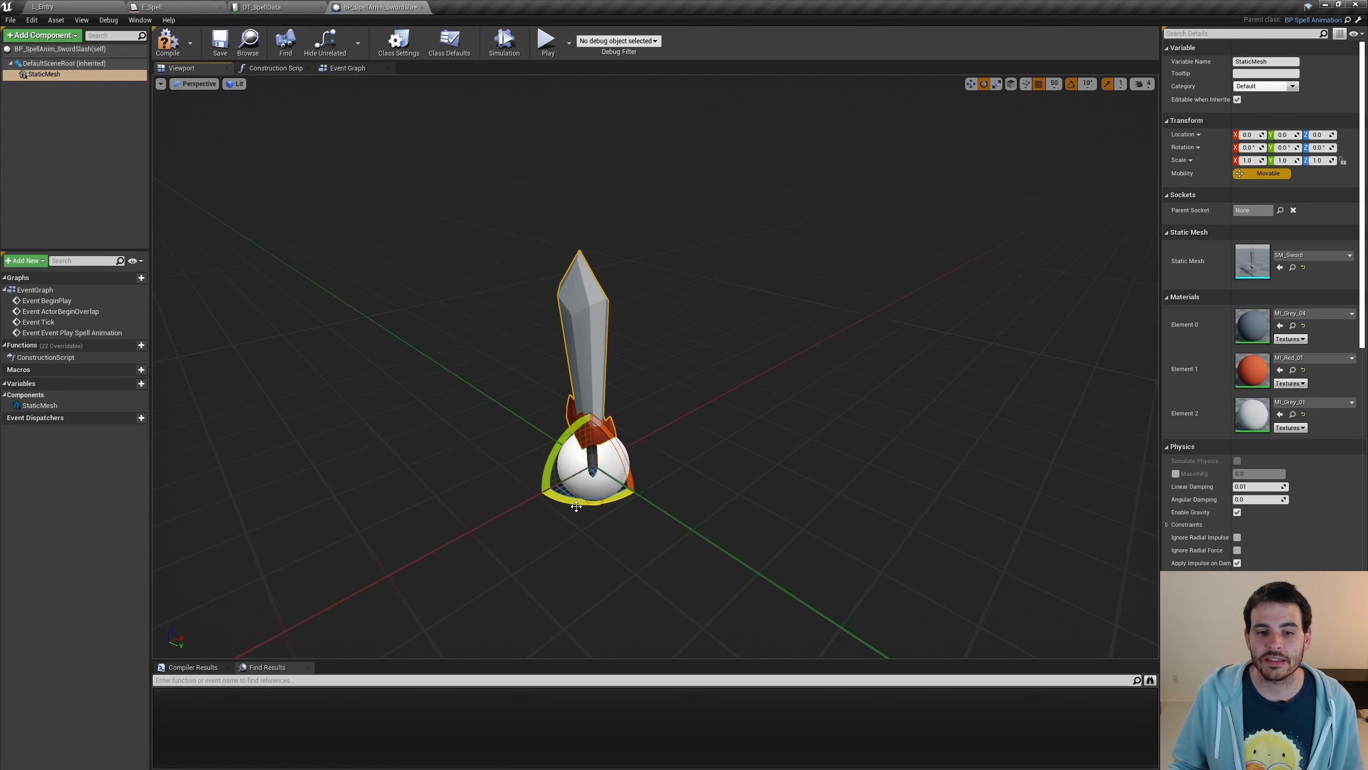
drag(586, 512, 460, 585)
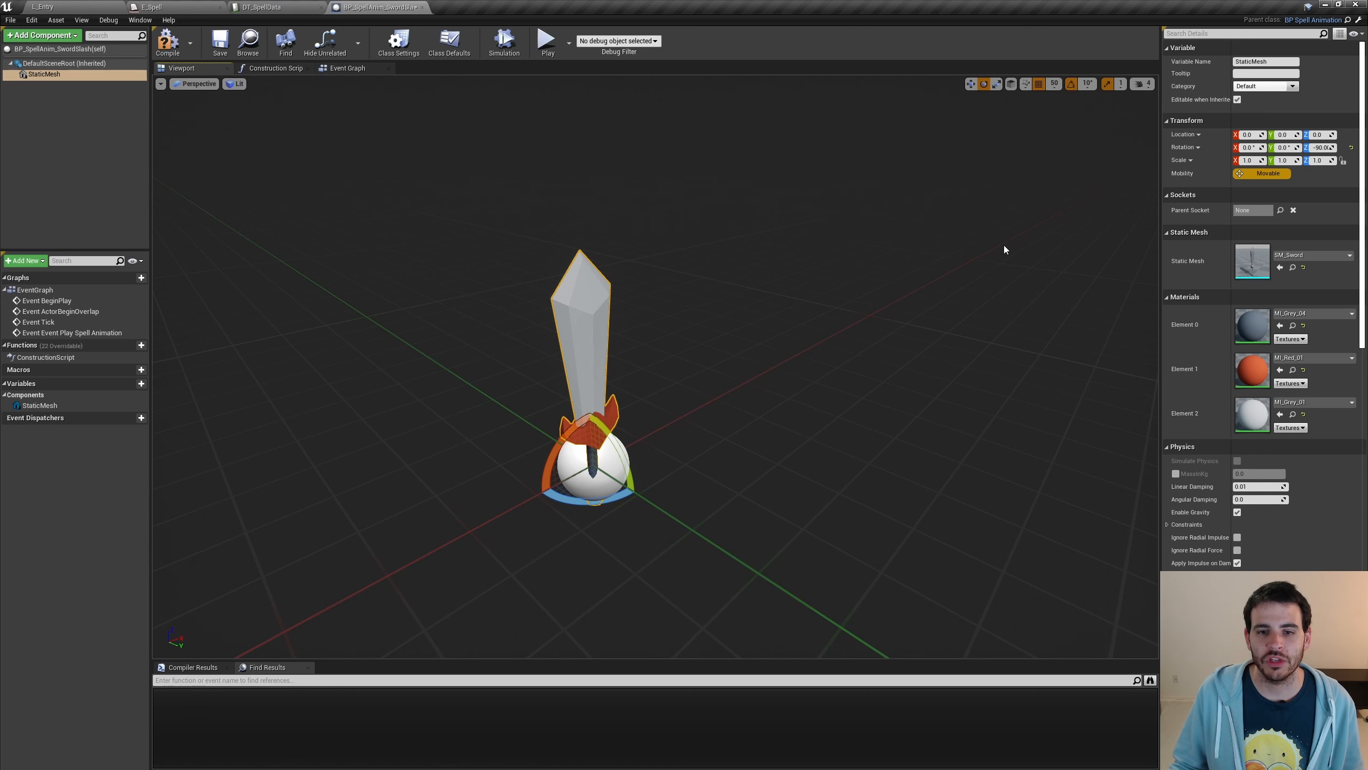
key(w)
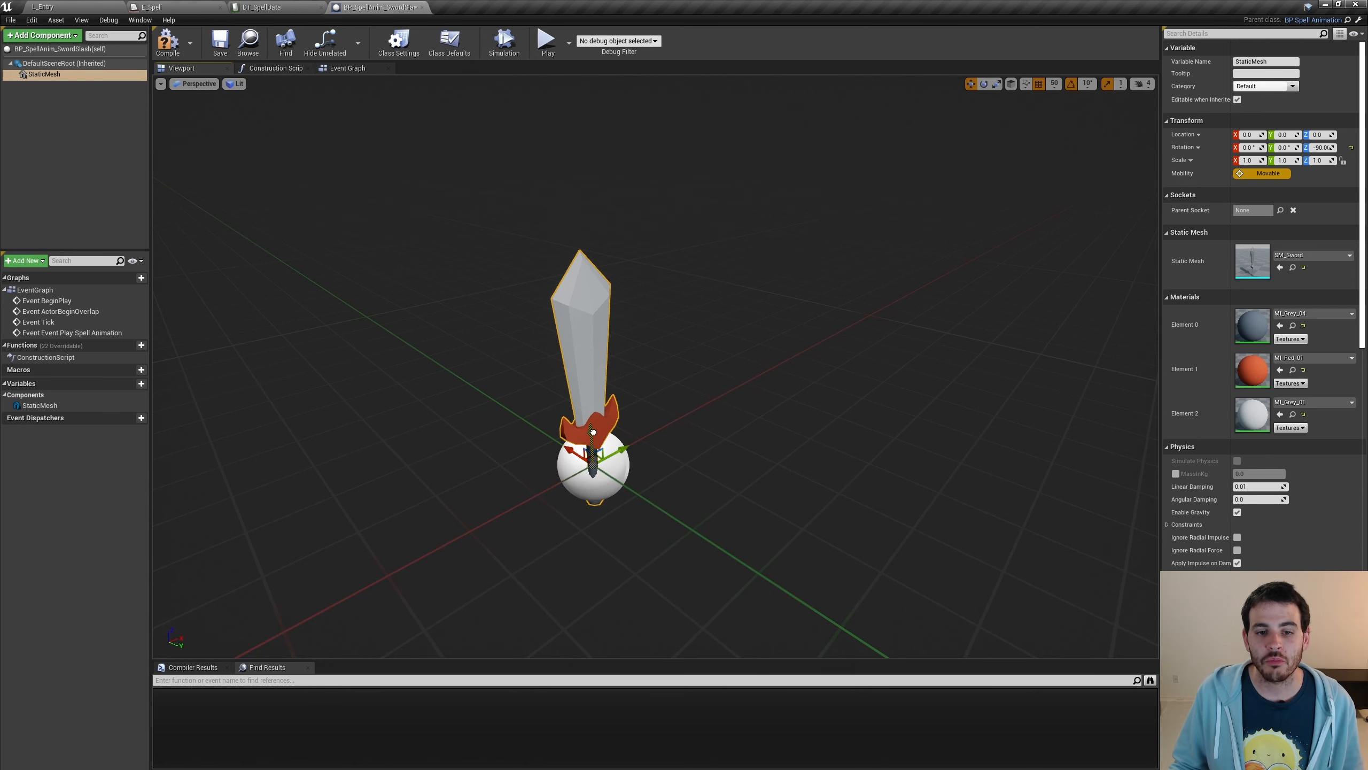
drag(593, 432, 591, 327)
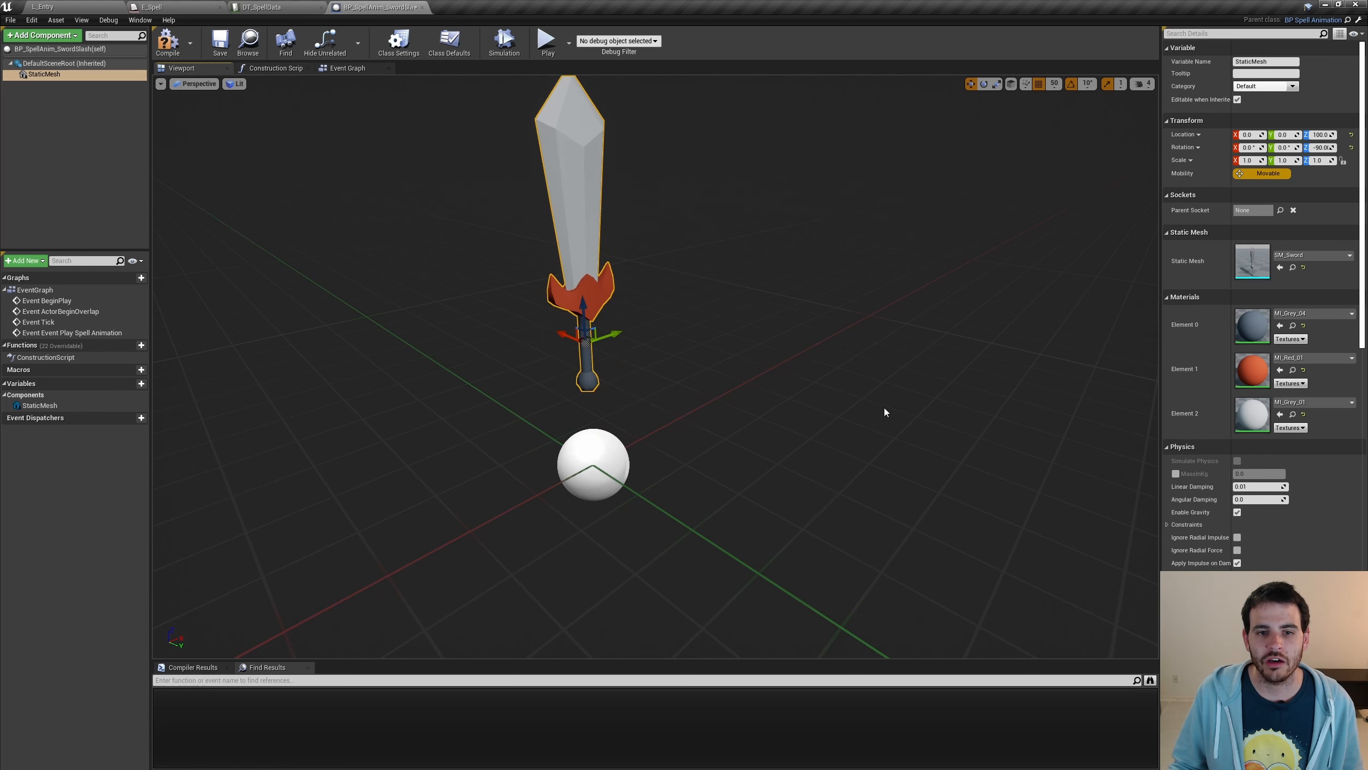
right_drag(625, 456, 630, 428)
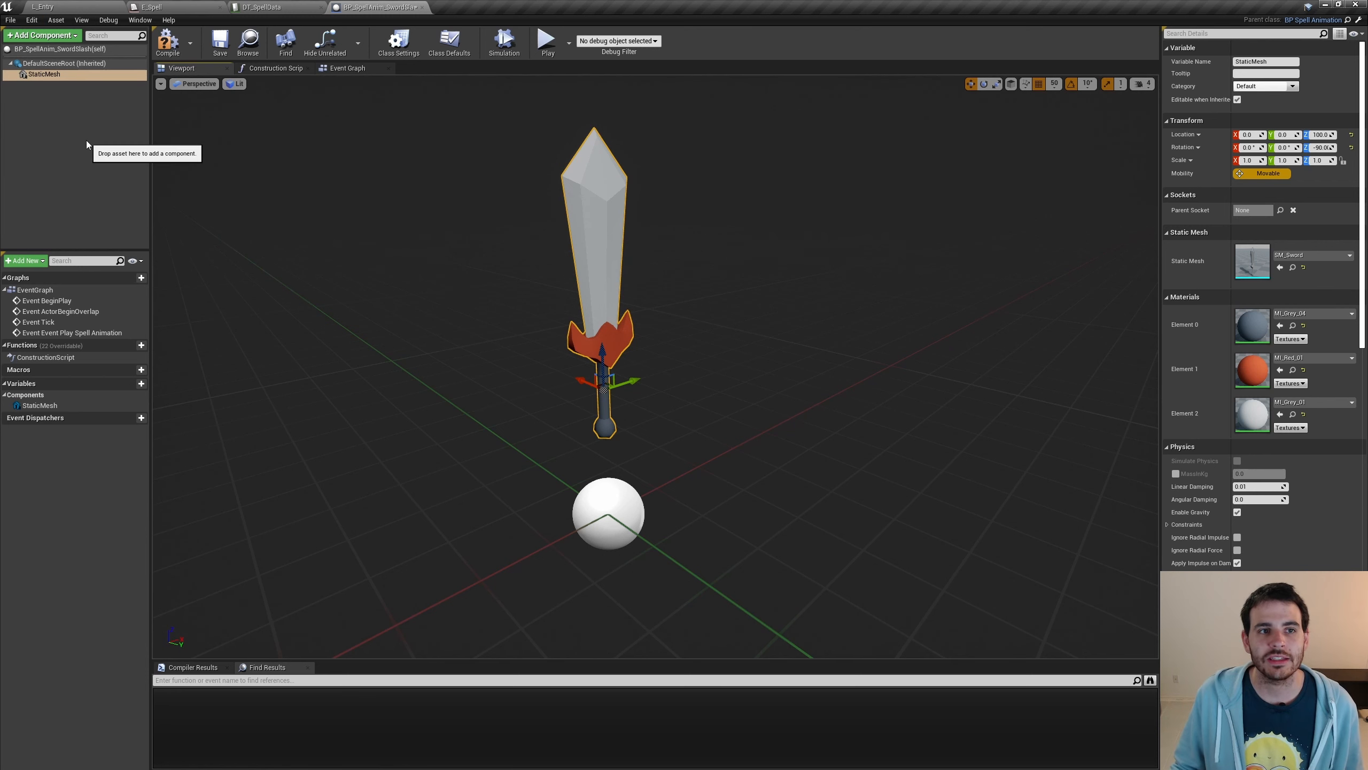
Add a Scene component under DefaultSceneRoot and make the StaticMesh component its child.
click(77, 115)
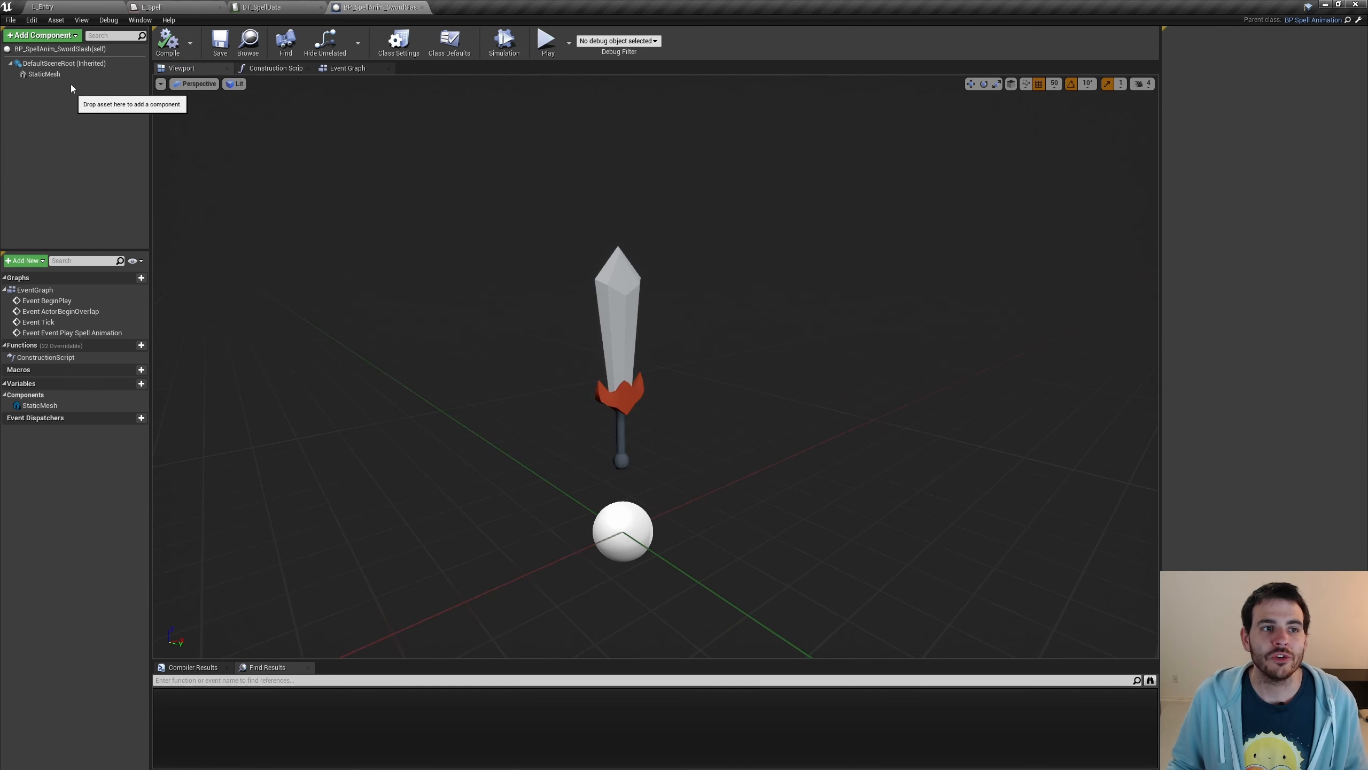
click(53, 64)
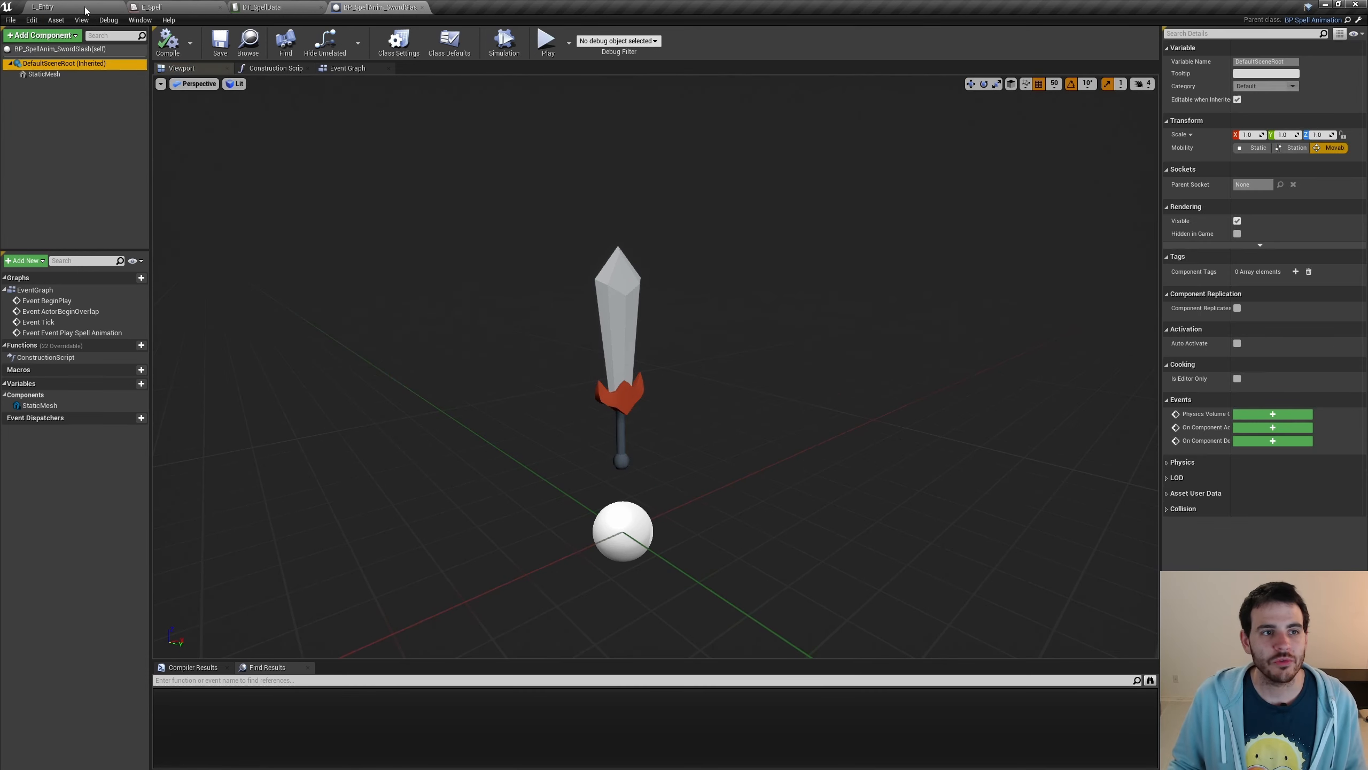
click(62, 37)
click(28, 162)
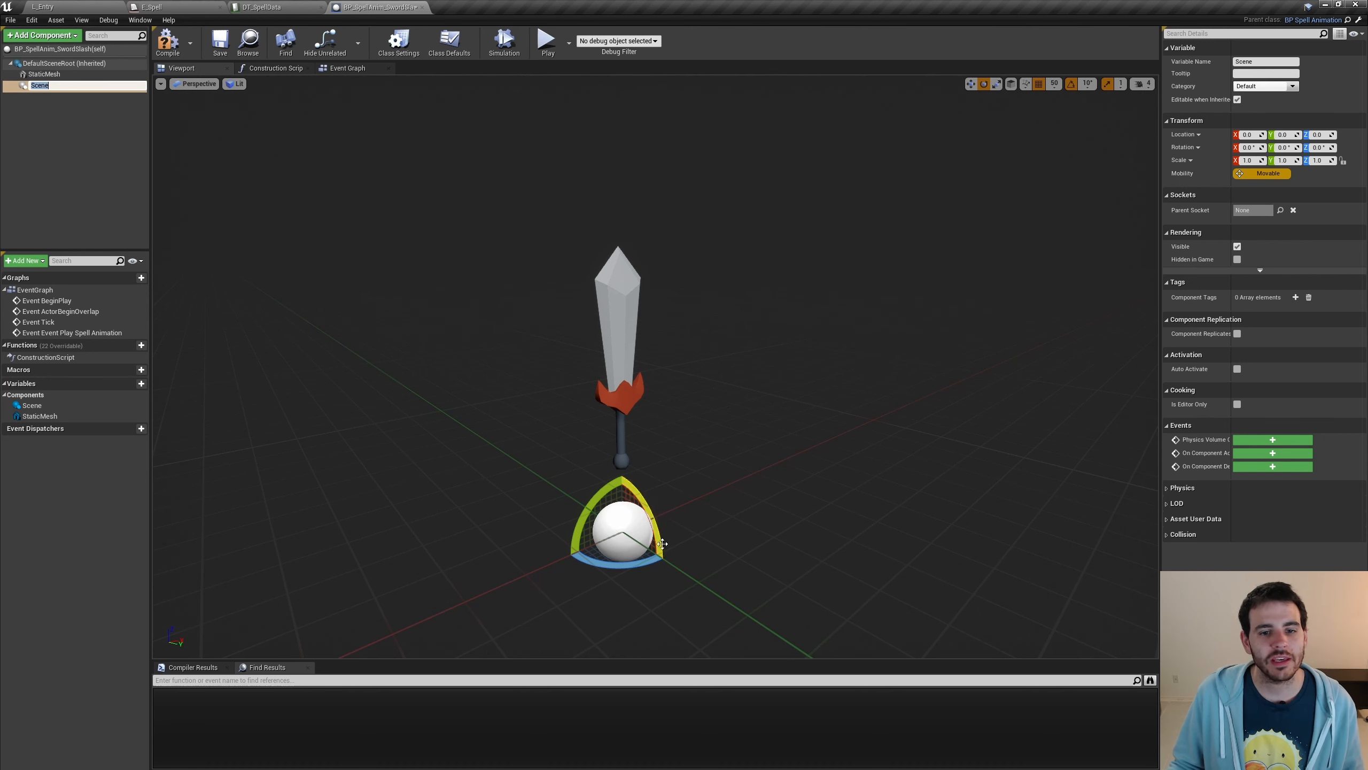
click(45, 75)
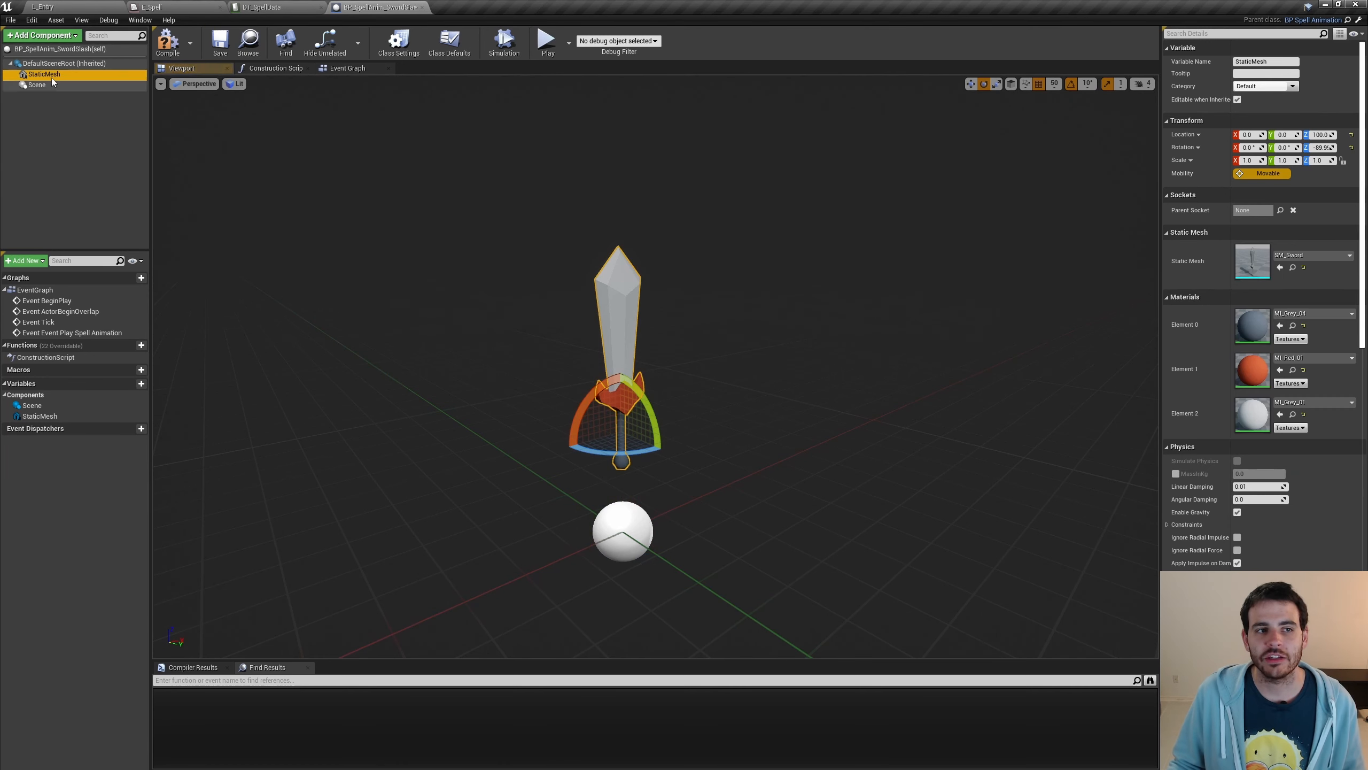
drag(47, 80, 51, 86)
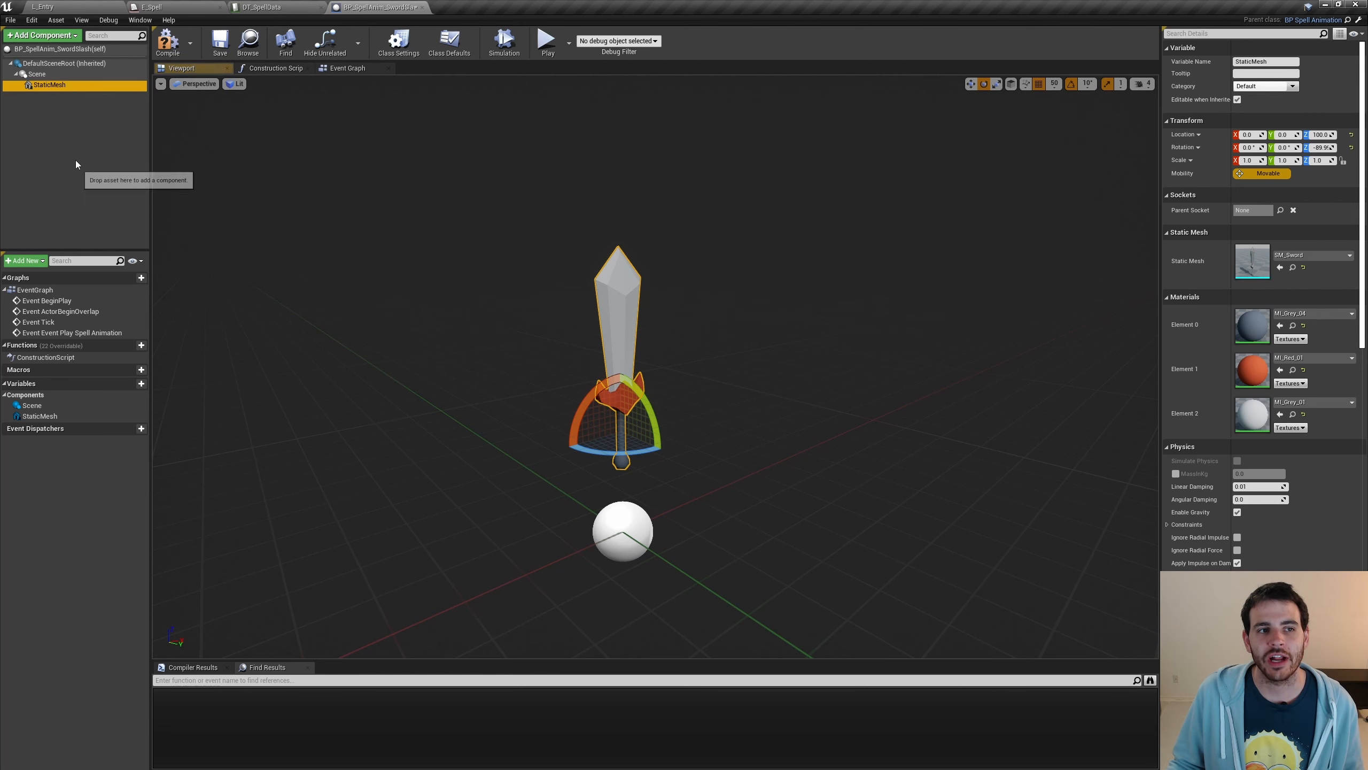
Rename the Scene component that holds the sword mesh as Anim_RotationScale.
click(37, 74)
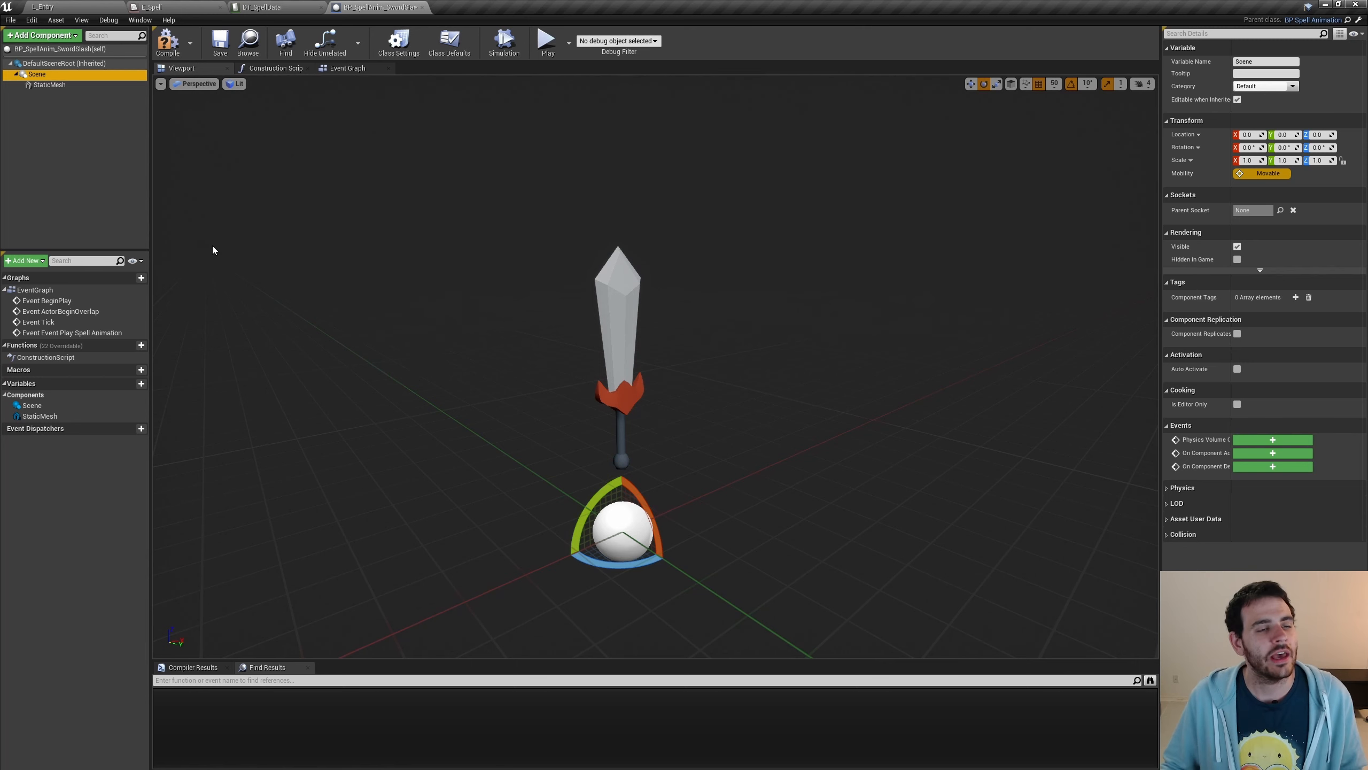
key(F2)
text(Anim_RotationScale)
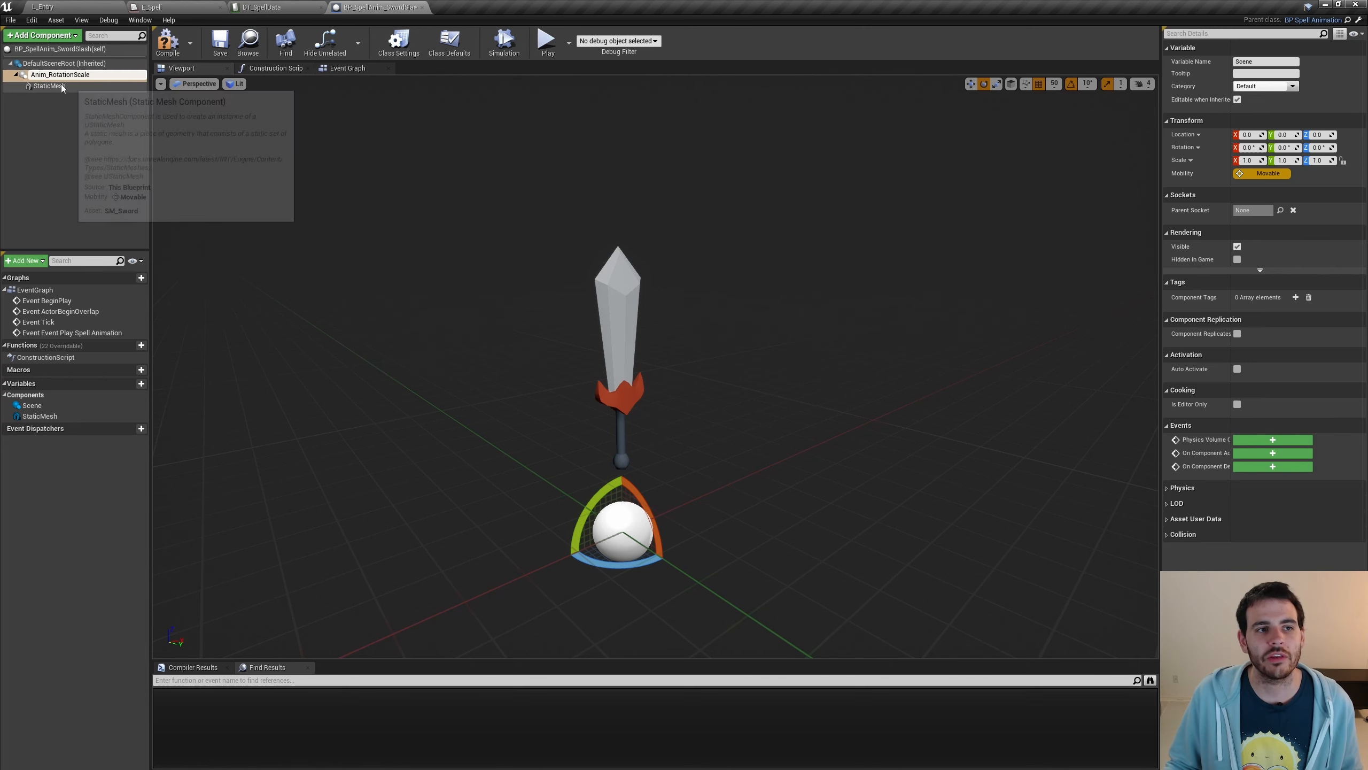
click(71, 130)
Try rotating the Anim_RotationScale component to see how the sword swings around its pivot.
click(101, 75)
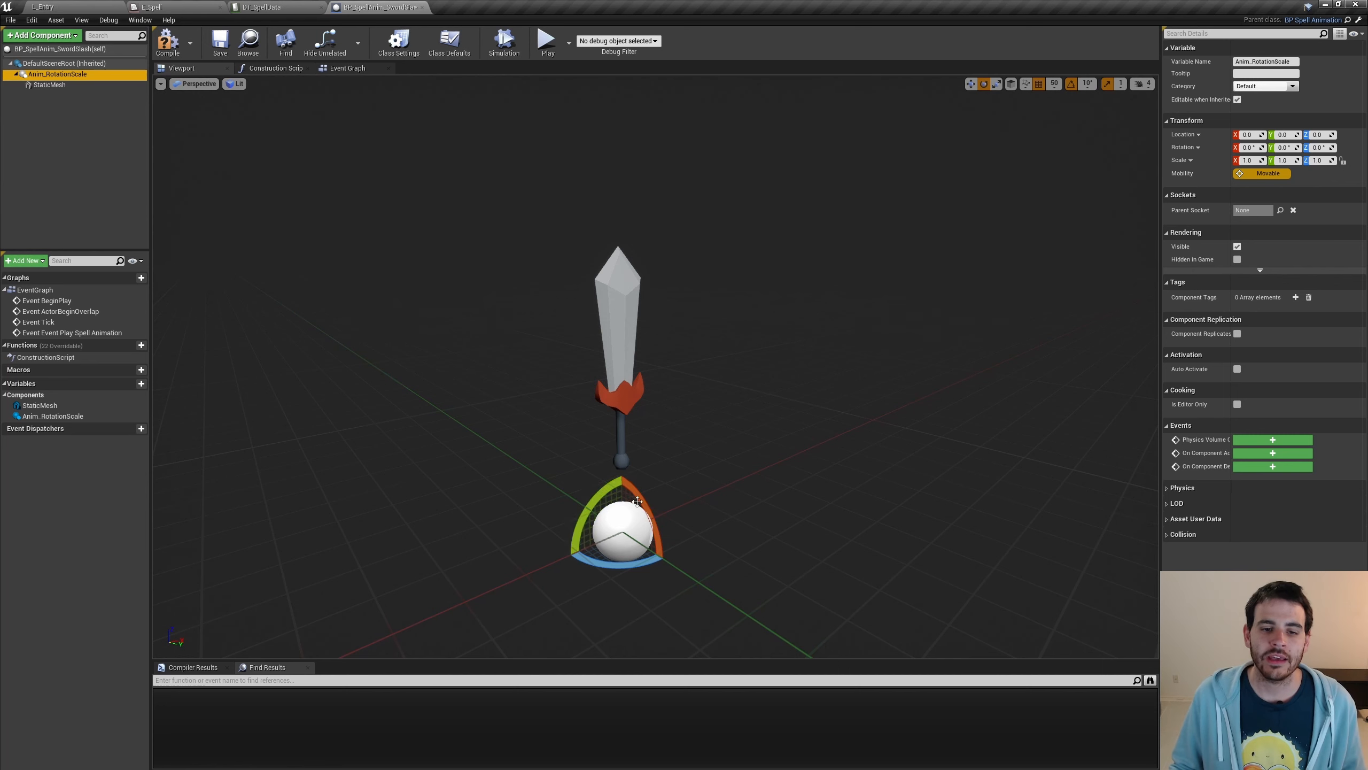
right_drag(637, 502, 691, 446)
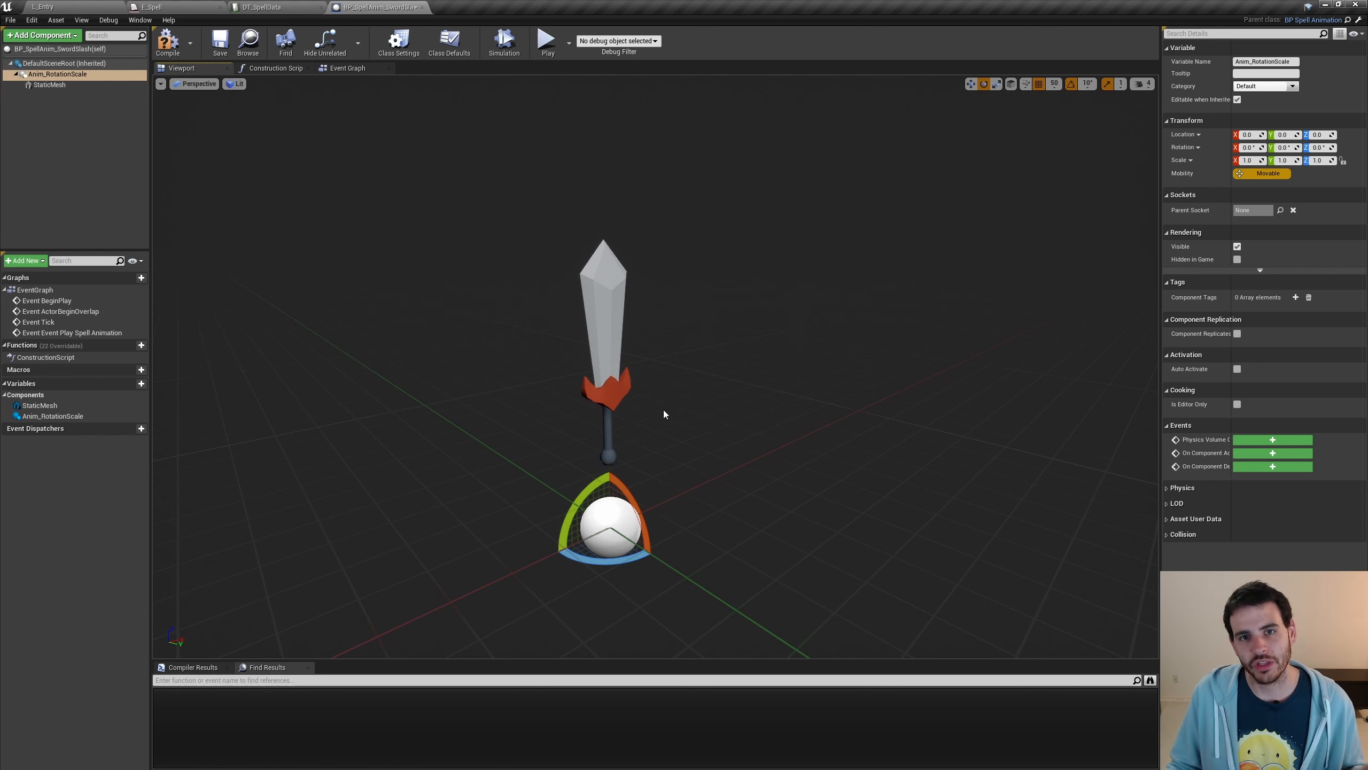
drag(591, 495, 656, 505)
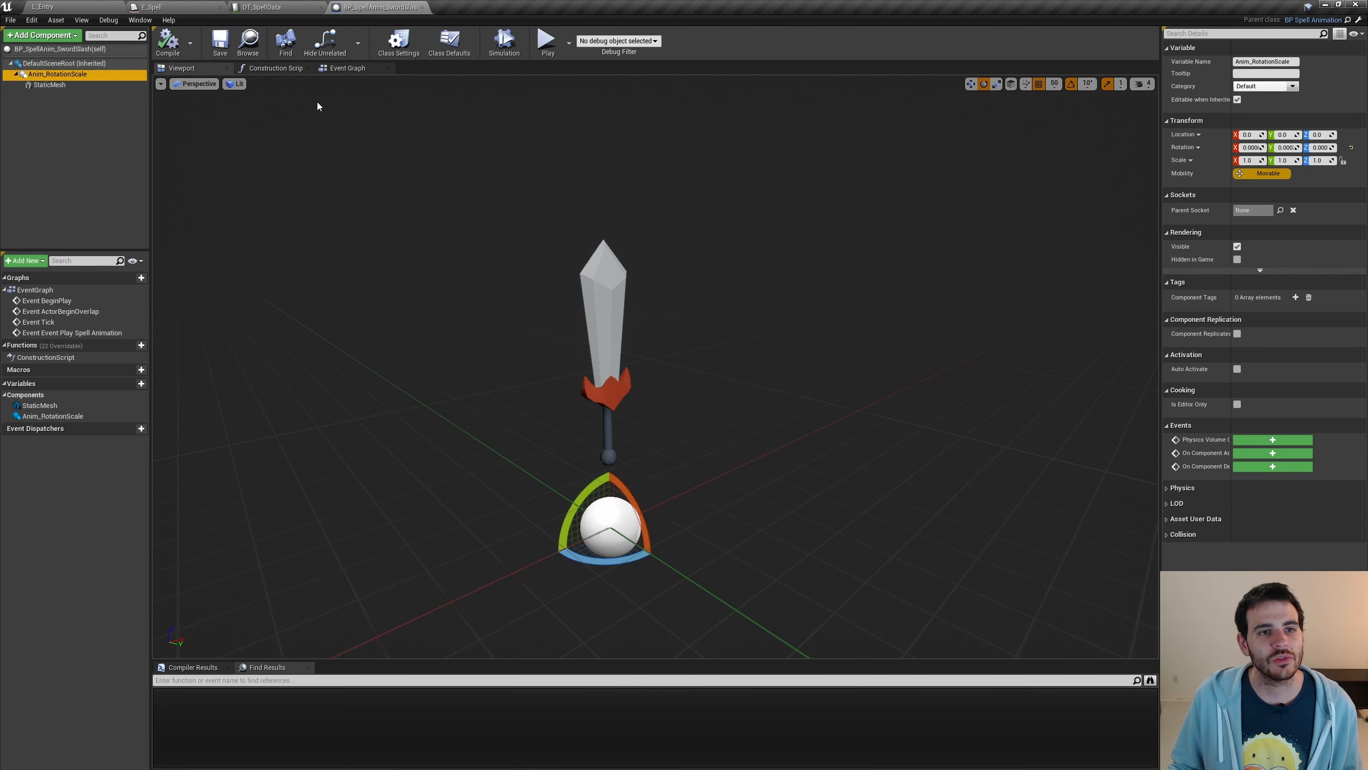
Delete the Delay node from the event graph and move Event Complete Spell Animation far below and right of the play event.
click(349, 69)
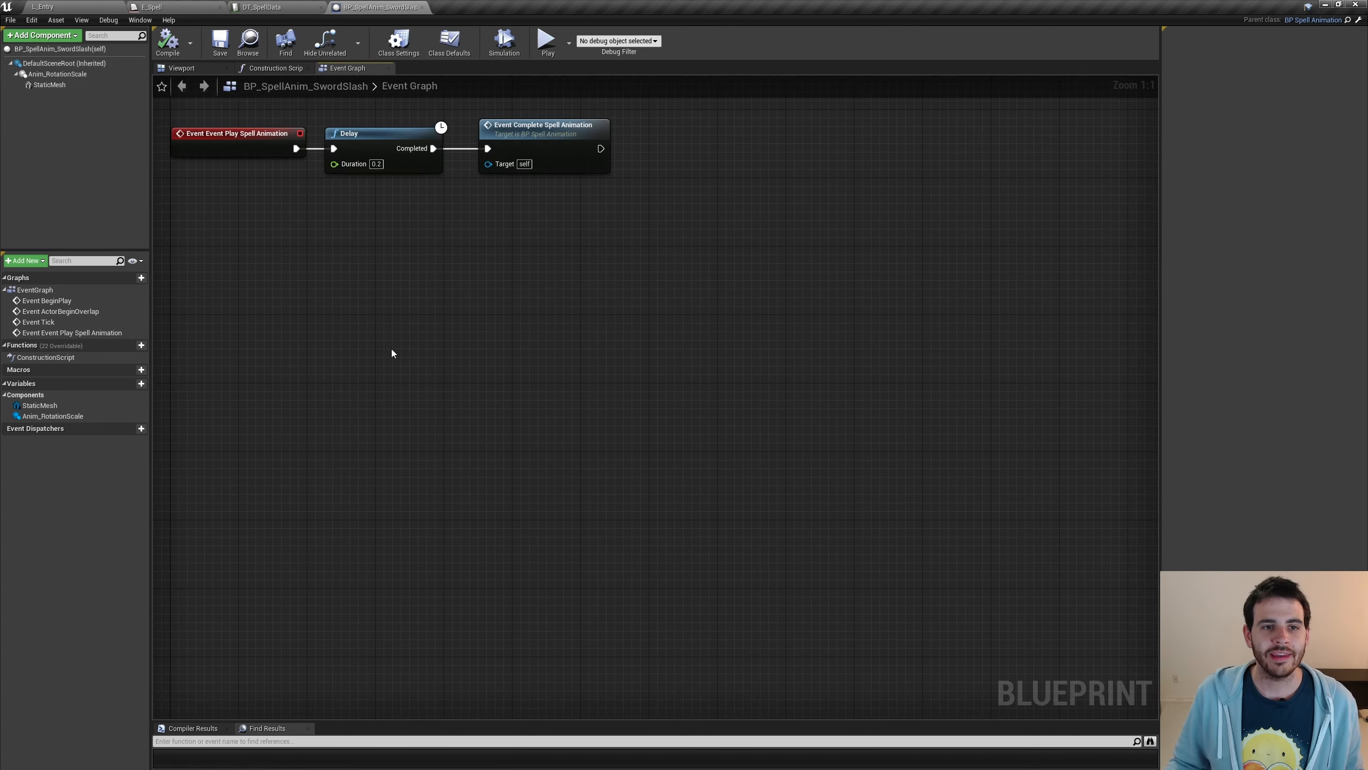
drag(407, 292, 380, 164)
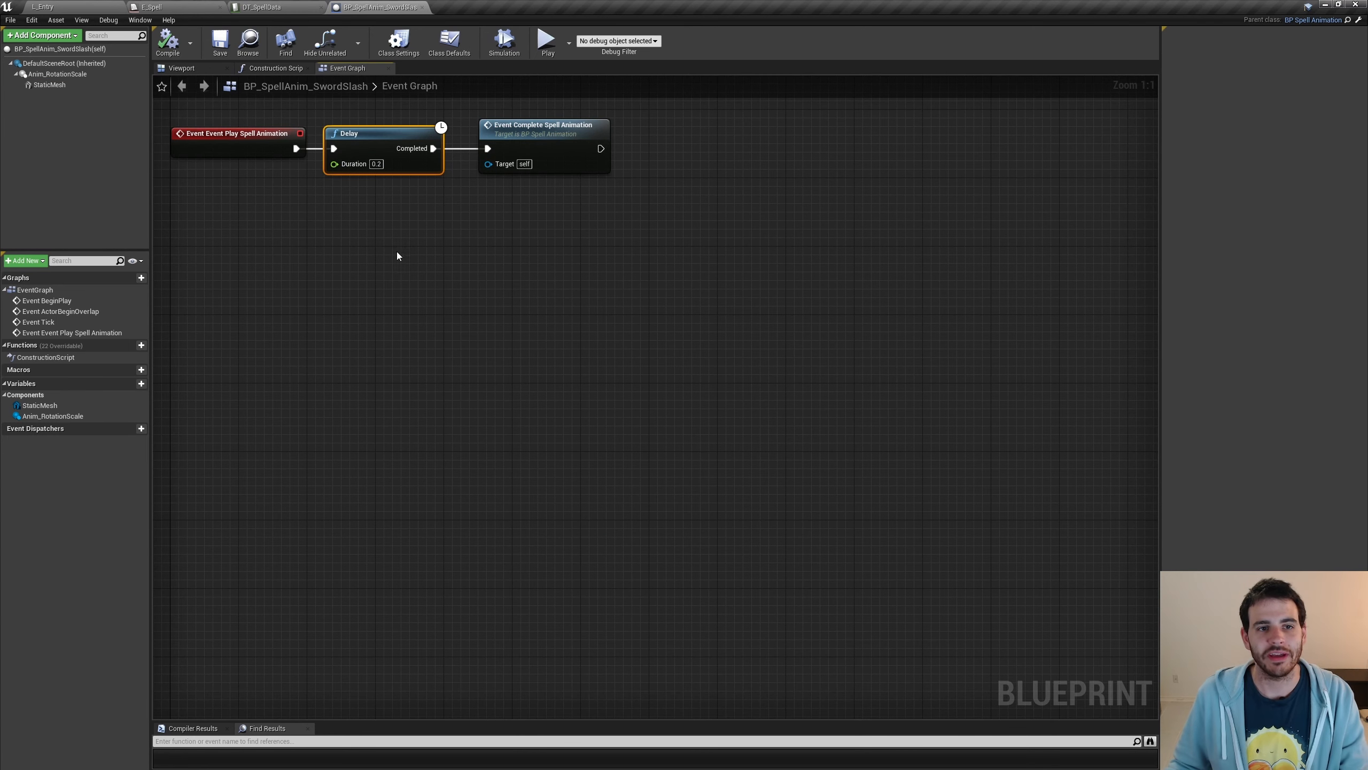
key(Delete)
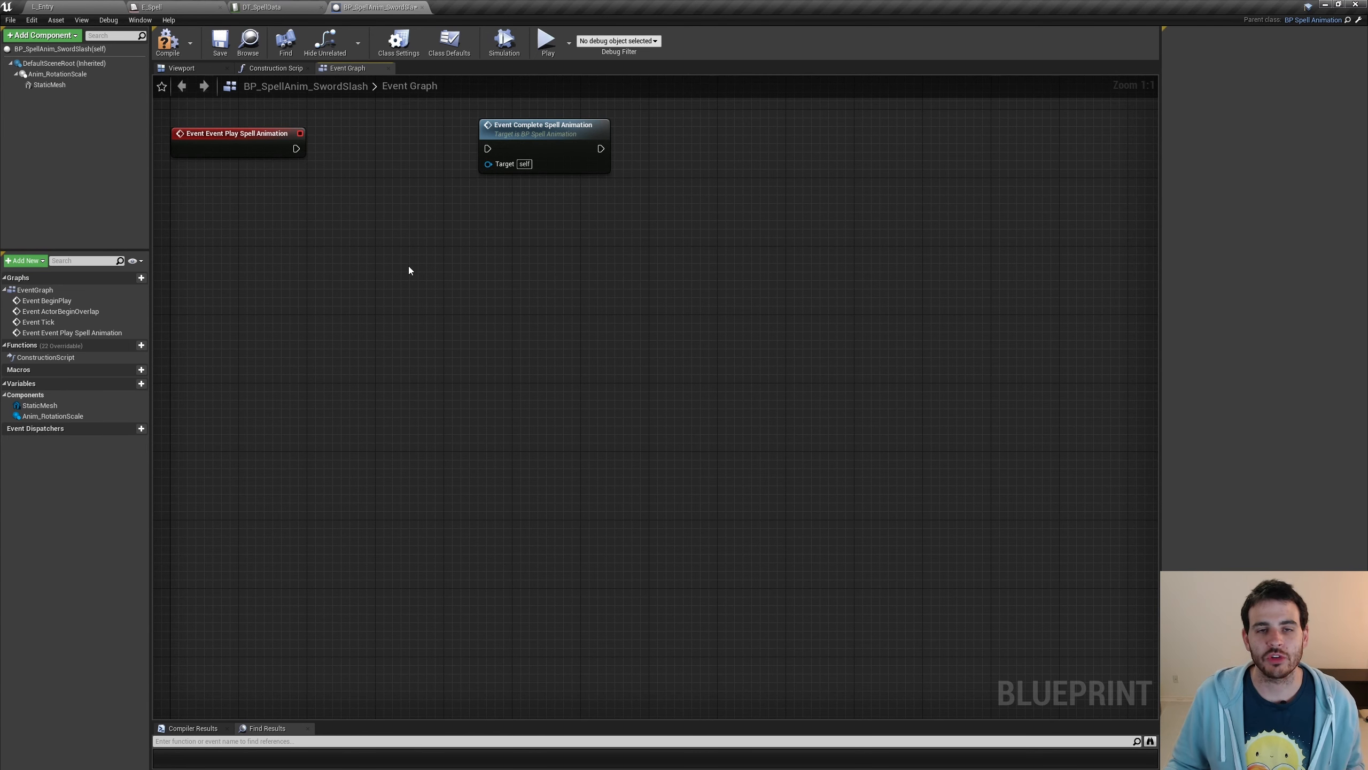
drag(545, 144, 1032, 535)
Paste the copied SetActorLocationAndRotation node group into the event graph and connect Event Play Spell Animation to its execution input.
click(505, 282)
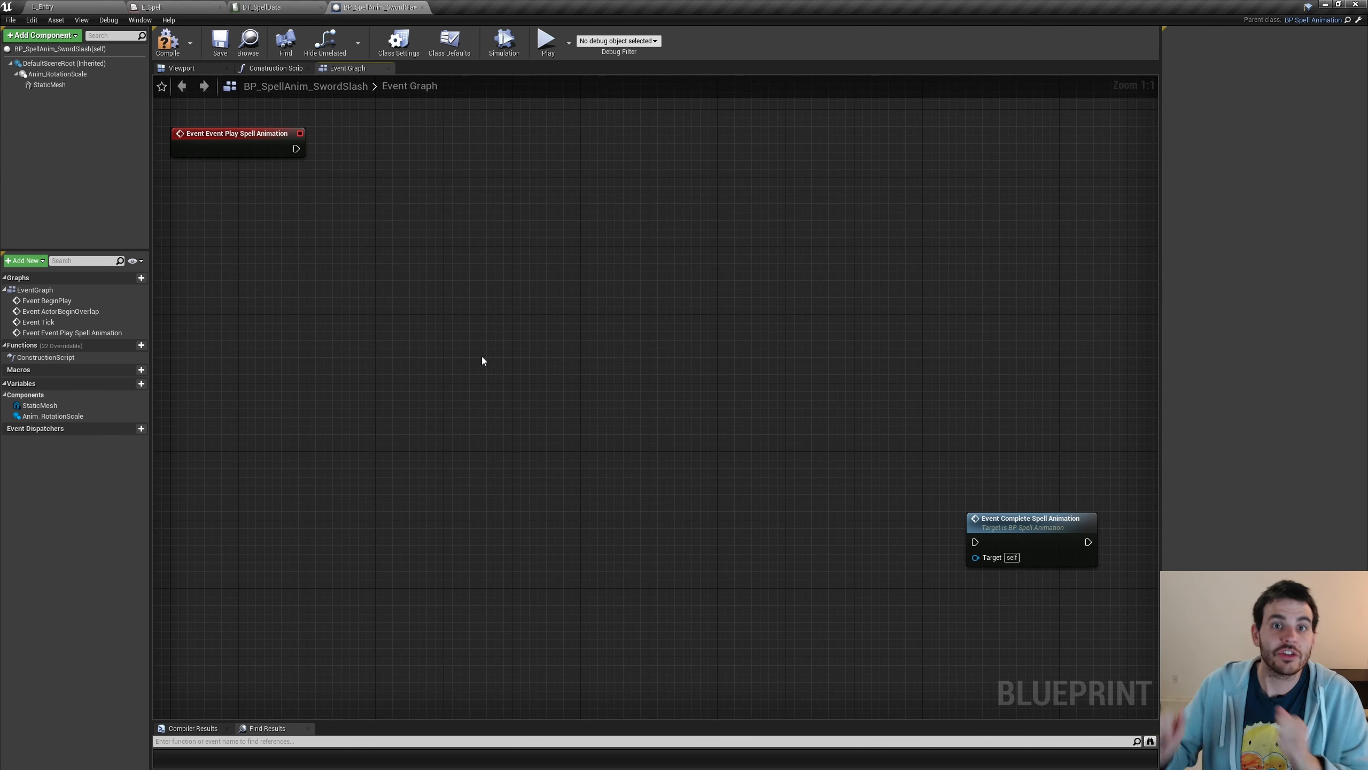
key(ctrl+v)
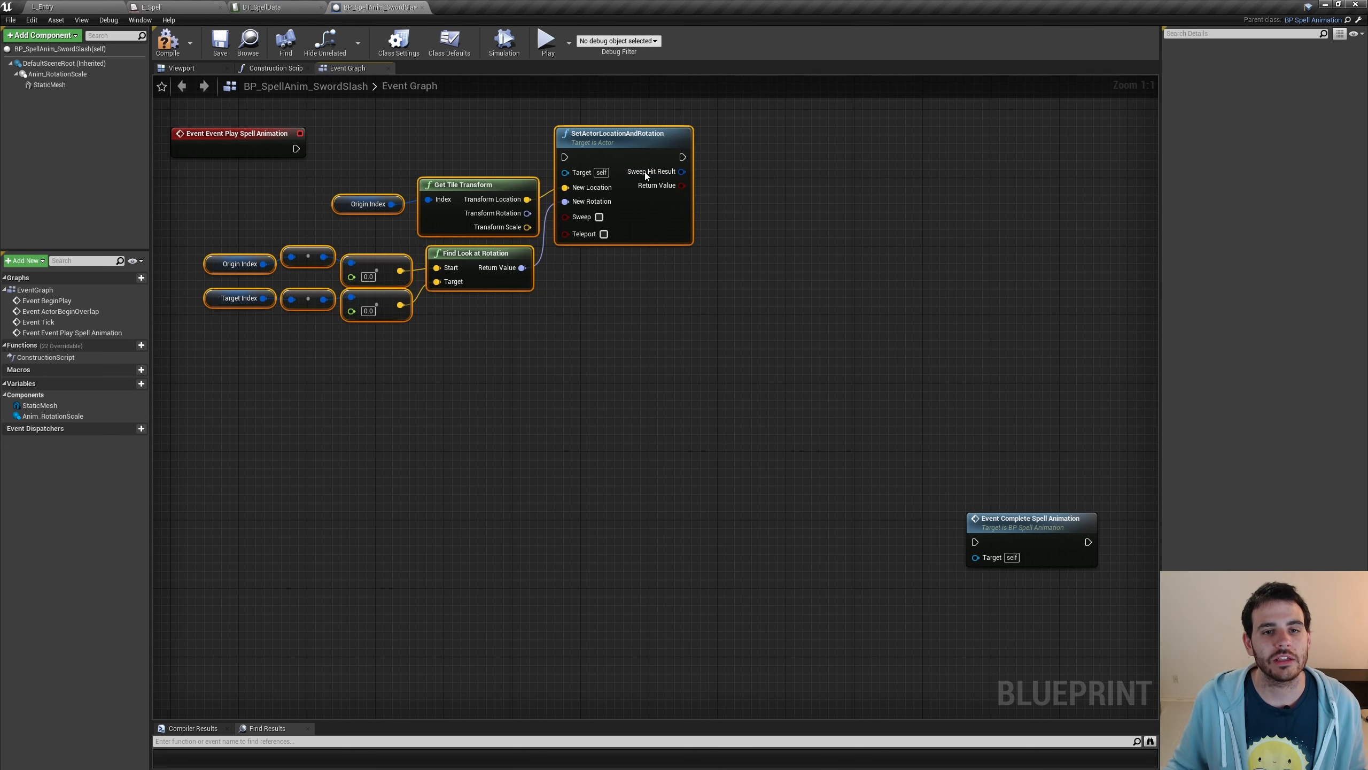
drag(296, 148, 547, 148)
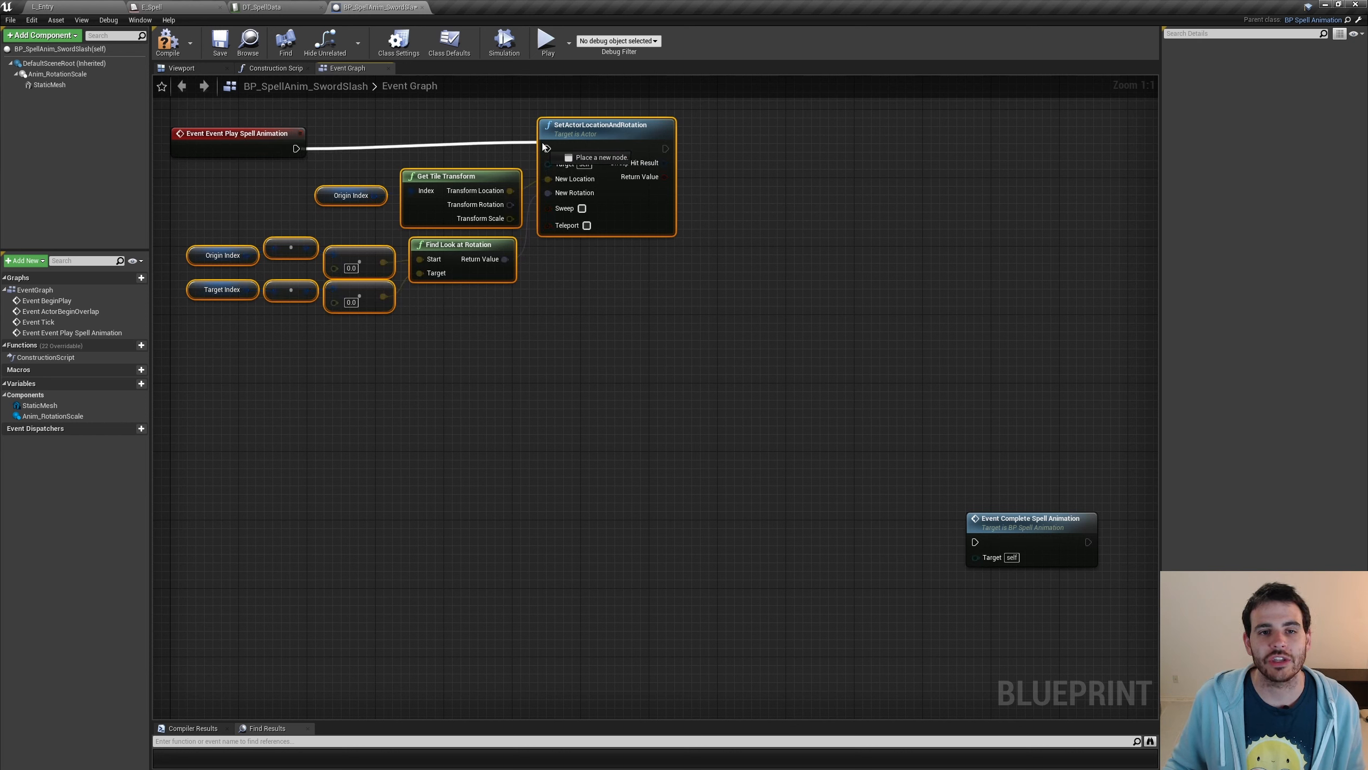
Straighten the wire between Origin Index and Get Tile Transform and move both nodes slightly up.
click(351, 196)
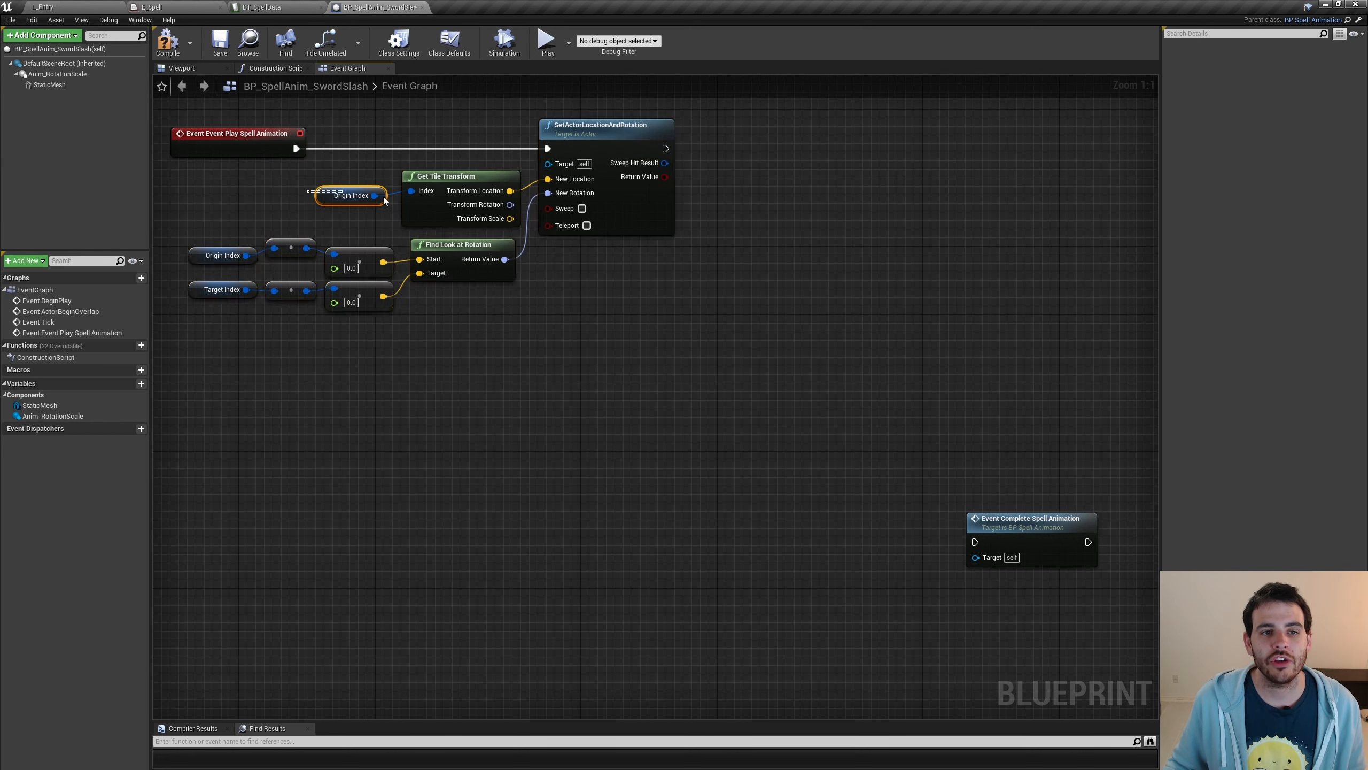
shift+click(444, 208)
key(q)
drag(418, 211, 423, 191)
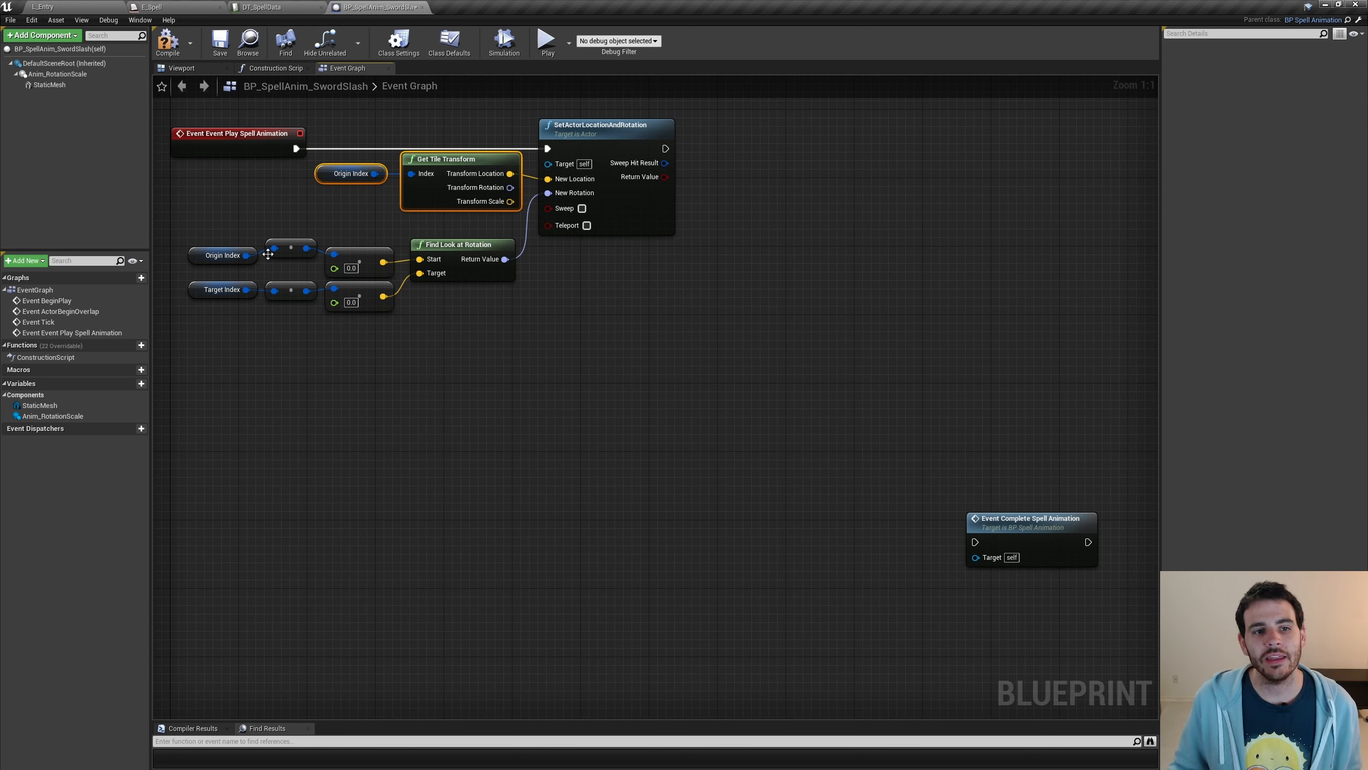
Straighten the Origin Index and Target Index node chains that feed the Find Look at Rotation node.
drag(183, 233, 490, 280)
key(q)
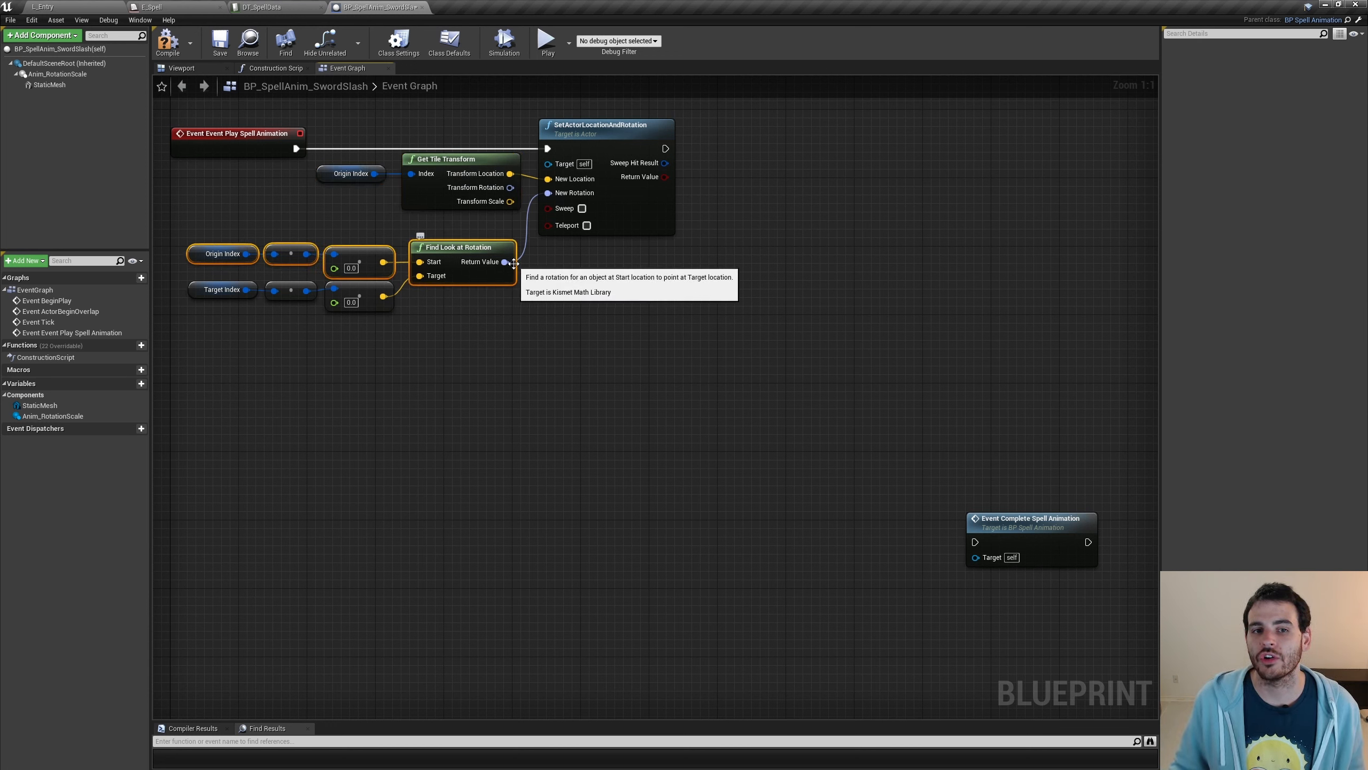
drag(348, 324, 216, 290)
key(q)
click(237, 370)
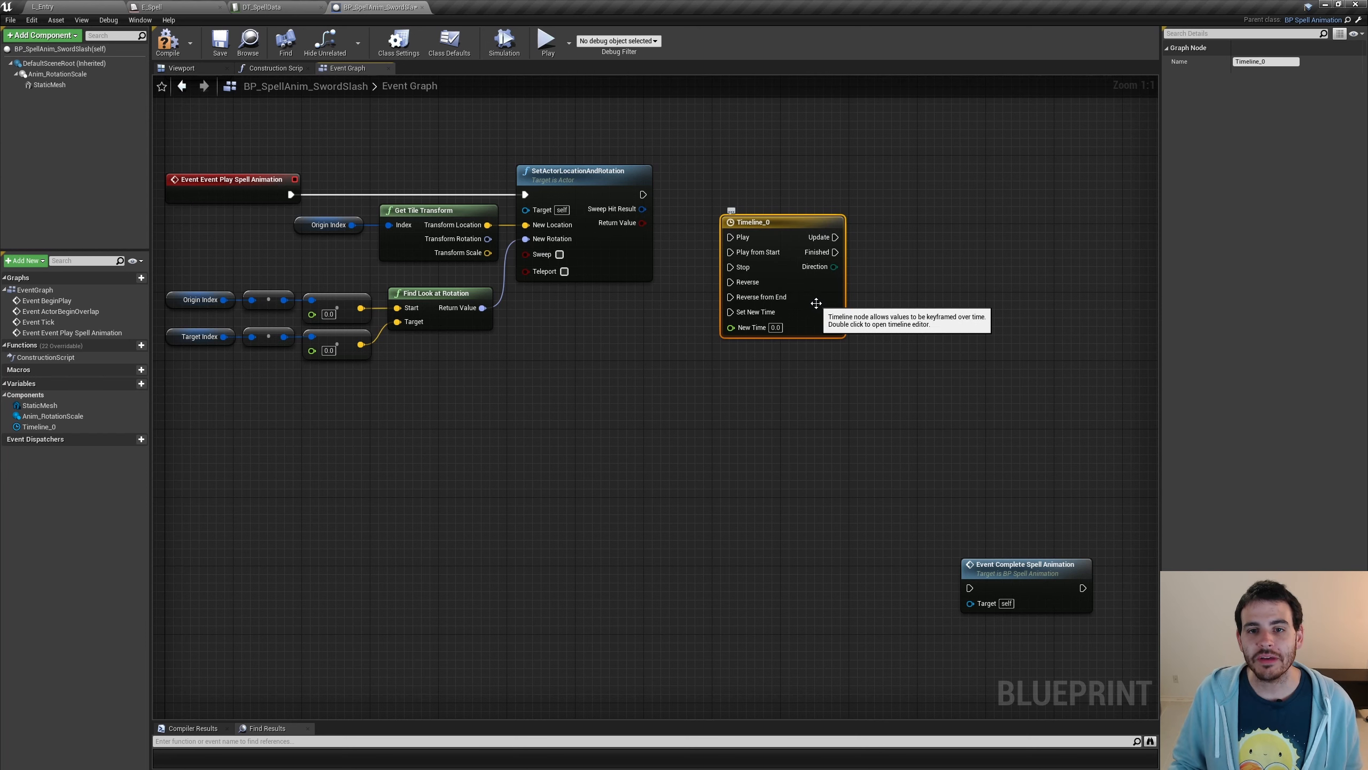
Insert a timeline named Timeline_SwordSlash, wiring SetActorLocationAndRotation to Play from Start and Finished to Event Complete Spell Animation.
drag(808, 300, 801, 266)
drag(641, 194, 746, 220)
drag(624, 342, 727, 259)
key(q)
click(789, 189)
drag(835, 245, 801, 245)
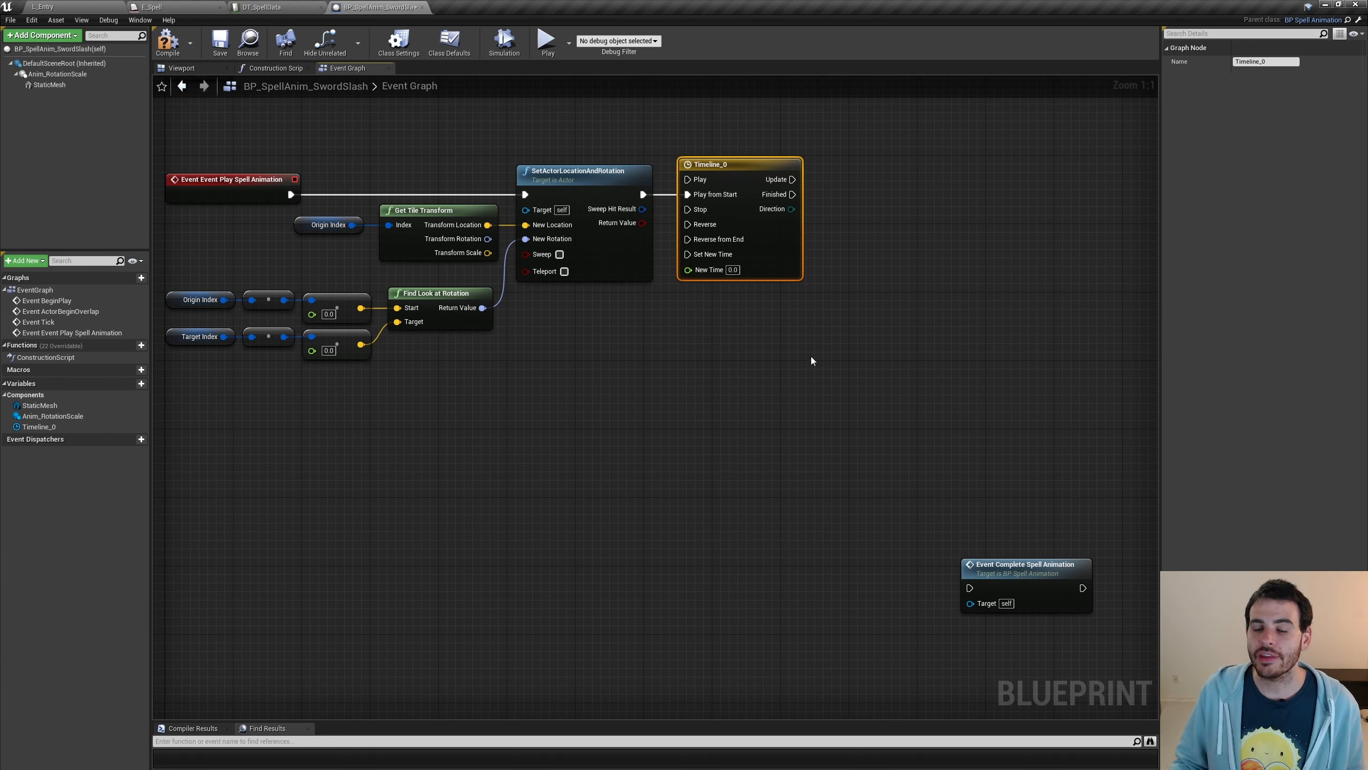
drag(792, 194, 928, 370)
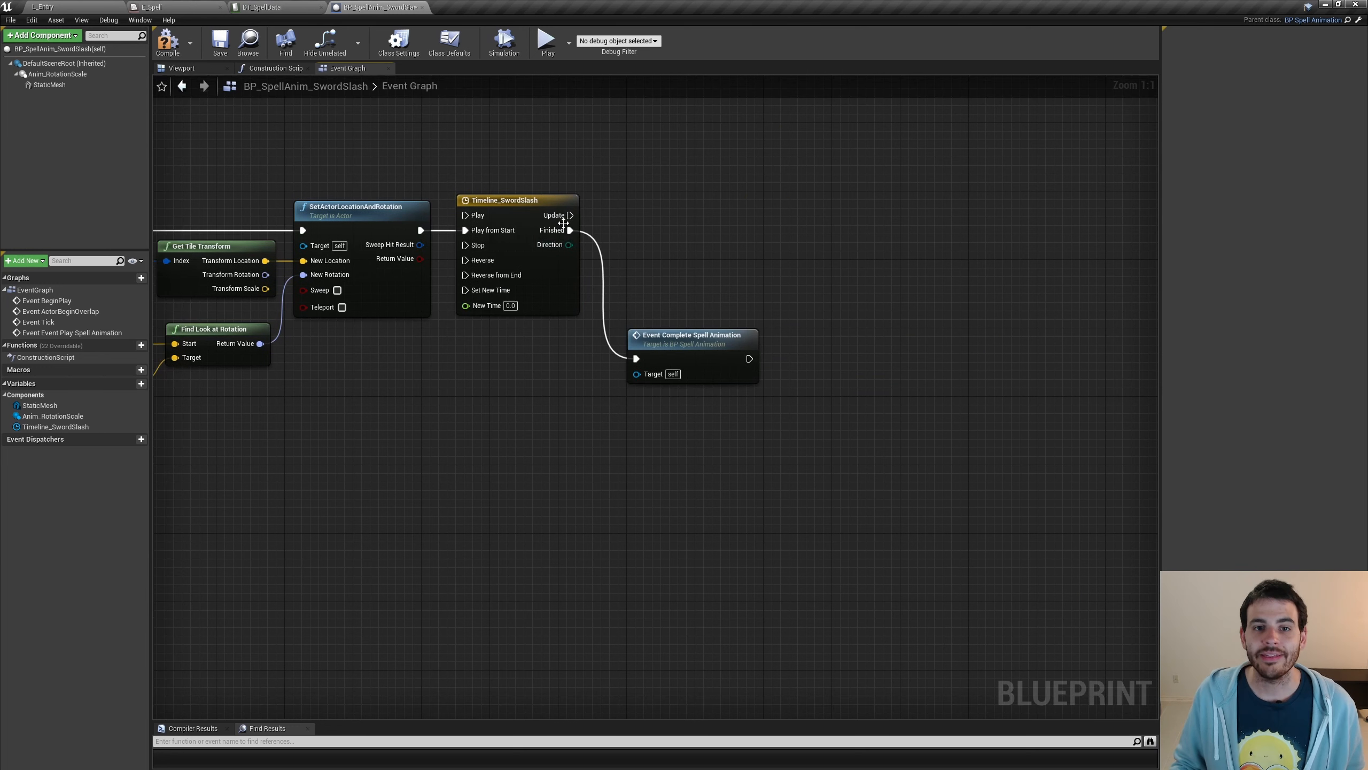
Chain SetRelativeRotation and Set Relative Scale 3D nodes to the timeline's Update output, both targeting Anim_RotationScale.
drag(569, 215, 639, 194)
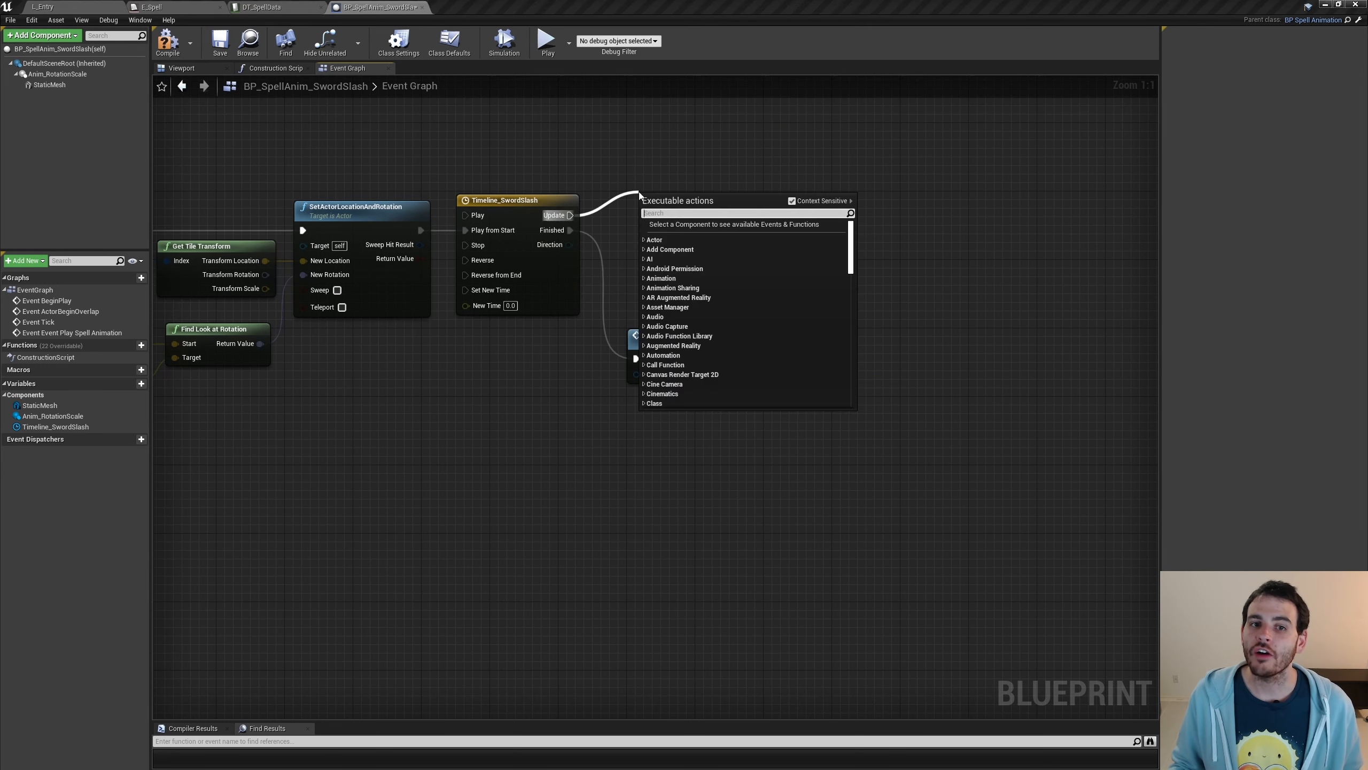
key(Escape)
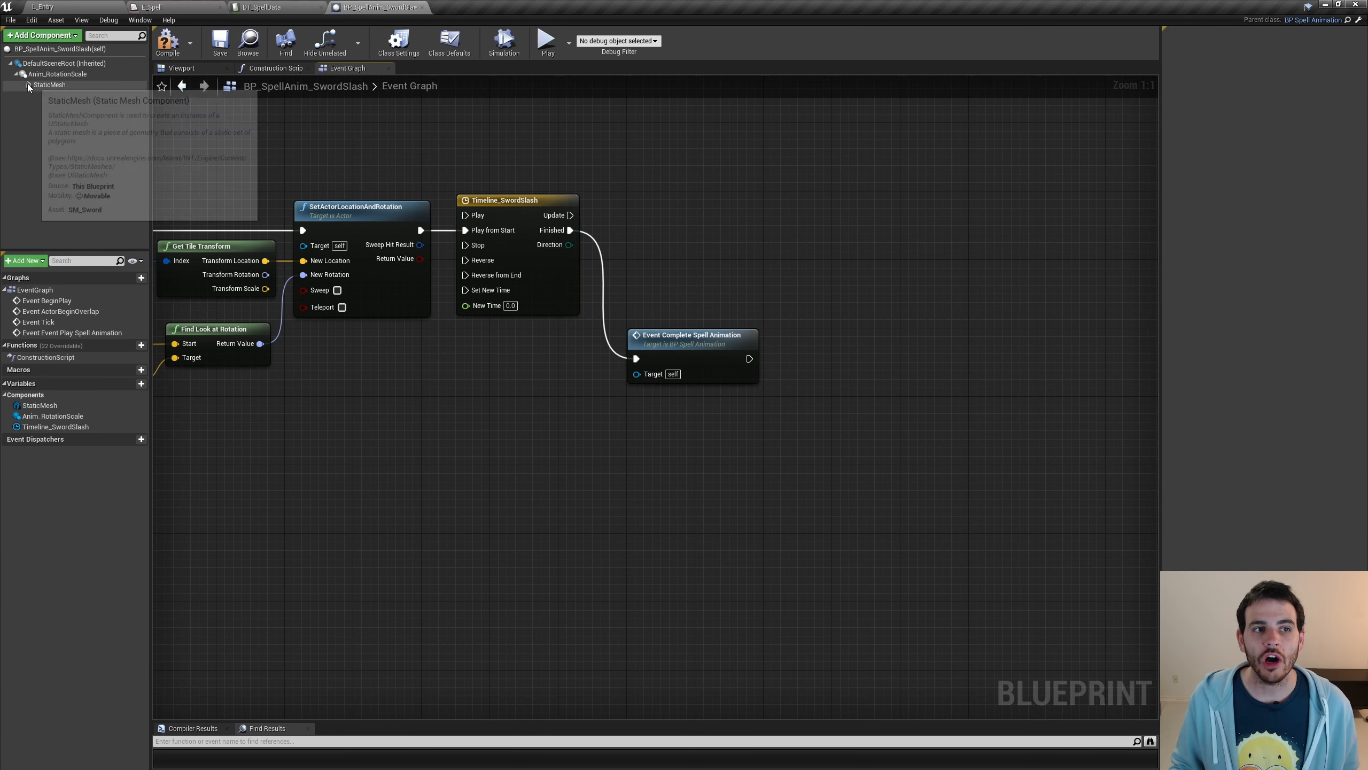
click(74, 75)
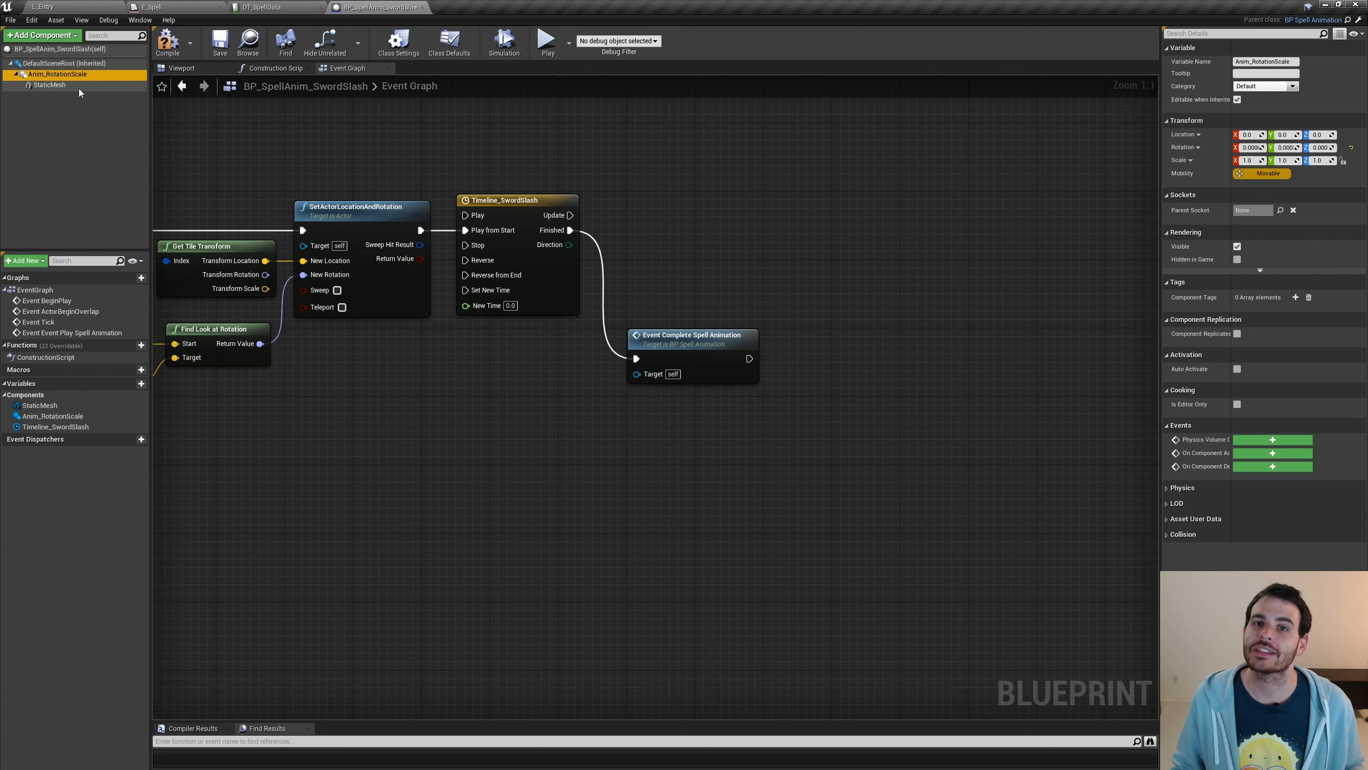
click(880, 422)
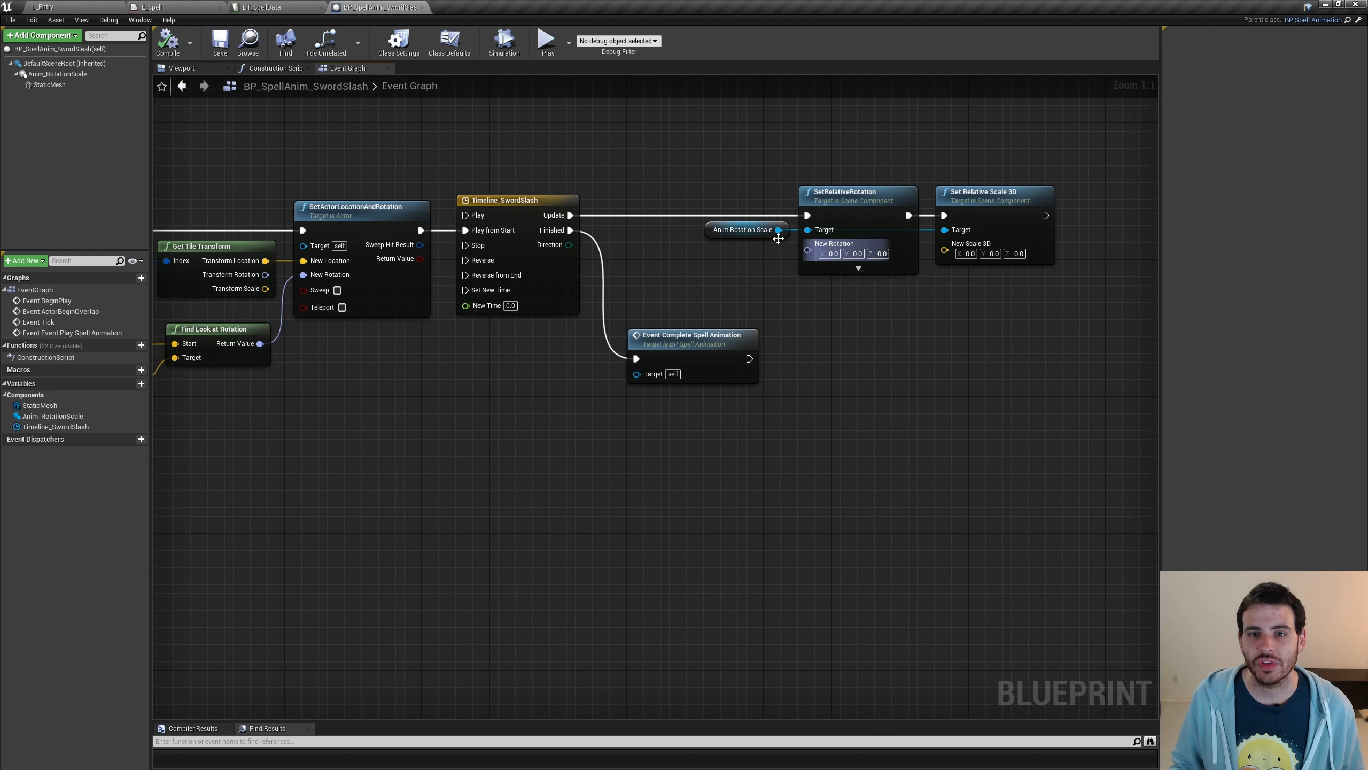
Try rotating Anim_RotationScale about its Y axis to check the slash direction and undo the rotation.
click(181, 68)
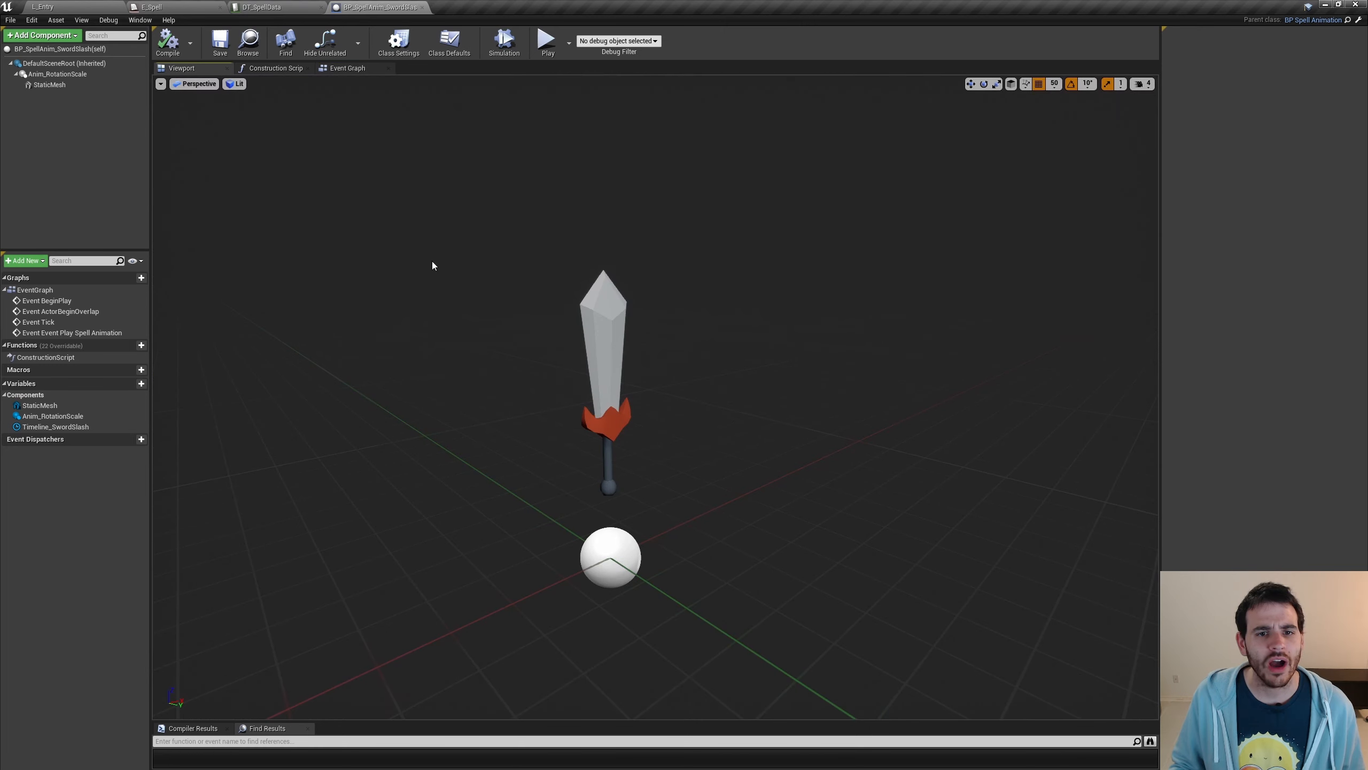
click(57, 74)
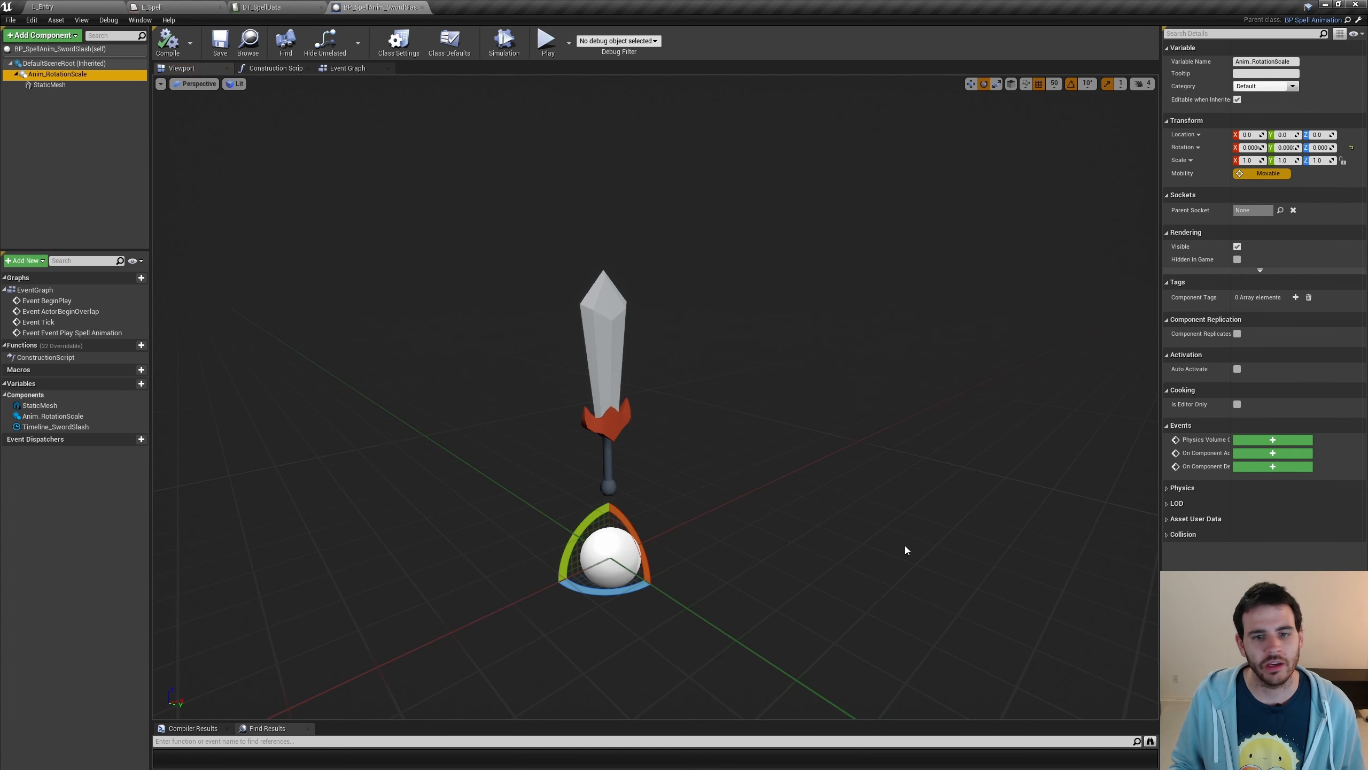
drag(580, 552, 644, 565)
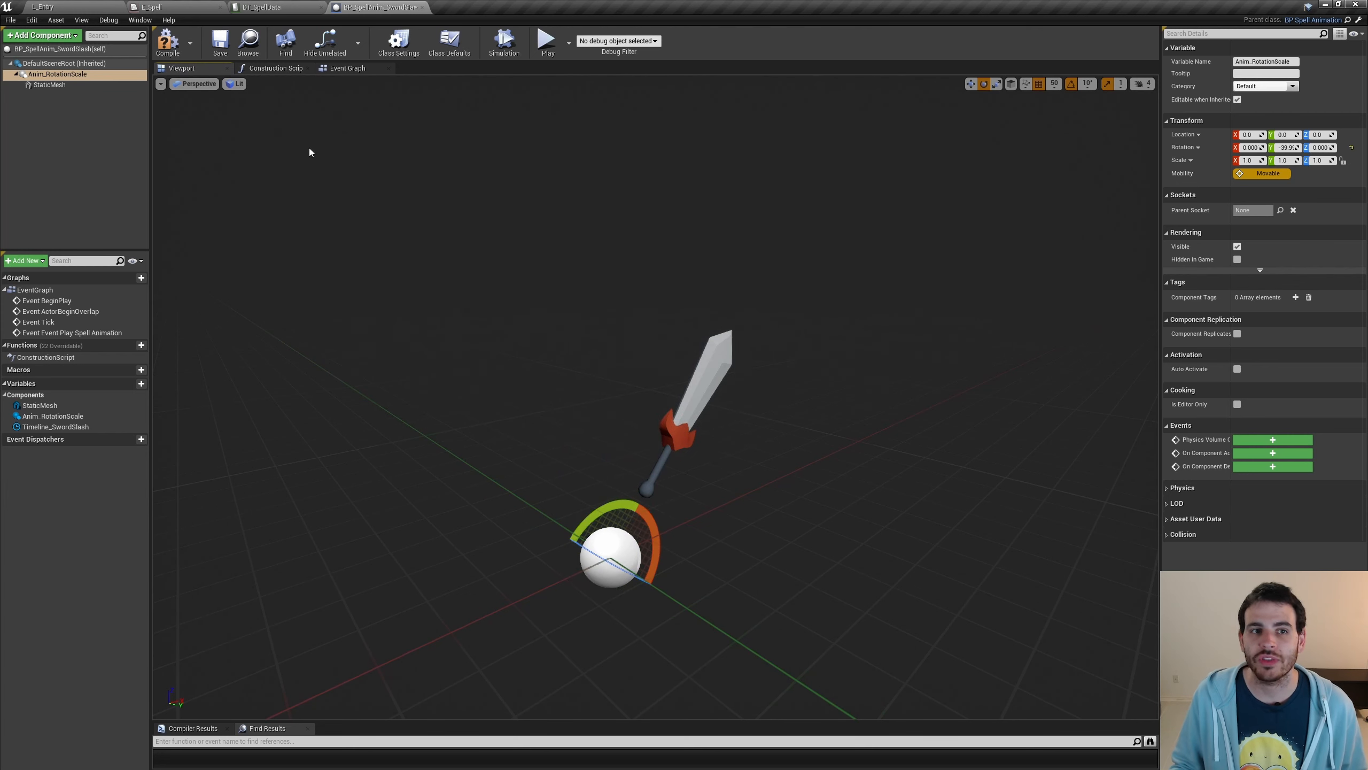
key(ctrl+z)
Split the New Rotation pin of the SetRelativeRotation node into separate roll, pitch and yaw inputs.
click(360, 69)
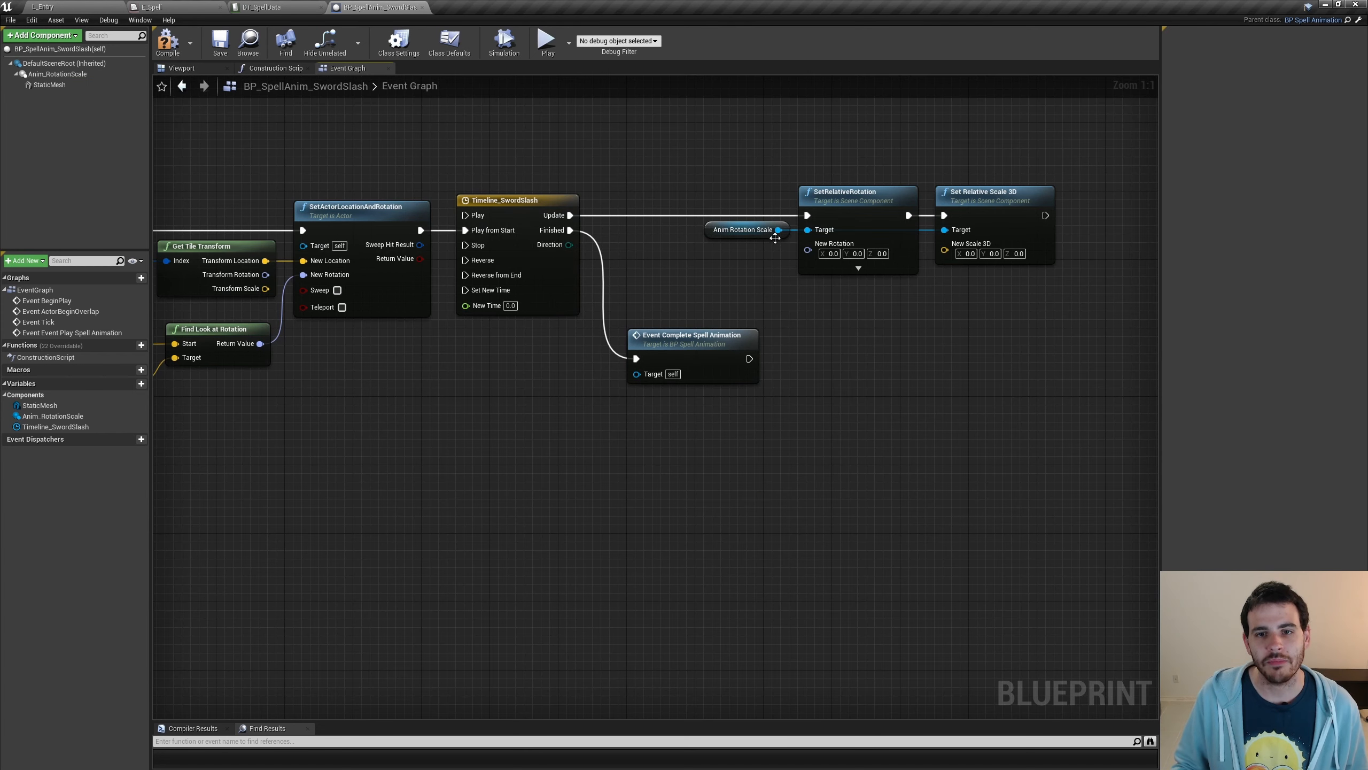
right_click(813, 262)
click(843, 279)
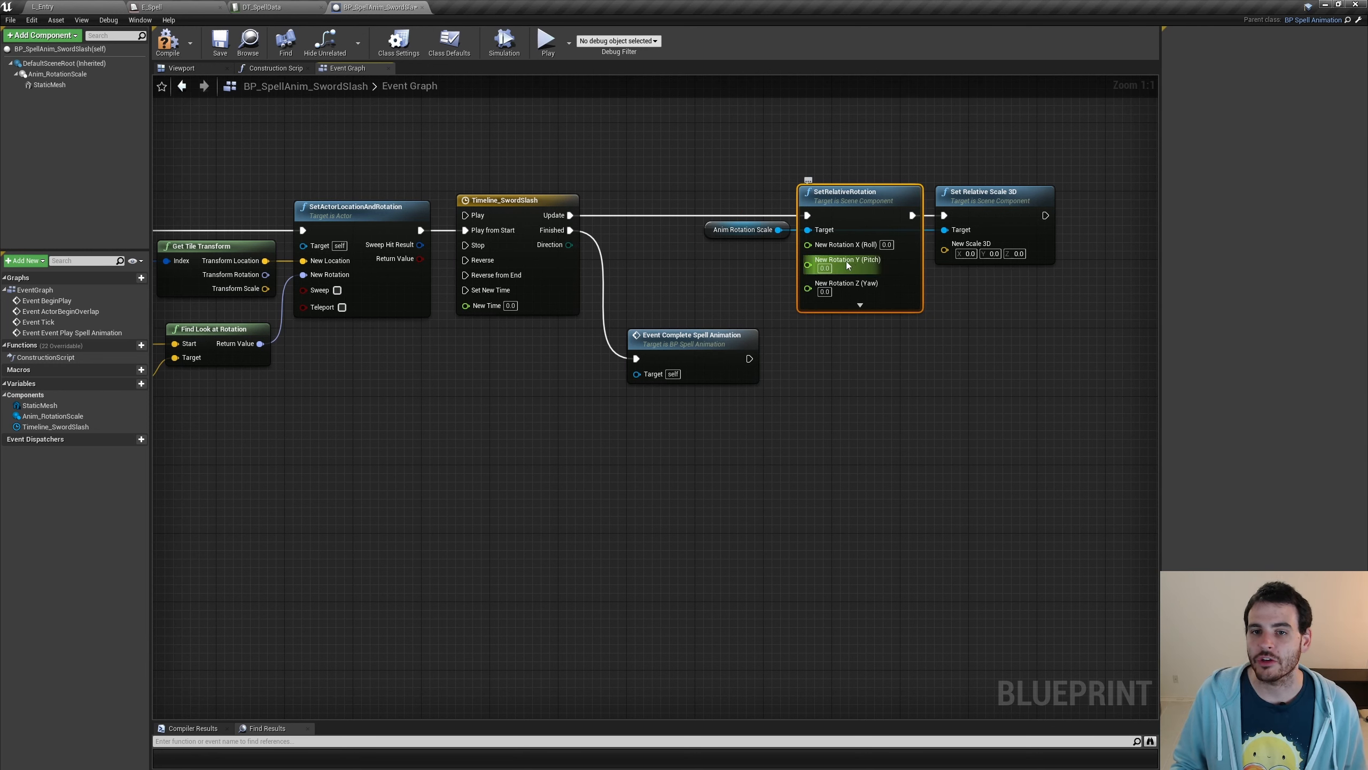
Open Timeline_SwordSlash, add a float track named RotationY and set the timeline length to 0.50.
click(552, 294)
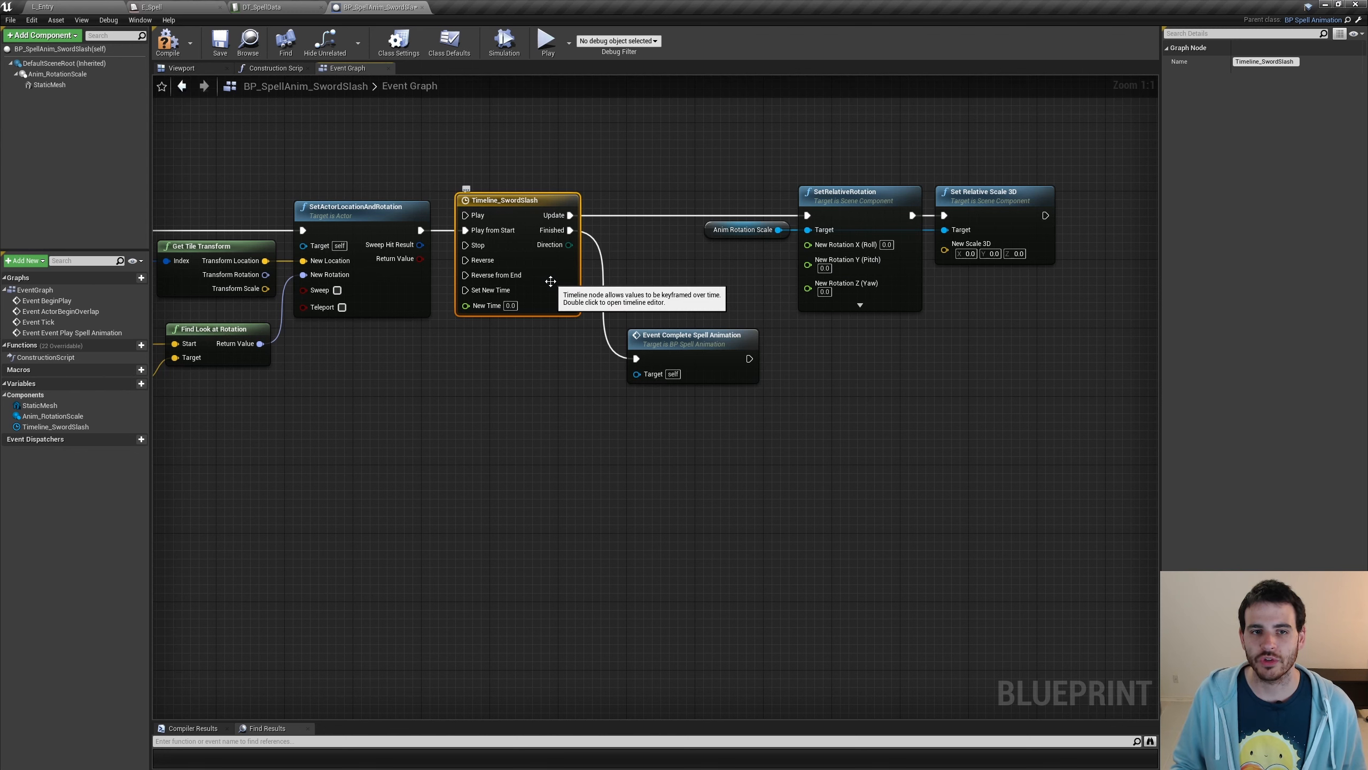
double_click(552, 281)
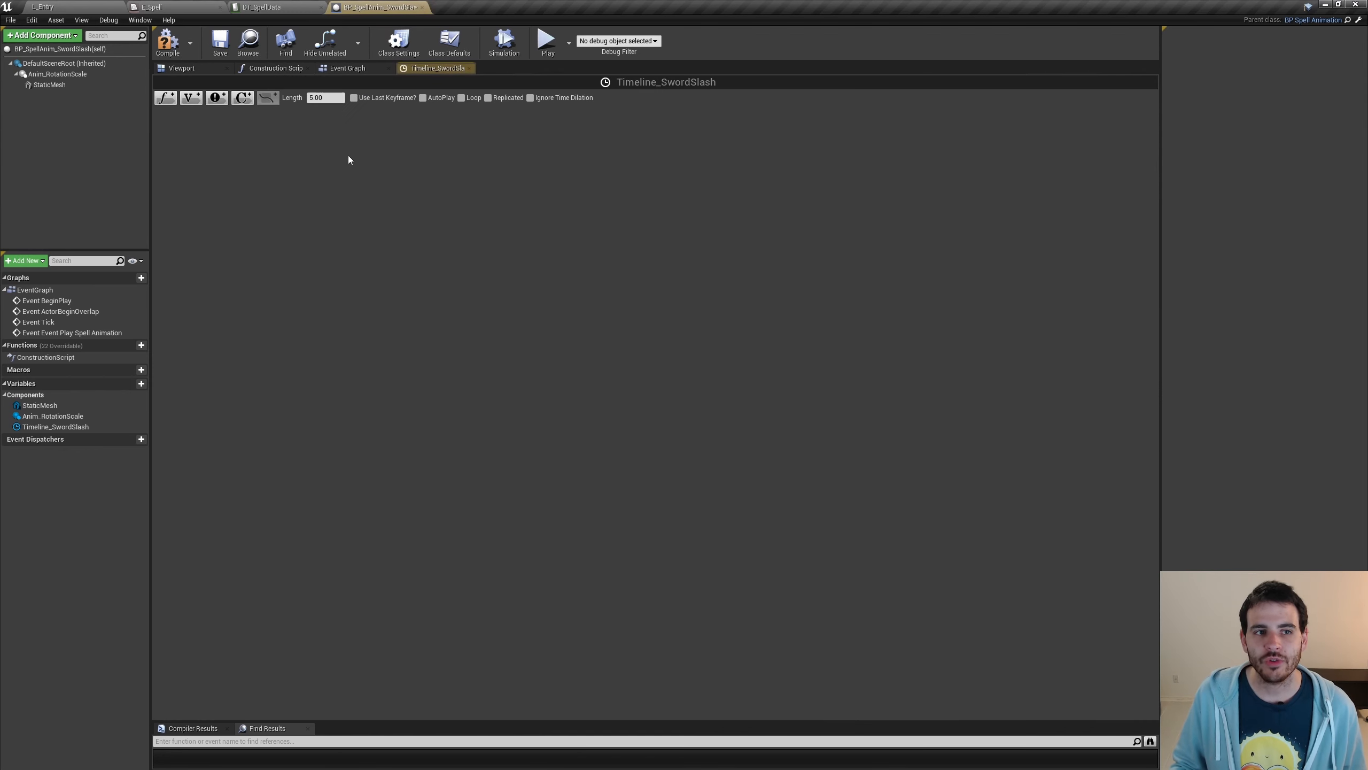
click(165, 98)
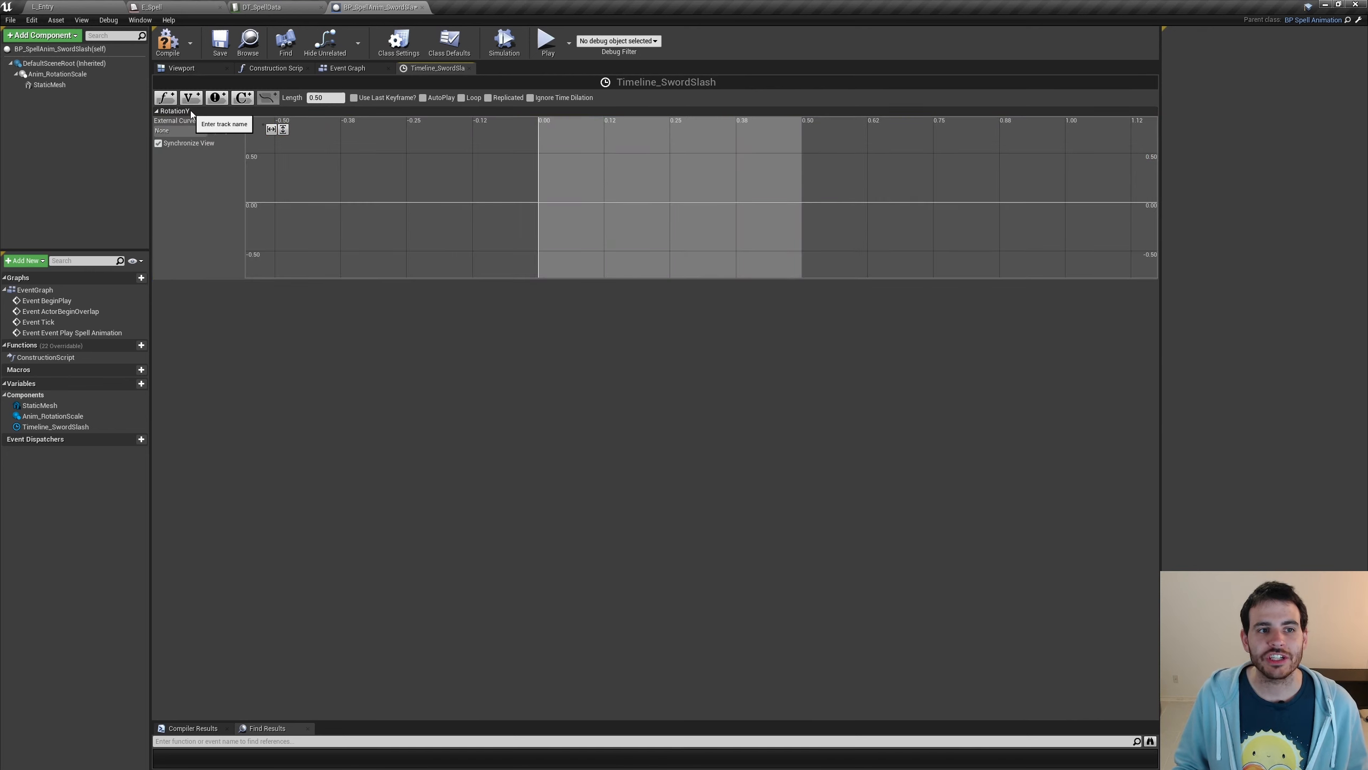
click(332, 98)
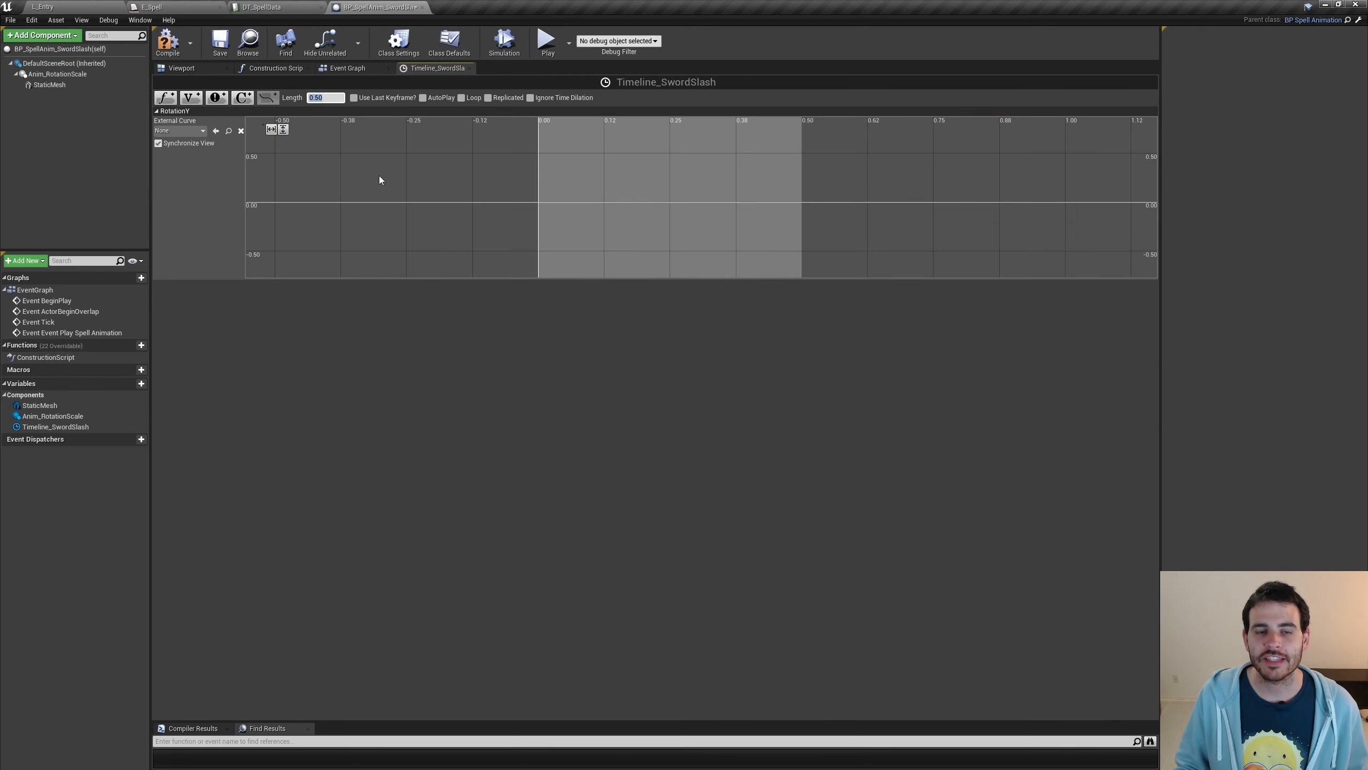
click(350, 172)
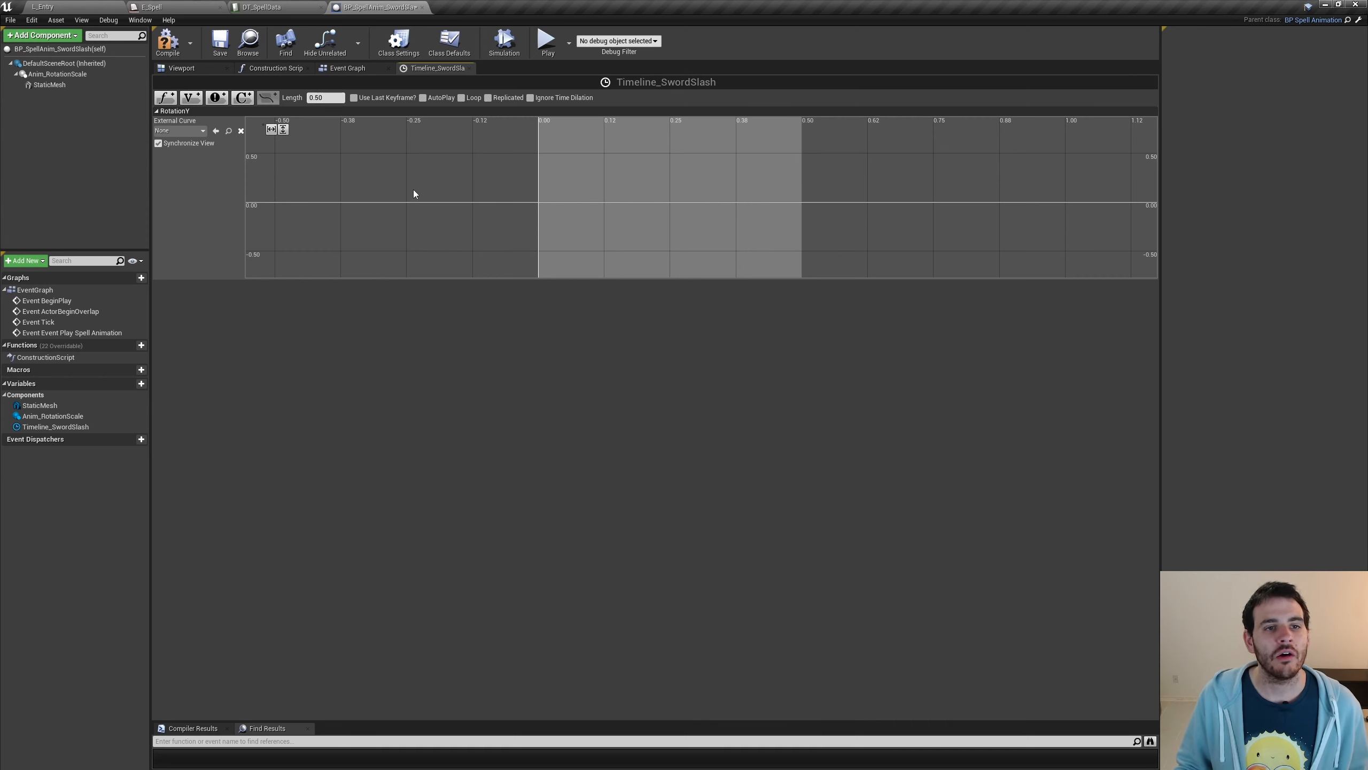
Add two keys to the RotationY curve at about 0.02 and 0.29 seconds, both at a value of about 0.22.
right_click(550, 181)
click(579, 195)
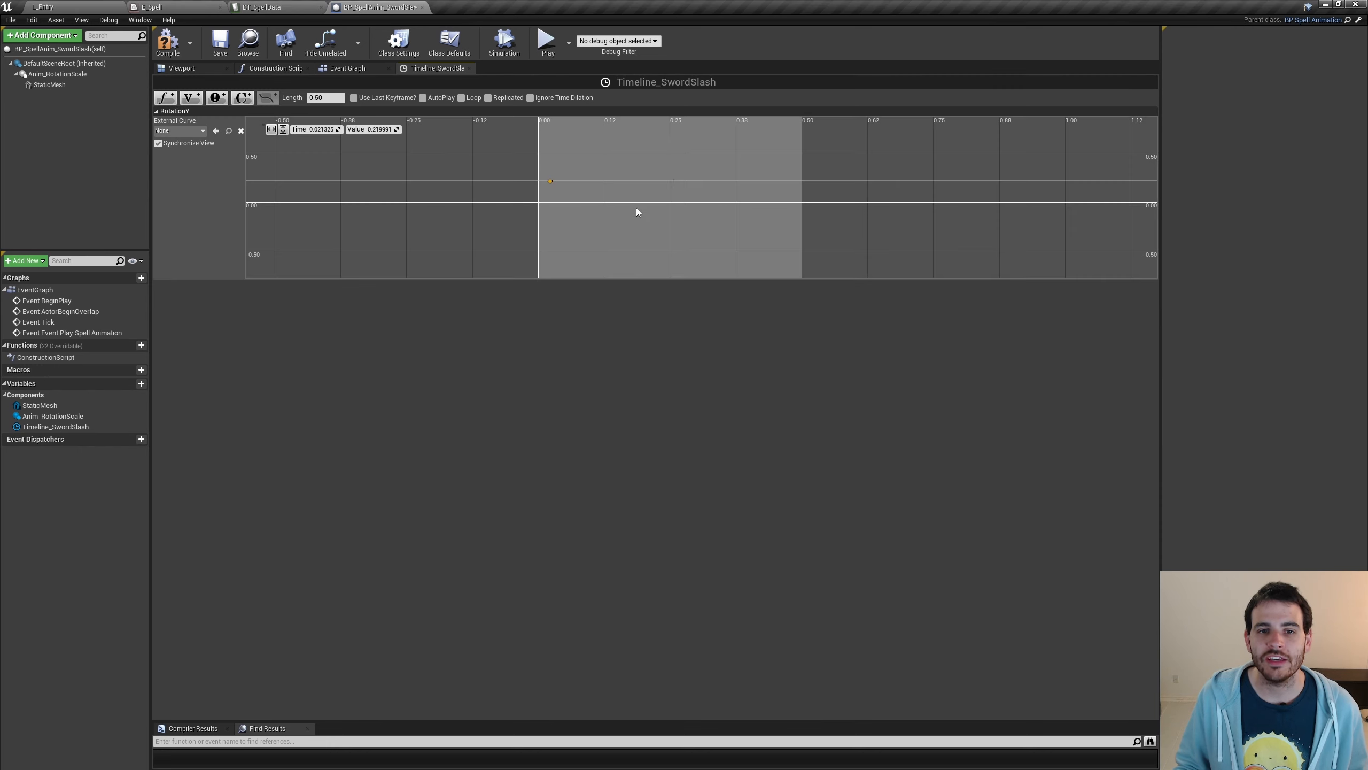
right_click(691, 181)
click(720, 197)
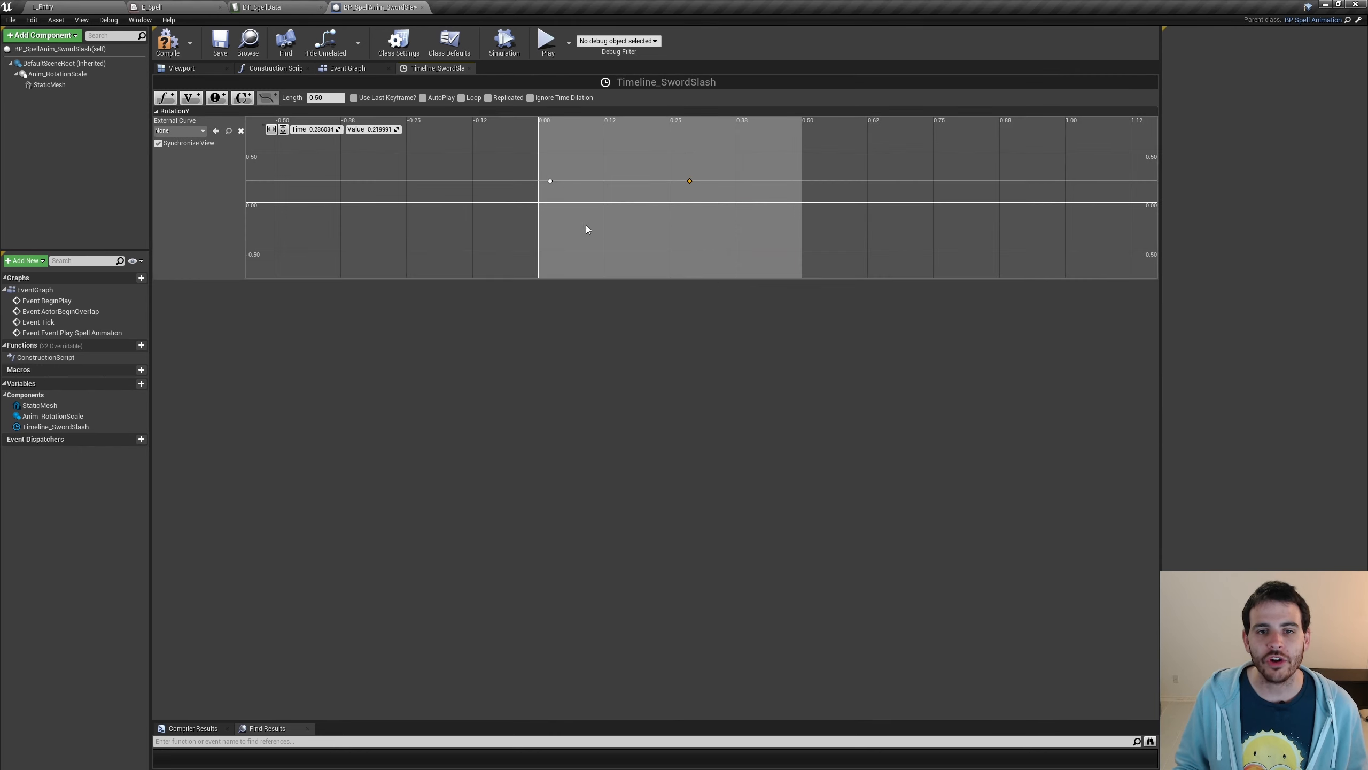
click(451, 196)
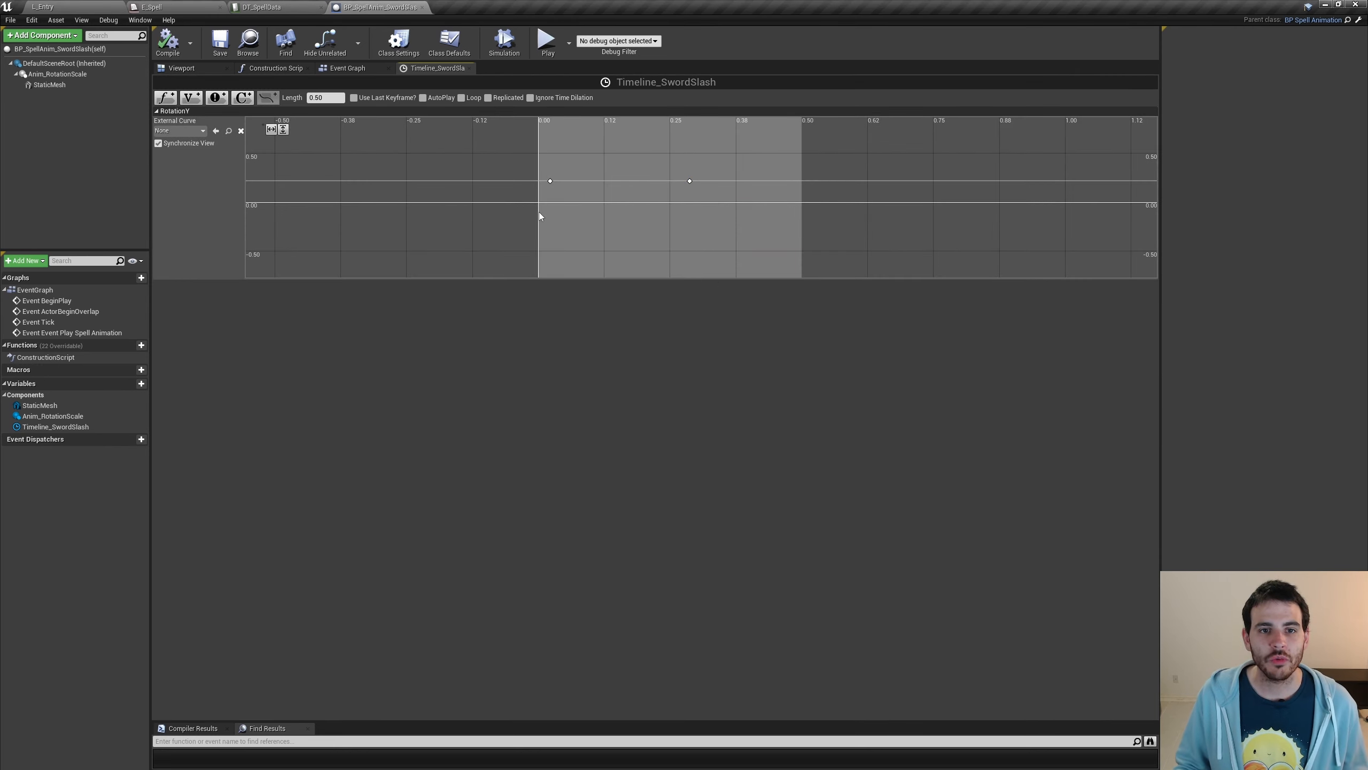
Set the first RotationY key's time to 0 and the second key's time to 0.5.
click(550, 181)
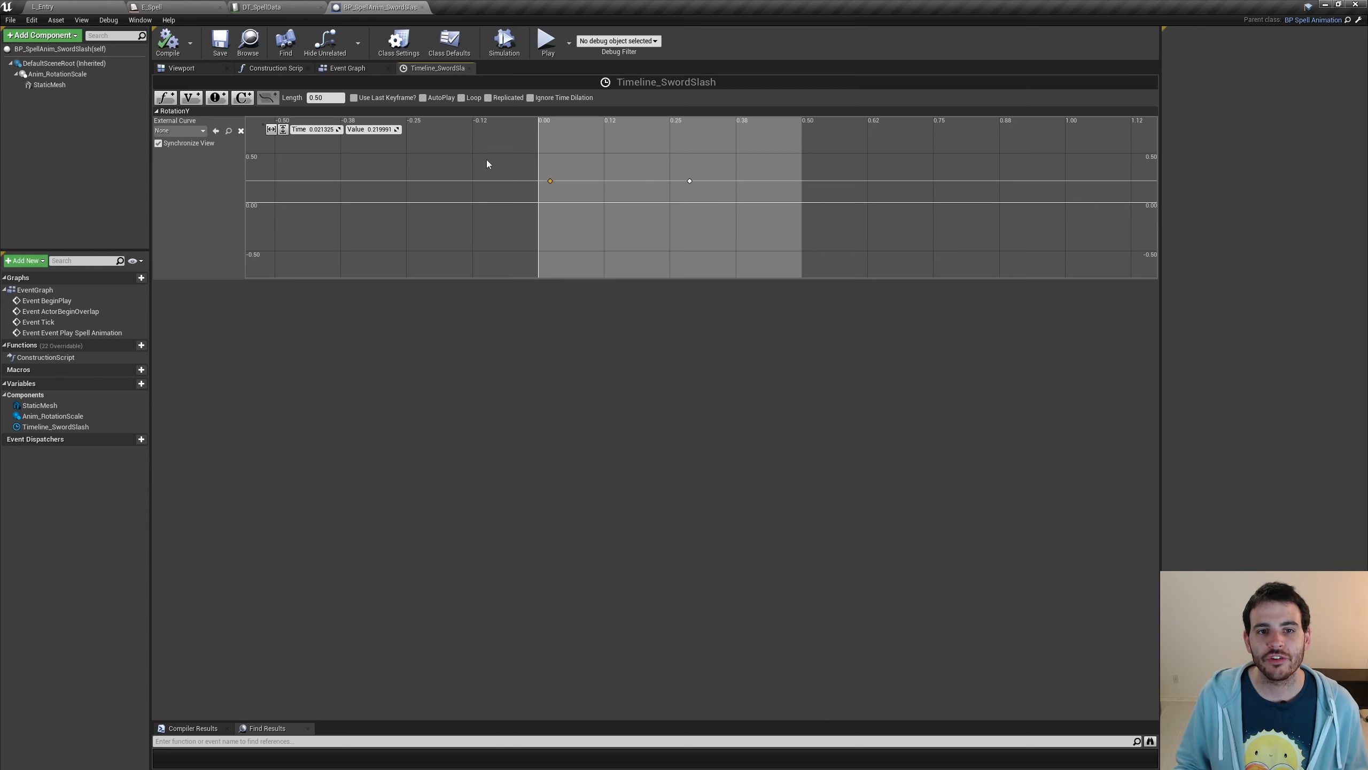
click(318, 129)
text(0)
key(Return)
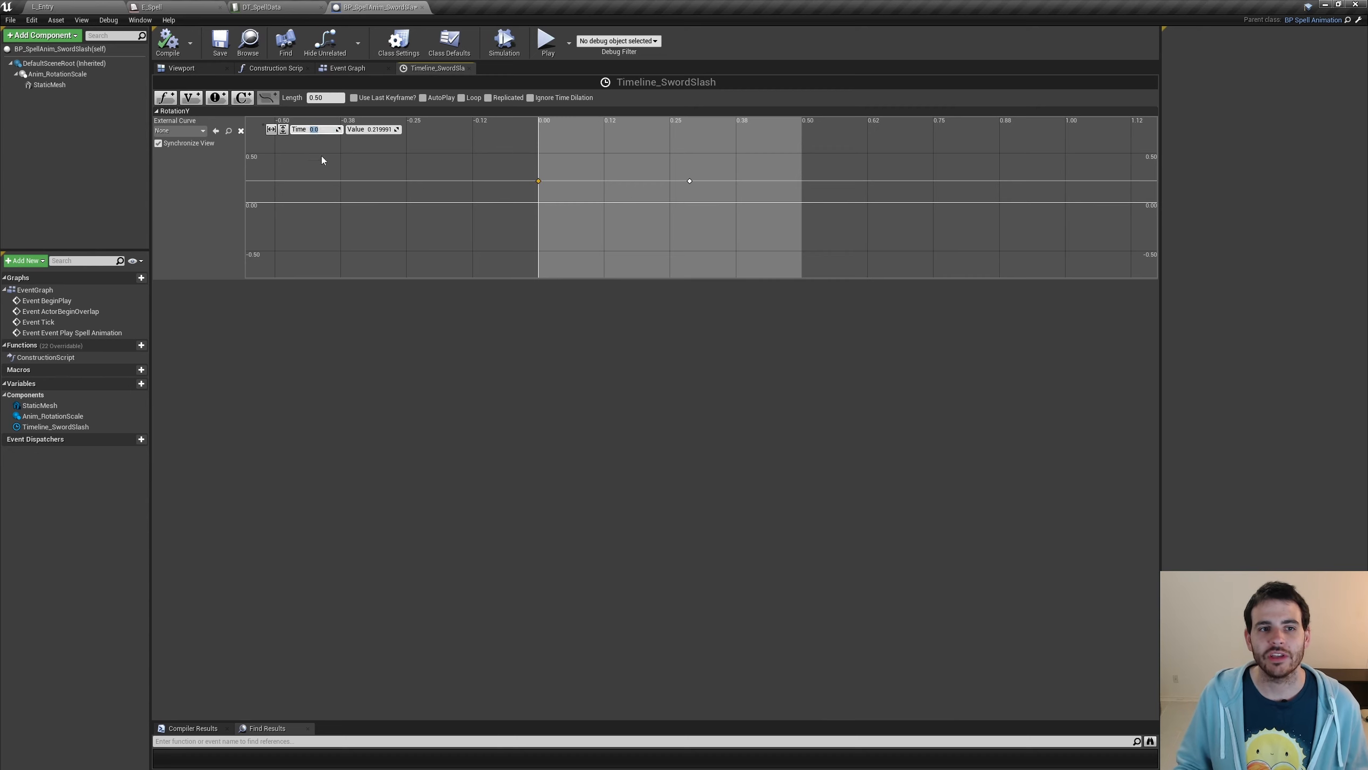
click(690, 180)
click(323, 130)
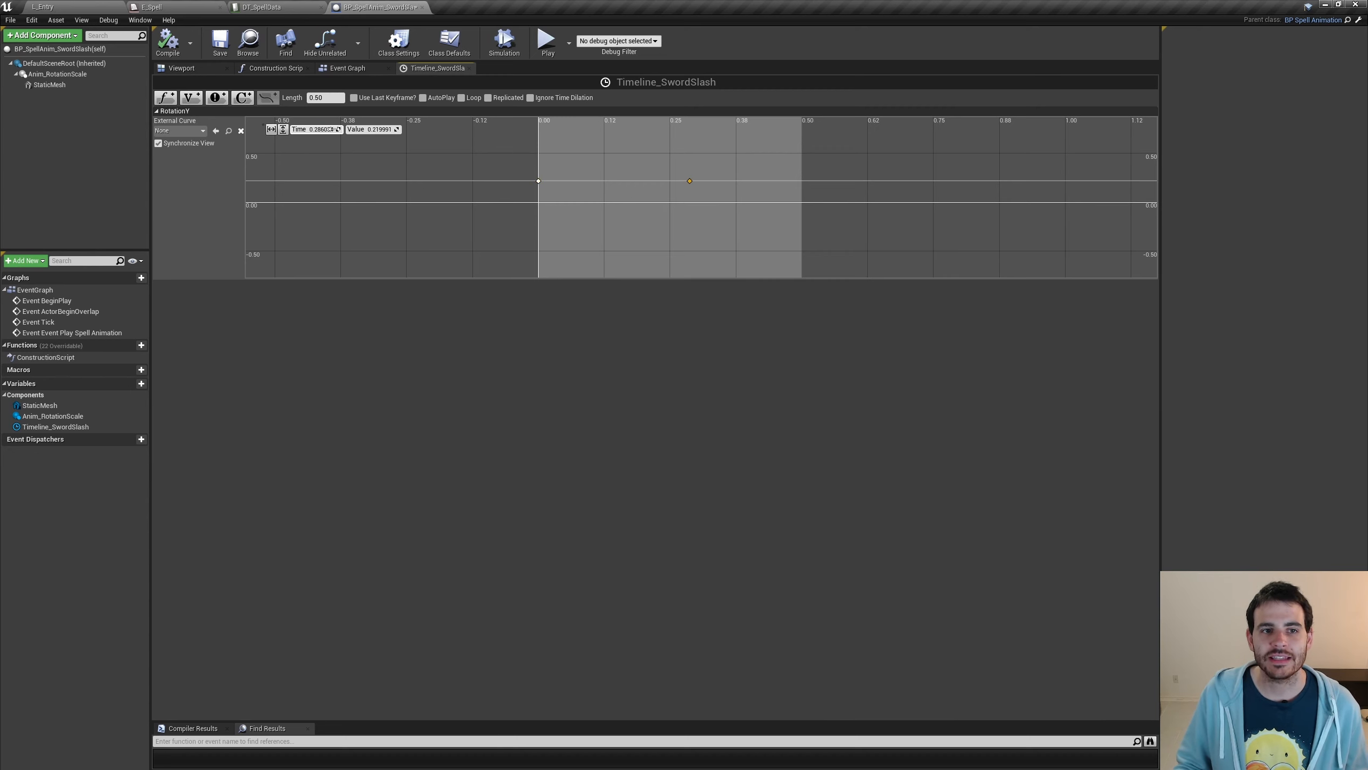
text(0.5)
key(Return)
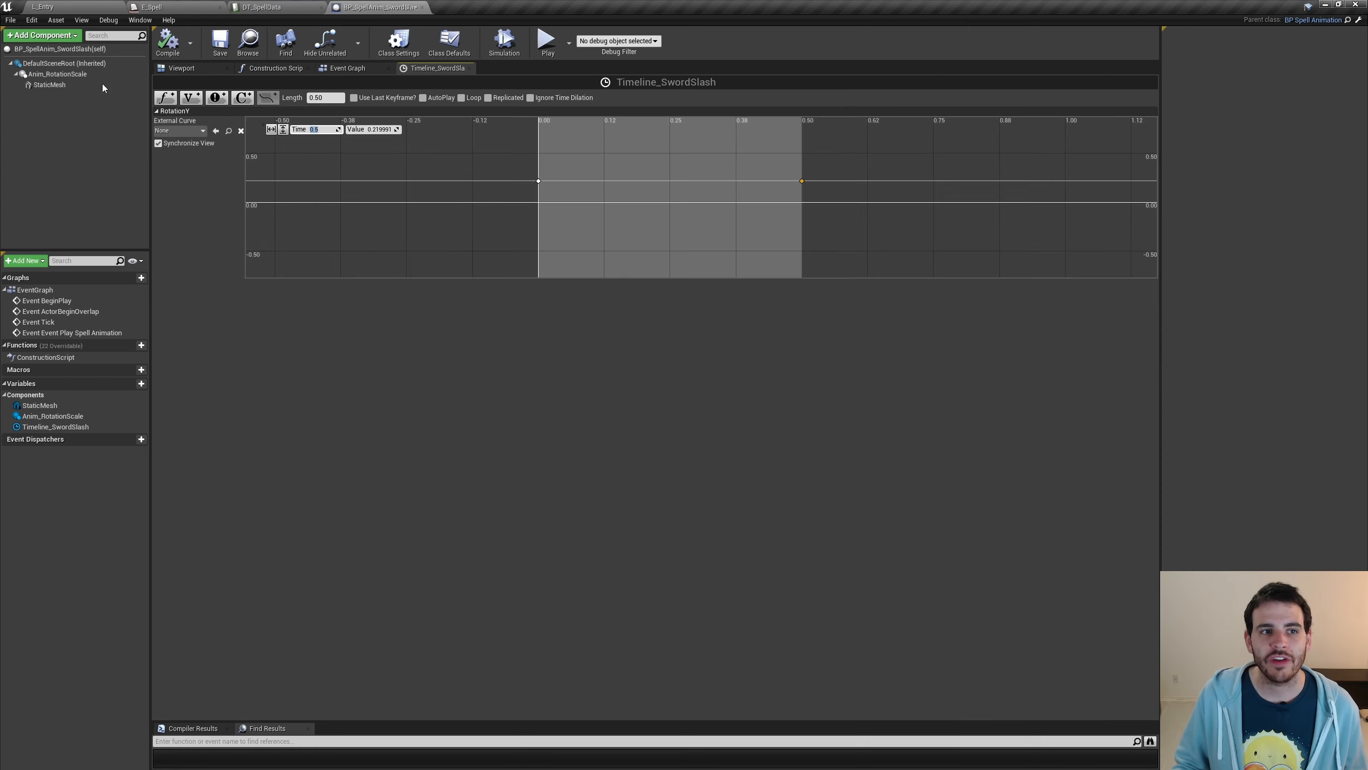
Try rotating Anim_RotationScale to -80 degrees about Y to judge the slash's end angle, and rotate it back.
click(180, 69)
click(609, 556)
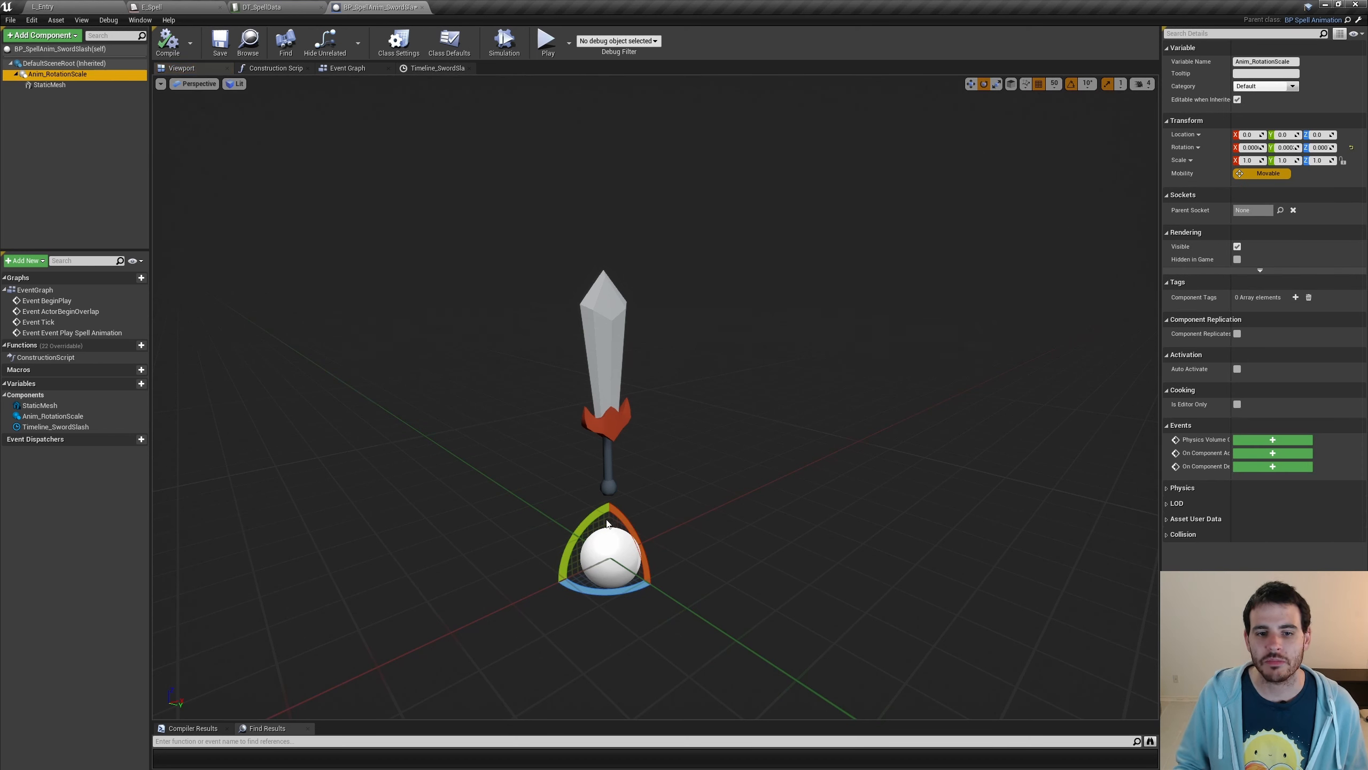
drag(581, 524, 621, 608)
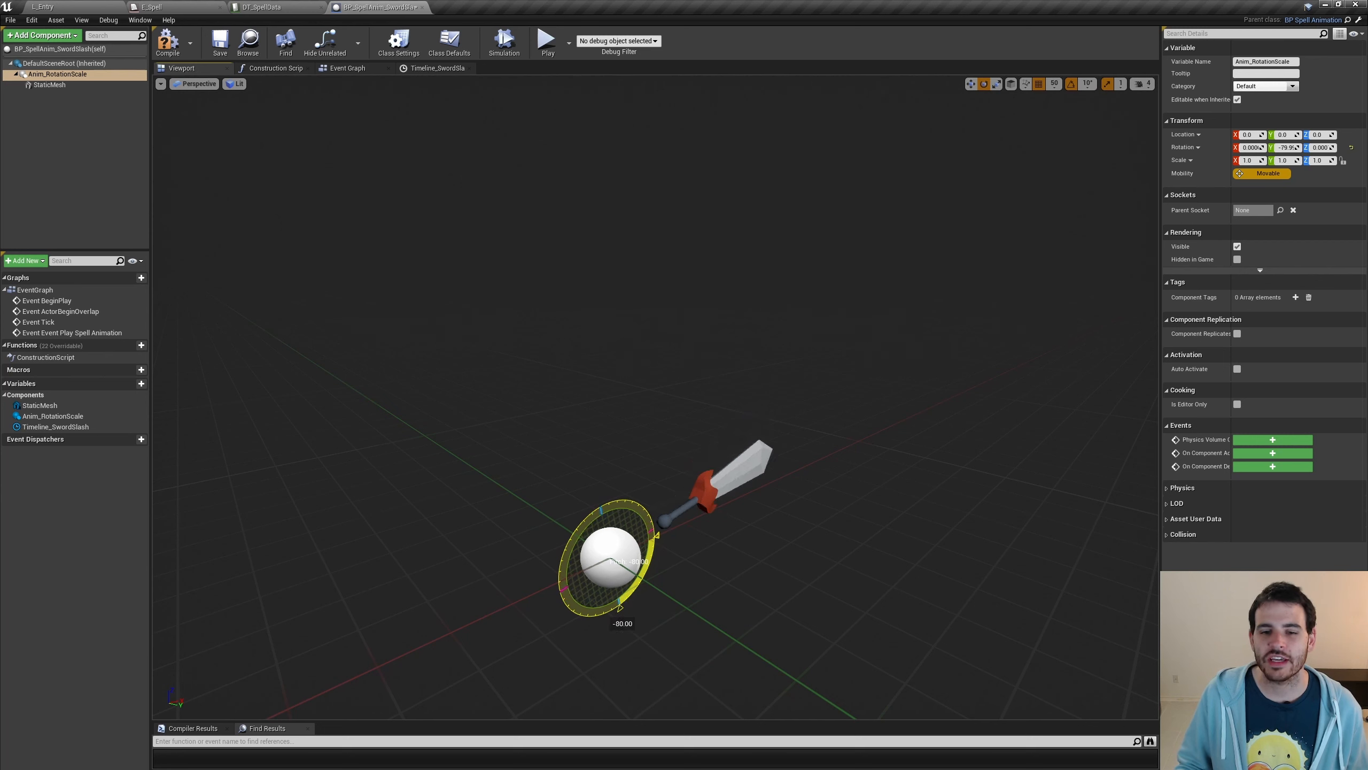
drag(620, 607, 656, 536)
Set the RotationY curve's value to 0 at the first key and -80 at the second key.
click(428, 69)
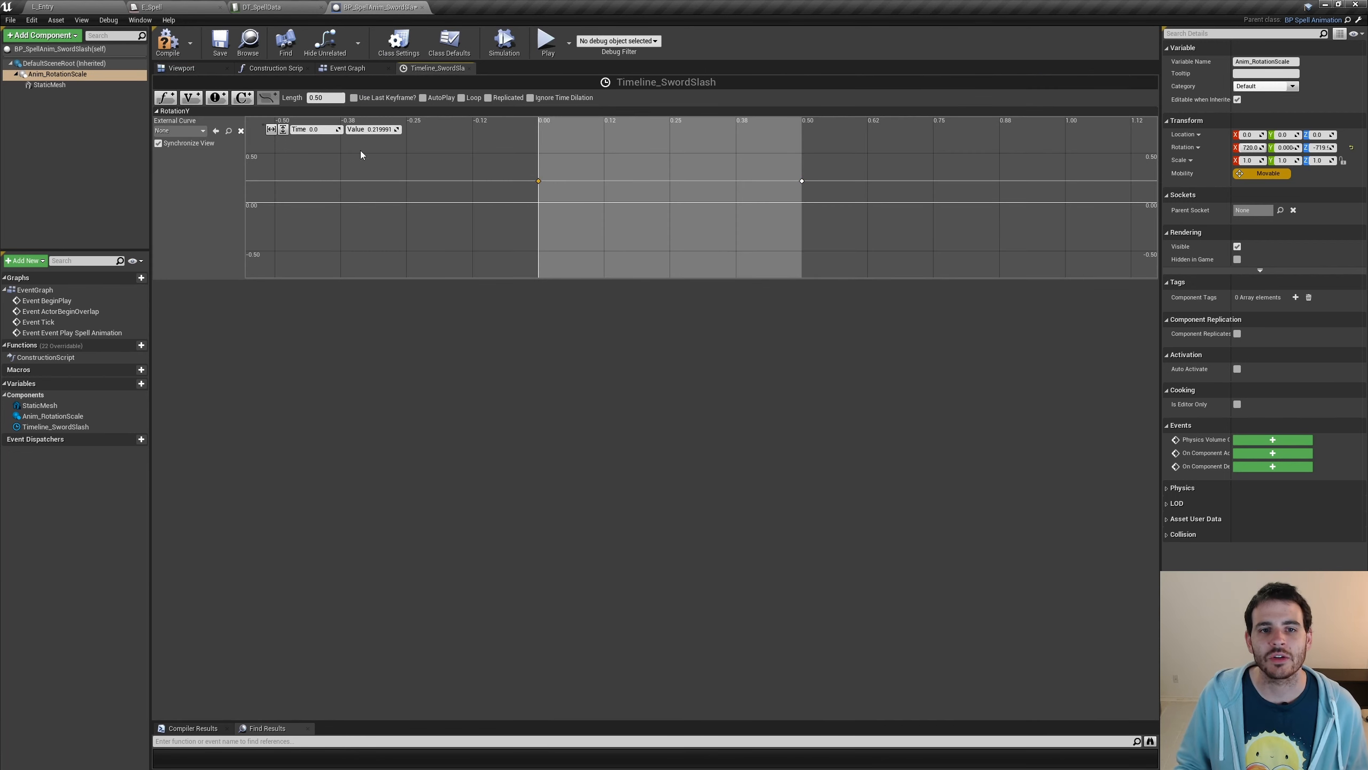
click(374, 129)
text(0)
key(Return)
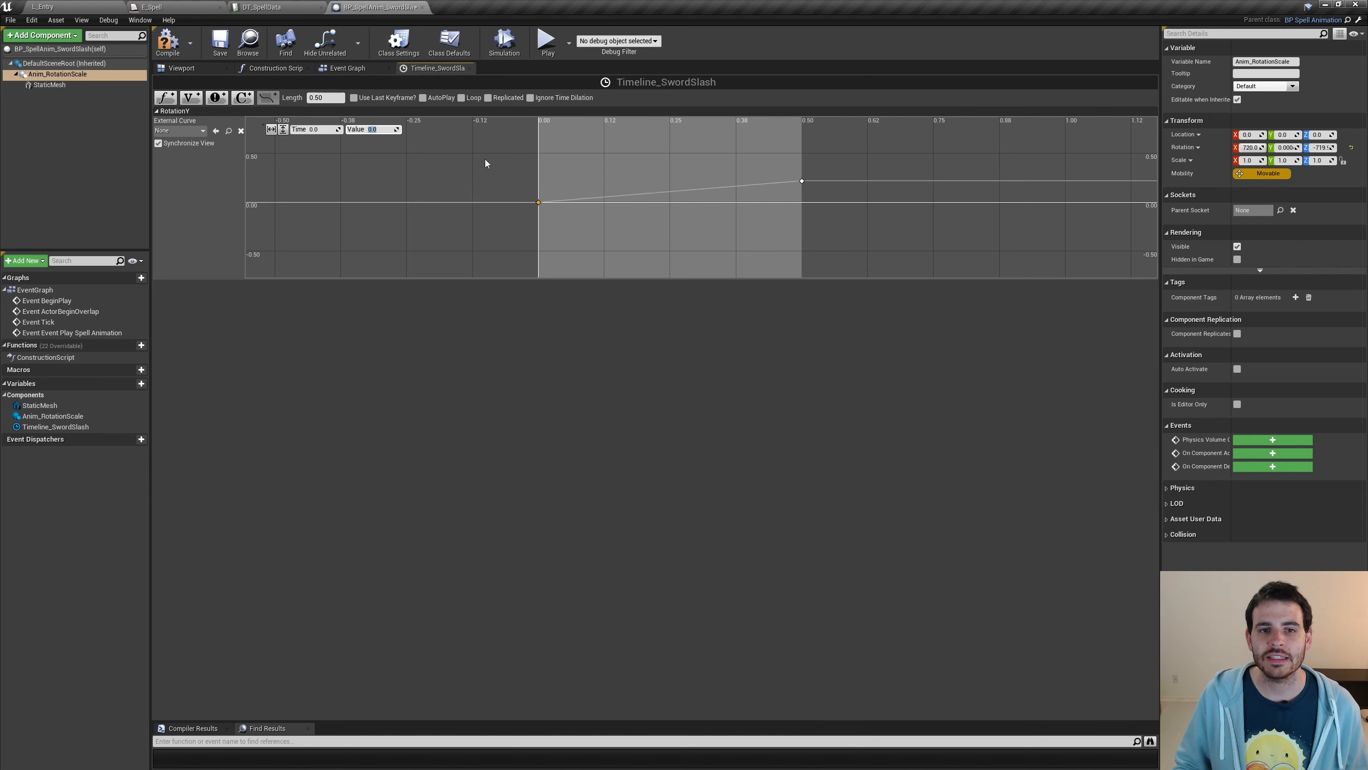
click(802, 180)
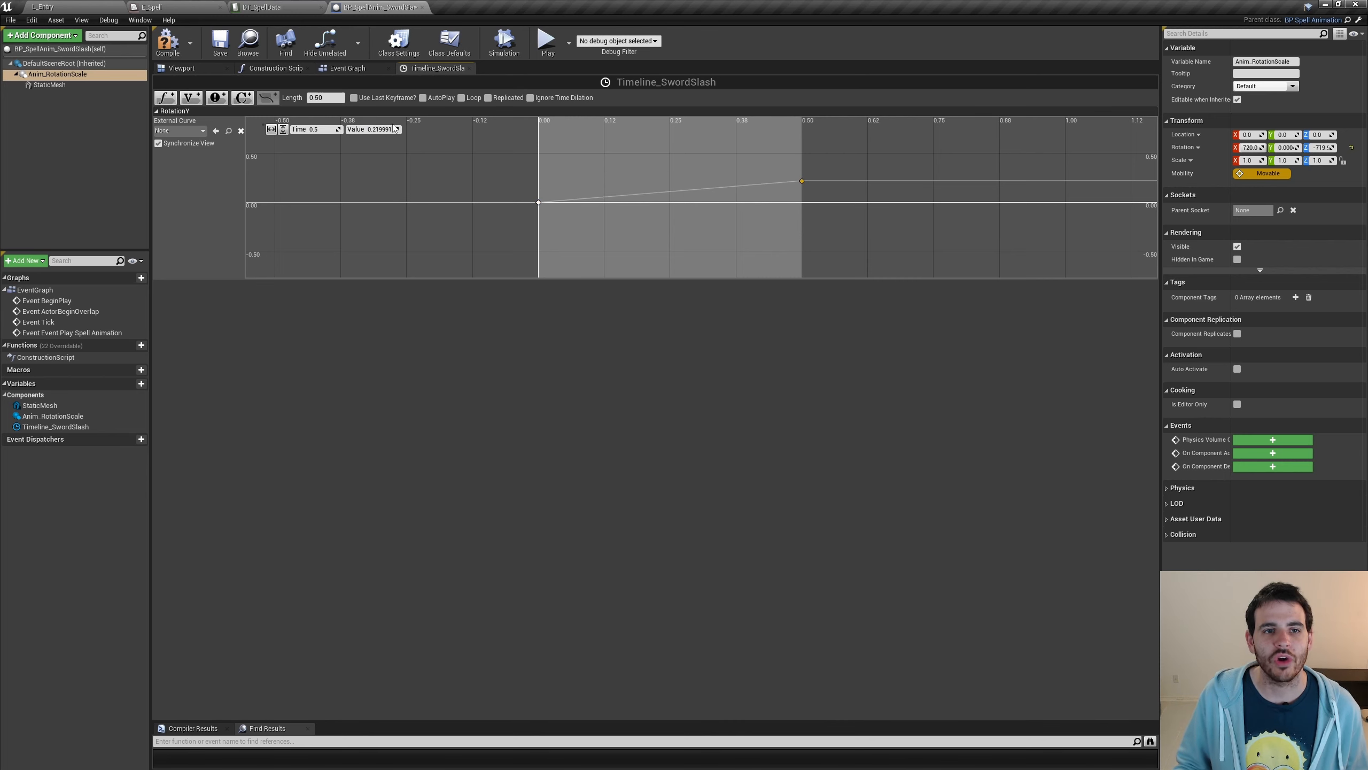
click(391, 130)
text(-80)
key(Return)
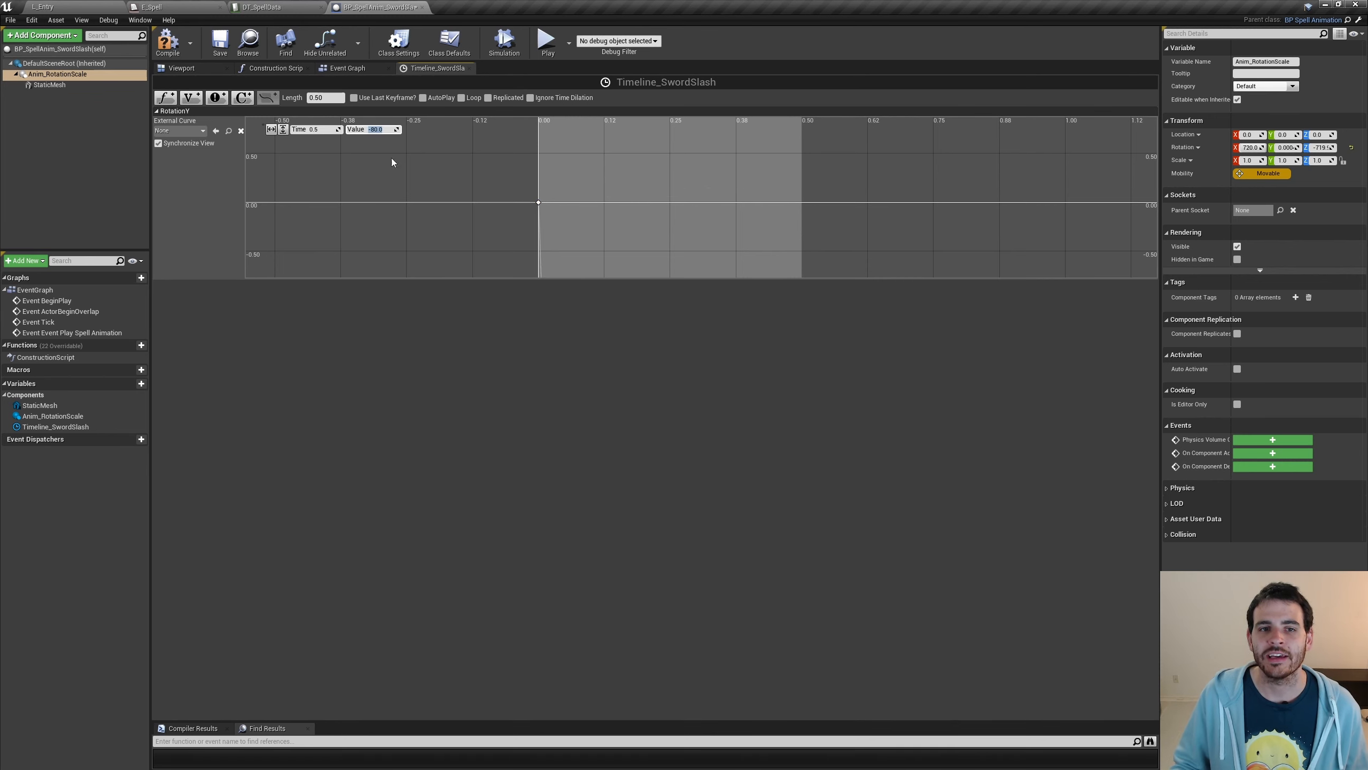
click(291, 196)
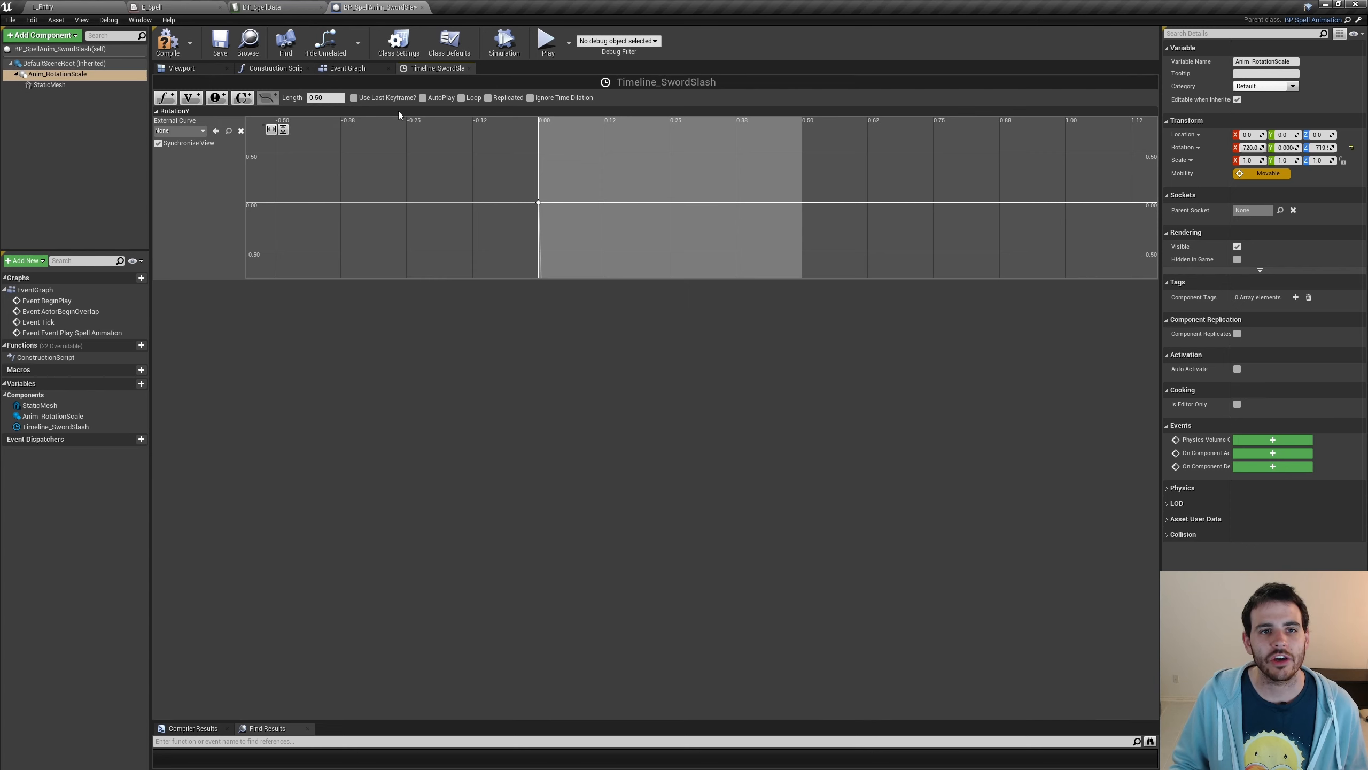
click(275, 132)
click(283, 131)
scroll(543, 173, down, 4)
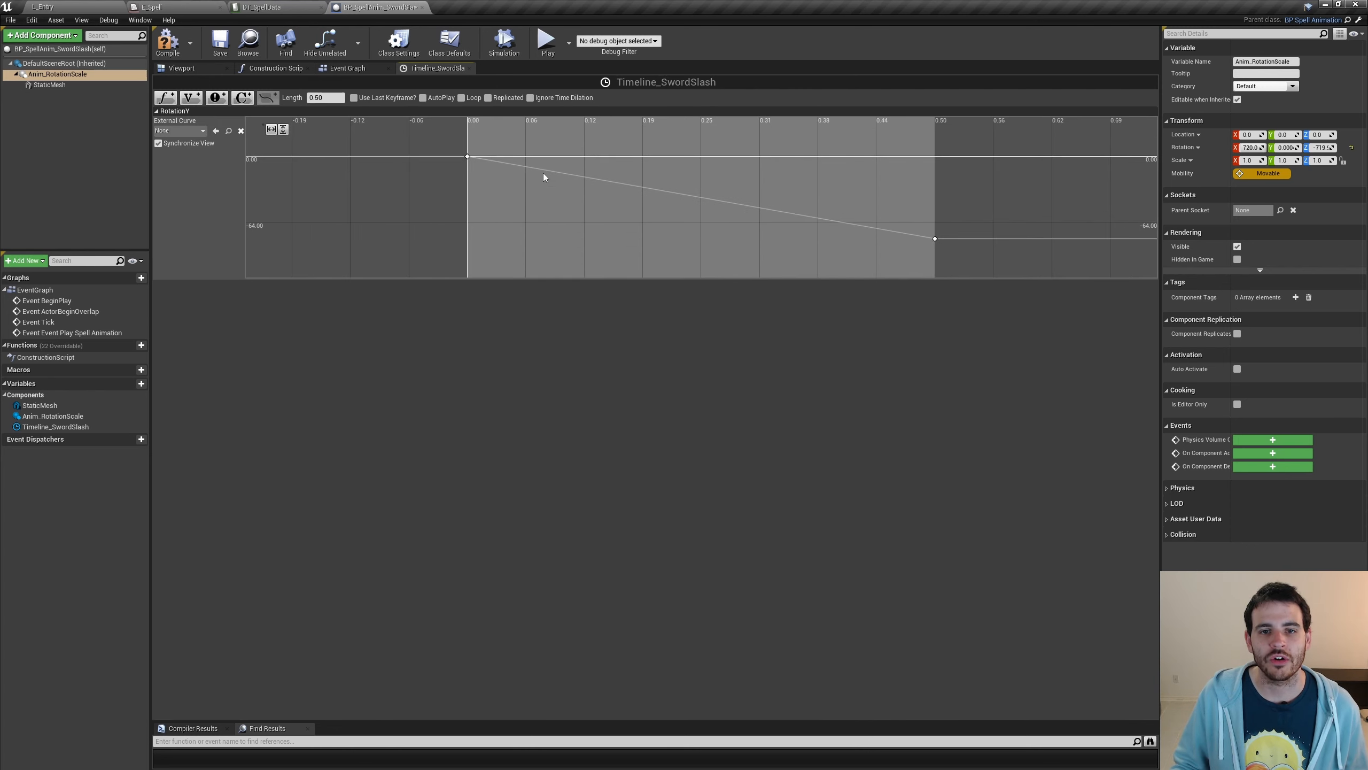
Smooth the RotationY curve by giving both of its keys automatic cubic interpolation.
right_drag(674, 195, 653, 210)
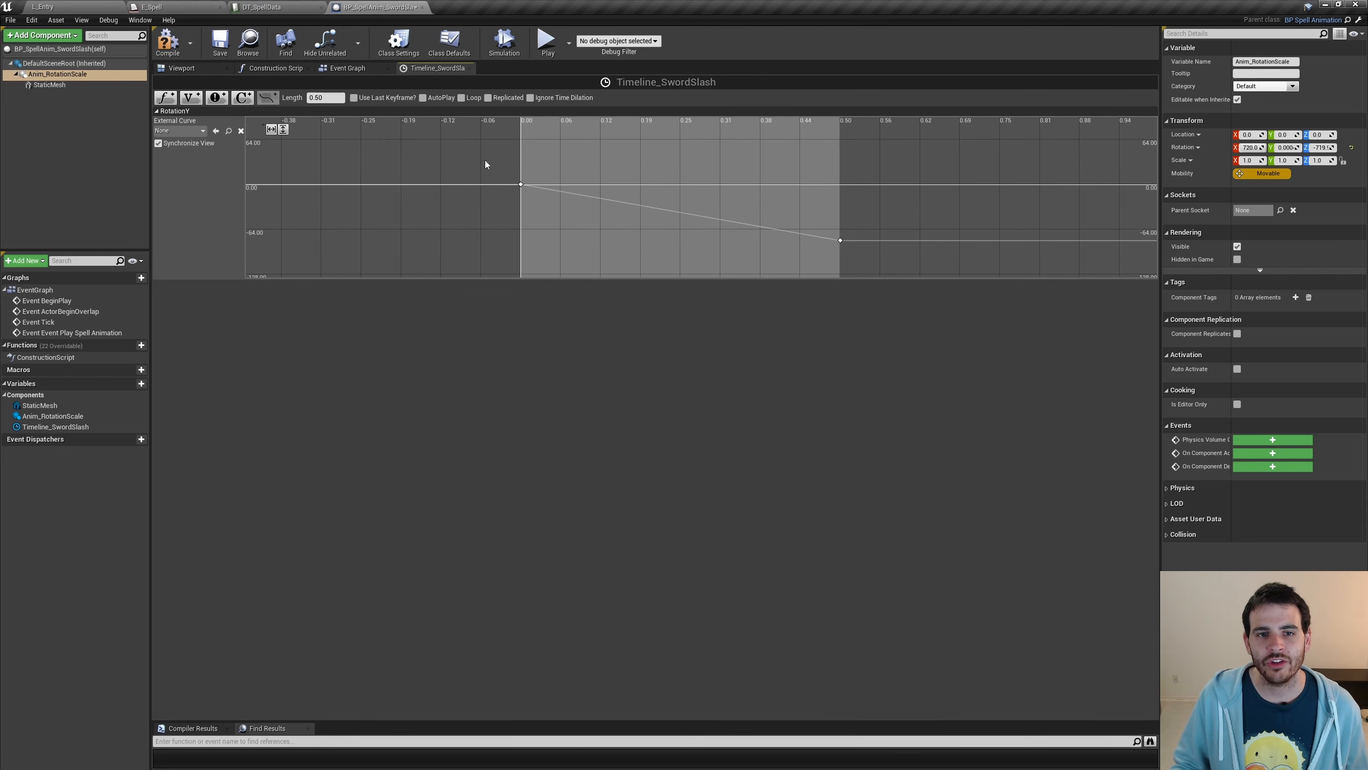
drag(485, 161, 894, 267)
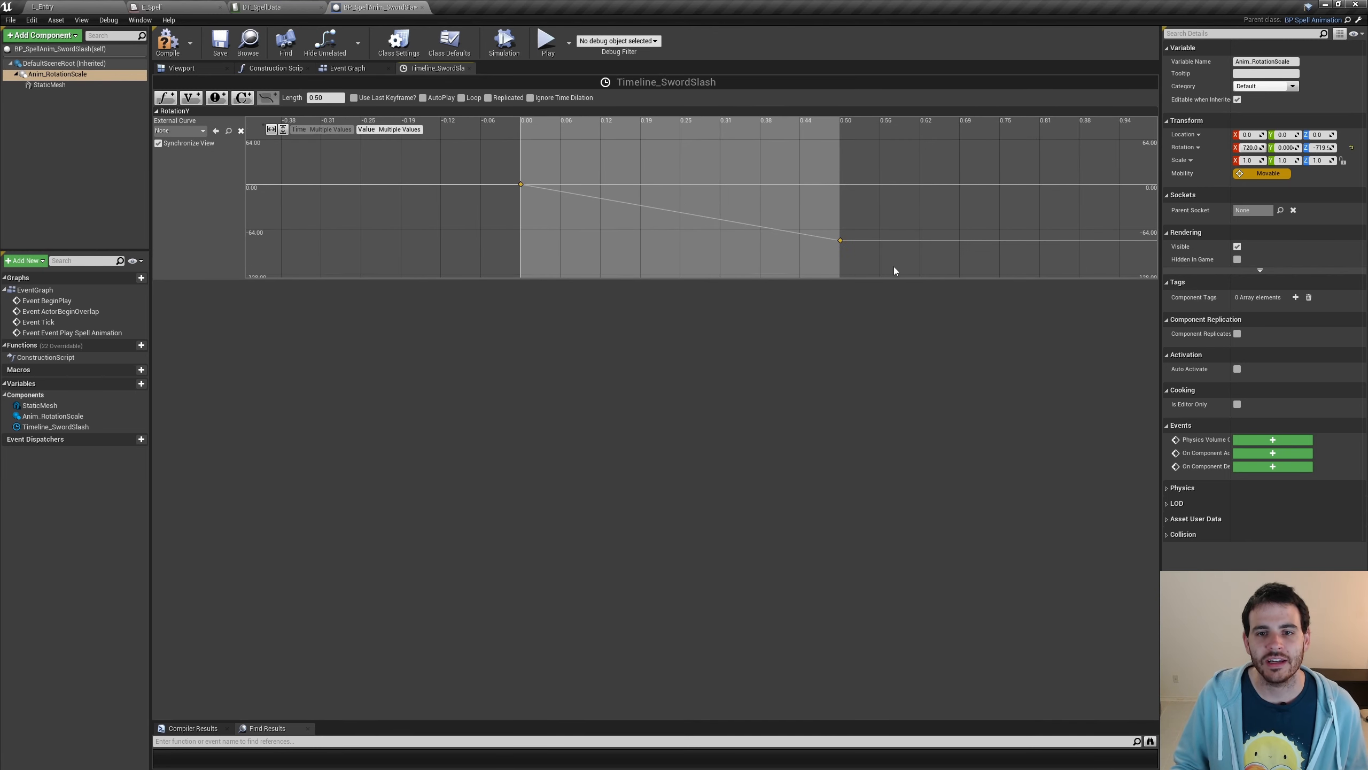
right_click(523, 187)
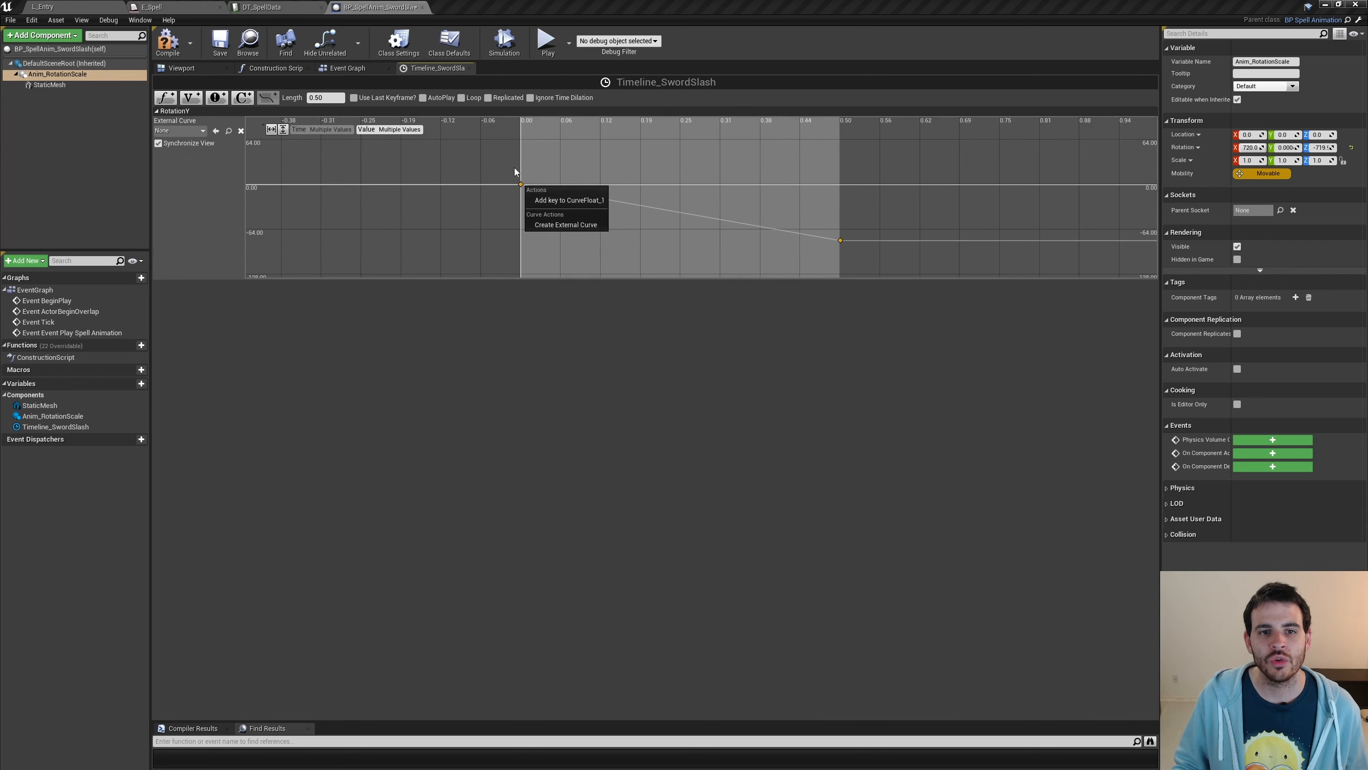
right_click(521, 184)
click(573, 190)
mouse_move(554, 188)
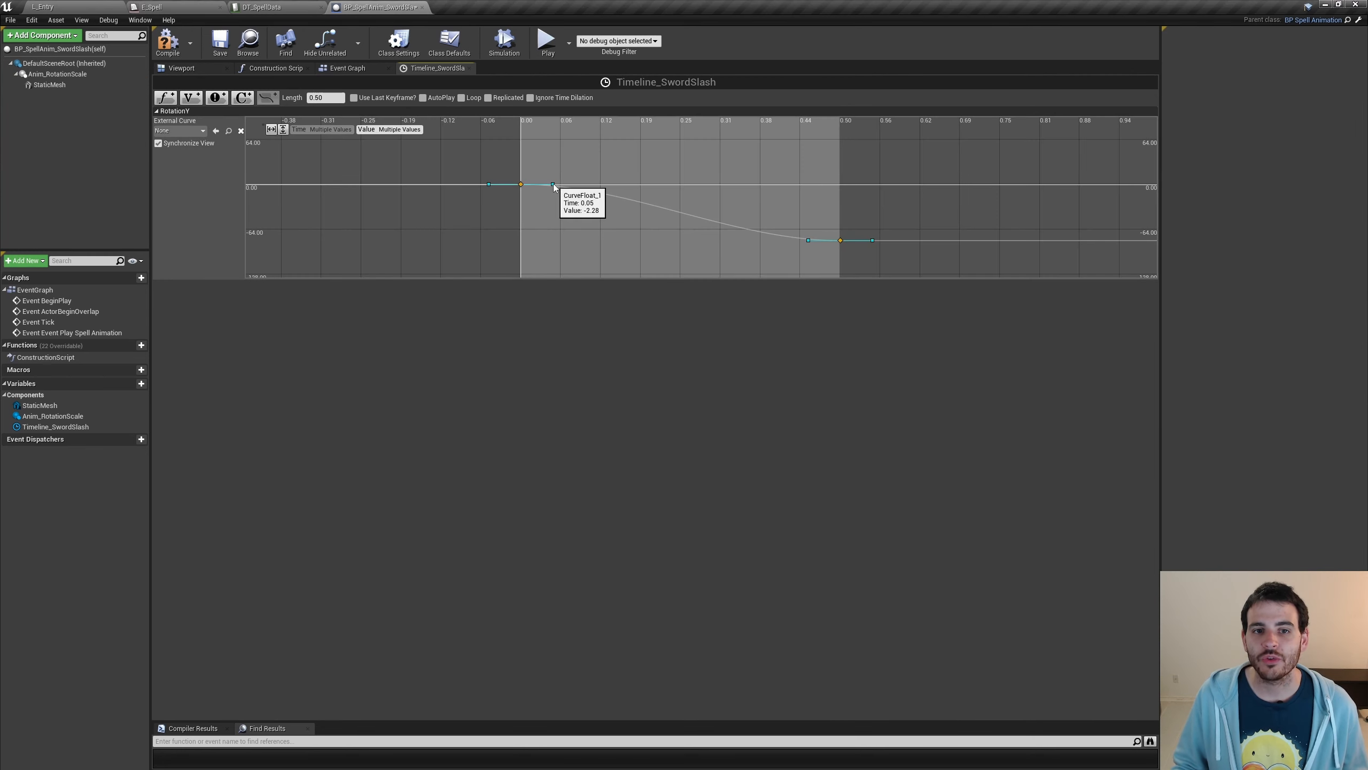
Adjust the RotationY tangents so the curve rises above zero after the first key and descends steeply into the last key.
drag(554, 186, 566, 171)
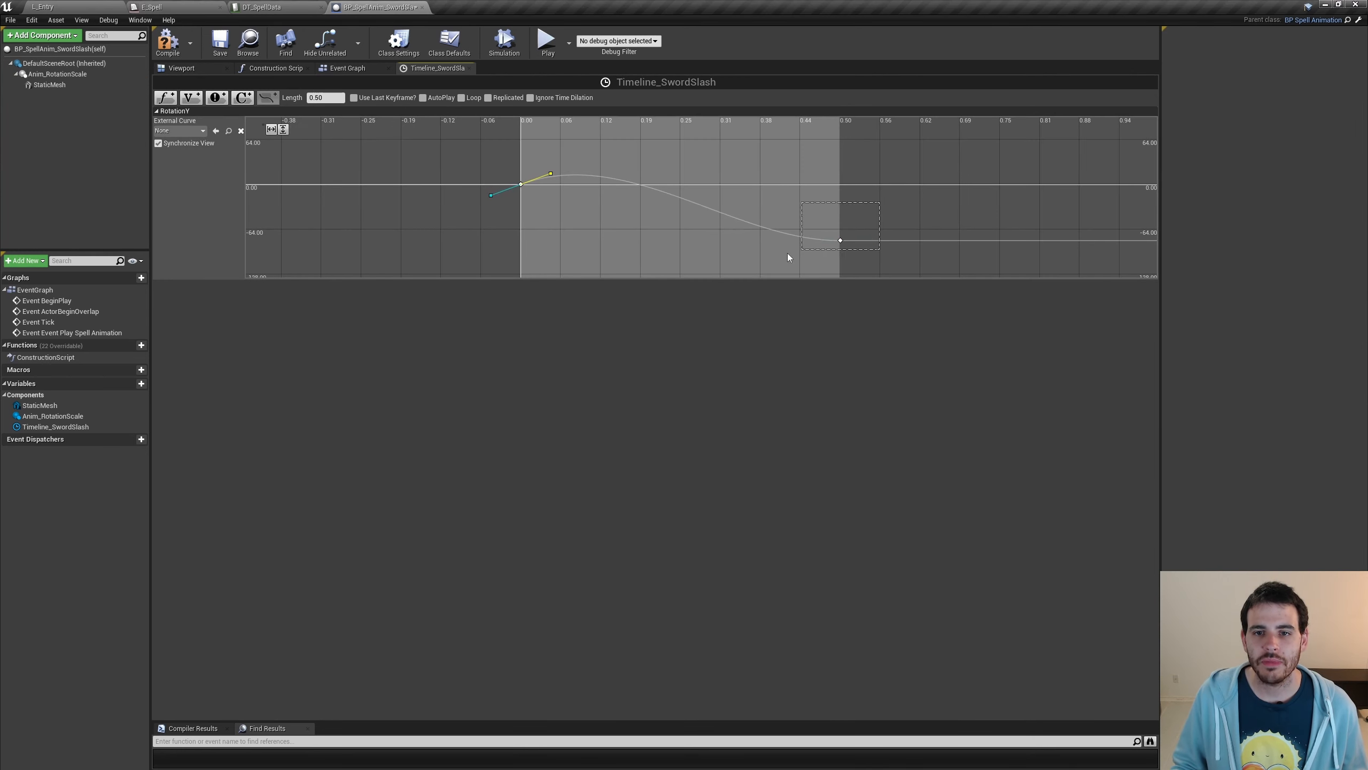
drag(807, 241, 811, 230)
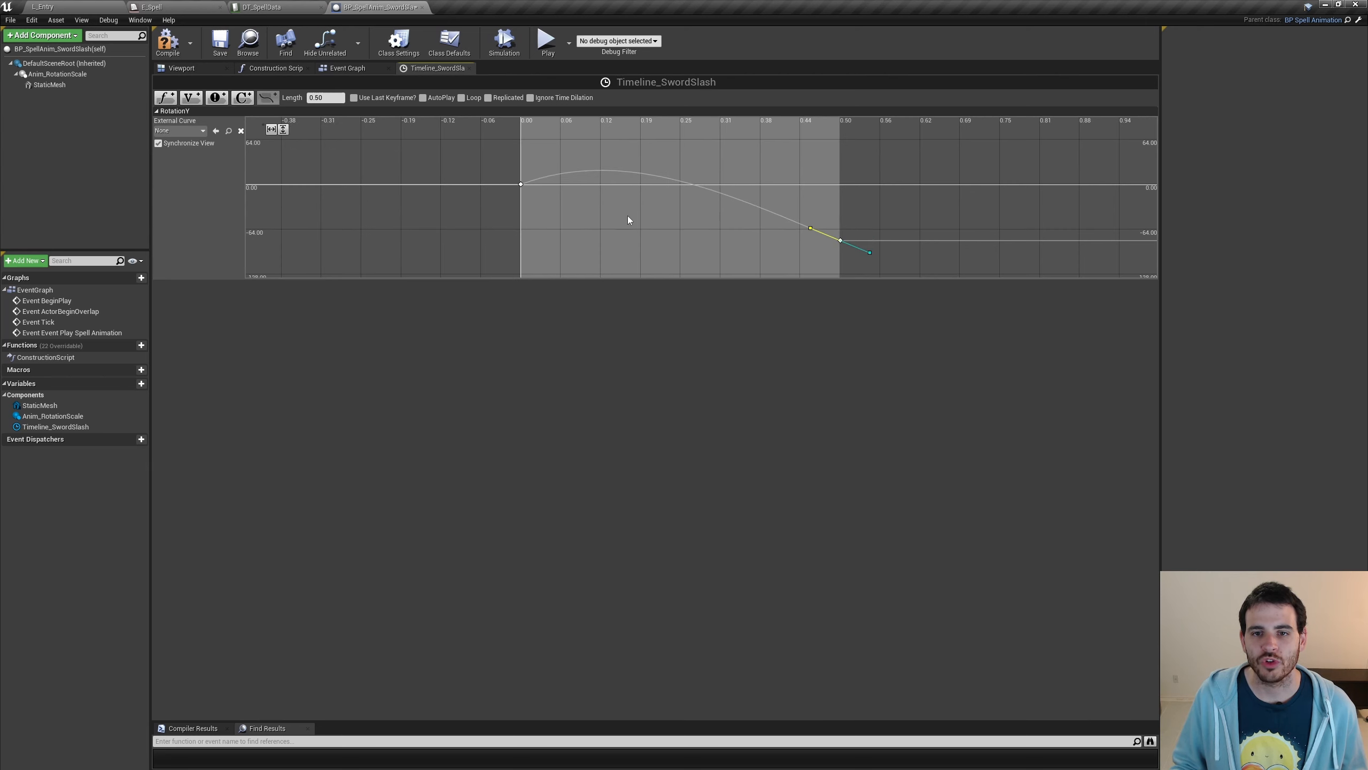
click(602, 233)
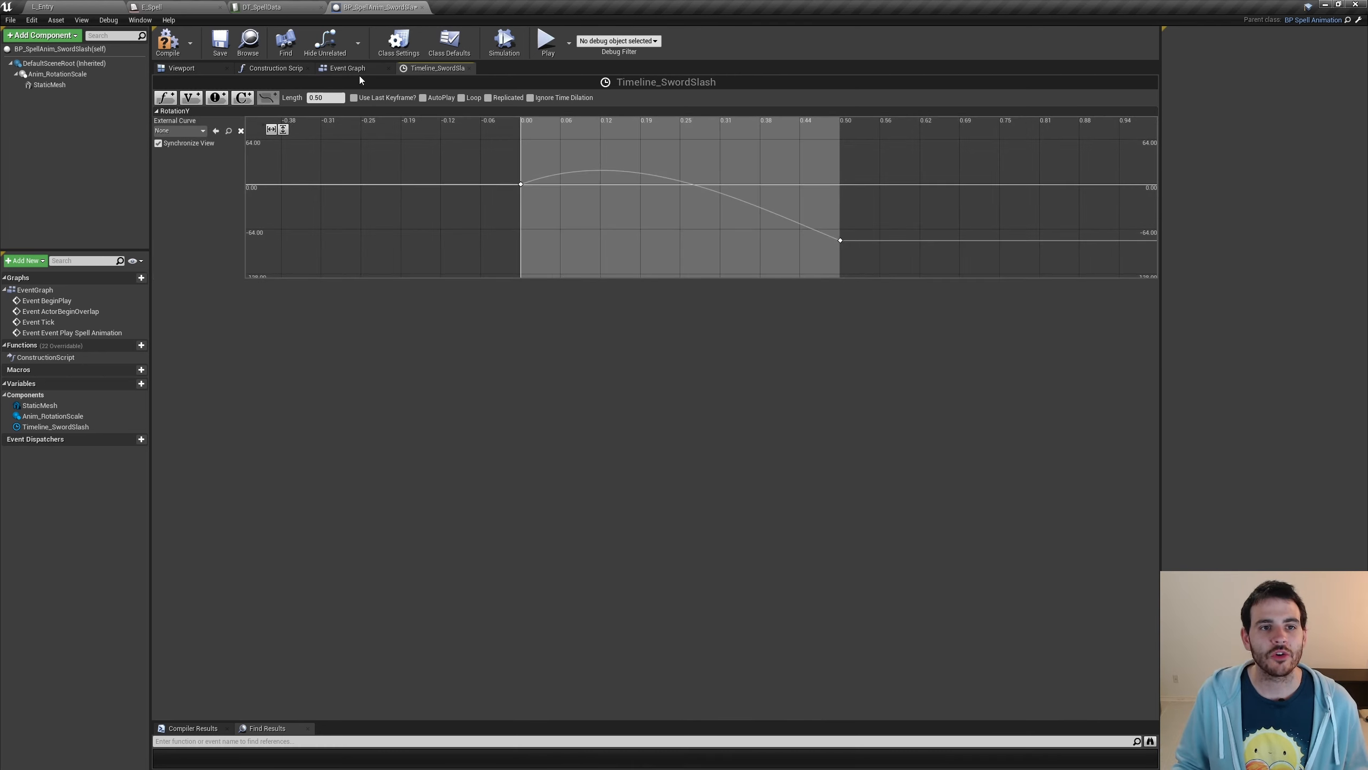
In the event graph, connect the timeline's Rotation Y output to New Rotation Y (Pitch) on the SetRelativeRotation node.
click(348, 68)
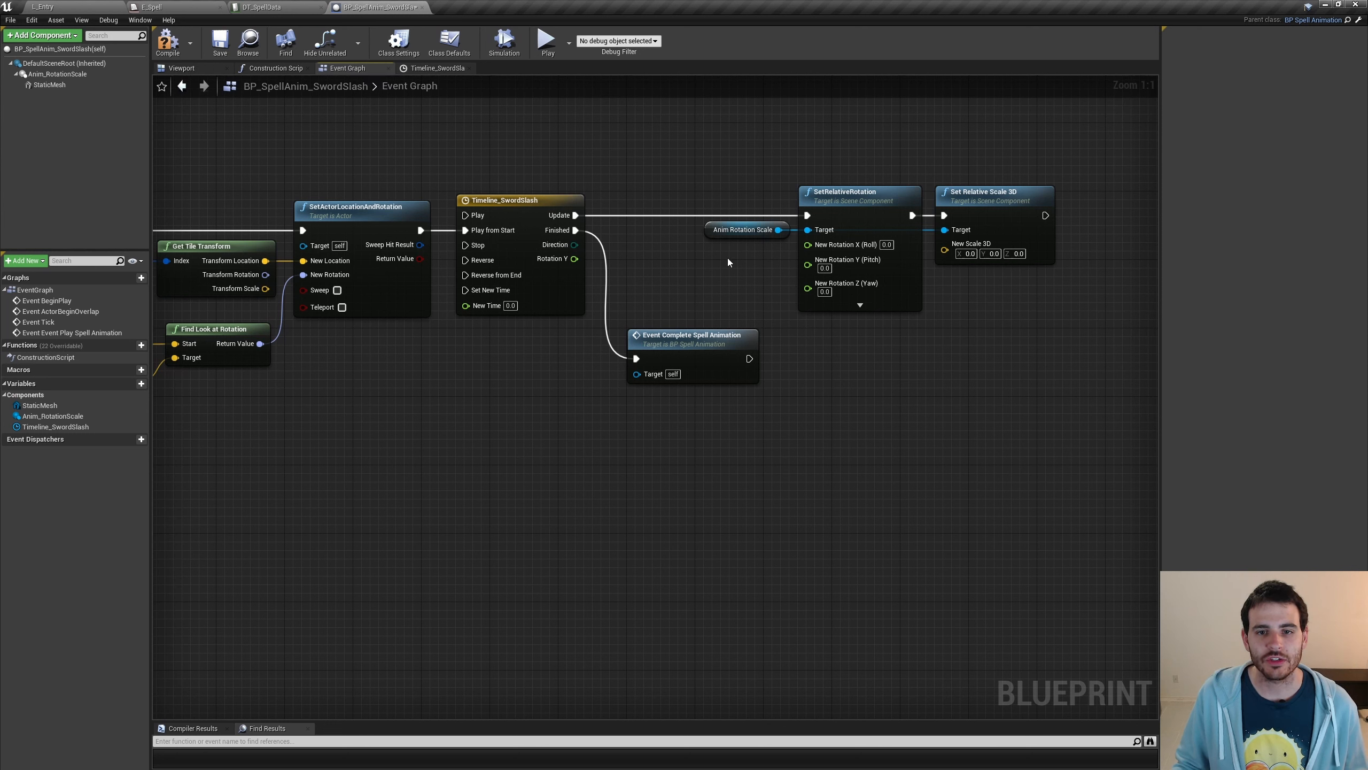
drag(575, 259, 807, 260)
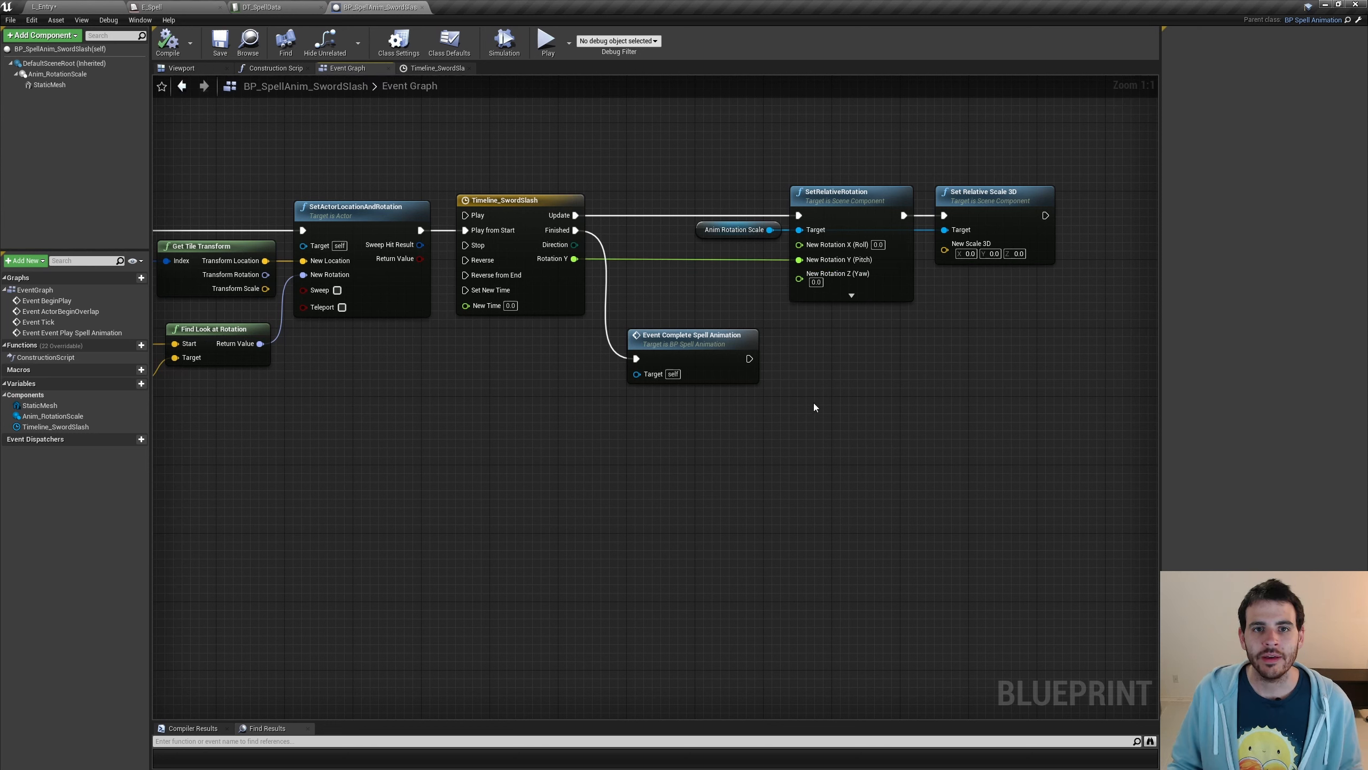
drag(944, 336, 1013, 236)
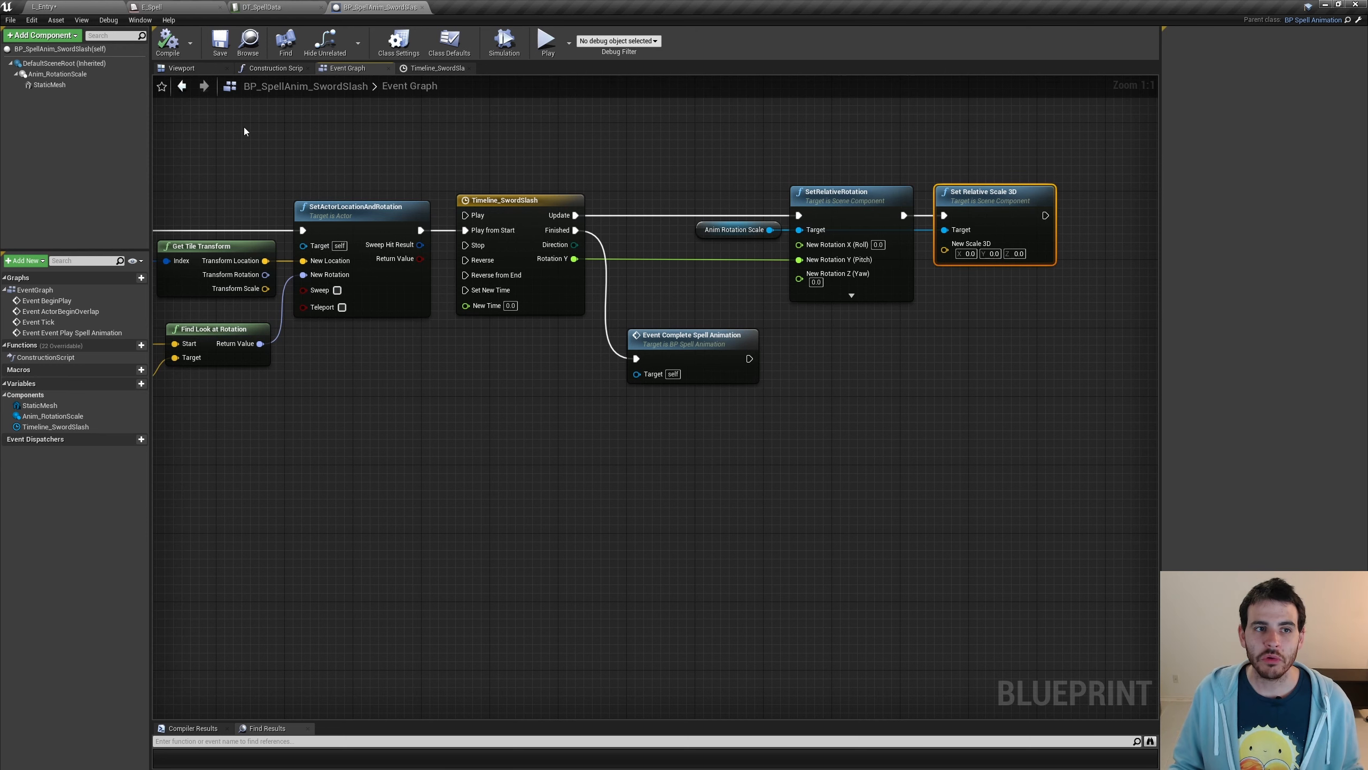
Try scaling Anim_RotationScale uniformly in the viewport to judge how the sword grows, and restore its scale.
click(182, 68)
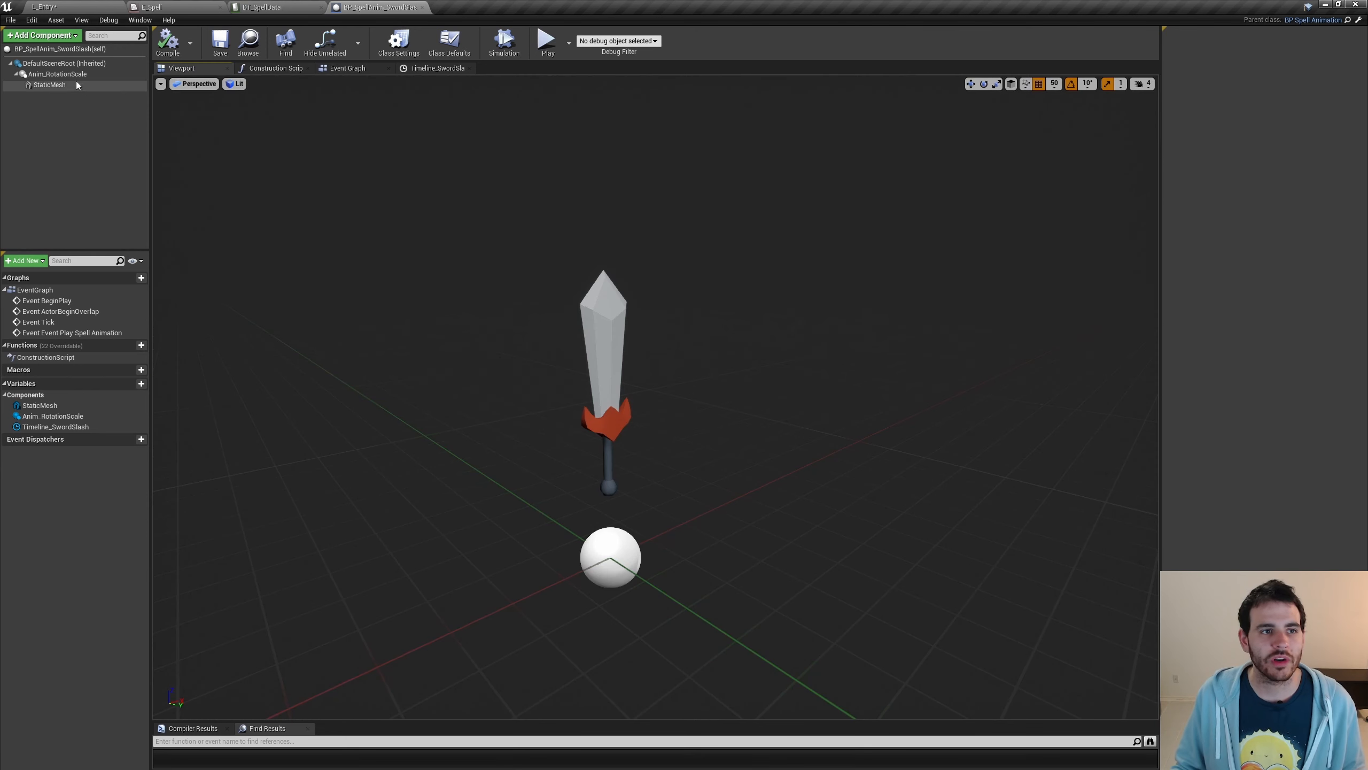
click(57, 74)
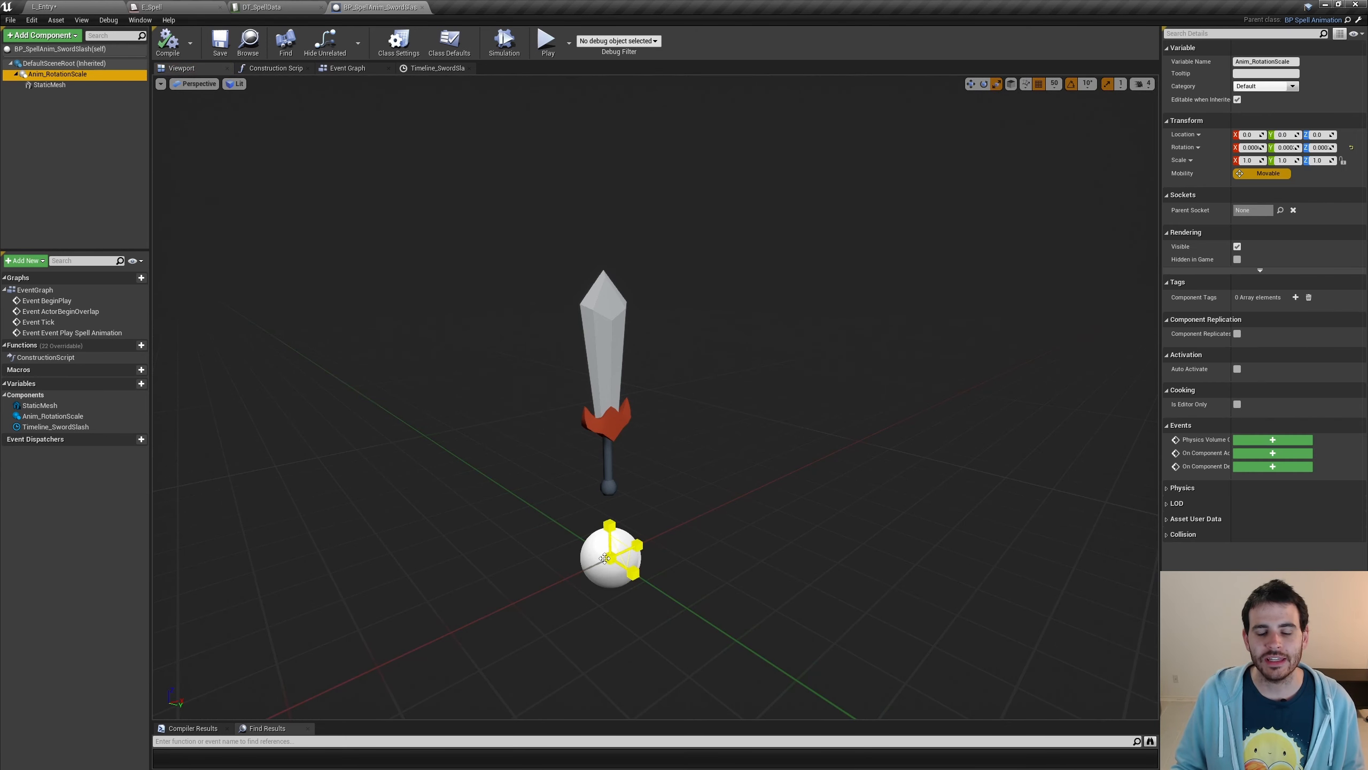
scroll(611, 550, down, 3)
click(626, 495)
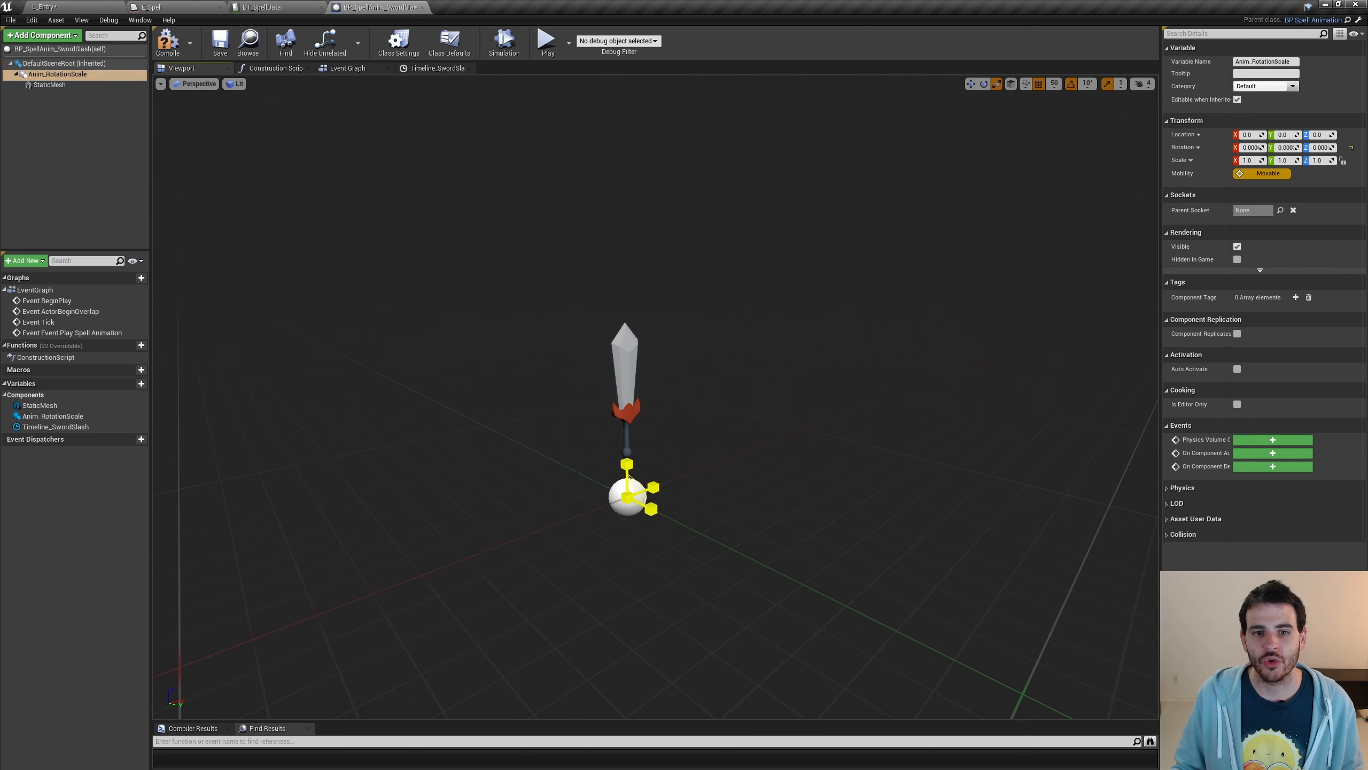
mouse_move(626, 496)
mouse_down()
mouse_move(626, 399)
mouse_move(626, 496)
mouse_up()
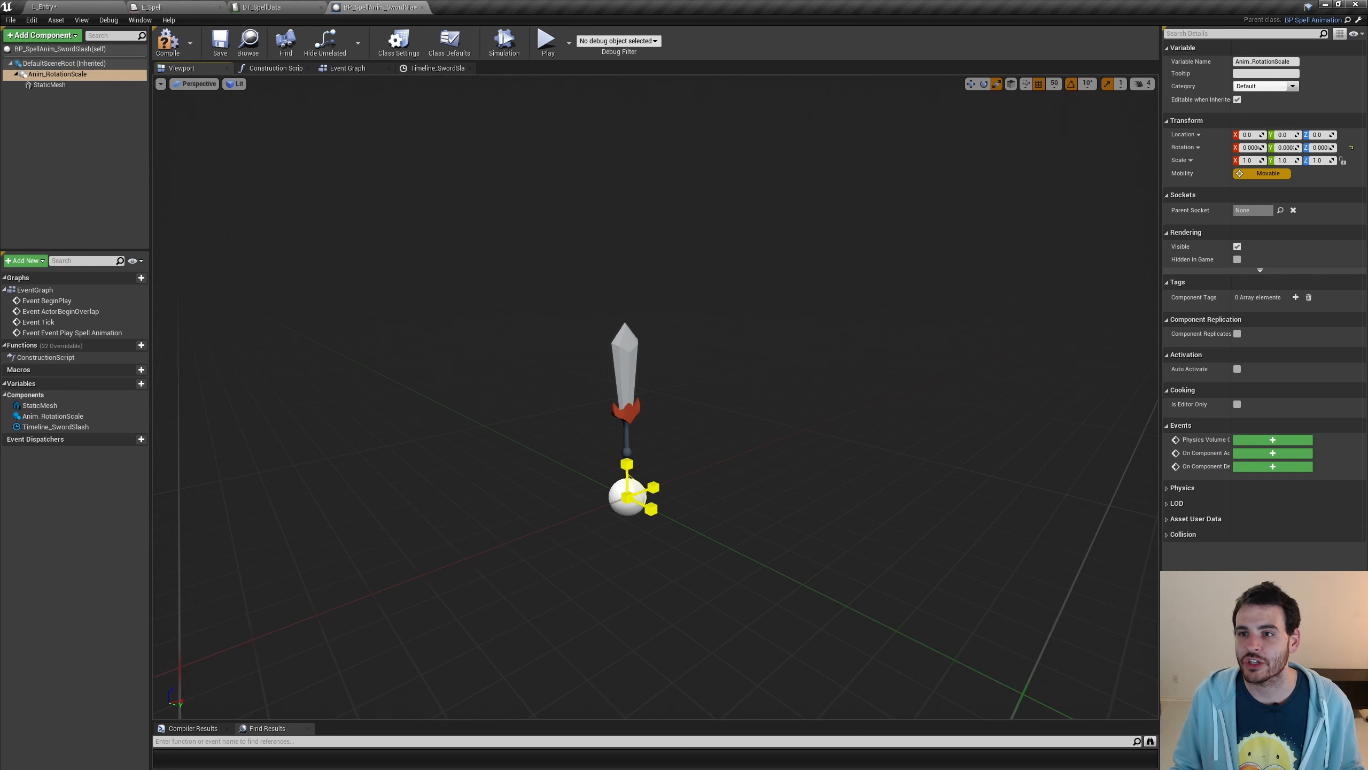
click(165, 44)
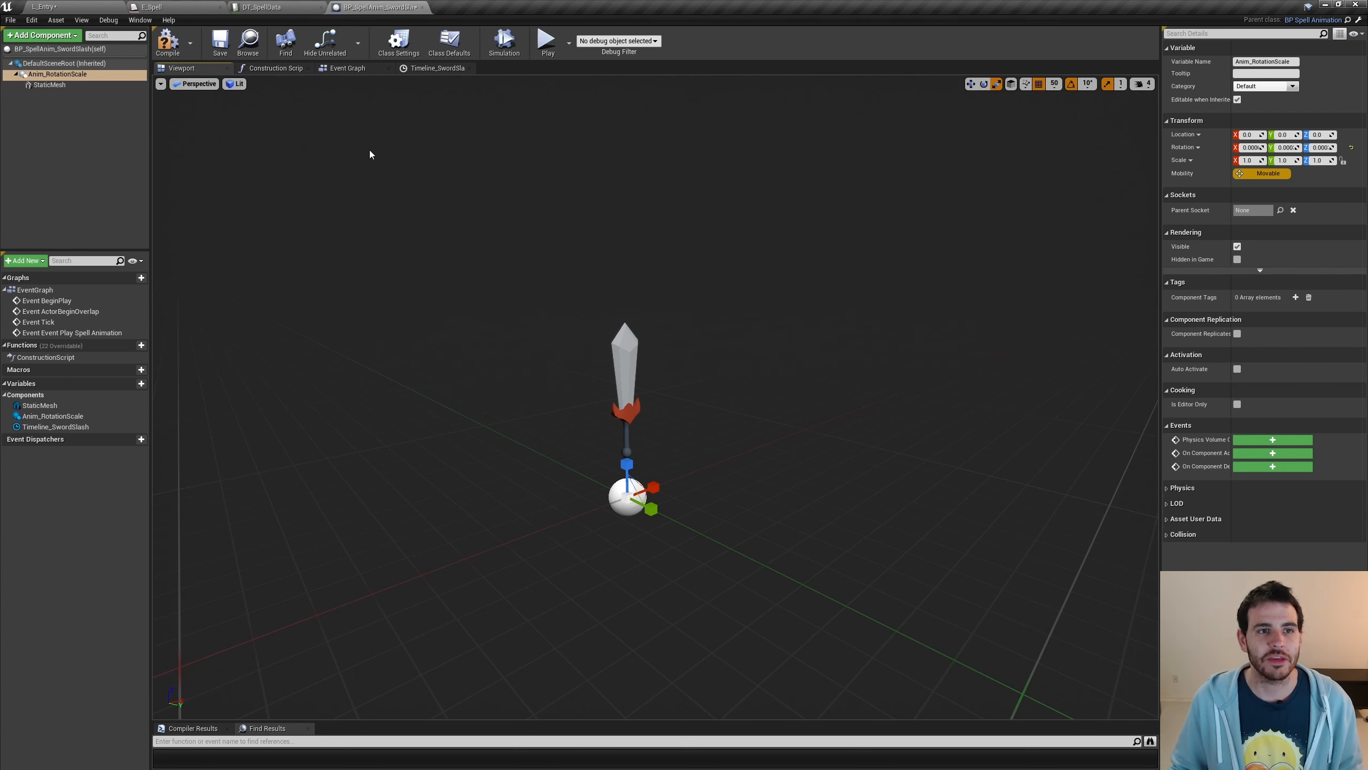
Add a second float track named Scale to Timeline_SwordSlash.
click(431, 68)
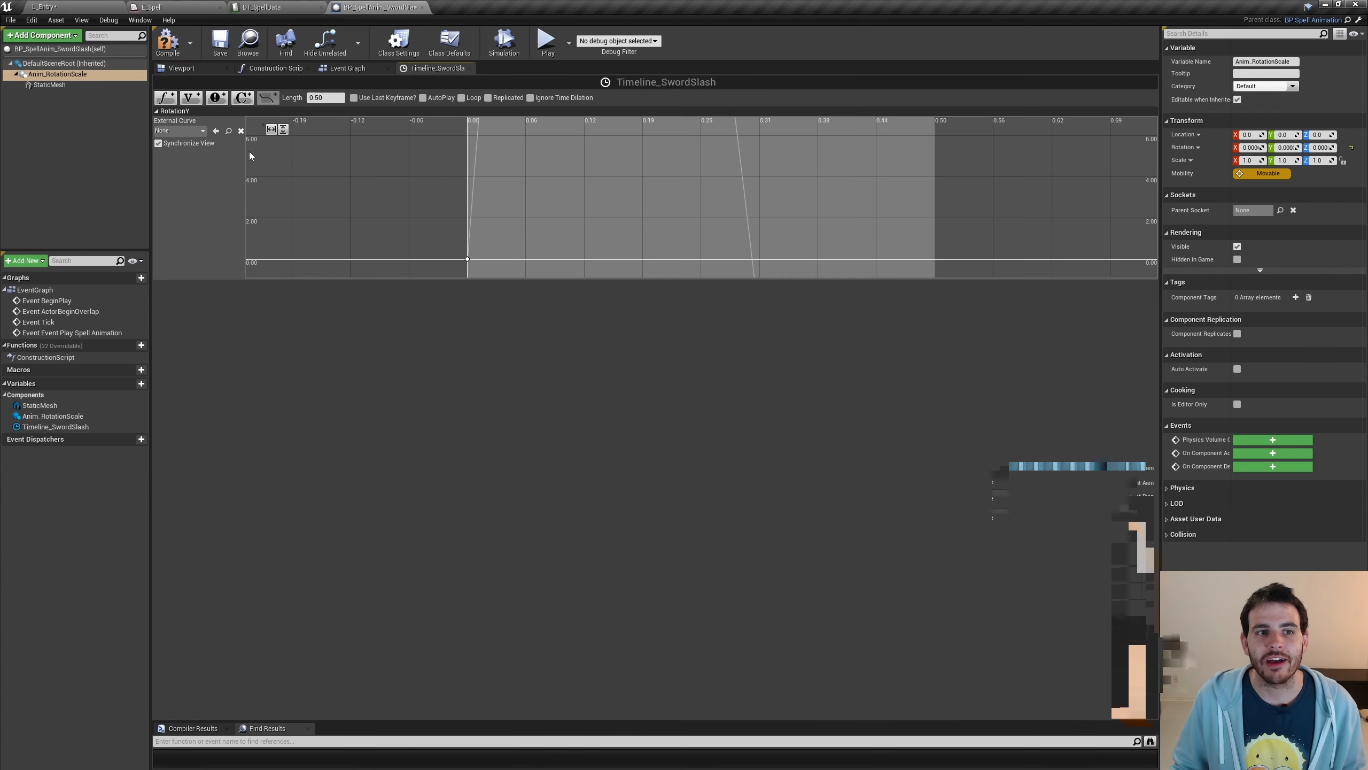
click(165, 99)
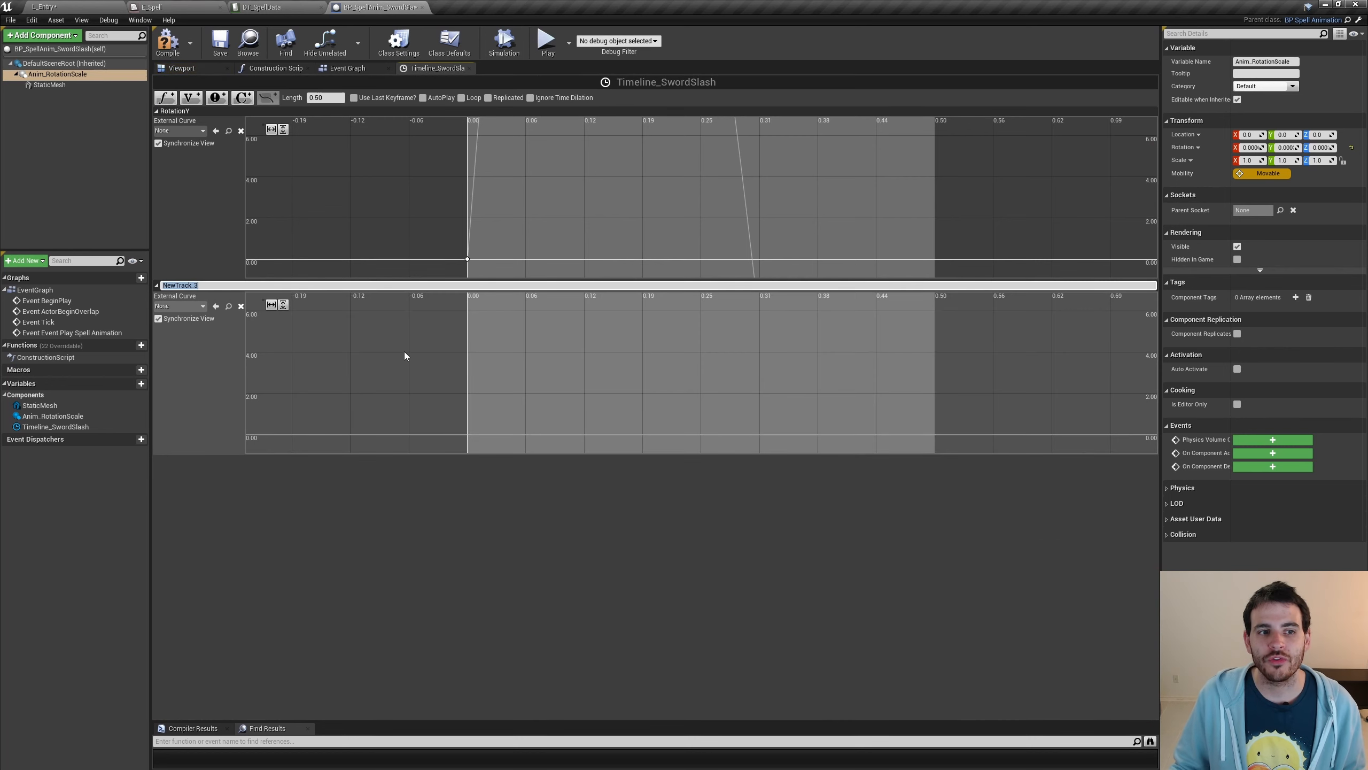
text(Scale)
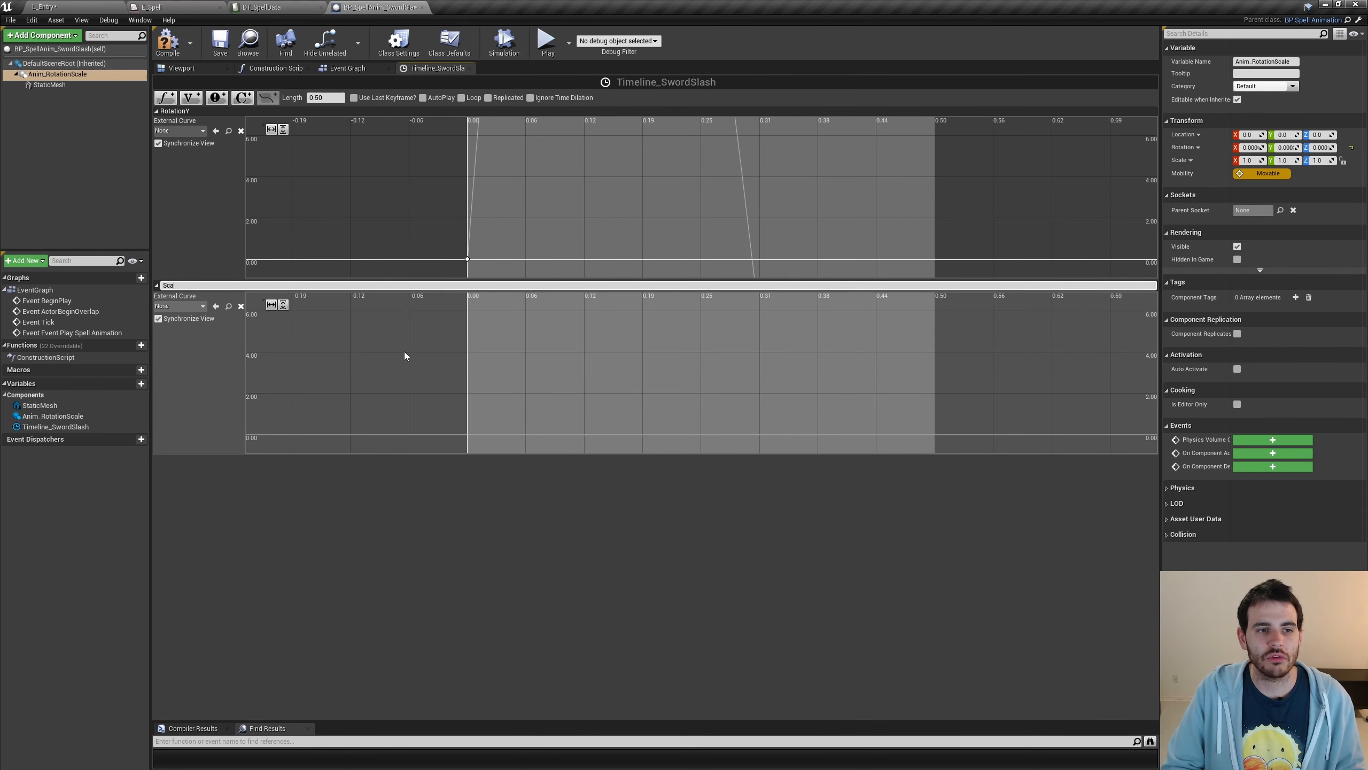
key(Return)
Add three keys to the Scale curve at about 0.01, 0.22 and 0.39 seconds, with values between about 4.6 and 4.9.
right_click(481, 333)
click(498, 348)
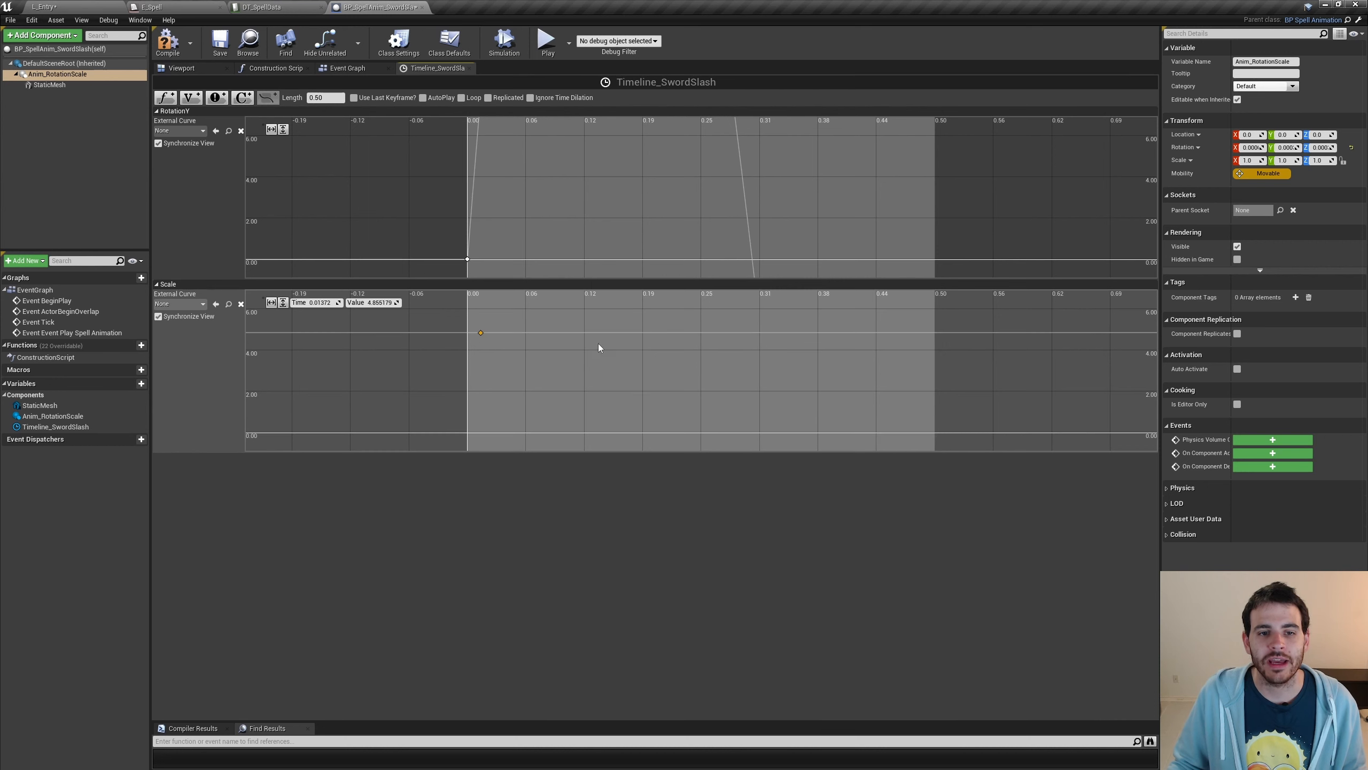
right_click(673, 334)
click(697, 348)
right_click(836, 338)
click(850, 354)
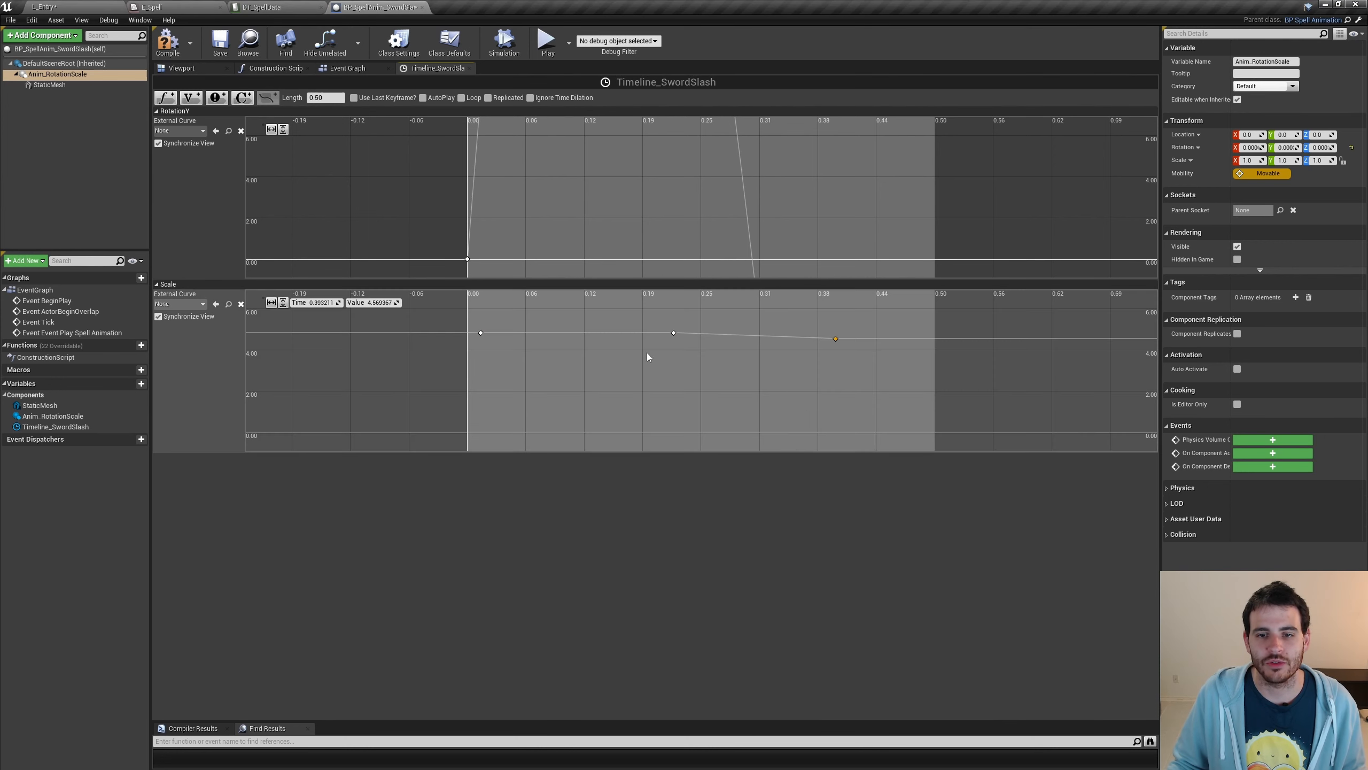
Set the first Scale key to time 0 and value 1.
click(481, 333)
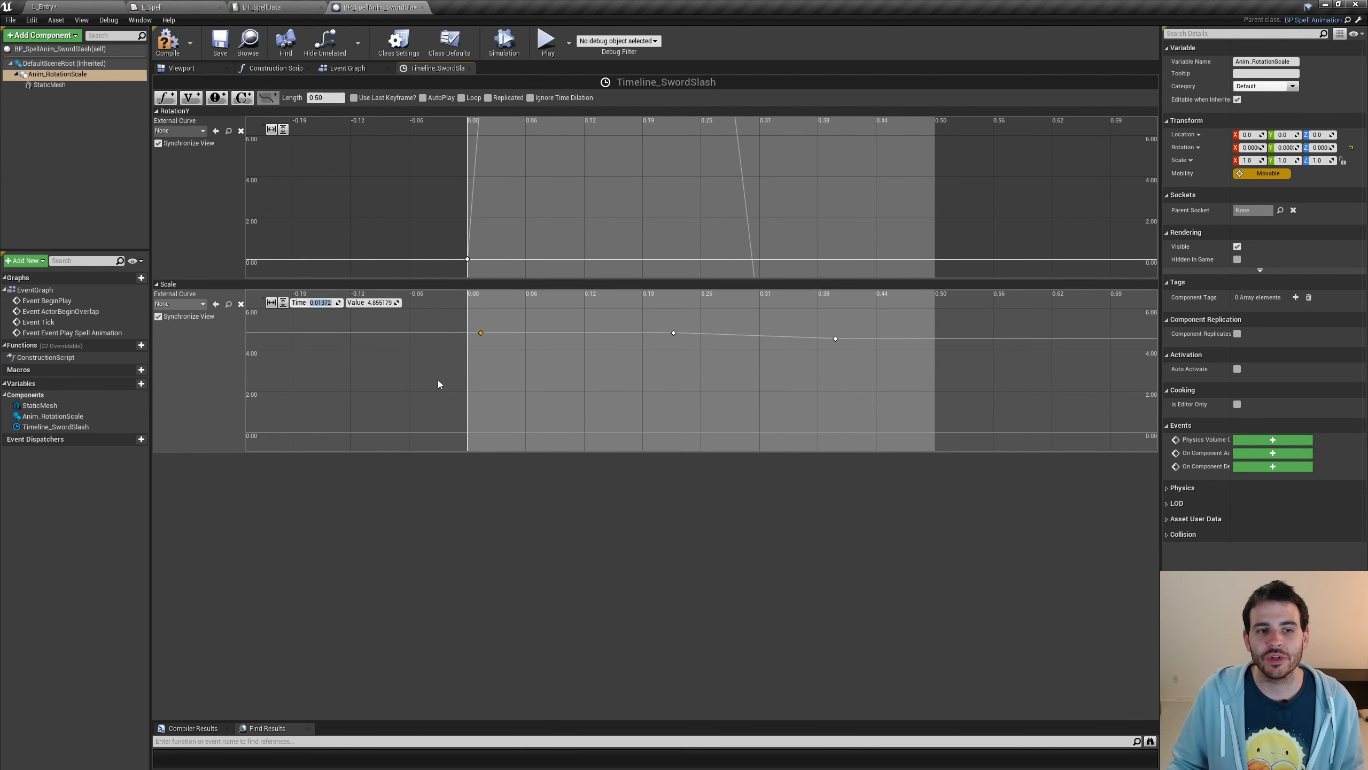
text(0)
key(Tab)
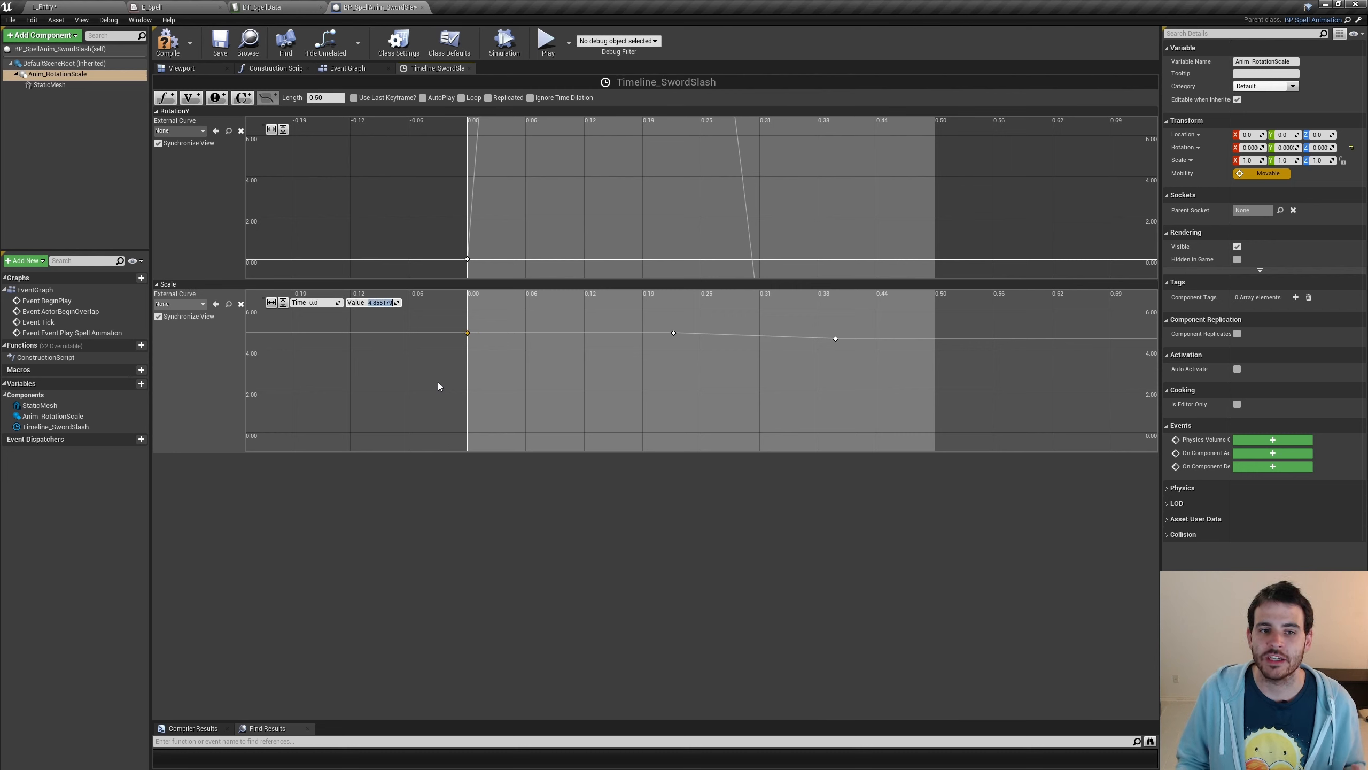
text(1)
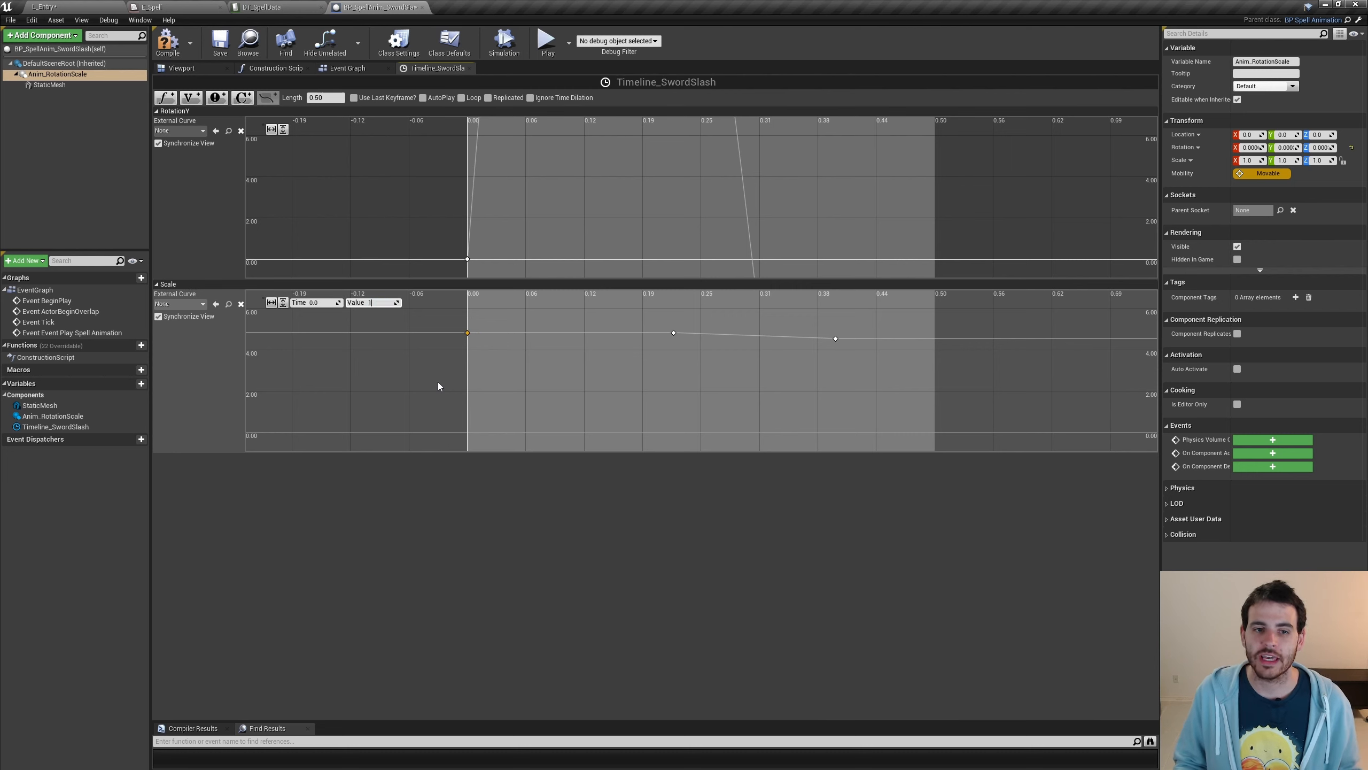
key(Return)
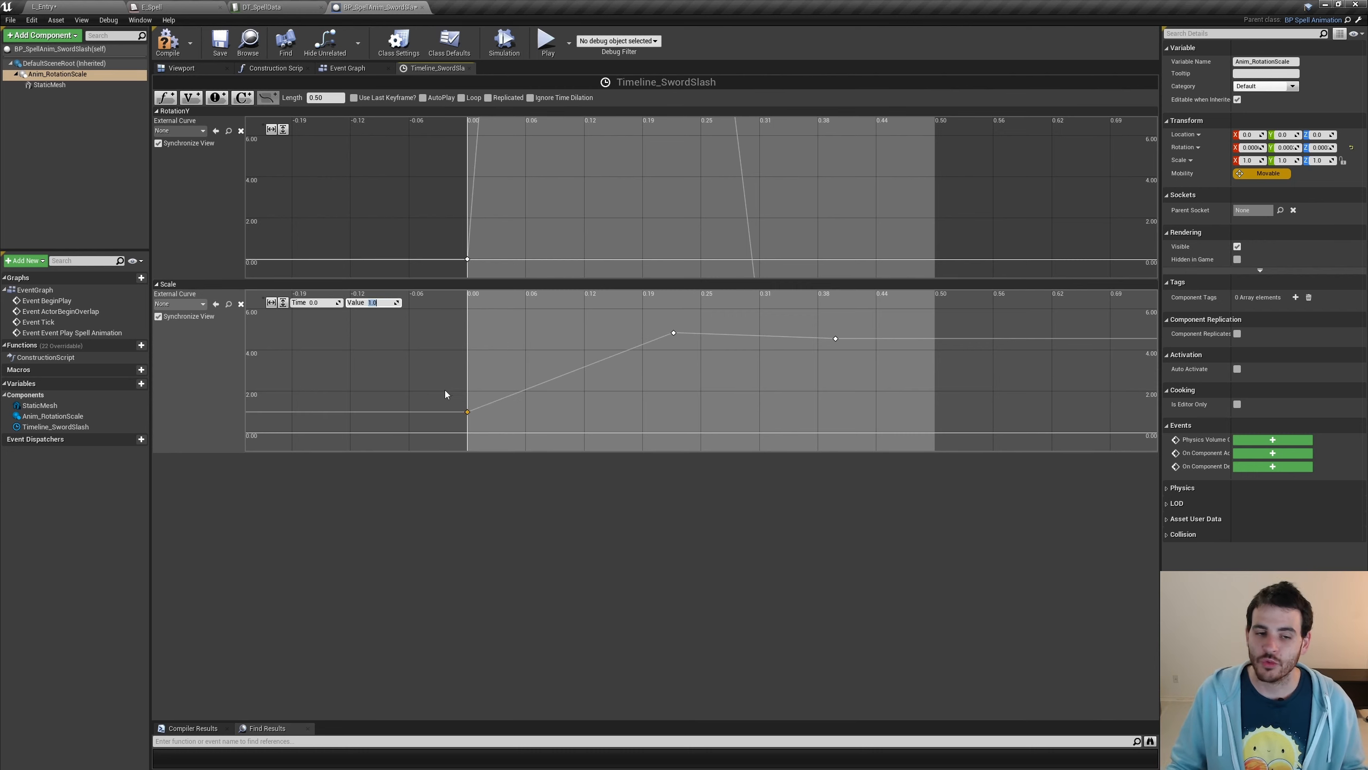
Set the last Scale key to time 0.5 and value 2.
click(835, 338)
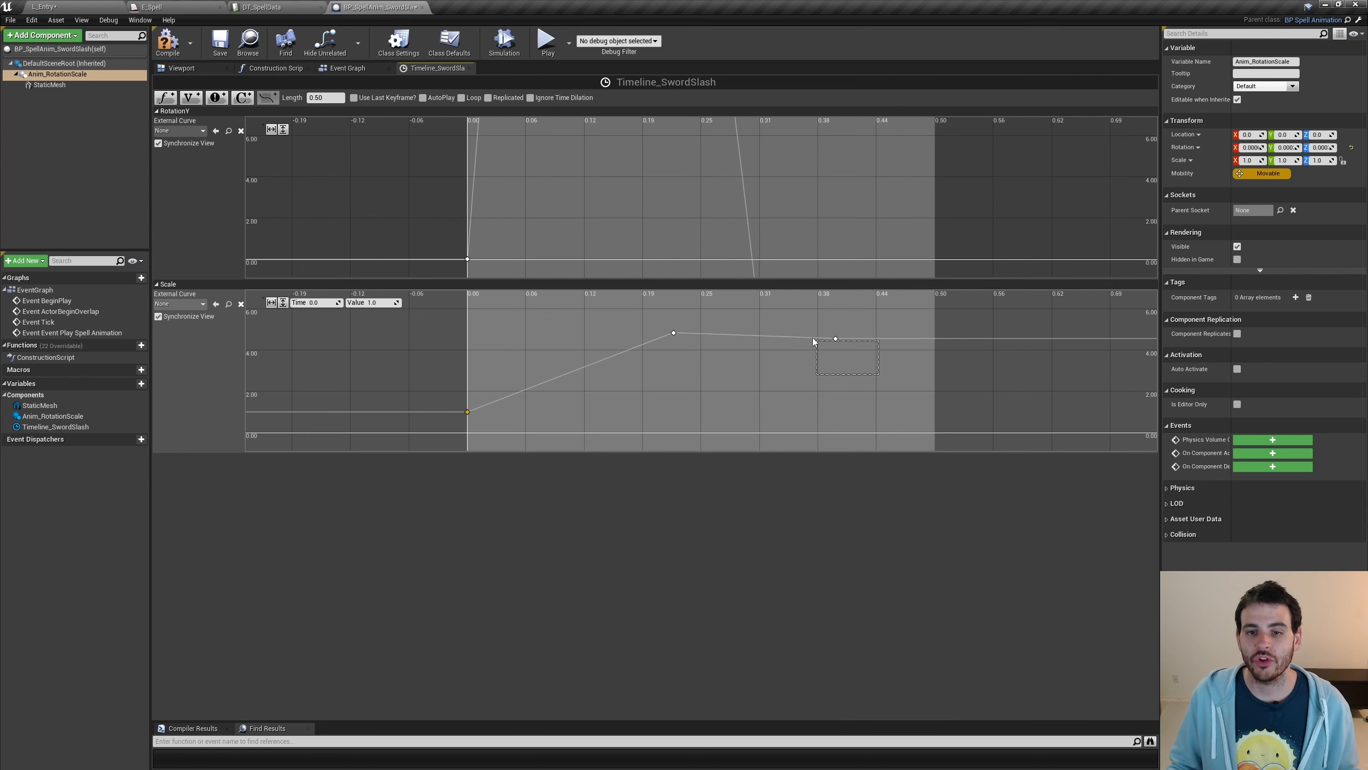
click(321, 303)
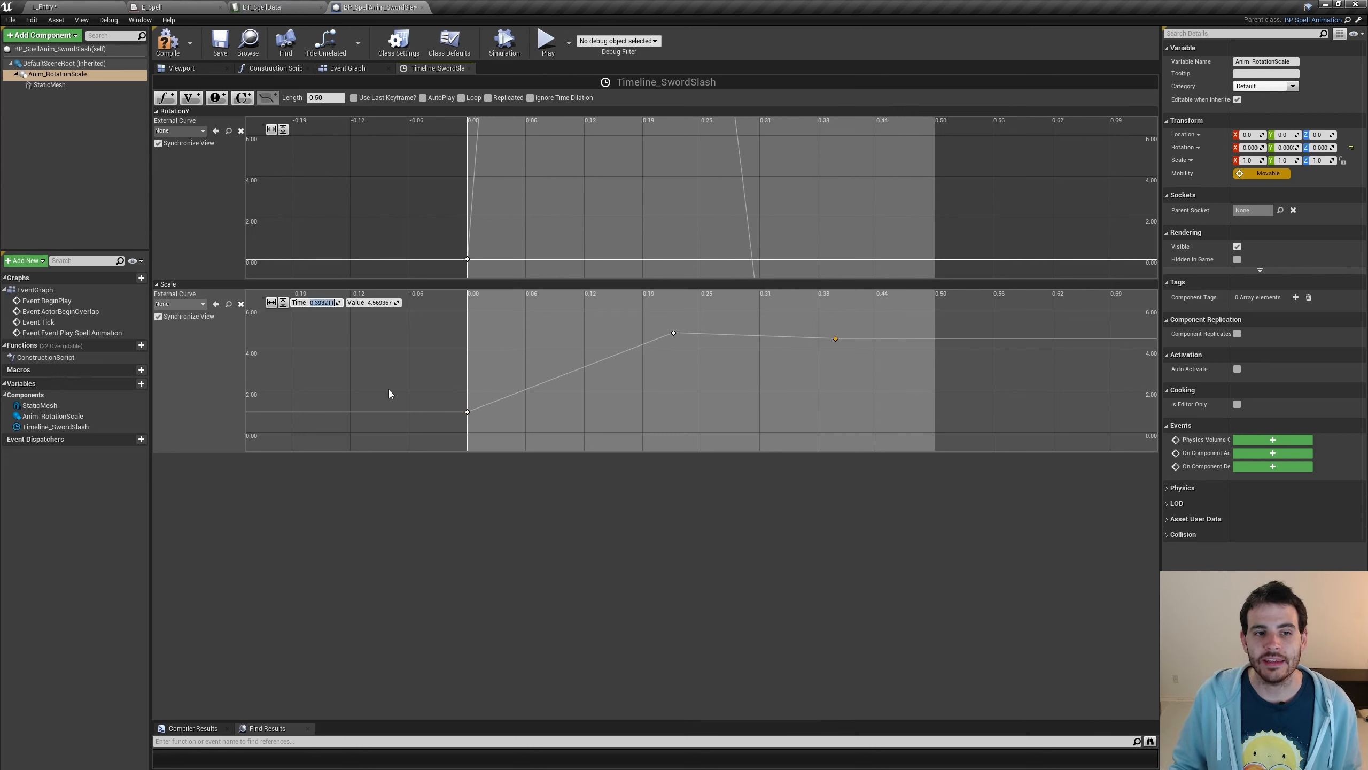
text(0.5)
key(Return)
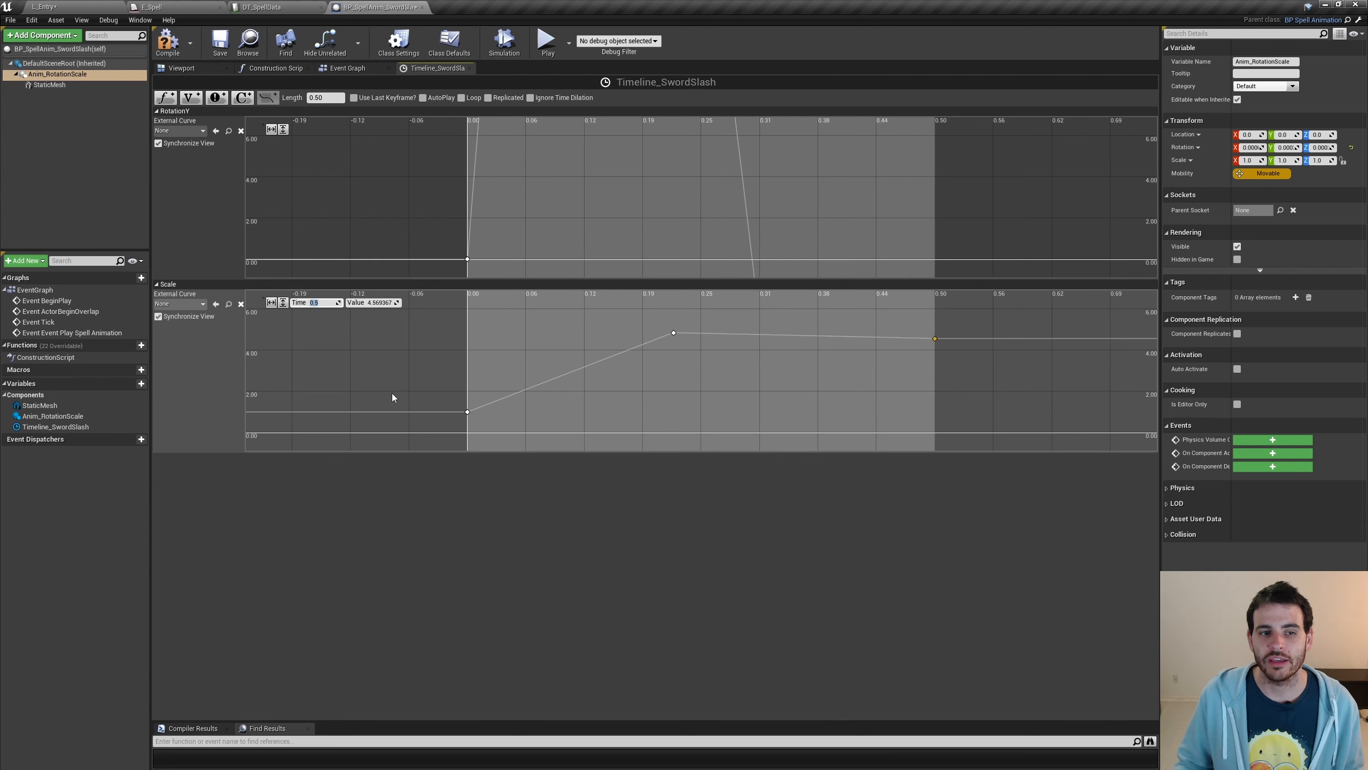
click(394, 302)
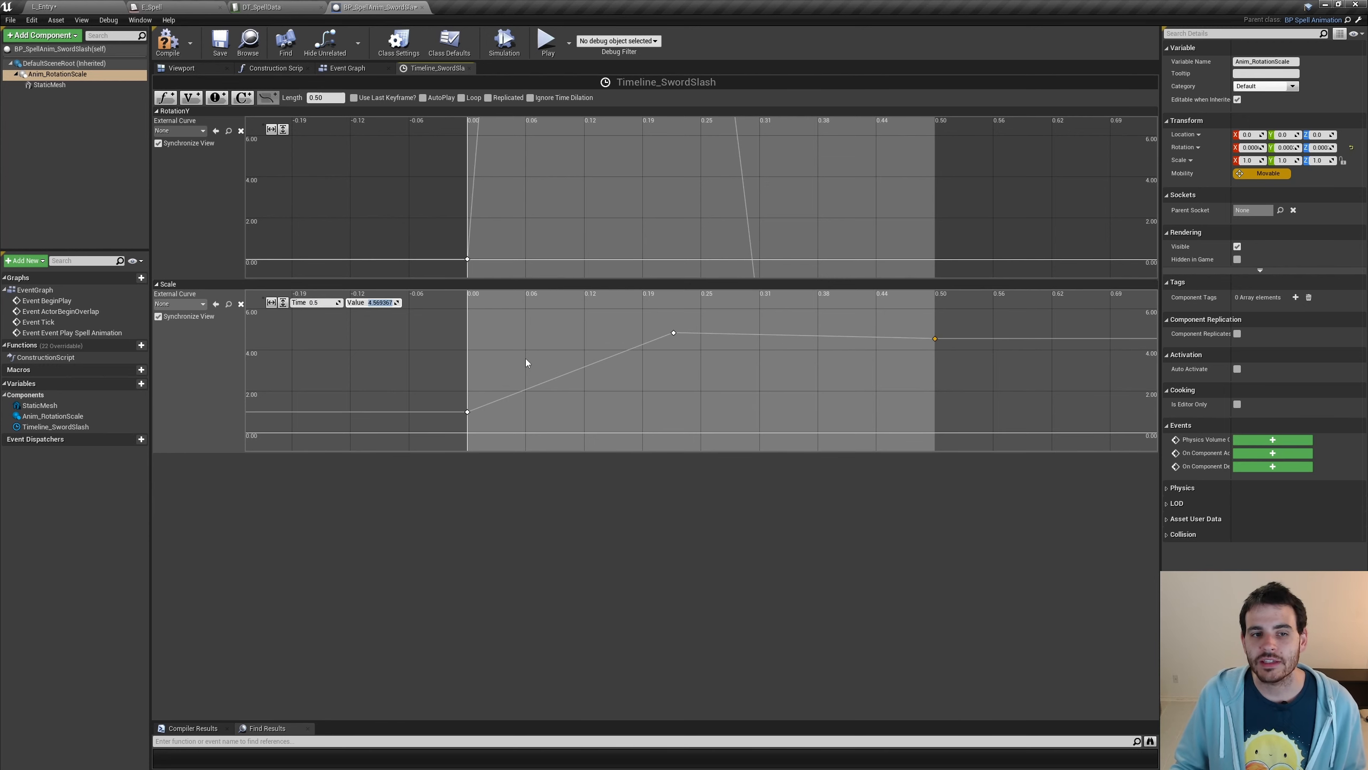
text(2)
key(Return)
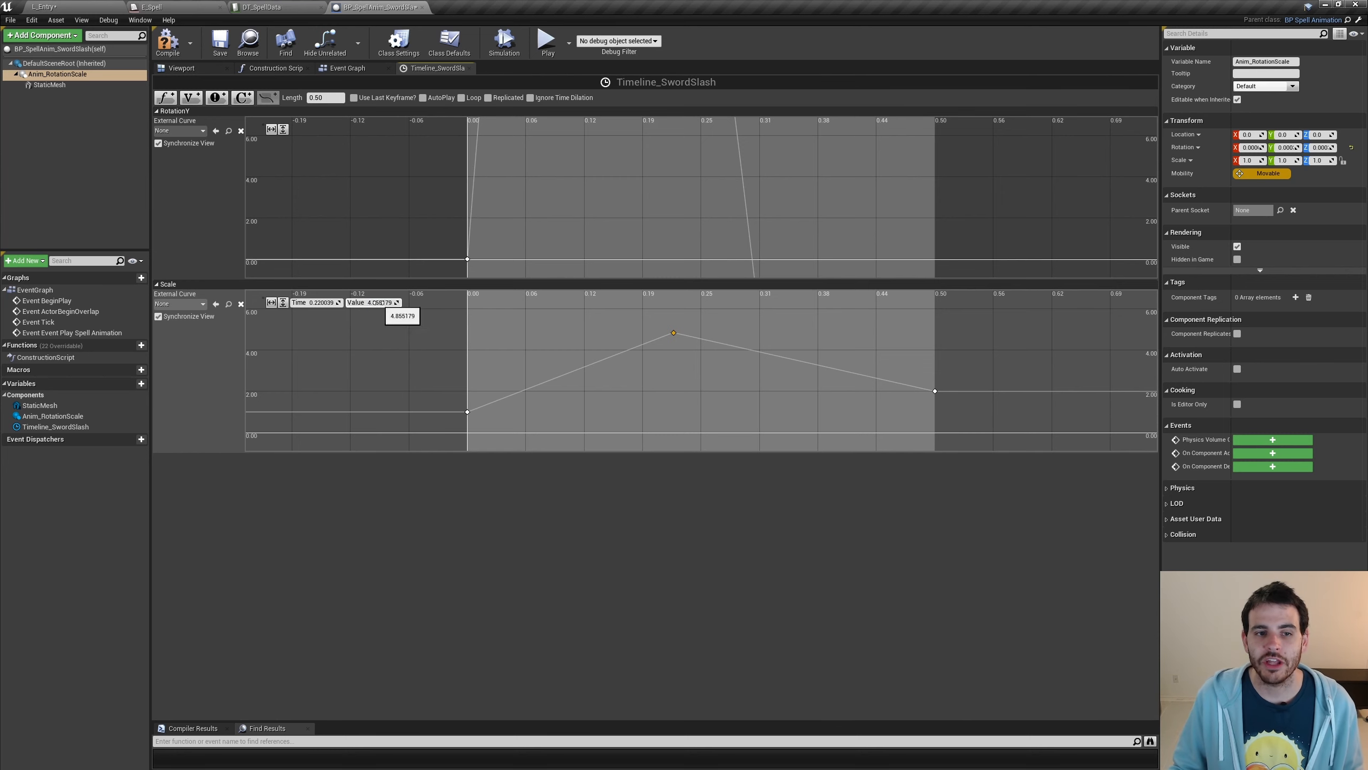
Set the middle Scale key's value to 5.
click(380, 302)
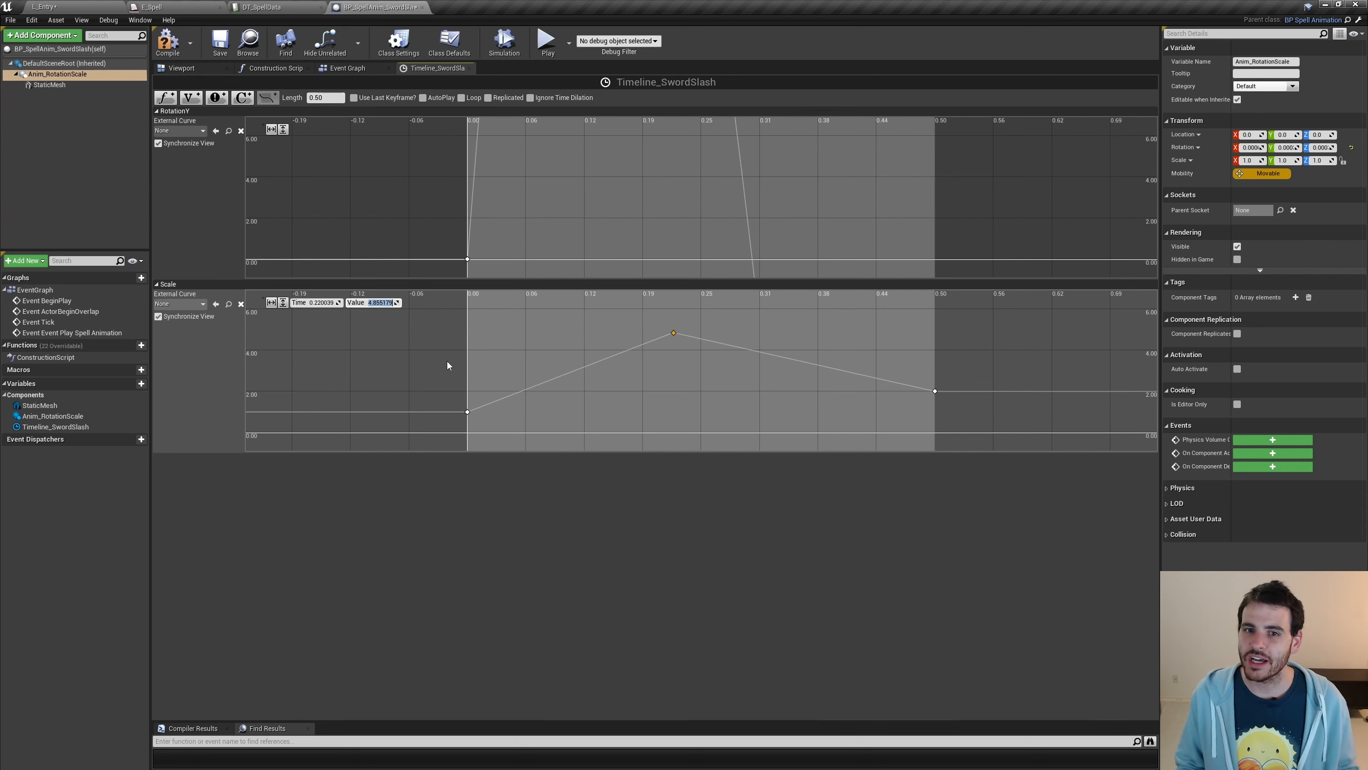
text(5.0)
key(Return)
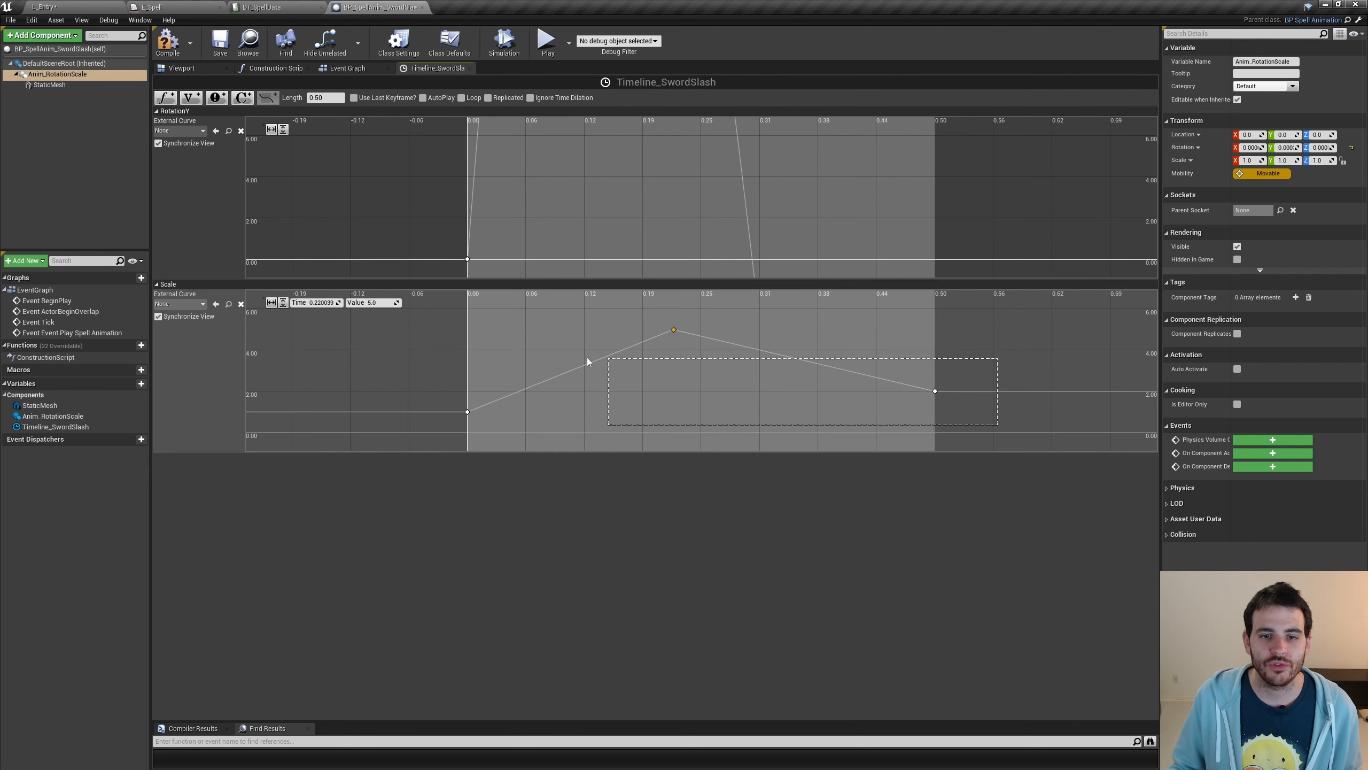
Smooth the Scale curve by giving all three of its keys automatic cubic interpolation.
drag(423, 341, 1079, 447)
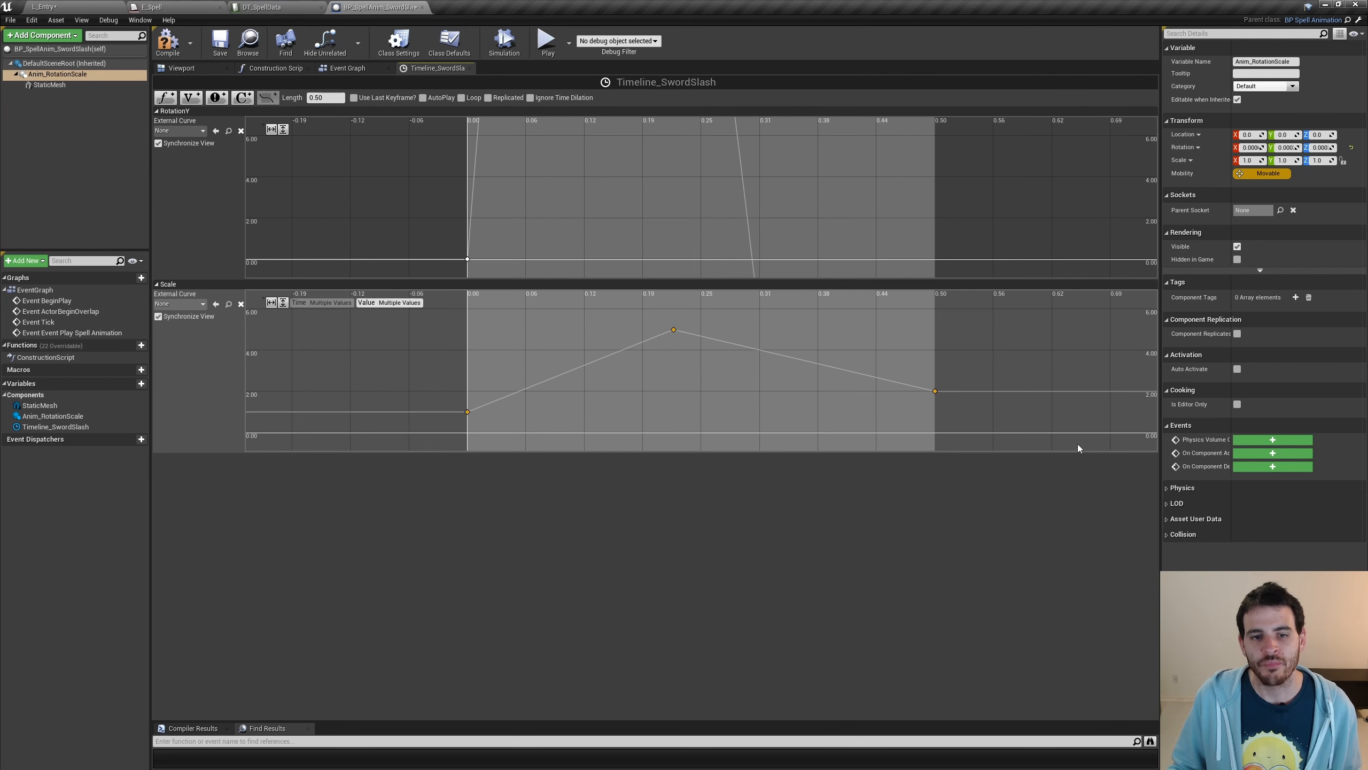
right_click(674, 333)
click(696, 343)
Steepen the tangent at the first Scale key and move the middle key earlier to about 0.12 seconds.
click(468, 412)
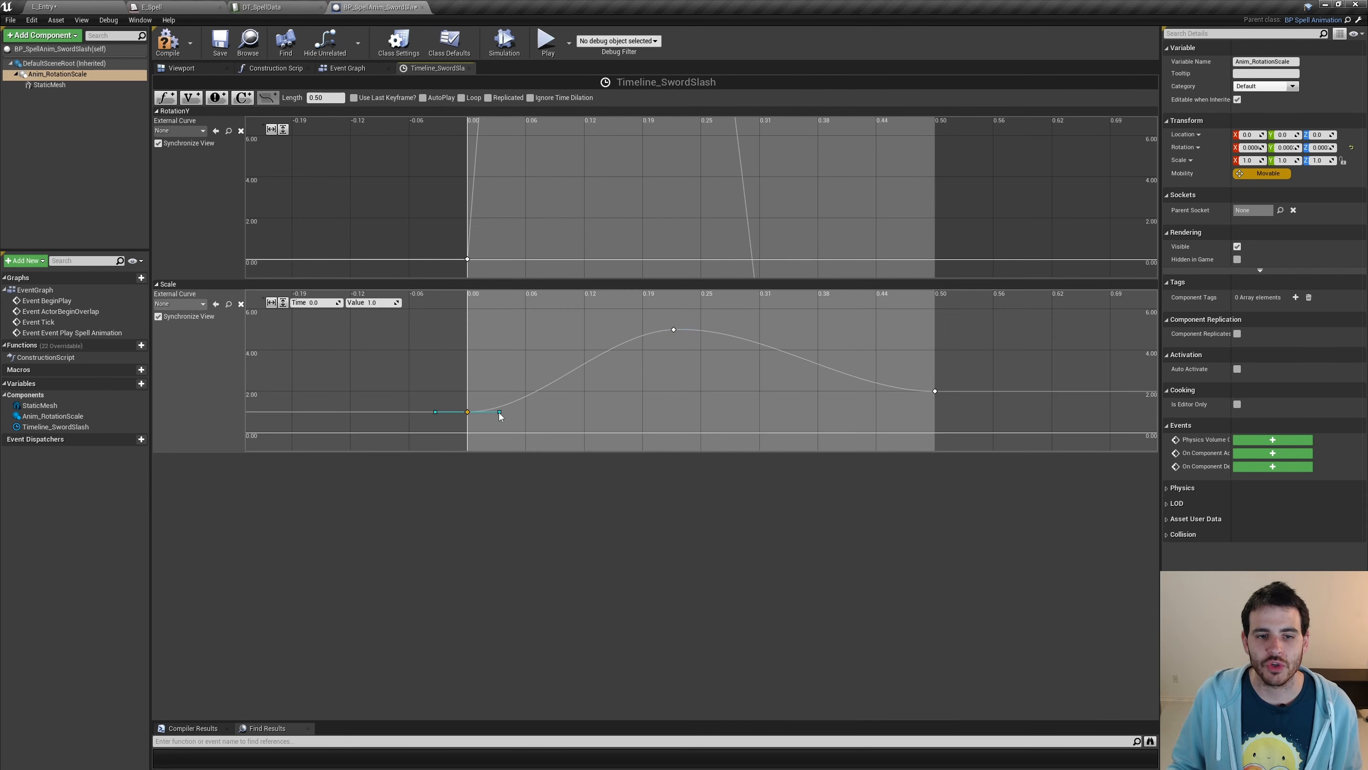
drag(500, 413, 492, 392)
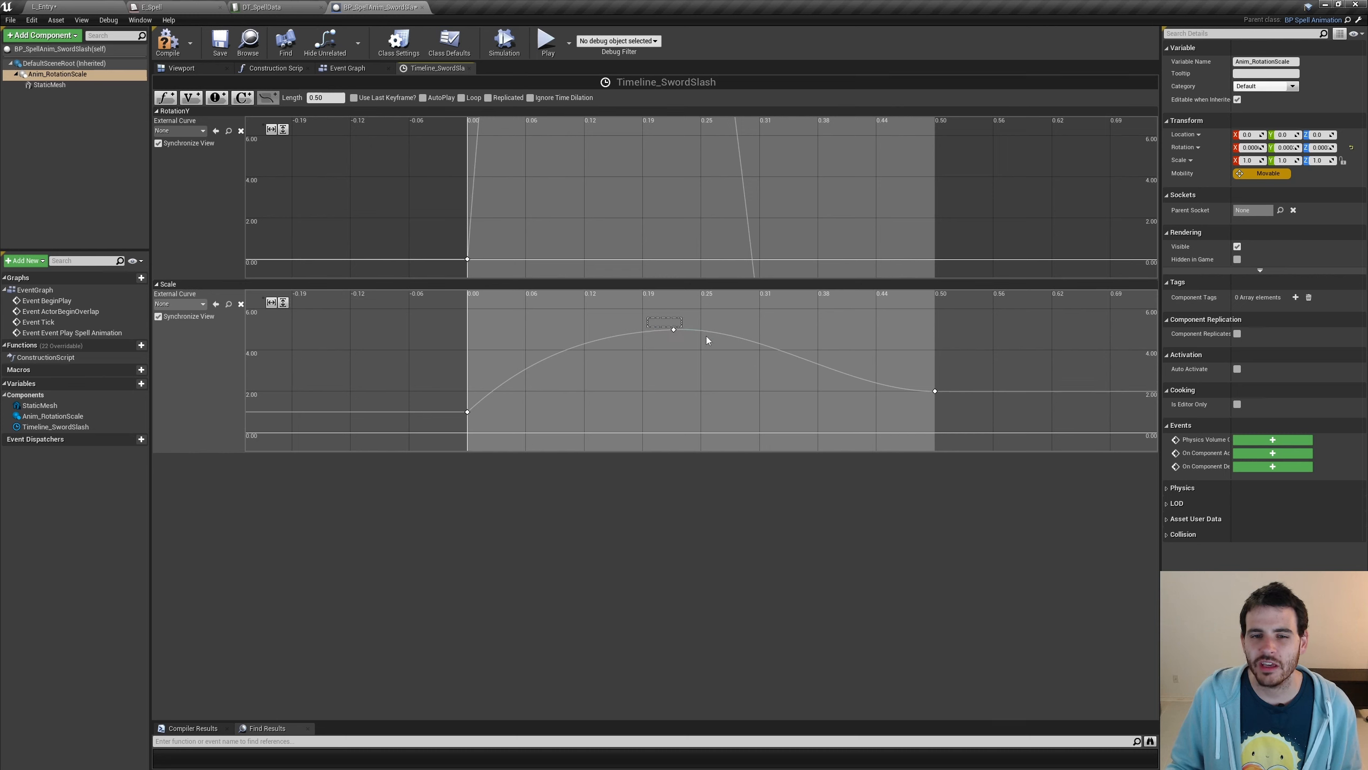
click(674, 329)
drag(674, 330, 583, 329)
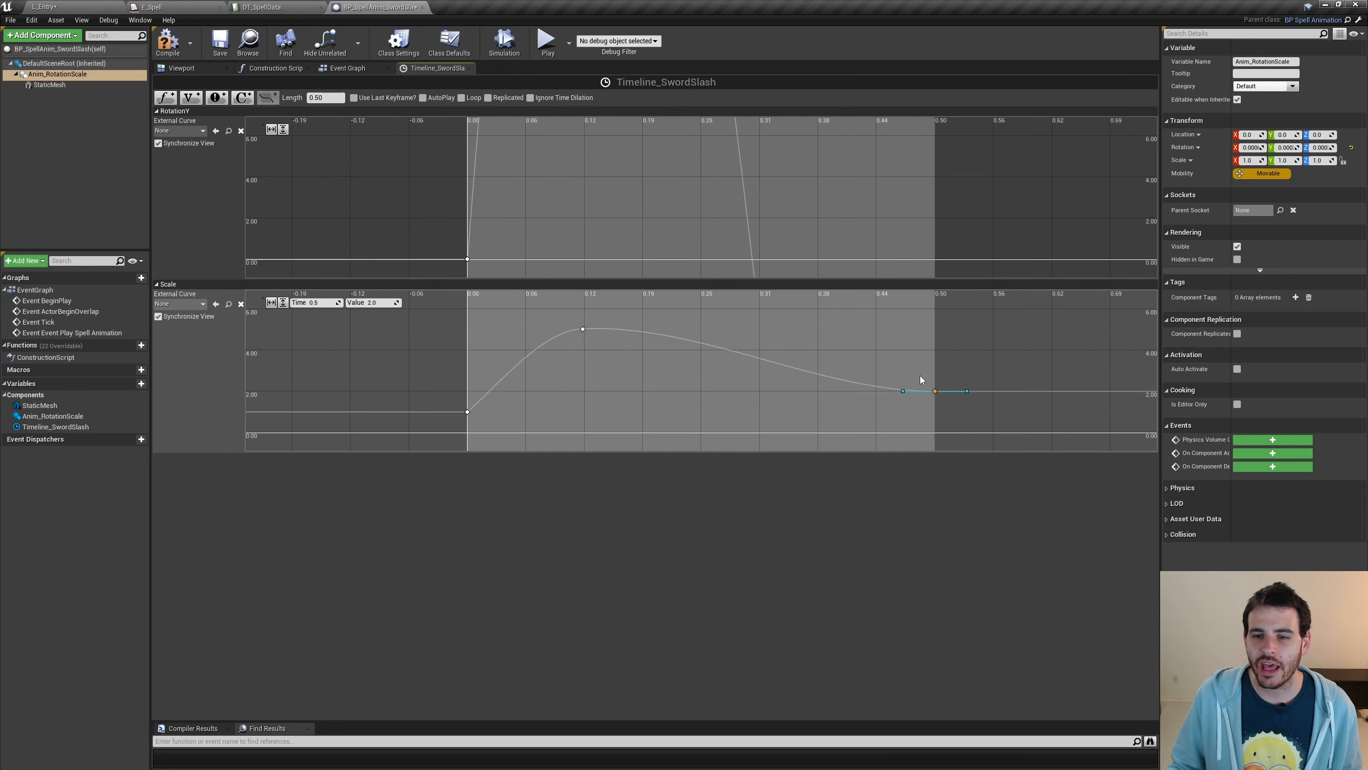
Steepen the curve's descent into the last Scale key, move the middle key to about 0.14 seconds, and compile the blueprint.
drag(903, 389, 904, 382)
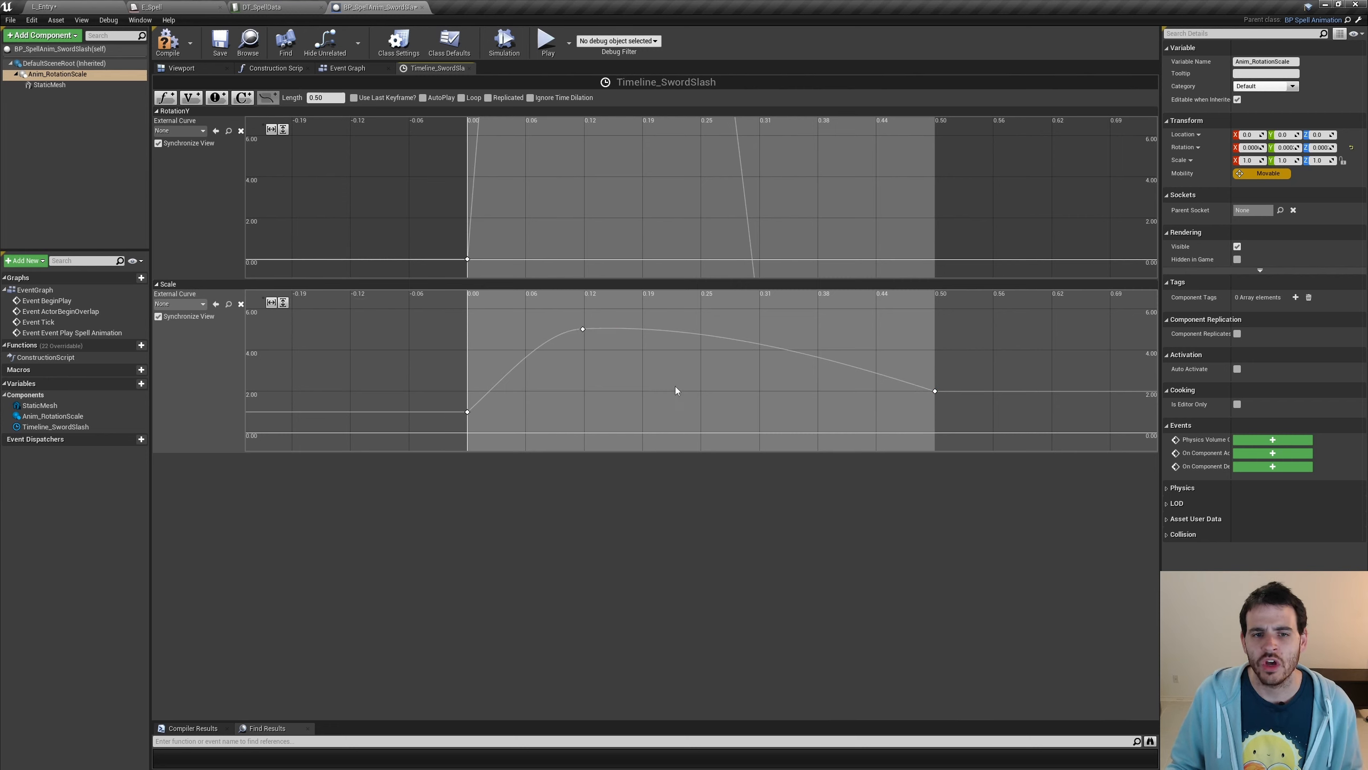
drag(542, 322, 600, 330)
click(748, 450)
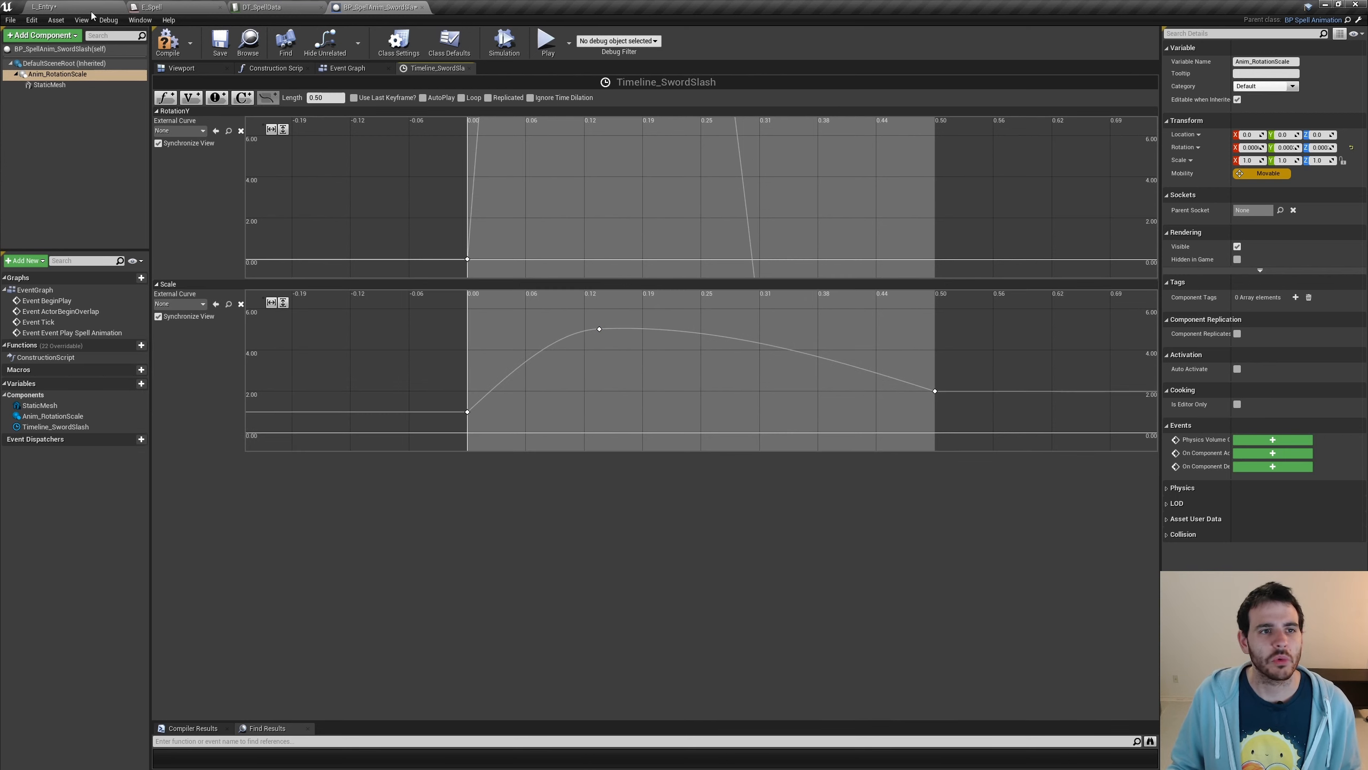
click(165, 47)
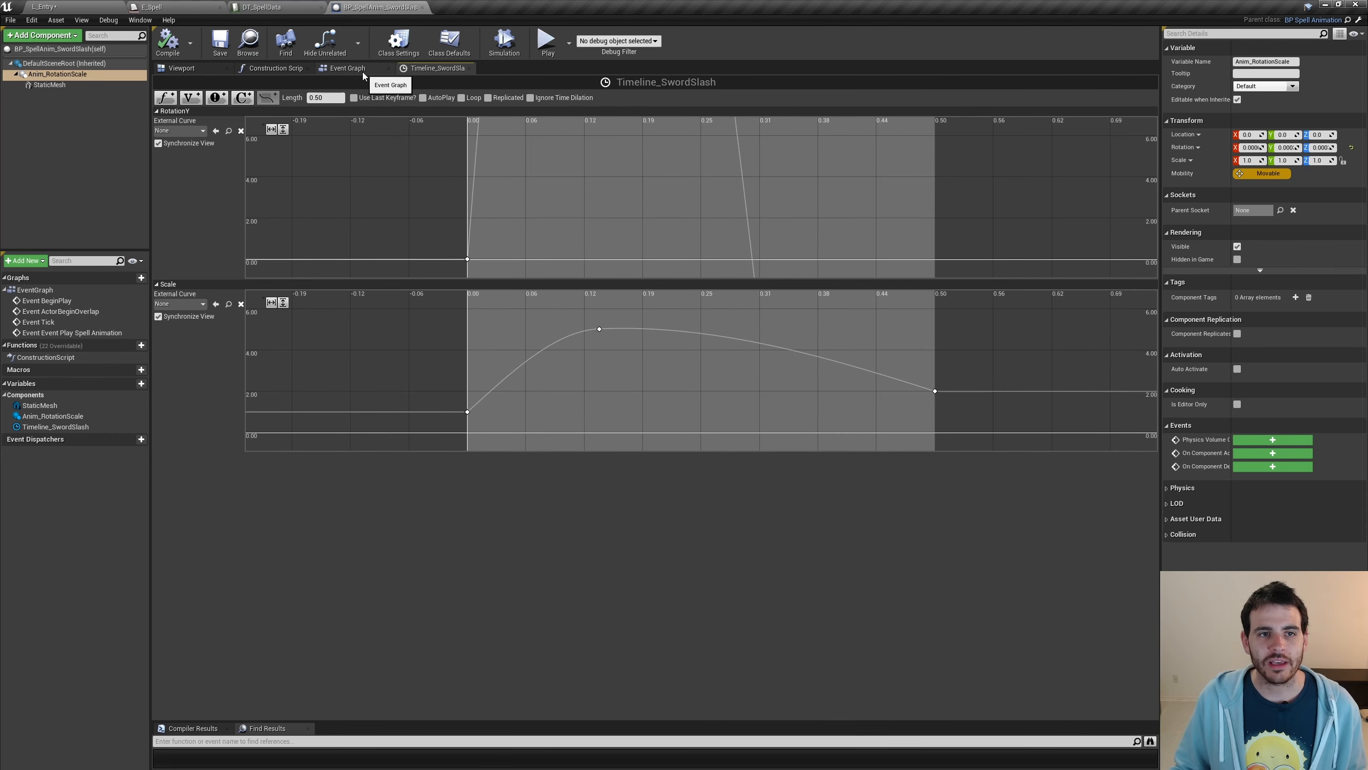
In the Event Graph, straighten the wire from the timeline's Scale output to the float-to-vector conversion node.
click(362, 72)
drag(574, 272, 945, 249)
drag(723, 201, 954, 270)
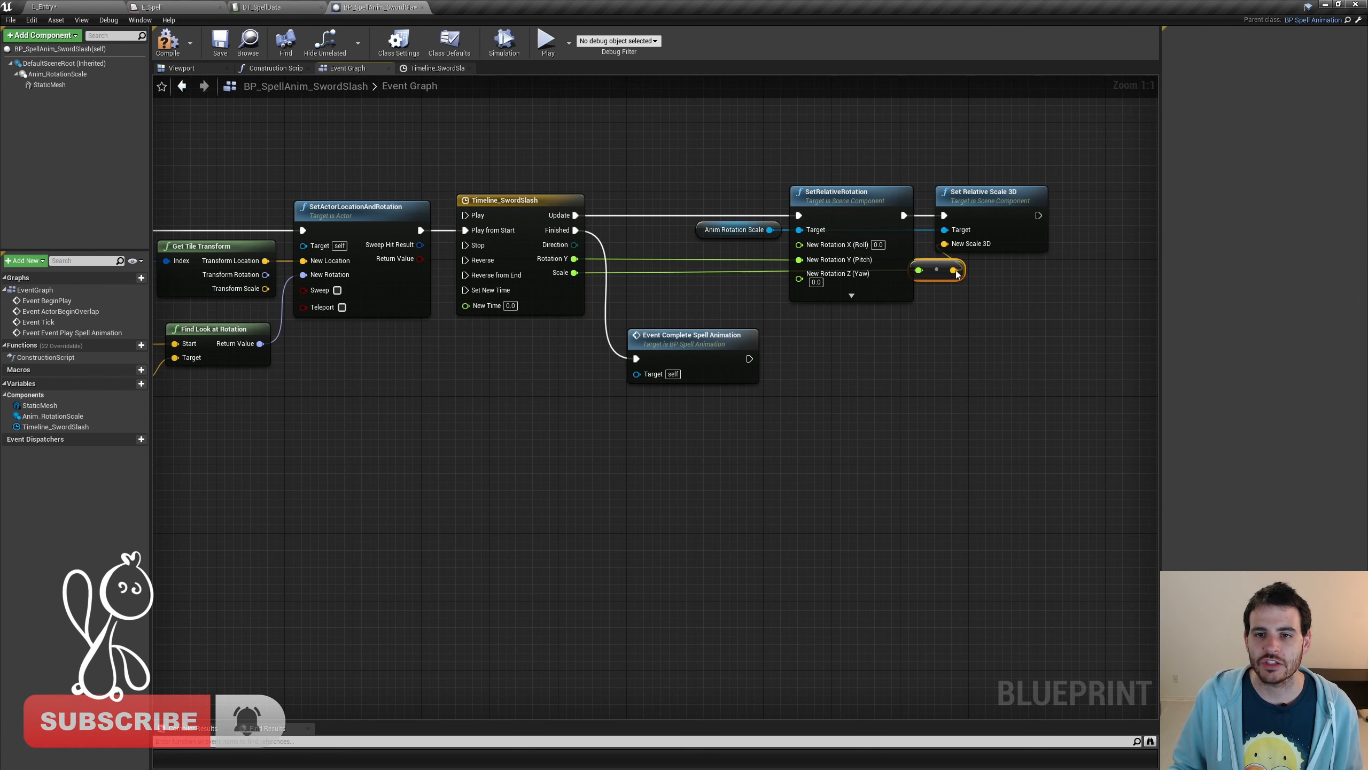
shift+click(560, 200)
key(q)
Shift the SetRelativeRotation, conversion and Set Relative Scale 3D nodes closer to the timeline and compile the blueprint.
drag(725, 193, 767, 260)
click(957, 277)
key(Left)
key(Left)
key(Left)
key(Left)
key(Left)
key(Left)
key(Left)
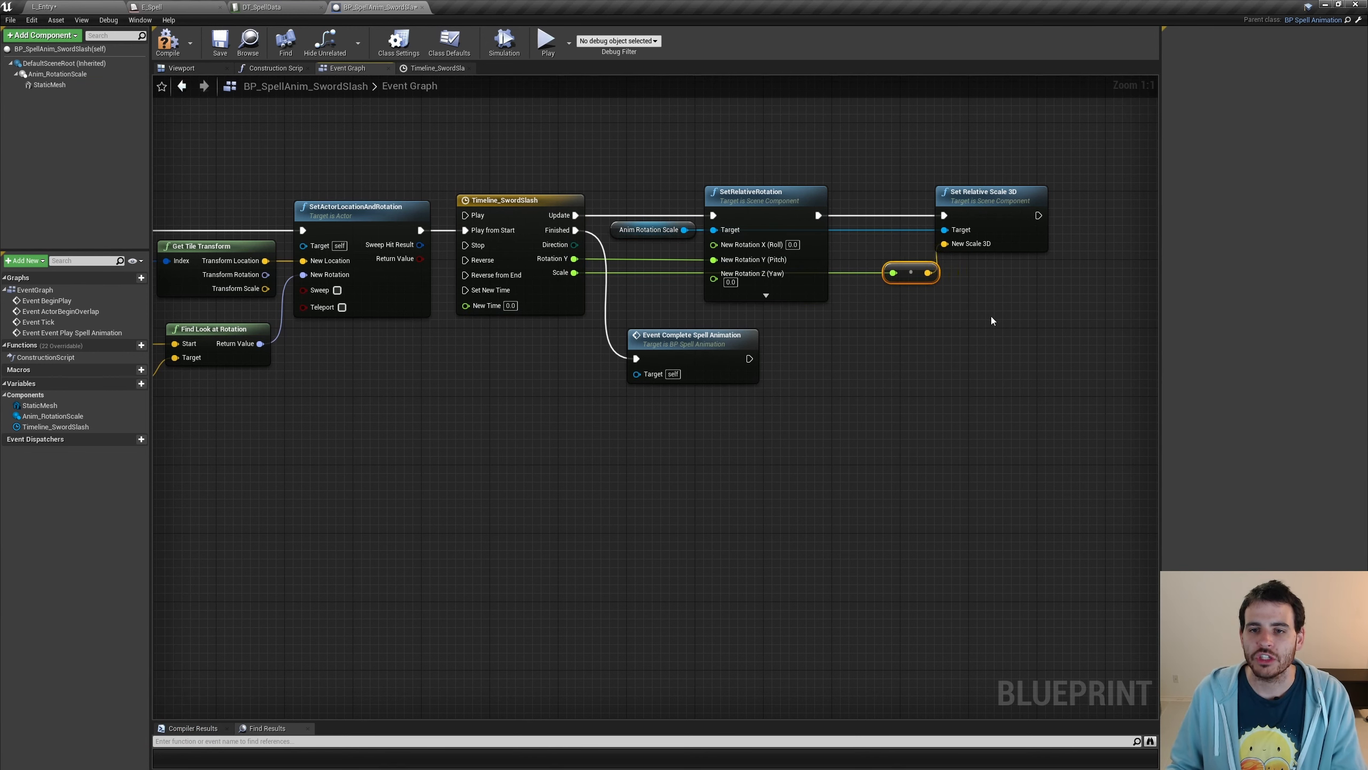
drag(993, 323, 877, 208)
key(Left)
key(Left)
click(944, 357)
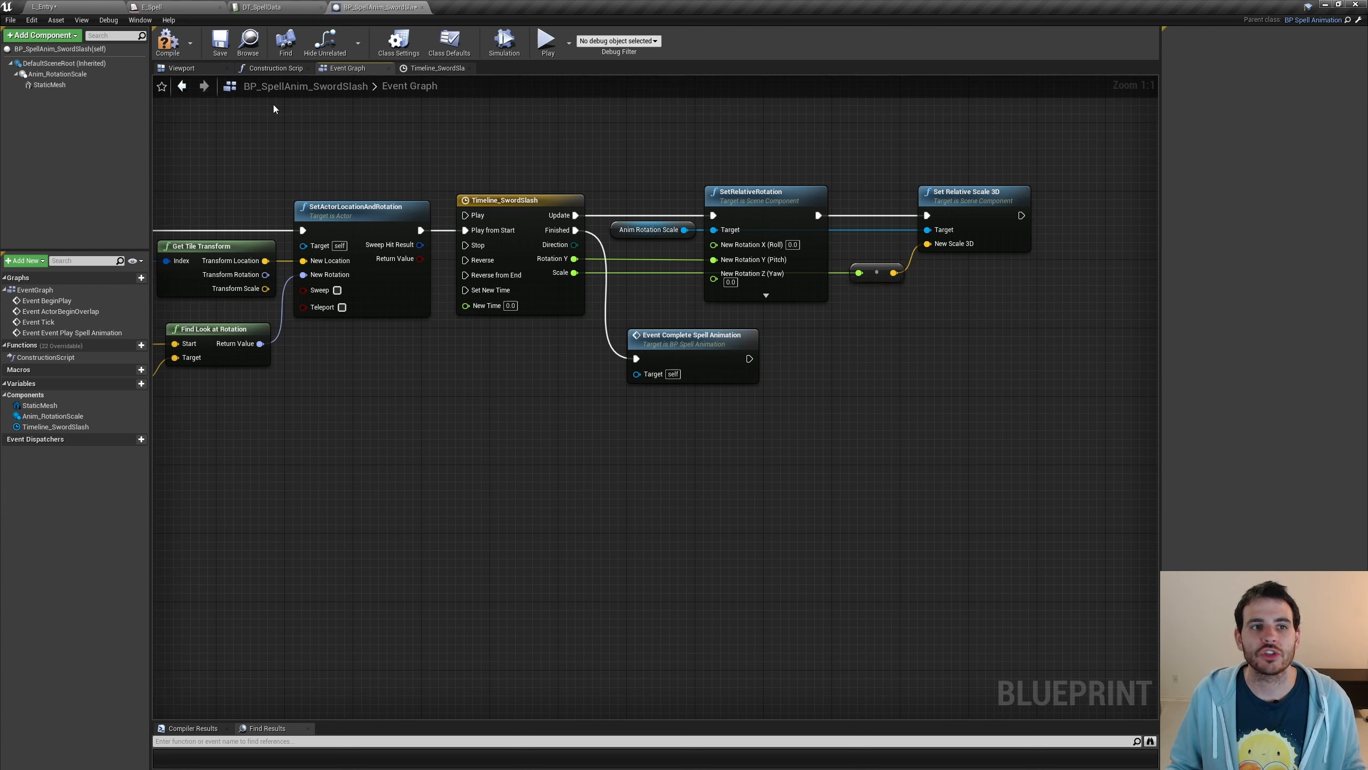
click(177, 59)
Play the L_Entry level and choose SwordSlash as the spell to cast.
click(45, 7)
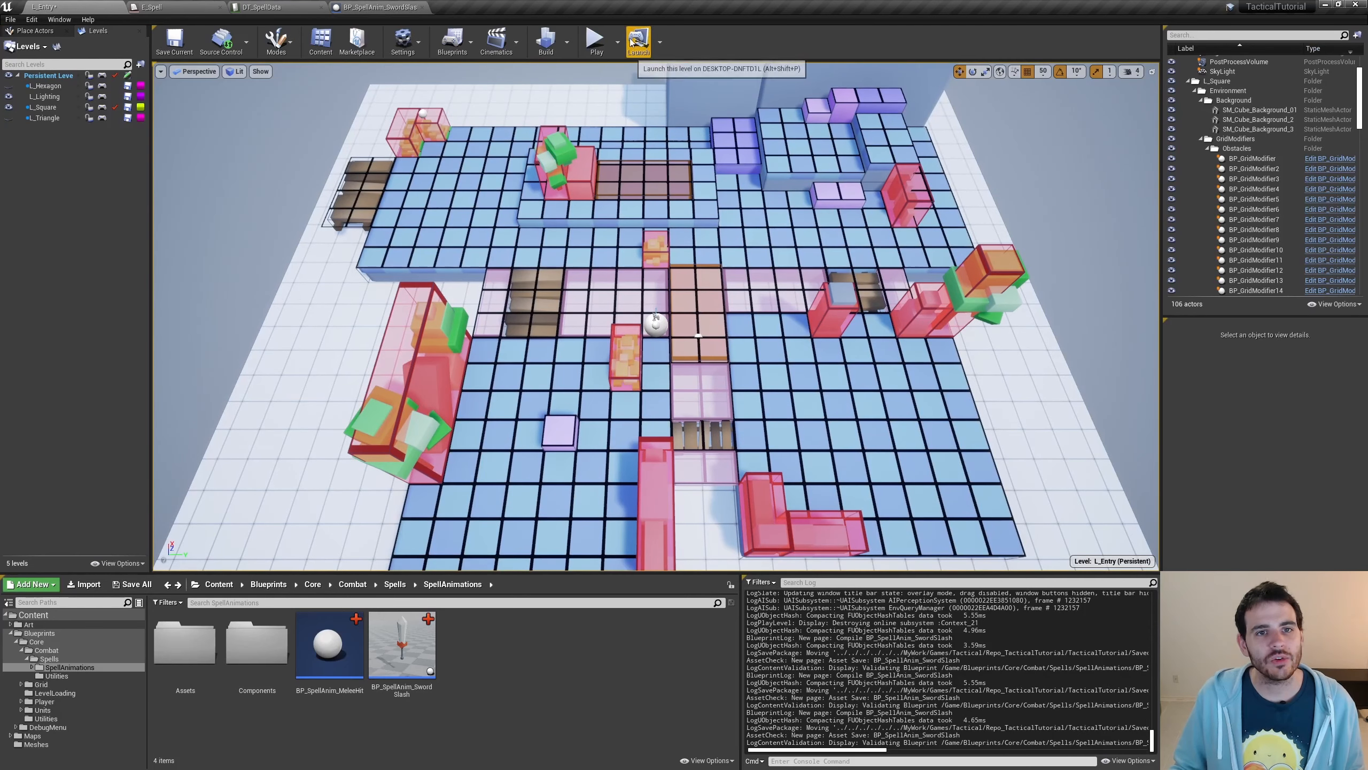
click(596, 42)
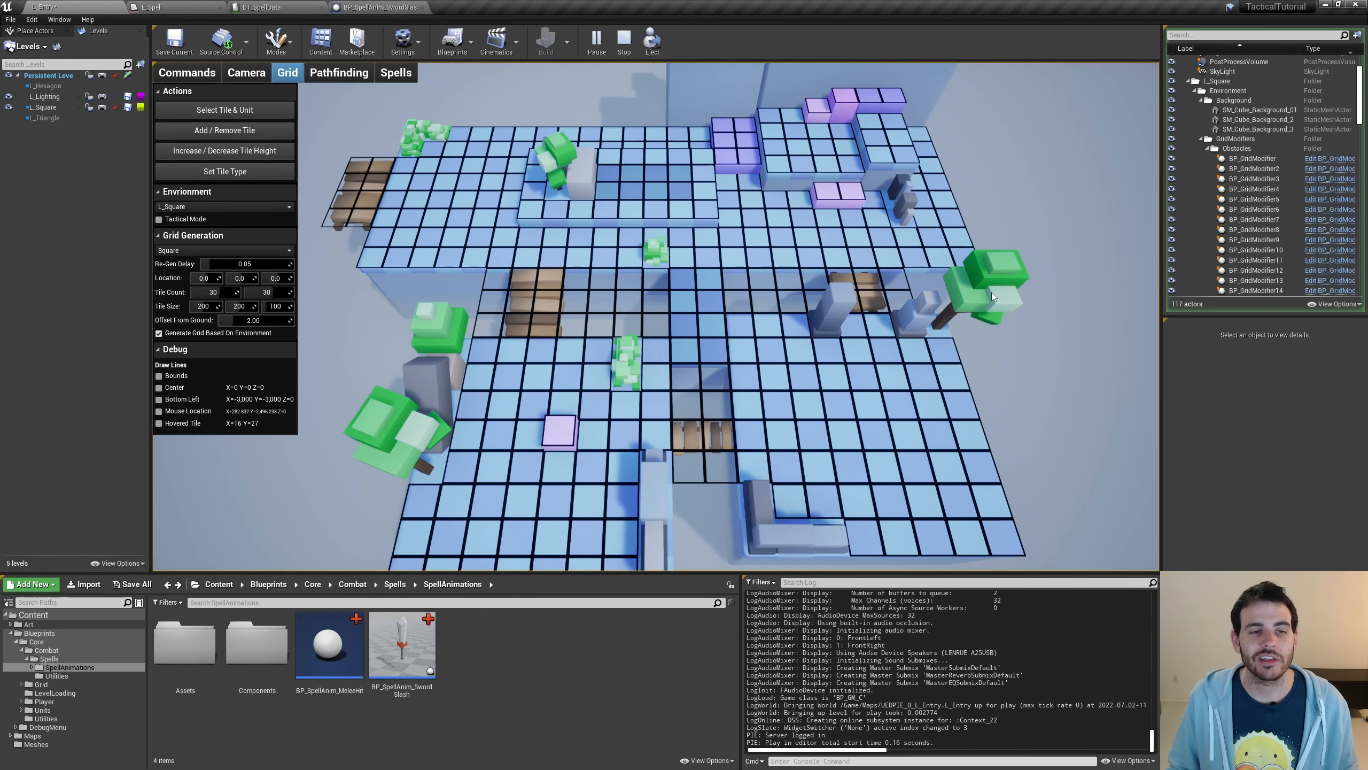
click(399, 73)
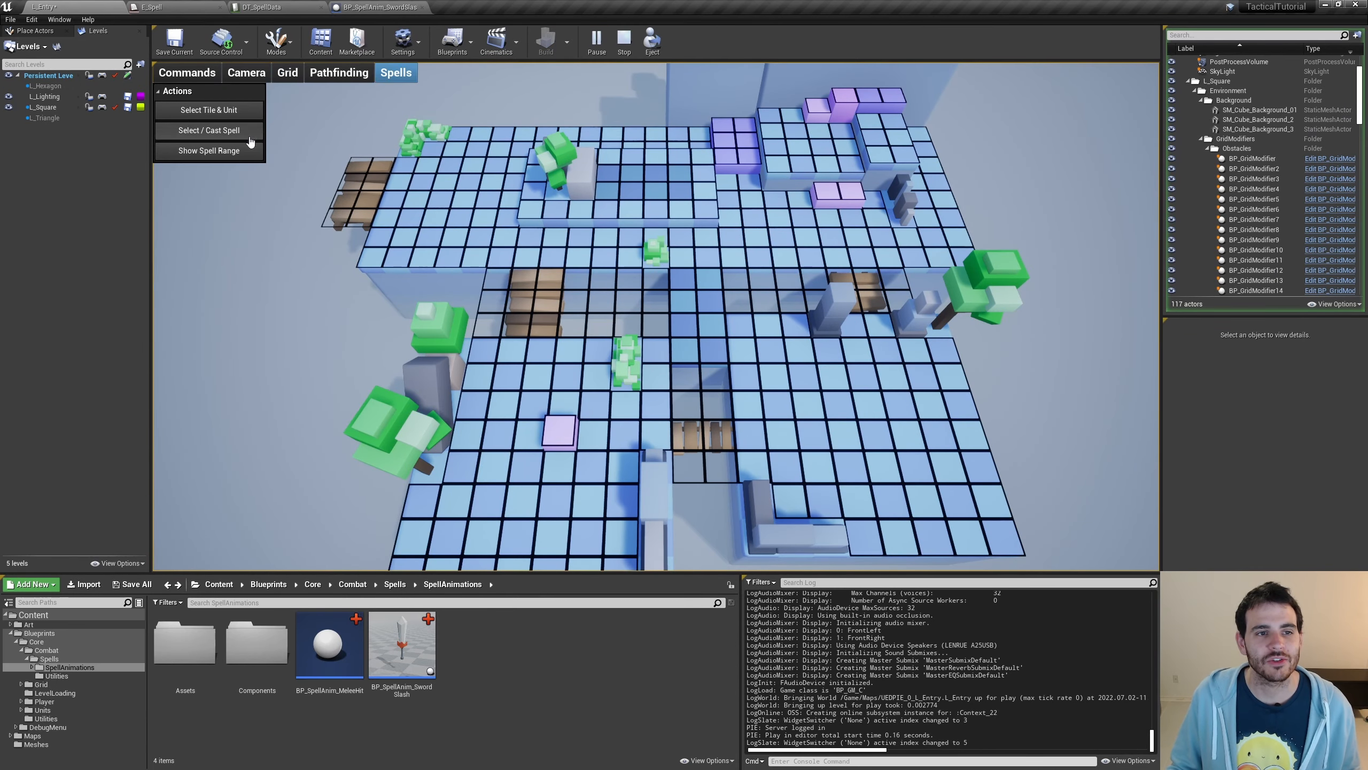
click(231, 133)
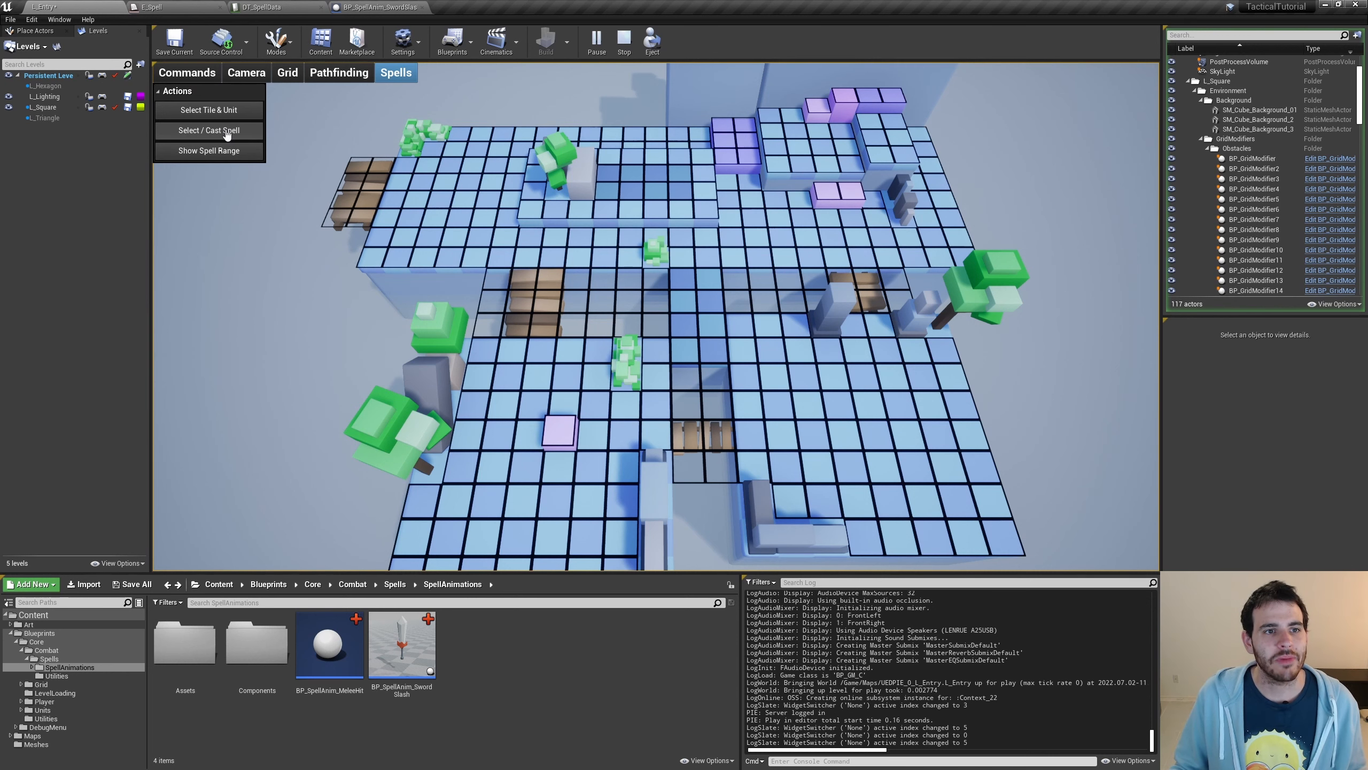
click(227, 134)
click(199, 145)
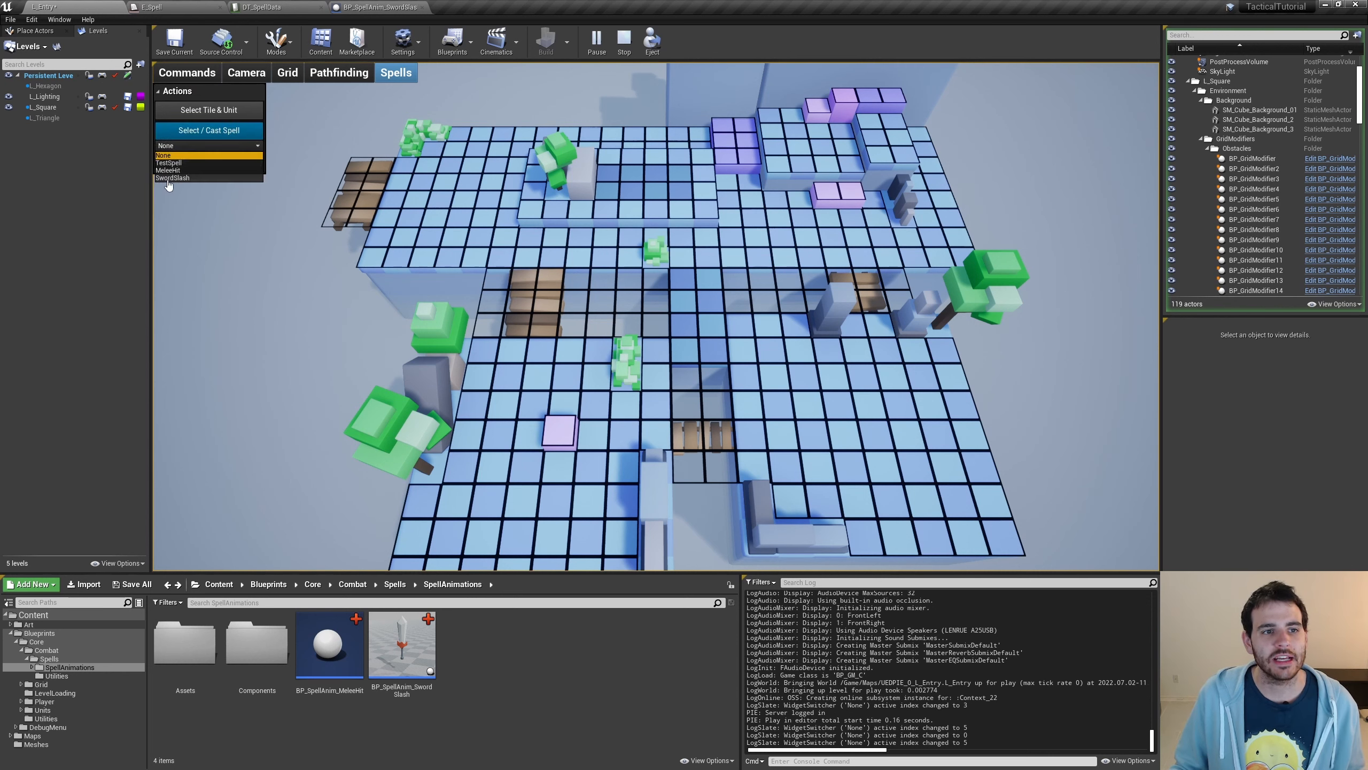
click(168, 179)
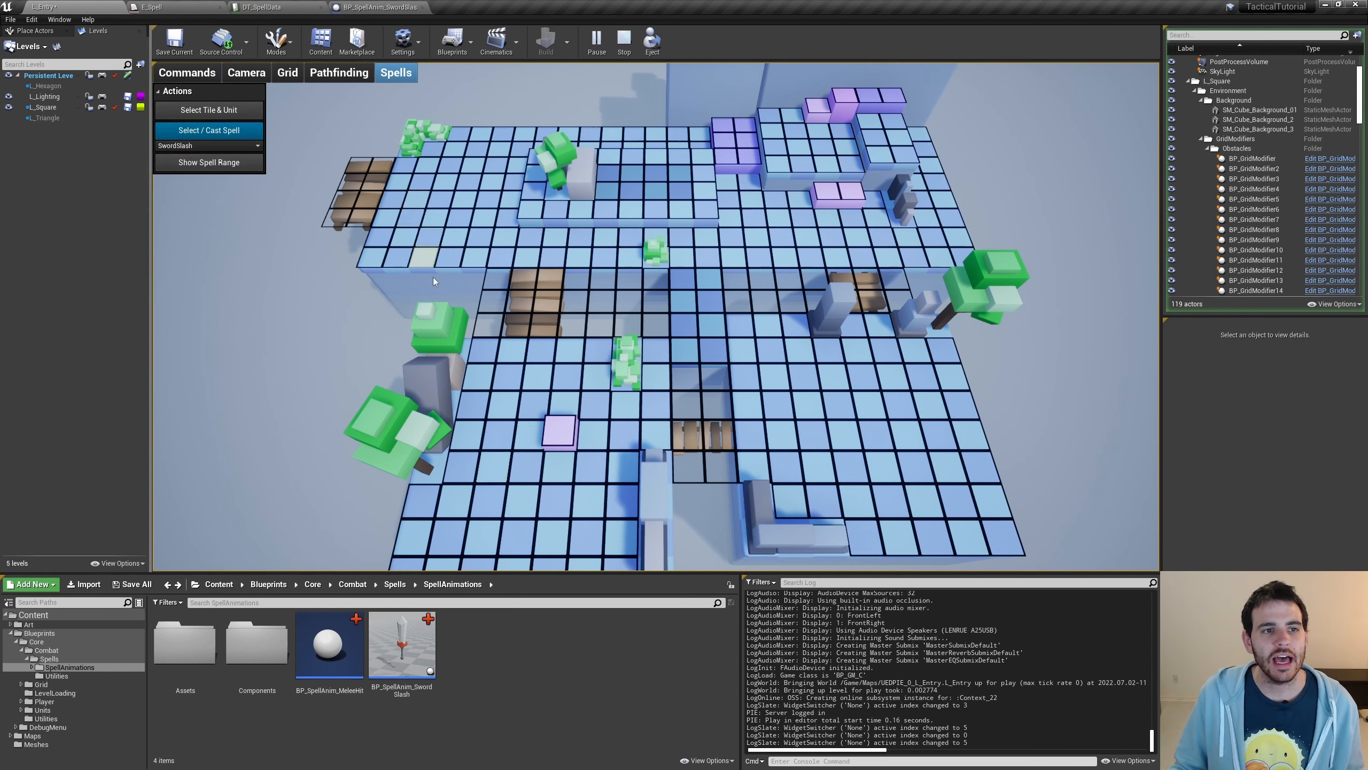
Test the SwordSlash spell by casting it on neighbouring tiles in several directions, and stop the play session.
click(708, 261)
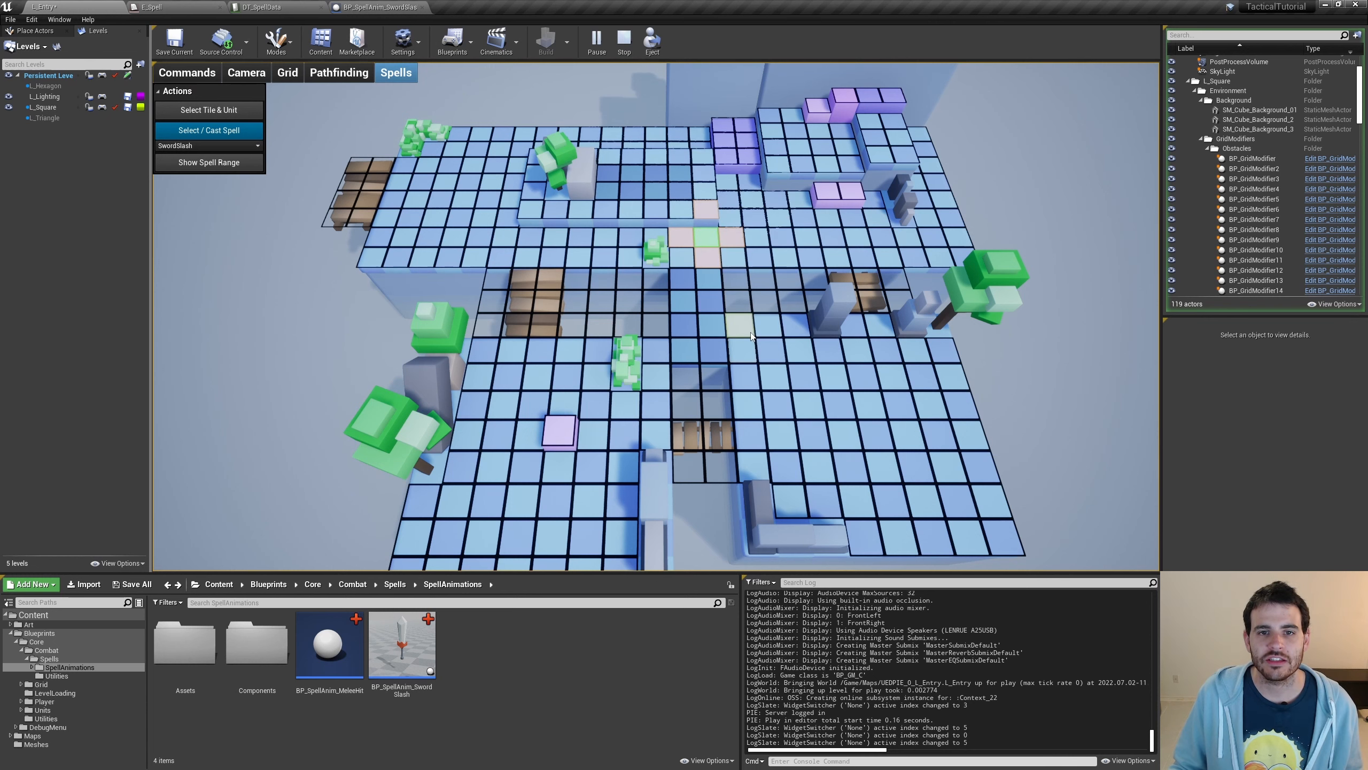
click(739, 241)
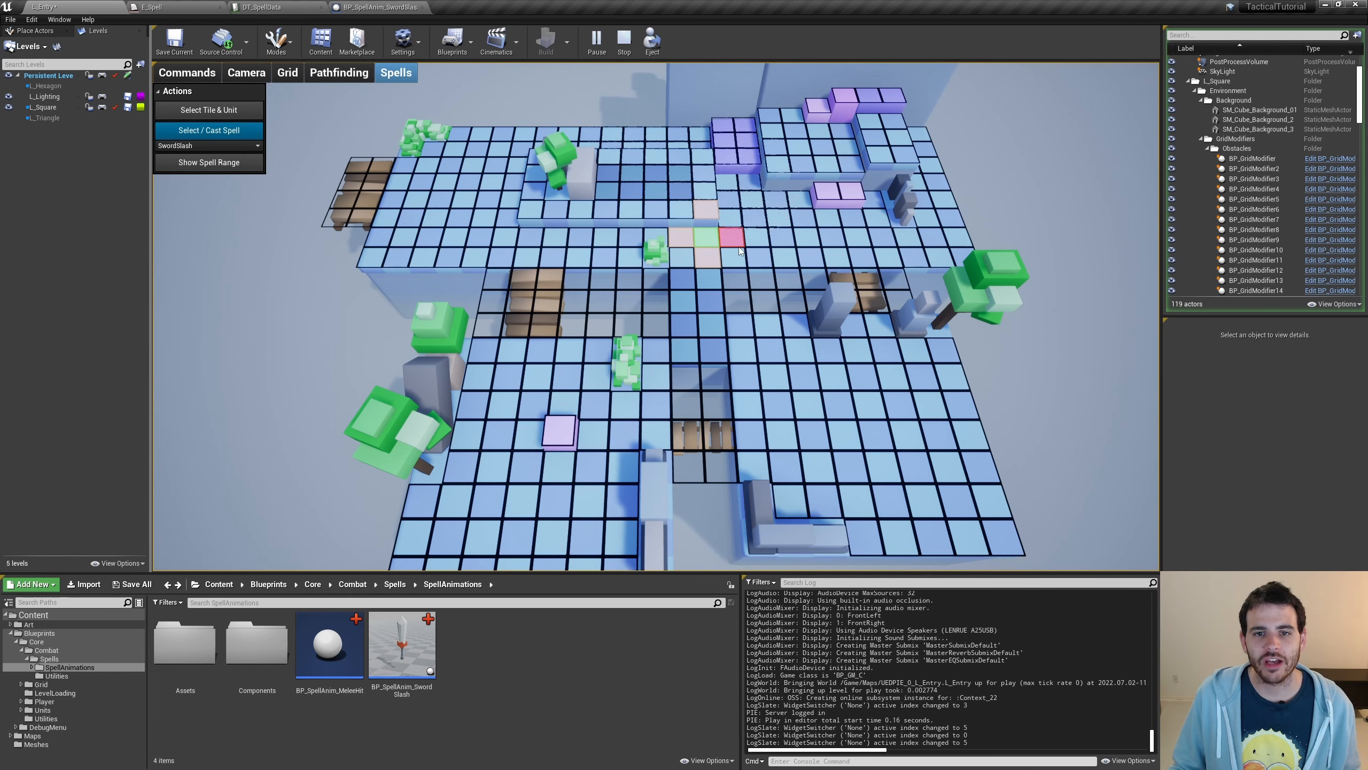
click(739, 248)
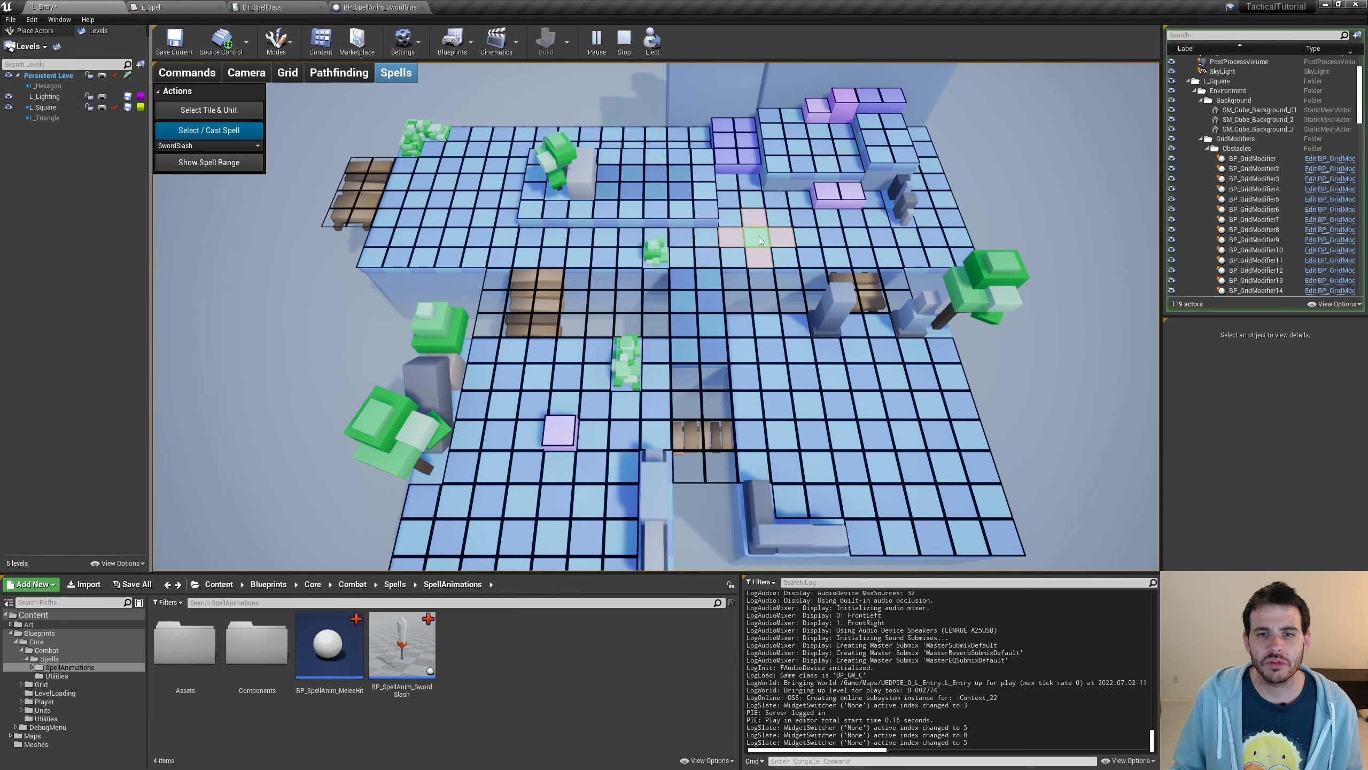
click(730, 241)
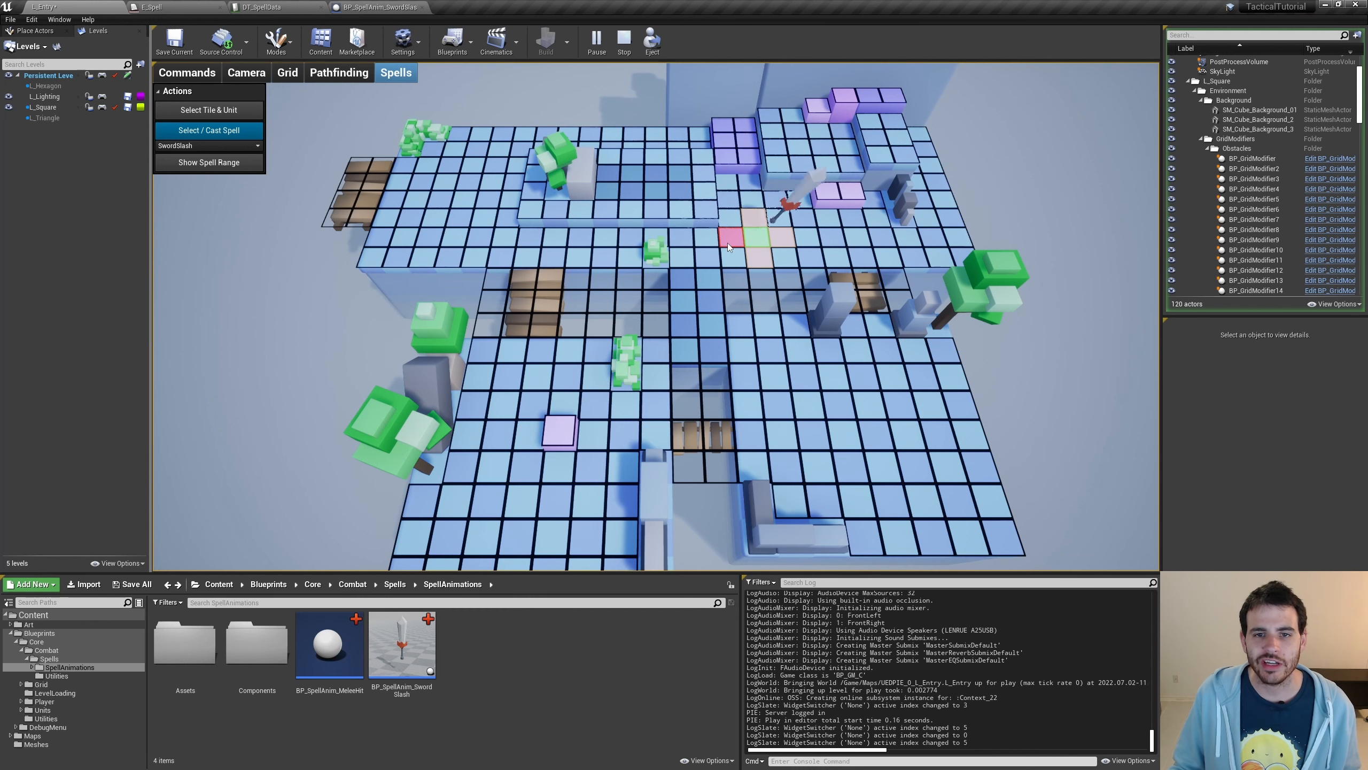
click(731, 240)
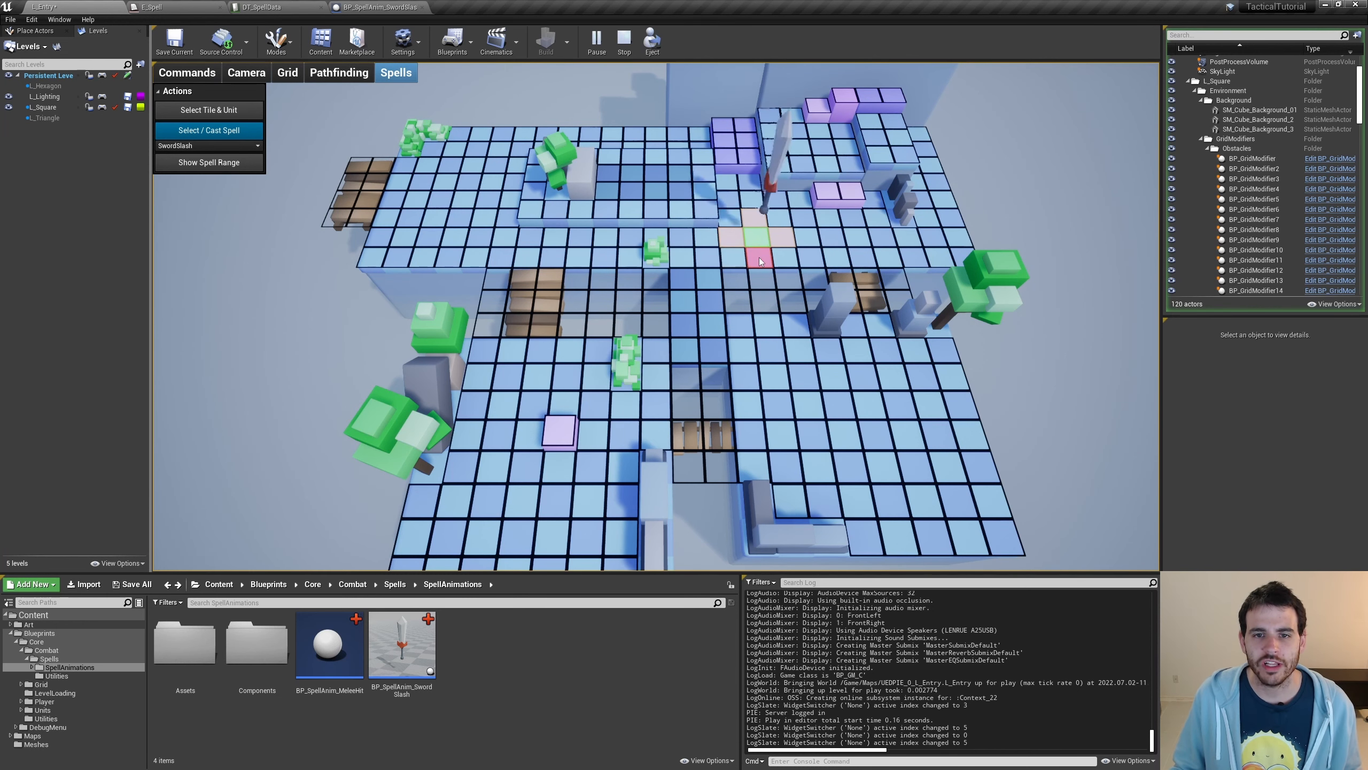
key(d)
key(d)
key(d)
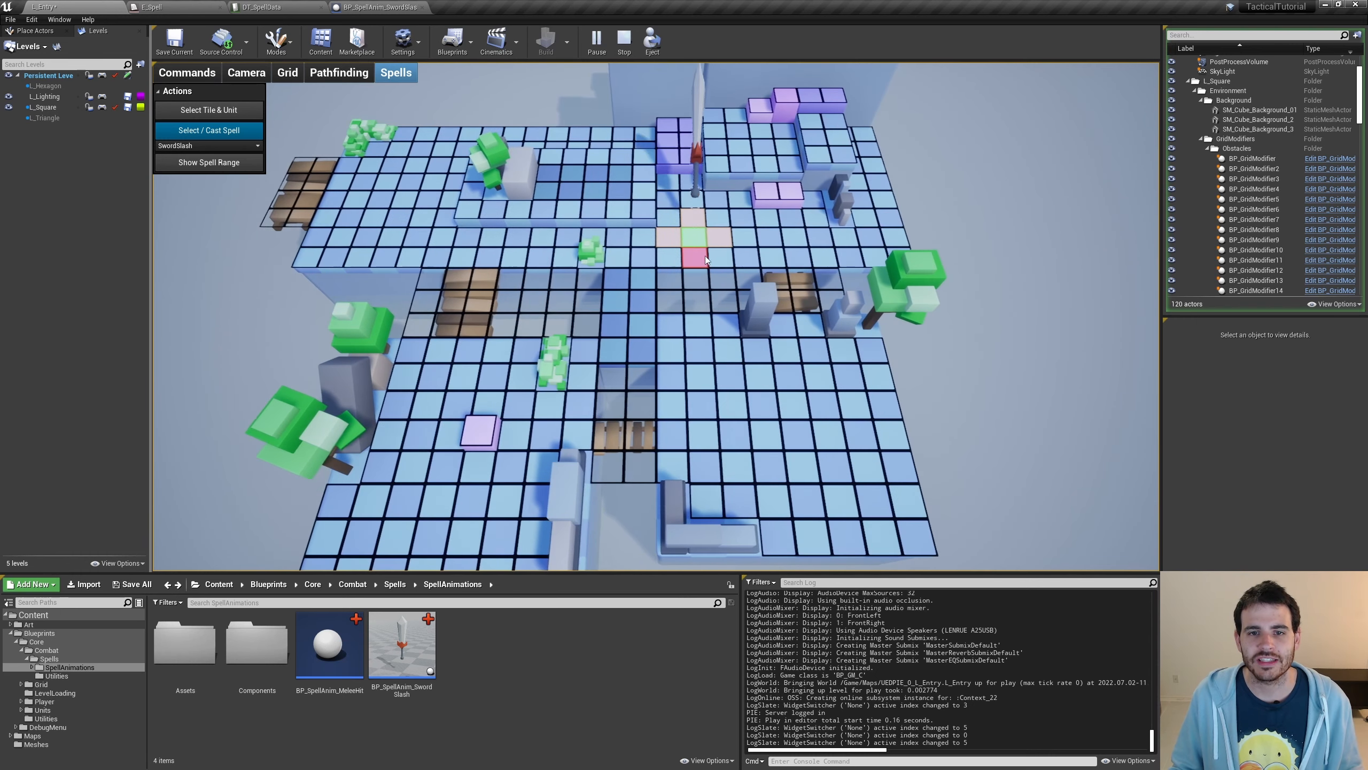
click(677, 255)
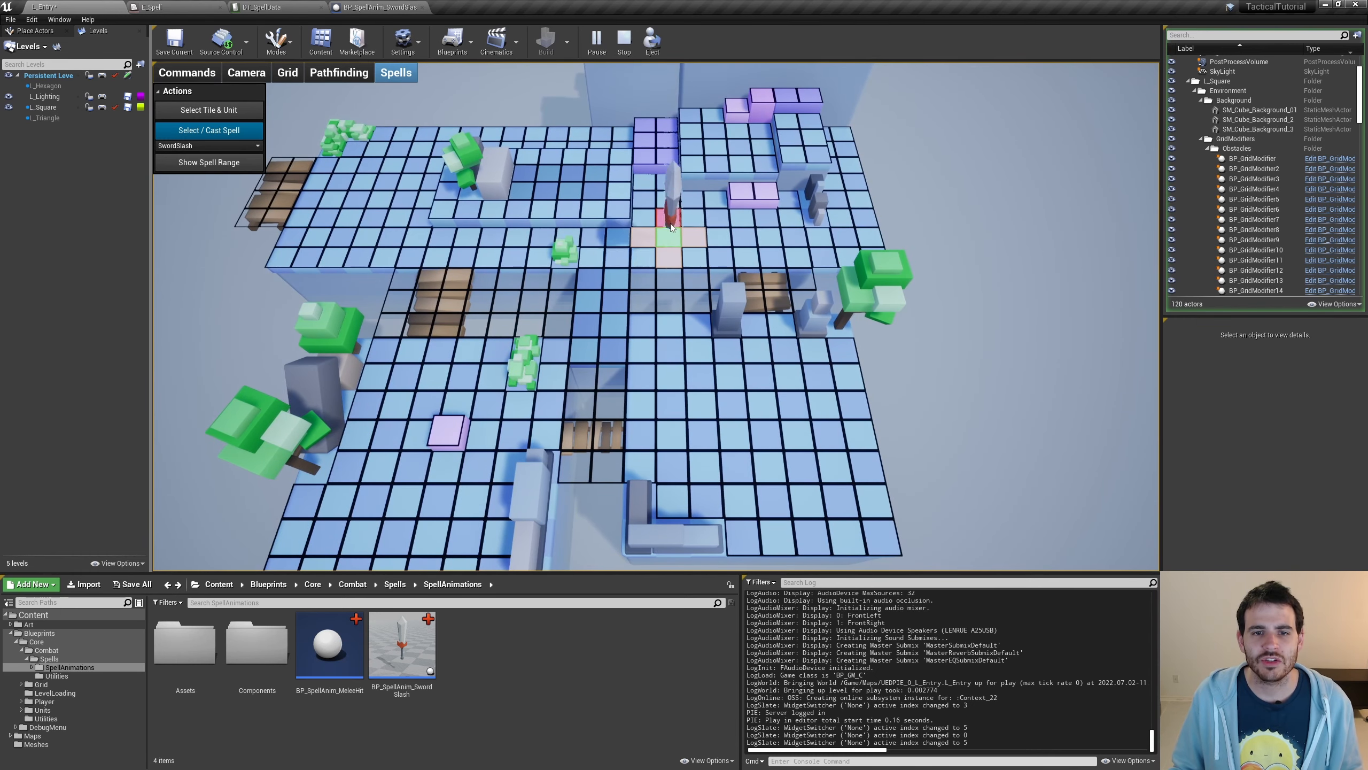
key(a)
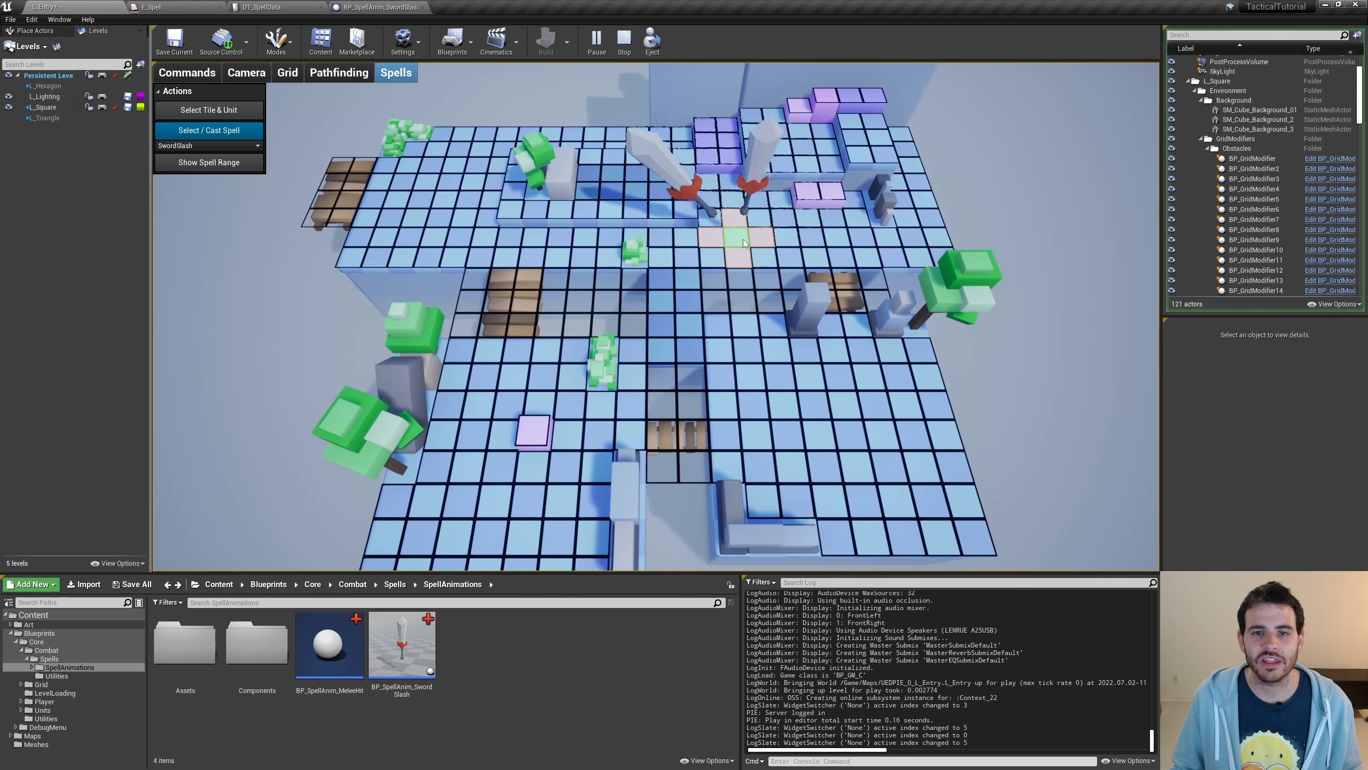
click(624, 39)
Add a Scene component under the SwordSlash blueprint's root and make it the parent of Anim_RotationScale.
click(380, 7)
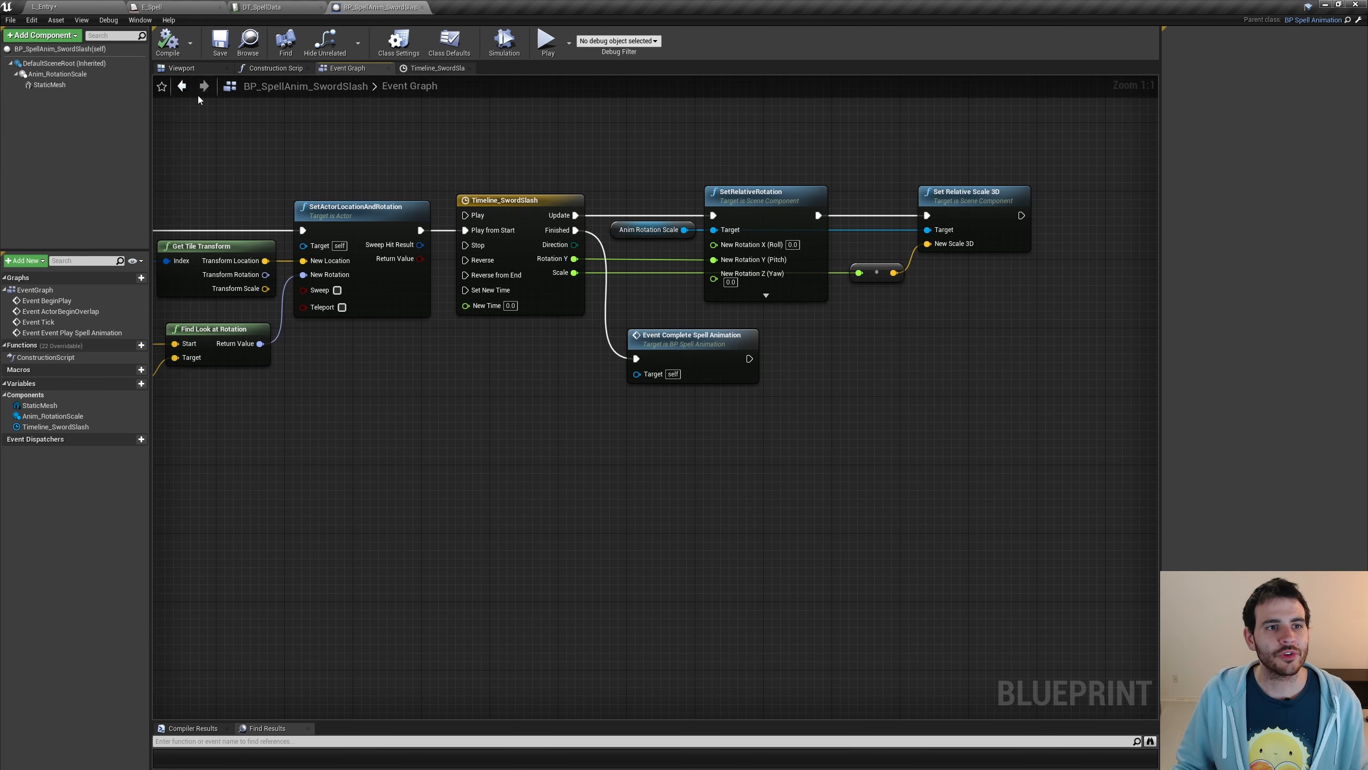
click(186, 69)
click(59, 63)
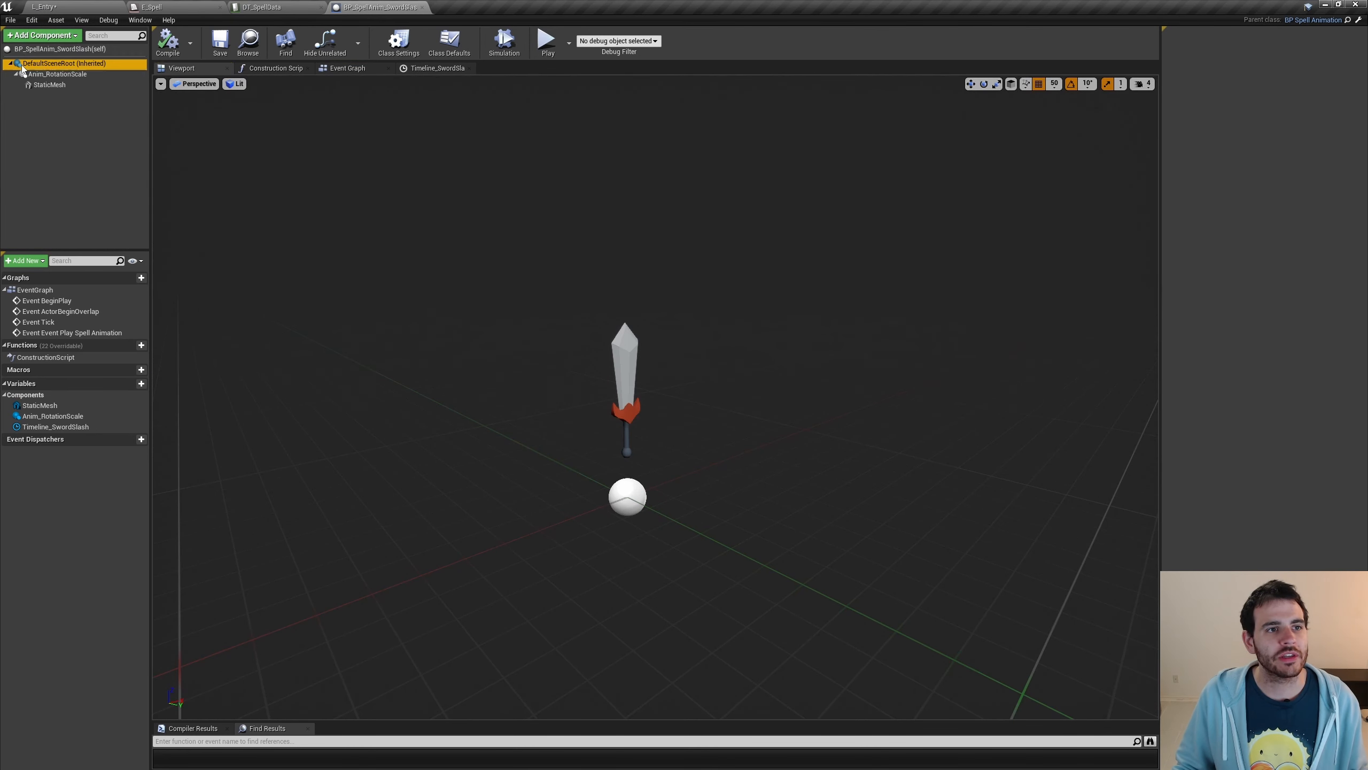
click(42, 35)
click(65, 166)
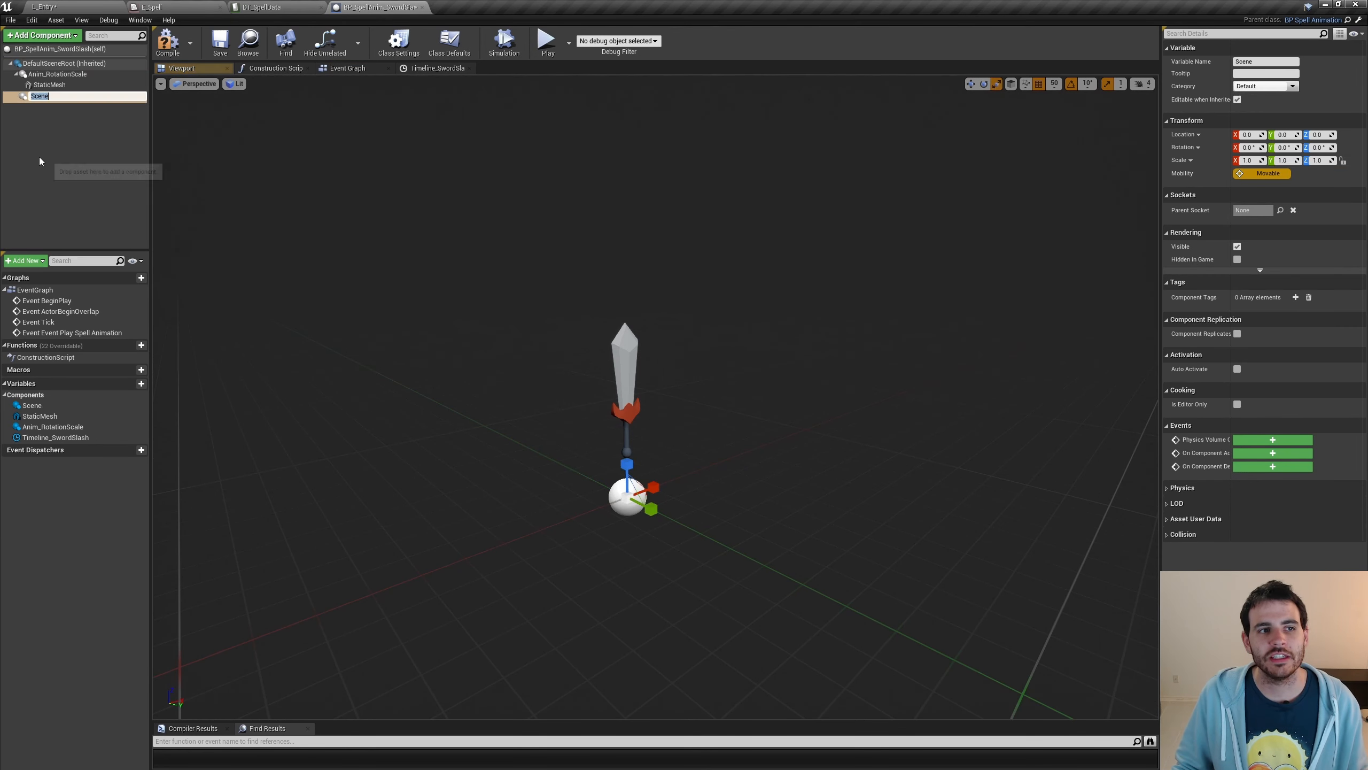
click(50, 75)
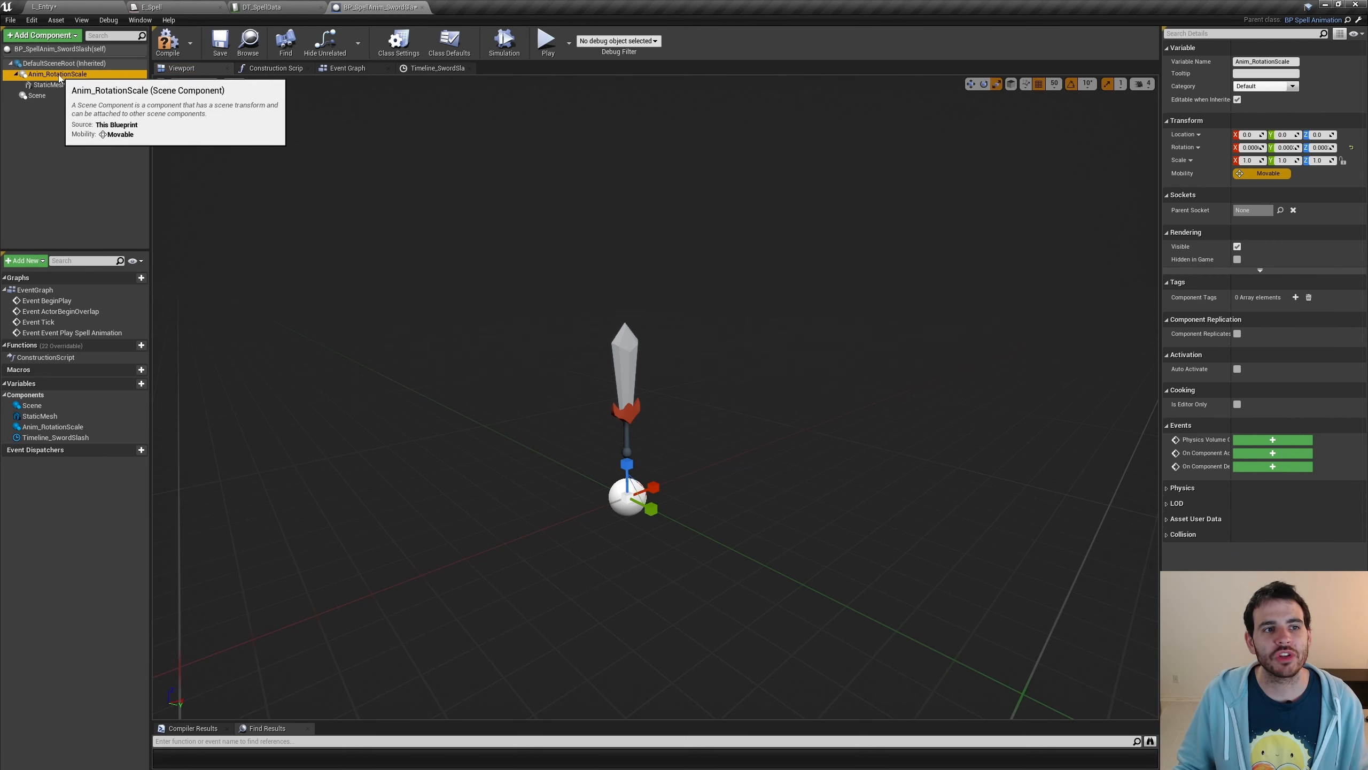
drag(50, 79, 53, 99)
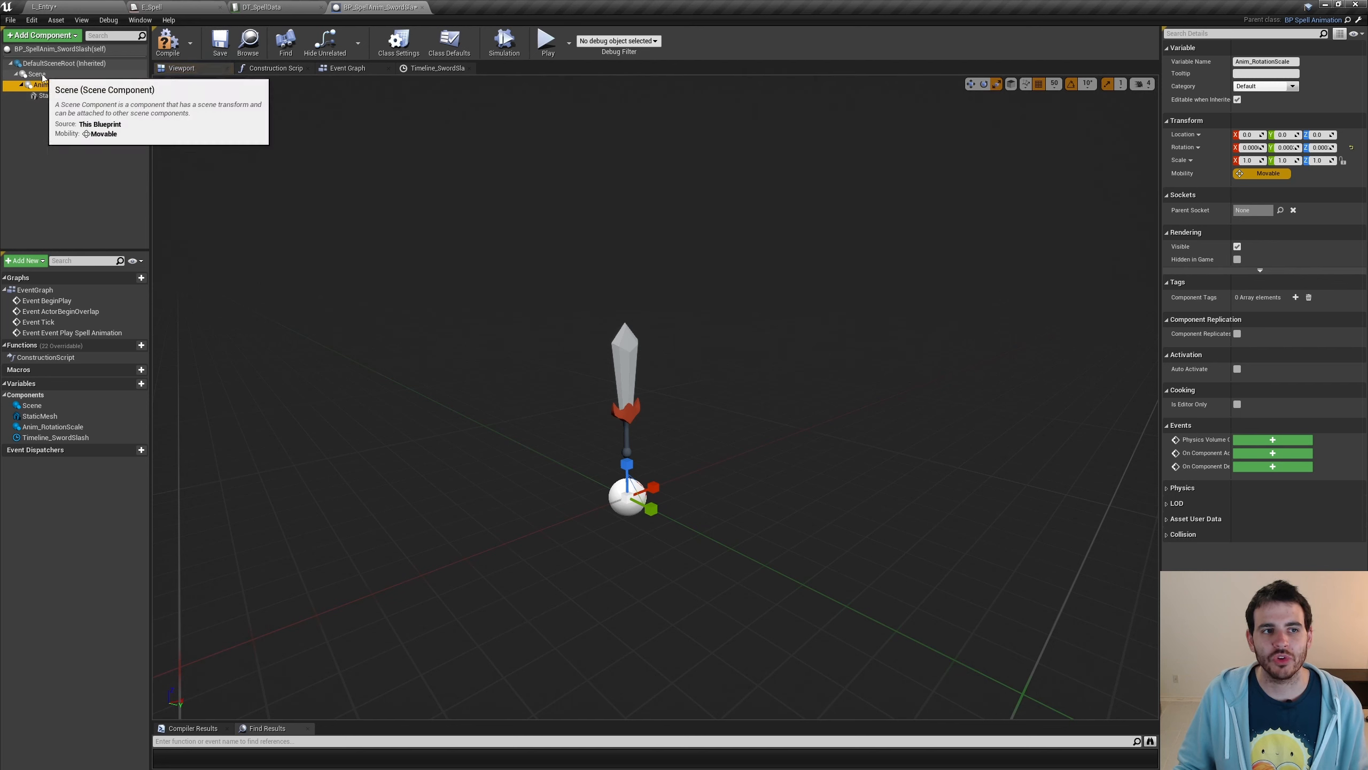
Try rotating the Scene component in the viewport to see how its child sword follows, and undo the rotation.
click(45, 73)
right_drag(533, 294, 535, 275)
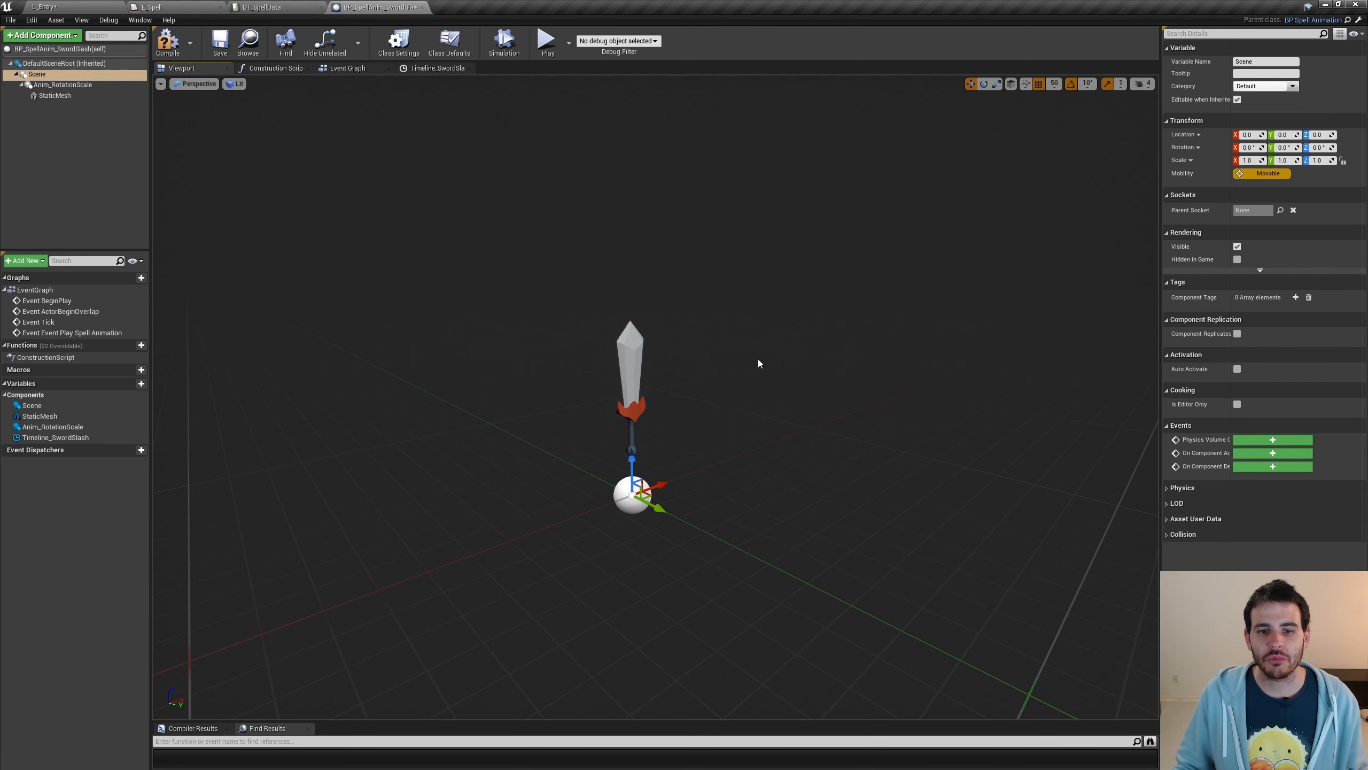
key(e)
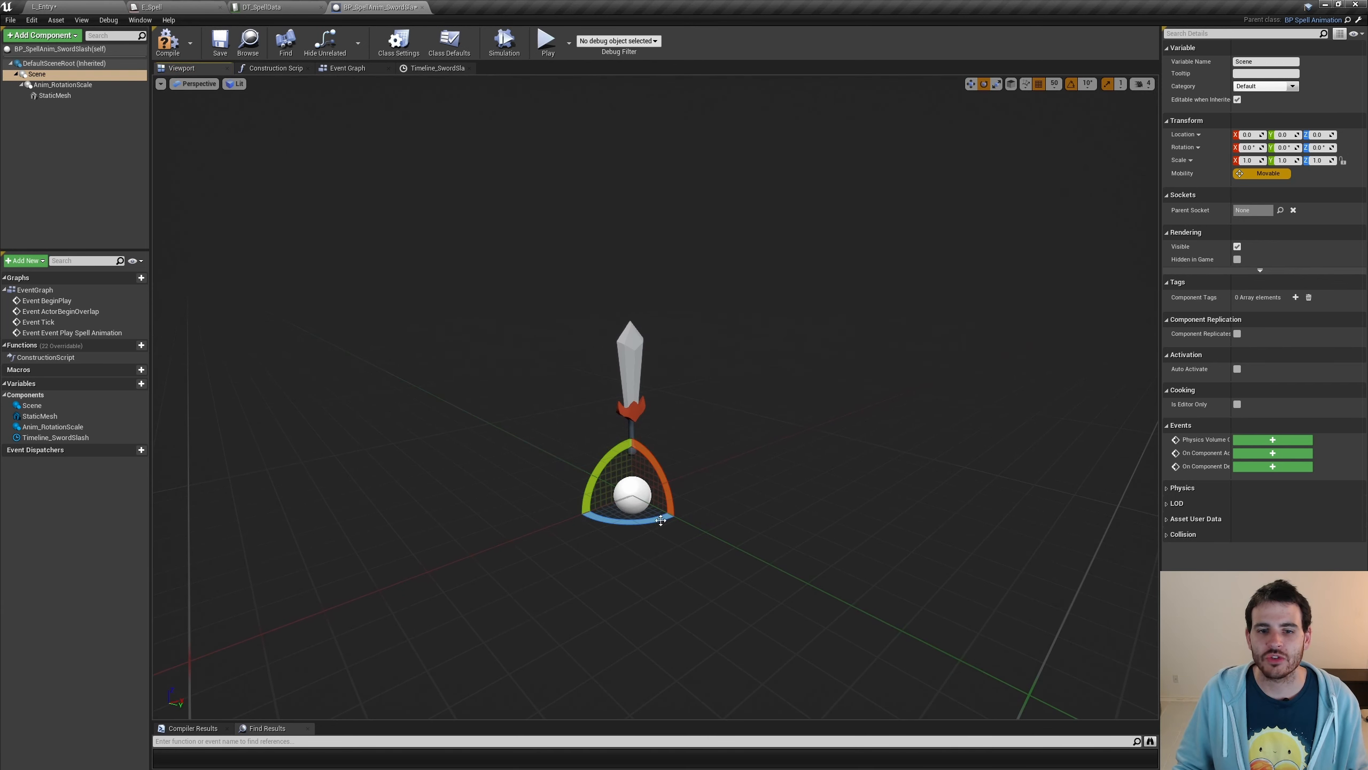
drag(661, 477, 603, 527)
right_drag(604, 527, 647, 569)
drag(628, 531, 764, 526)
key(ctrl+z)
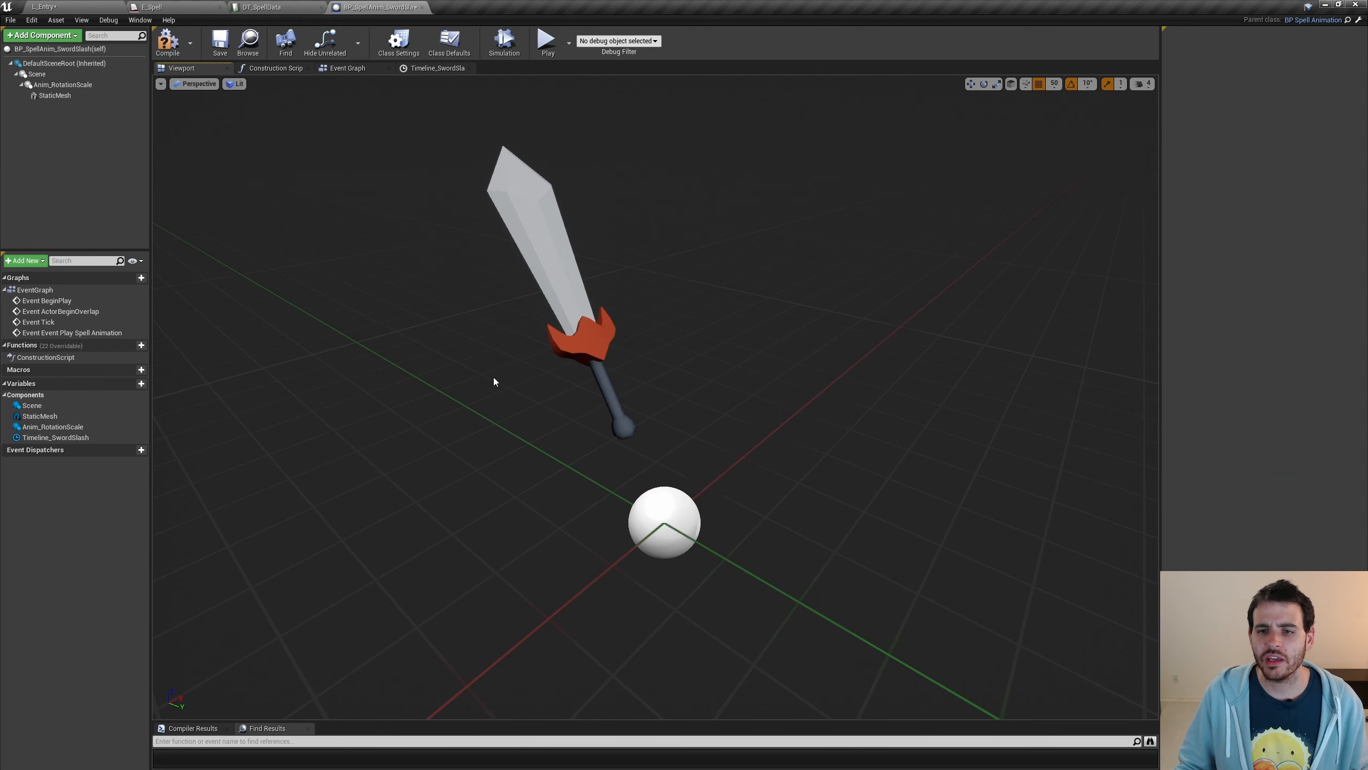
Compile and save the SwordSlash blueprint and return to the L_Entry level.
click(168, 41)
click(220, 42)
click(48, 6)
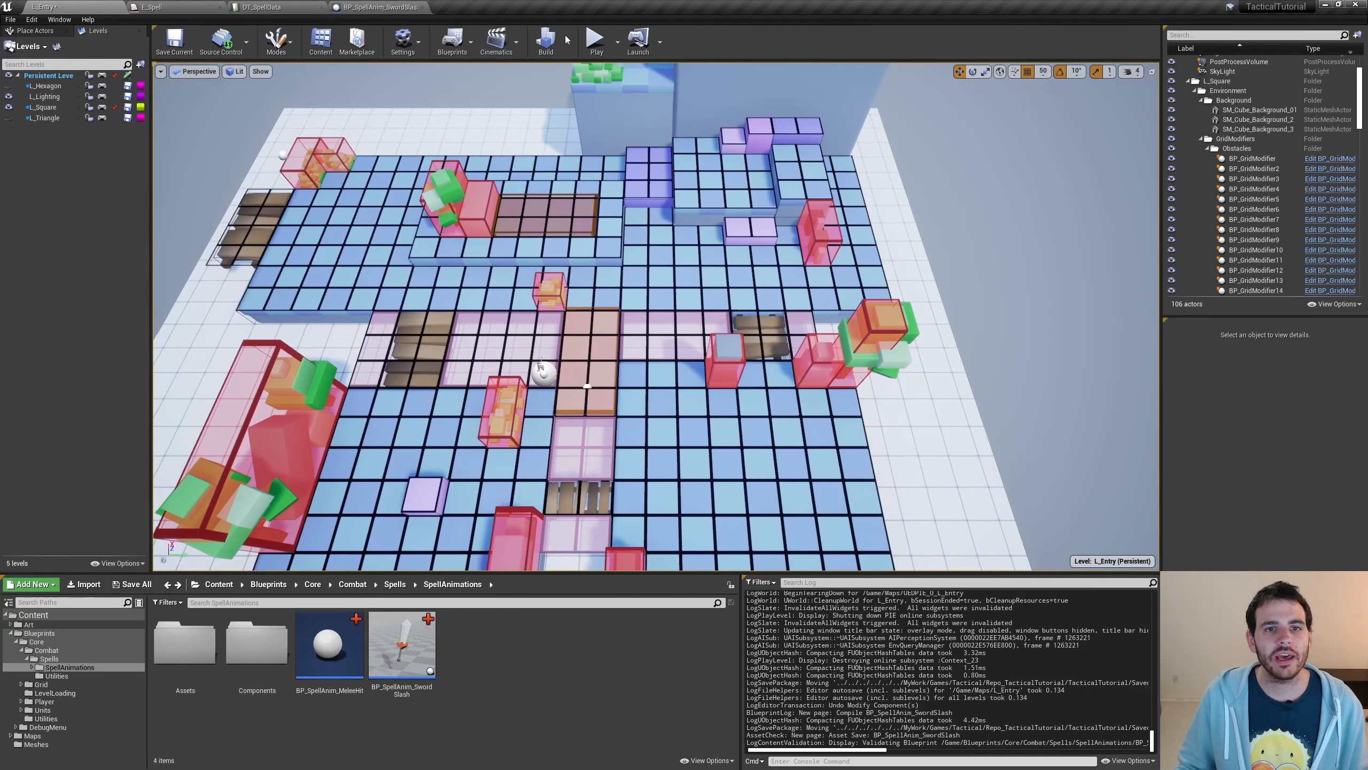
Play the level, cast SwordSlash on the tiles around the selected one, and stop the play session.
click(596, 39)
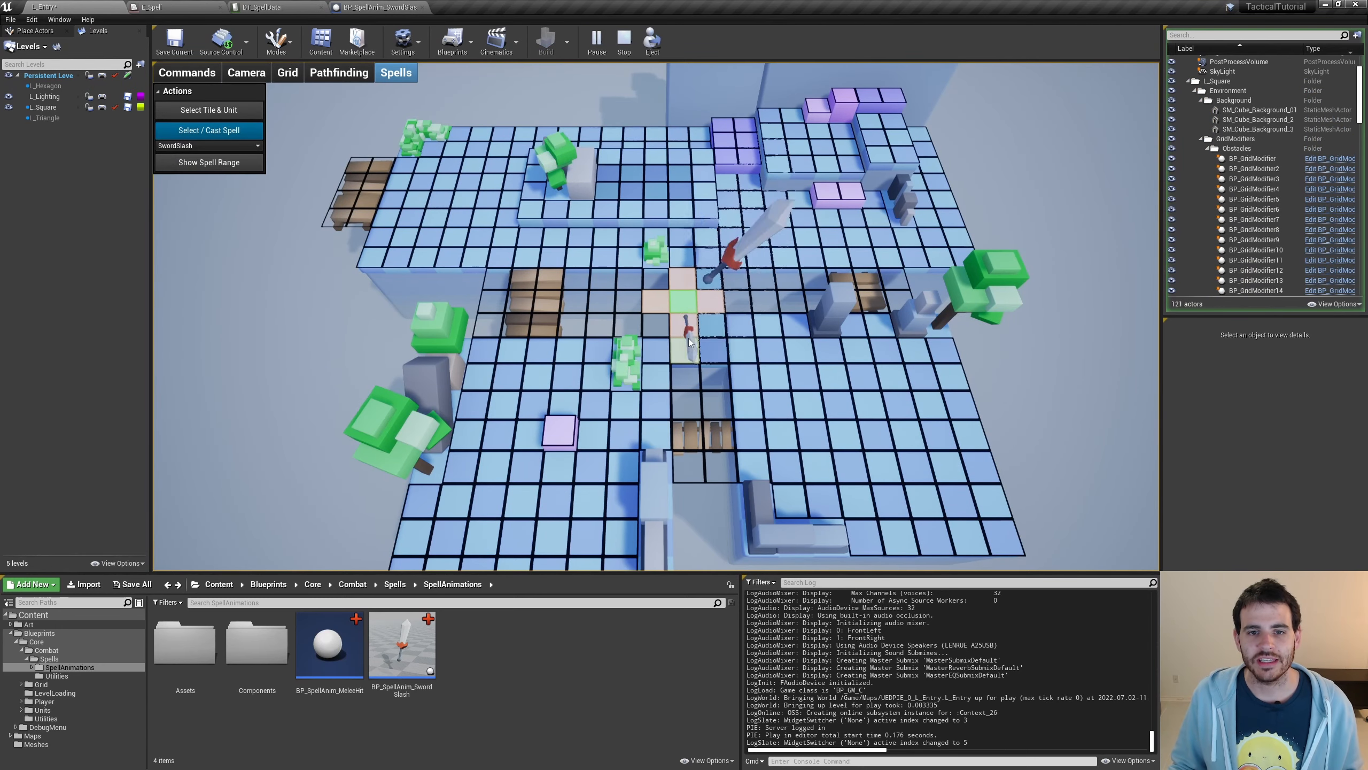
click(690, 294)
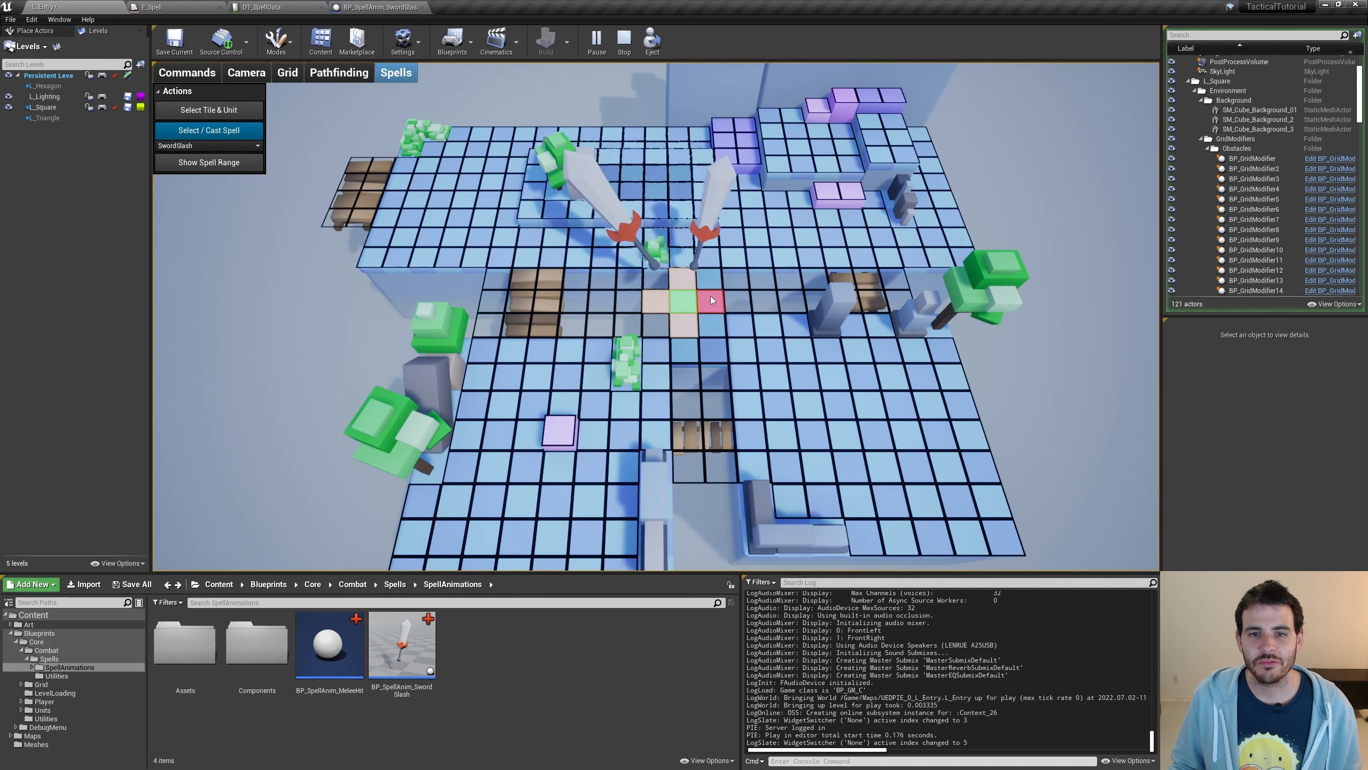
click(662, 301)
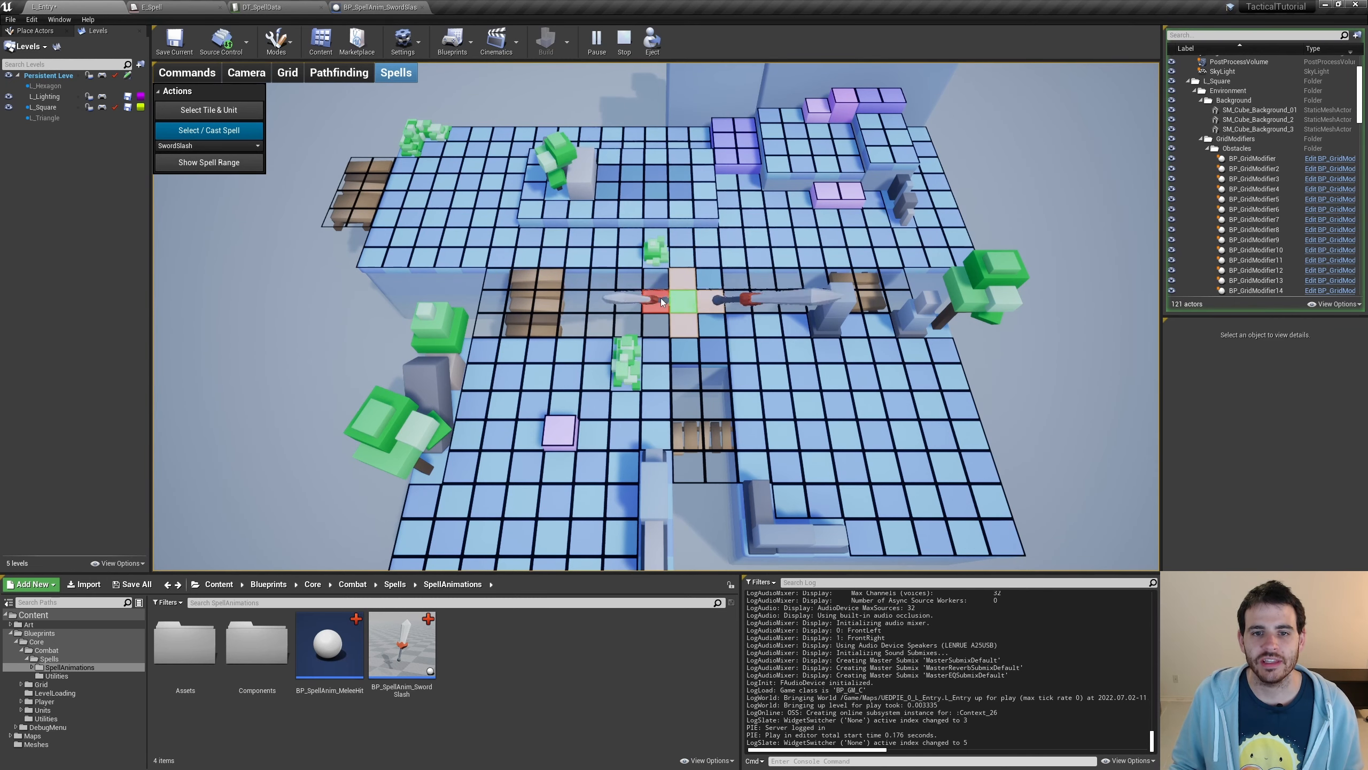
click(717, 303)
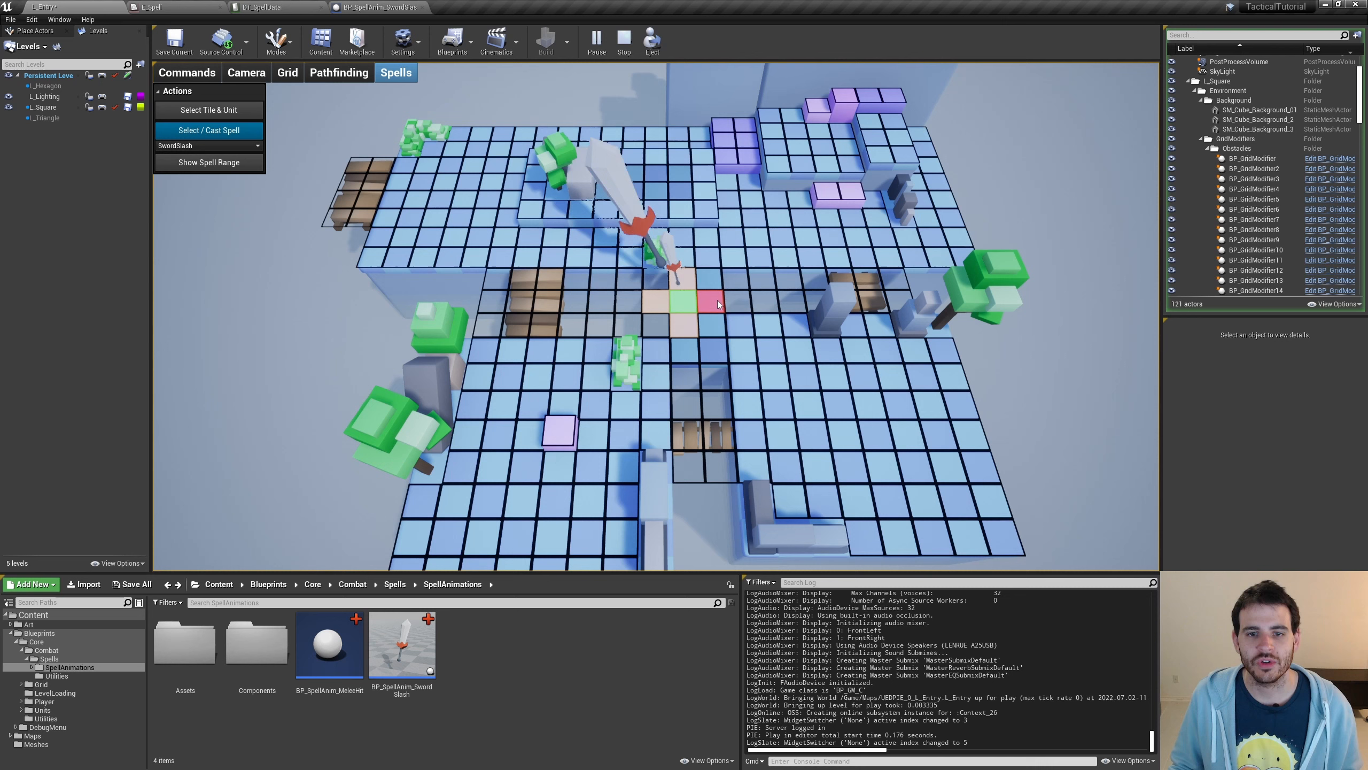
click(686, 332)
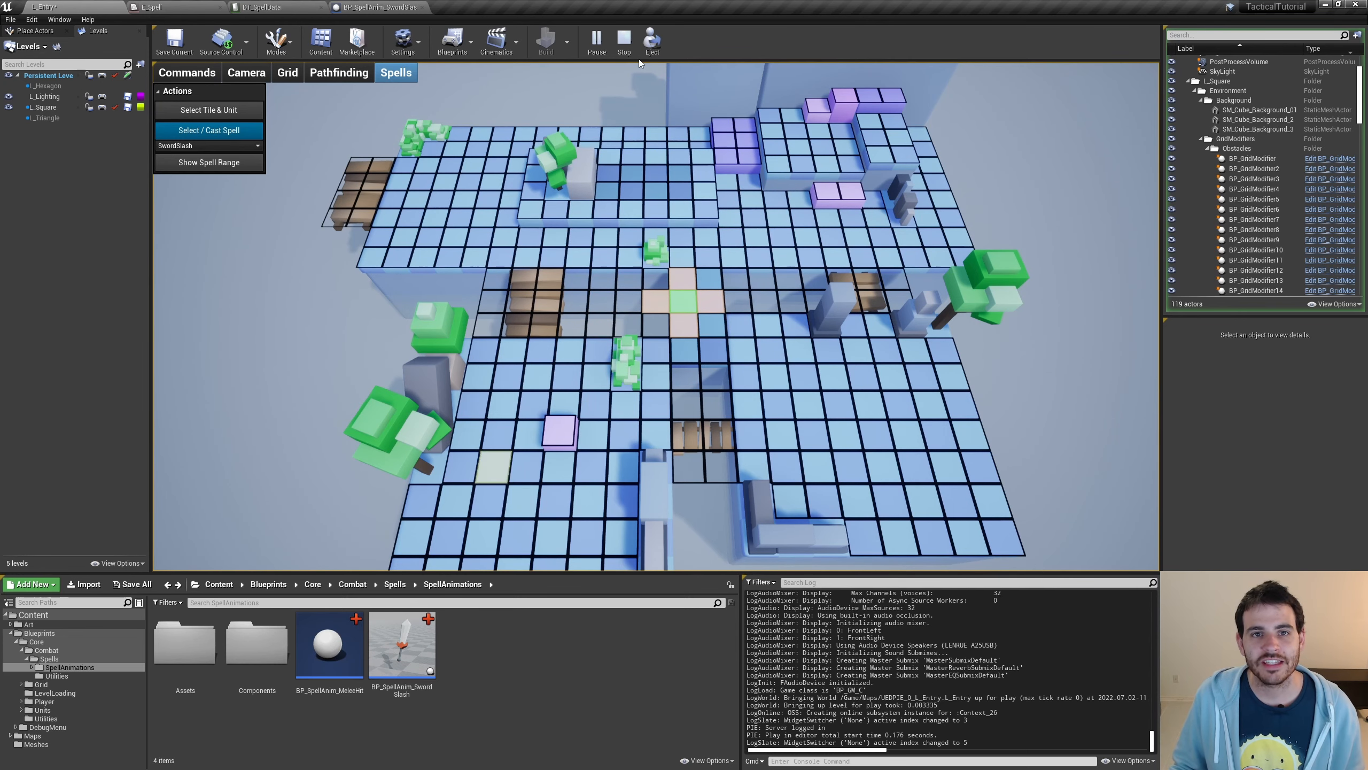
click(624, 41)
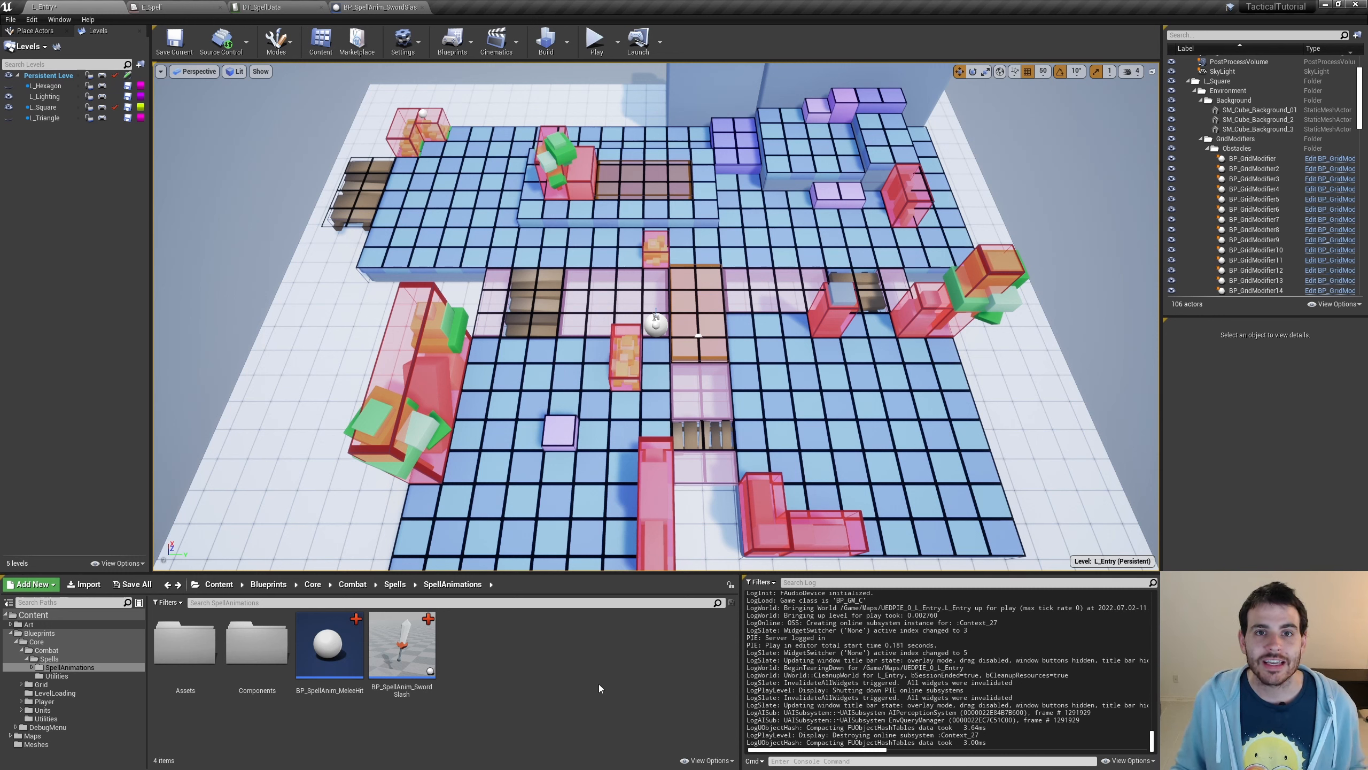
Duplicate the BP_SpellAnim_MeleeHit blueprint in the SpellAnimations folder and name the copy BP_SpellAnim_SwordThrow.
click(334, 667)
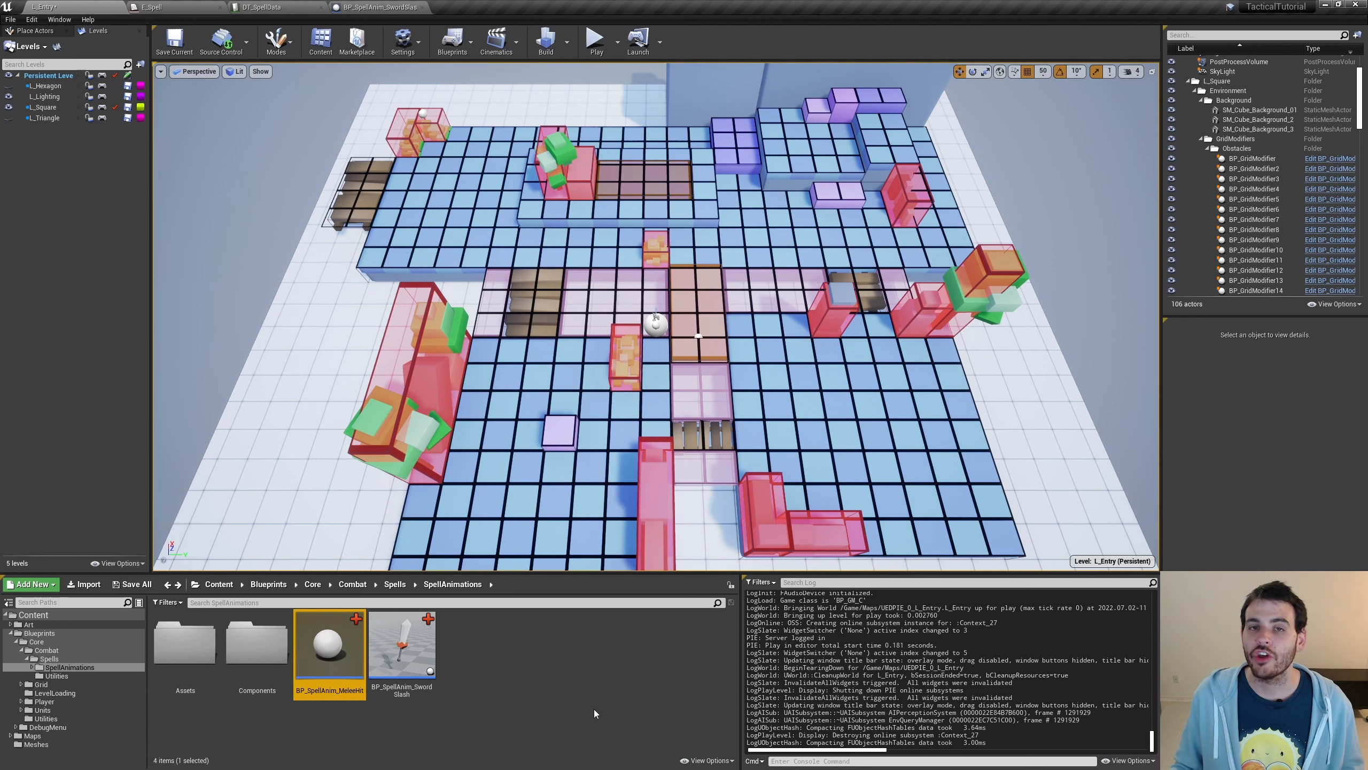
key(ctrl+w)
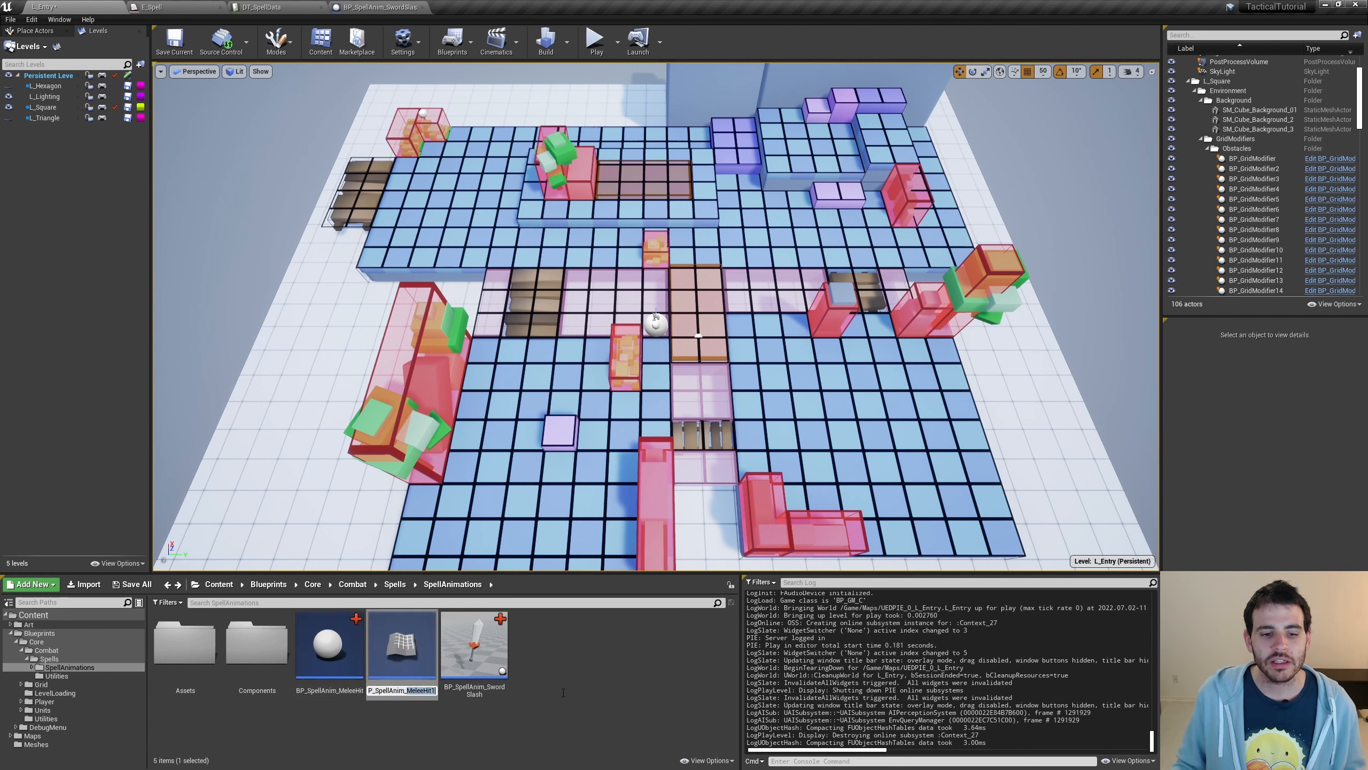
text(BP_SpellAnim_SwordThrow)
key(Return)
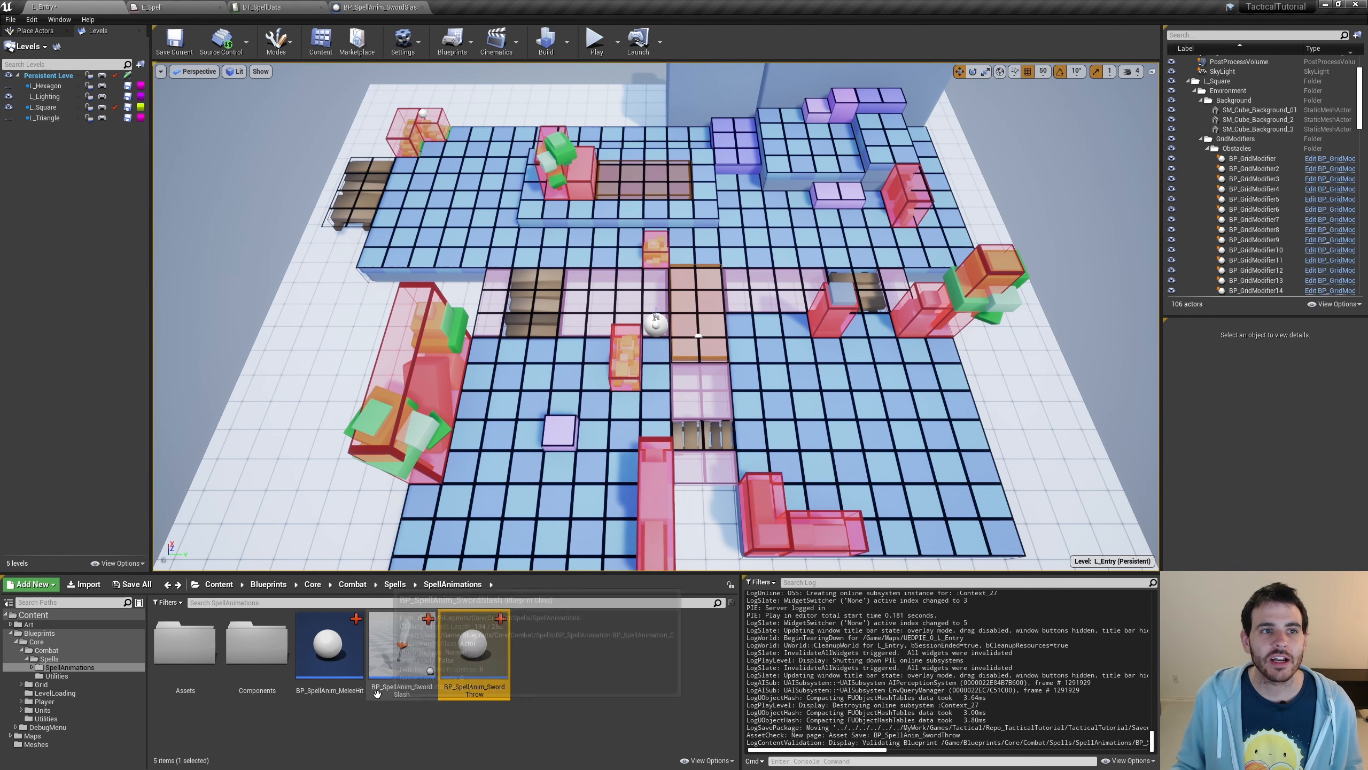
Add a SwordThrow enumerator at the end of the E_Spell enumeration and save it.
click(183, 7)
click(1348, 101)
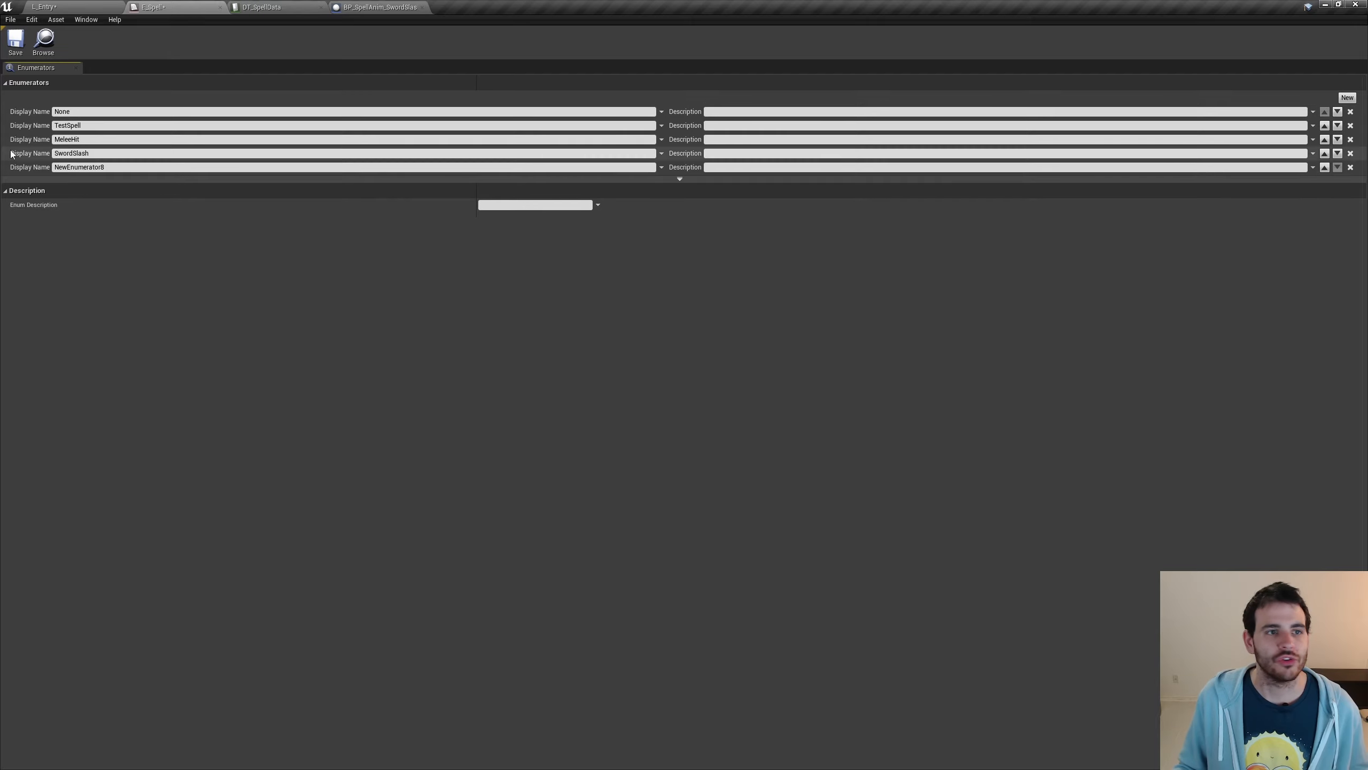
click(70, 167)
text(SwordThrow)
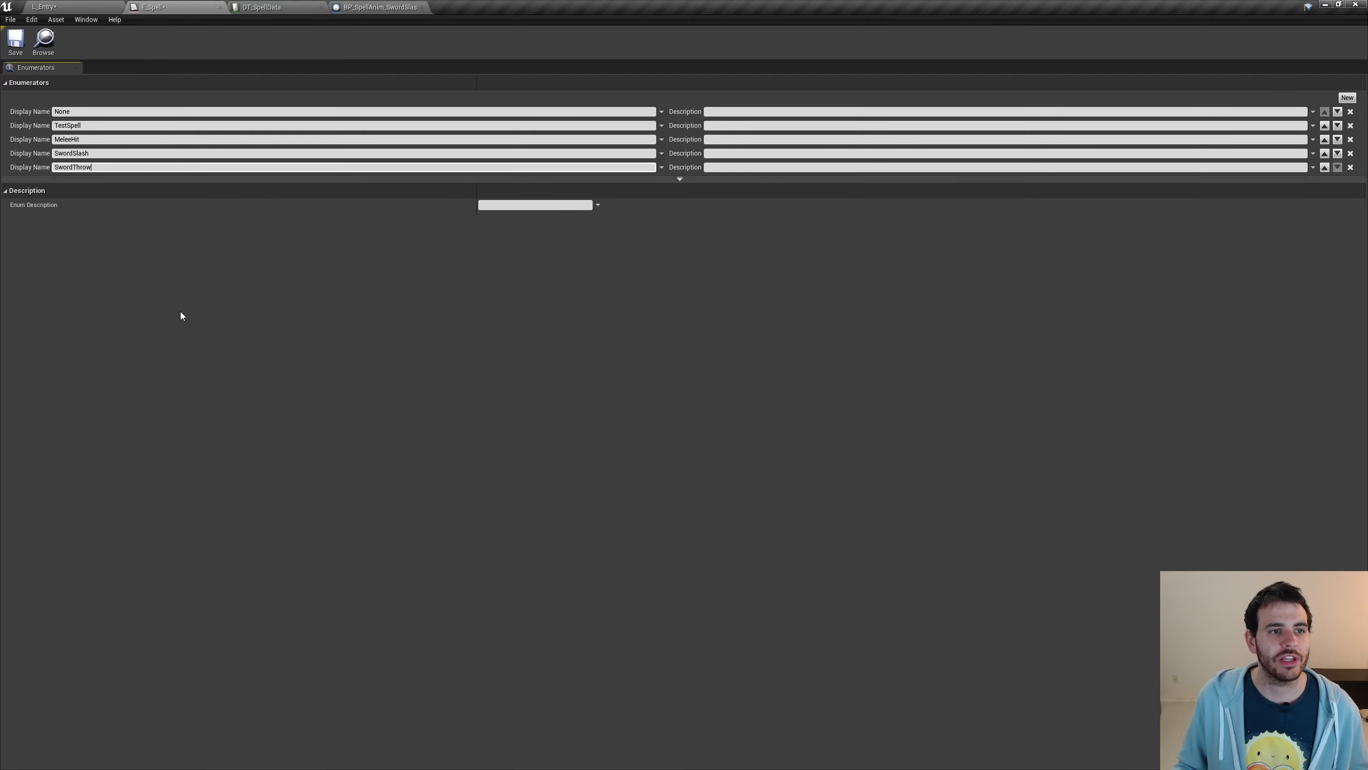
key(Return)
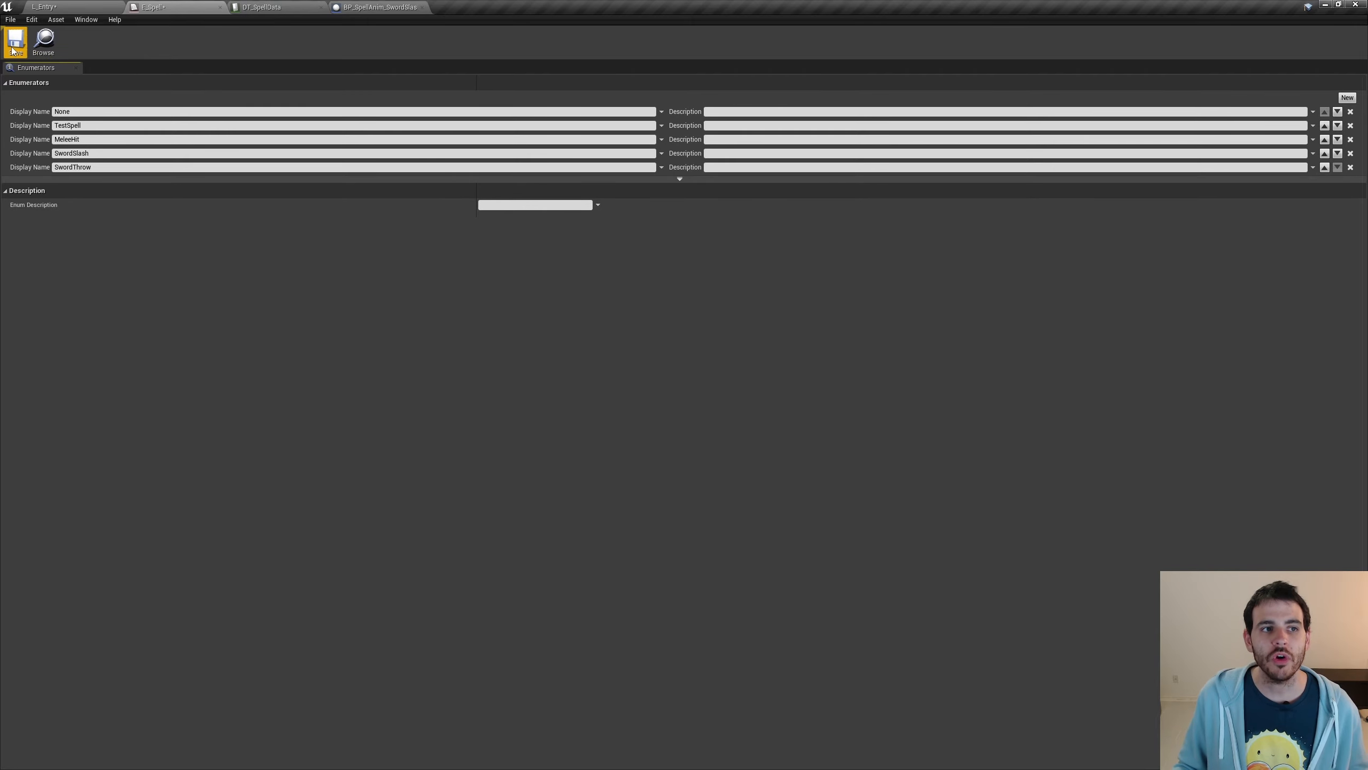
Add a new row to the DT_SpellData table and name it SwordThrow.
click(258, 7)
click(79, 40)
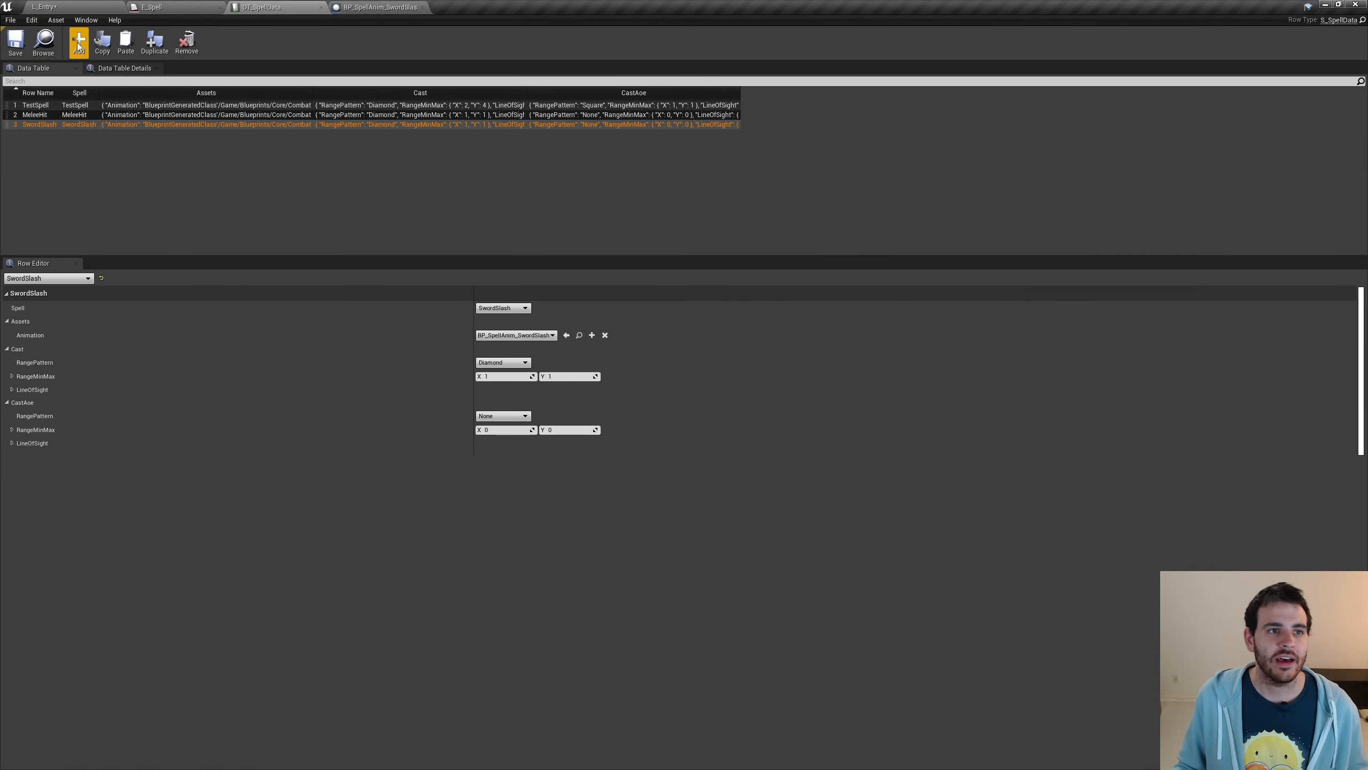
double_click(45, 134)
text(SwordThrow)
key(Return)
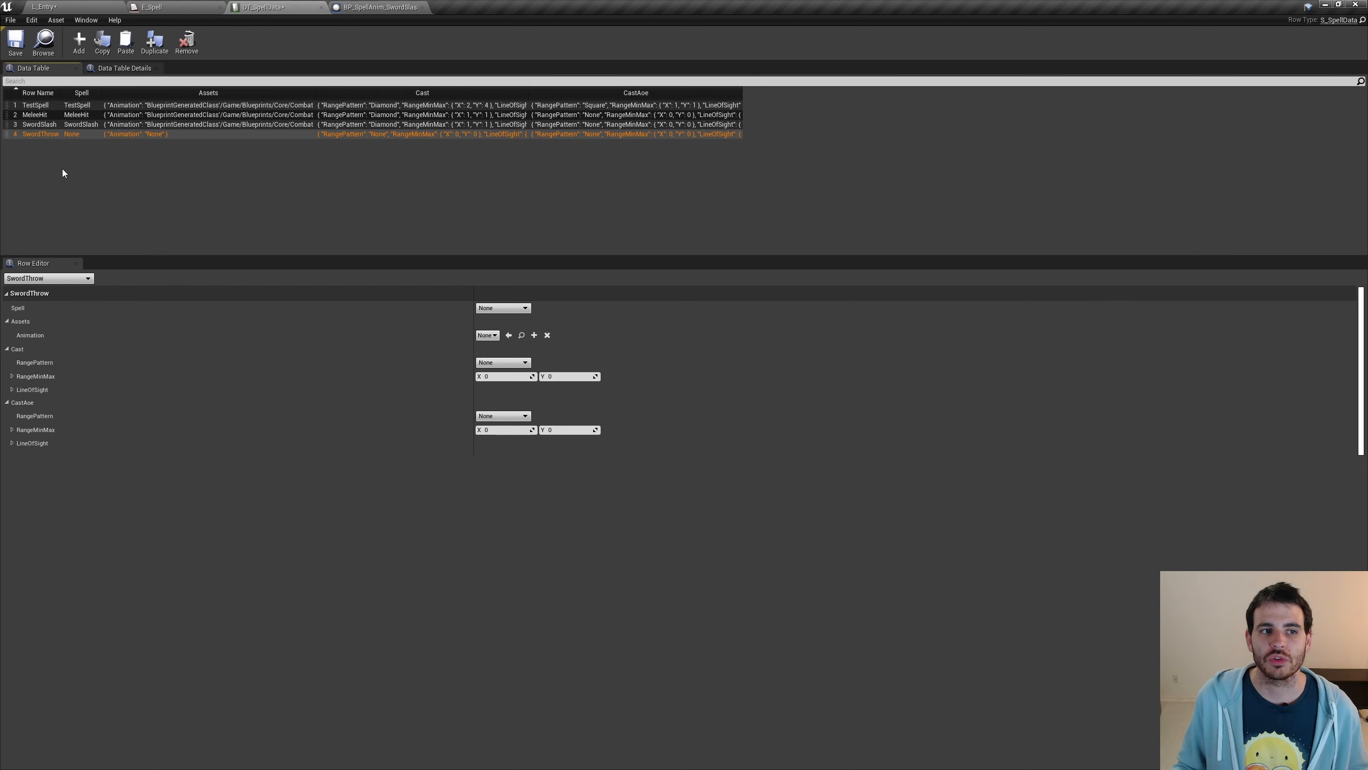
Set the SwordThrow row's Spell to SwordThrow and its Animation to BP_SpellAnim_SwordThrow.
click(495, 309)
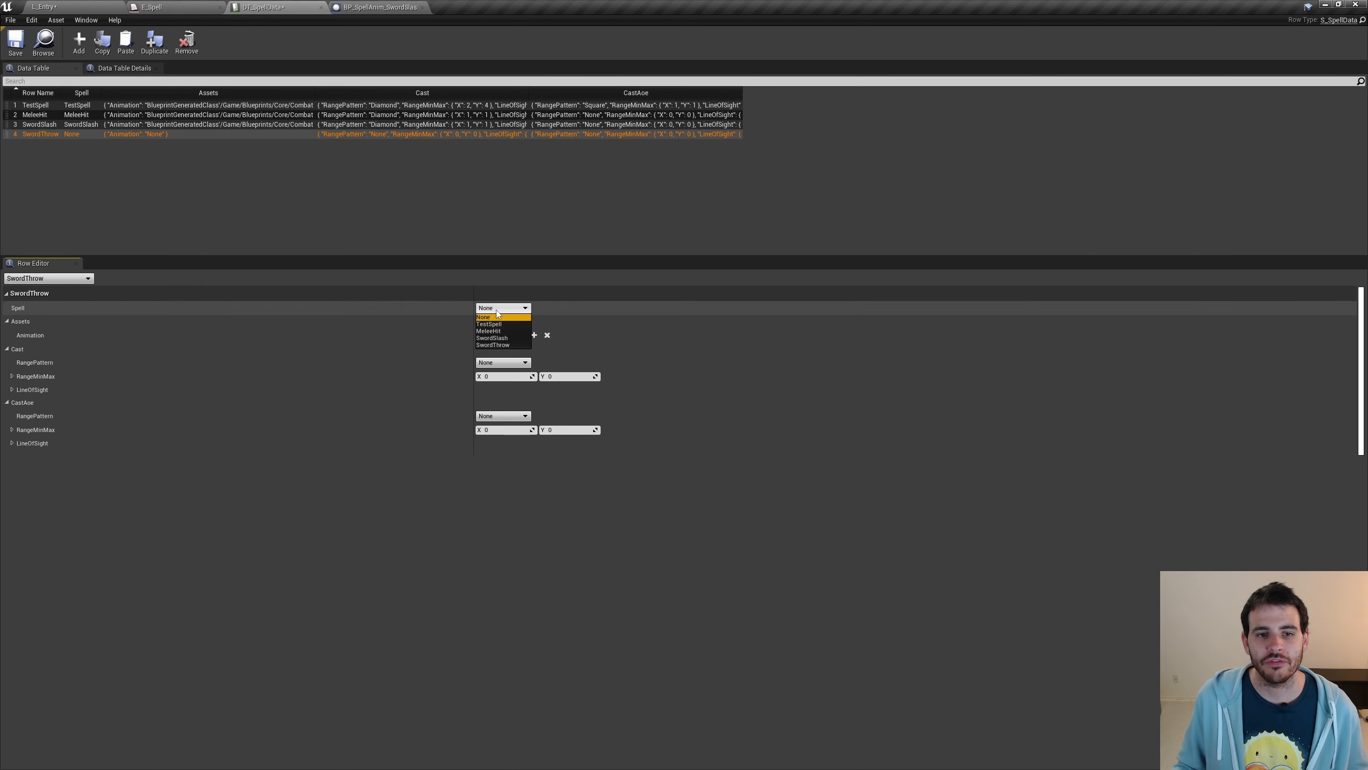
click(494, 342)
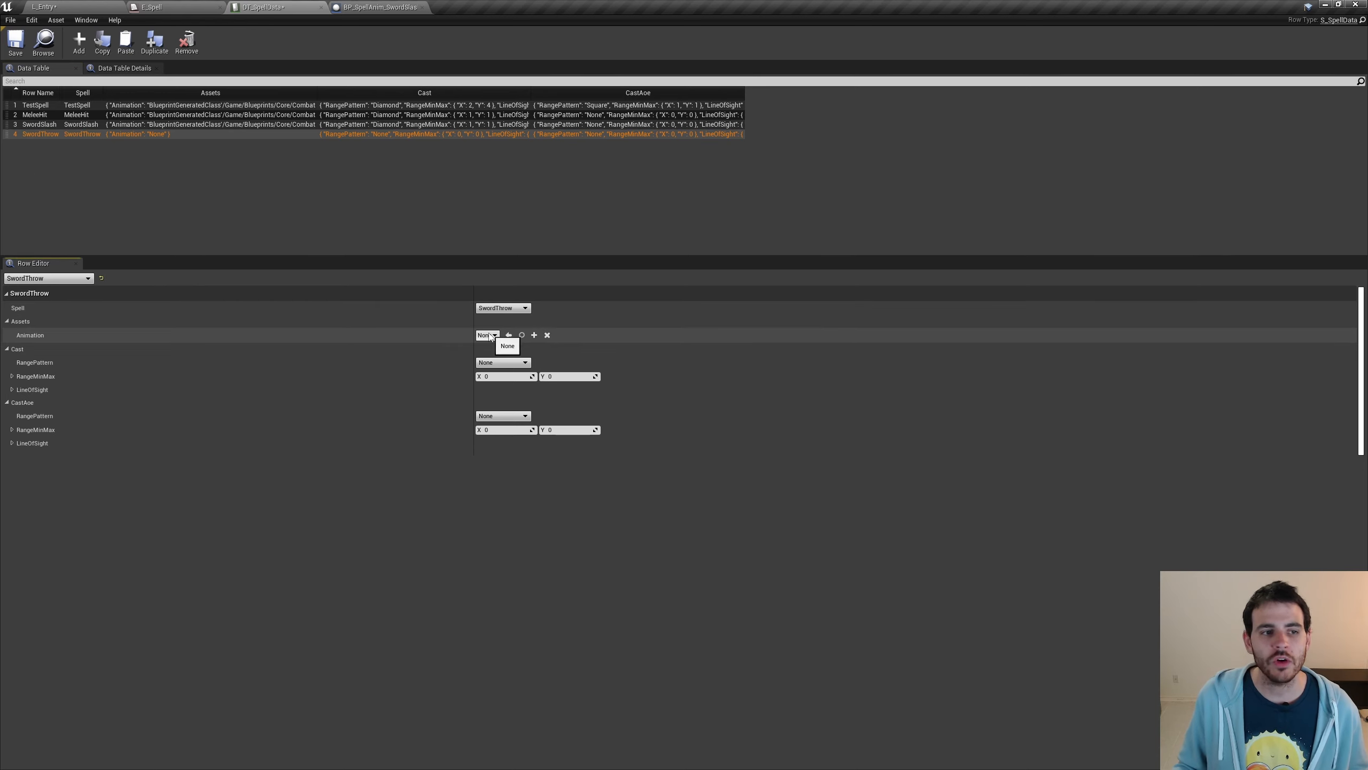
click(495, 337)
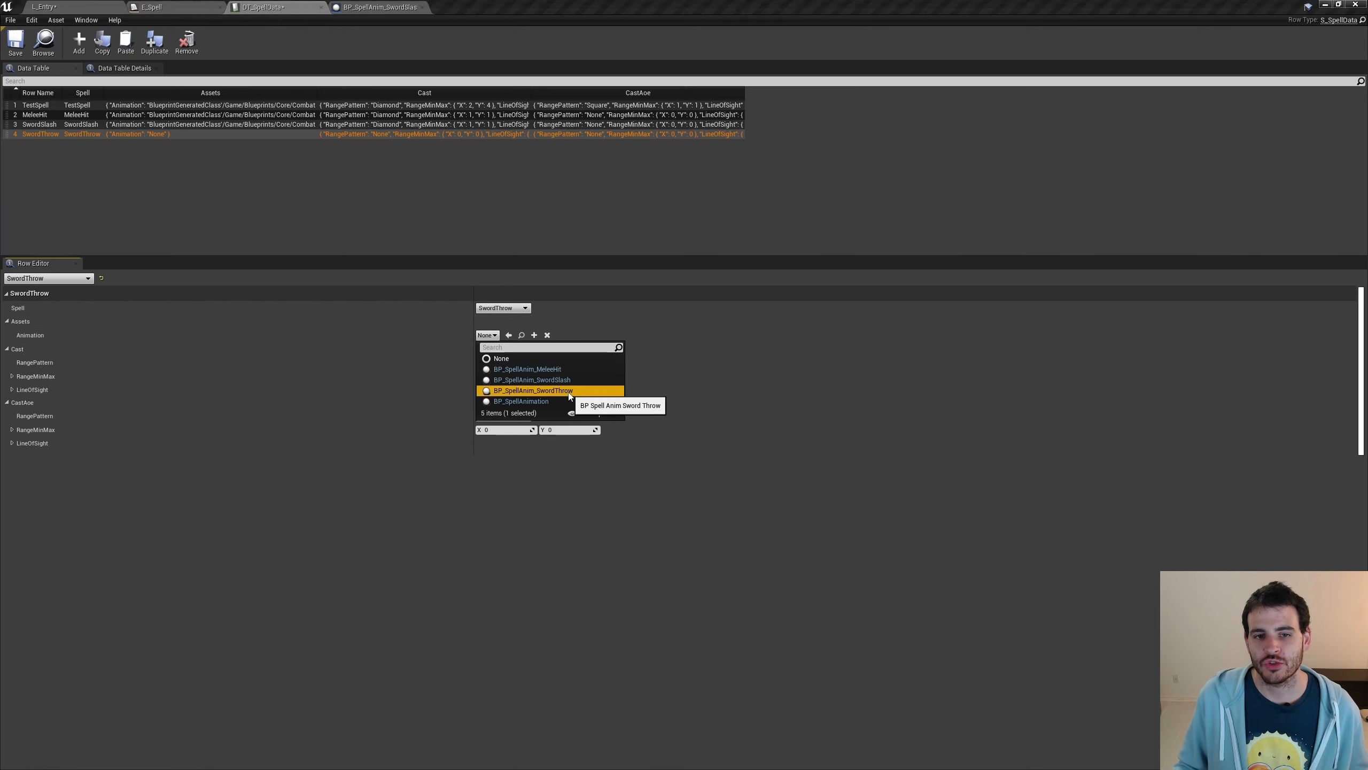
click(591, 390)
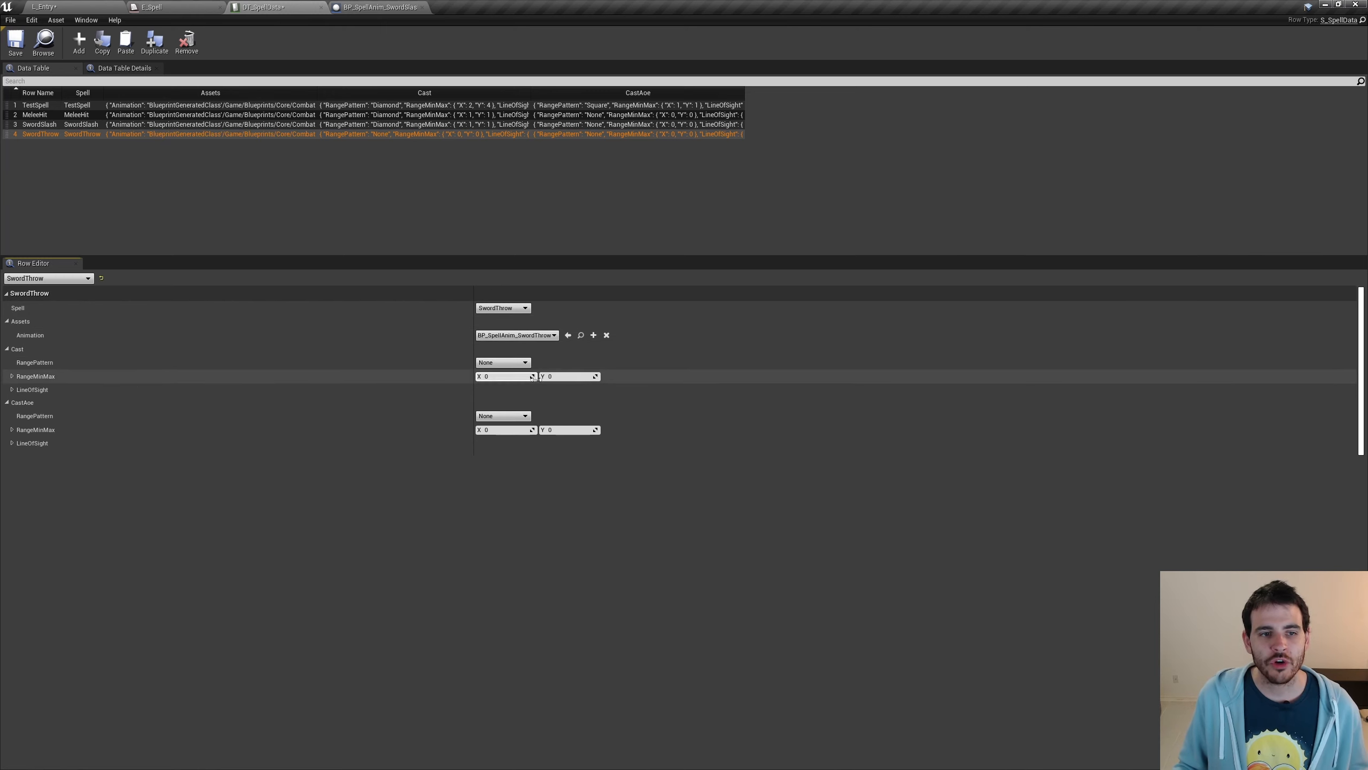
Set the SwordThrow row's Cast range pattern to Line with RangeMinMax X 3 and Y 4, and save the table.
click(502, 363)
click(483, 378)
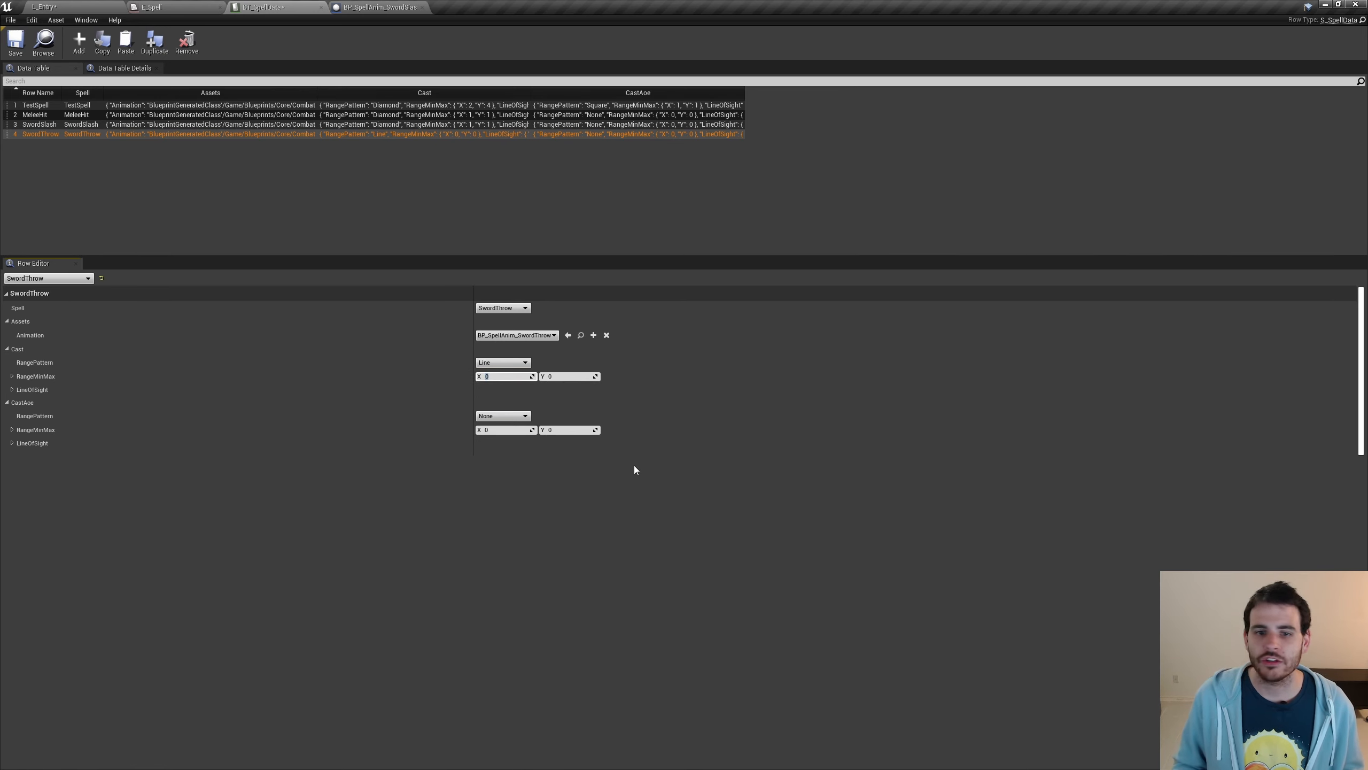
text(3)
key(Tab)
text(3)
key(Return)
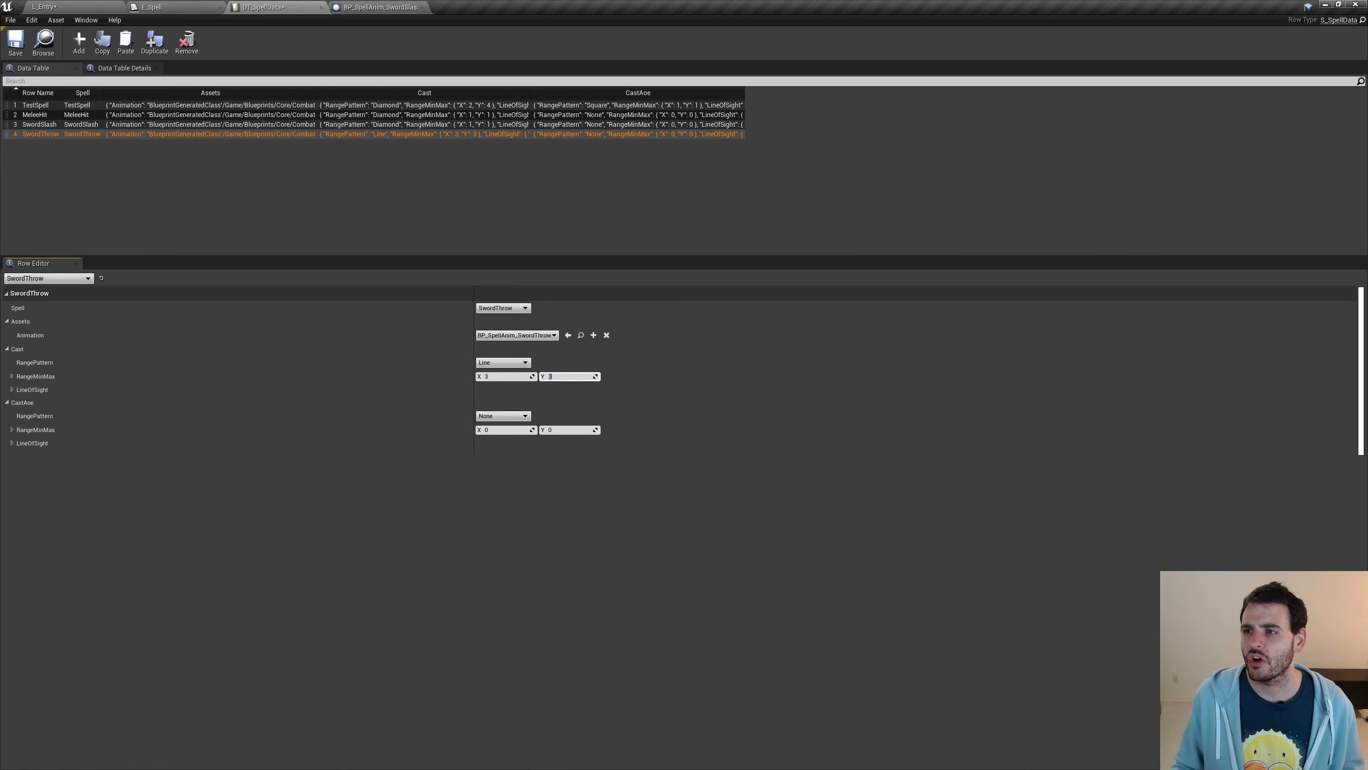
click(579, 379)
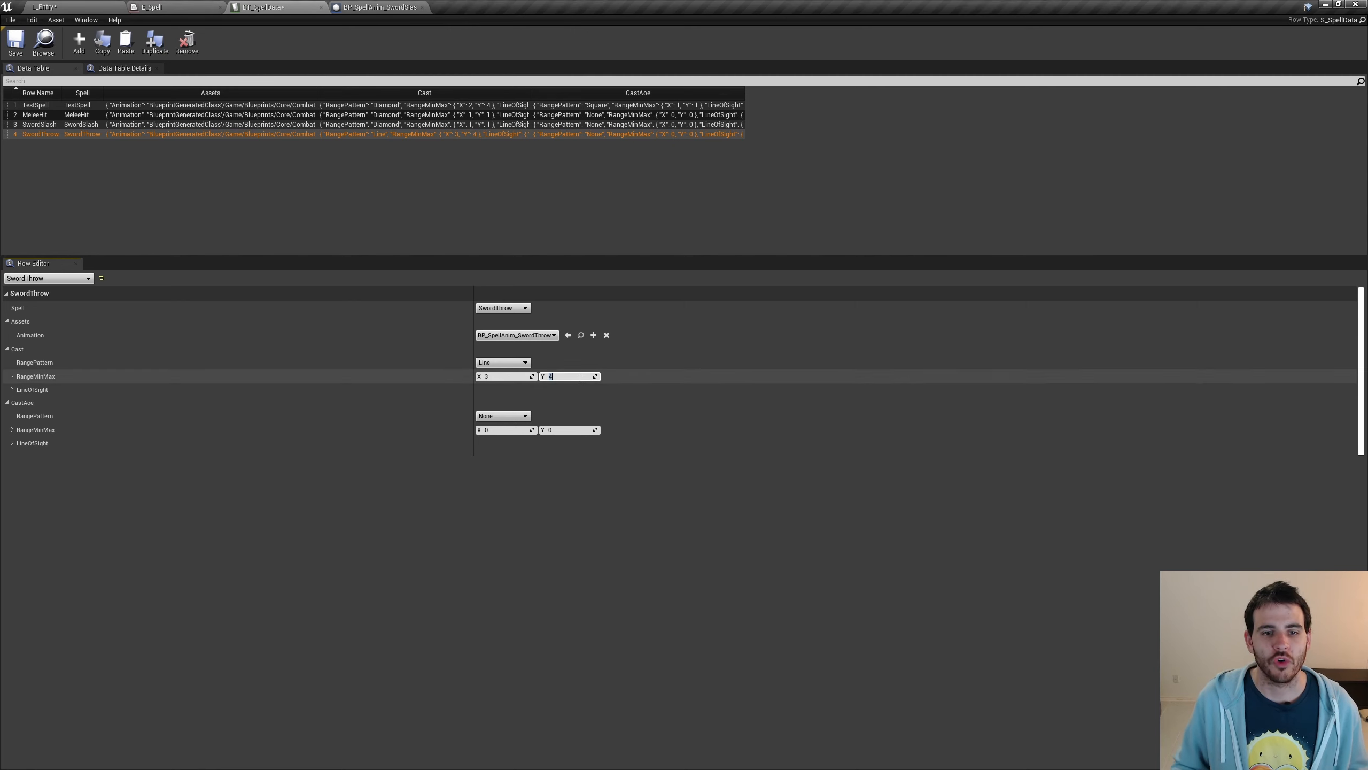
click(16, 42)
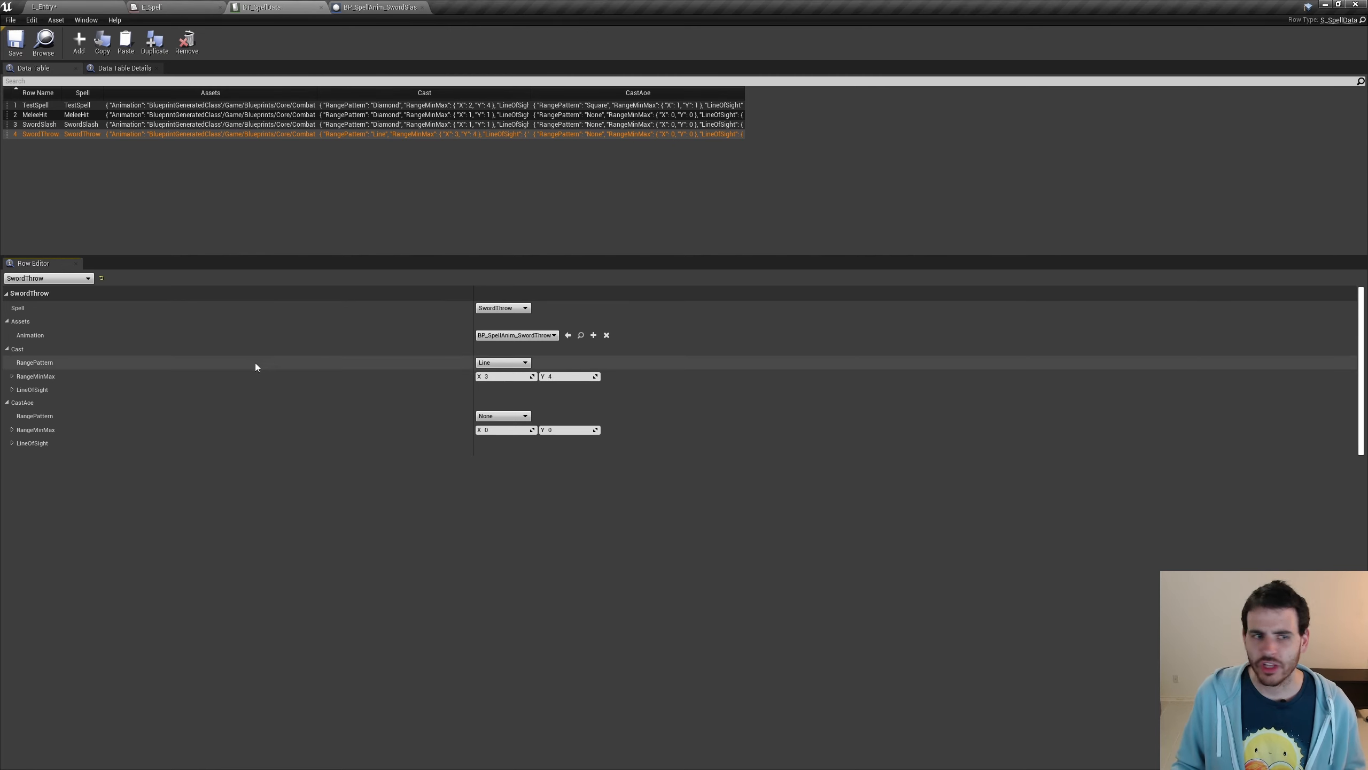
Enable RequireLineOfSight in the SwordThrow row's Cast settings and save the table.
click(13, 389)
click(479, 402)
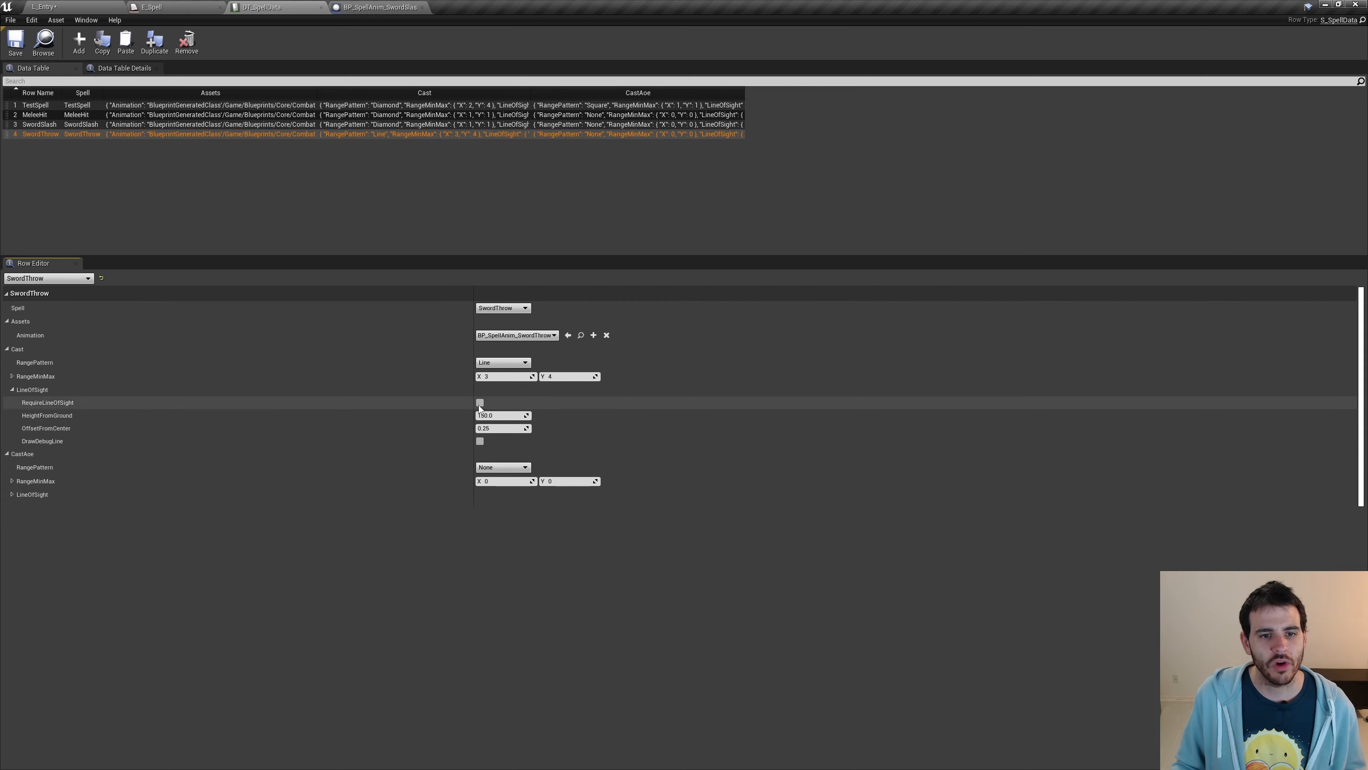
click(16, 42)
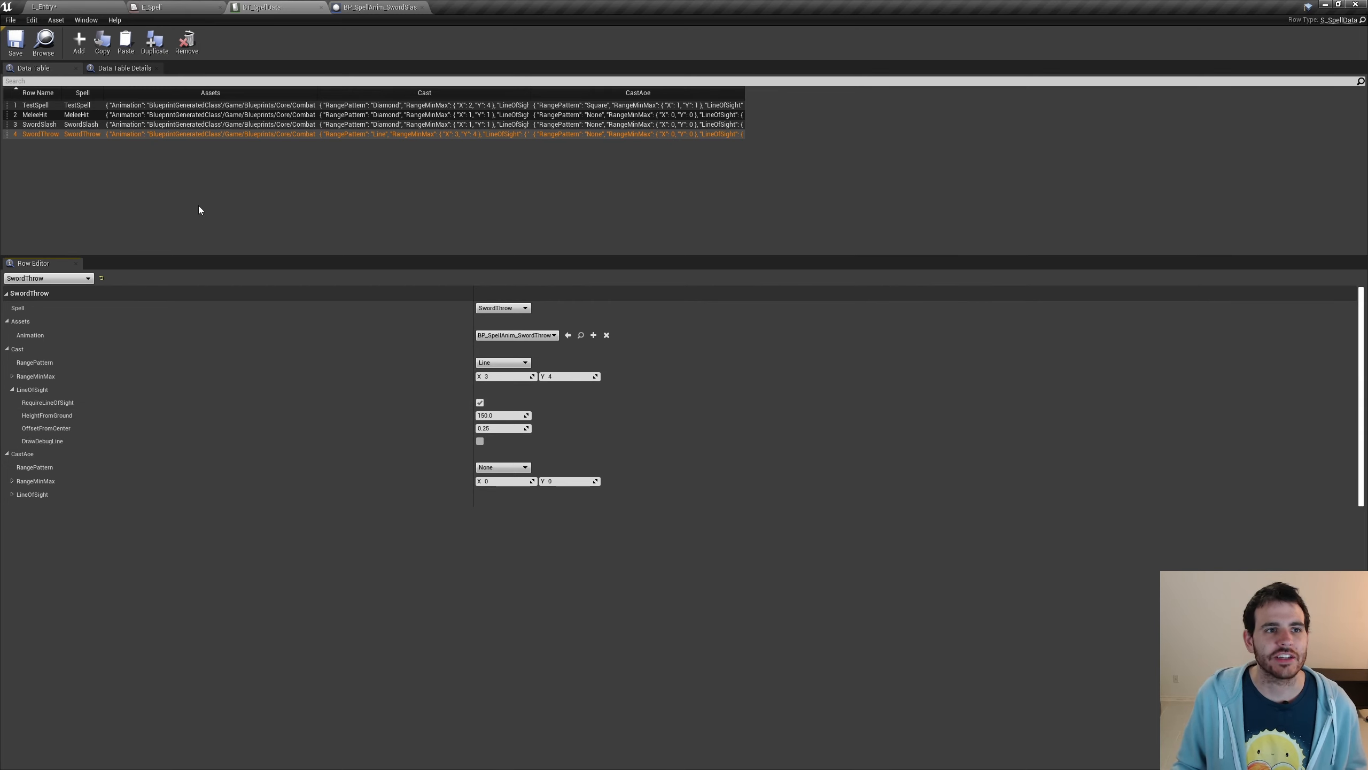
Open the BP_SpellAnim_SwordThrow blueprint and add a scene component named Anim_LocationRotationScale under its root, with an SM_Sword StaticMesh as child.
click(74, 7)
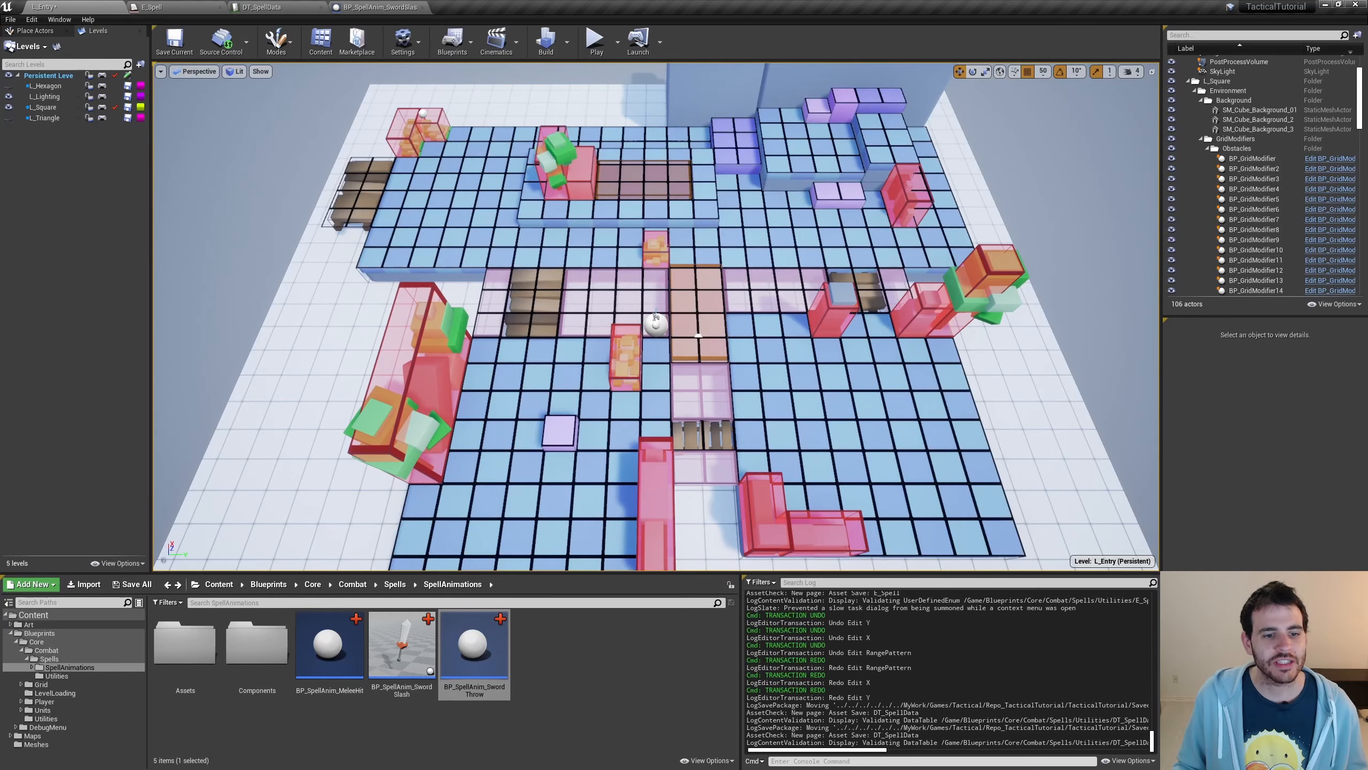
double_click(467, 642)
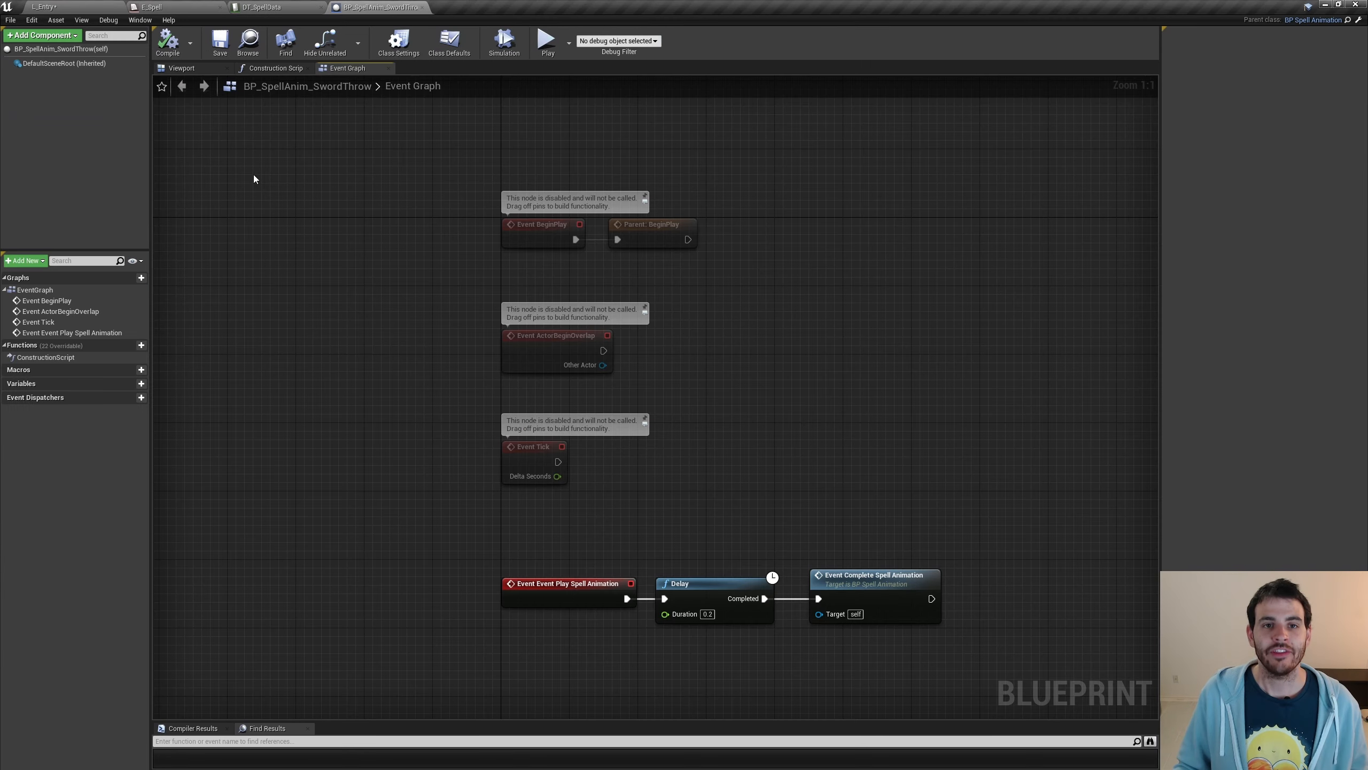
click(189, 71)
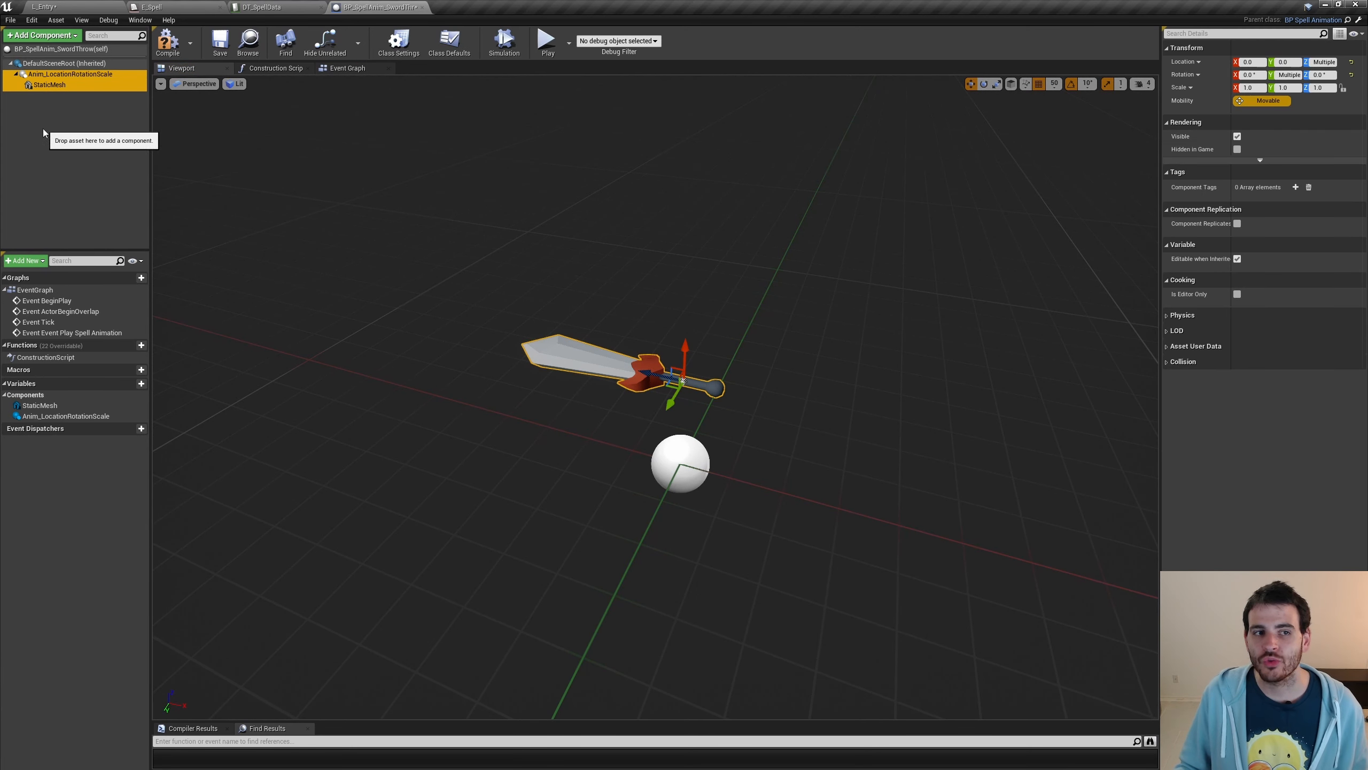
Review the sword StaticMesh's location and rotation relative to Anim_LocationRotationScale, and compile the SwordThrow blueprint.
click(47, 76)
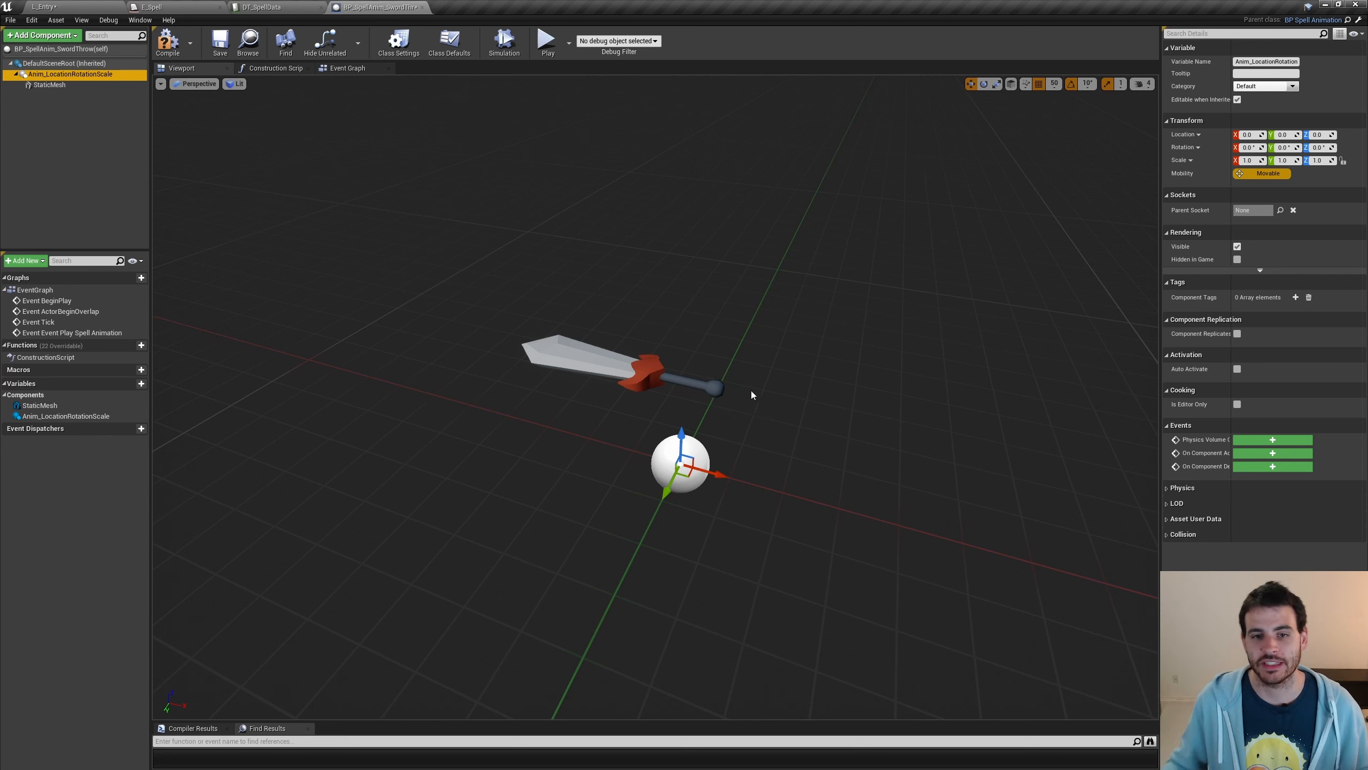
click(592, 356)
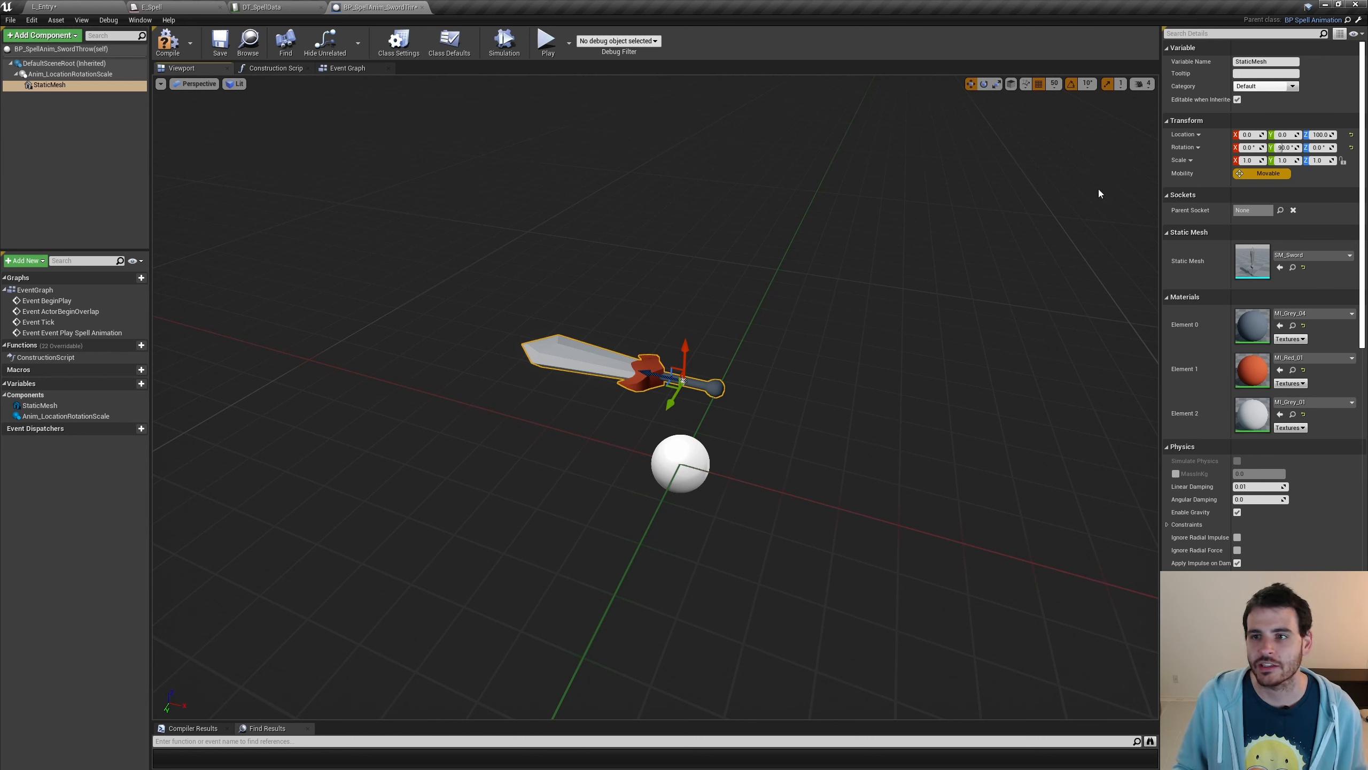
click(1324, 135)
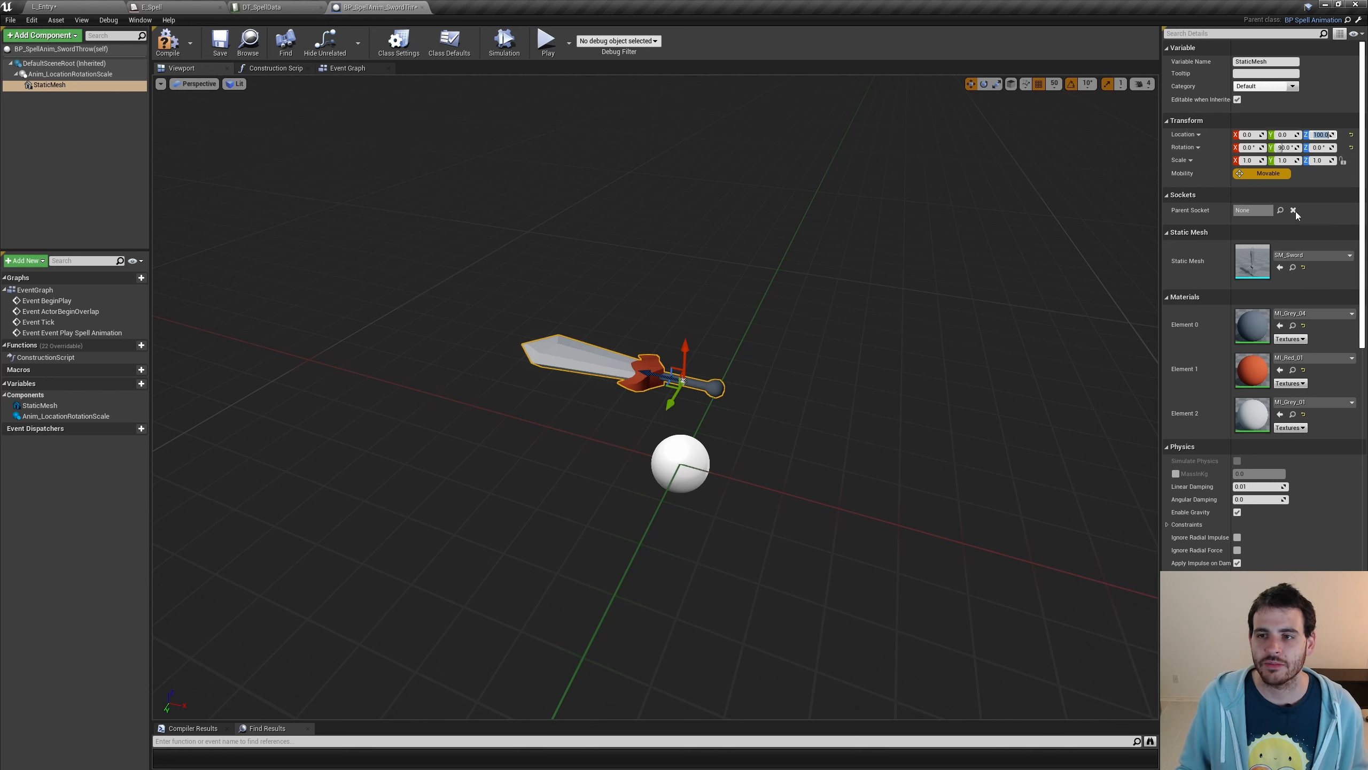
click(1285, 148)
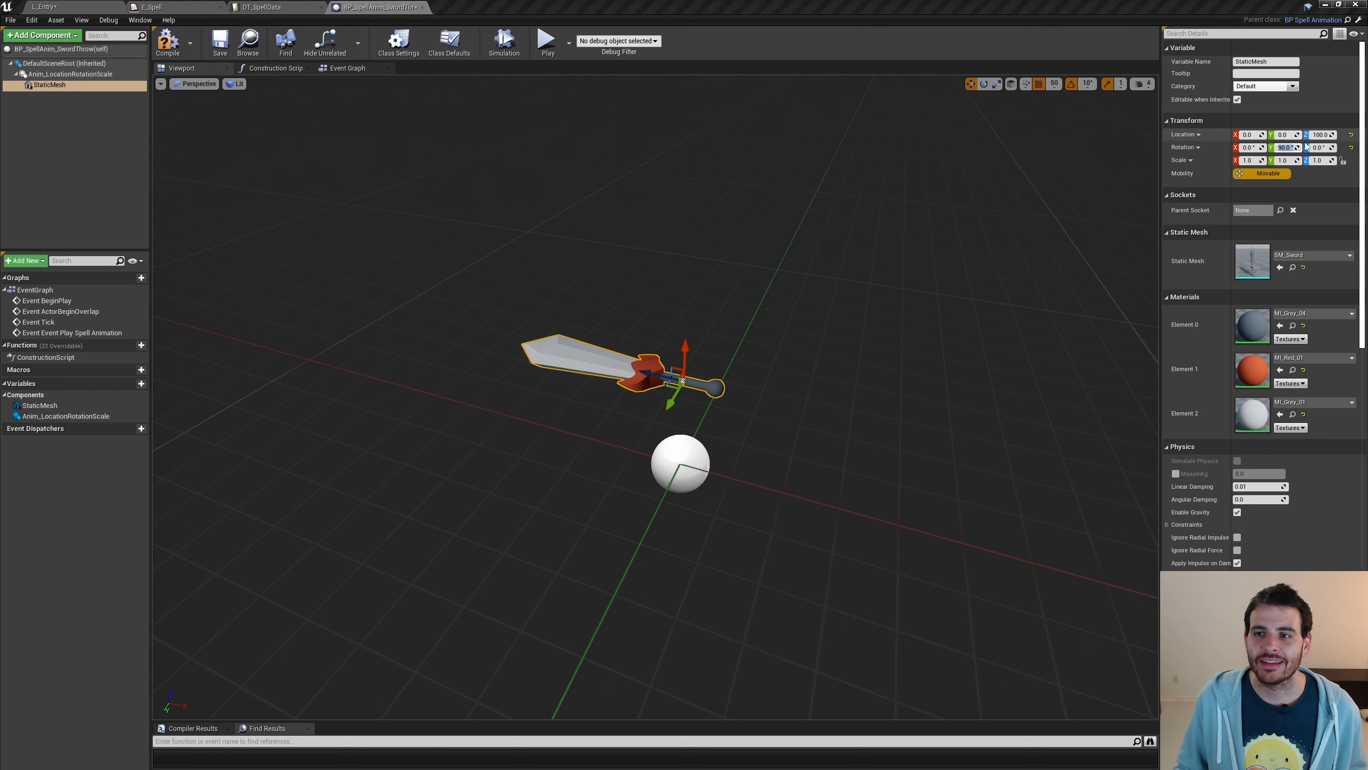
click(1283, 135)
click(1292, 147)
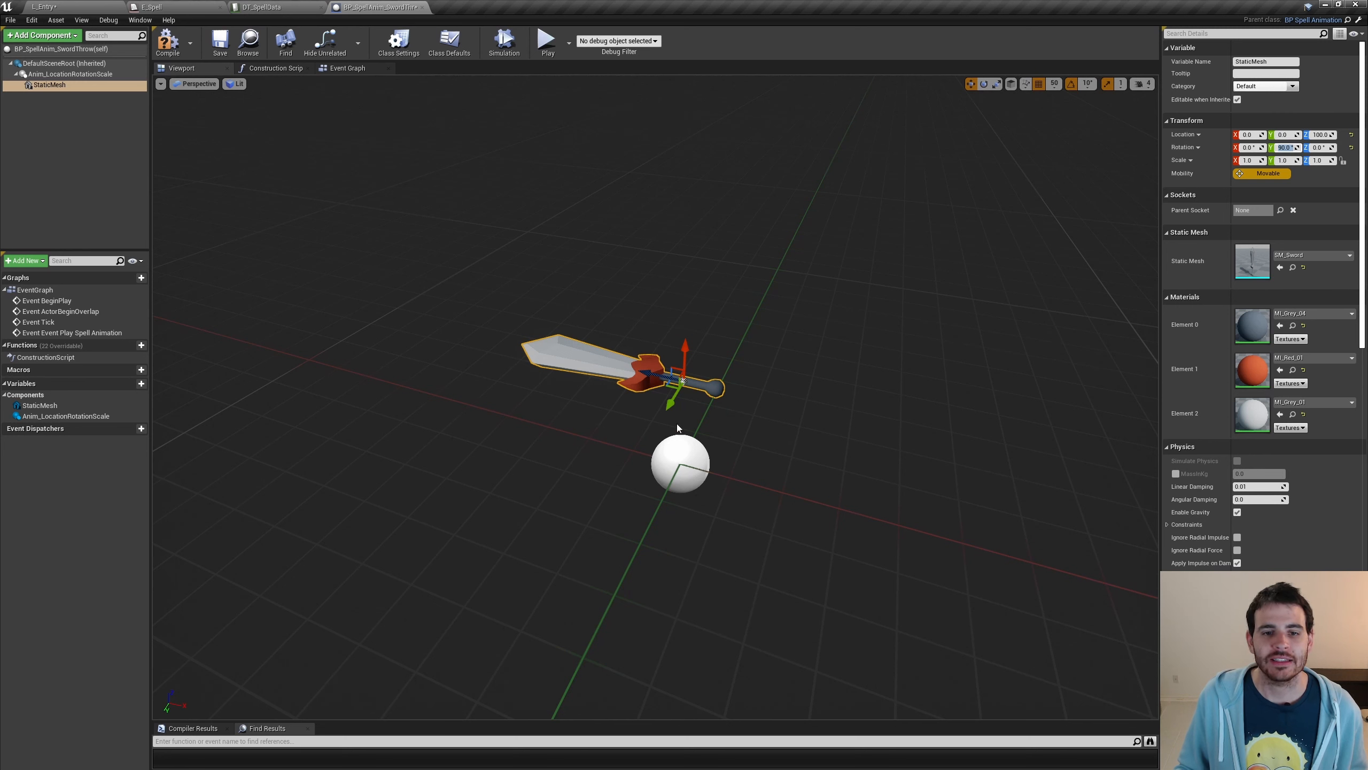
click(174, 48)
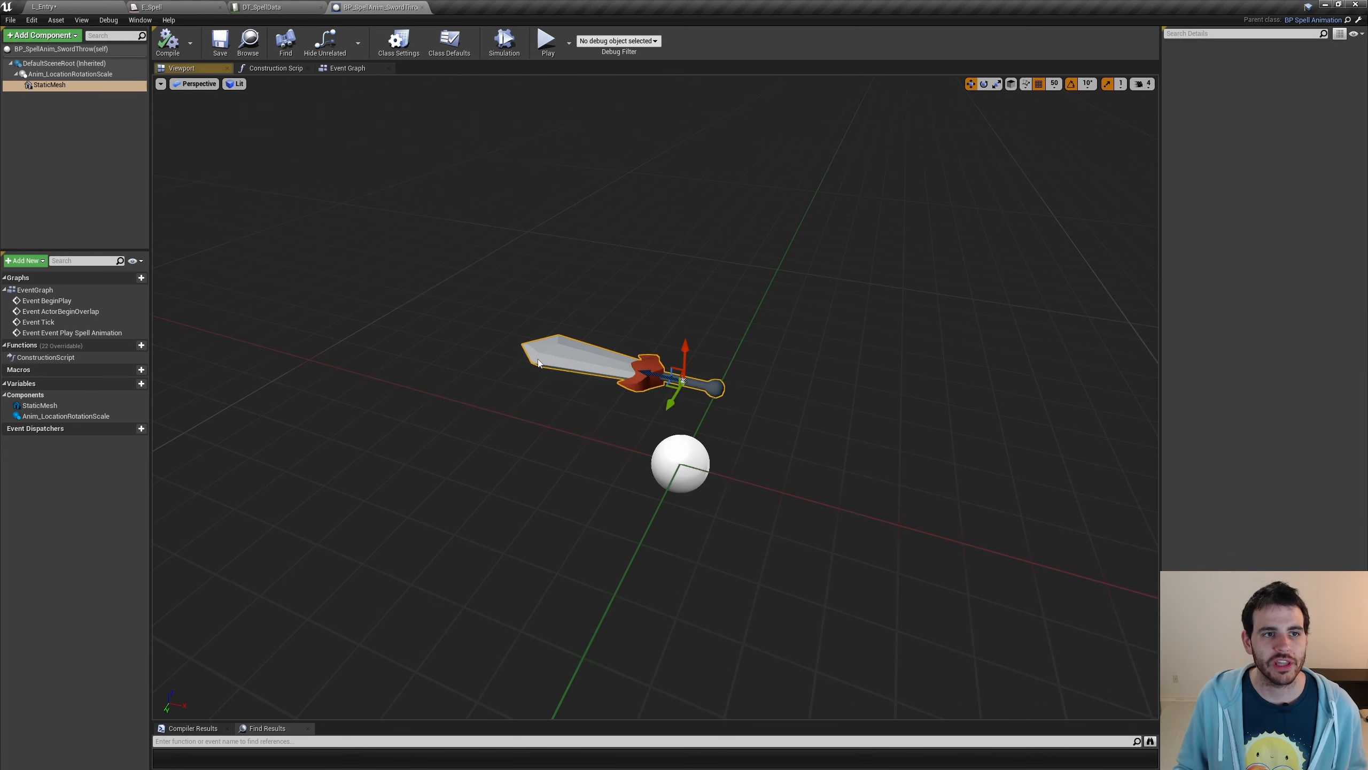
In the Event Graph, replace the Delay with SetActorLocationAndRotation, using the origin tile's location and a Find Look at Rotation from Origin Index to Target Index.
click(344, 69)
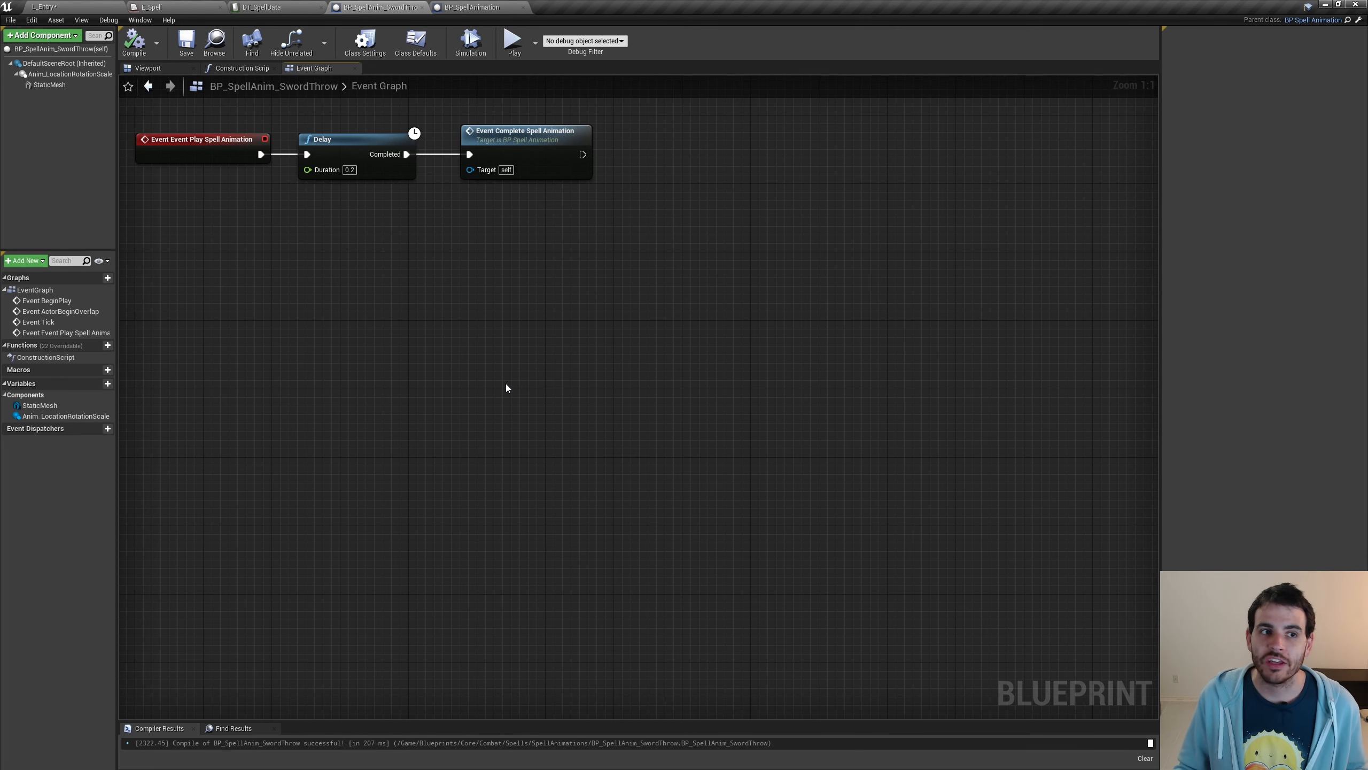
key(ctrl+z)
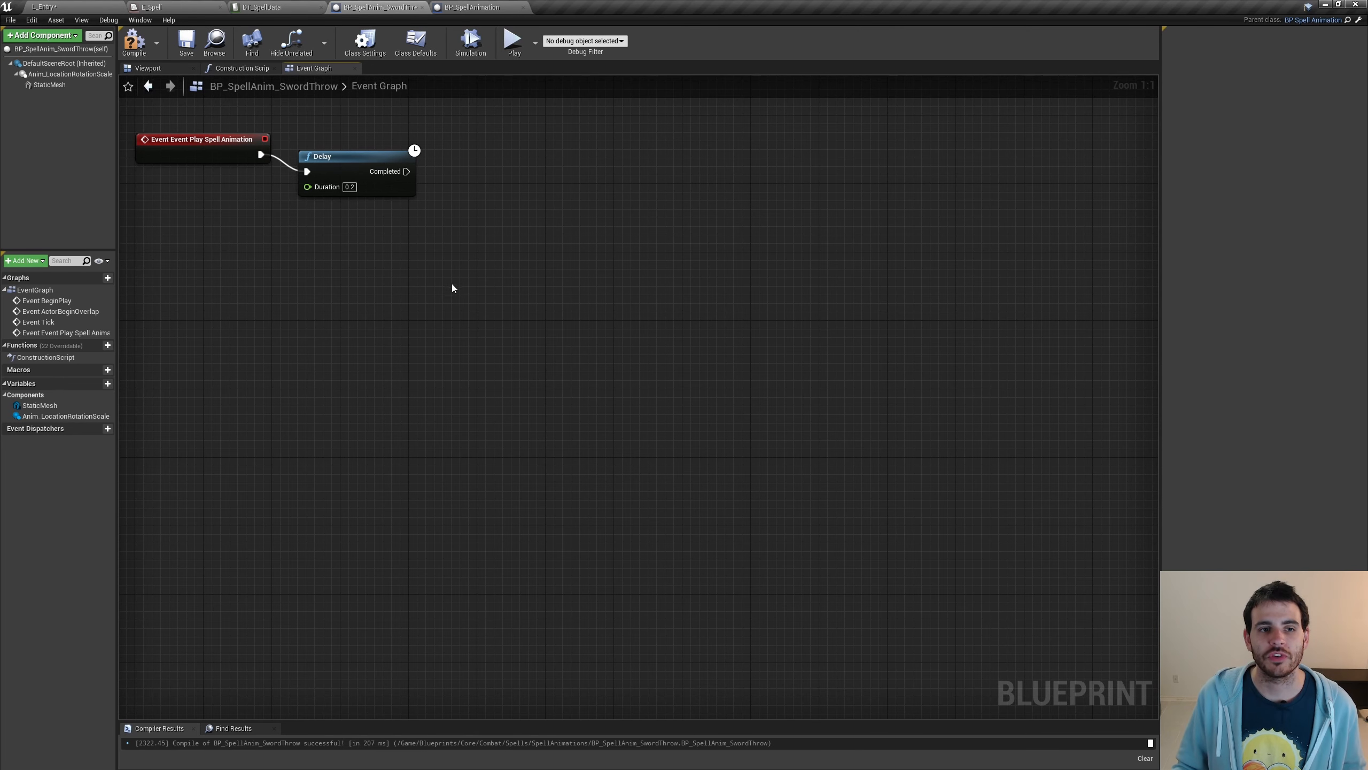
key(ctrl+z)
key(ctrl+z)
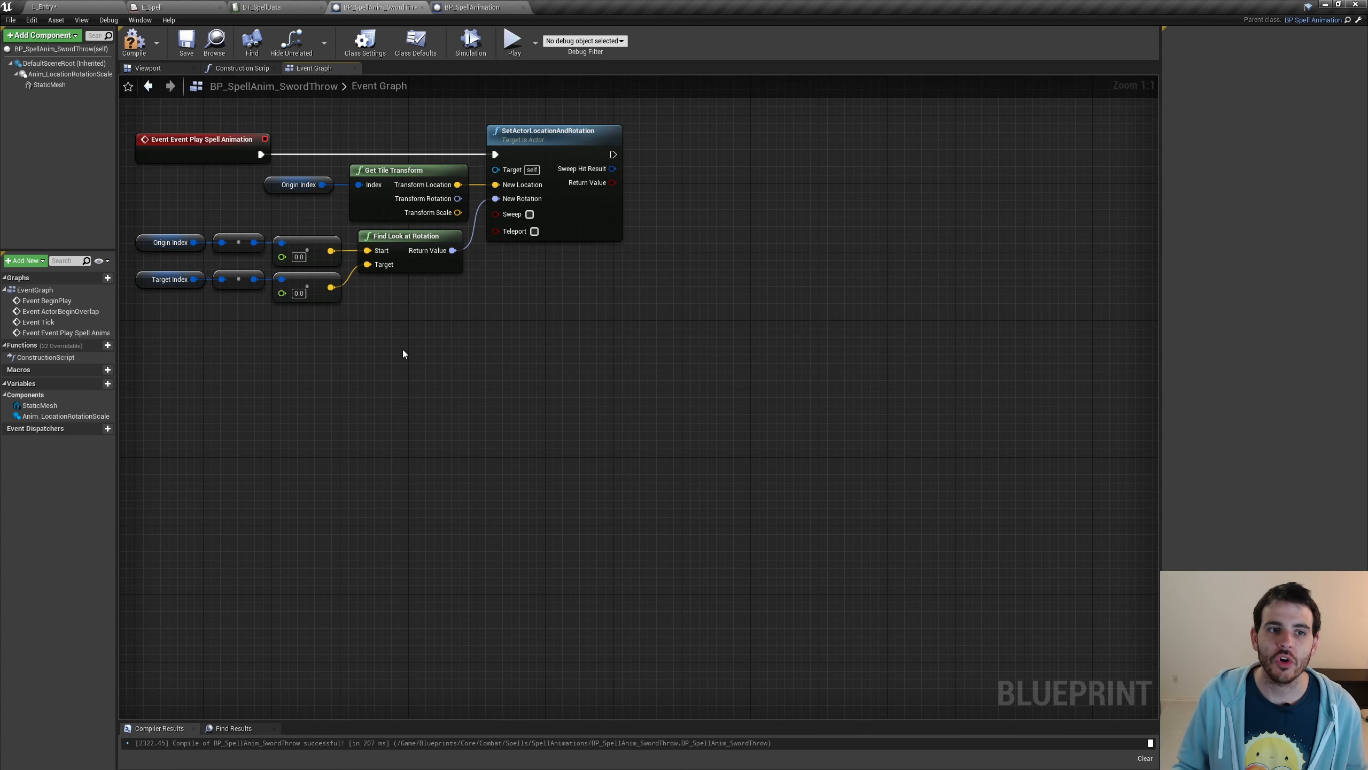
Add a Timeline_SwordThrow timeline played from start after SetActorLocationAndRotation, and connect its Finished output to Event Complete Spell Animation.
click(597, 226)
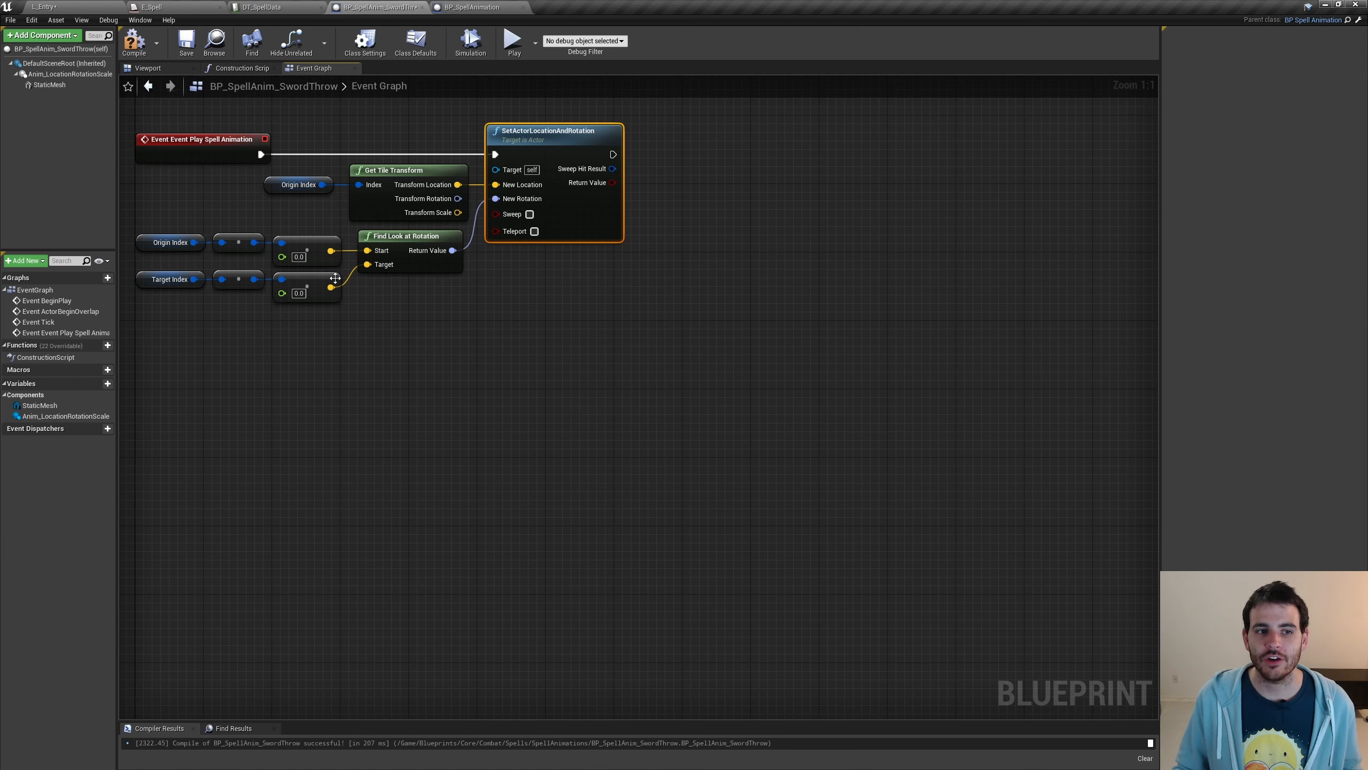
key(ctrl+z)
key(ctrl+z)
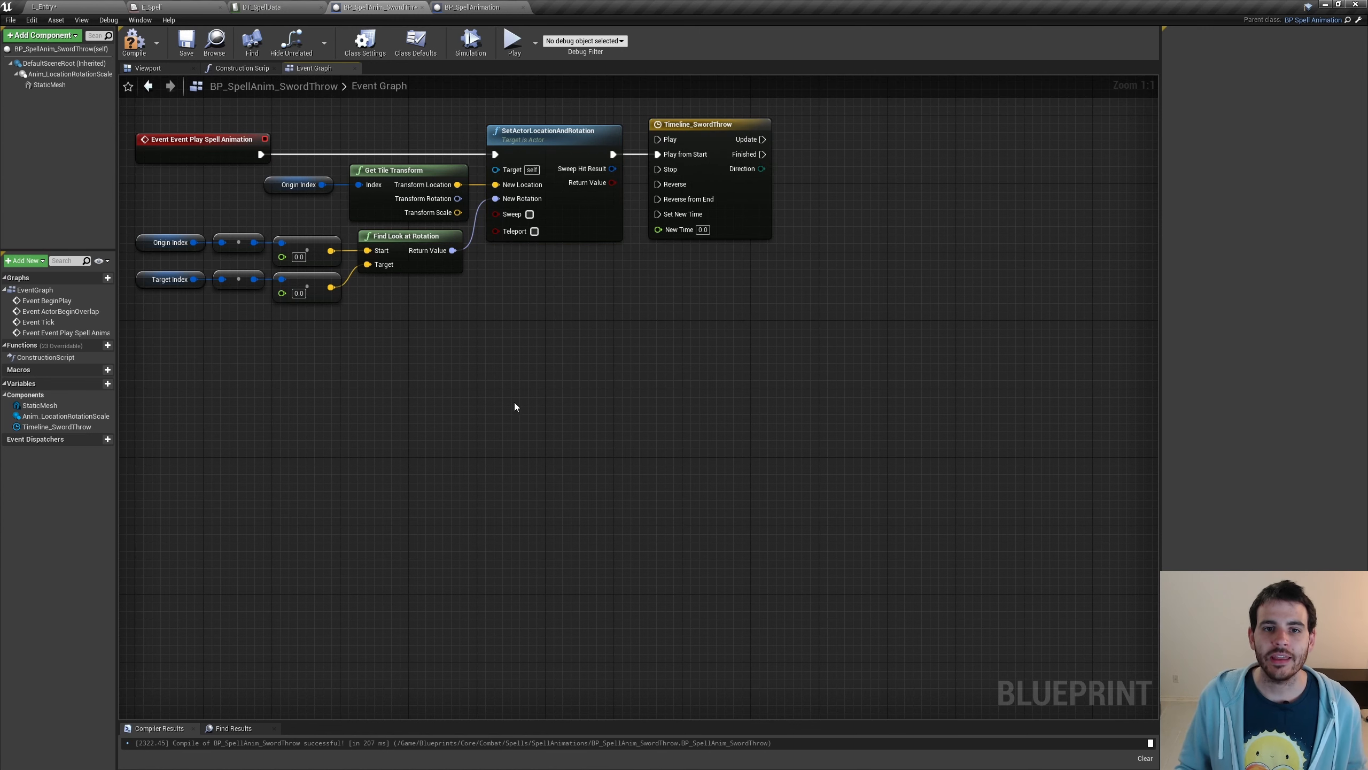
key(ctrl+z)
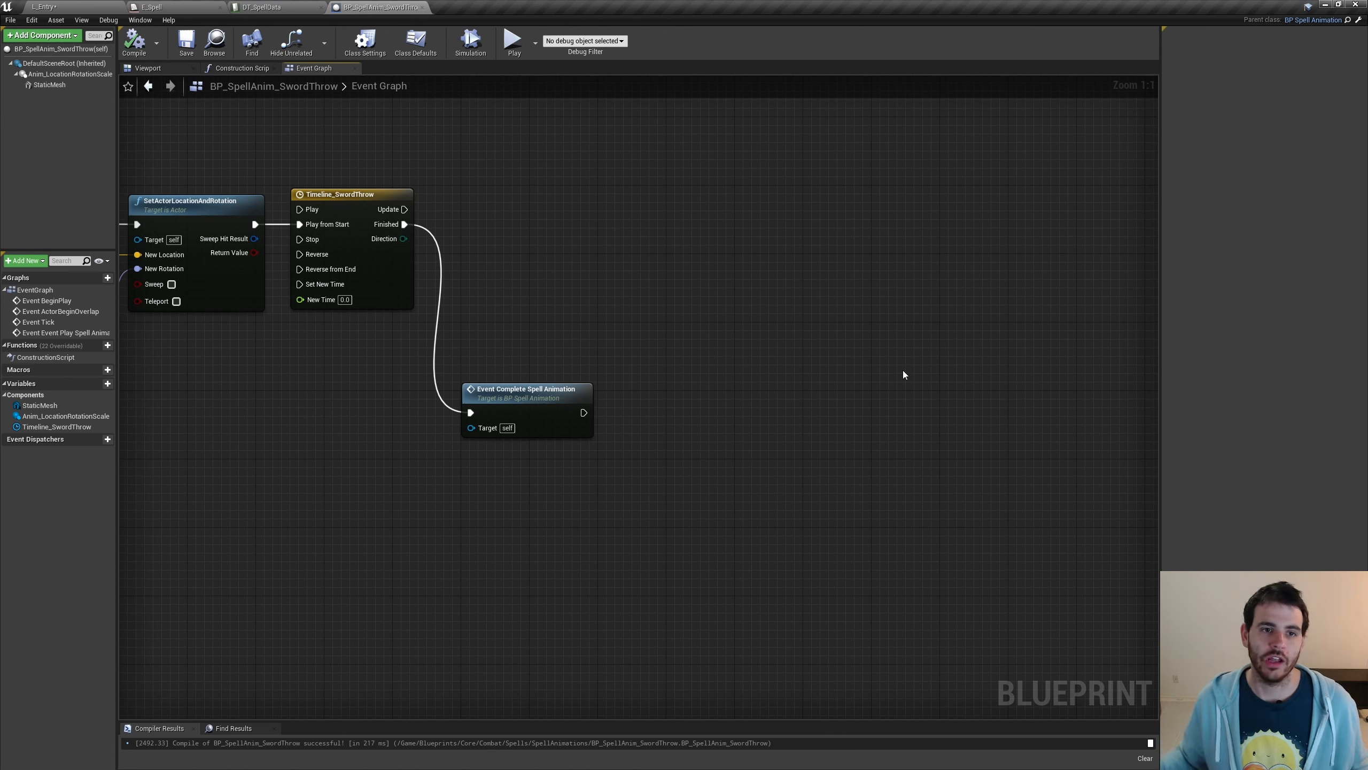
On Timeline_SwordThrow's Update, add SetActorLocation fed by a Lerp (Vector) between the Origin Index and Target Index tile locations.
key(ctrl+z)
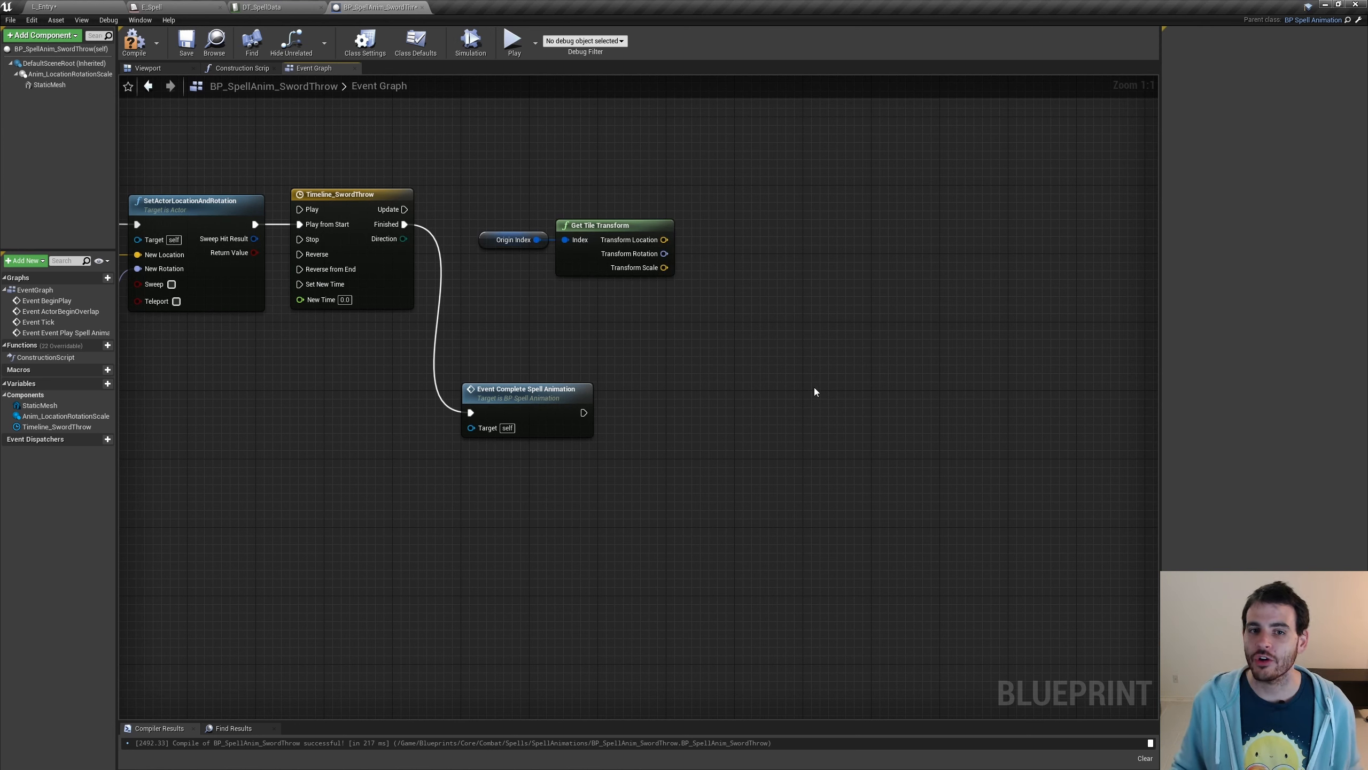
key(ctrl+z)
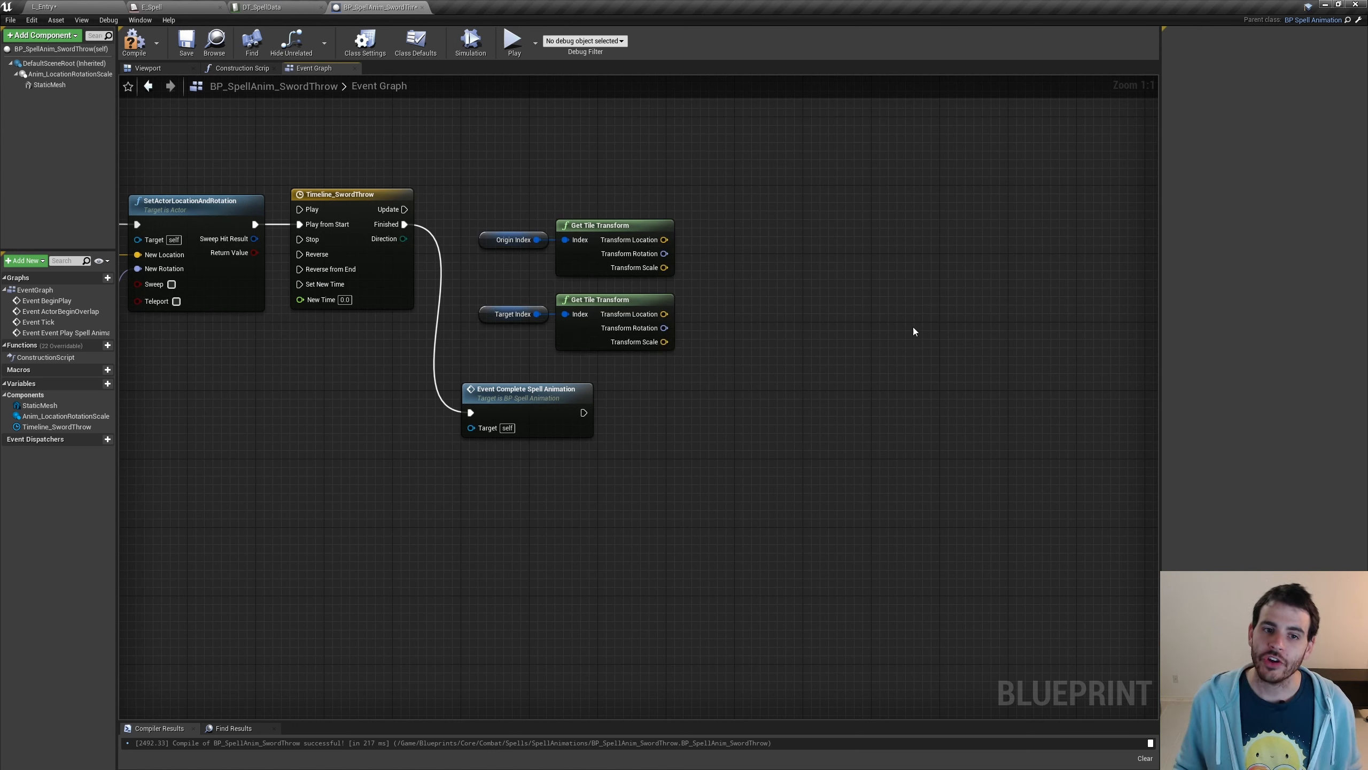
key(ctrl+z)
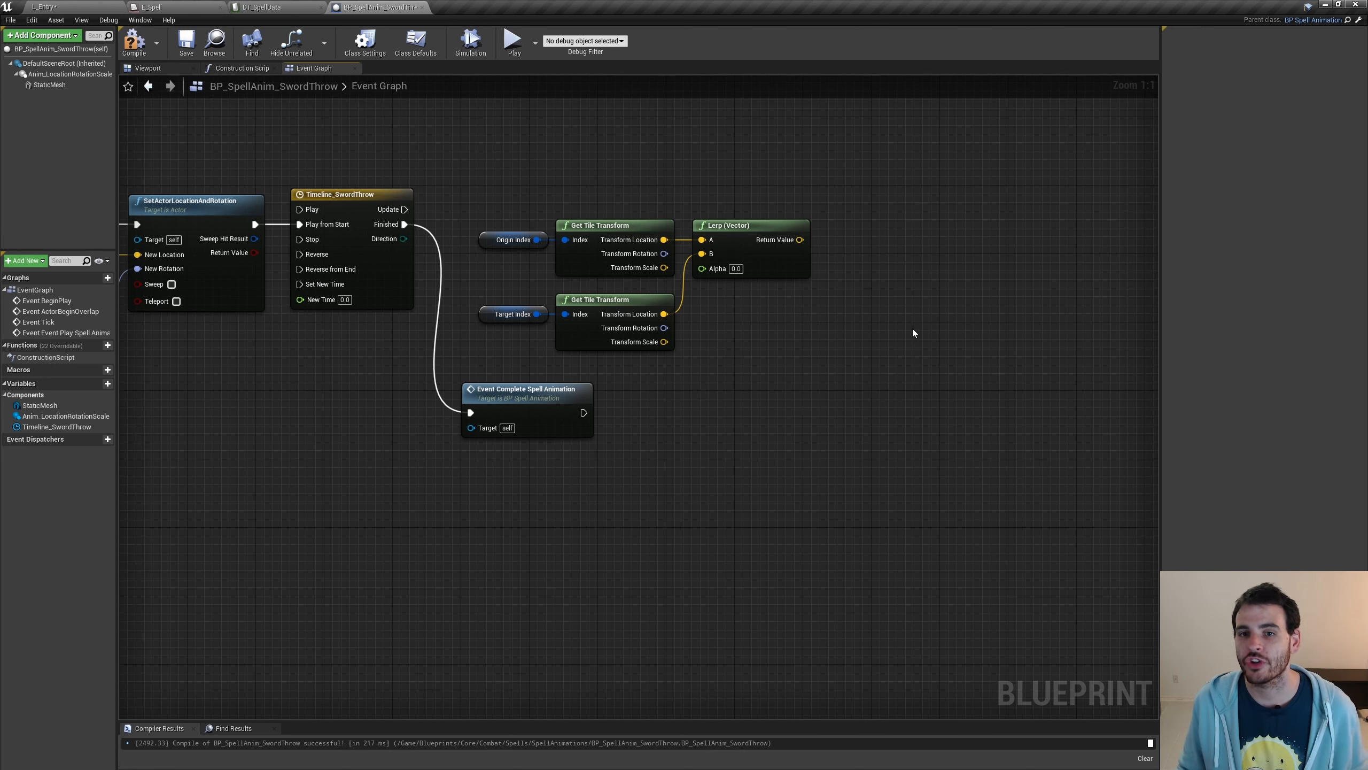
key(ctrl+z)
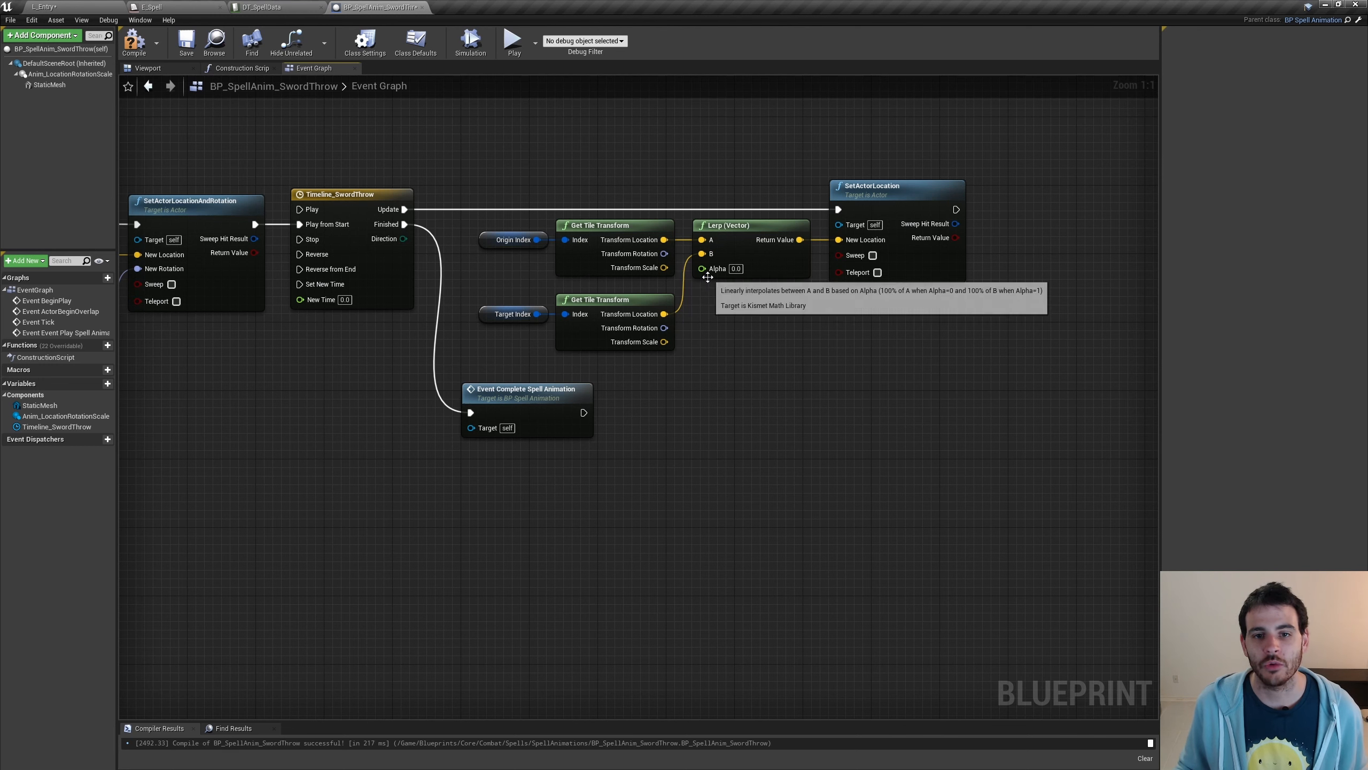
drag(702, 268, 715, 295)
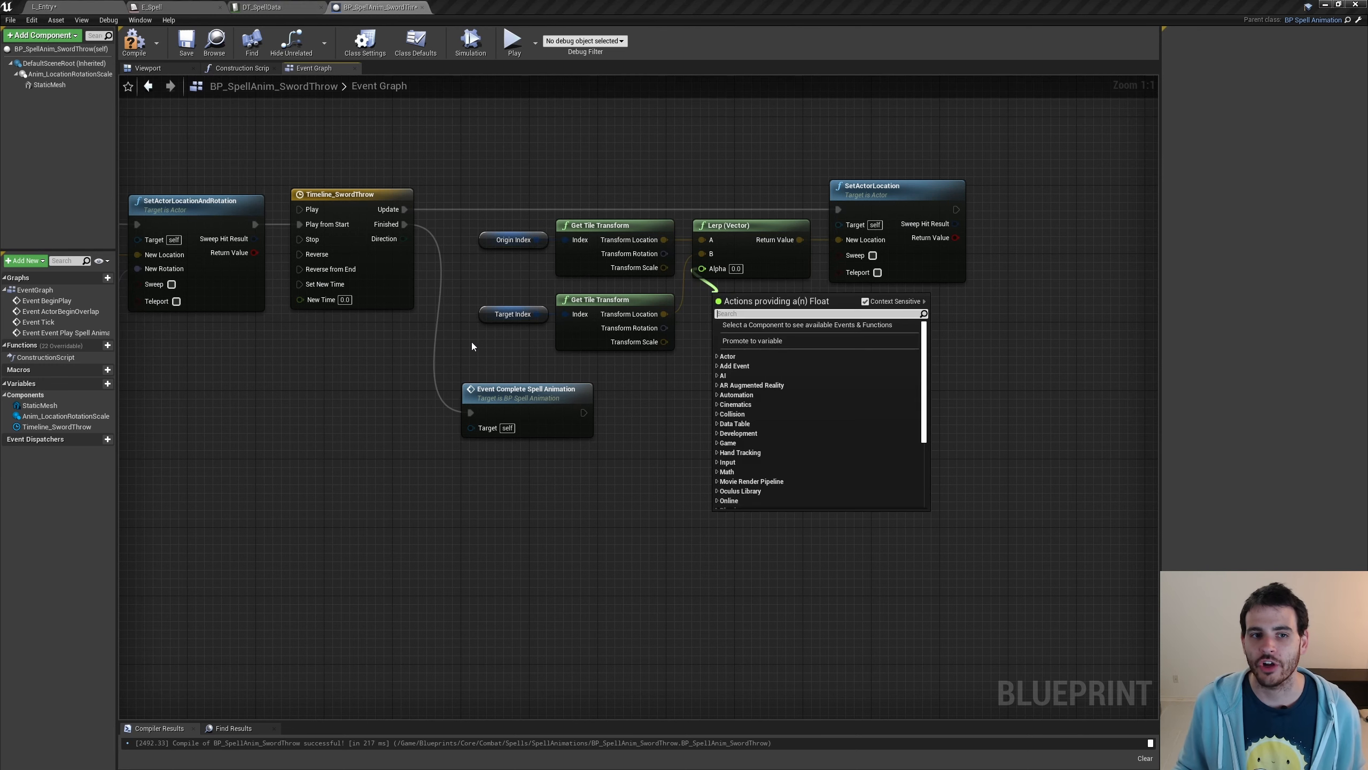
click(360, 249)
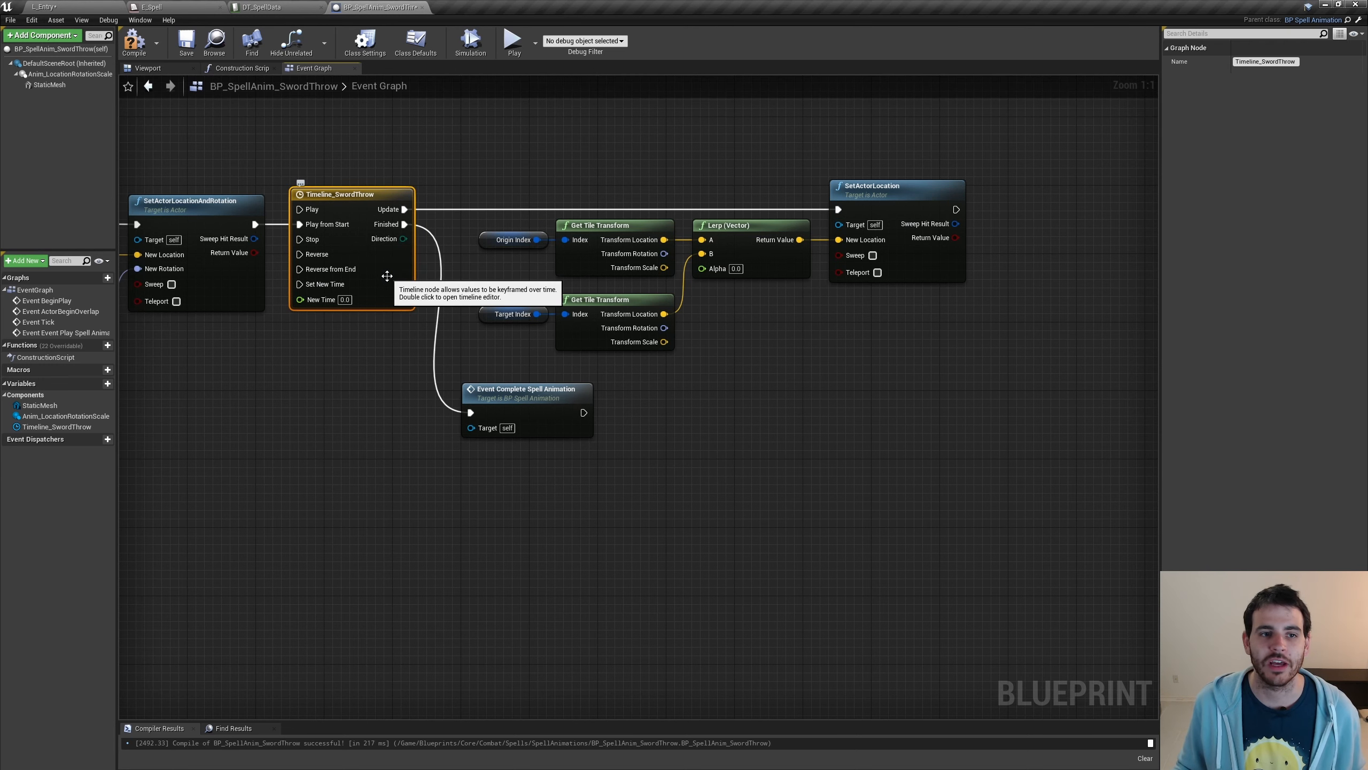
Give Timeline_SwordThrow a length of 0.75 and an ActorLocationAlpha float track keyed 0 at time 0, 1 at 0.35 and 0 at 0.75.
double_click(383, 275)
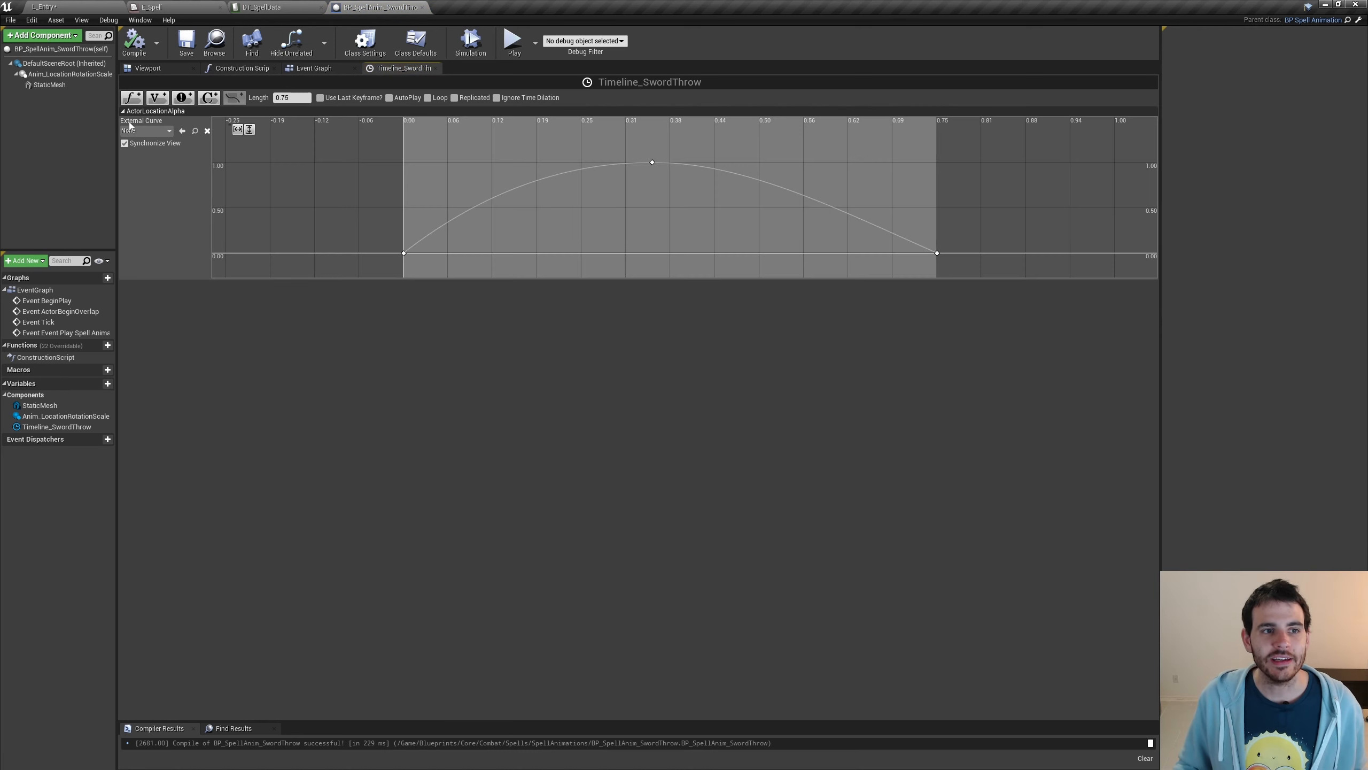
click(183, 111)
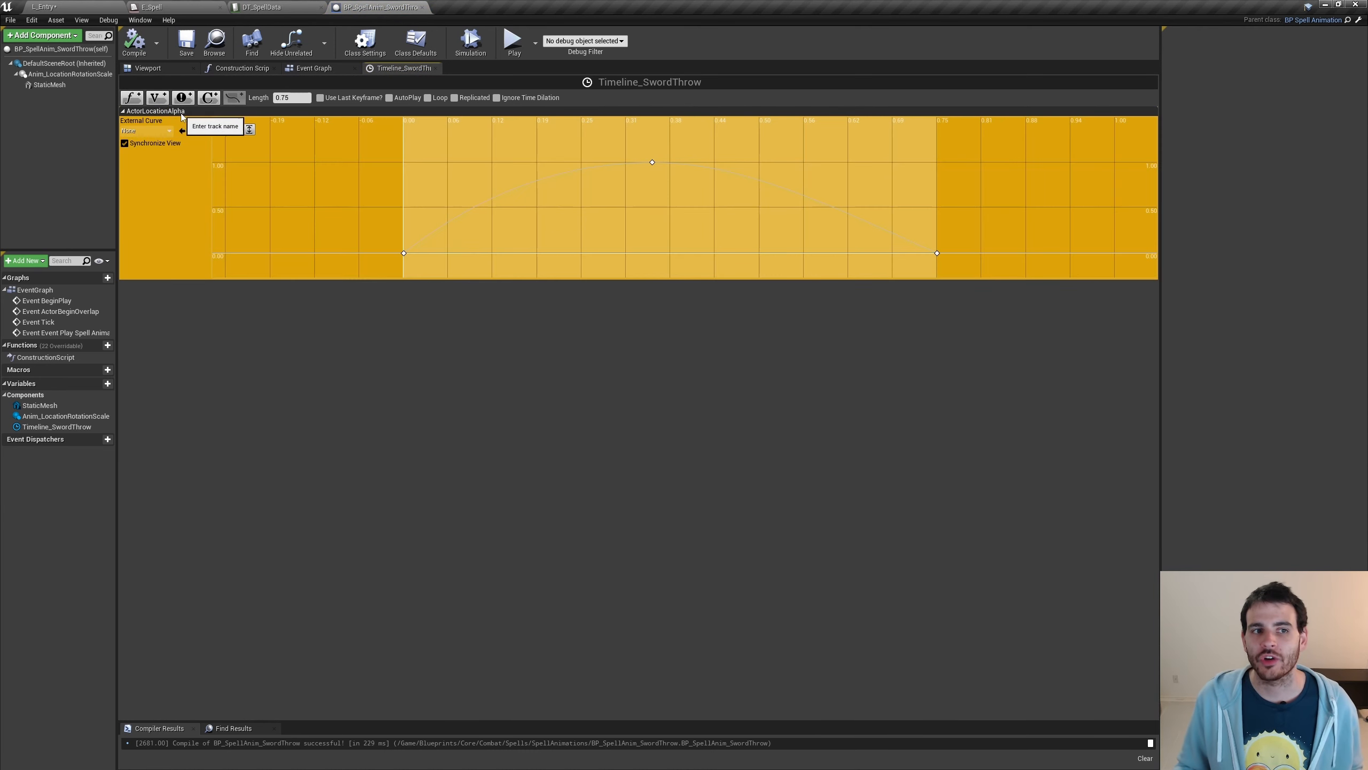
click(277, 98)
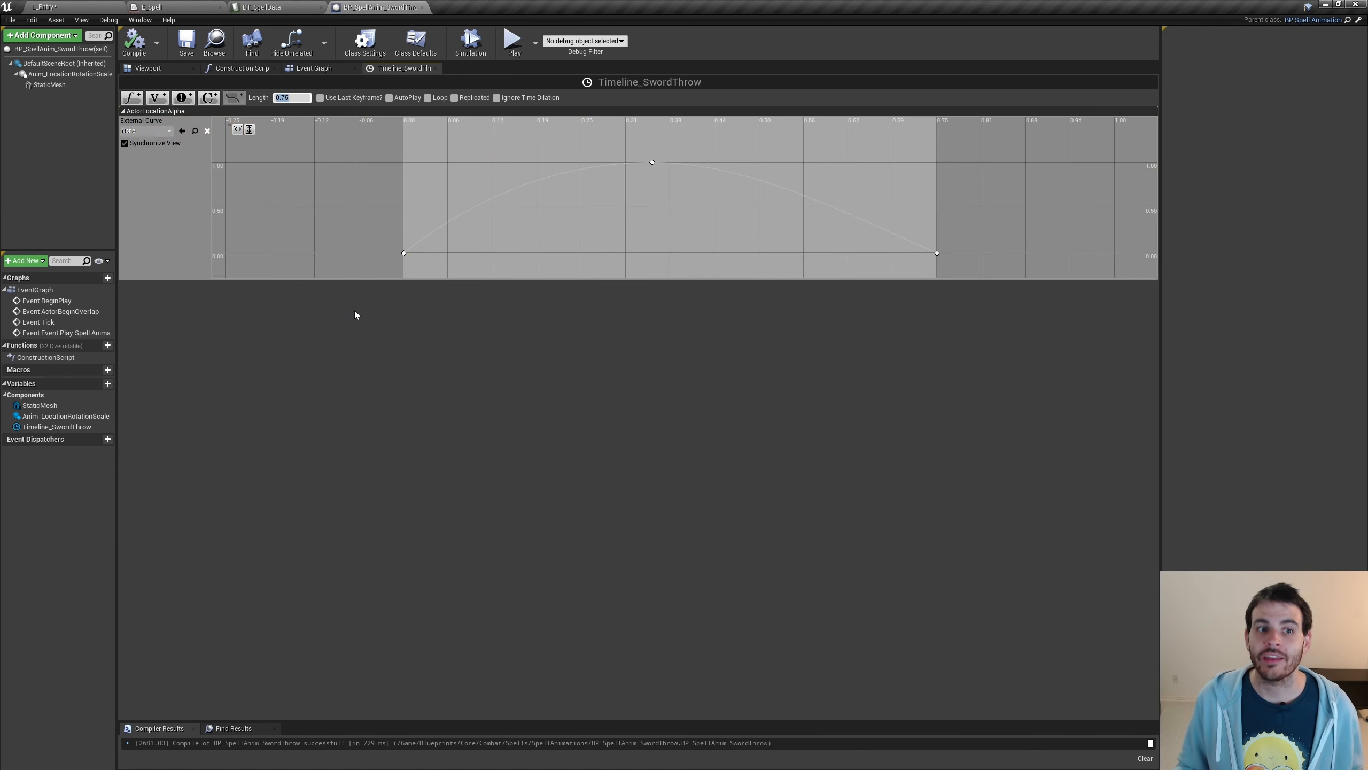
click(487, 355)
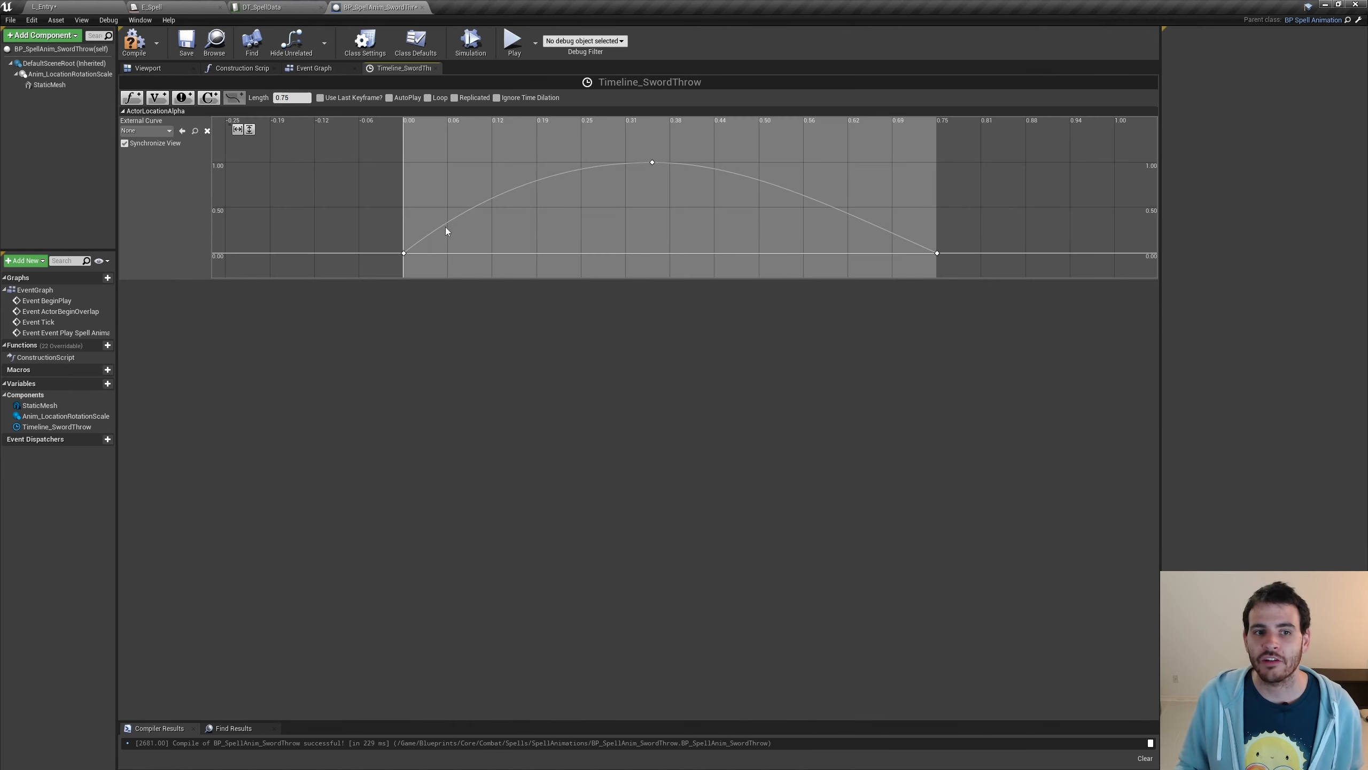
click(403, 253)
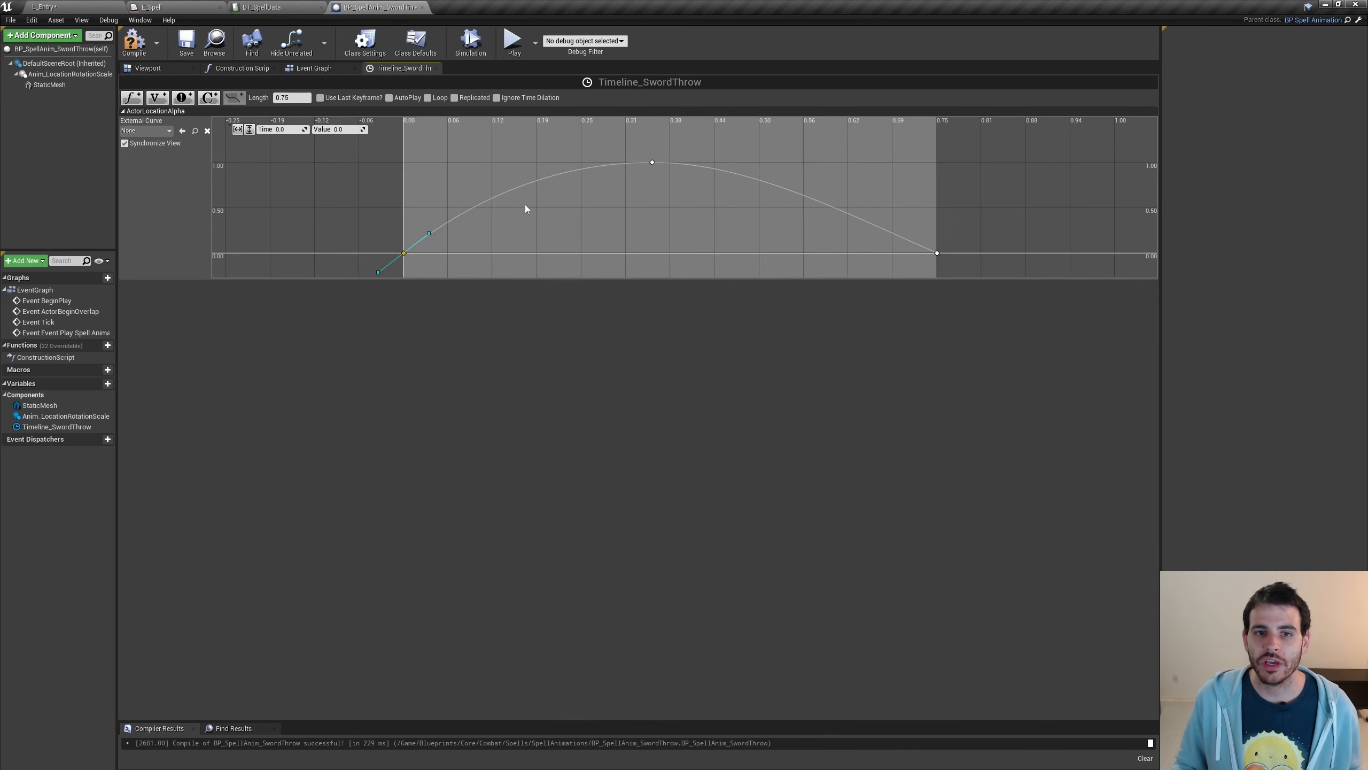
drag(669, 146, 671, 149)
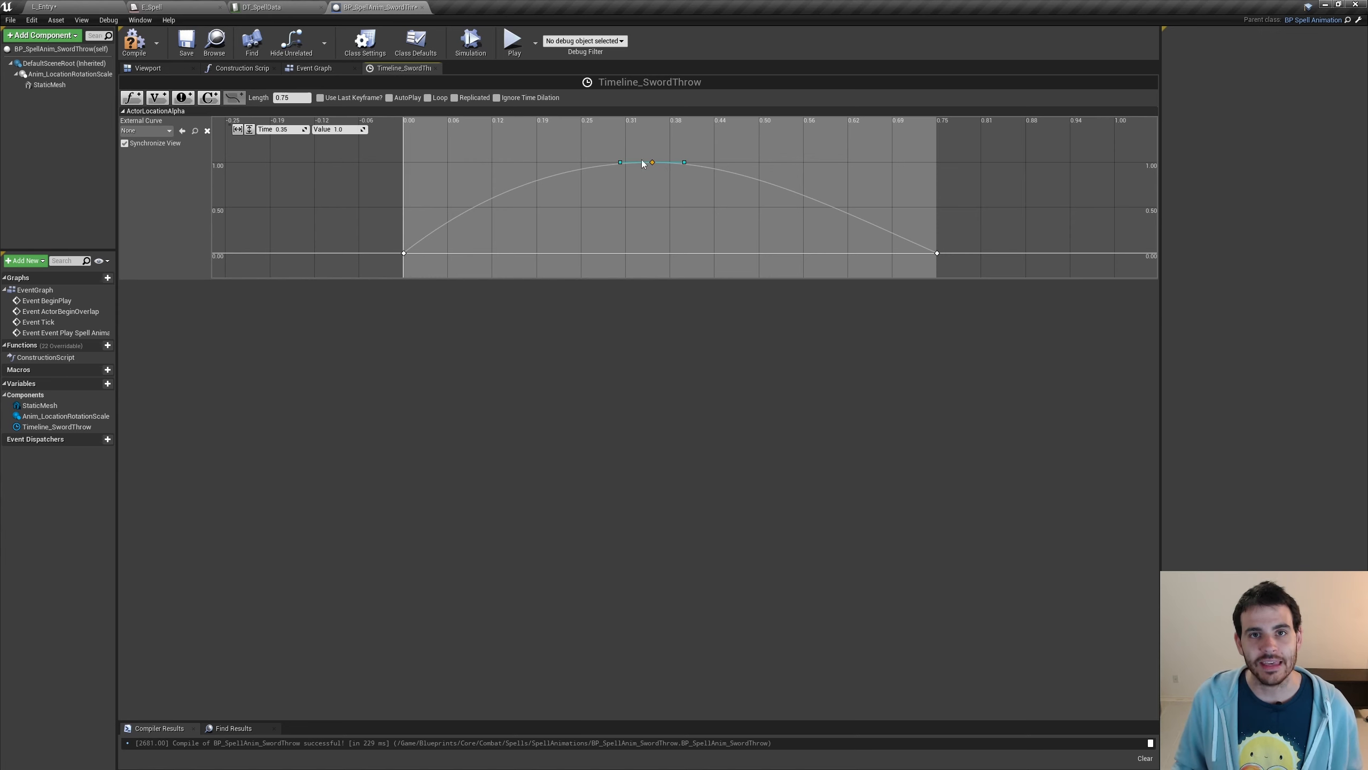
mouse_move(664, 168)
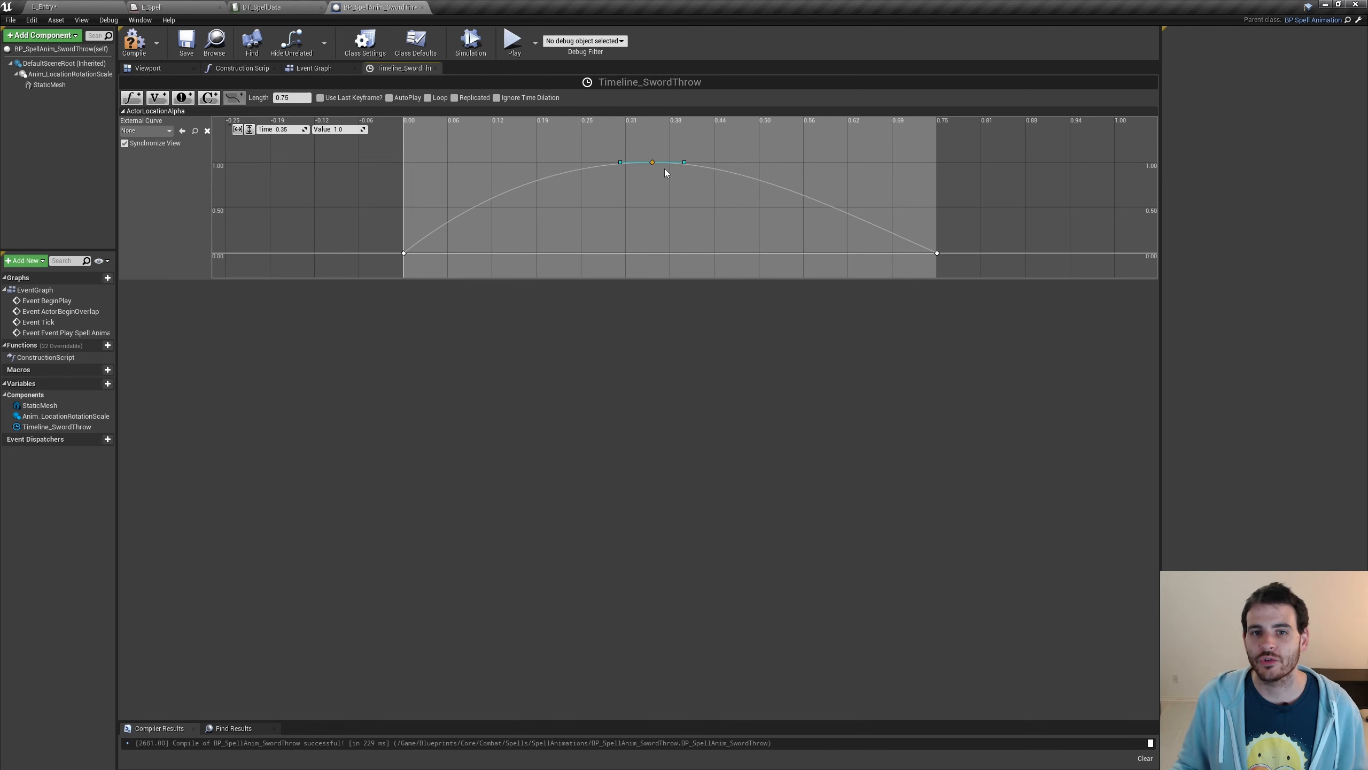
click(937, 253)
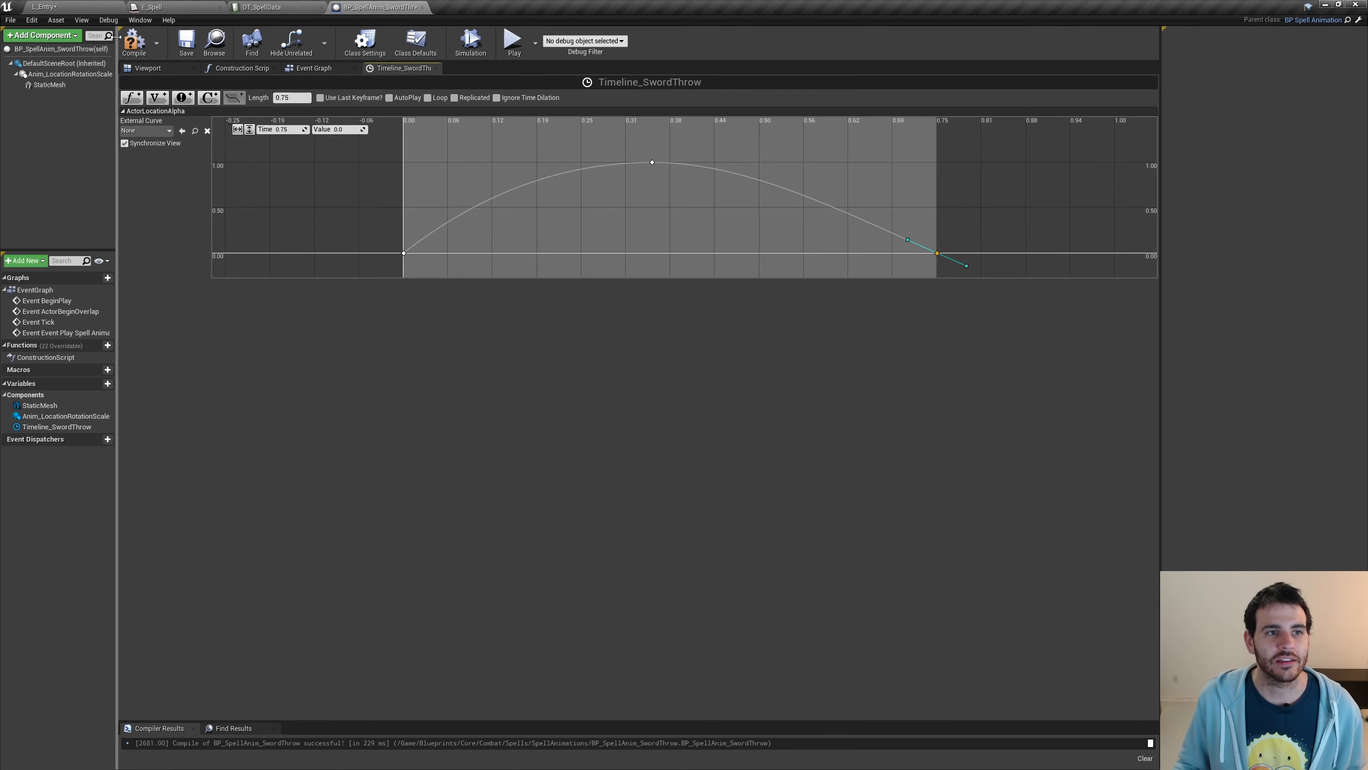
Compile the blueprint and connect Timeline_SwordThrow's Actor Location Alpha output to the Lerp's Alpha in the Event Graph.
click(134, 42)
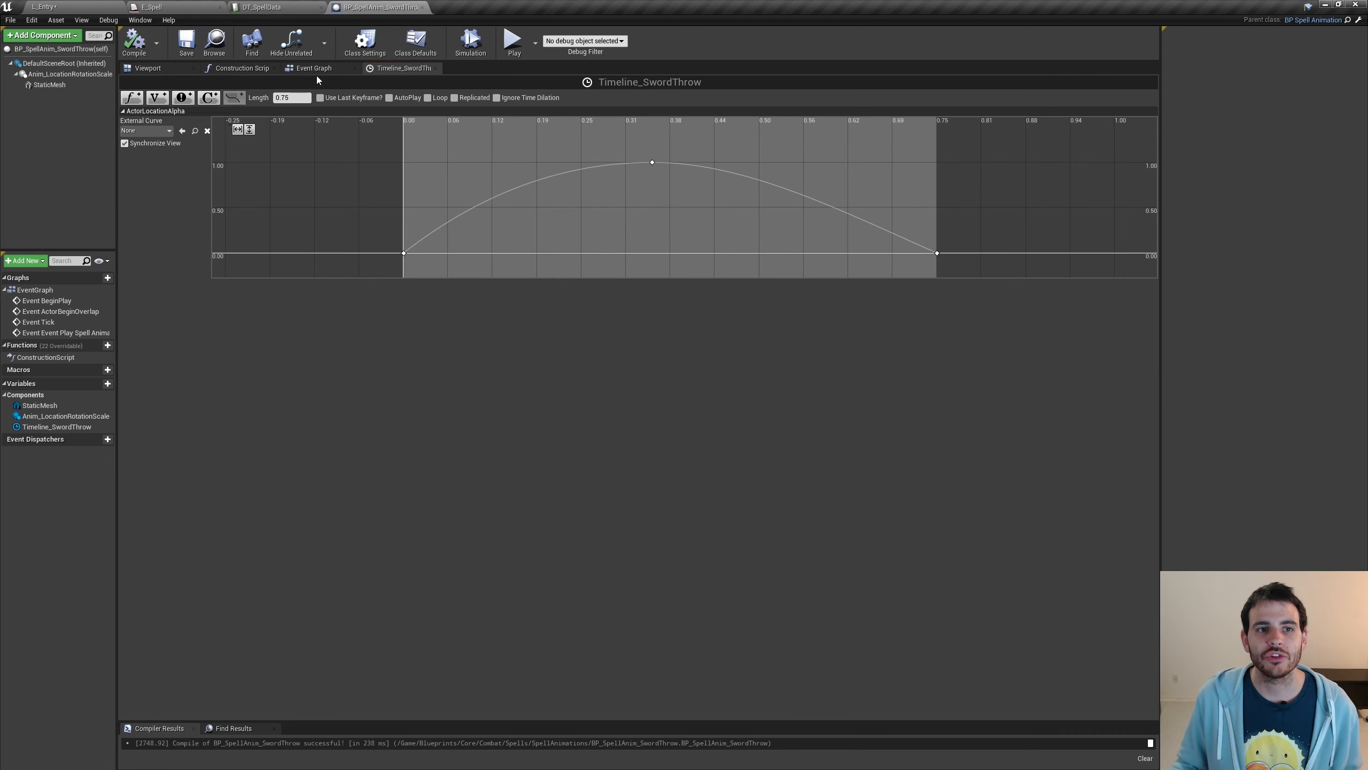
click(325, 72)
drag(440, 253, 702, 268)
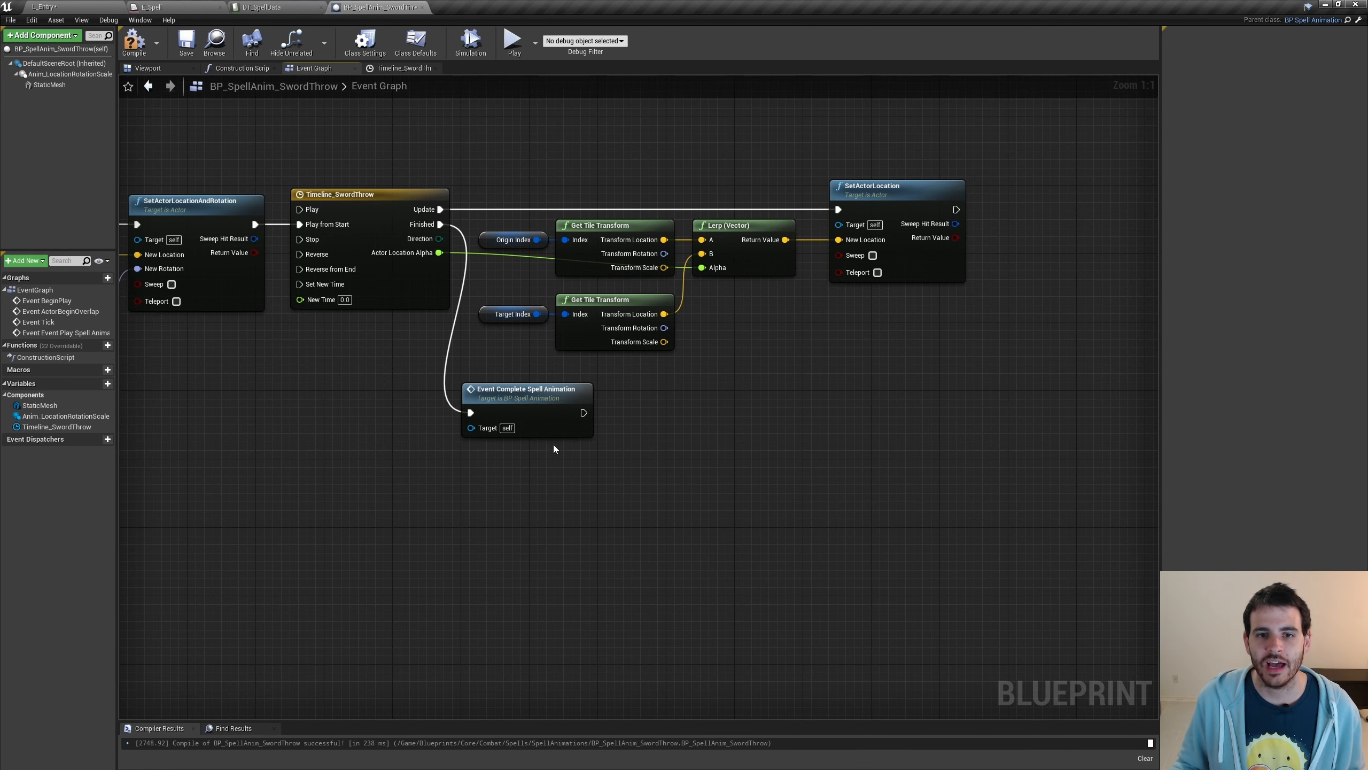
click(142, 57)
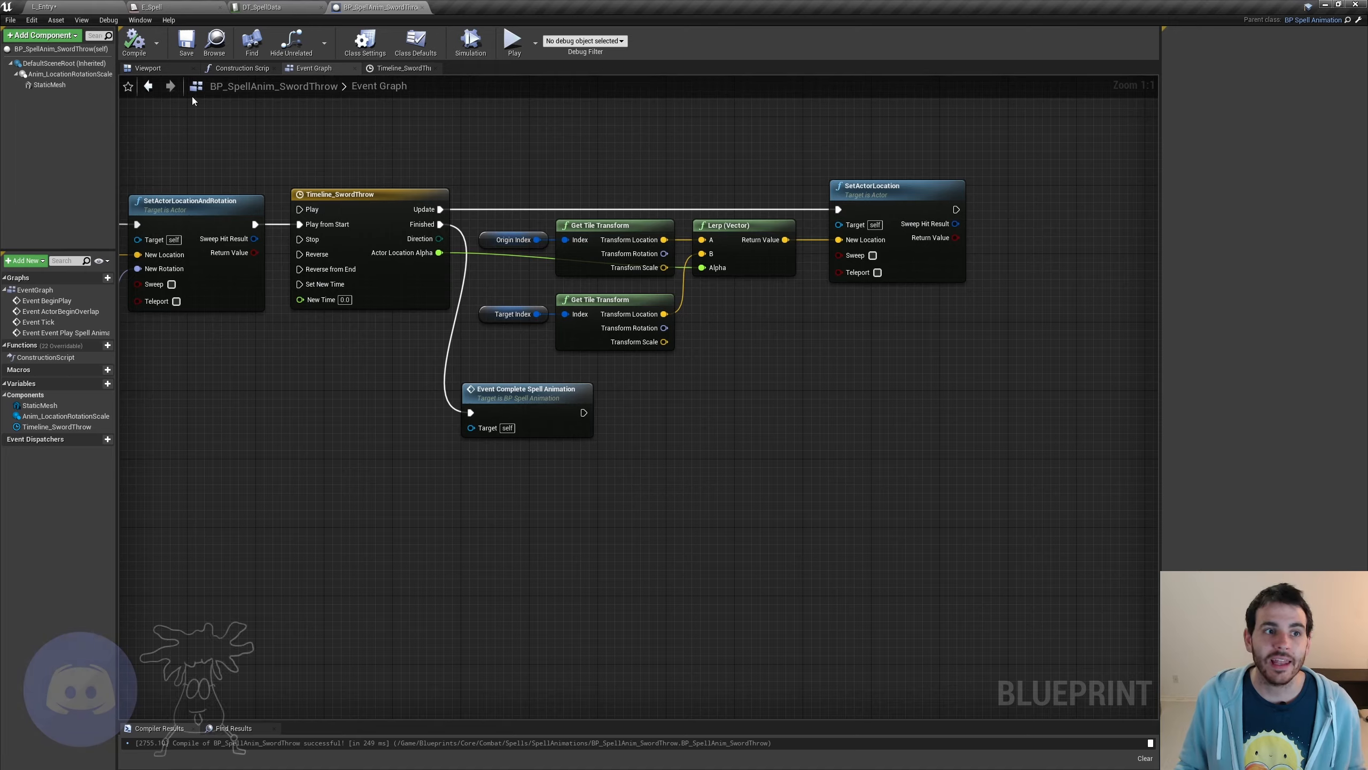
Play the level and cast SwordThrow on in-range tiles in different directions around the unit to test the flight, and stop the session.
click(64, 7)
click(605, 54)
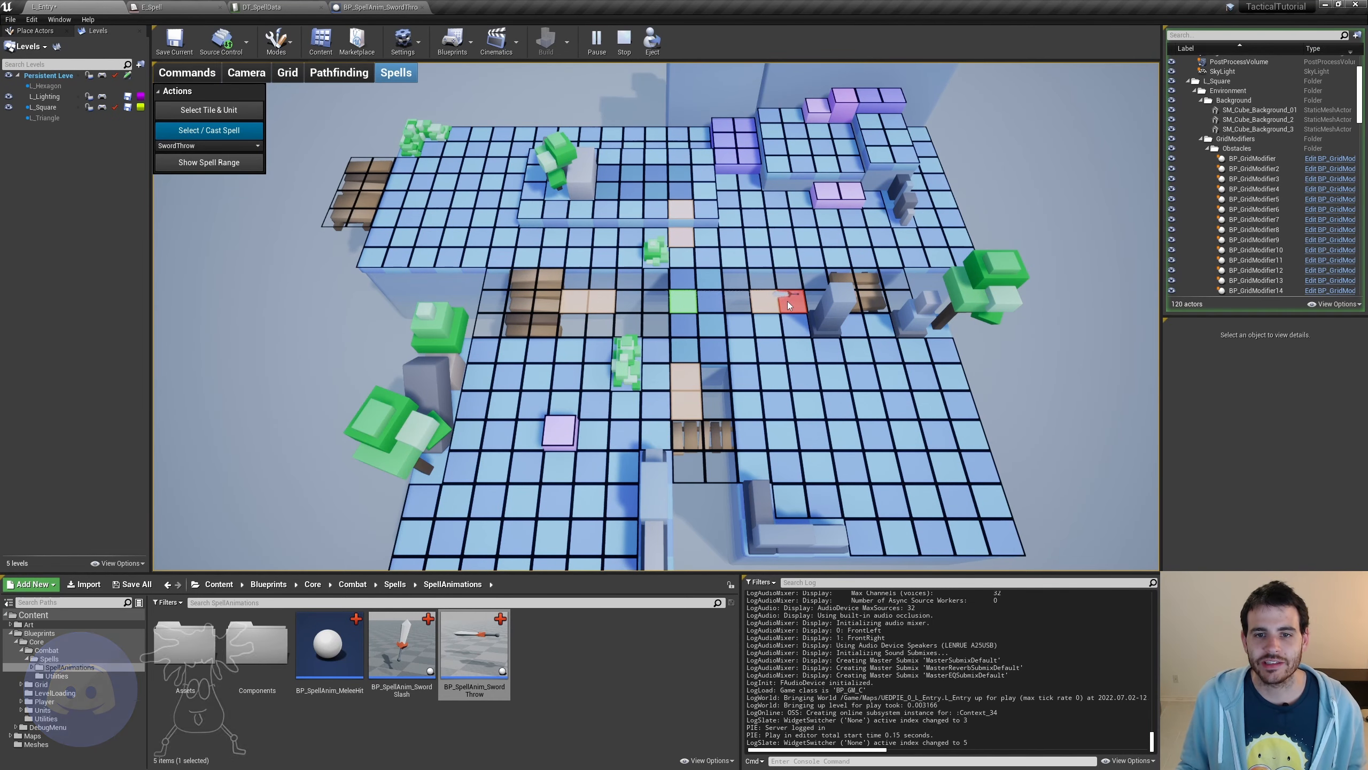
click(784, 302)
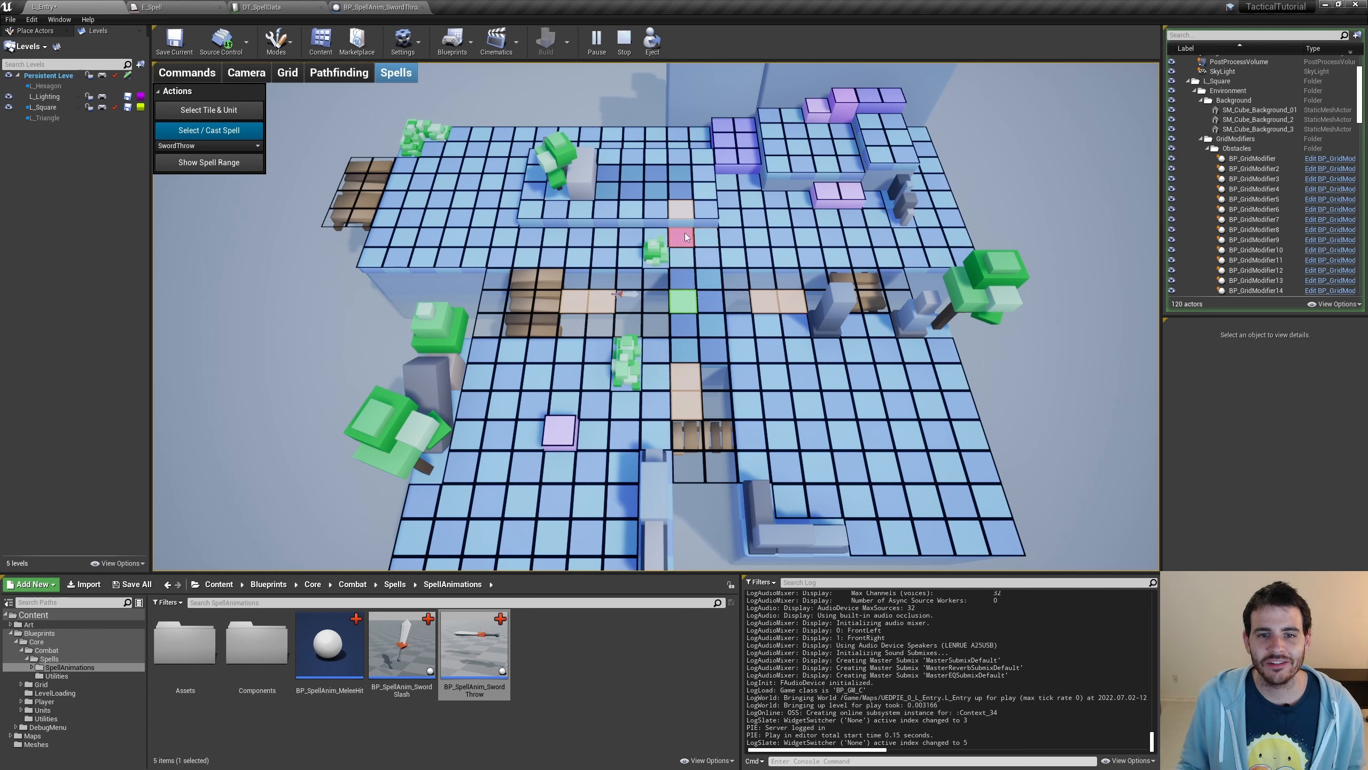
click(693, 375)
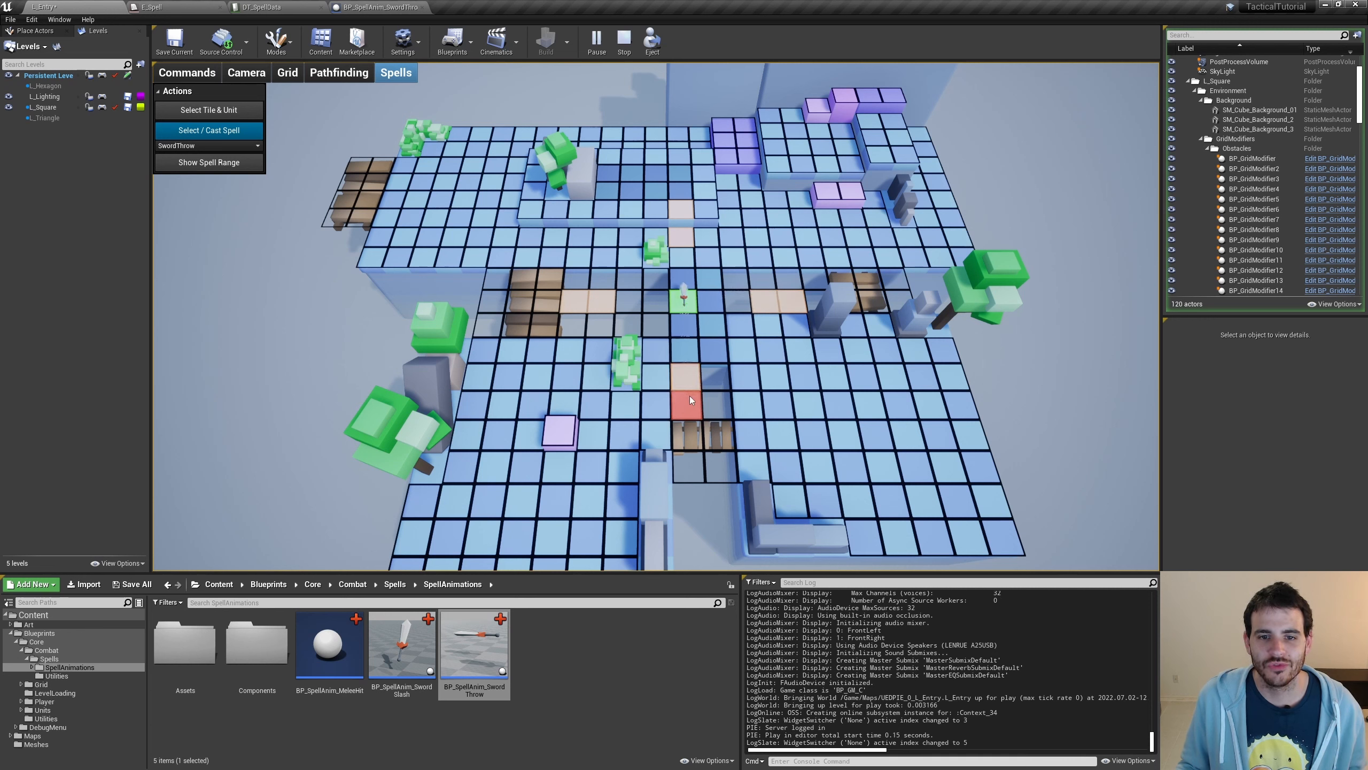
click(687, 215)
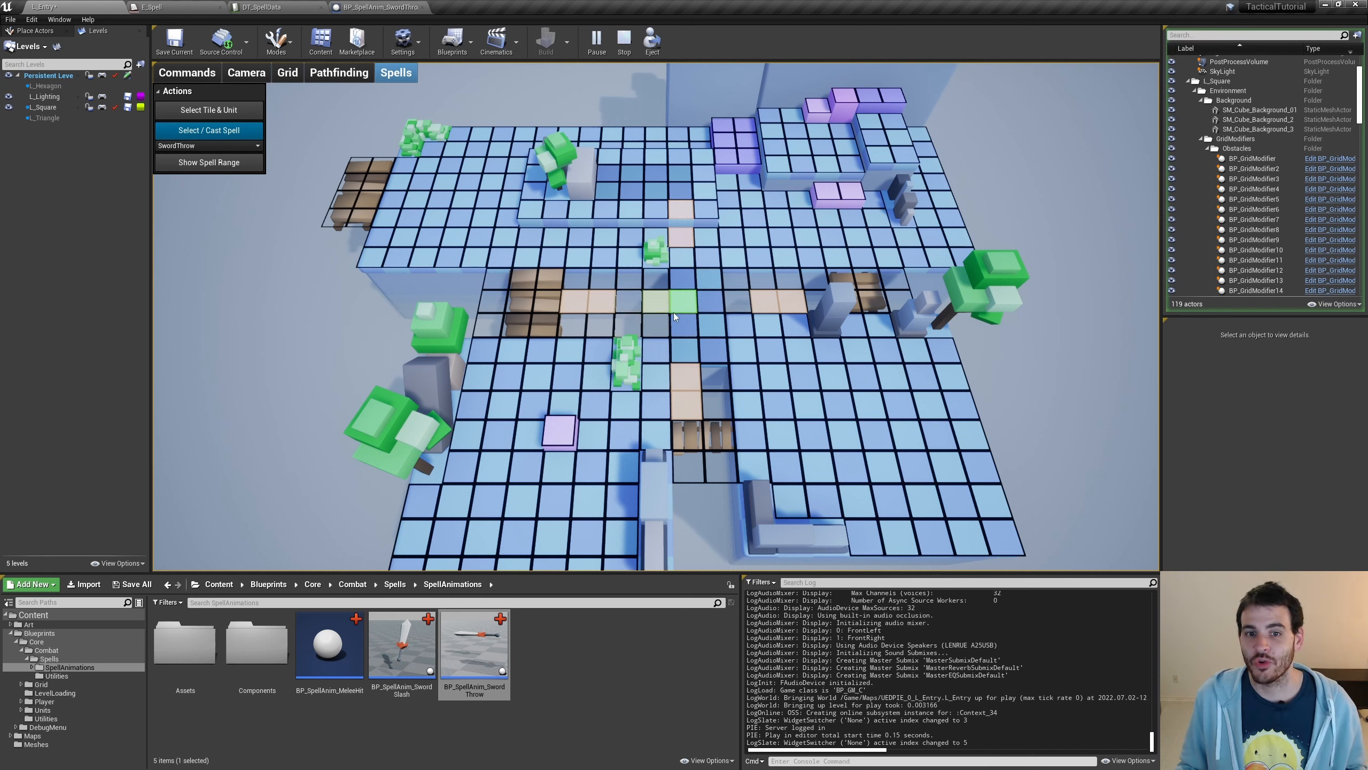
click(787, 303)
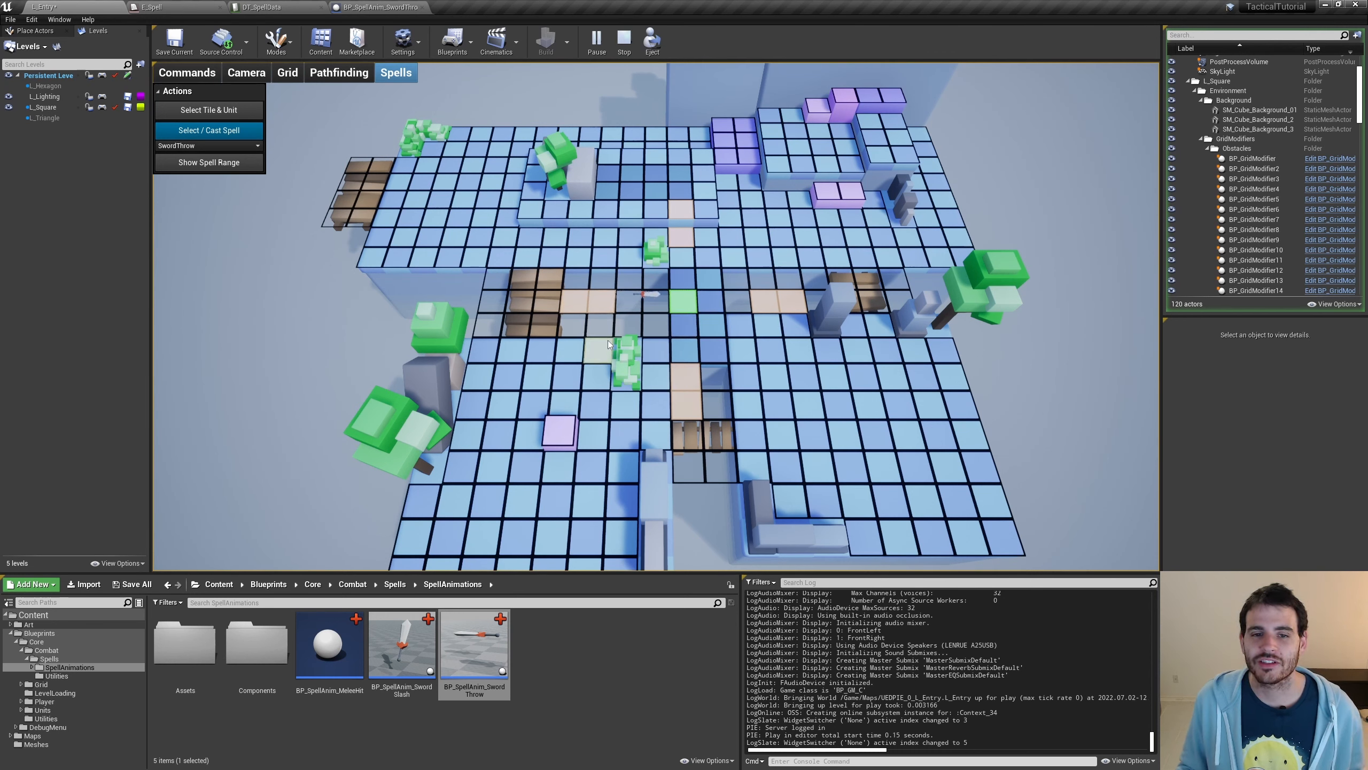
click(596, 297)
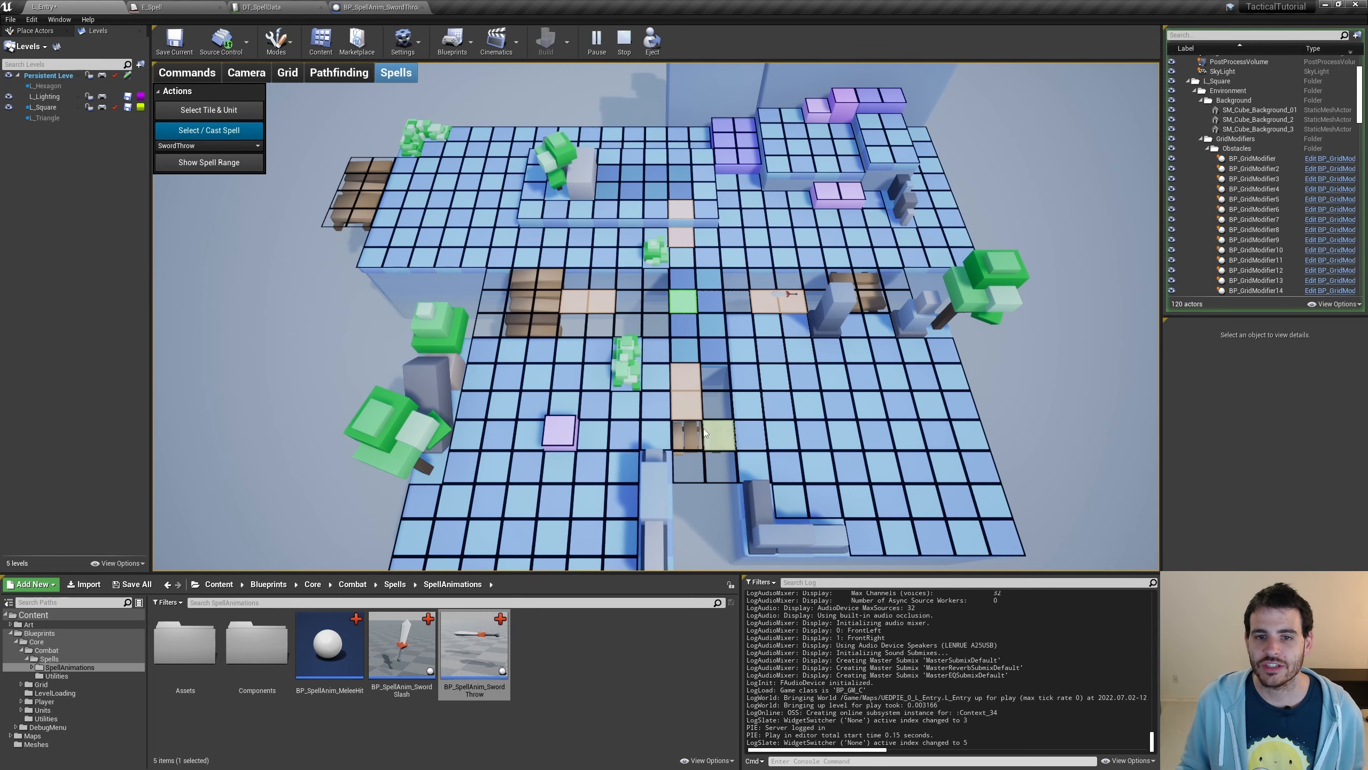
click(625, 44)
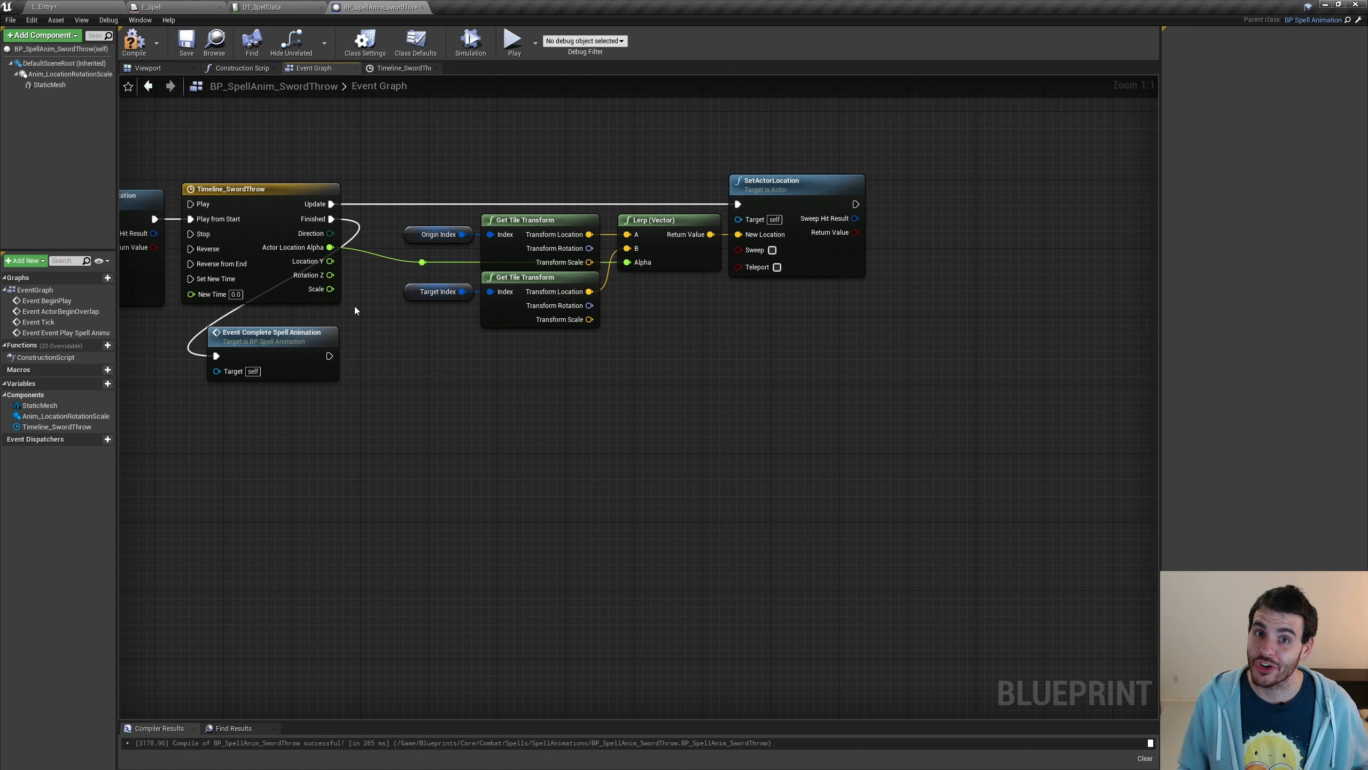
Examine the LocationY, RotationZ and Scale tracks of Timeline_SwordThrow with ActorLocationAlpha collapsed, and return to the Event Graph.
double_click(260, 199)
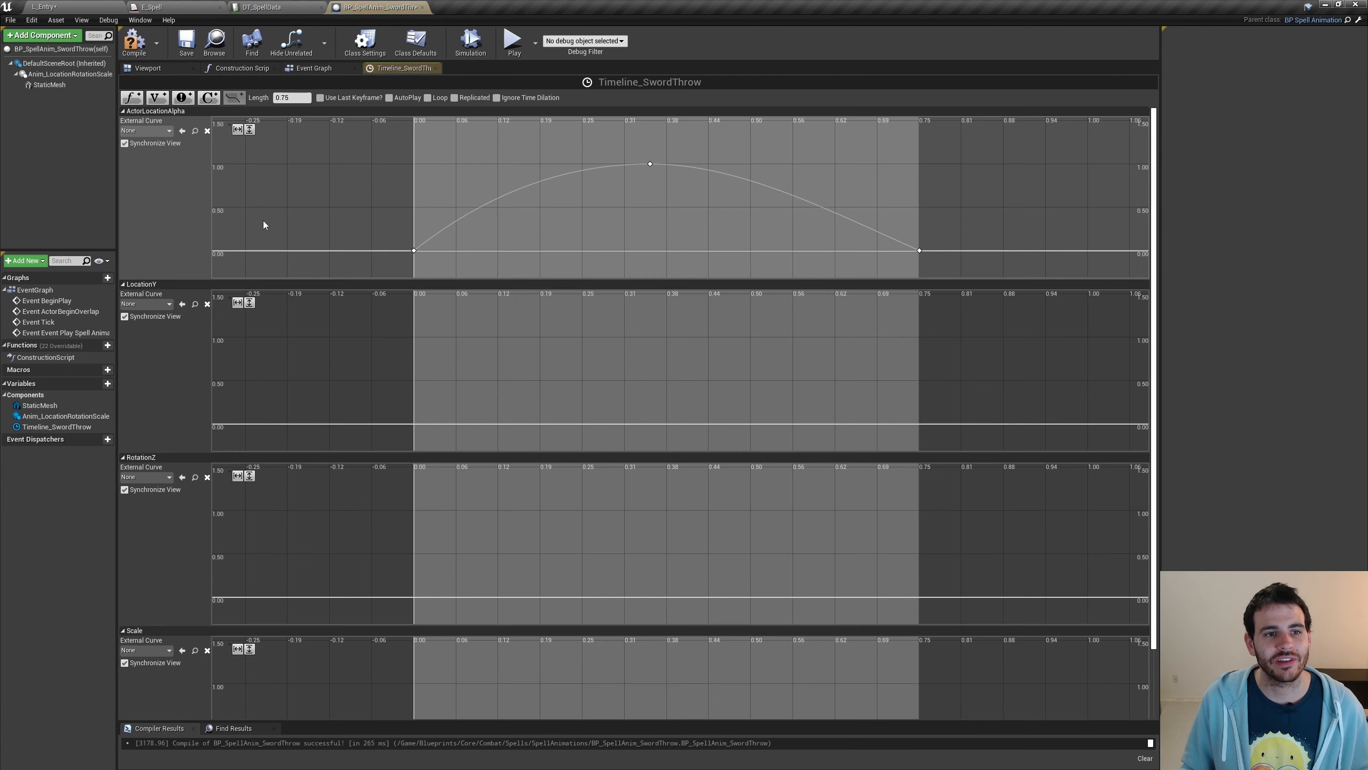
click(123, 111)
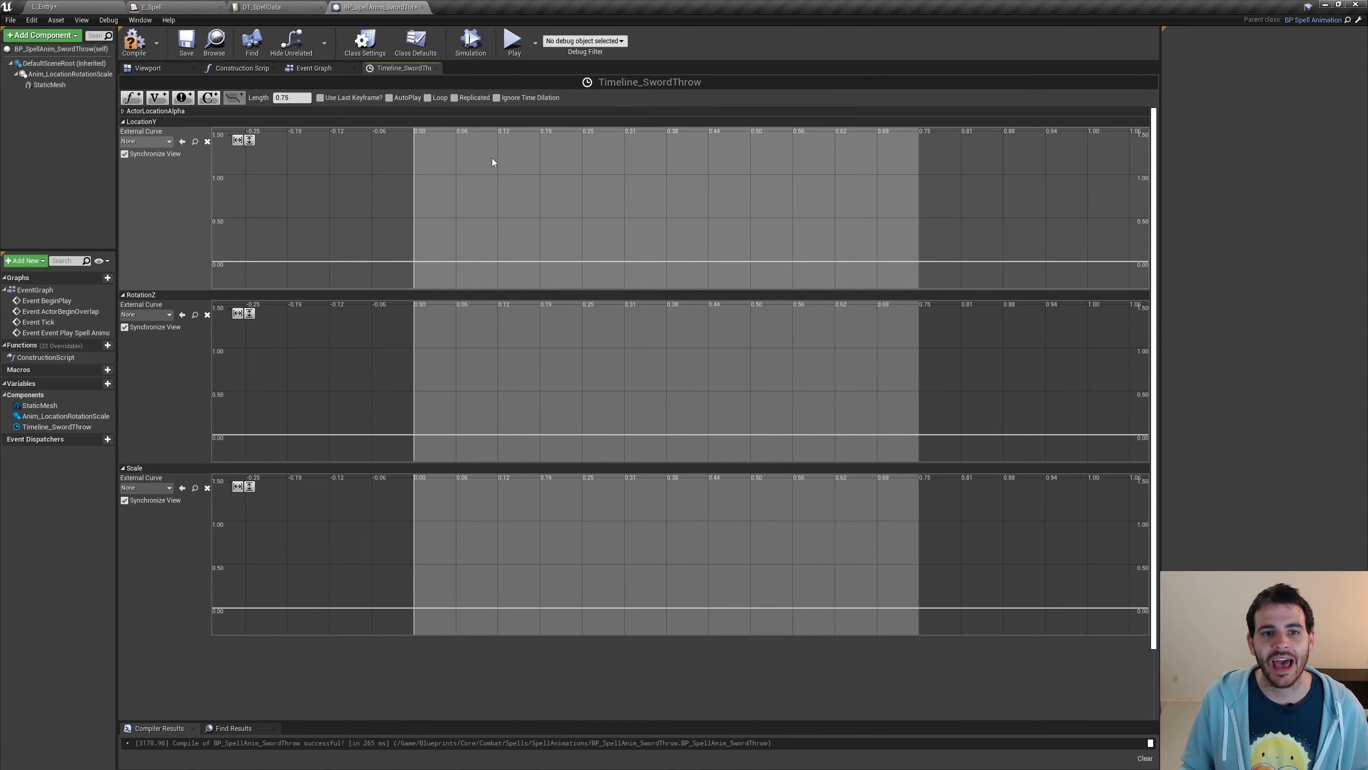
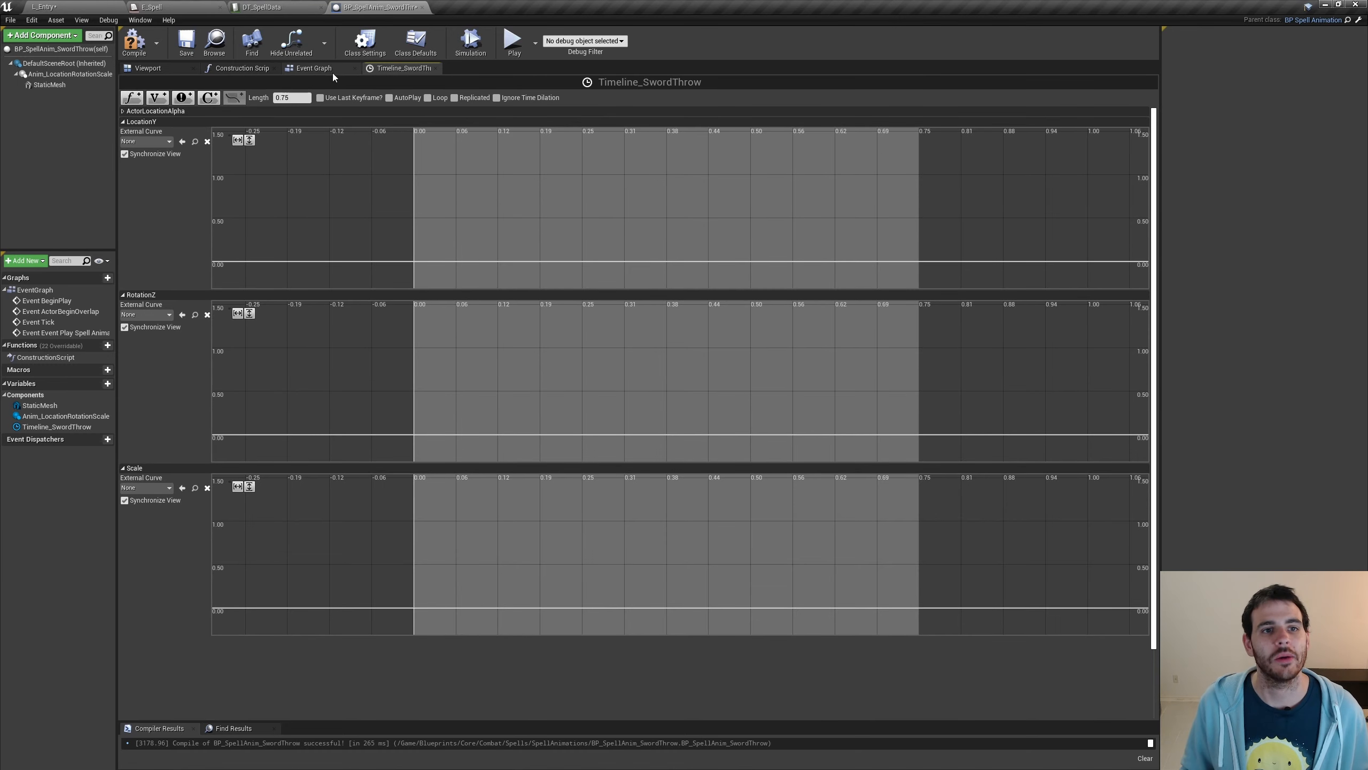
click(323, 67)
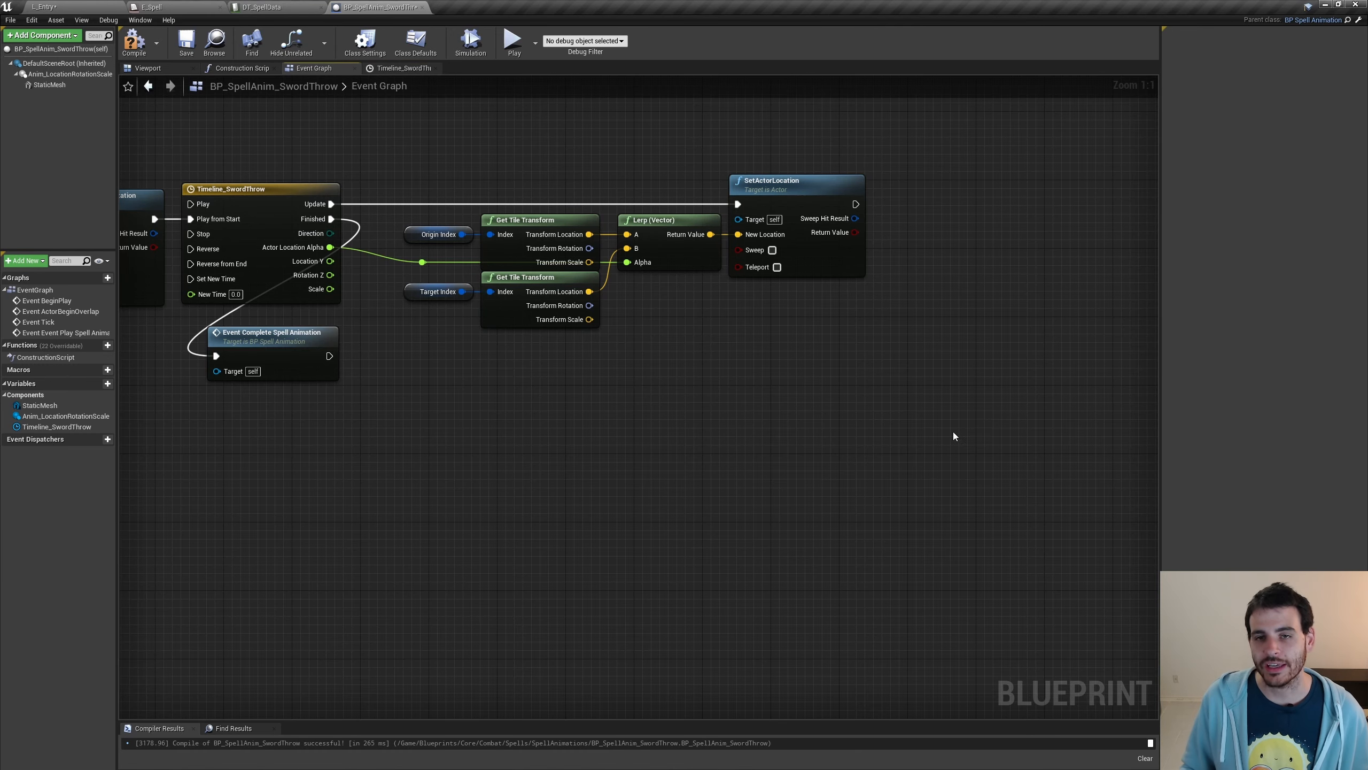
After SetActorLocation, add SetRelativeTransform on Anim Location Rotation Scale, with New Transform made from the timeline's Location Y, Rotation Z as yaw, and Scale.
key(ctrl+z)
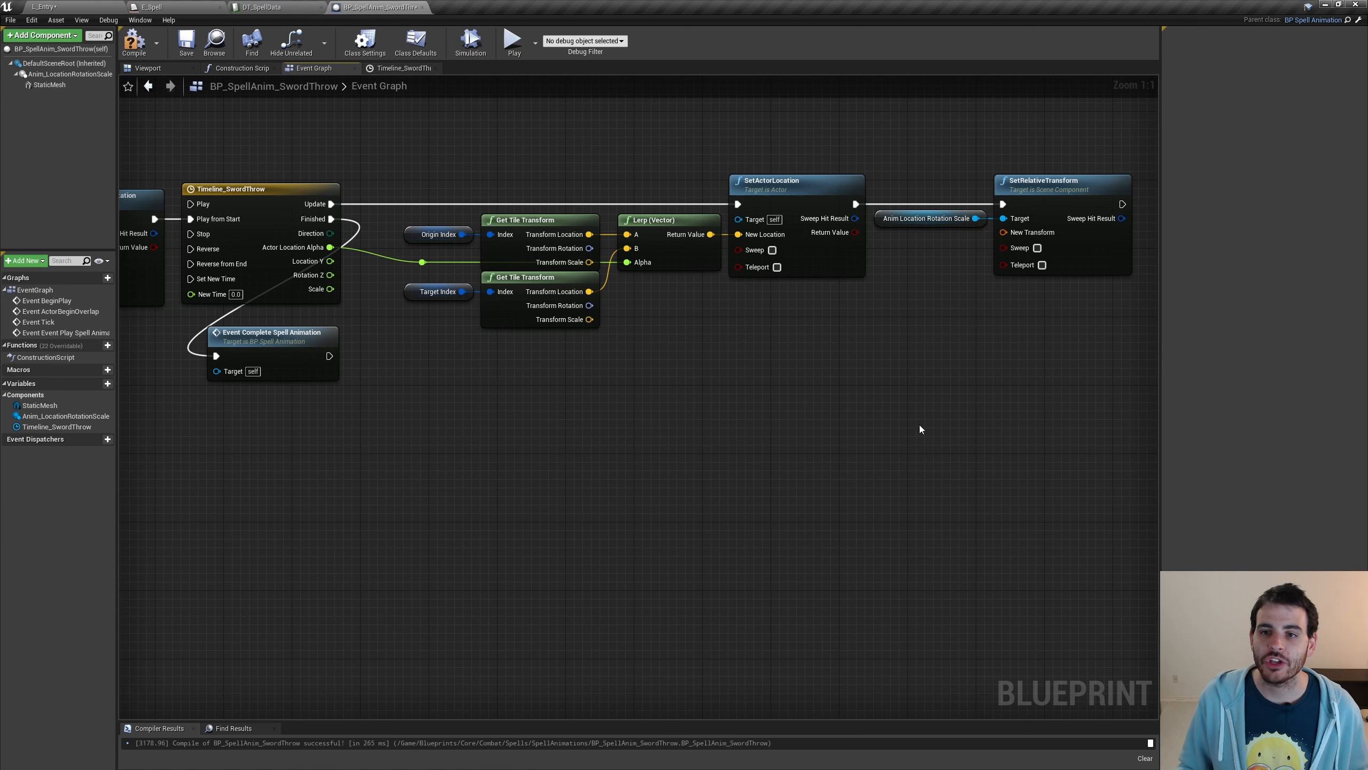
drag(1011, 130, 1054, 233)
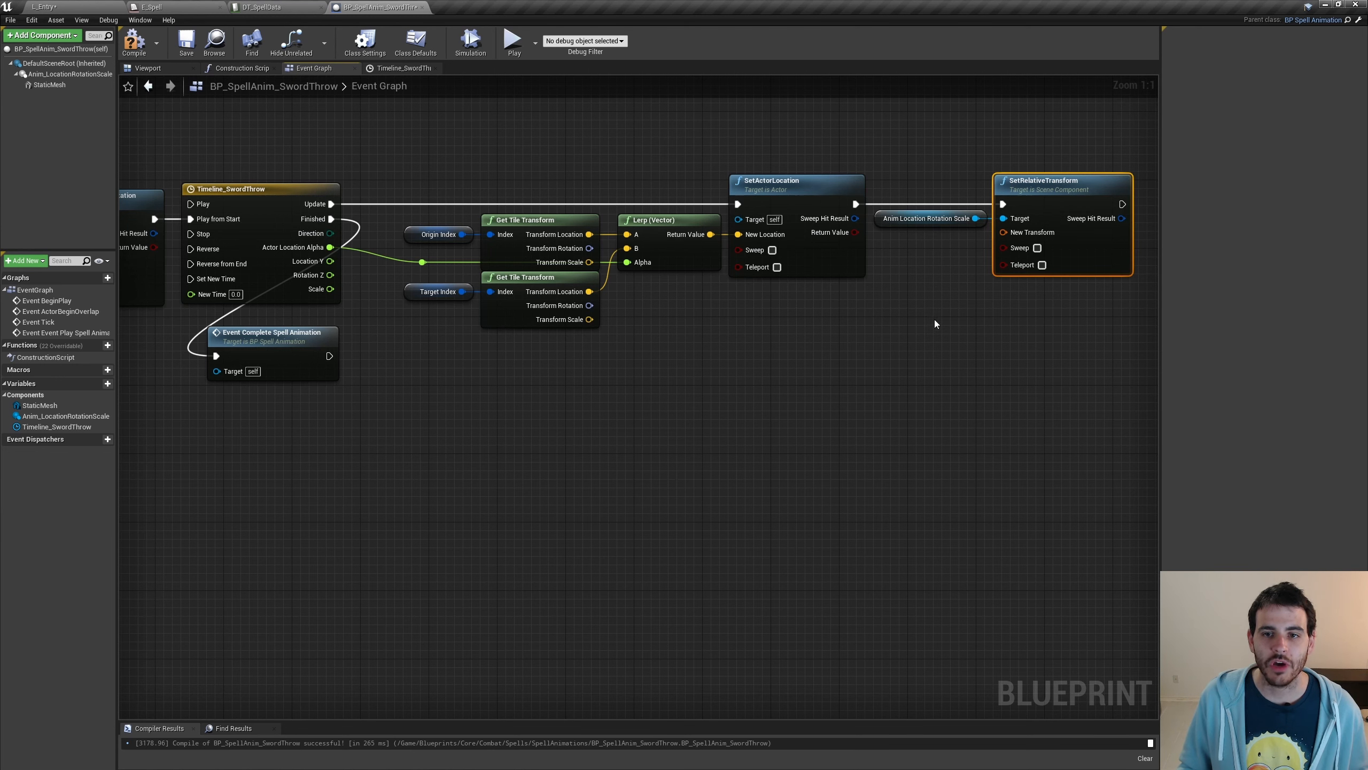
click(914, 221)
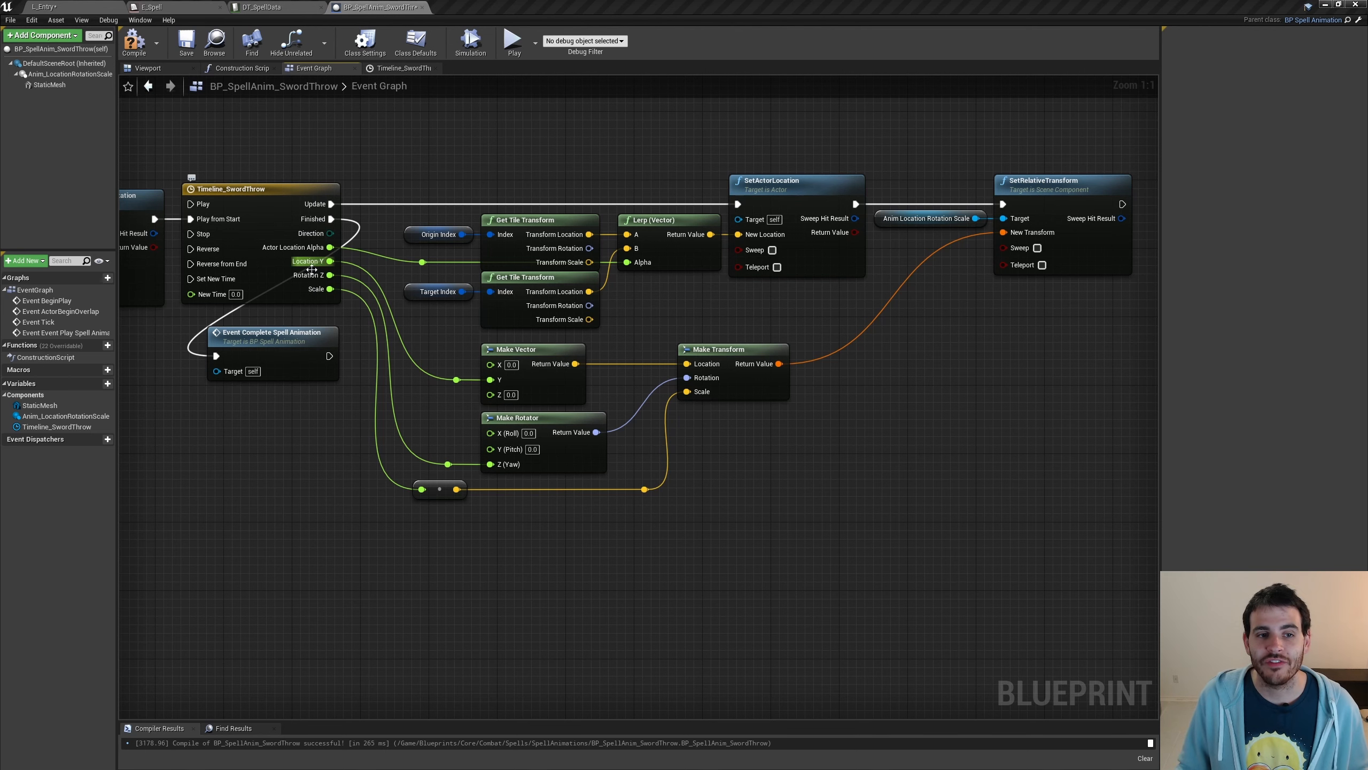
In Timeline_SwordThrow, key the LocationY track with 0 at time 0, 200 at 0.25, -200 at 0.5 and 0 at 0.75.
double_click(235, 201)
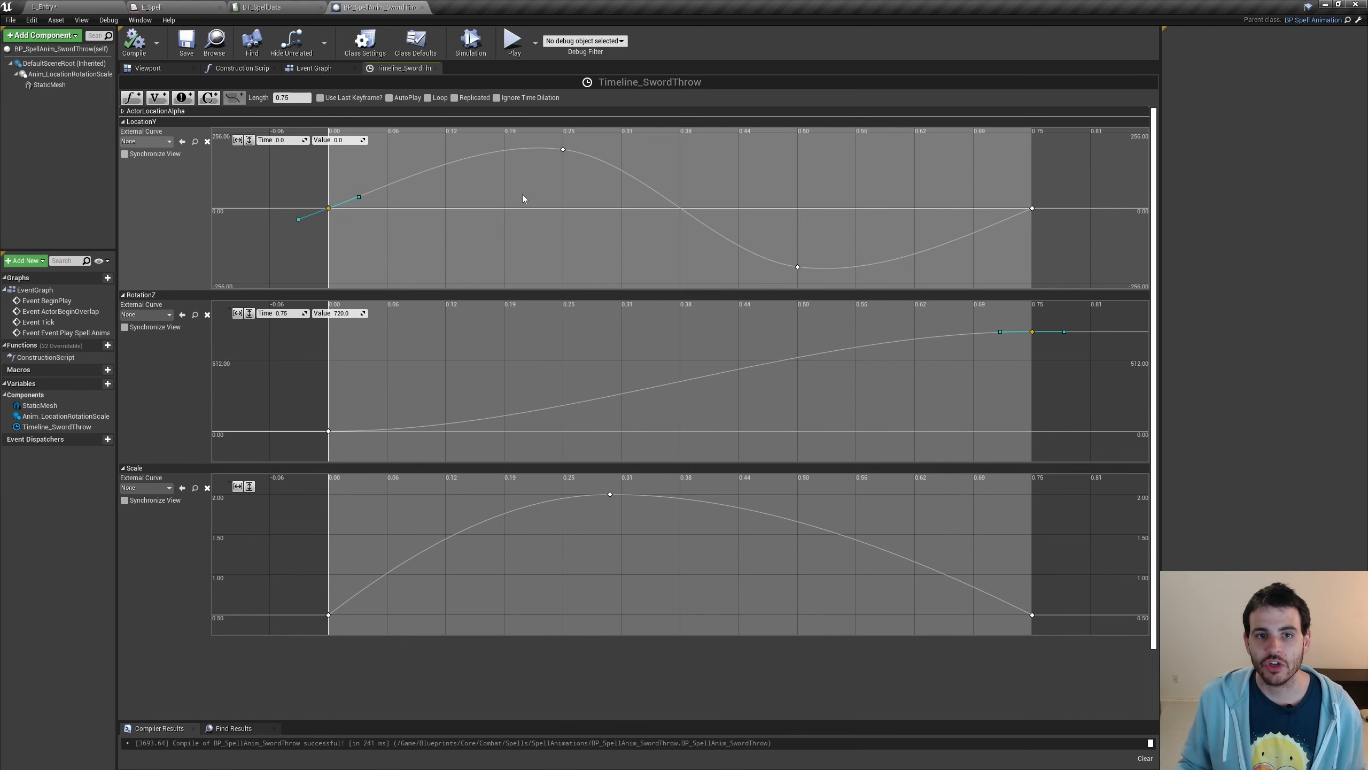
drag(609, 155, 607, 148)
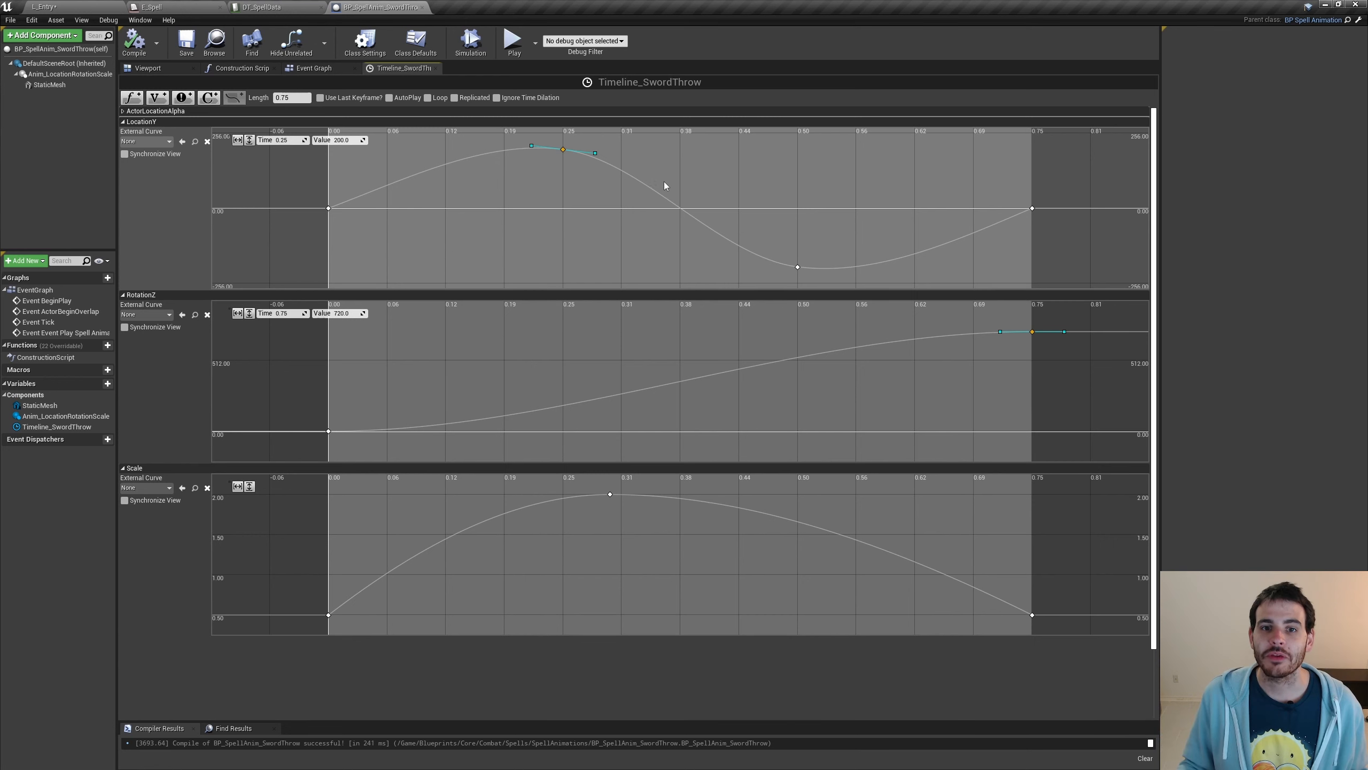
drag(691, 223, 816, 273)
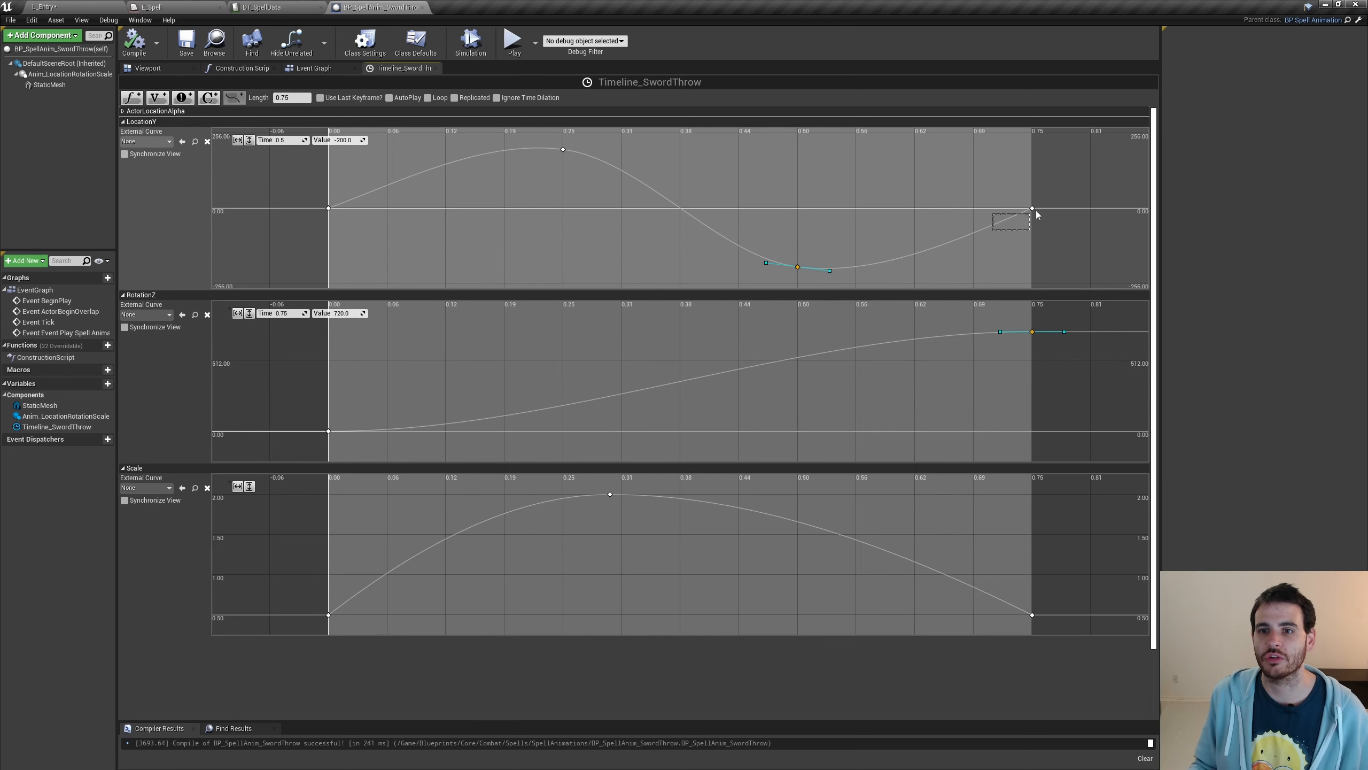
click(1032, 208)
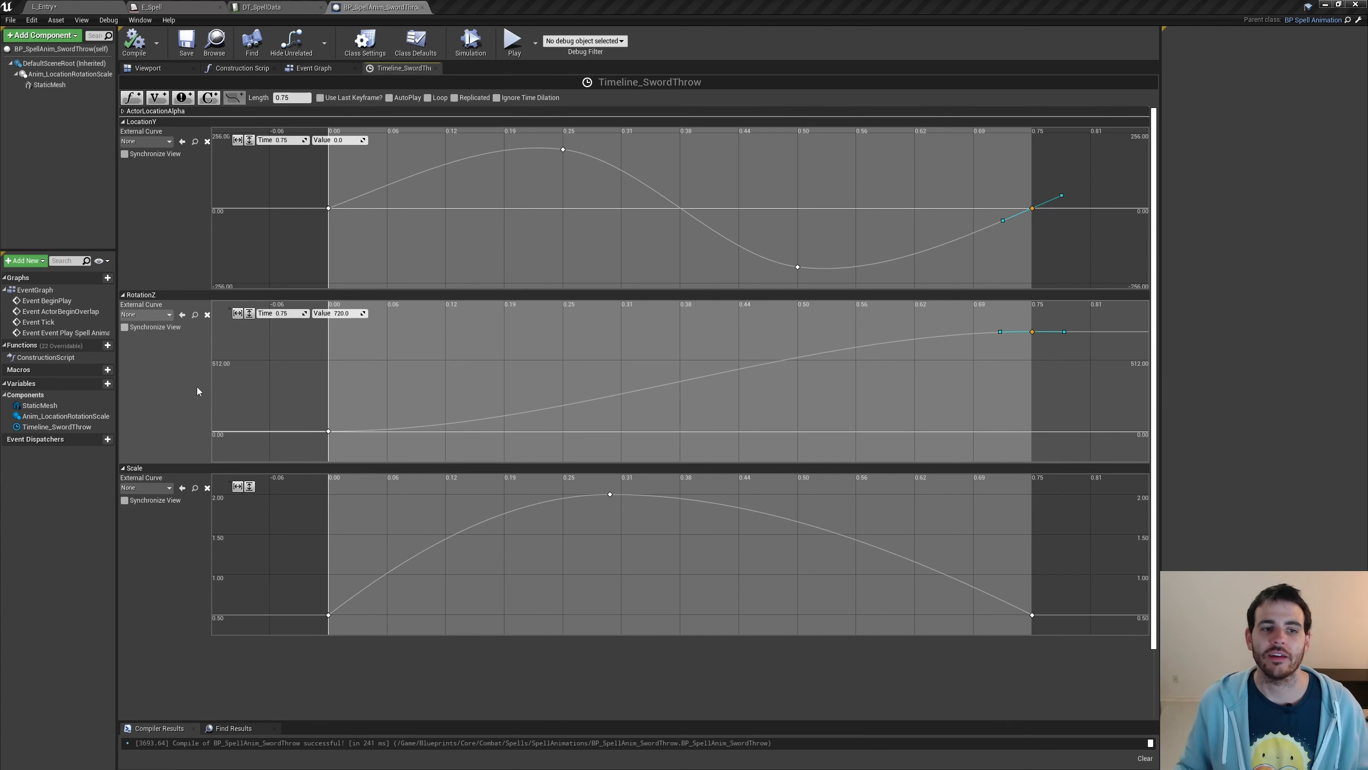
Examine the time and value of each key on the RotationZ and Scale tracks of Timeline_SwordThrow.
click(329, 431)
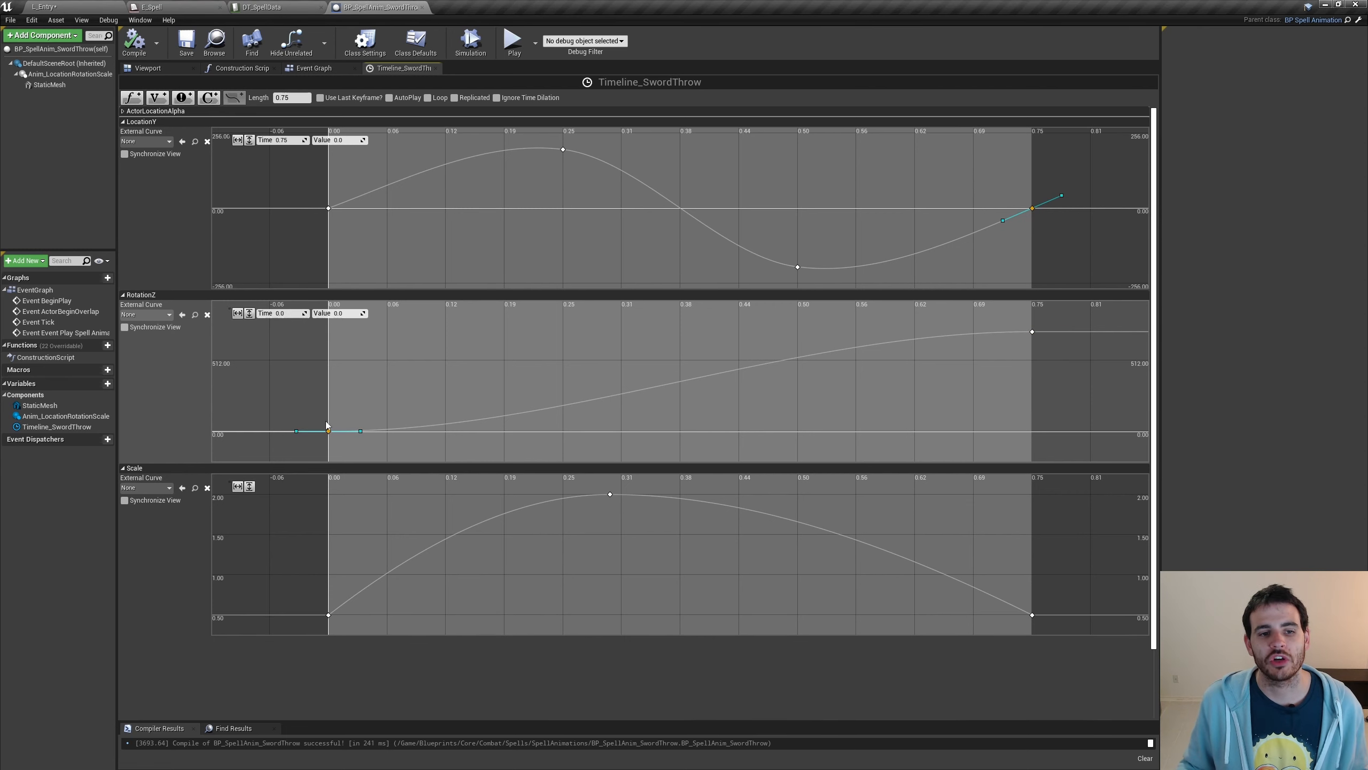
click(1032, 332)
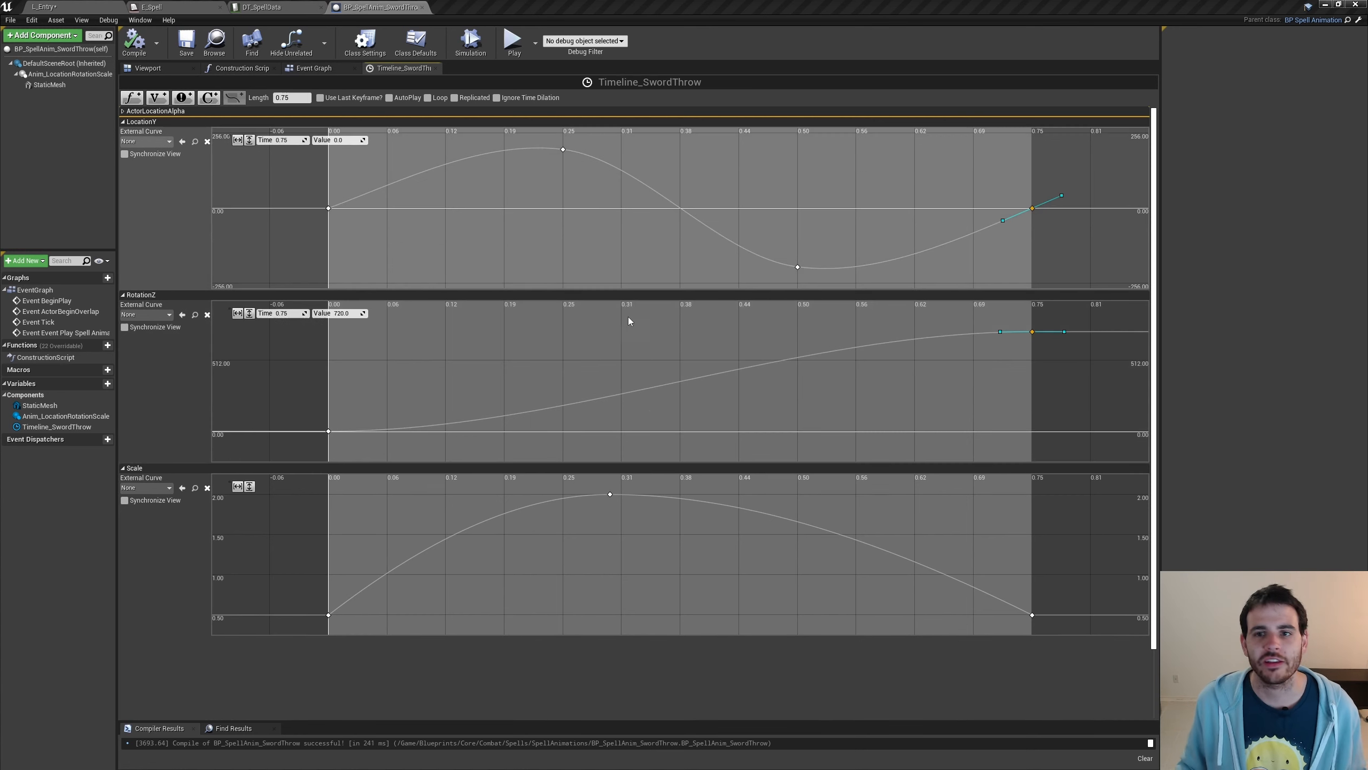
click(610, 495)
drag(400, 566, 302, 626)
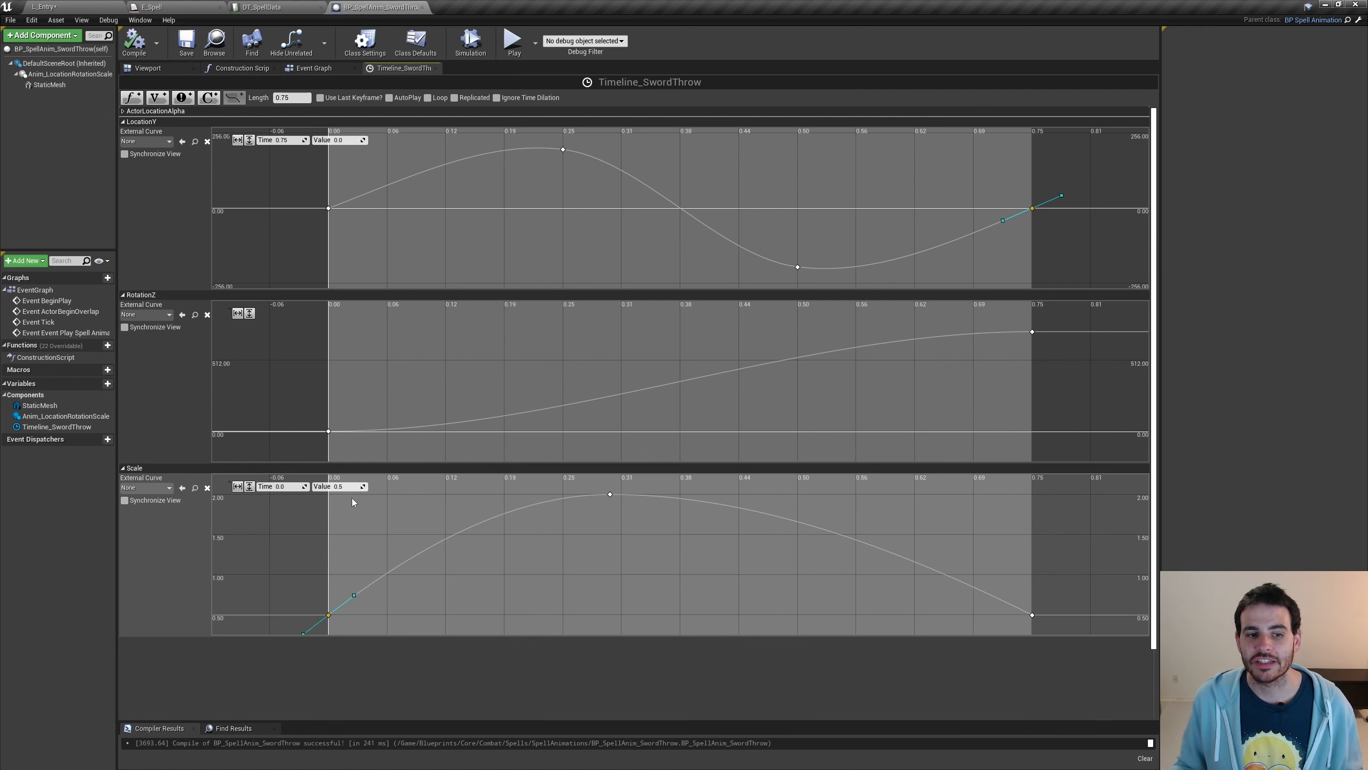
drag(560, 543, 671, 487)
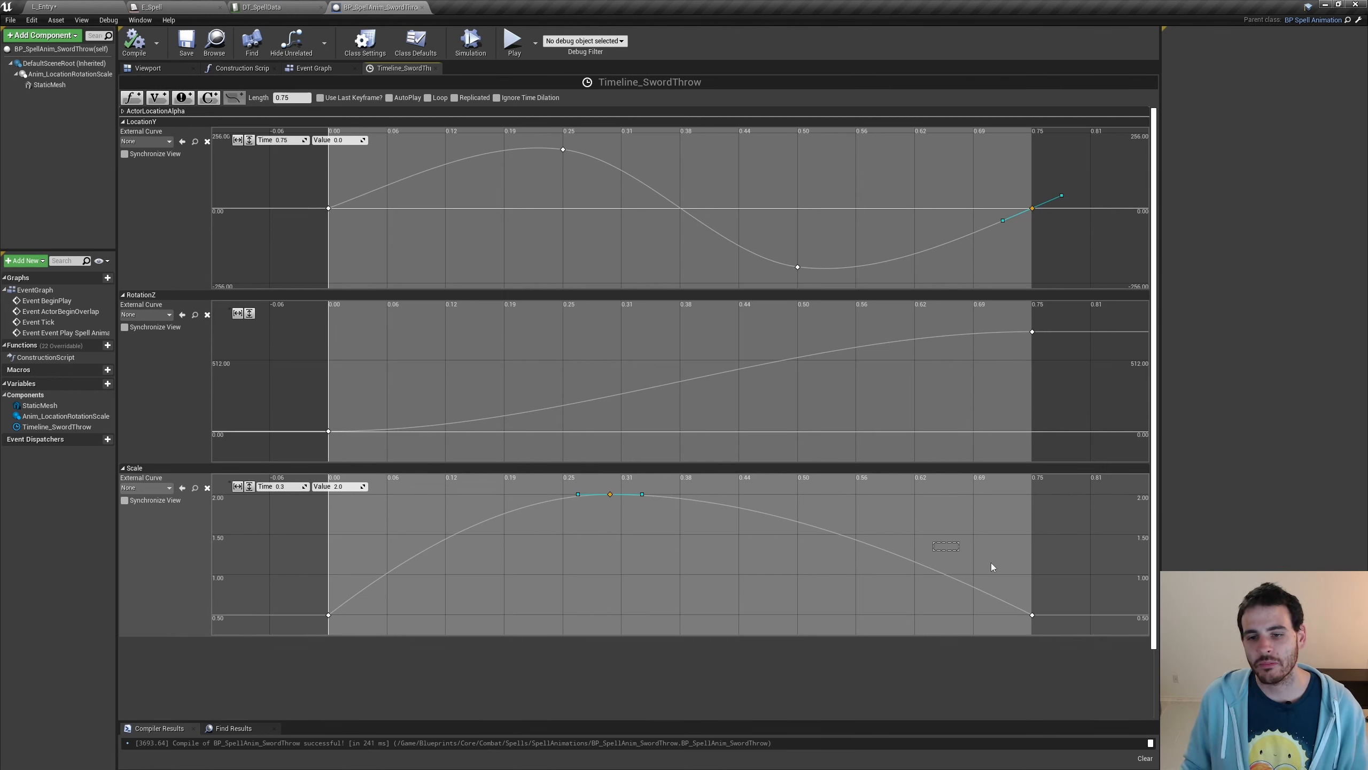
drag(993, 567, 1114, 639)
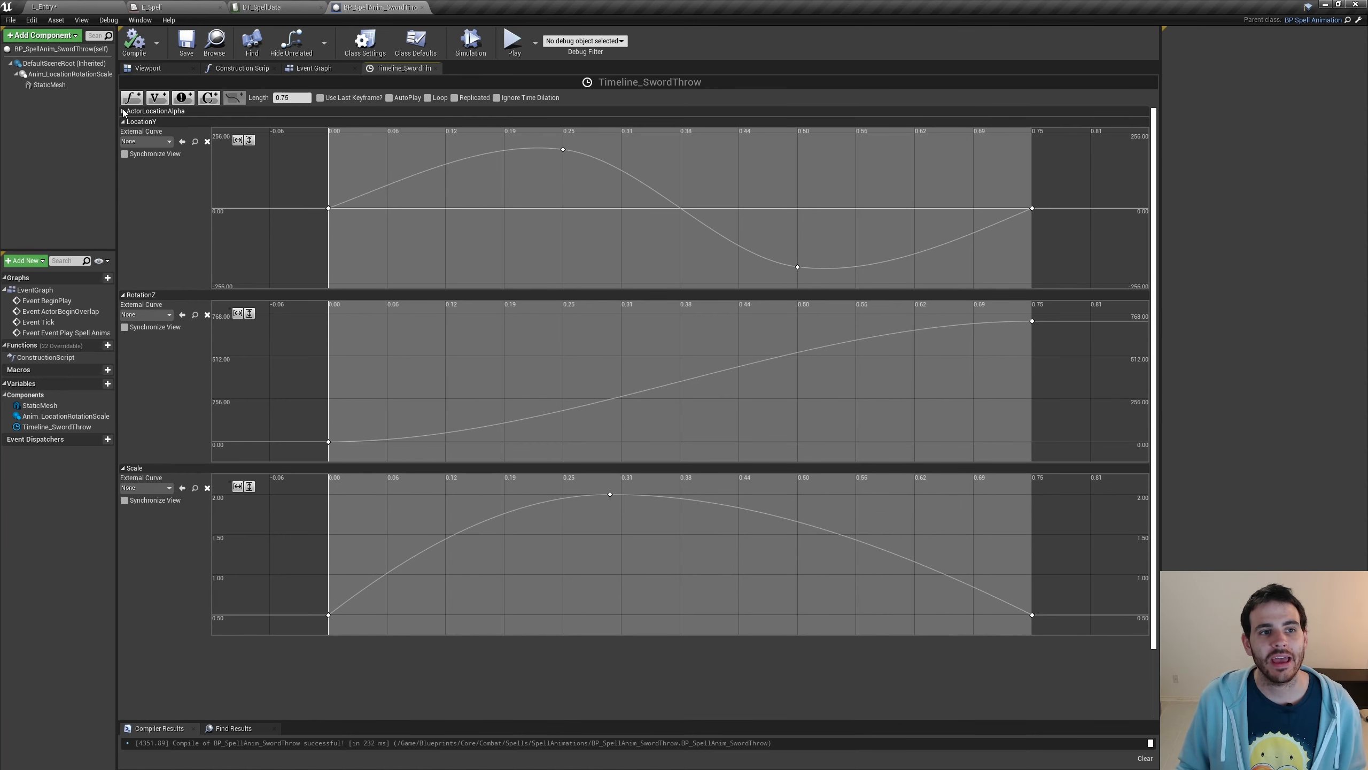
Expand the ActorLocationAlpha track and set the value of its middle peak key to 0.75.
click(124, 112)
click(657, 137)
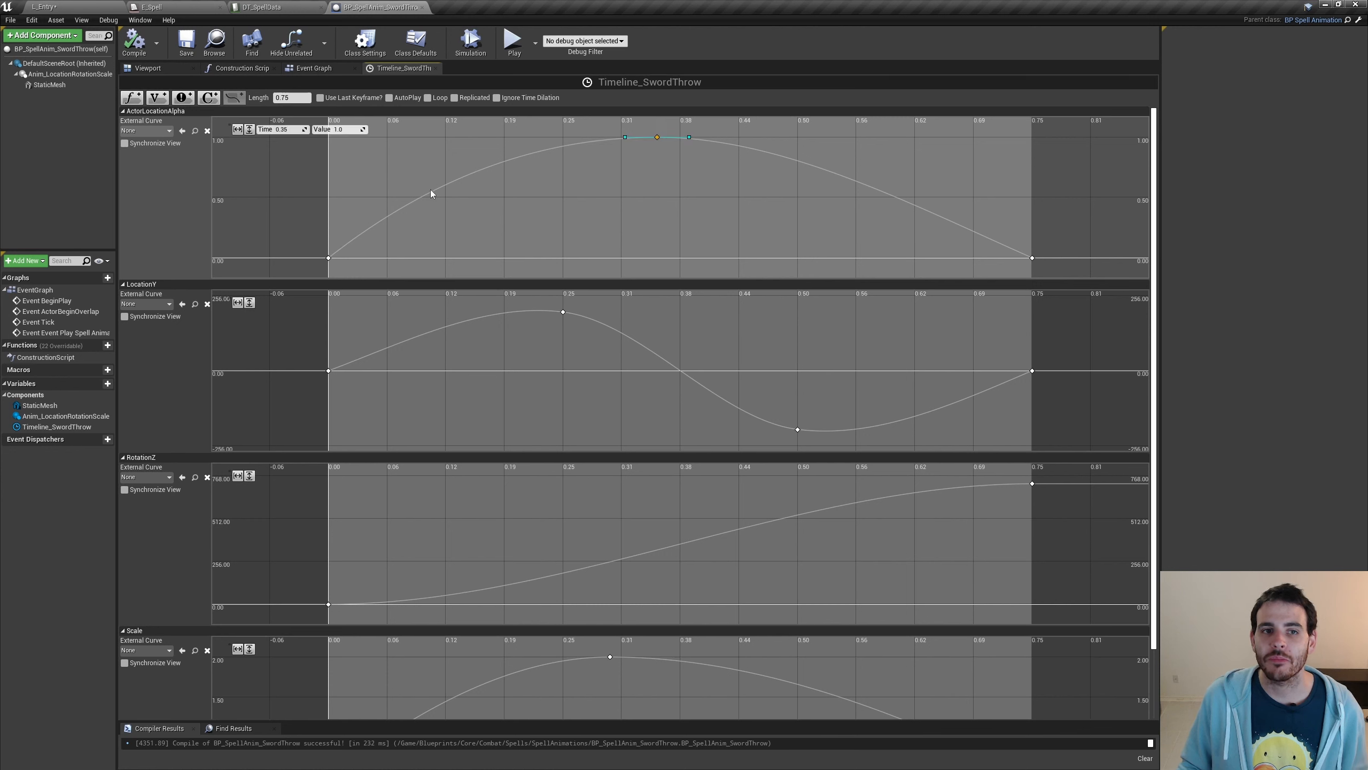
click(350, 132)
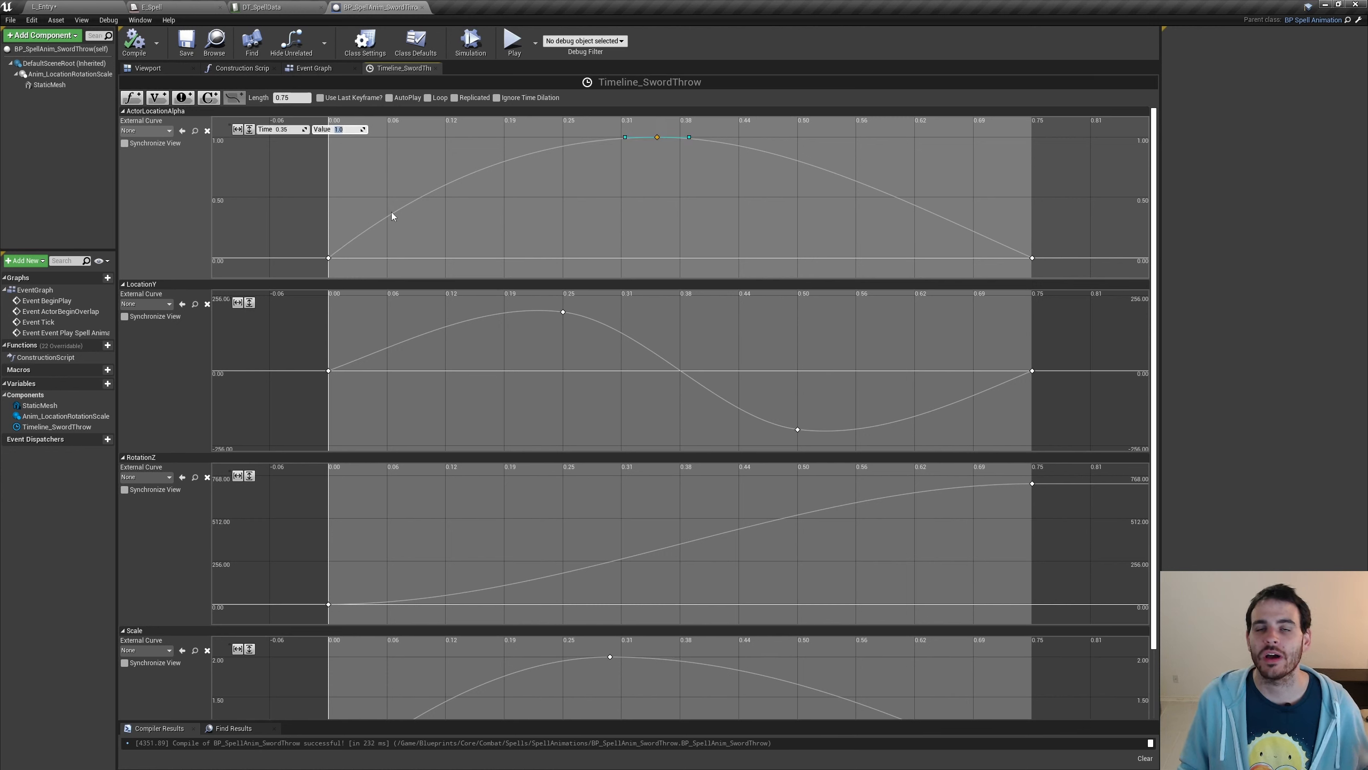
text(0.75)
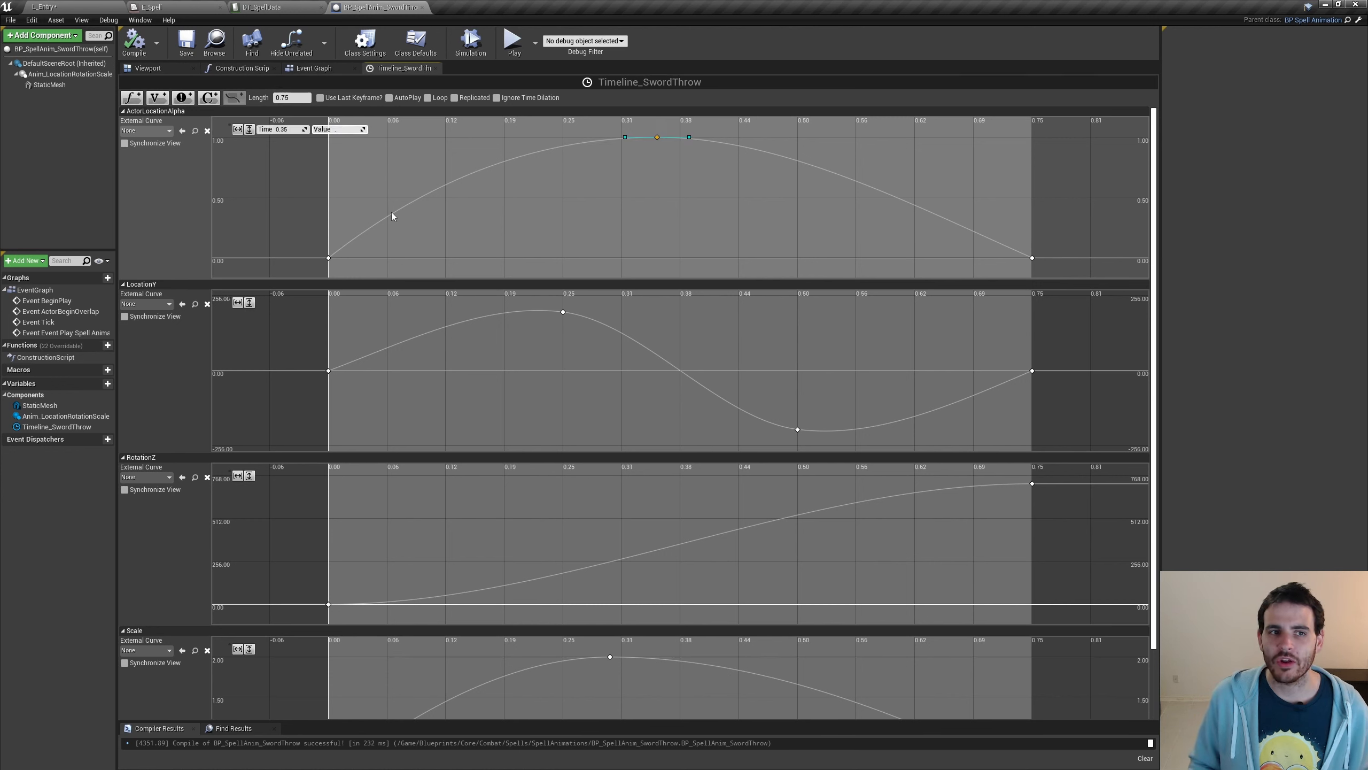
key(Return)
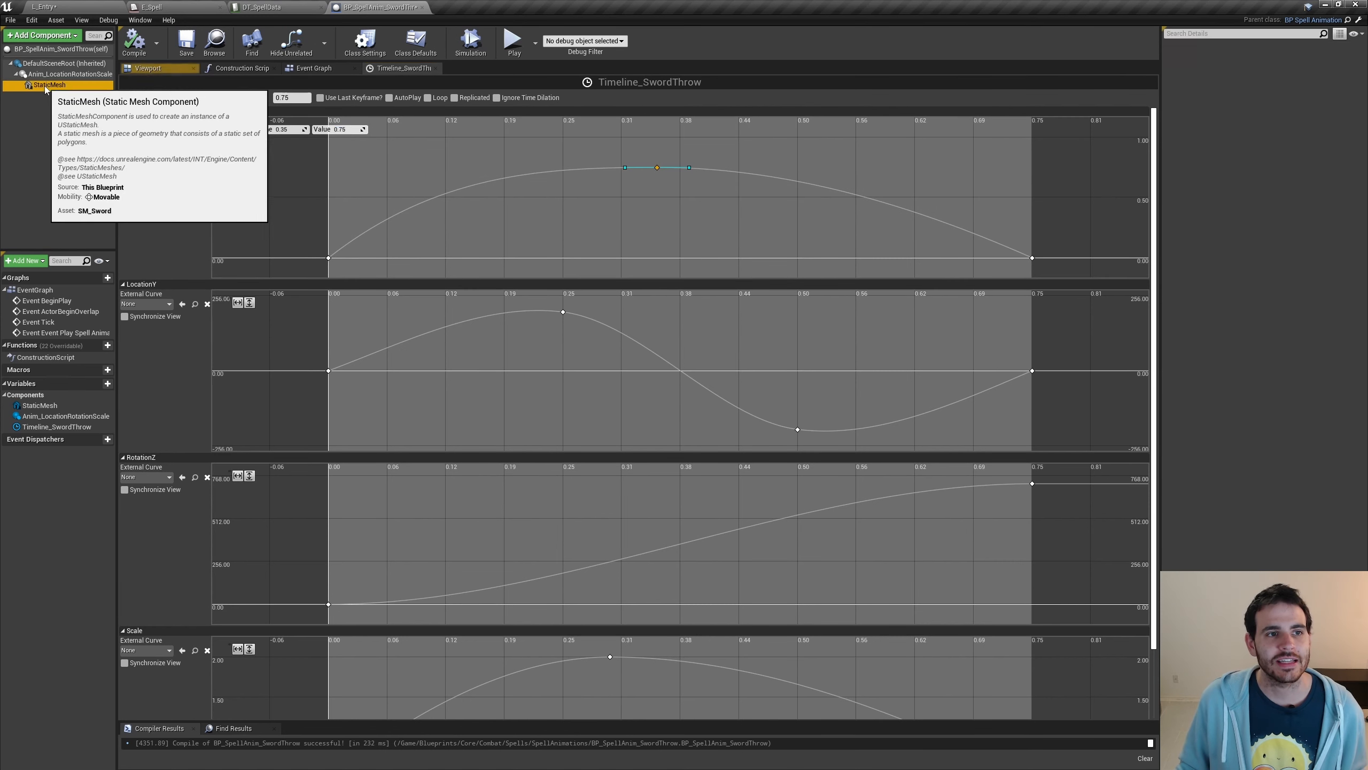
Set the Y rotation of the StaticMesh sword component to -90° and compile the blueprint.
click(46, 85)
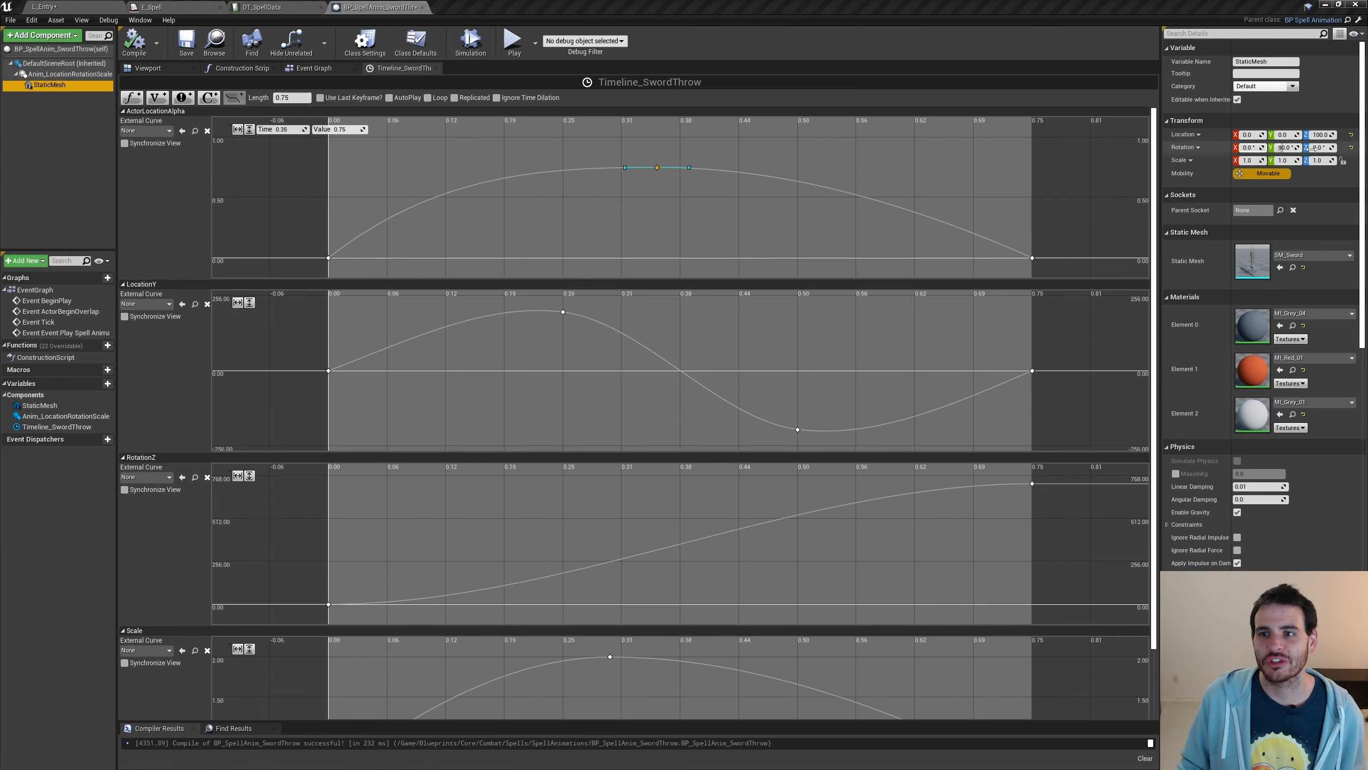
click(1285, 147)
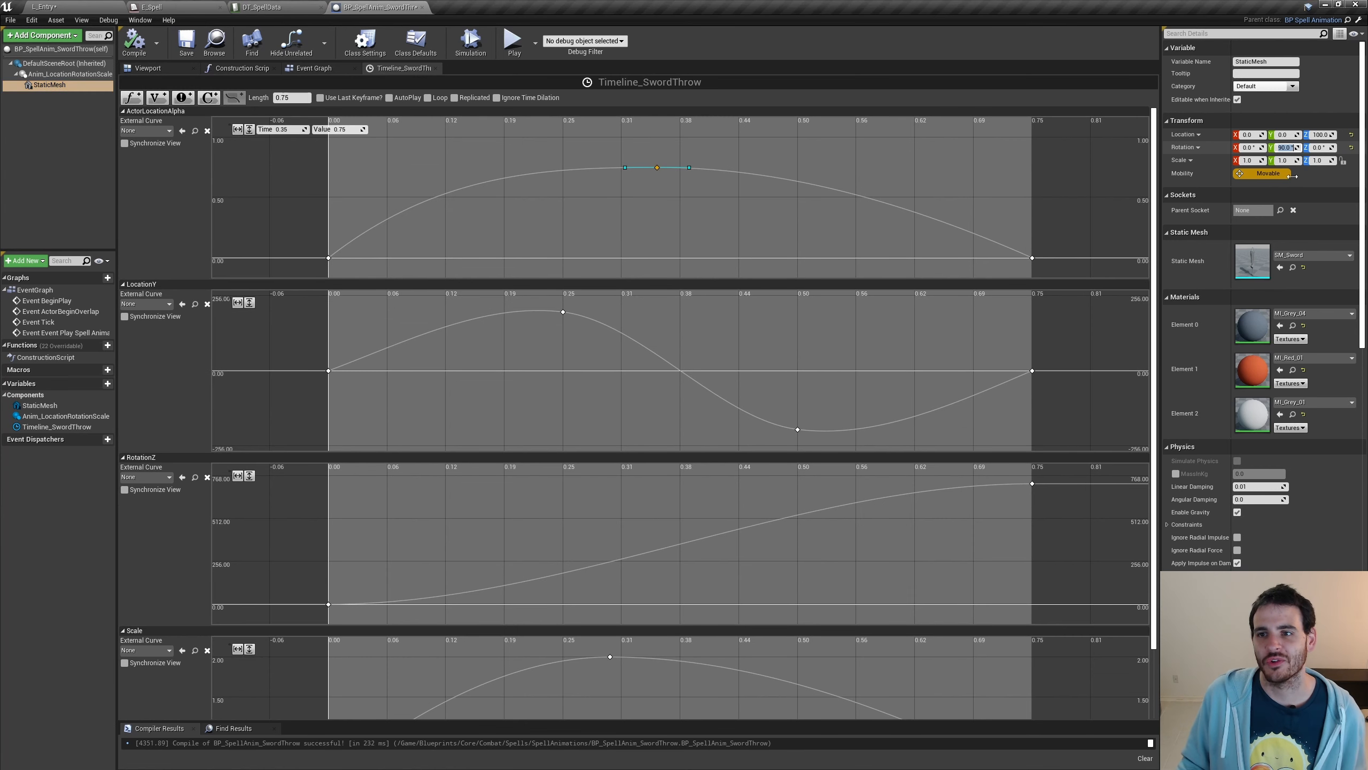
key(Left)
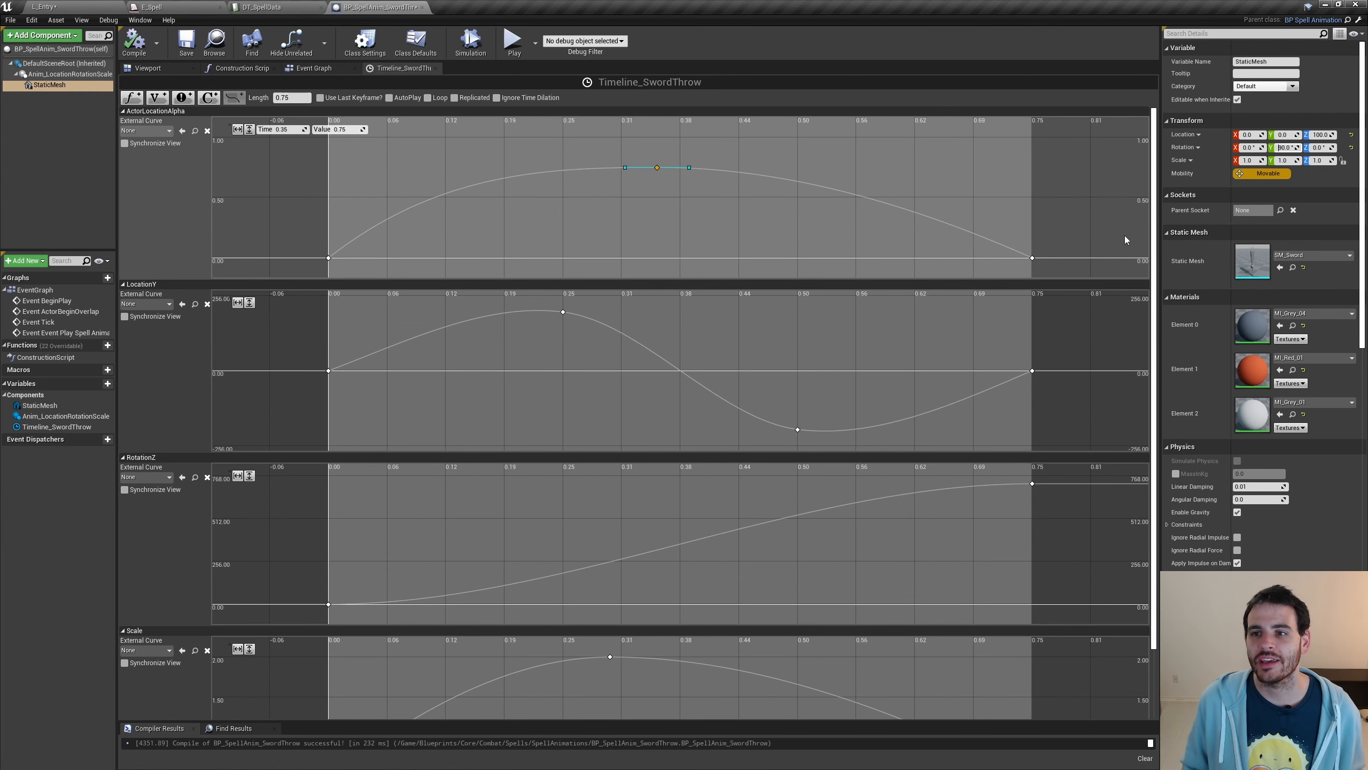
key(ctrl+a)
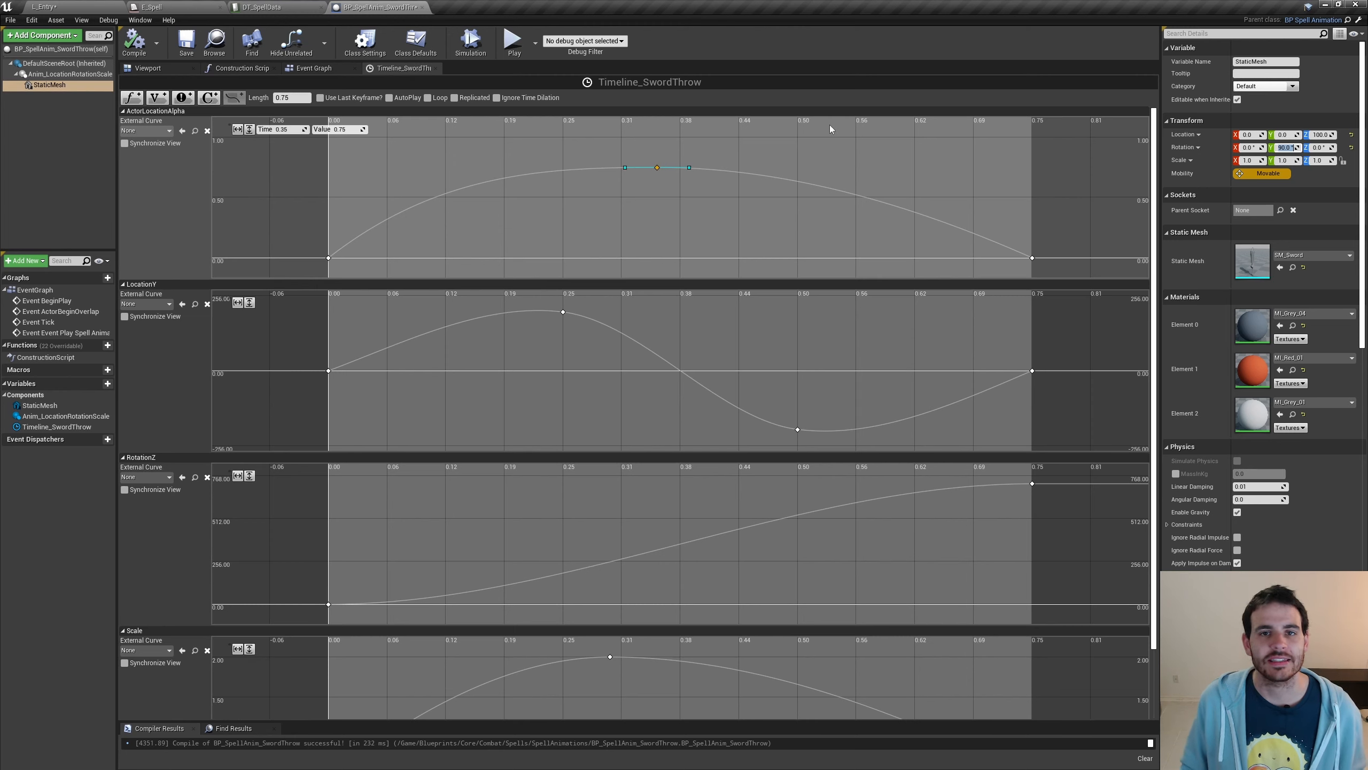
click(139, 50)
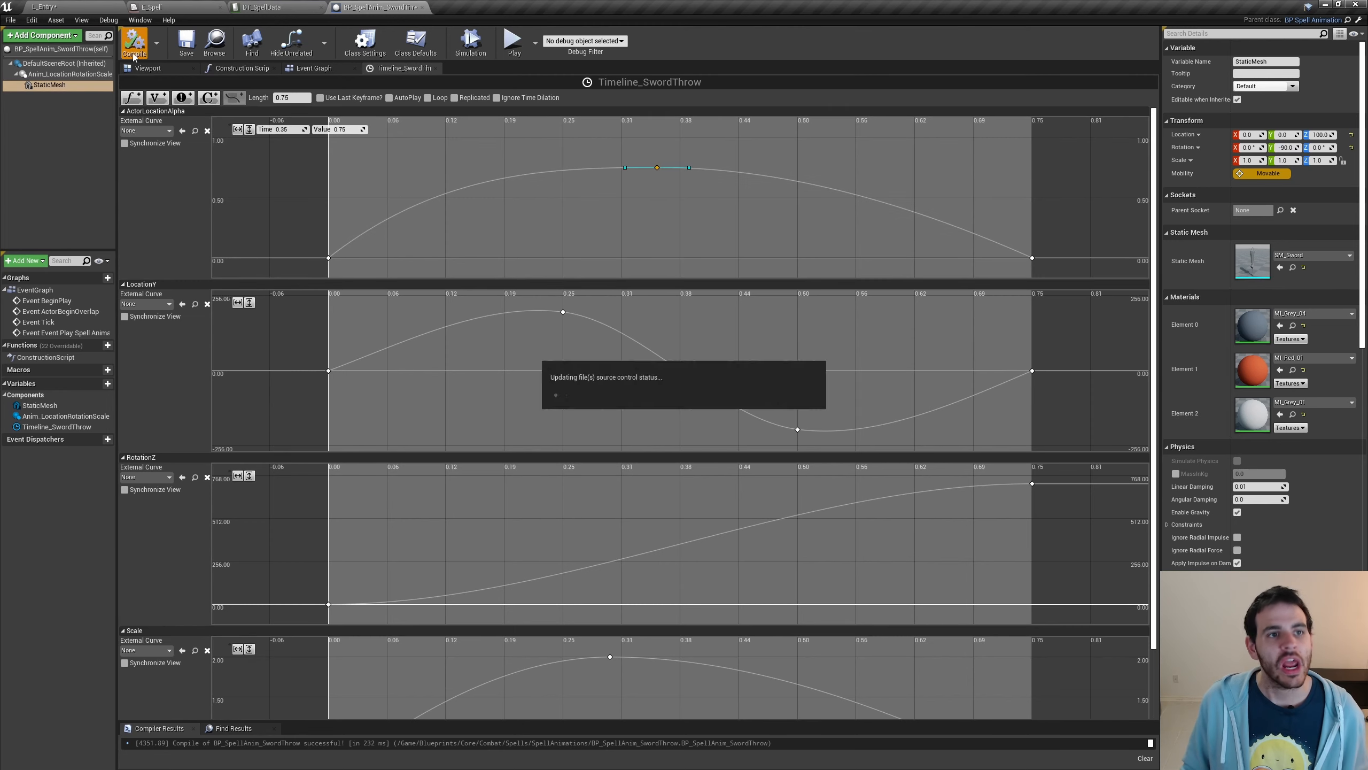
Return to the L_Entry level, play it and set the Select / Cast Spell action to SwordThrow.
click(54, 7)
click(595, 43)
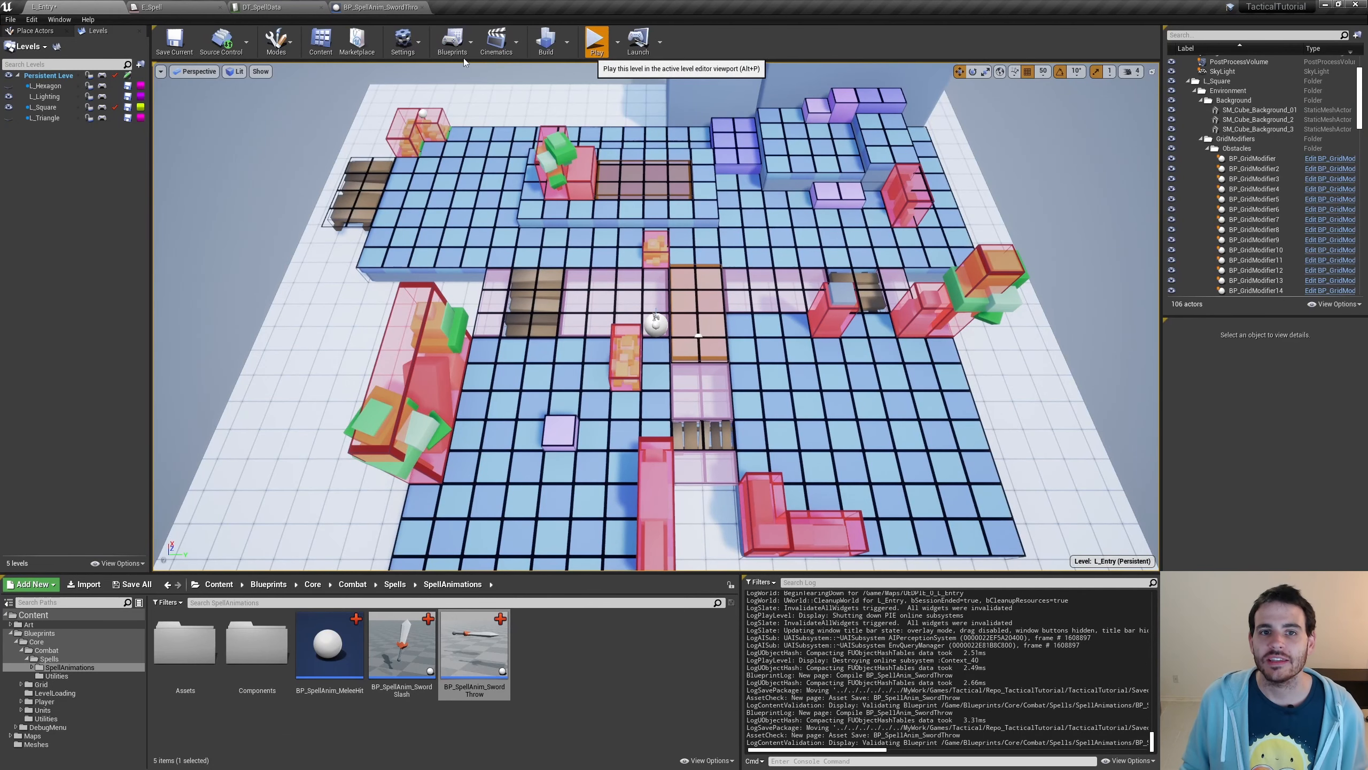
click(393, 73)
click(223, 131)
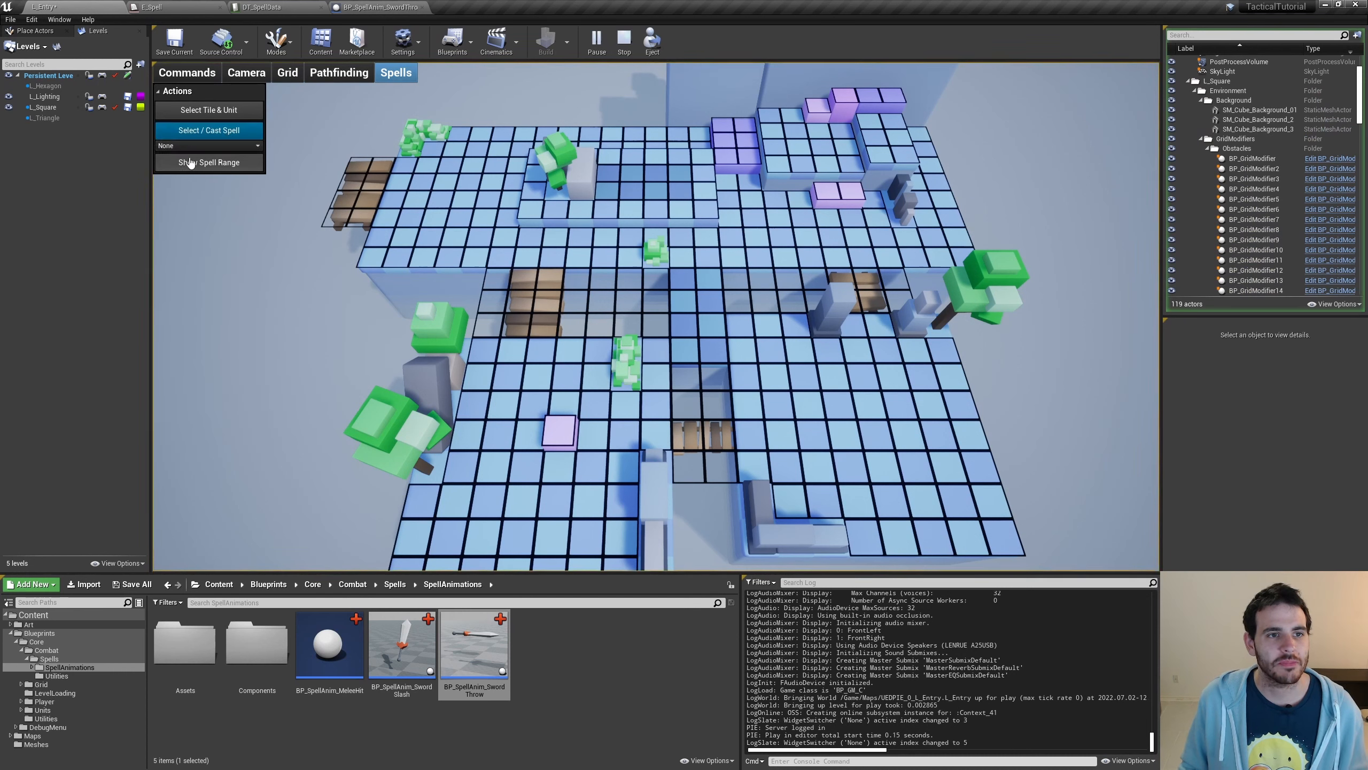
click(207, 145)
click(178, 185)
Cast SwordThrow from several origin tiles onto in-range tiles in different directions to test the flight, and stop the session.
click(708, 256)
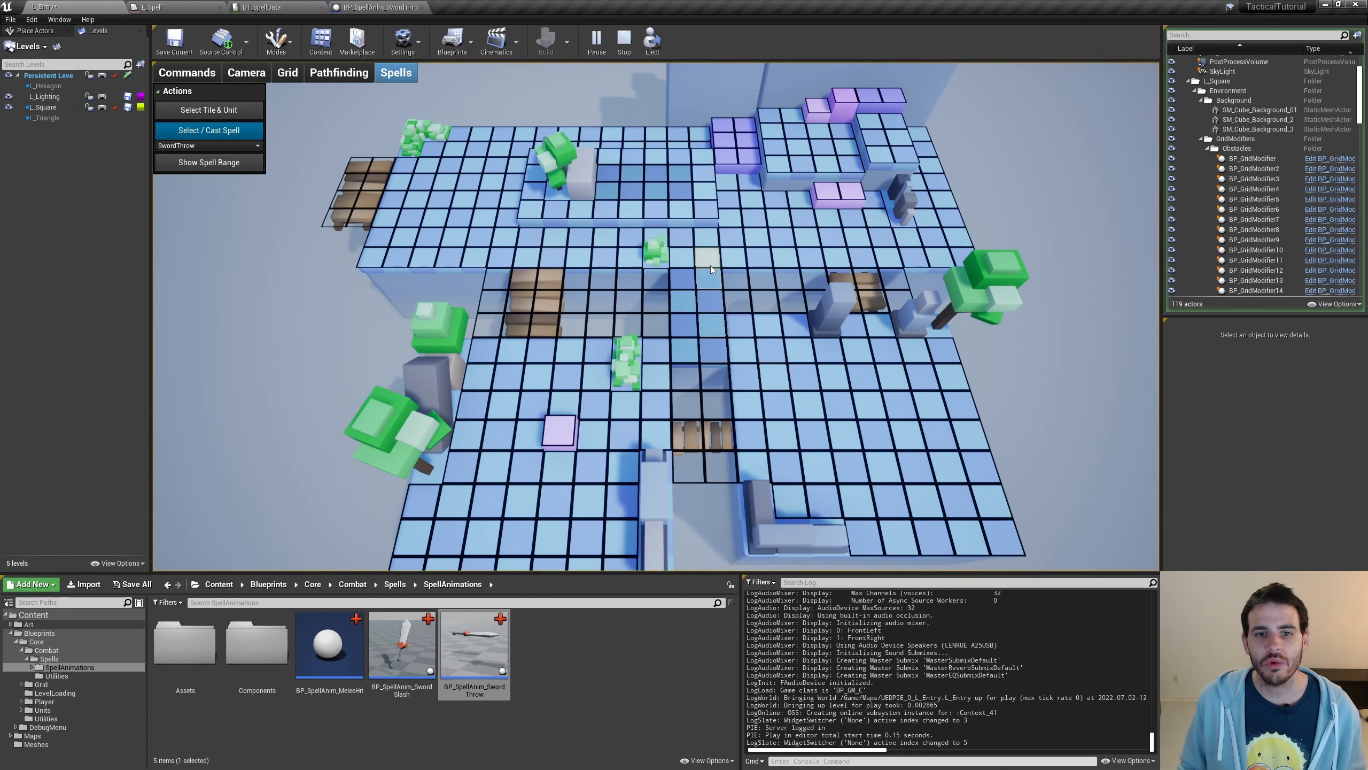
click(827, 265)
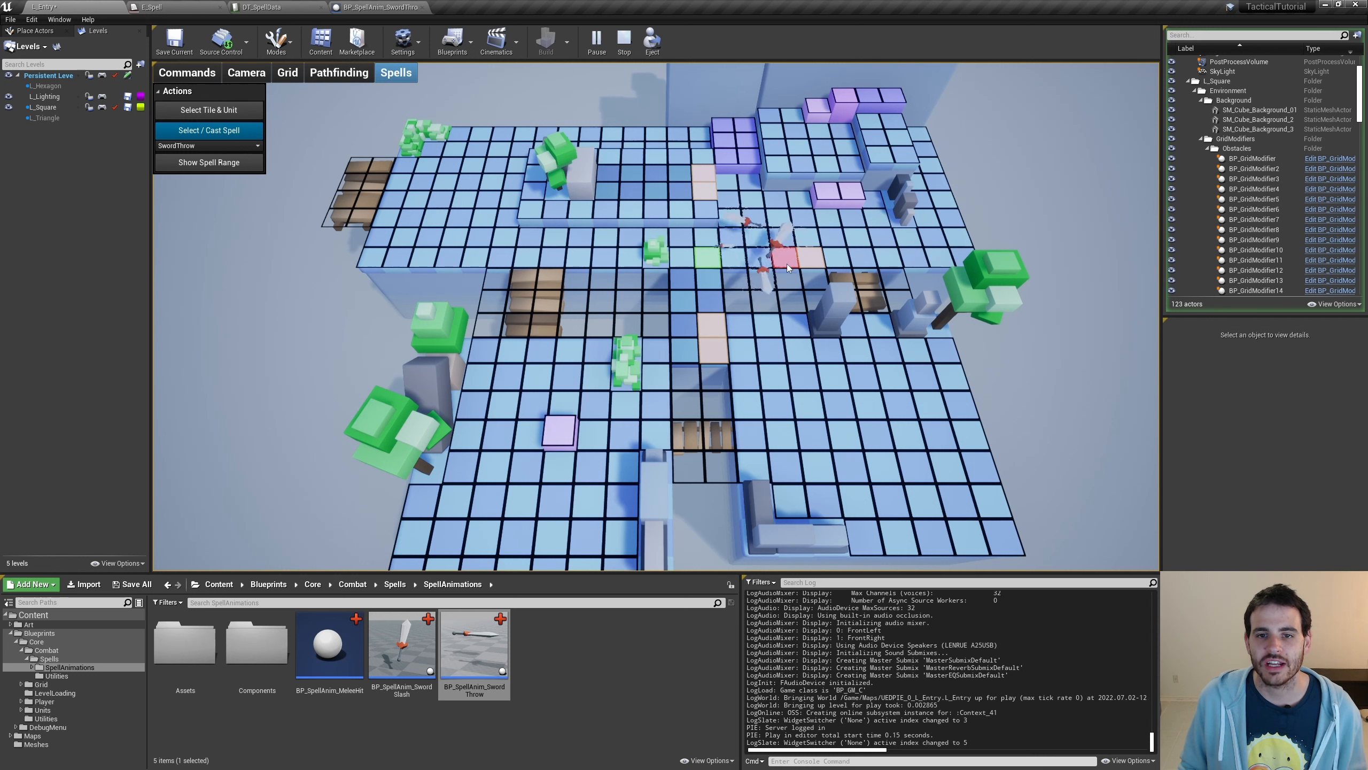
click(704, 189)
click(704, 195)
click(704, 199)
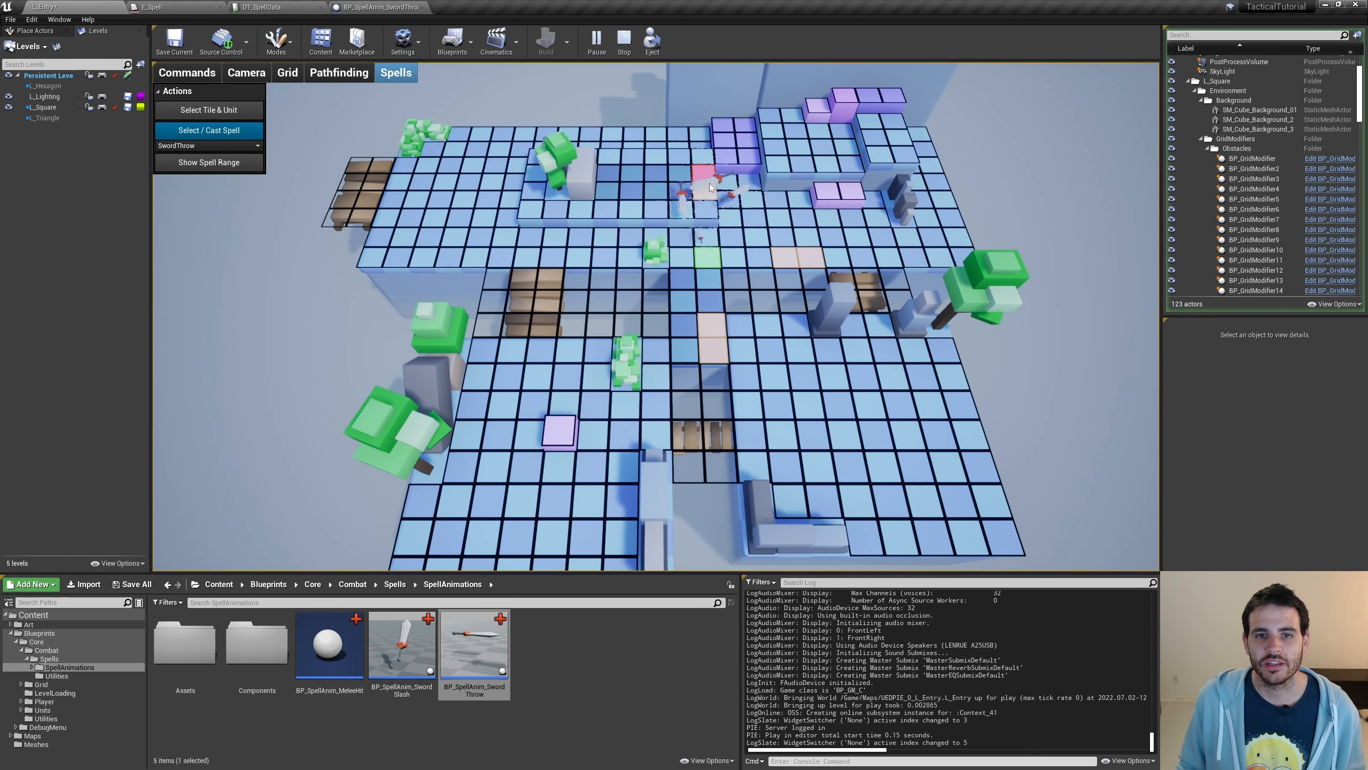
click(704, 203)
click(798, 130)
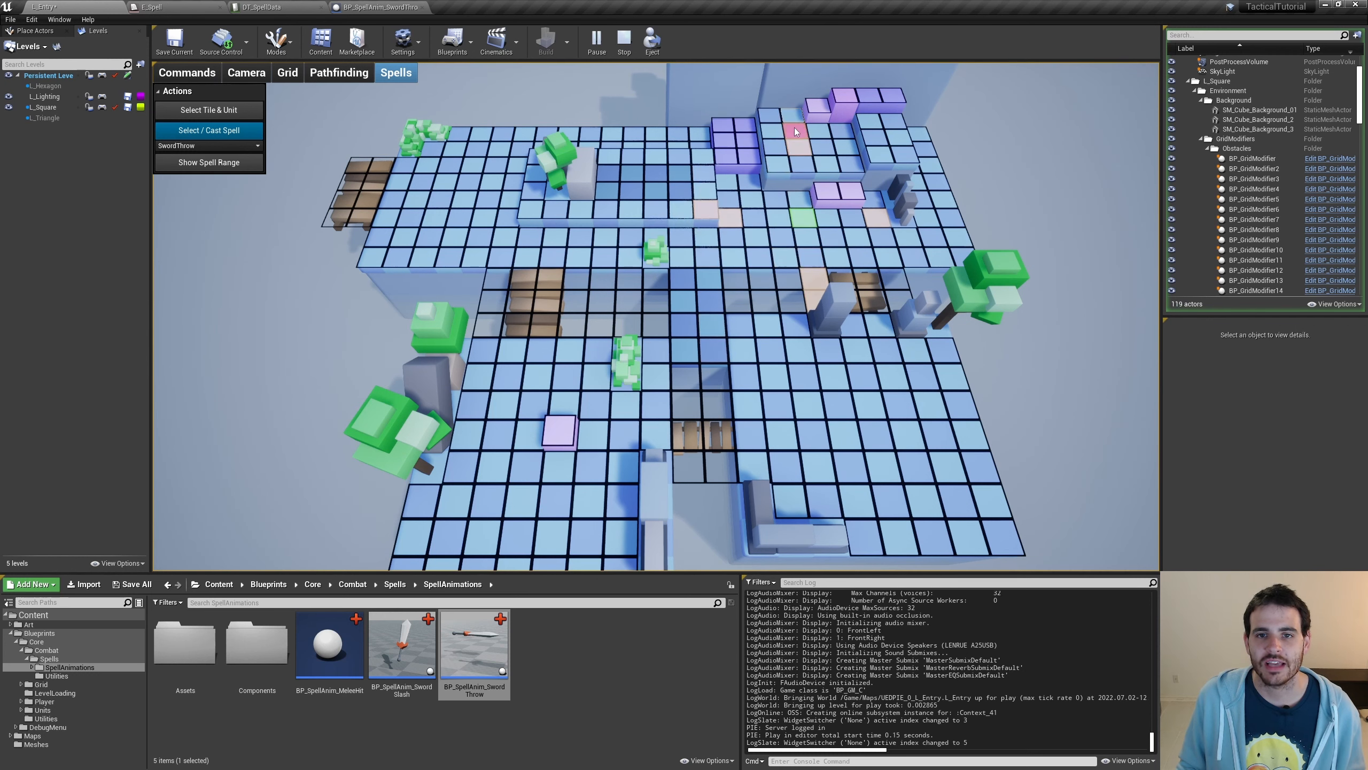
click(733, 222)
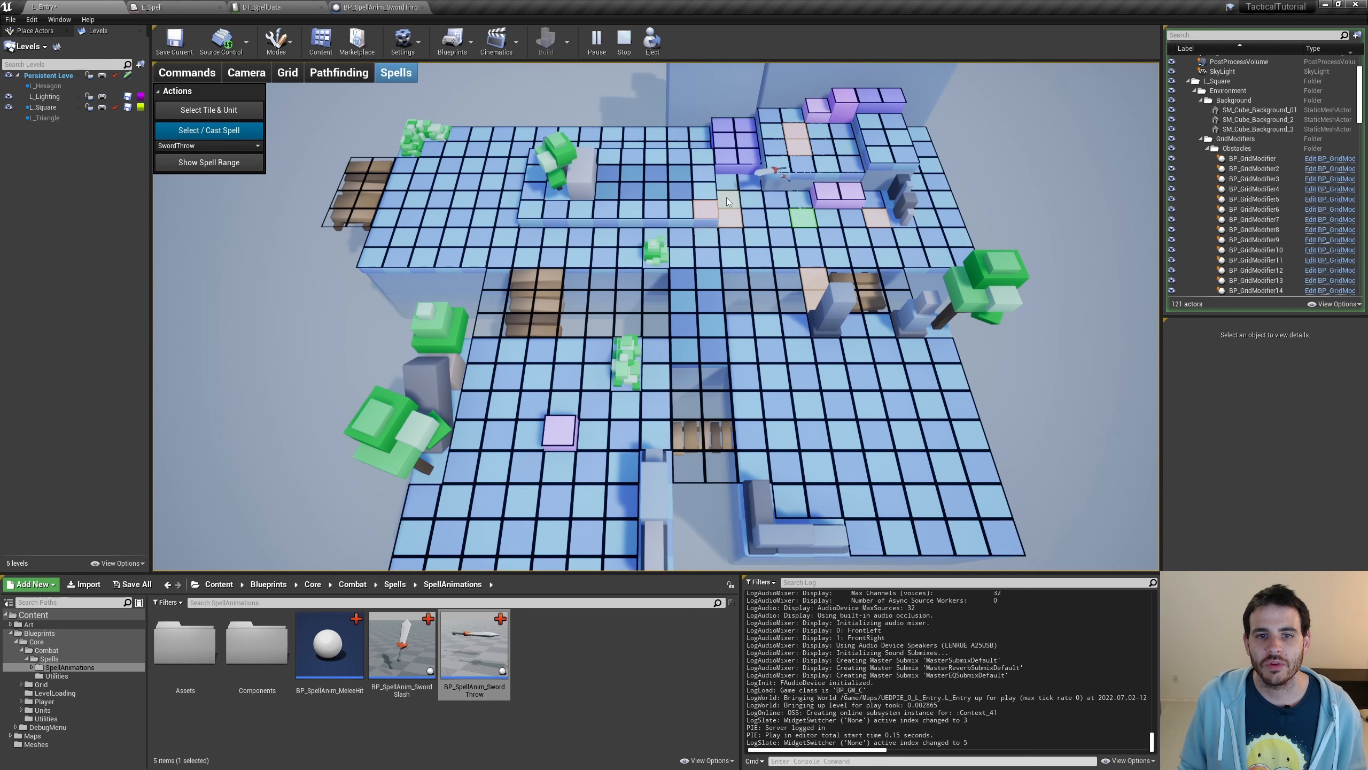
click(712, 381)
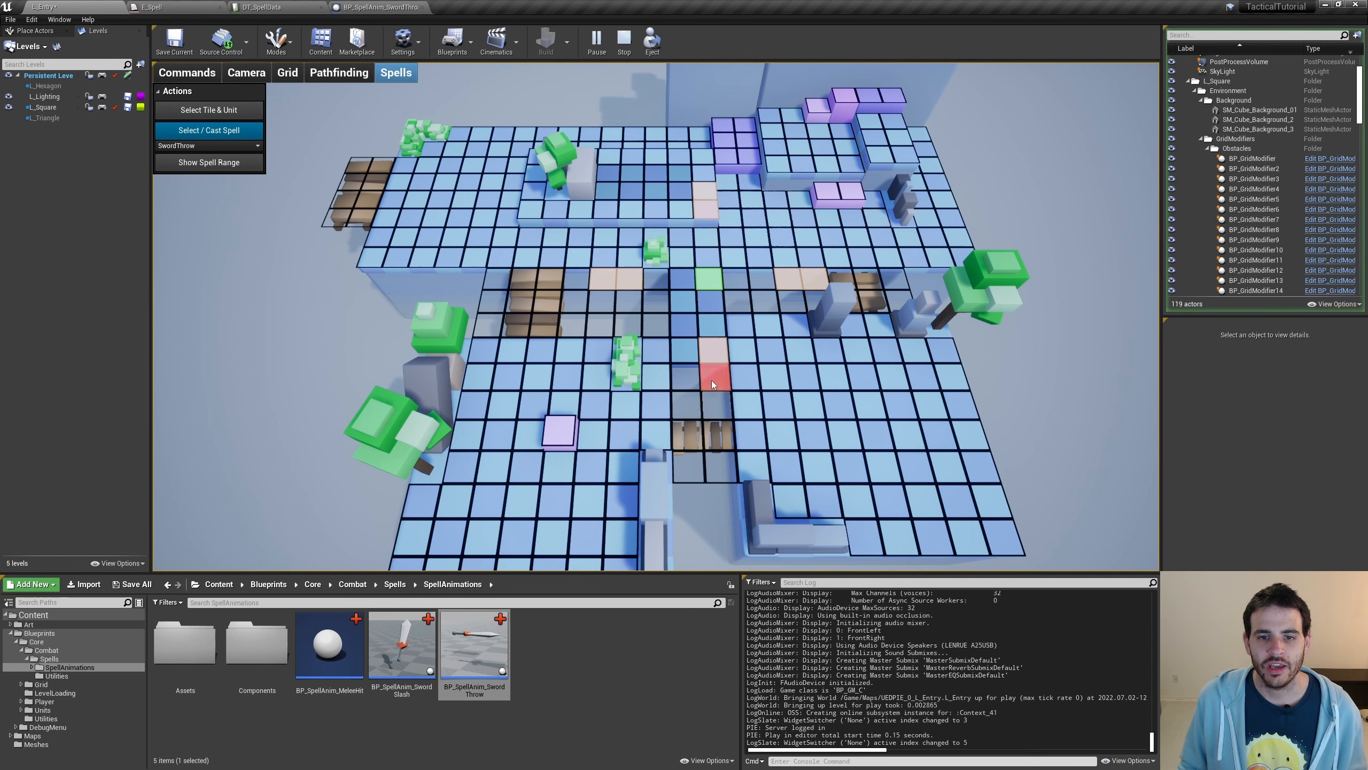
click(600, 280)
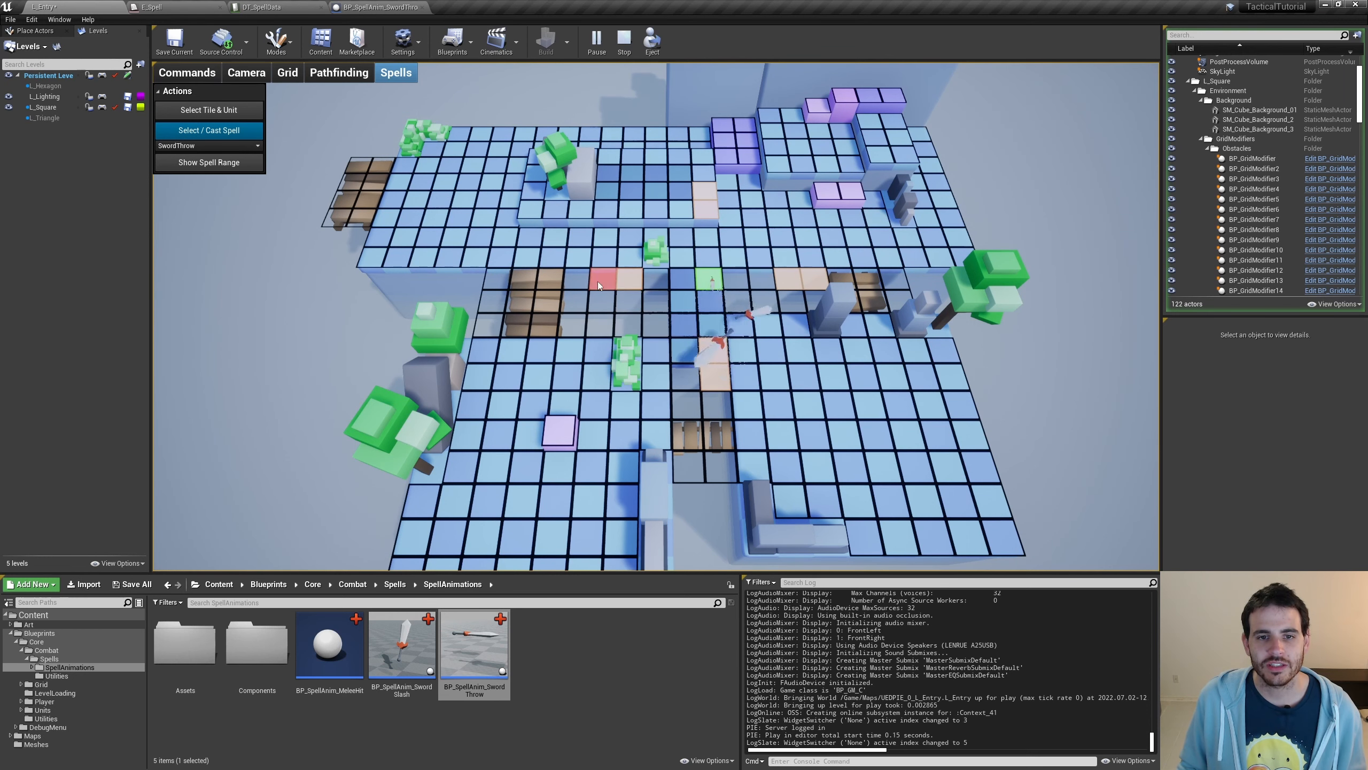
click(711, 356)
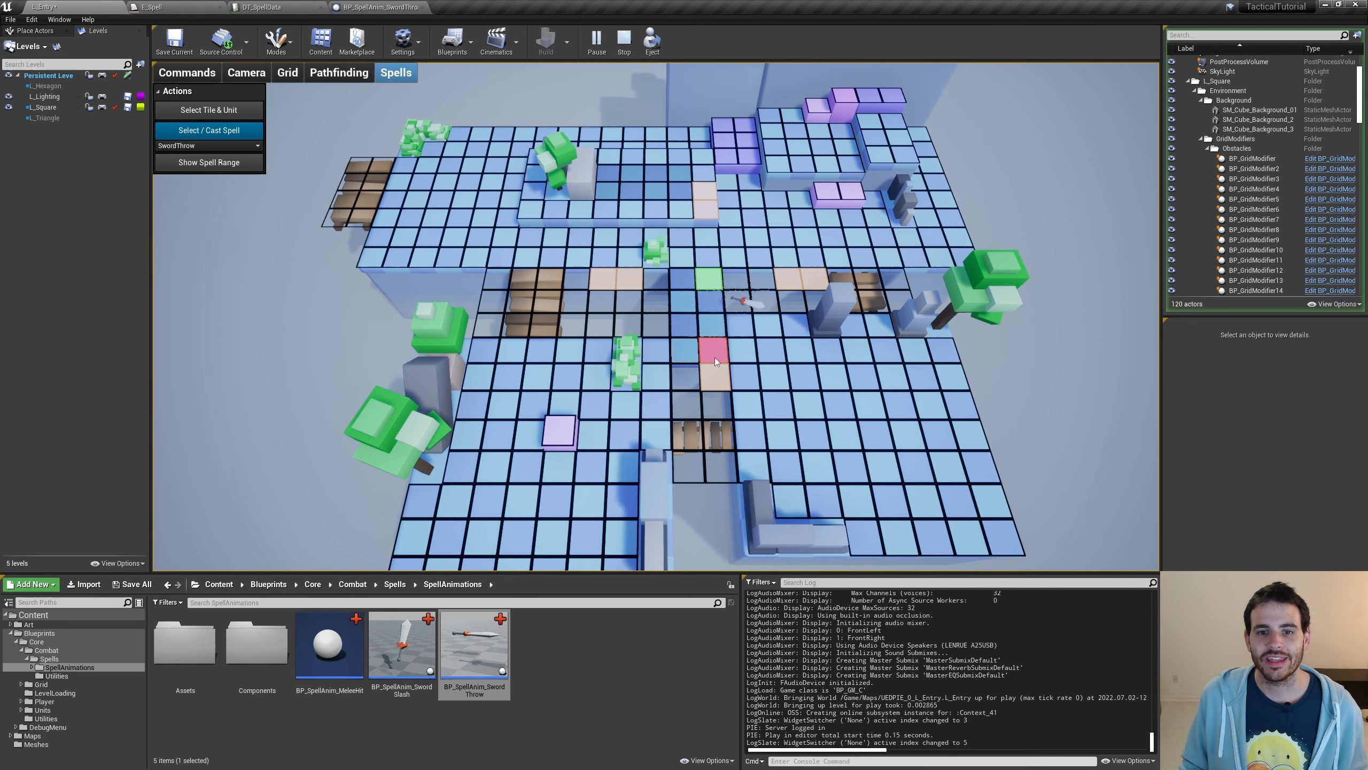
click(624, 39)
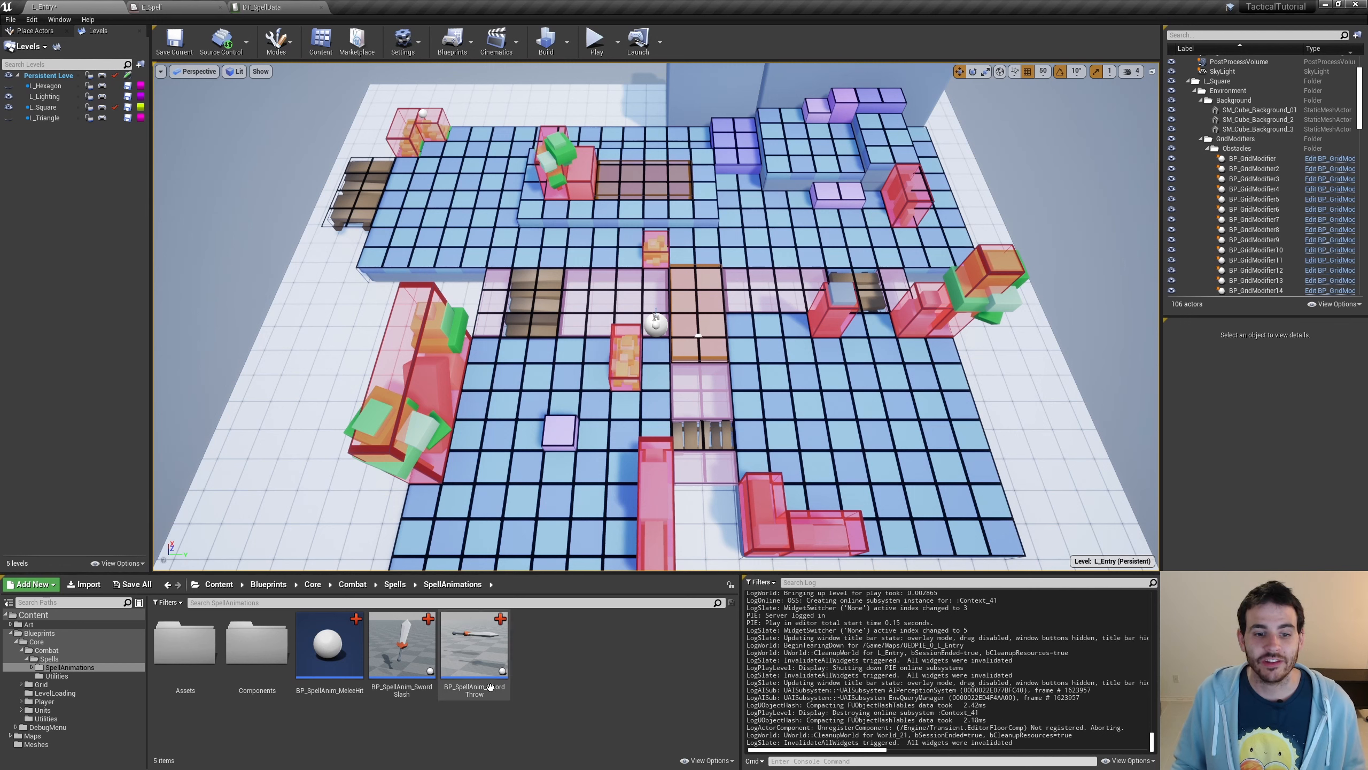
Duplicate the BP_SpellAnim_SwordThrow blueprint and name the copy BP_SpellAnim_ShortRangeArrow.
click(477, 669)
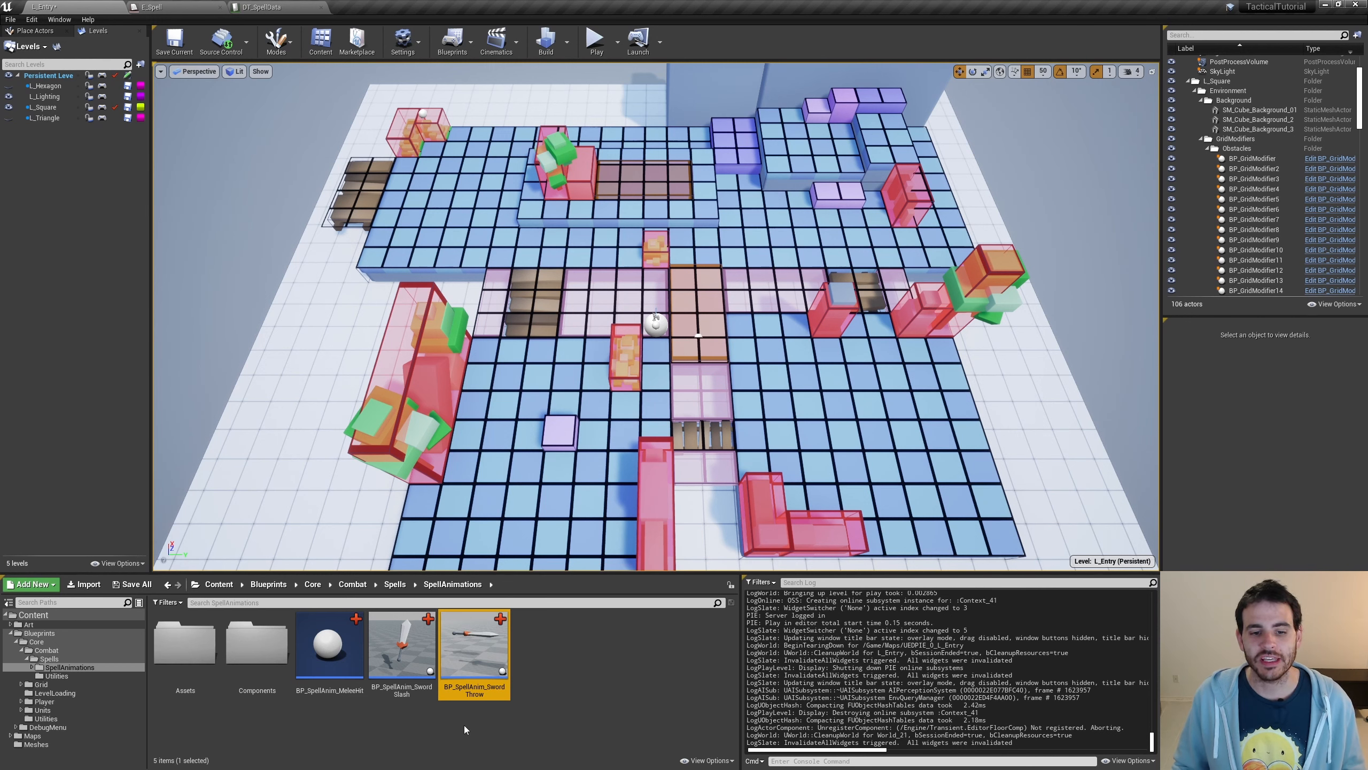
key(ctrl+w)
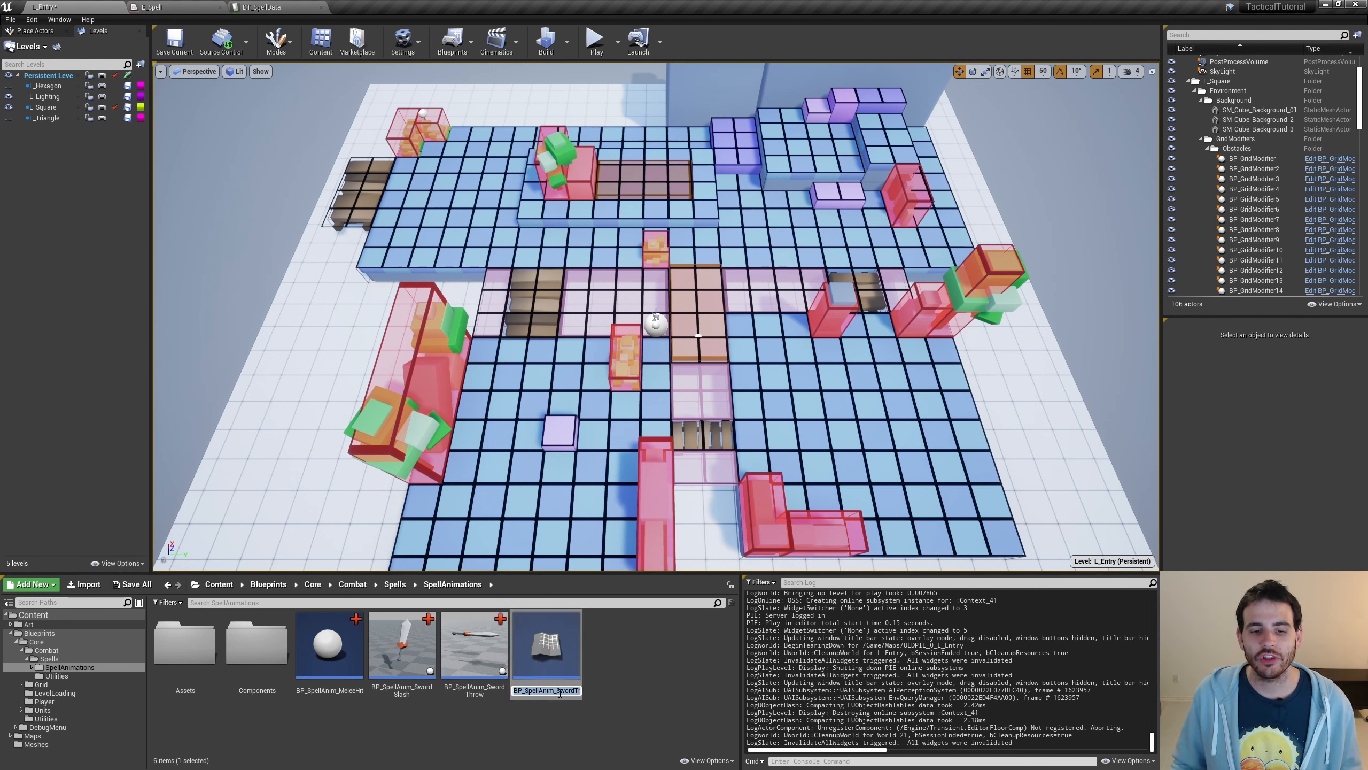
text(BP_SpellAnim_ShortRangeArrow)
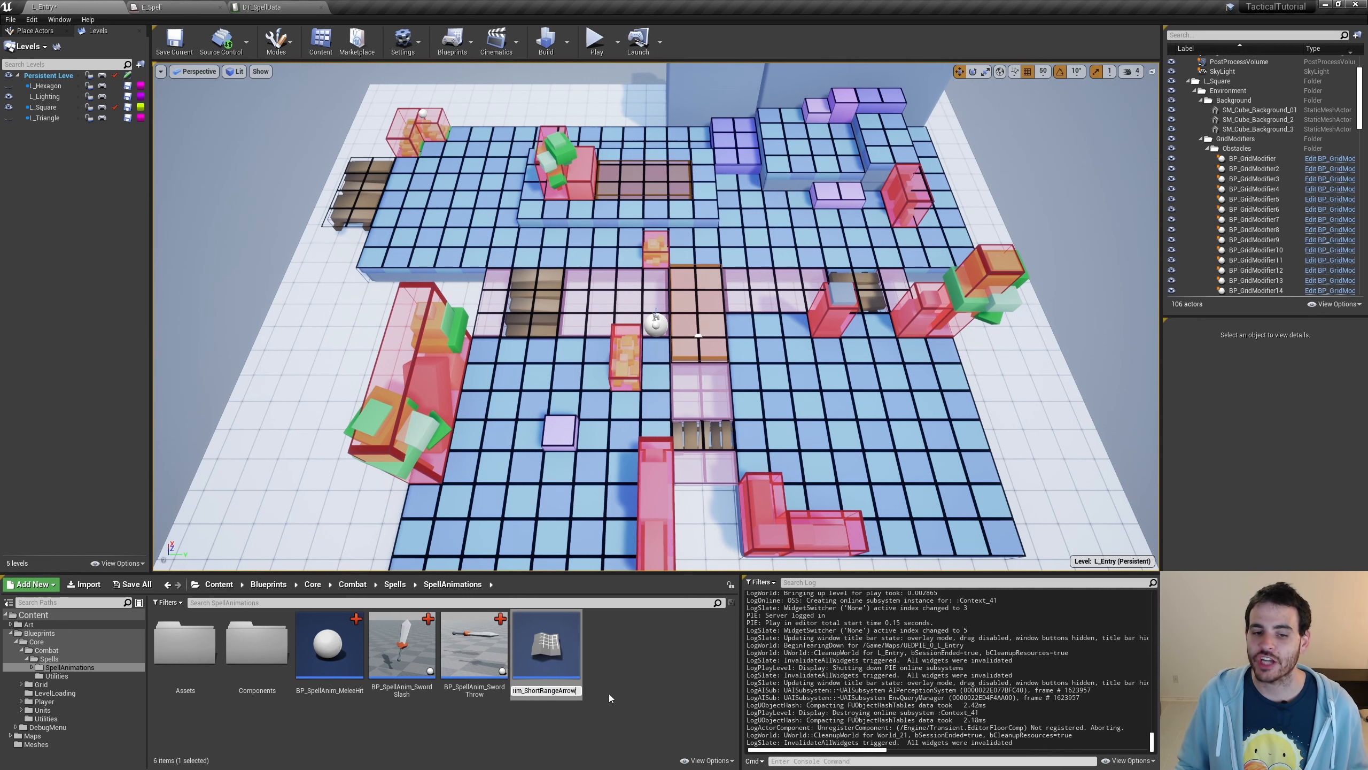
key(Return)
Add a ShortRangeArrow enumerator at the end of the E_Spell enumeration and save it.
click(178, 8)
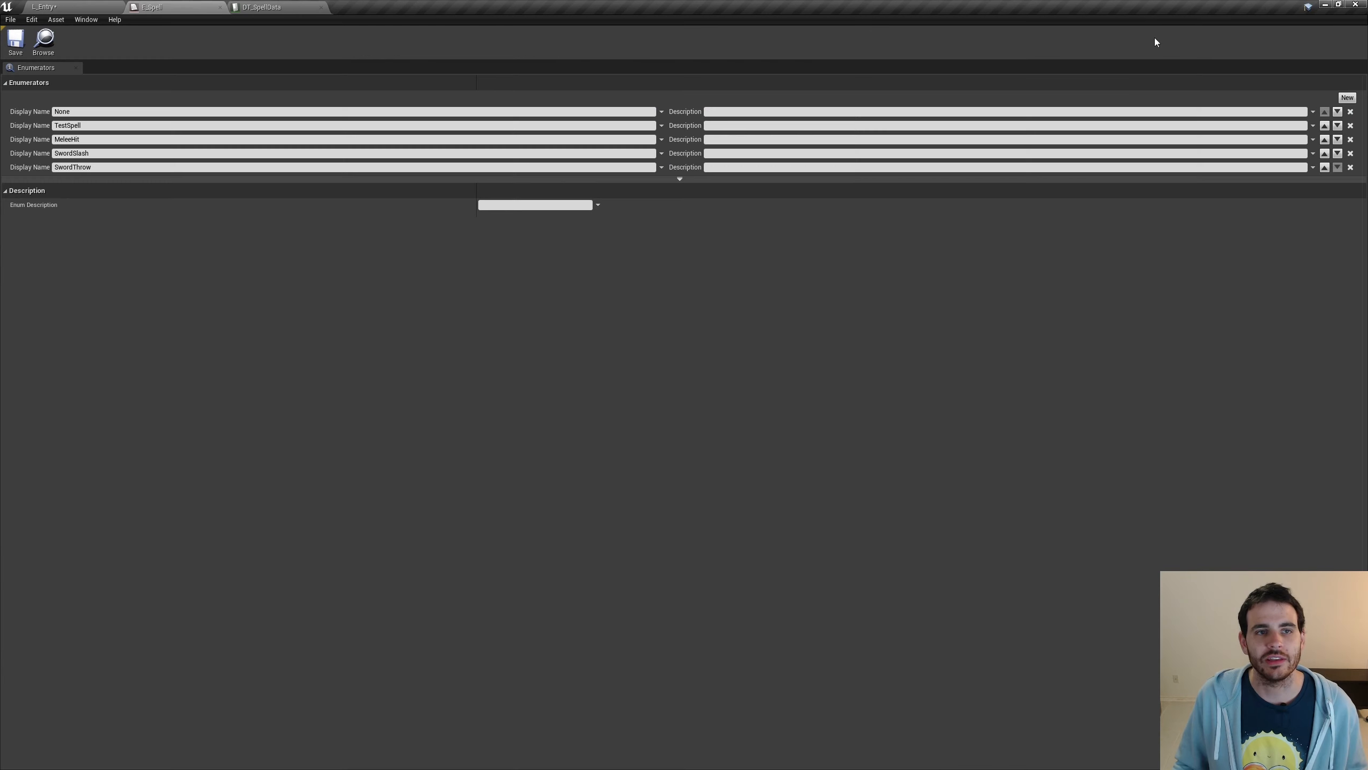
click(1346, 97)
click(73, 181)
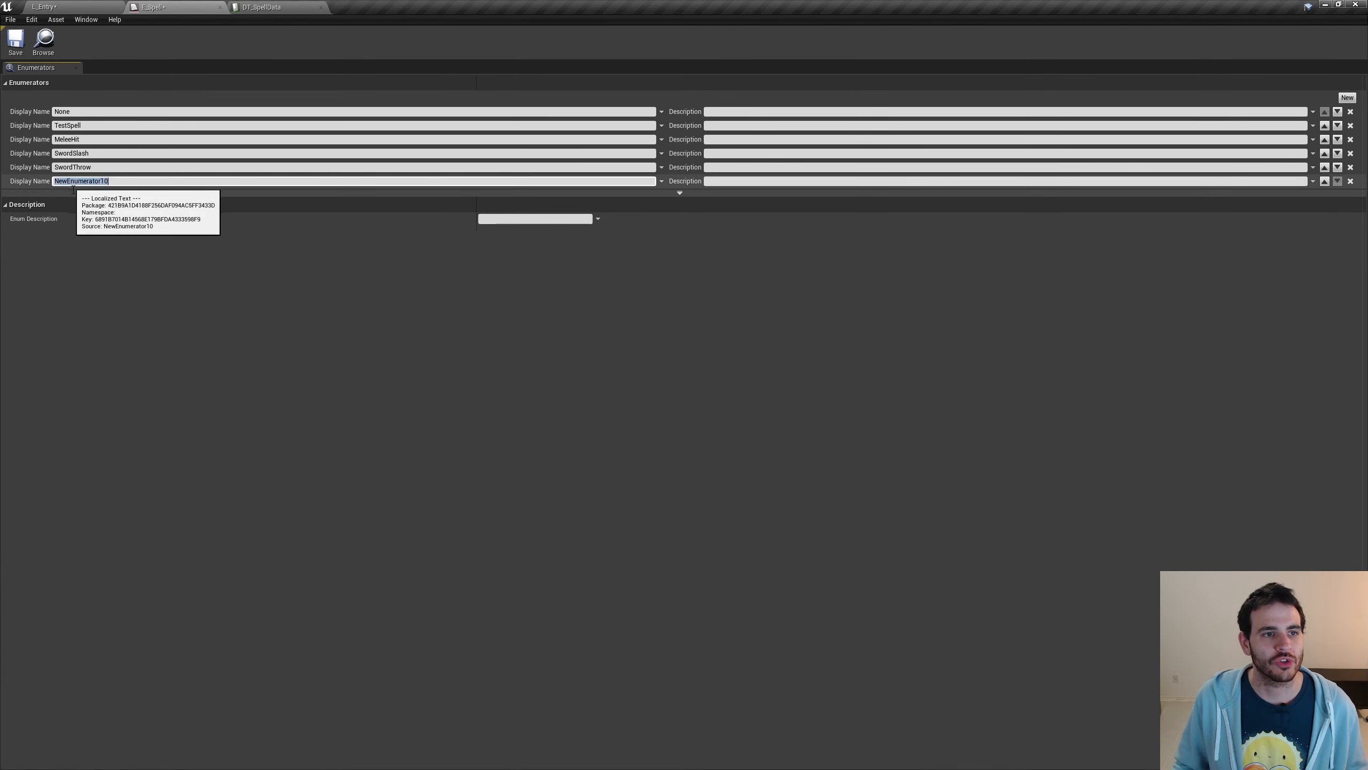
text(ShortRangeArrow)
key(Return)
click(15, 41)
Add a ShortRangeArrow row to DT_SpellData with Spell set to ShortRangeArrow and Animation set to BP_SpellAnim_ShortRangeArrow.
click(269, 7)
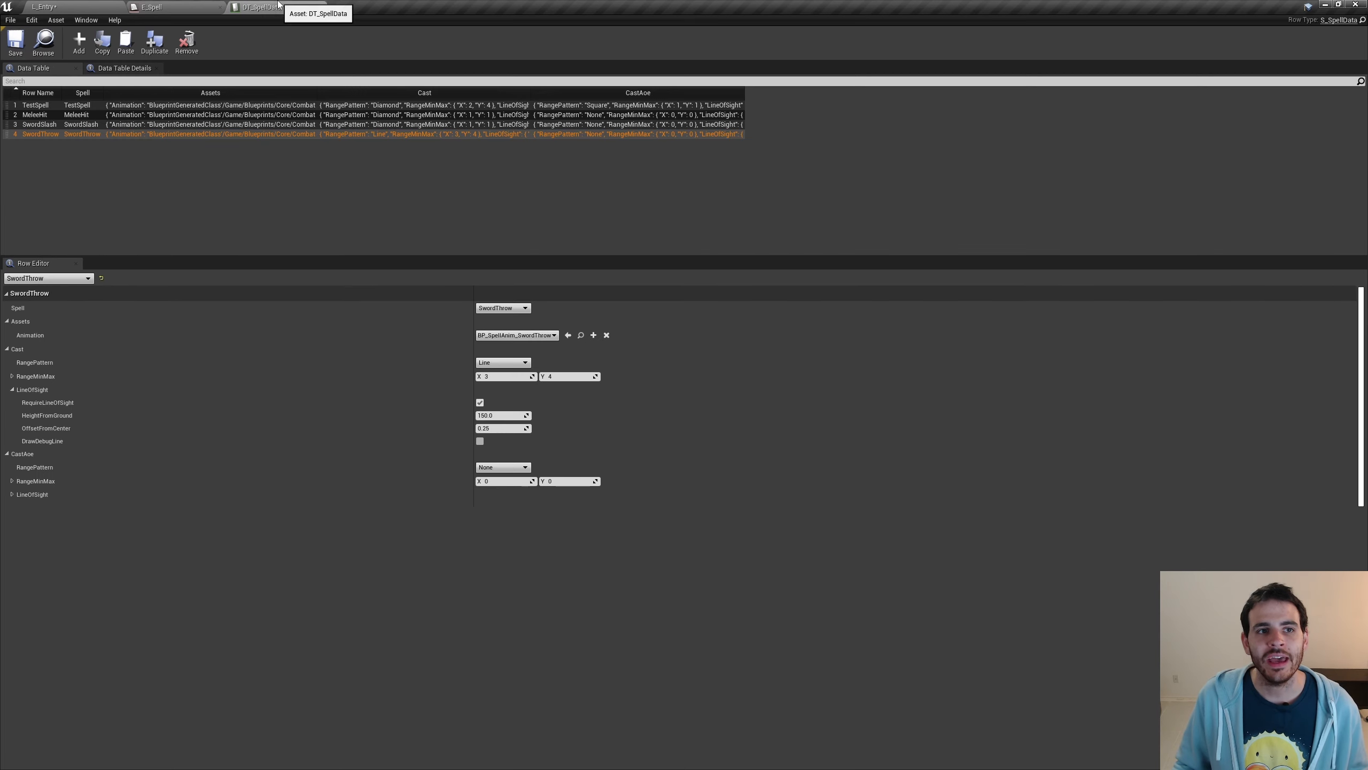
click(78, 42)
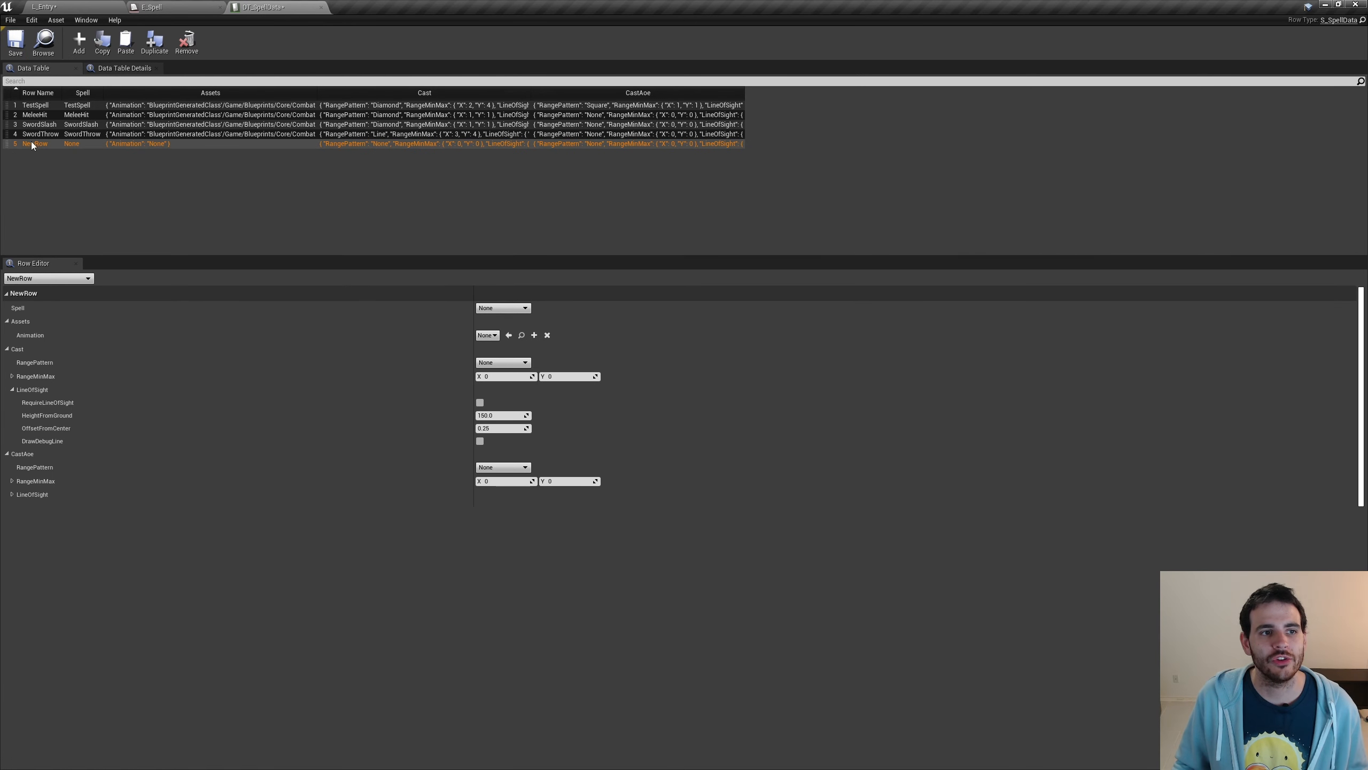
text(ShortRangeArrow)
key(Return)
click(503, 308)
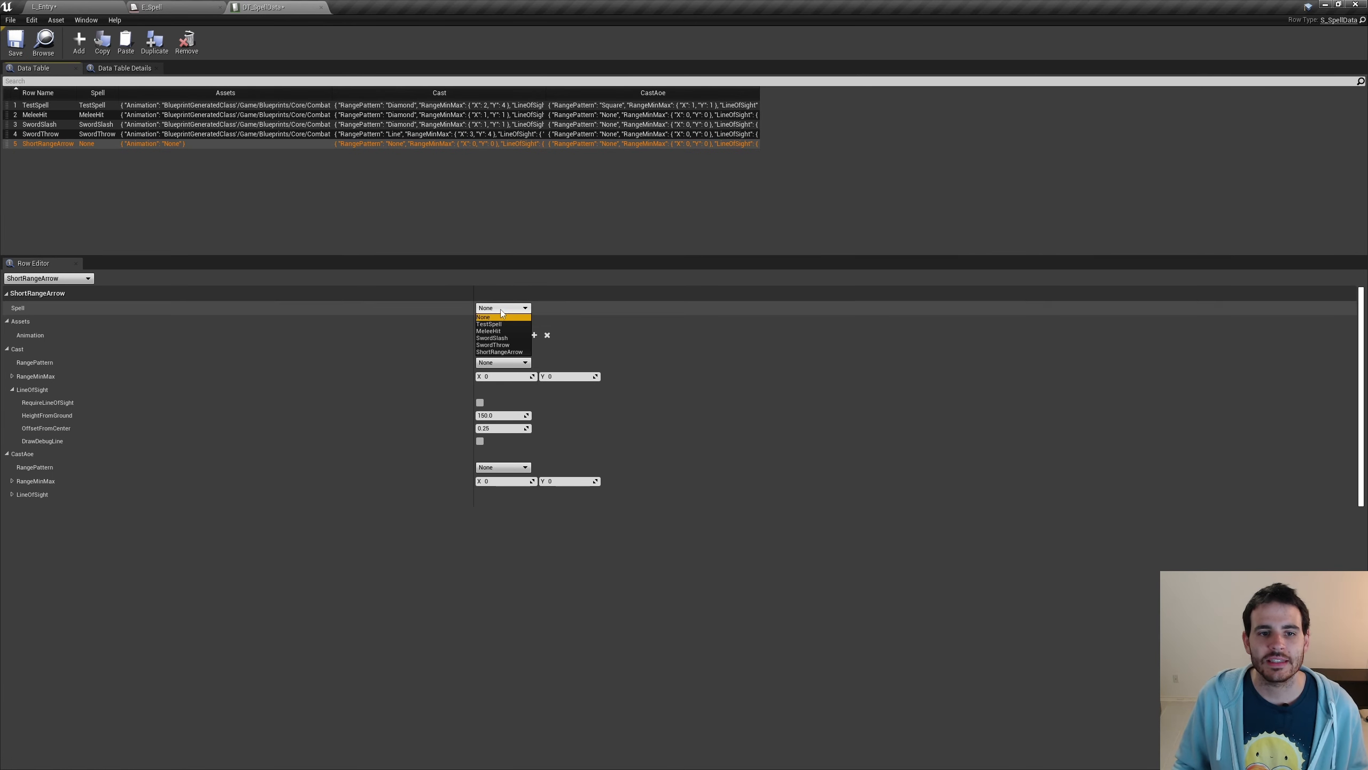
click(500, 351)
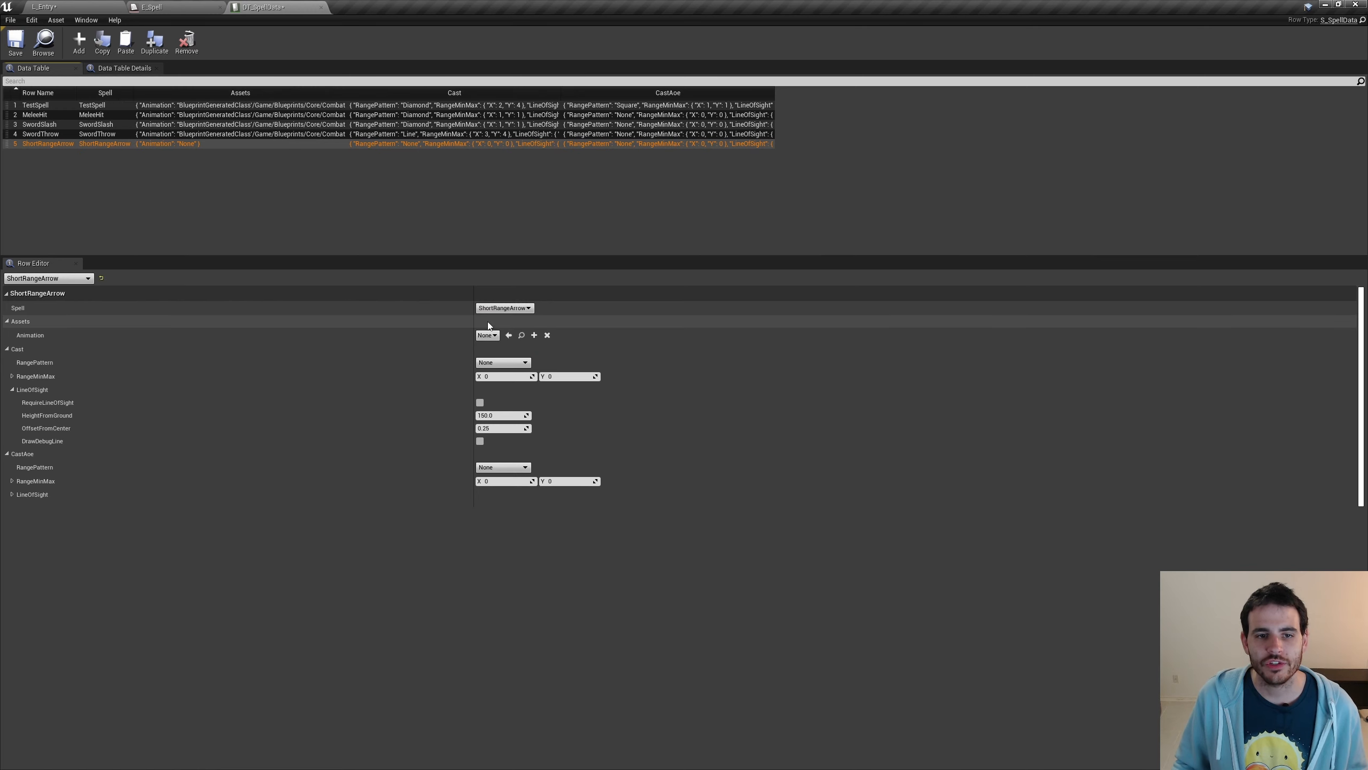
click(488, 334)
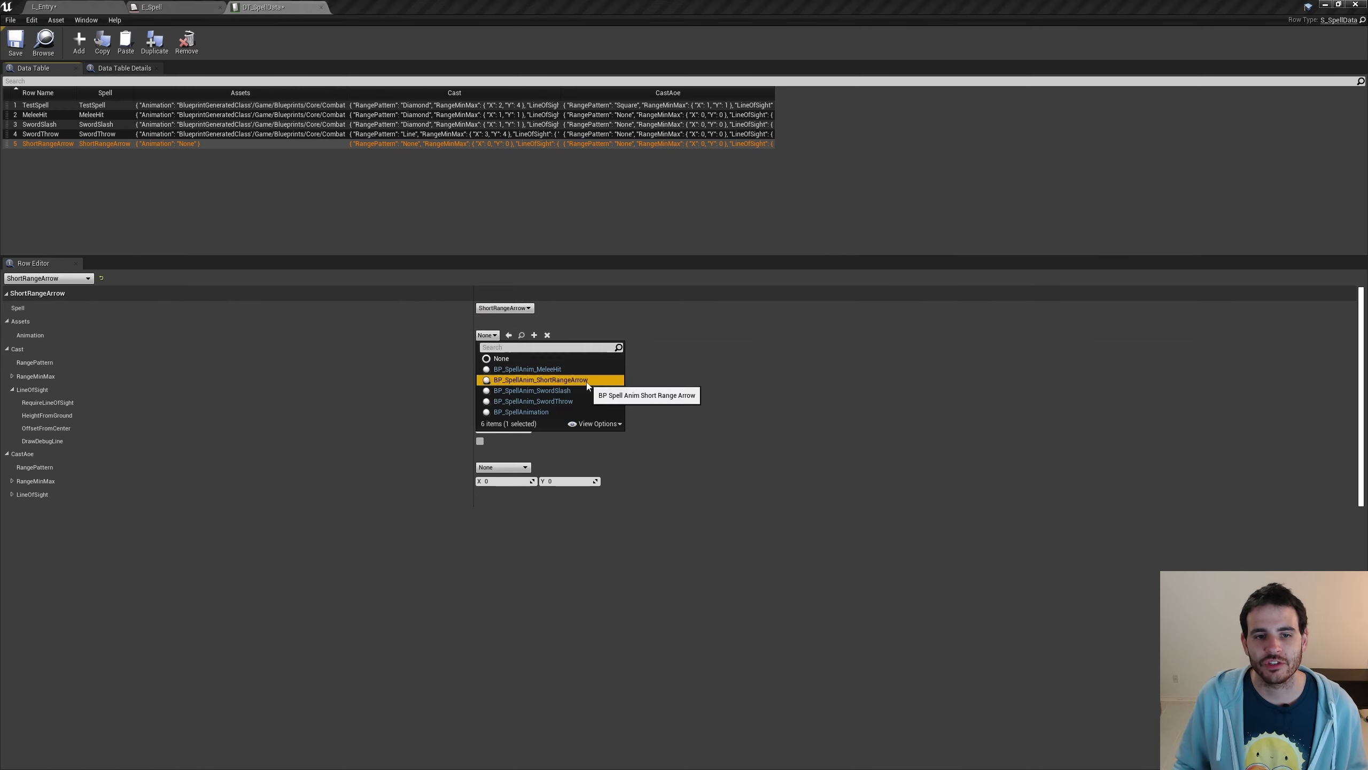
click(560, 380)
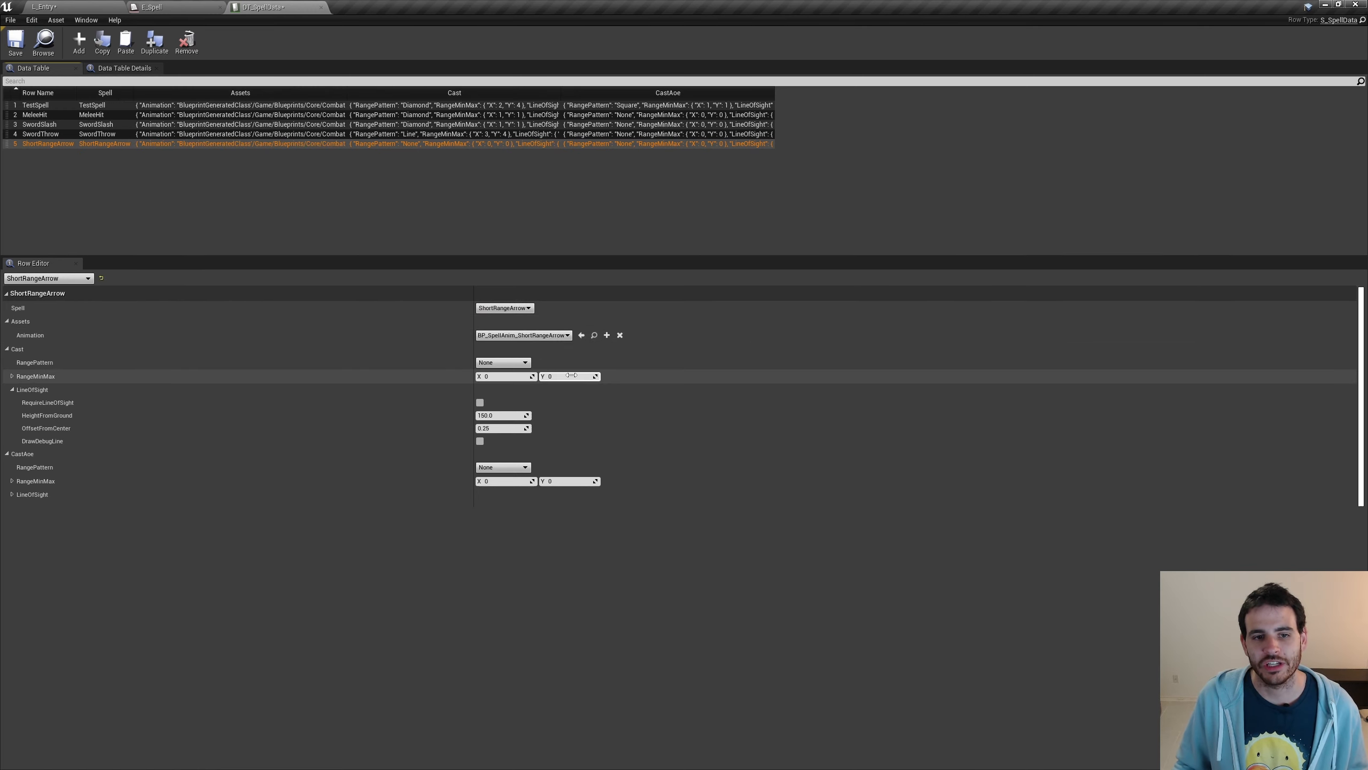
Give the ShortRangeArrow row's Cast a Diamond range pattern, RangeMinMax 3 to 4 and required line of sight, and save the table.
click(501, 363)
click(503, 386)
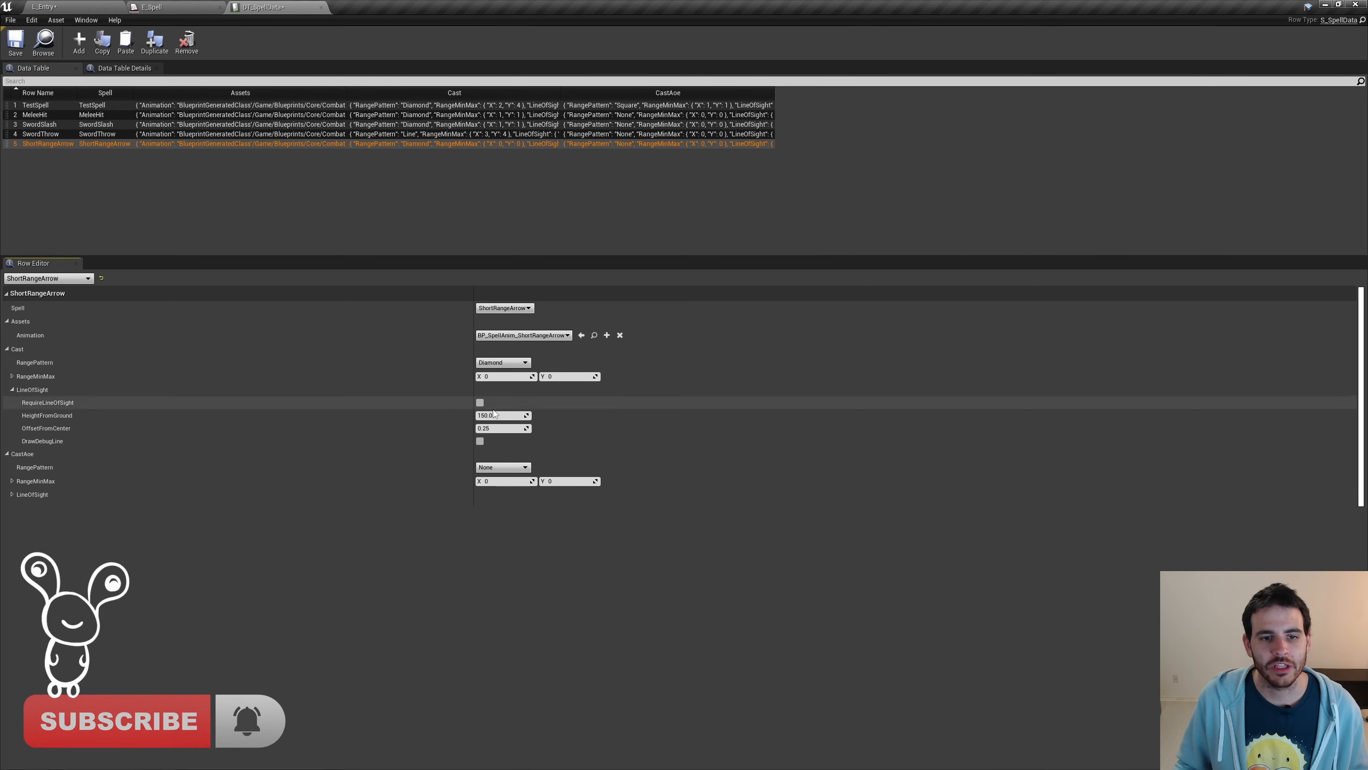
click(508, 375)
text(3)
key(Tab)
text(4)
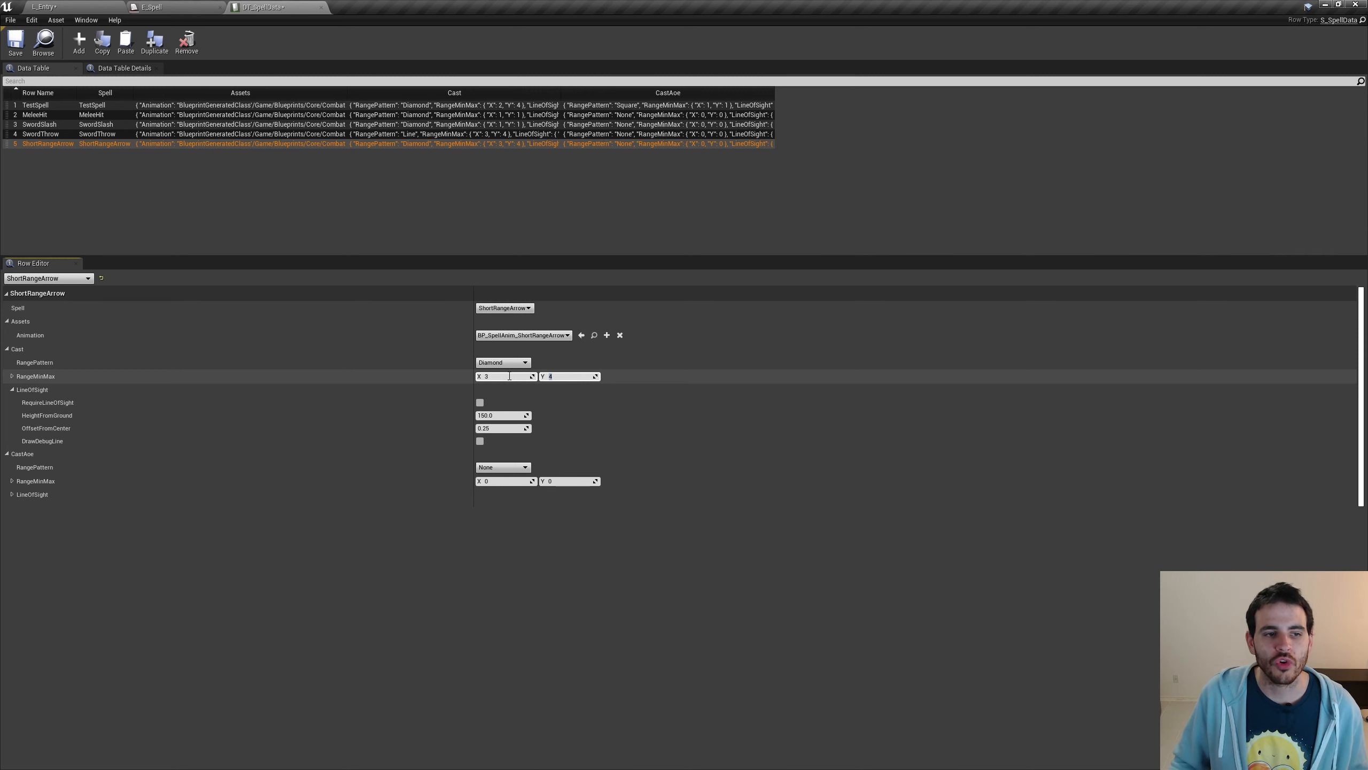
click(480, 402)
click(15, 40)
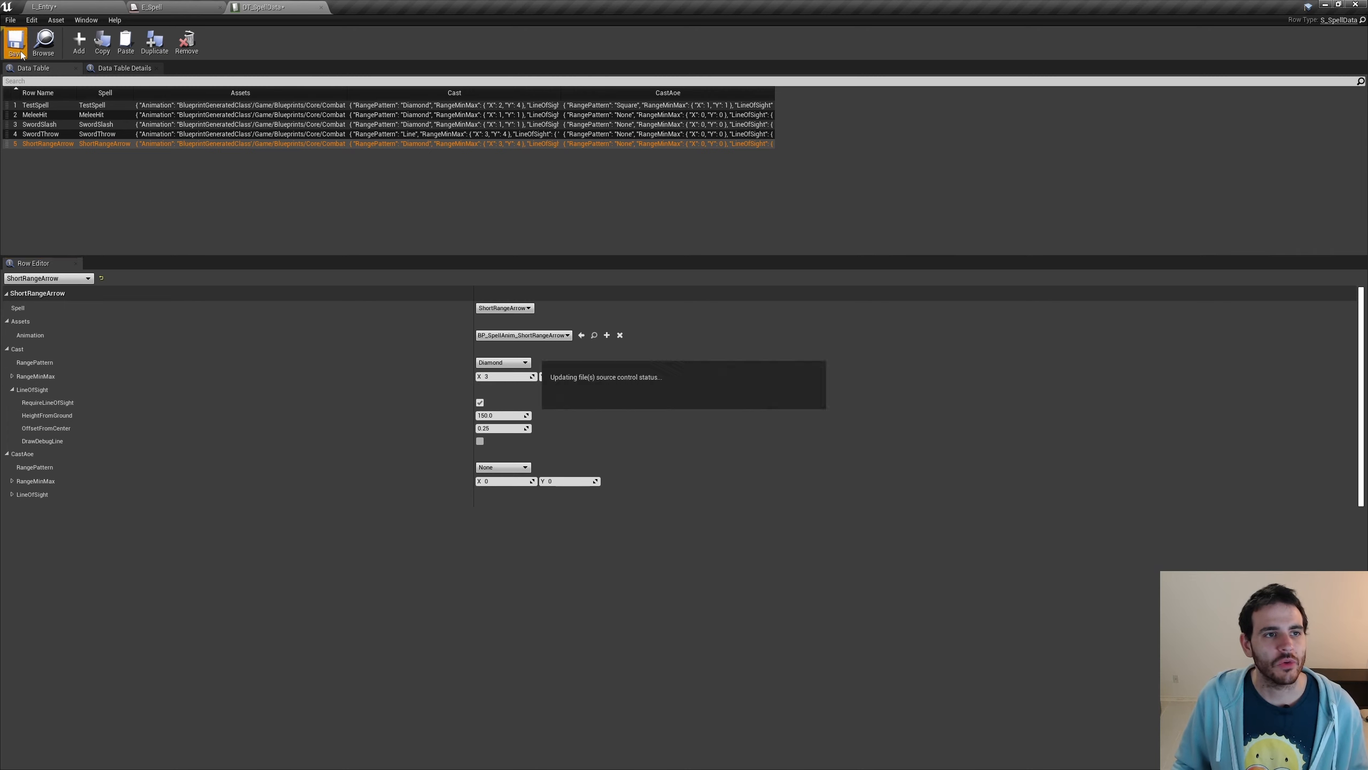
Open the BP_SpellAnim_ShortRangeArrow blueprint and inspect its StaticMesh and Anim_RotationScale components.
click(80, 6)
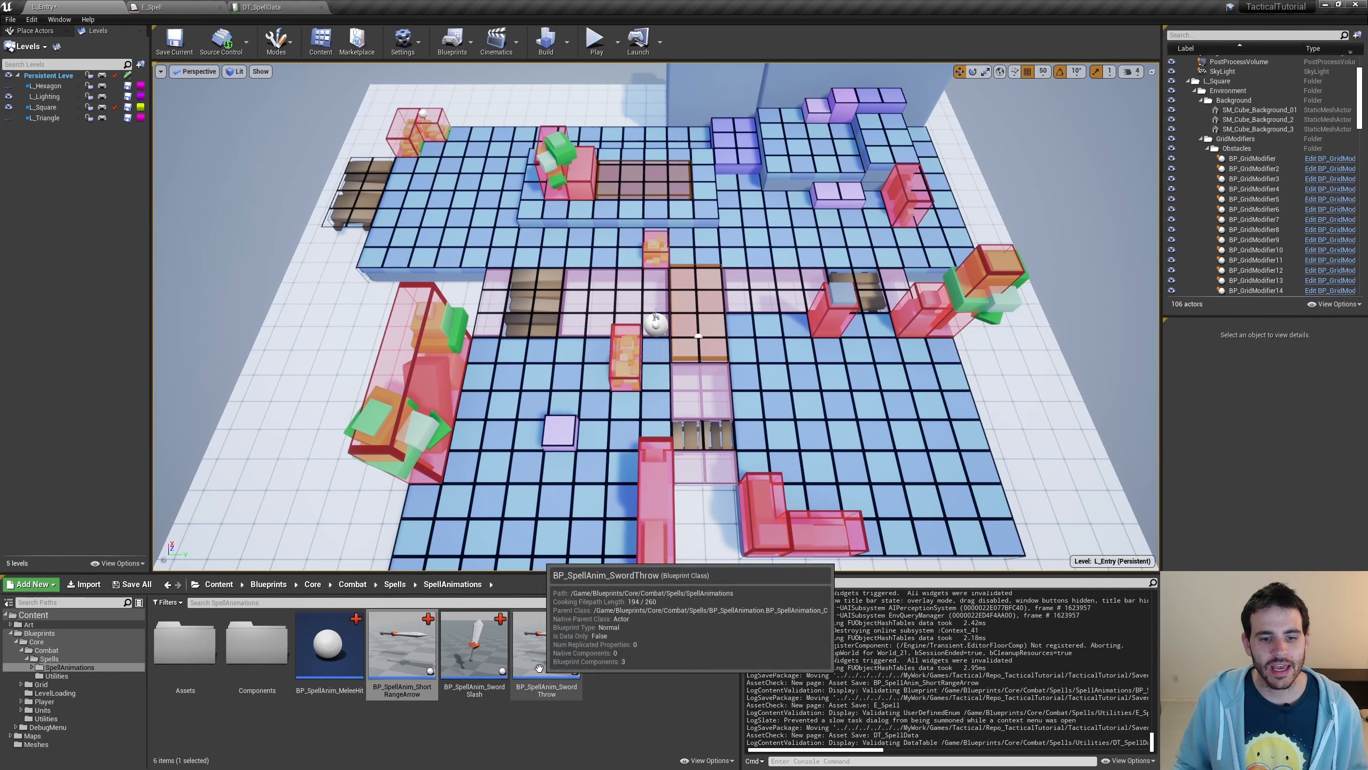
double_click(402, 646)
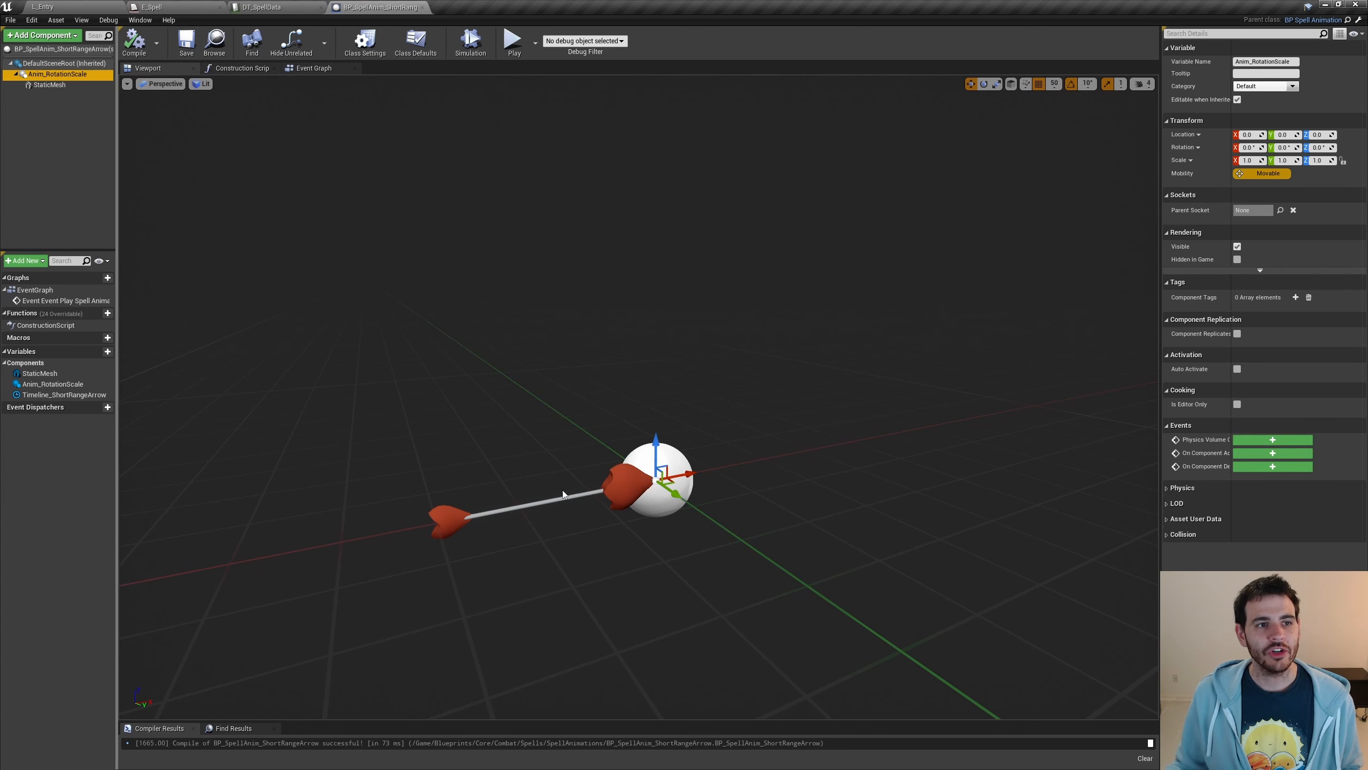
click(54, 85)
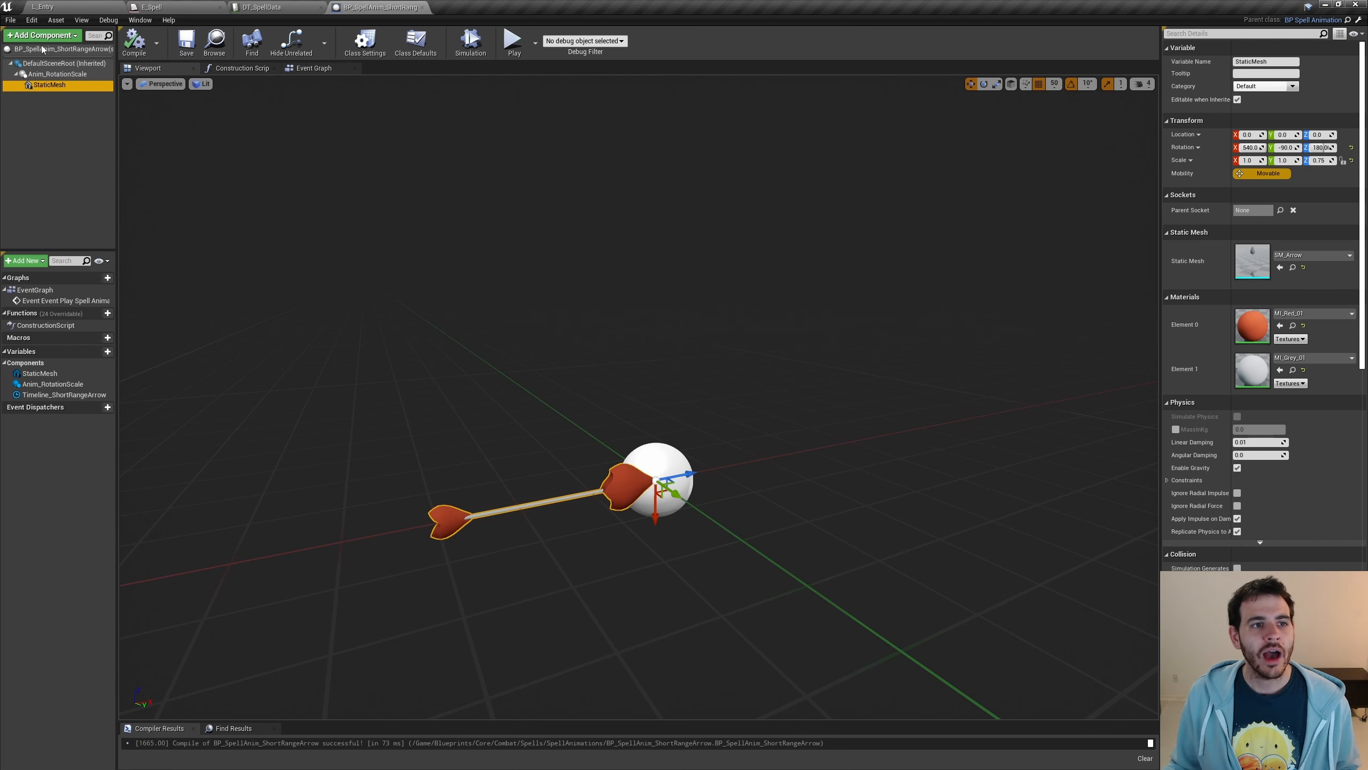
click(56, 75)
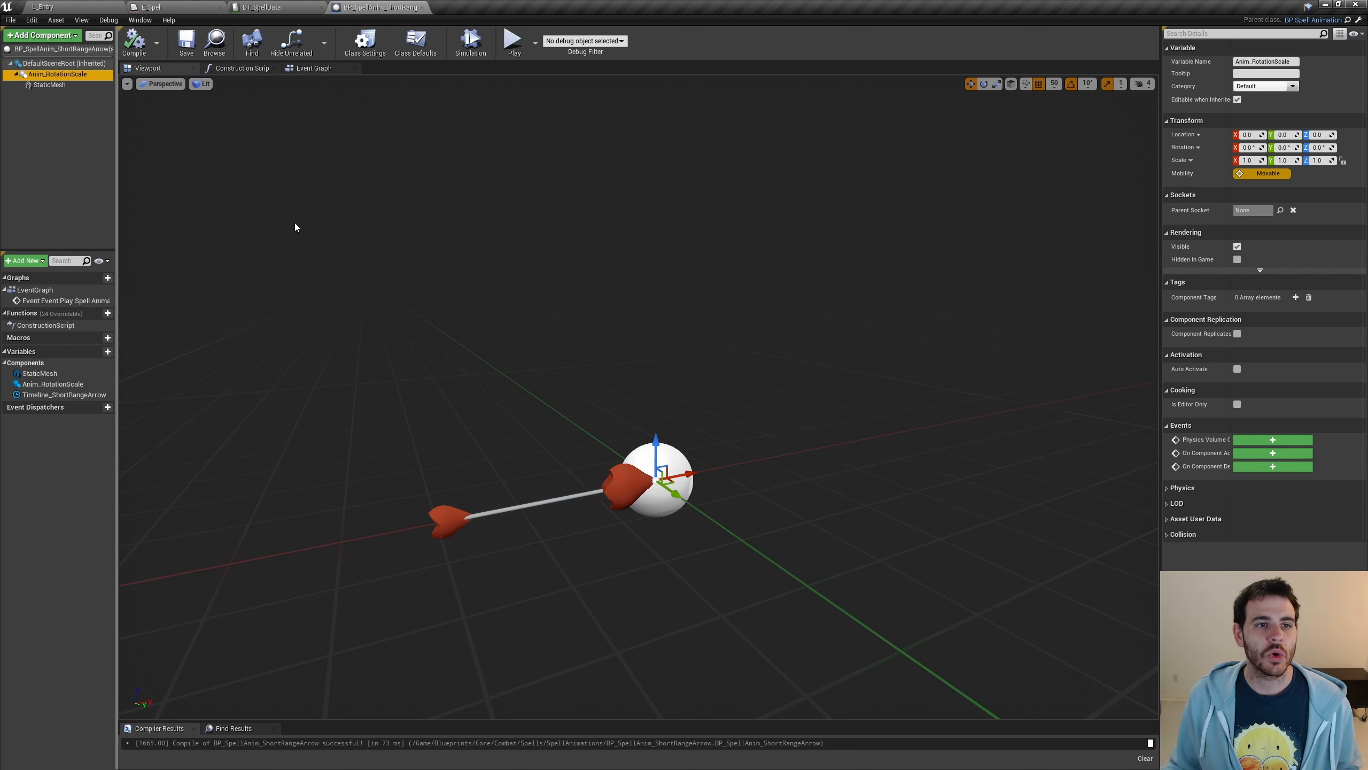
Open the blueprint's Event Graph and examine the nodes that set the arrow's initial location and look-at rotation.
click(314, 69)
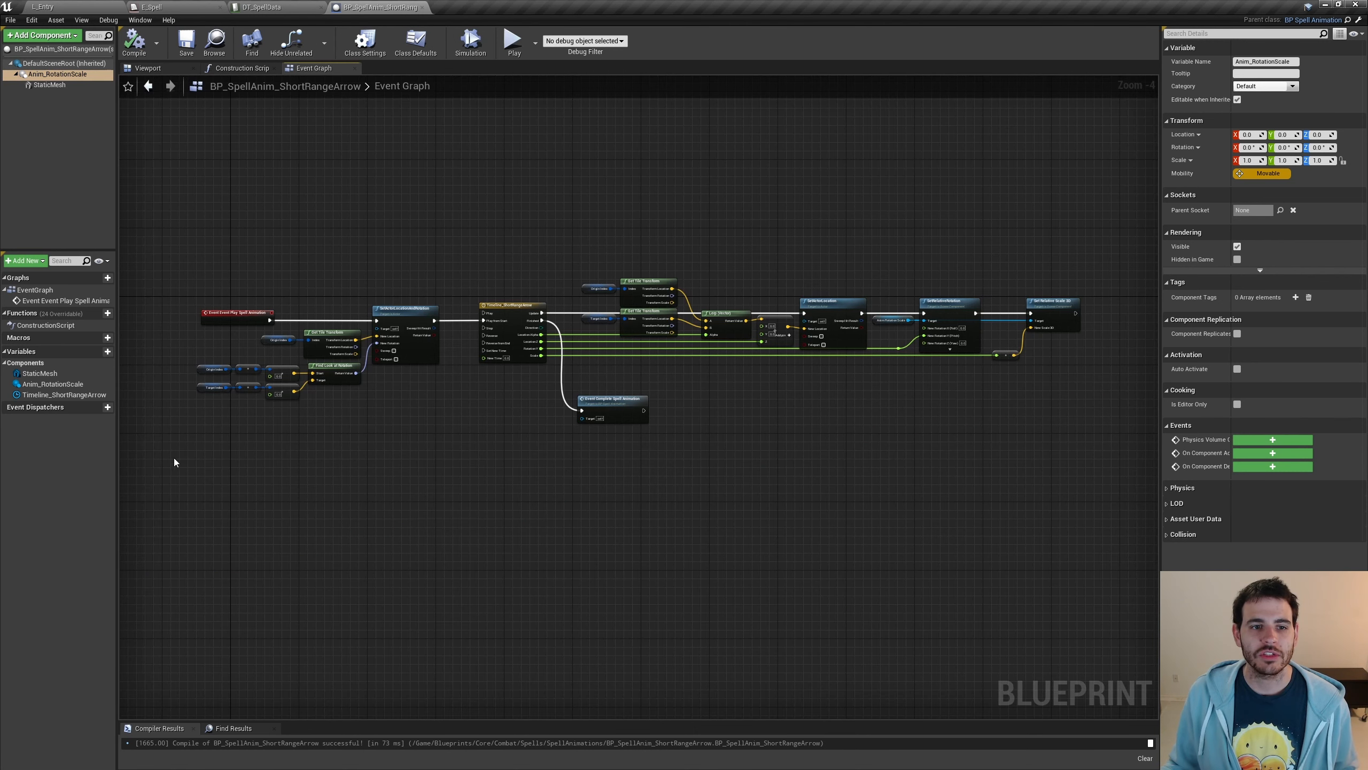
scroll(239, 359, up, 4)
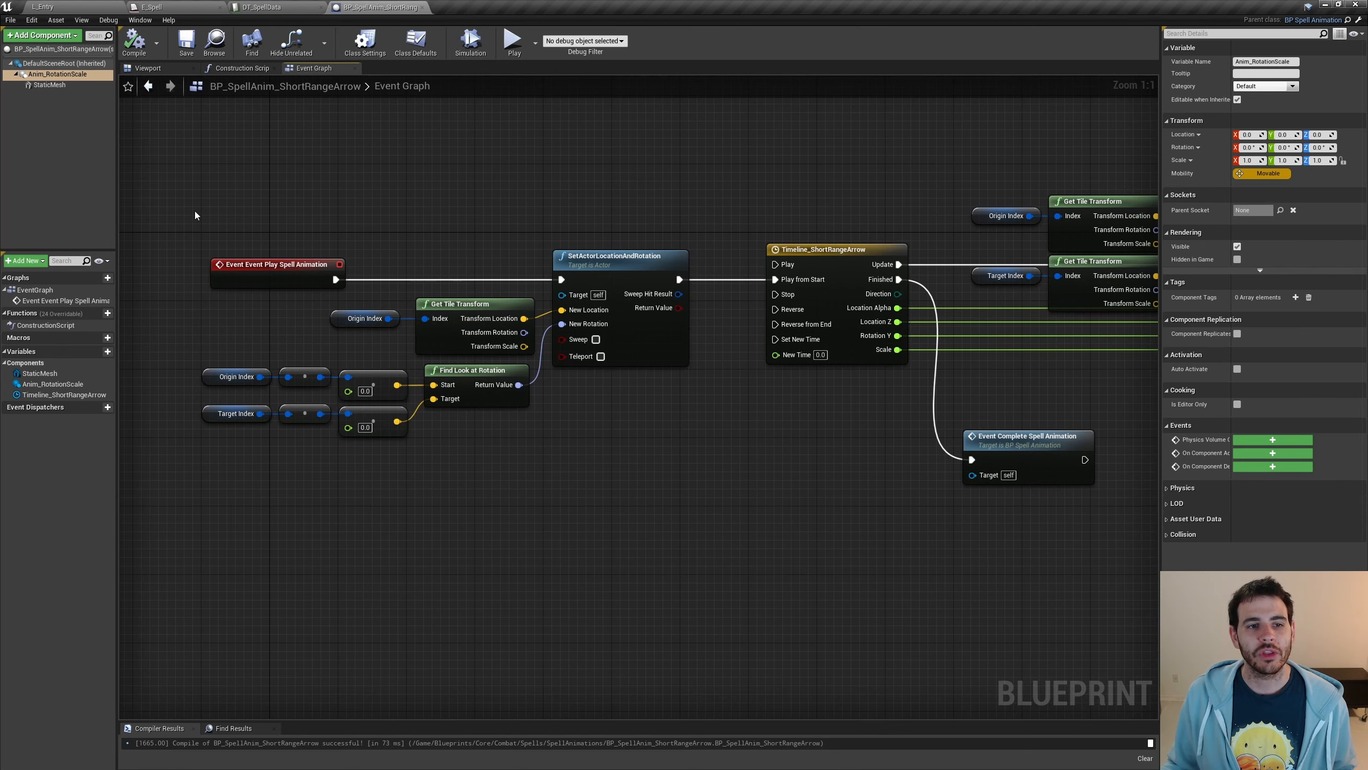
drag(196, 214, 197, 302)
click(640, 466)
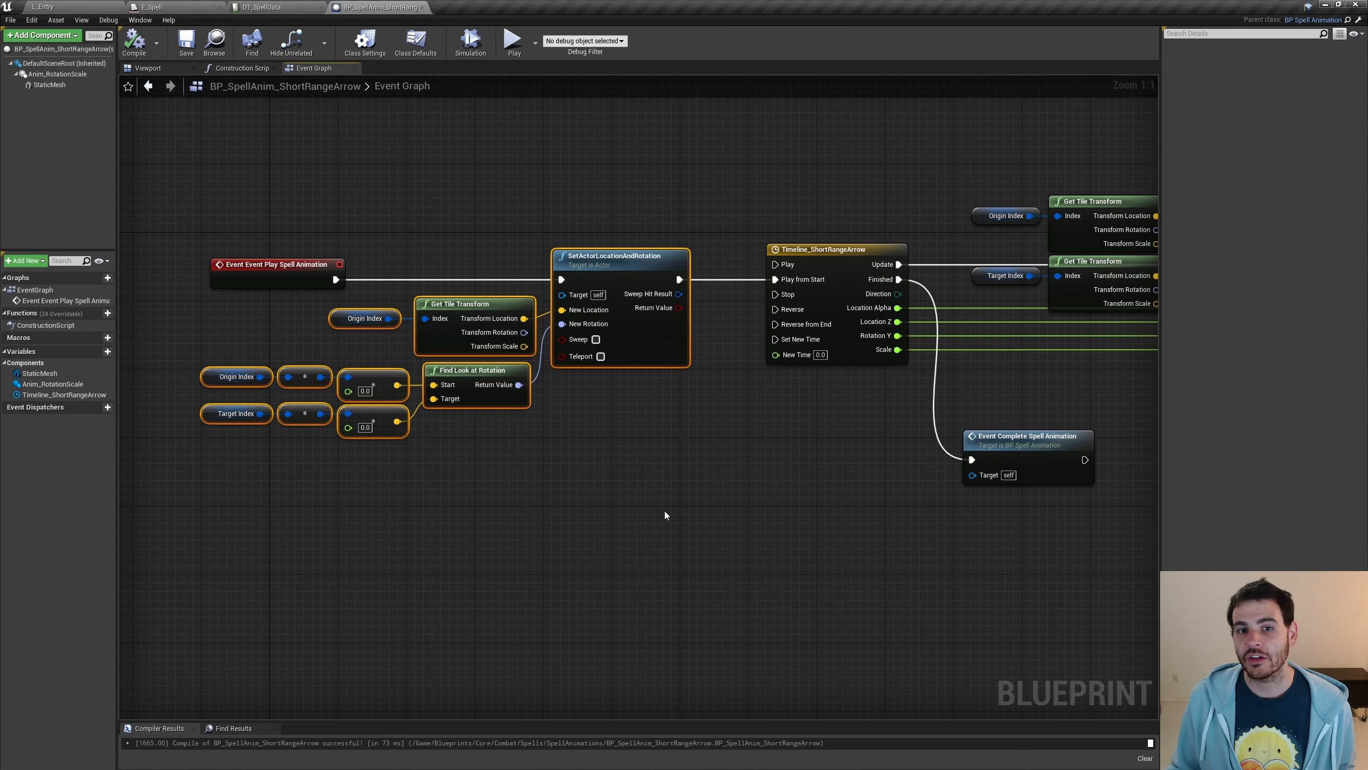
click(627, 268)
drag(519, 495, 197, 361)
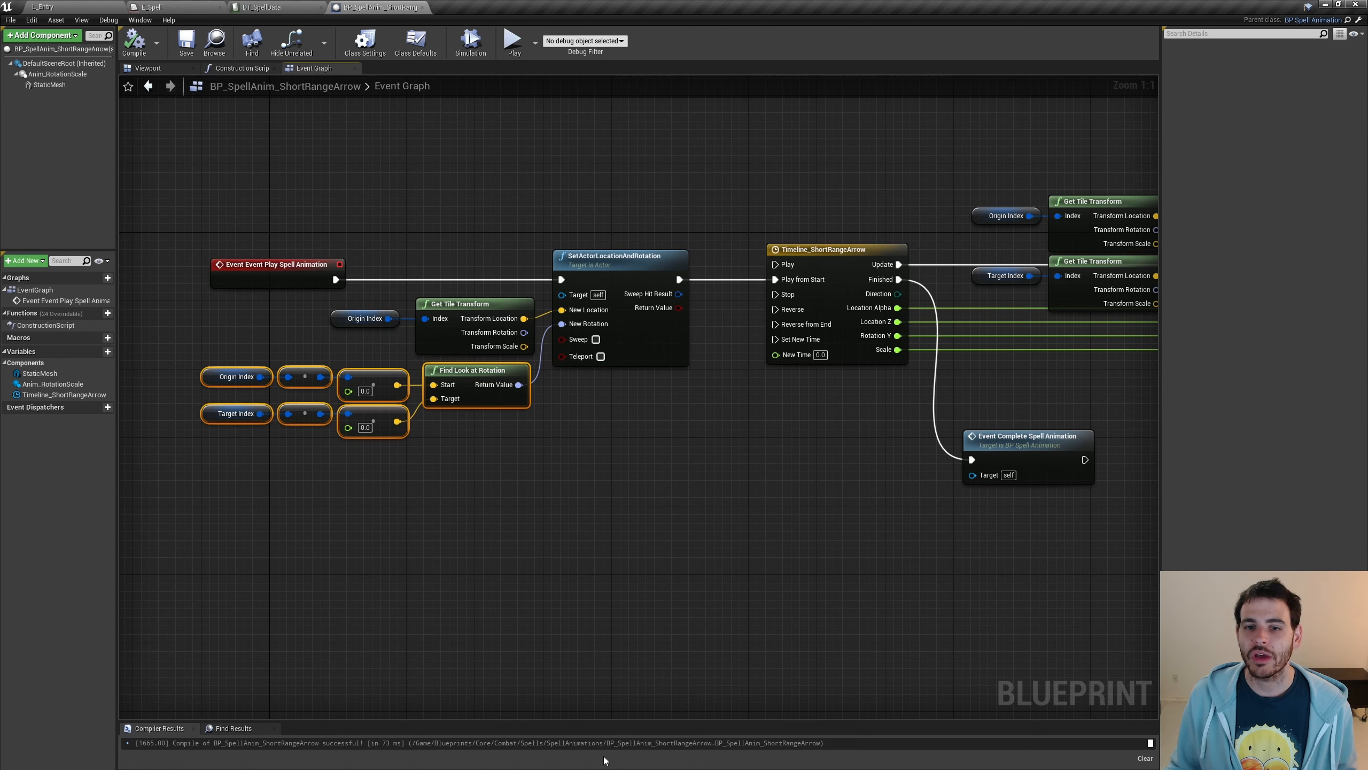
Inspect the timeline, the SetActorLocation node on its Update output and the Event Complete Spell Animation call on Finished.
click(862, 249)
right_drag(1039, 358, 426, 375)
drag(808, 169, 918, 245)
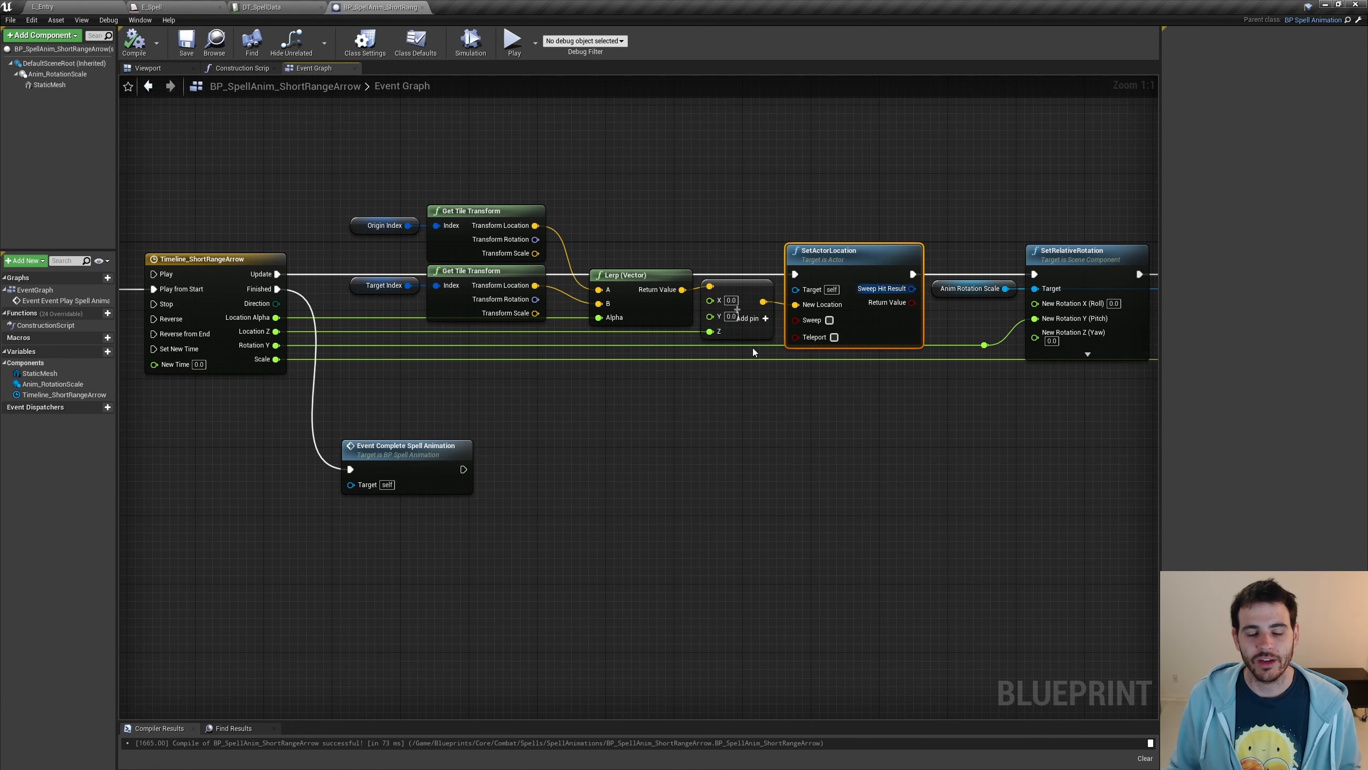
drag(482, 424, 310, 581)
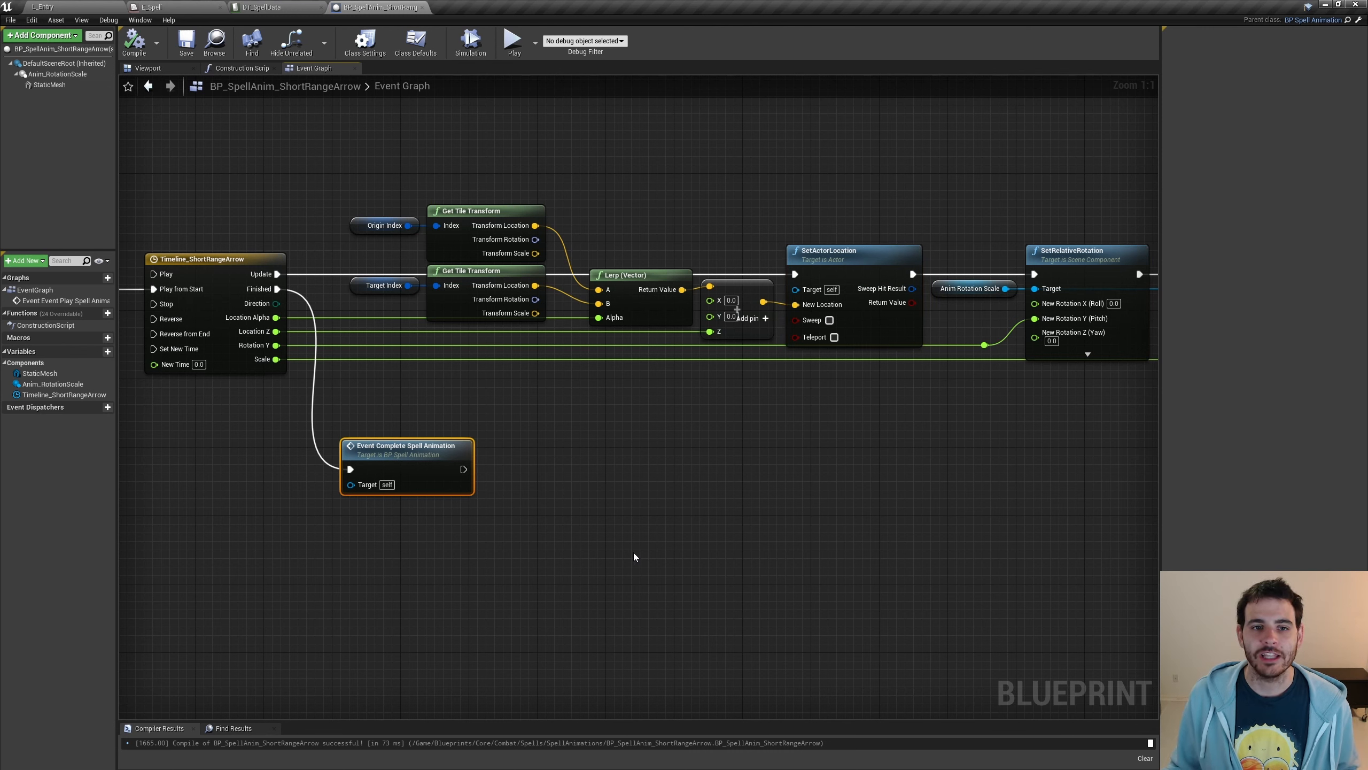
Examine the nodes that interpolate the actor's location between the origin and target tiles and add the timeline's Location Z.
drag(374, 172, 844, 371)
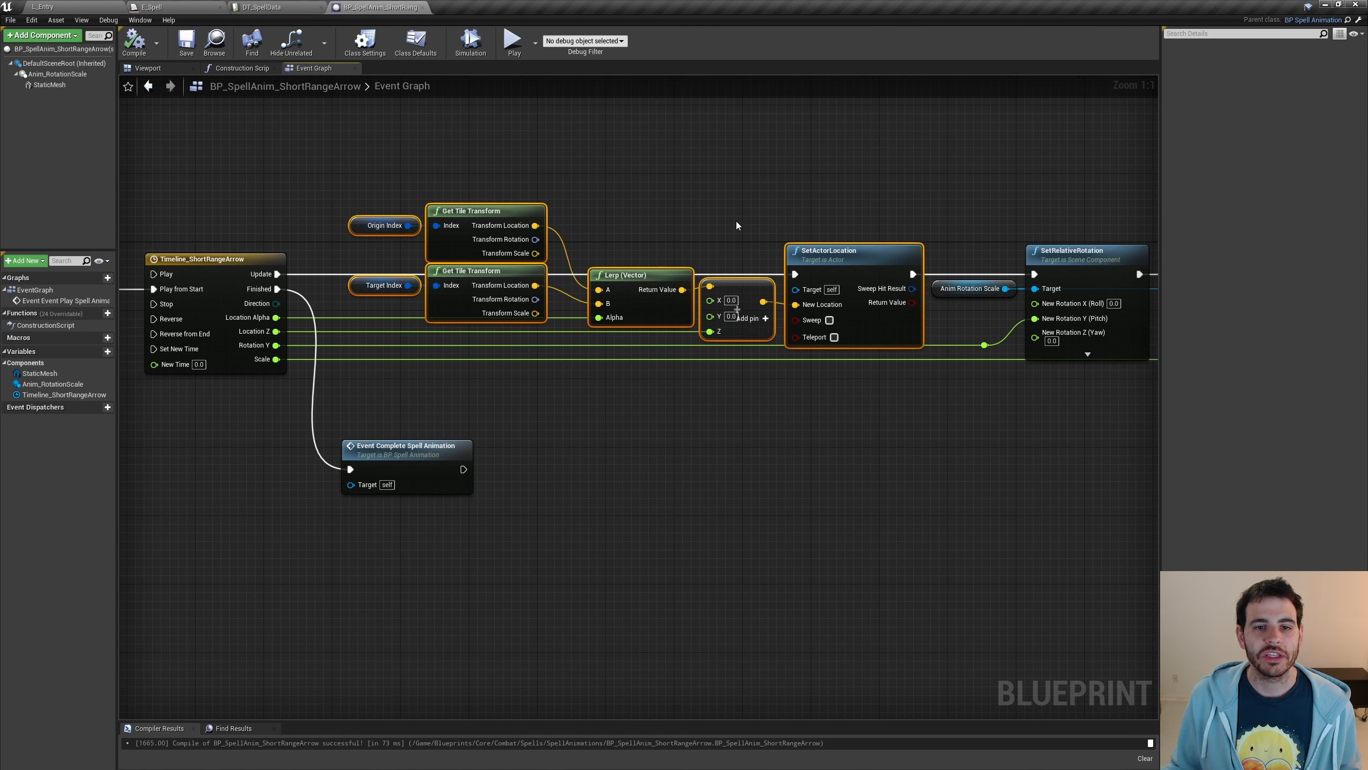
click(629, 306)
drag(360, 178, 492, 236)
click(357, 313)
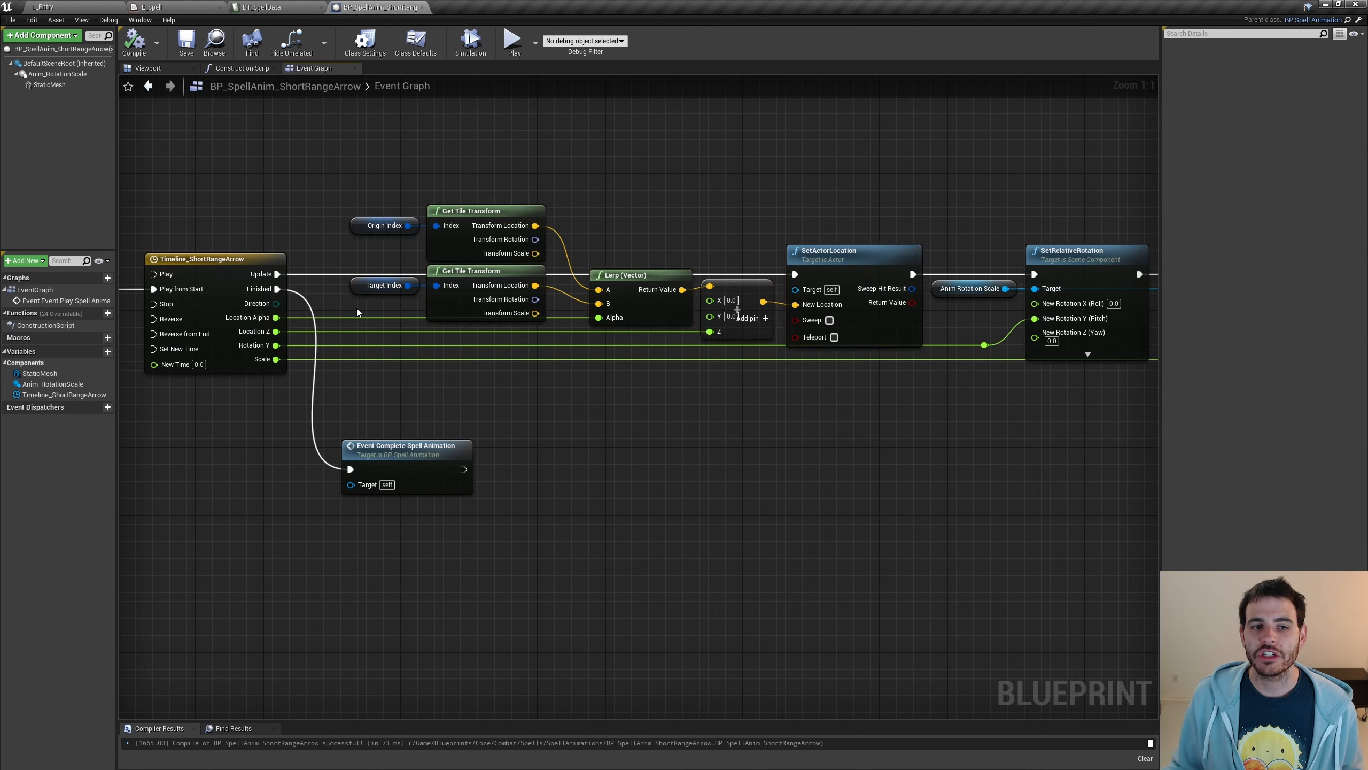
drag(357, 309, 502, 285)
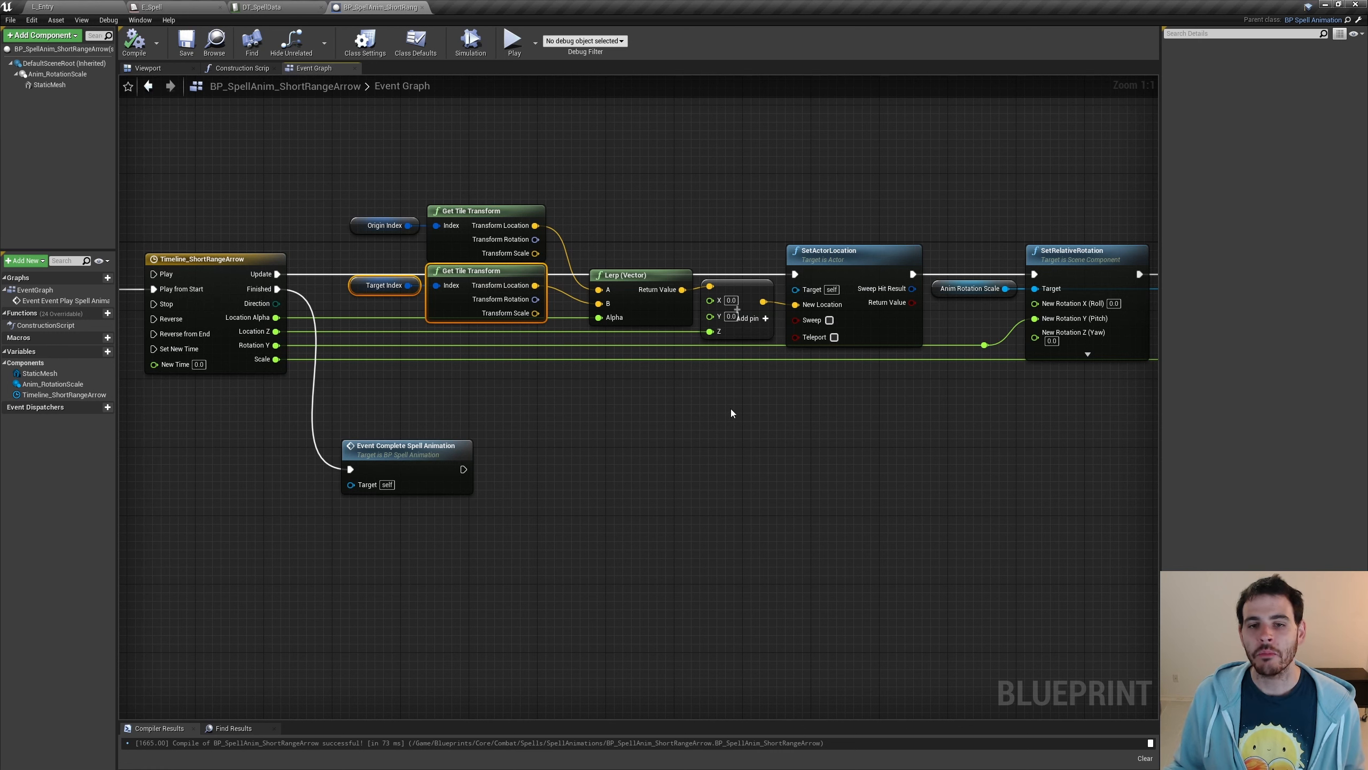
drag(733, 405, 746, 324)
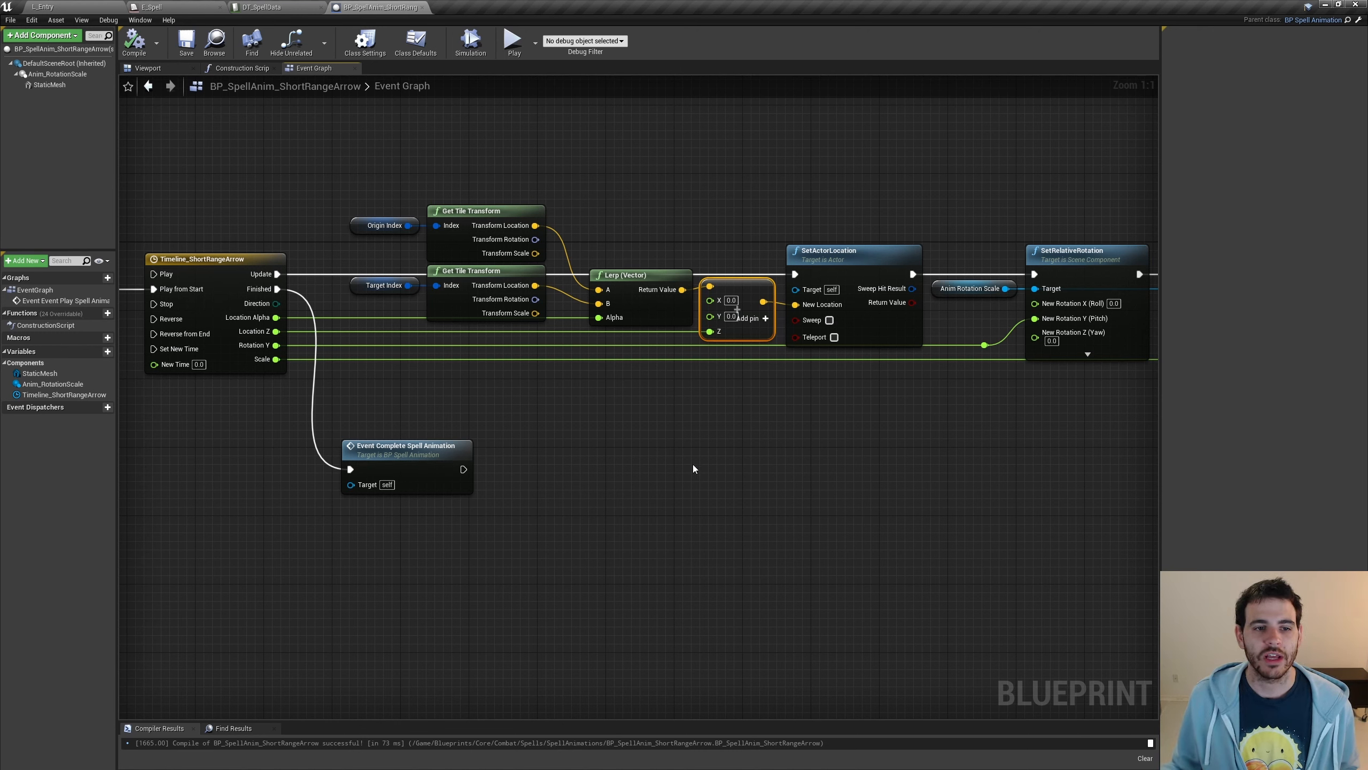
click(266, 258)
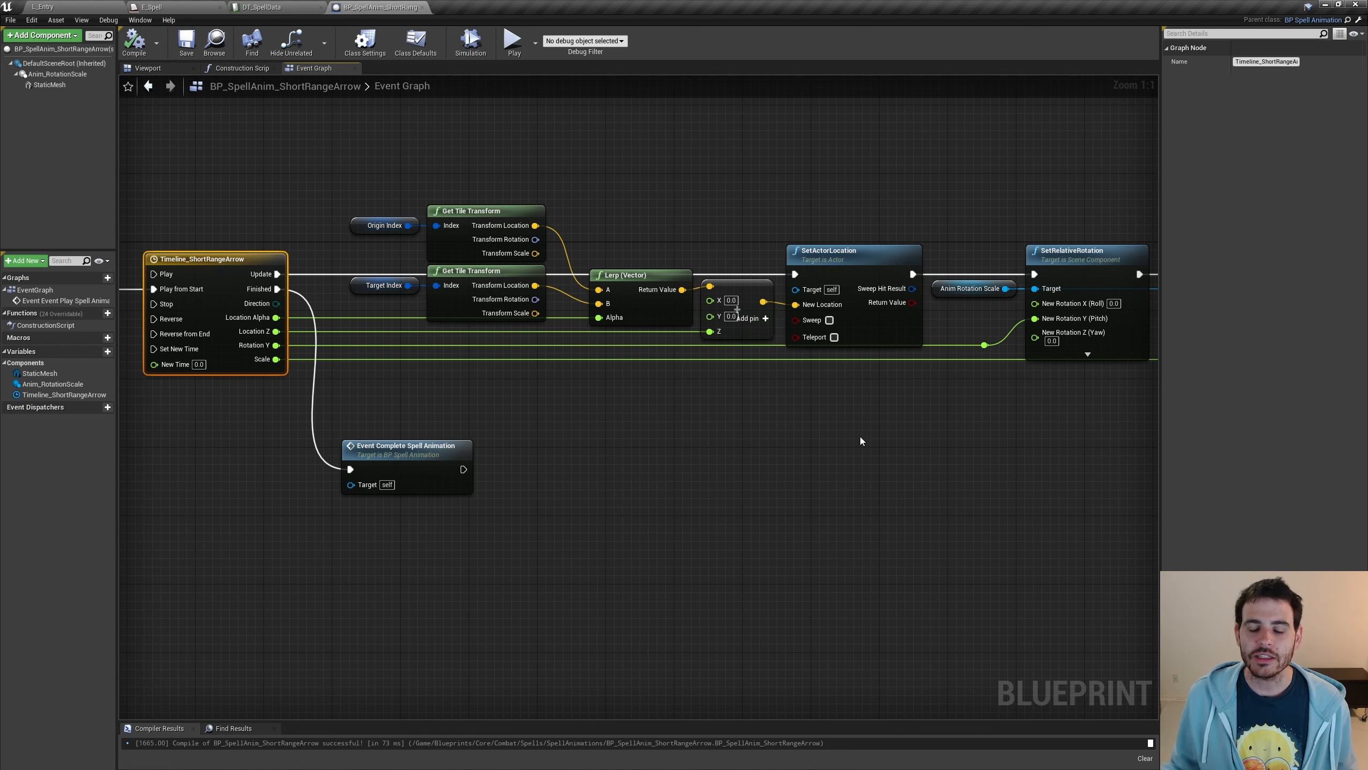
click(873, 329)
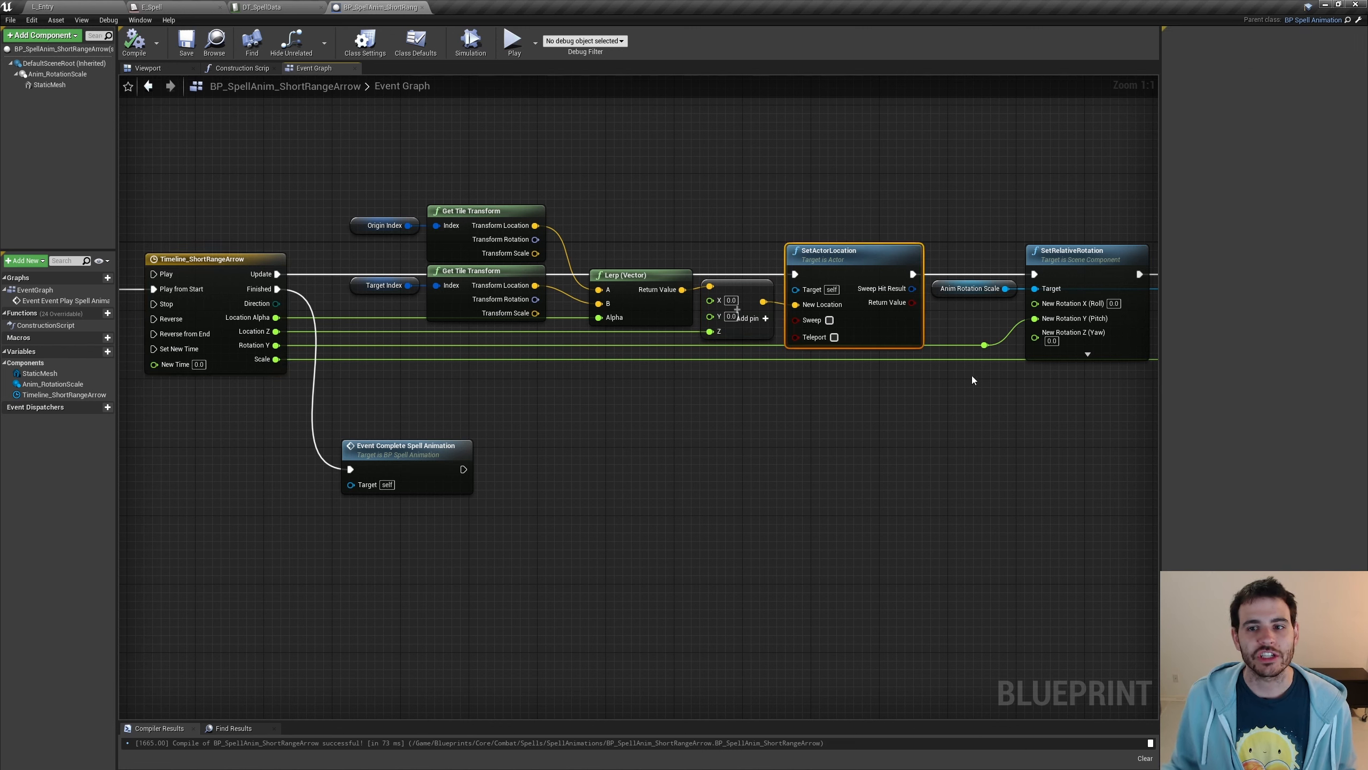
Examine the SetRelativeRotation and Set Relative Scale 3D nodes that drive Anim Rotation Scale from the timeline.
drag(949, 191, 1101, 427)
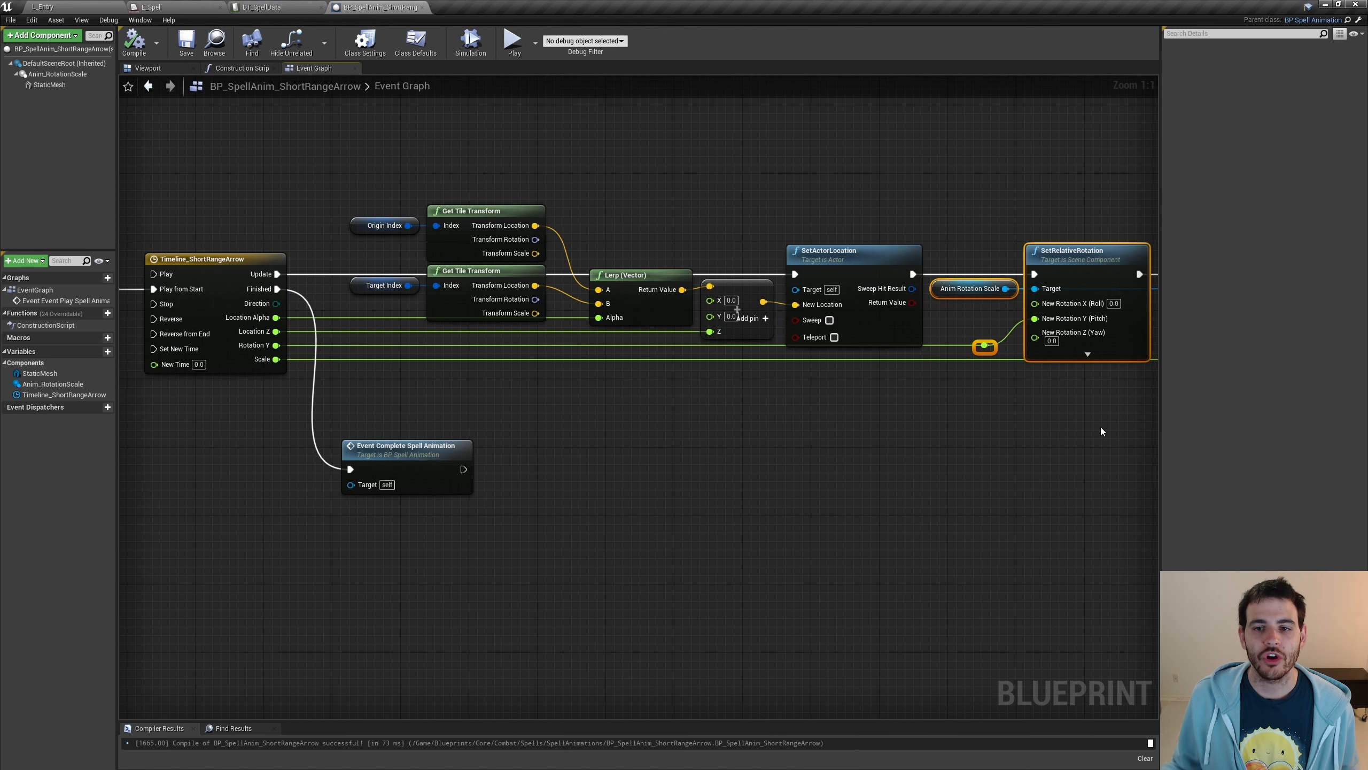
right_drag(1101, 427, 829, 432)
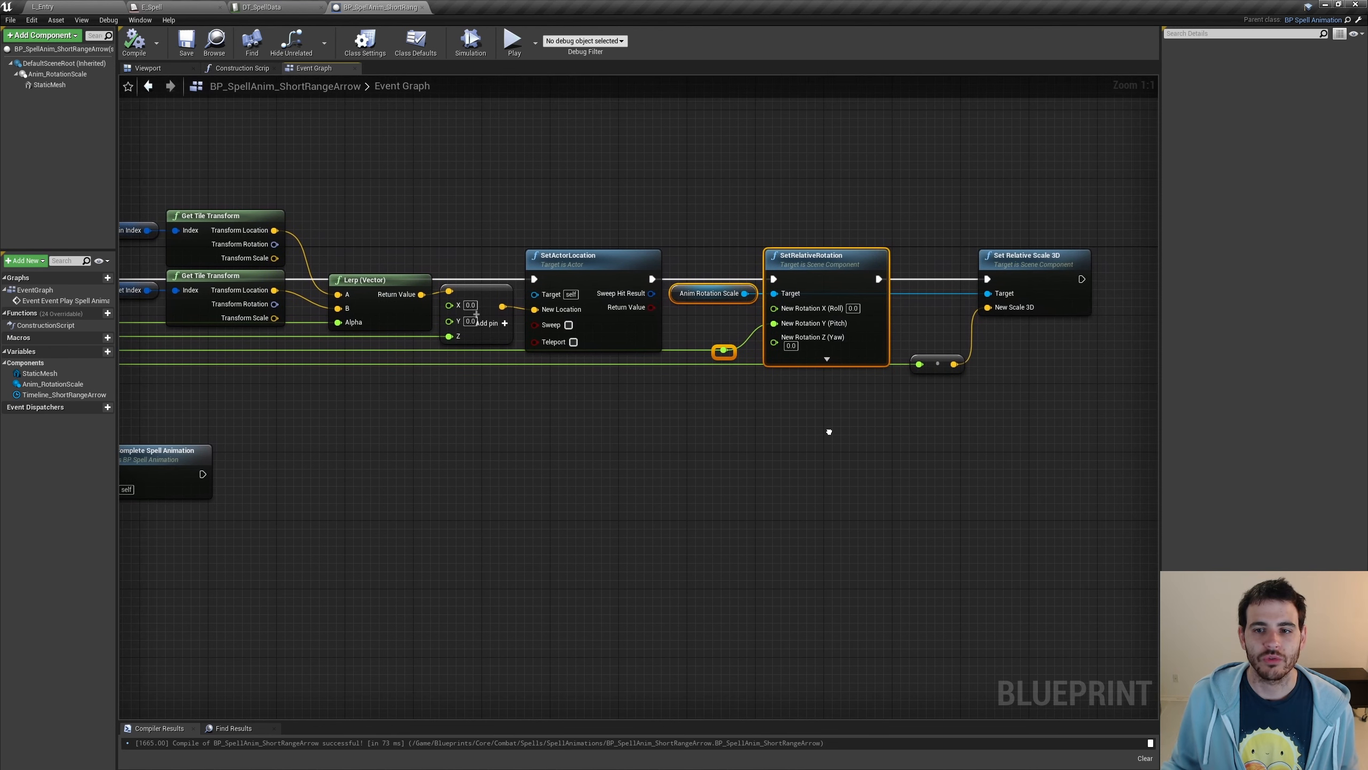
drag(715, 231, 722, 295)
drag(822, 443, 825, 365)
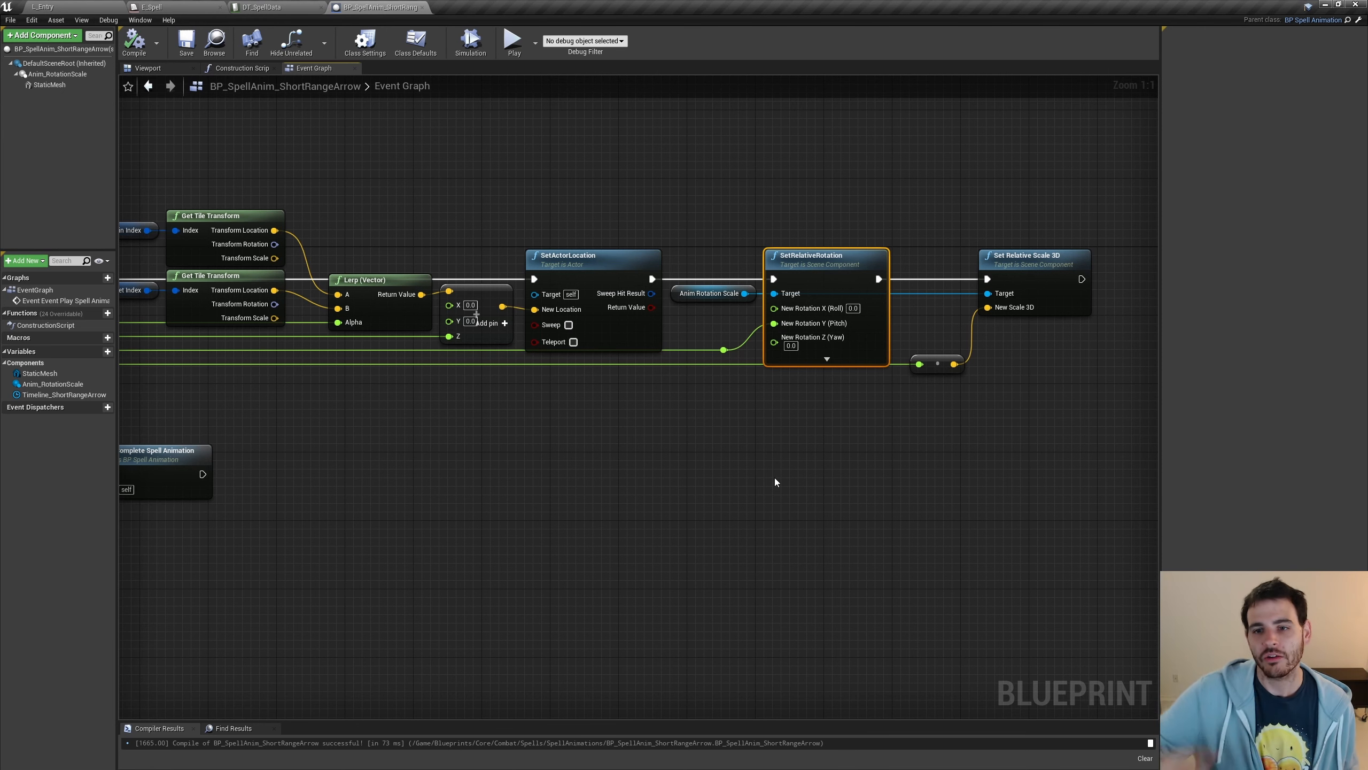
drag(909, 265, 1009, 400)
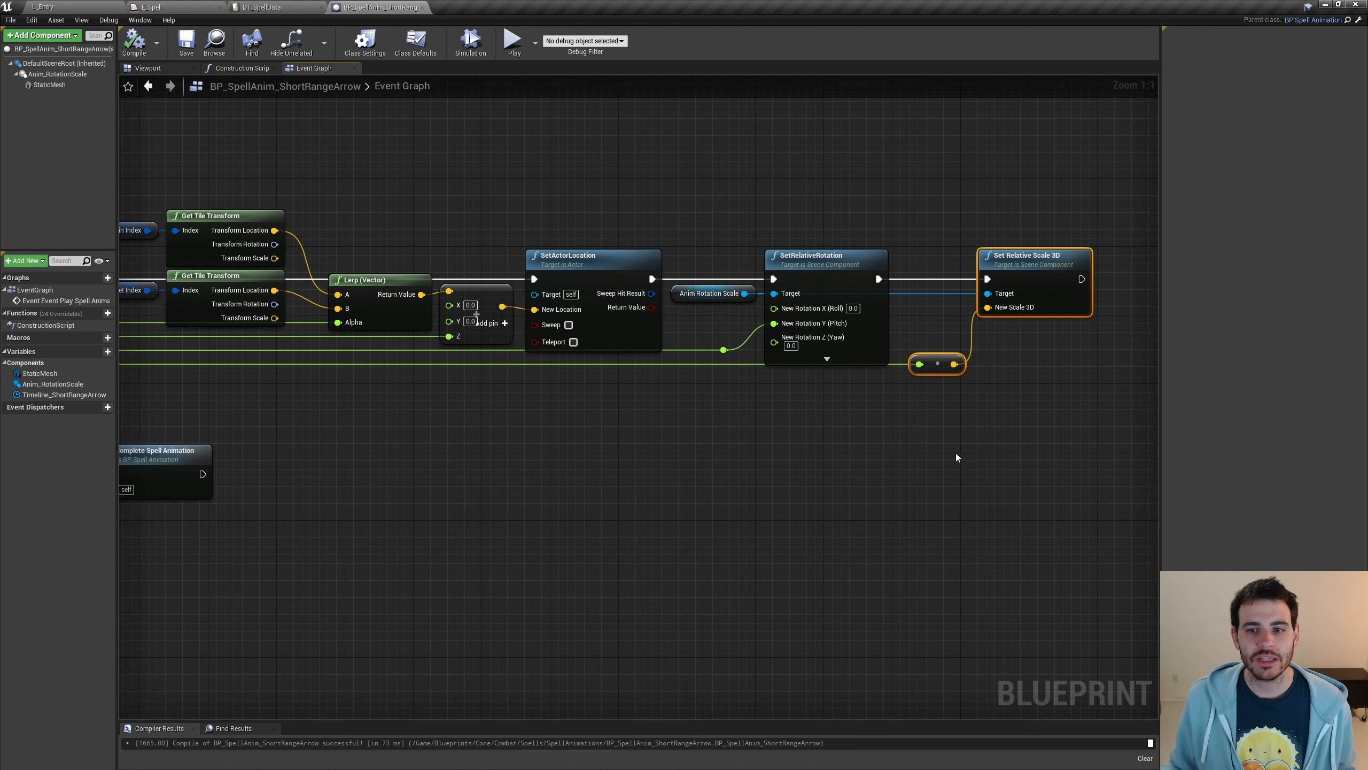
Open the Timeline_ShortRangeArrow node's curves for inspection.
click(337, 458)
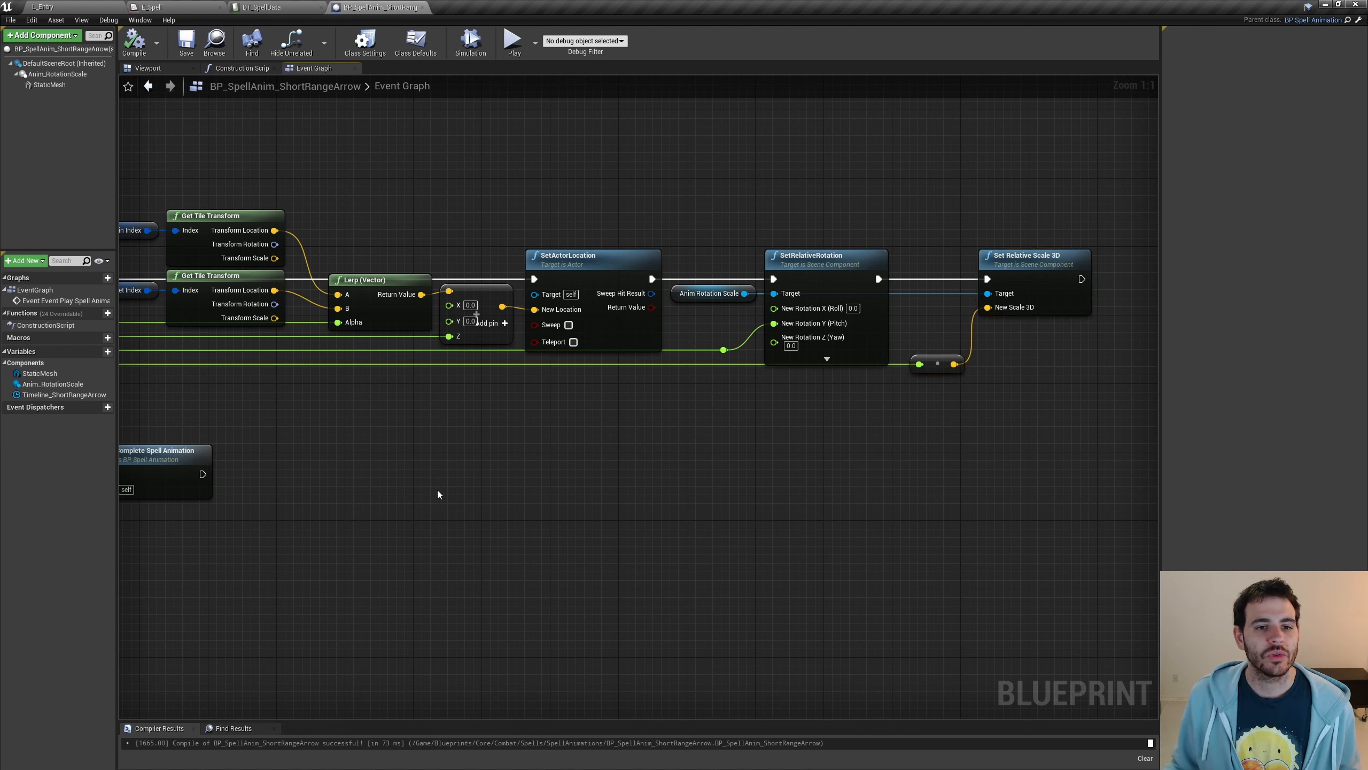
right_drag(231, 408, 573, 404)
double_click(307, 307)
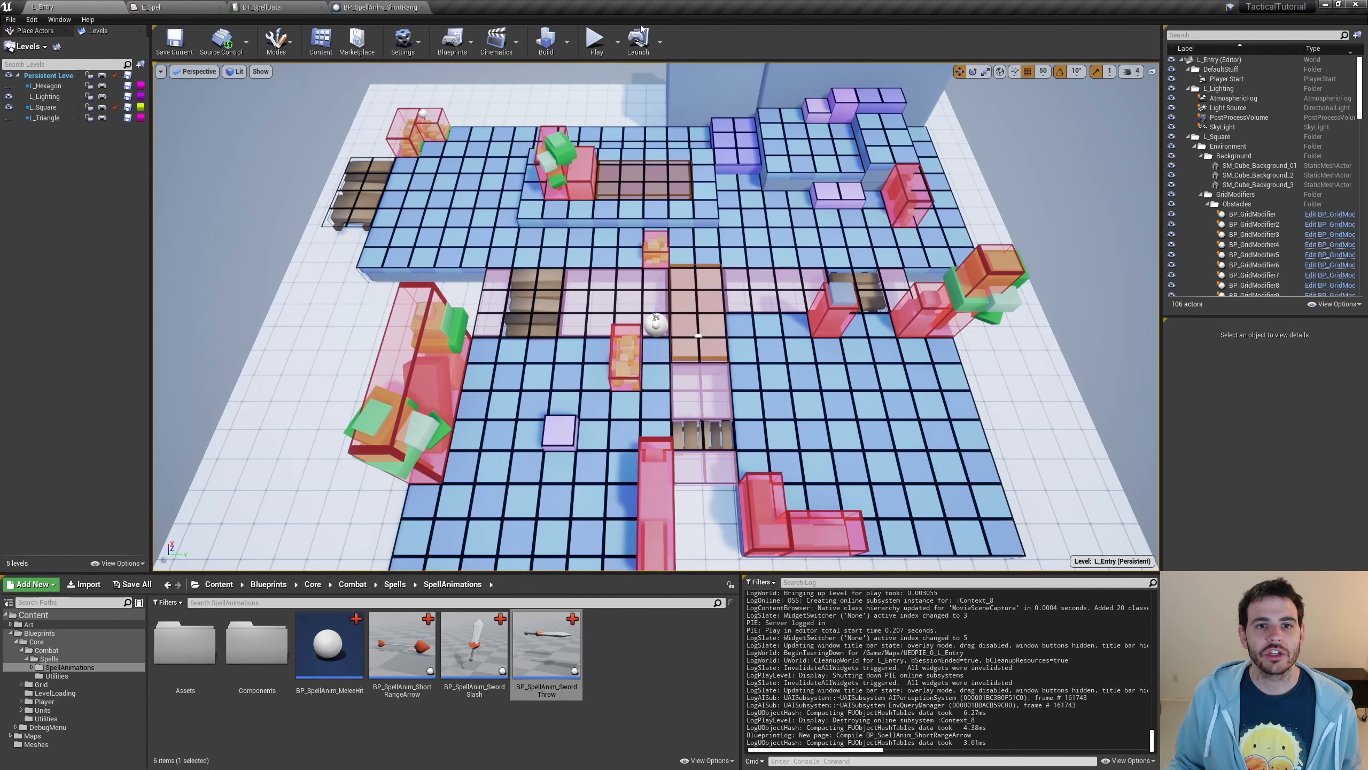
Play the L_Entry level, test casting the ShortRangeArrow spell from one grid tile at another, and stop the session.
click(596, 39)
click(396, 72)
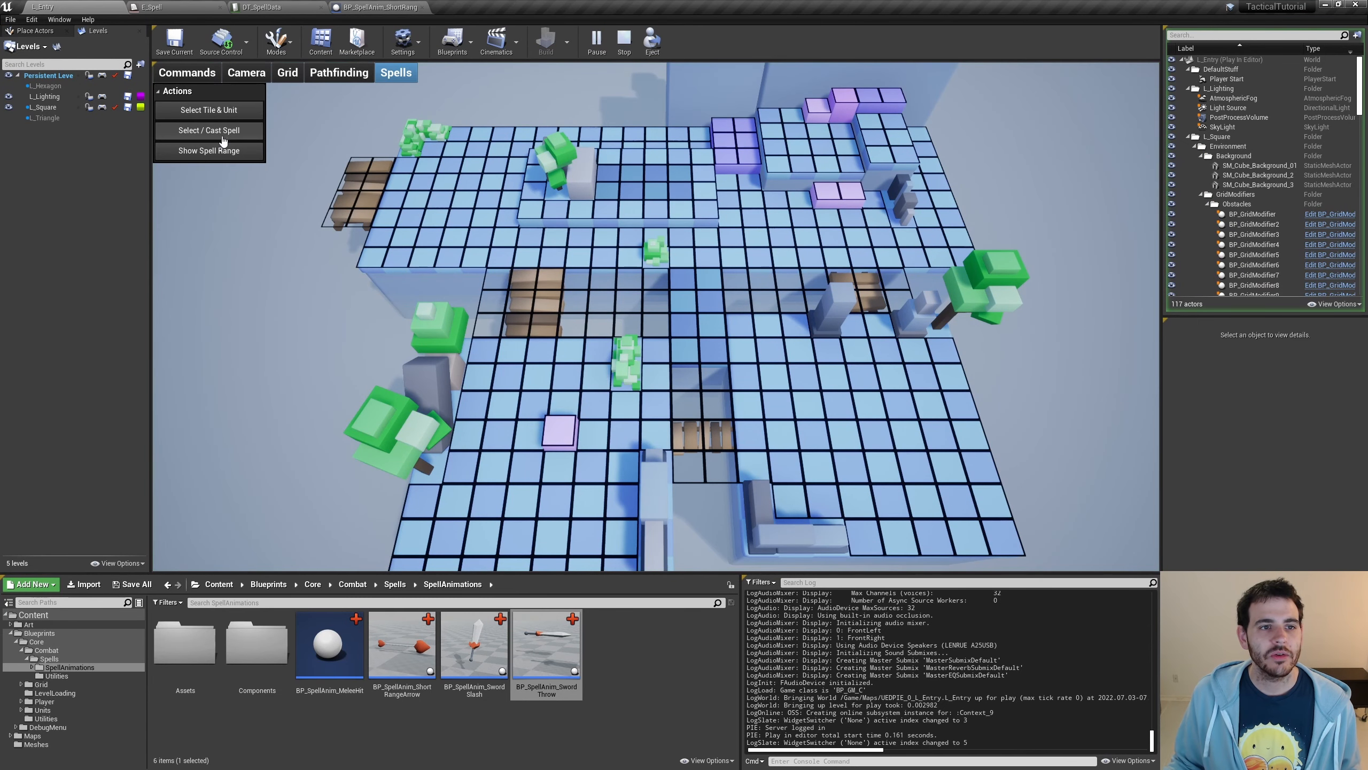
click(223, 131)
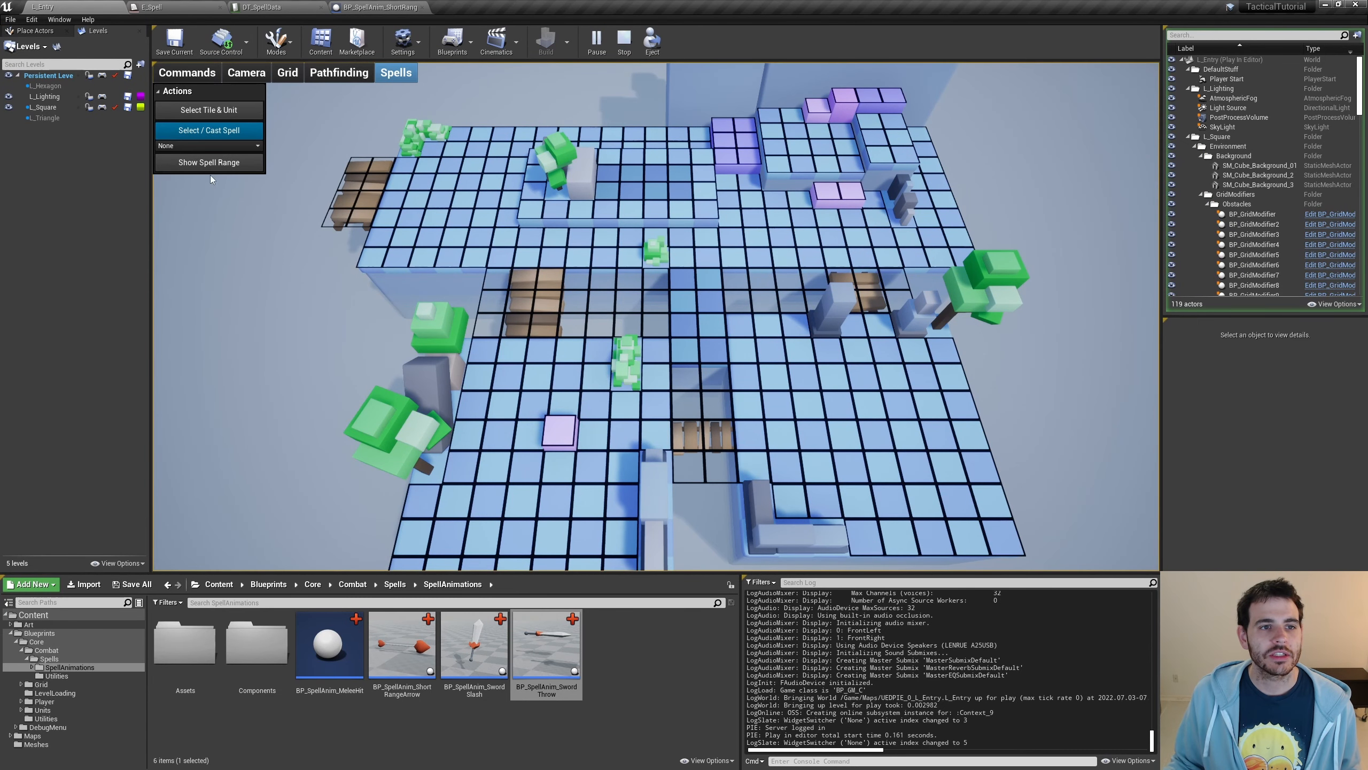
click(558, 238)
click(659, 239)
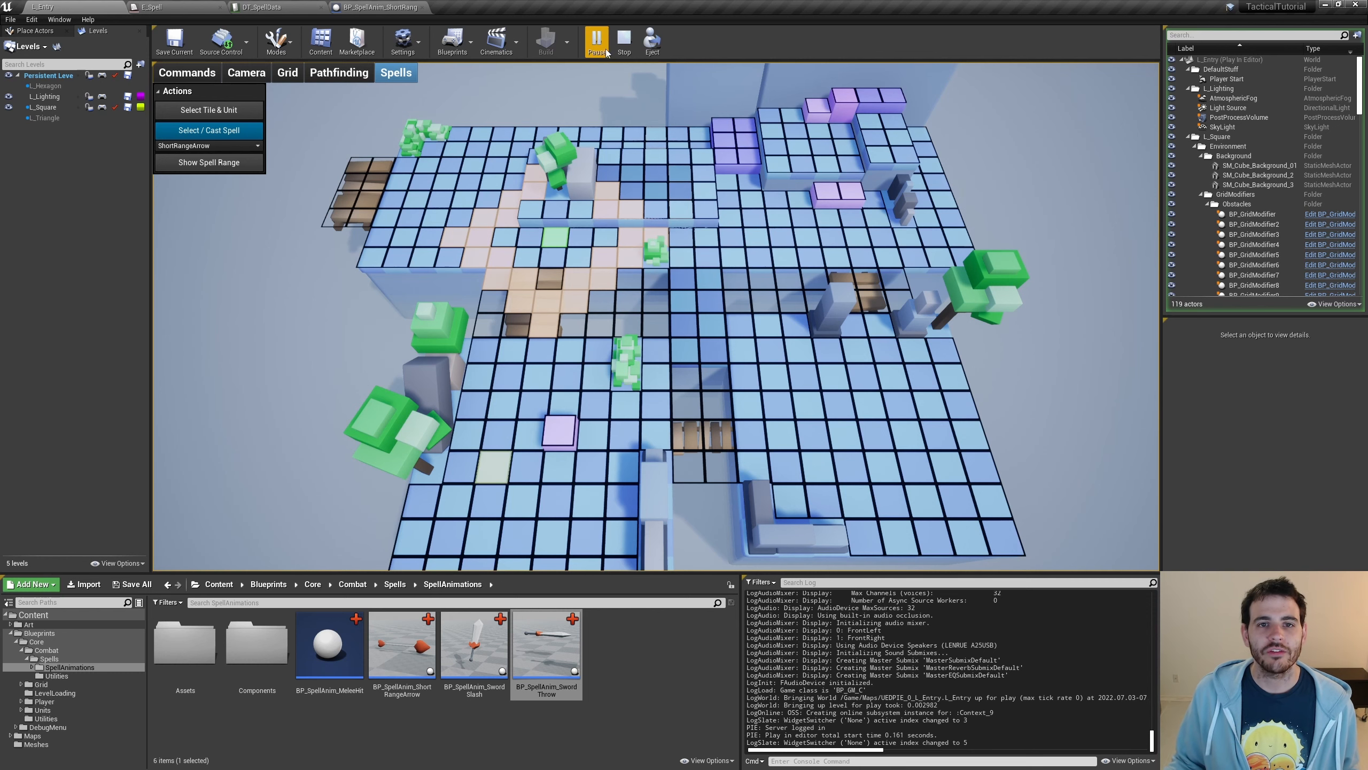
click(624, 41)
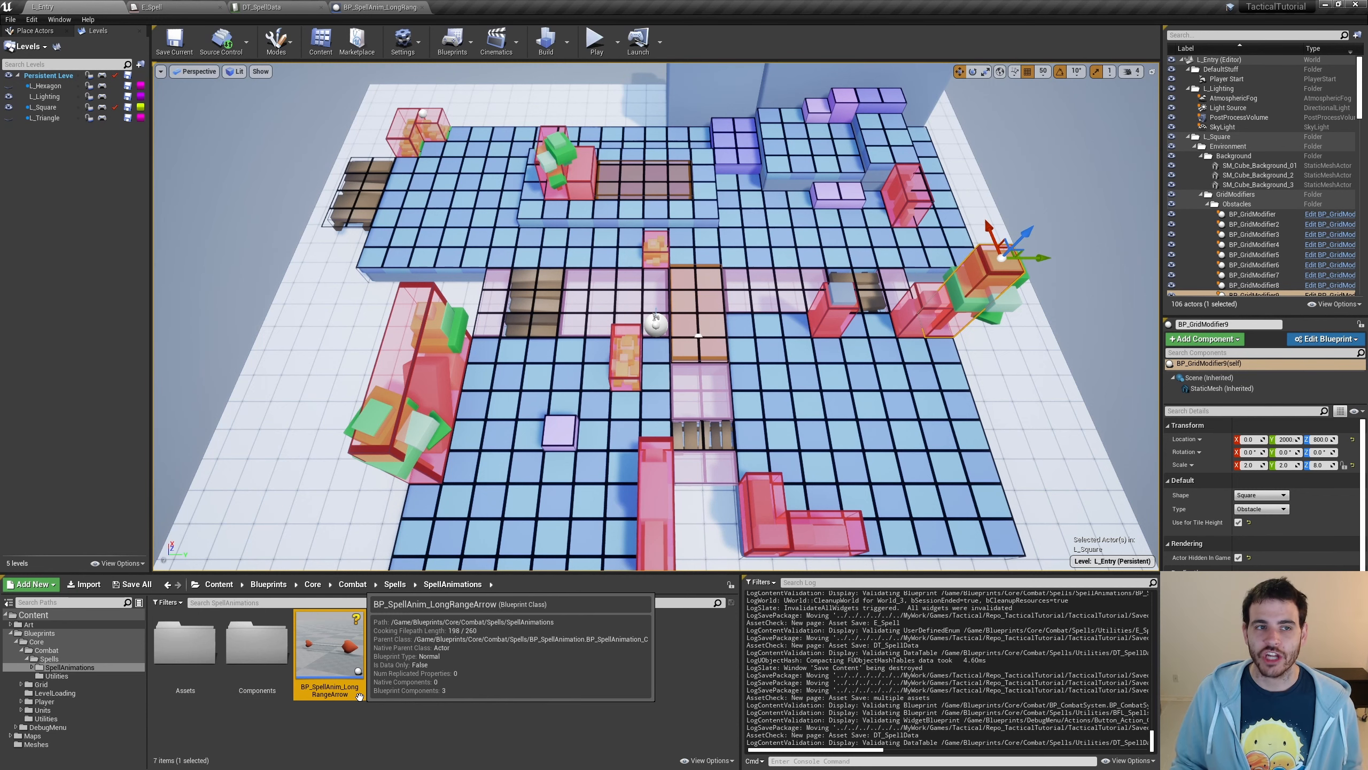
Review the LongRangeArrow enumerator in E_Spell and the Spell value assigned to the LongRangeArrow row in DT_SpellData.
click(178, 6)
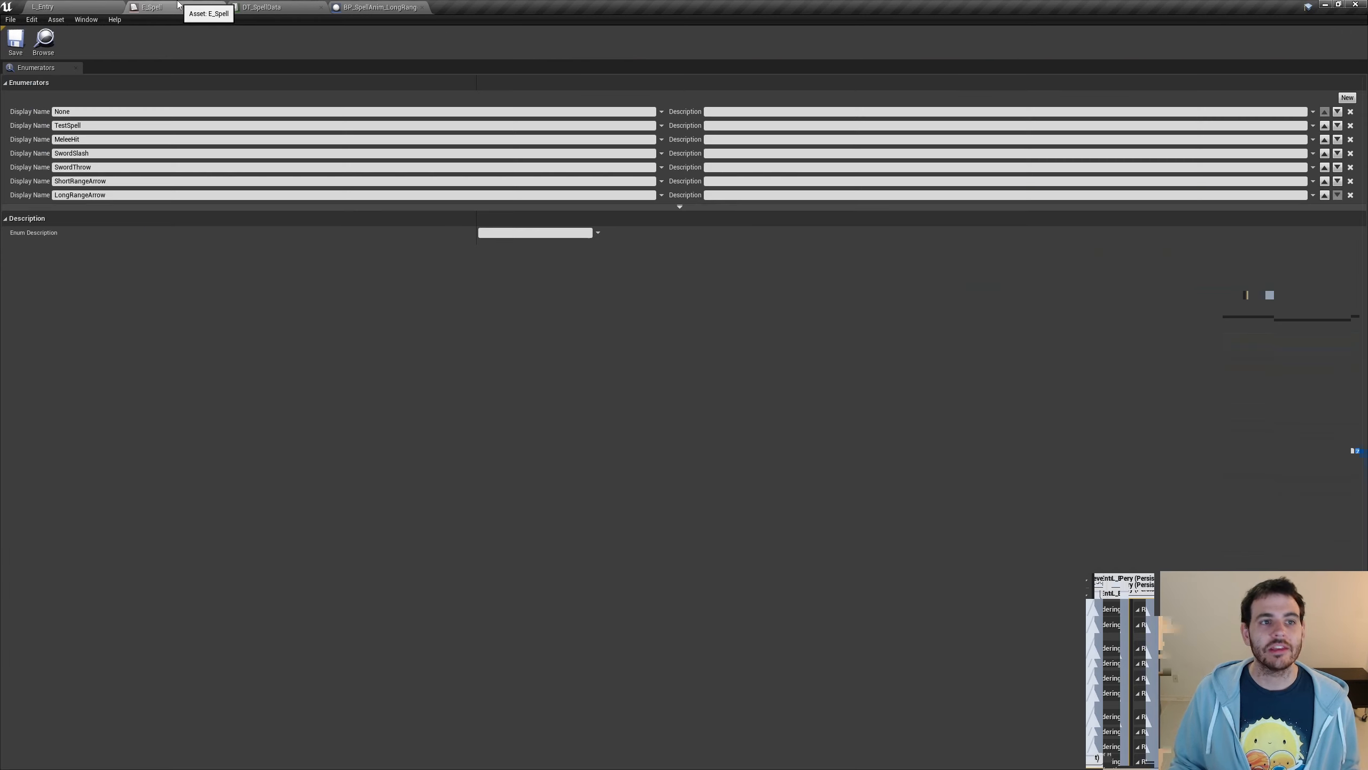
click(116, 195)
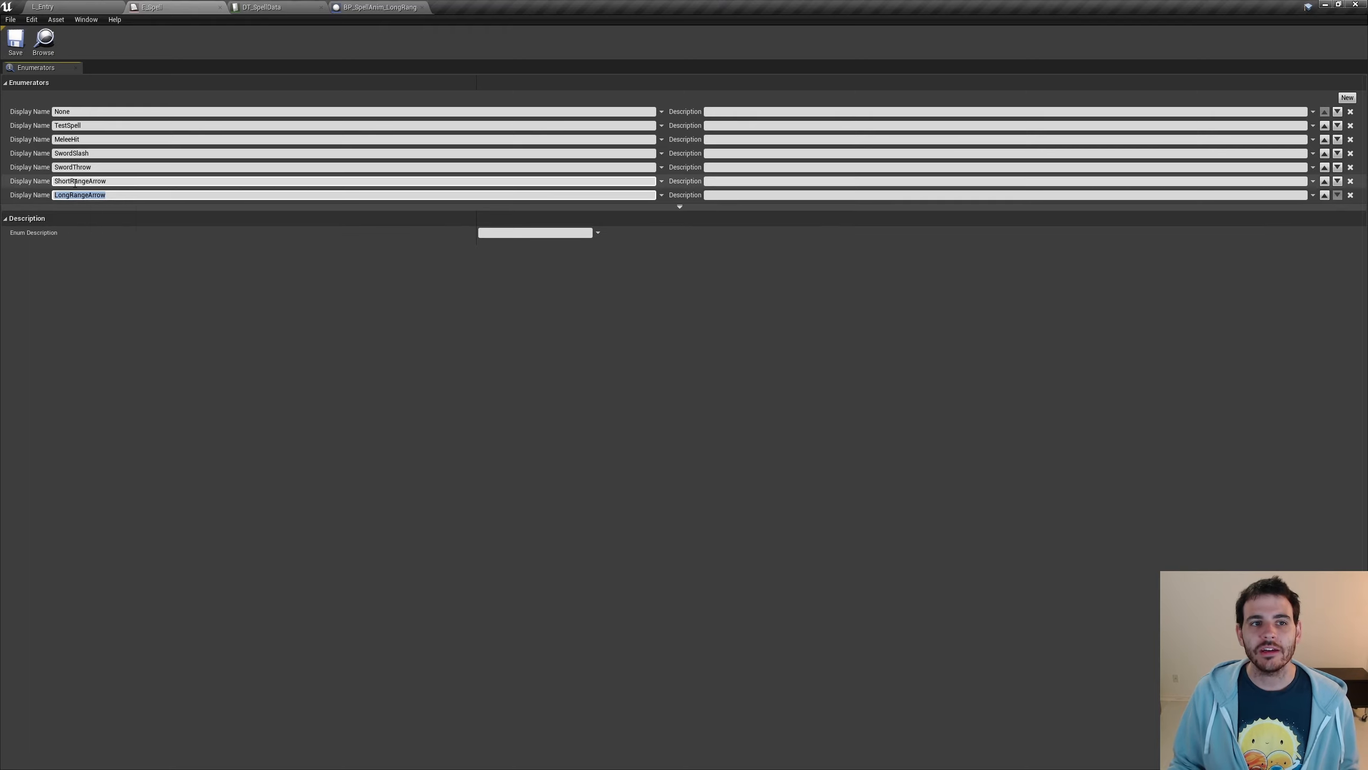
click(266, 7)
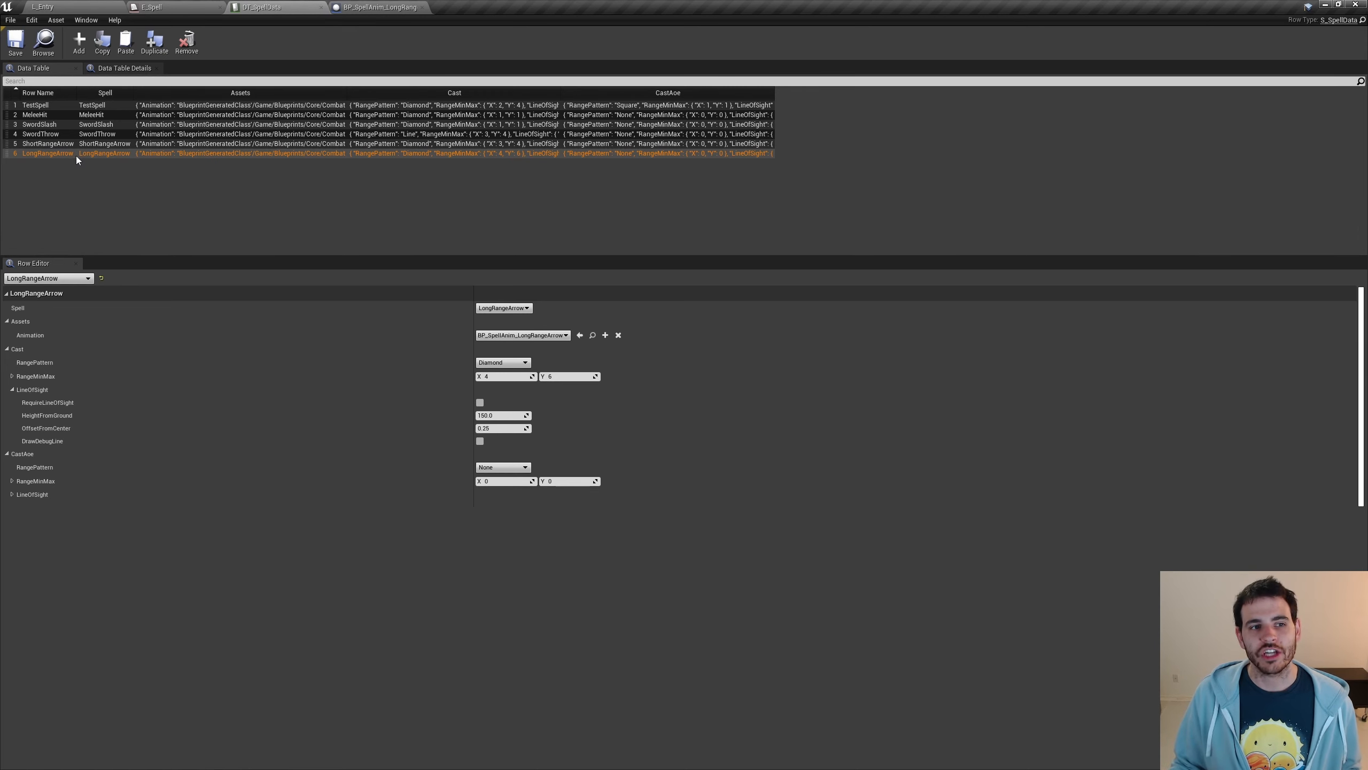
click(504, 308)
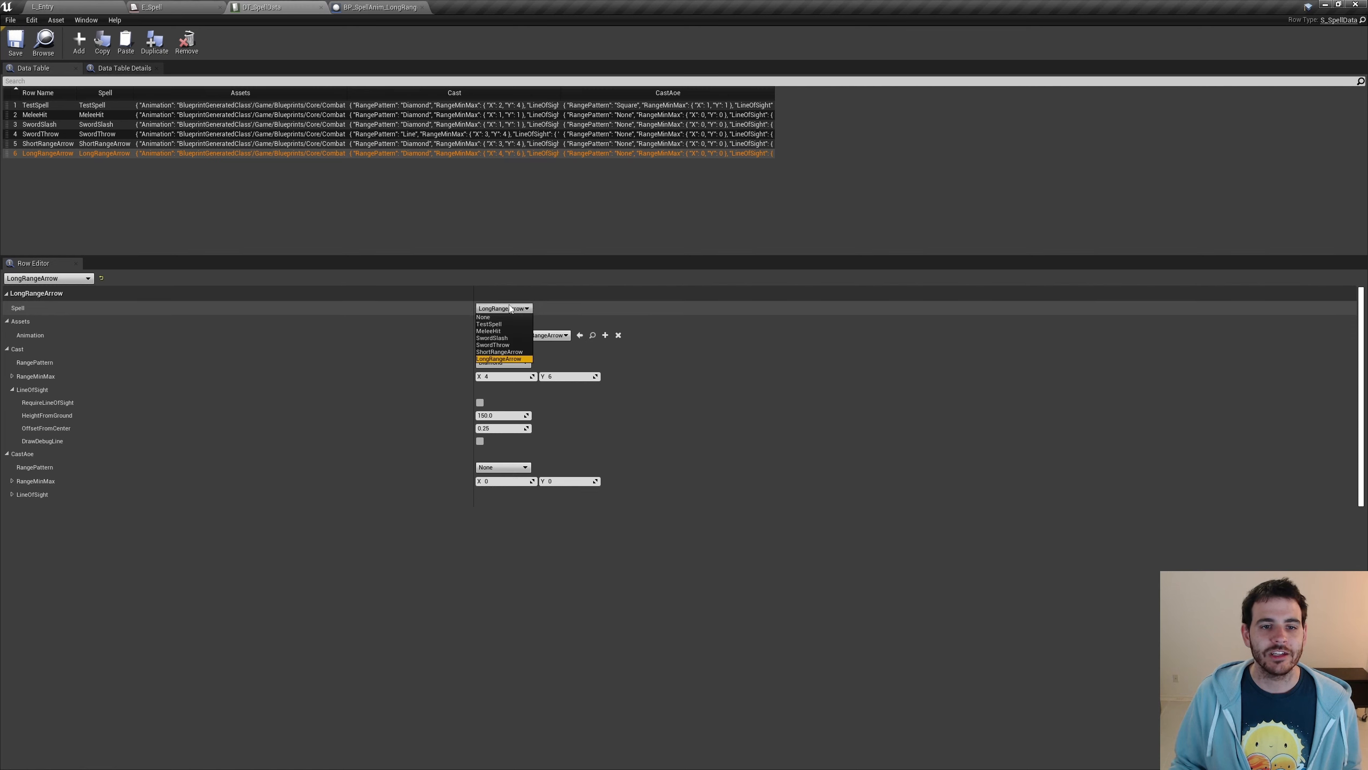
click(530, 310)
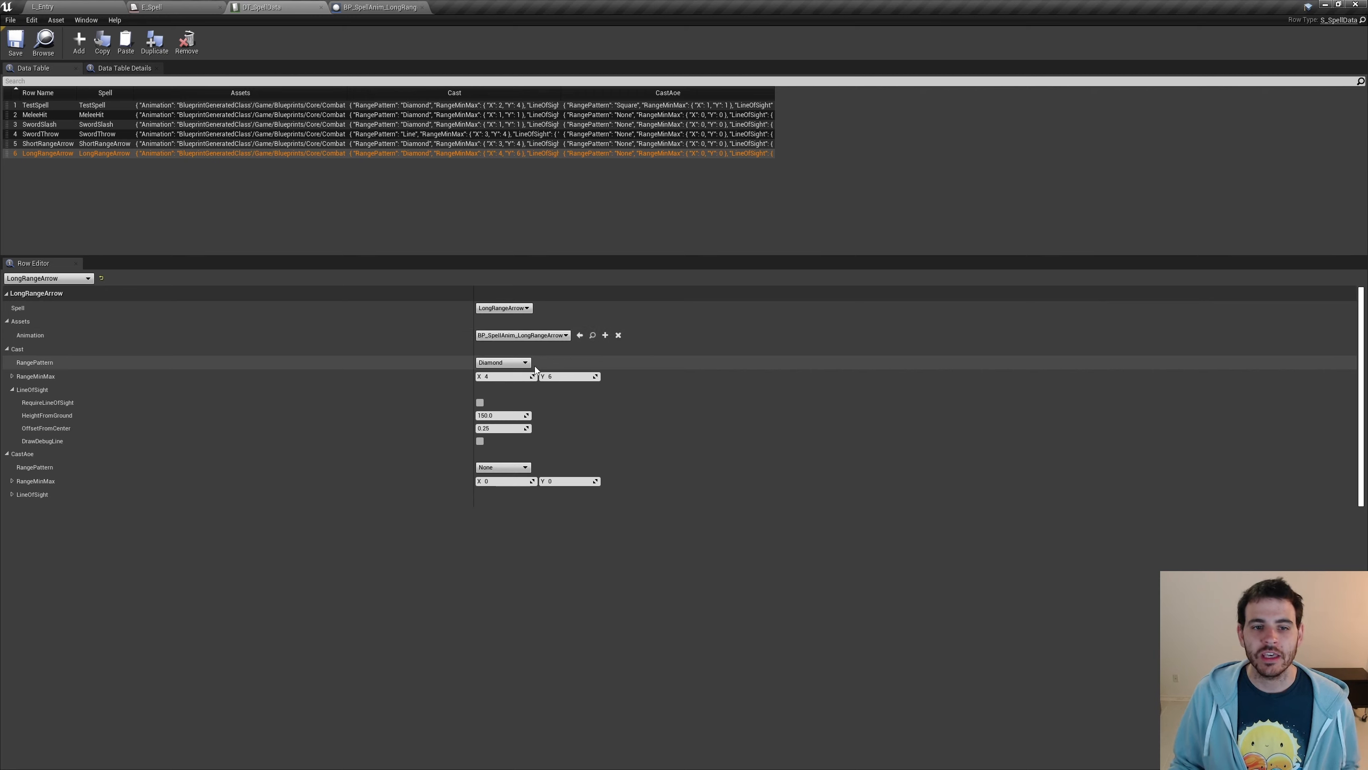
Review the LongRangeArrow row's cast RangeMinMax and line-of-sight settings, and save the data table.
click(507, 376)
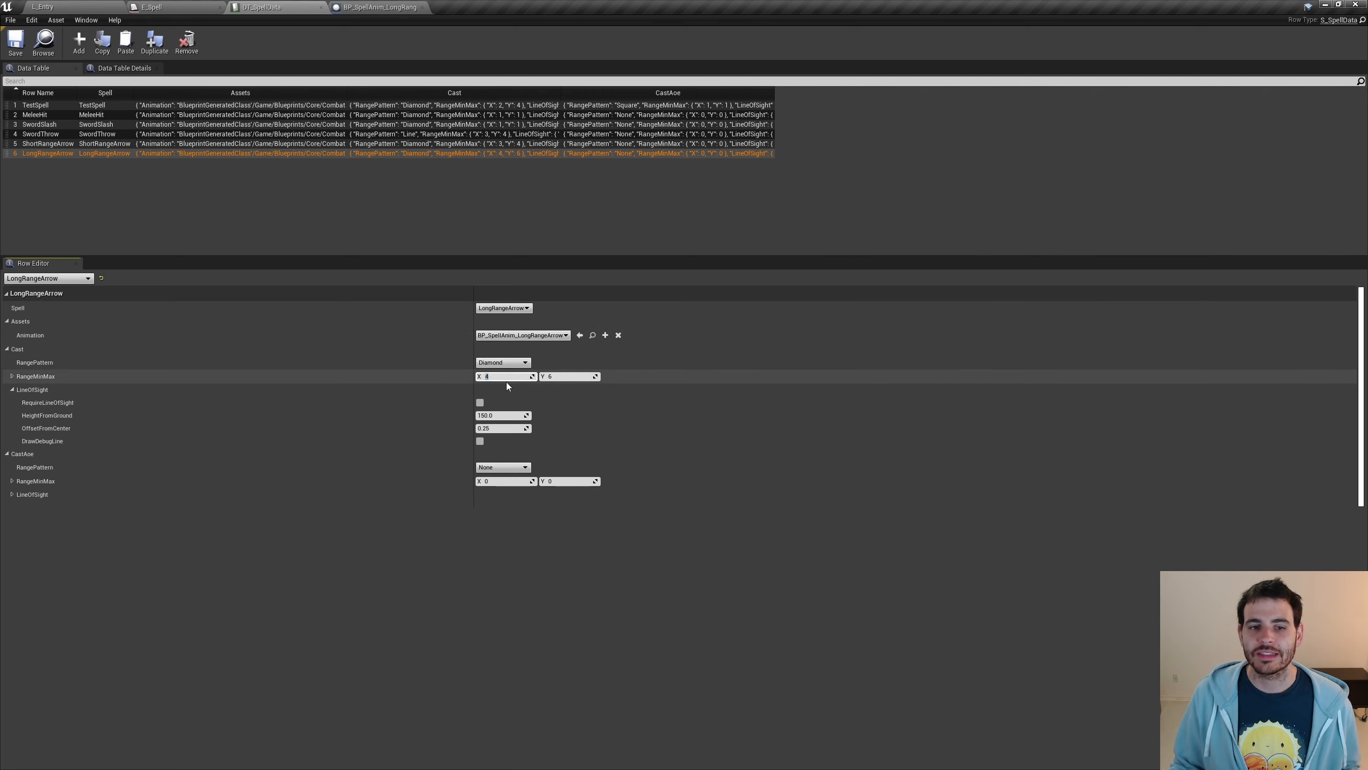
key(Tab)
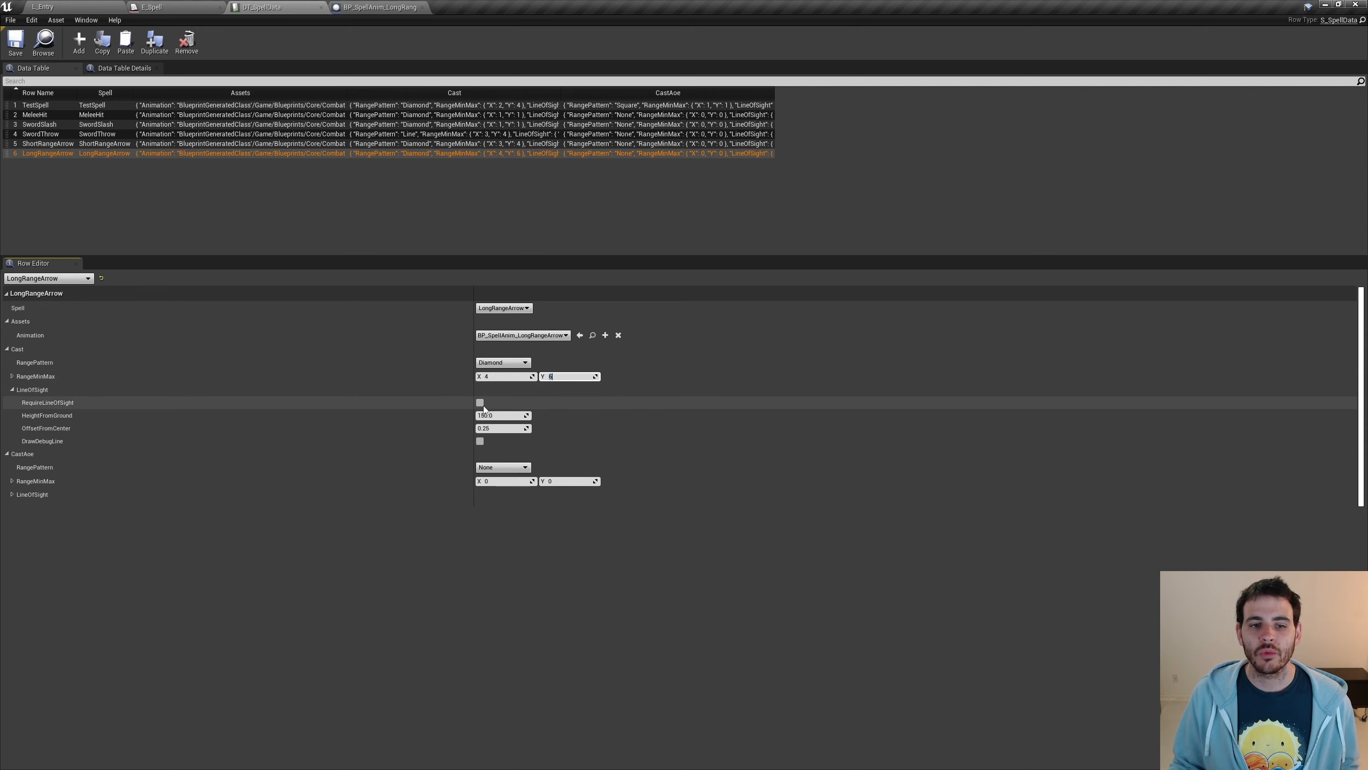
click(498, 404)
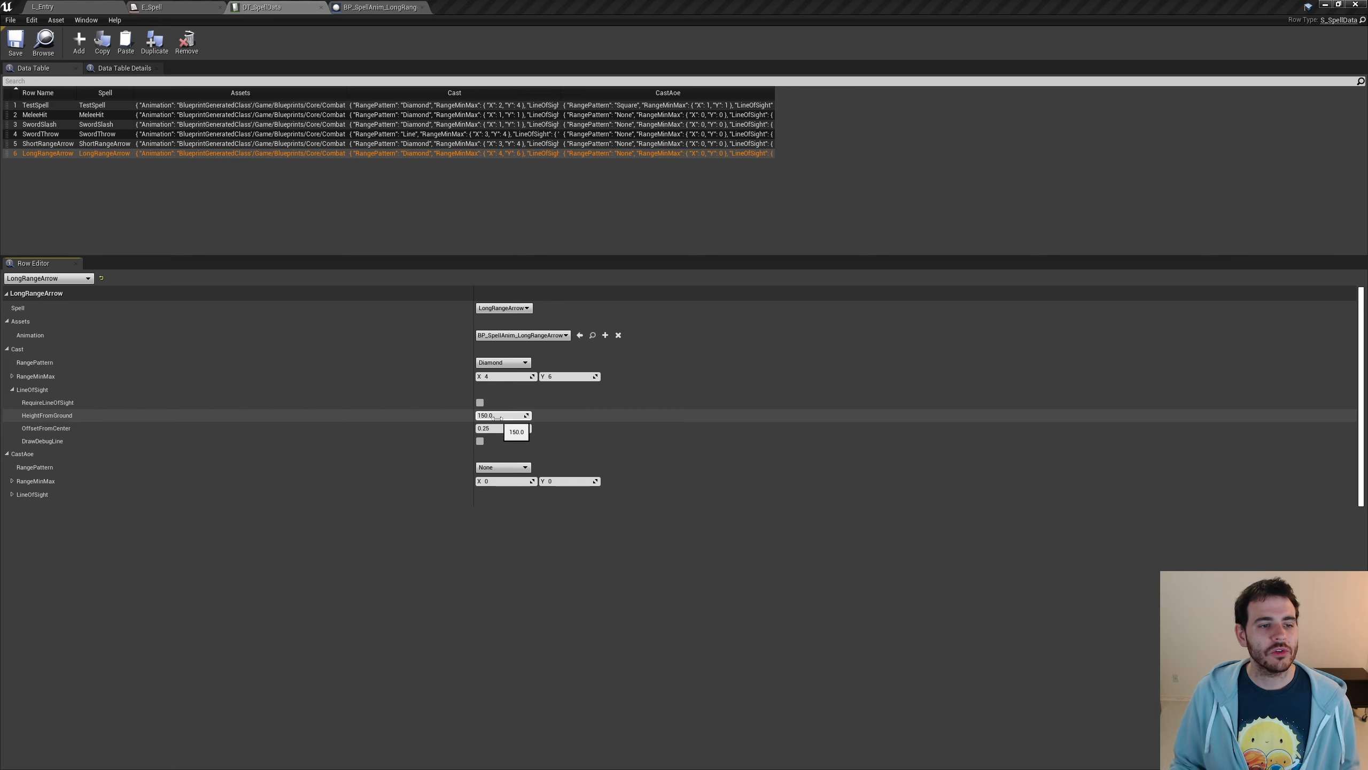
click(12, 48)
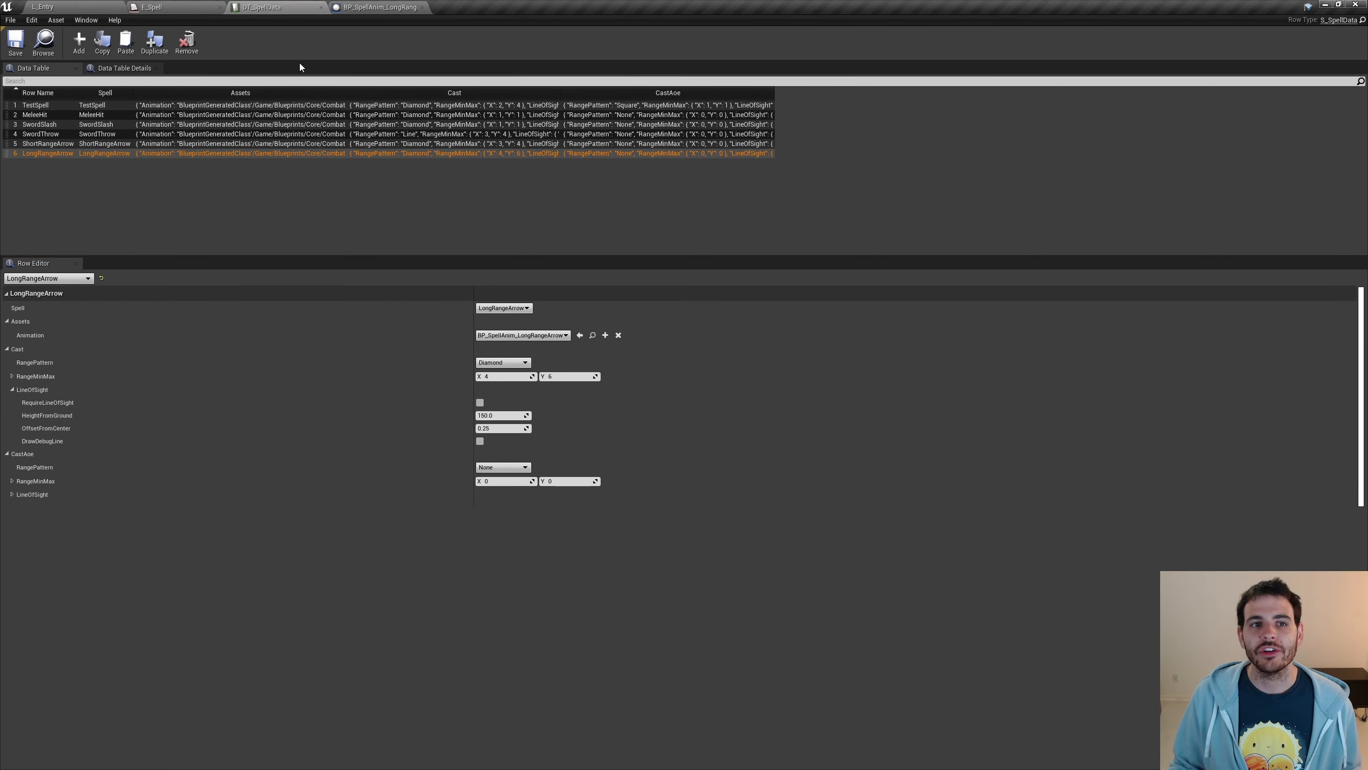
Inspect the Anim_RotationScale component in BP_SpellAnim_LongRangeArrow and the event graph nodes feeding SetActorLocationAndRotation.
click(380, 7)
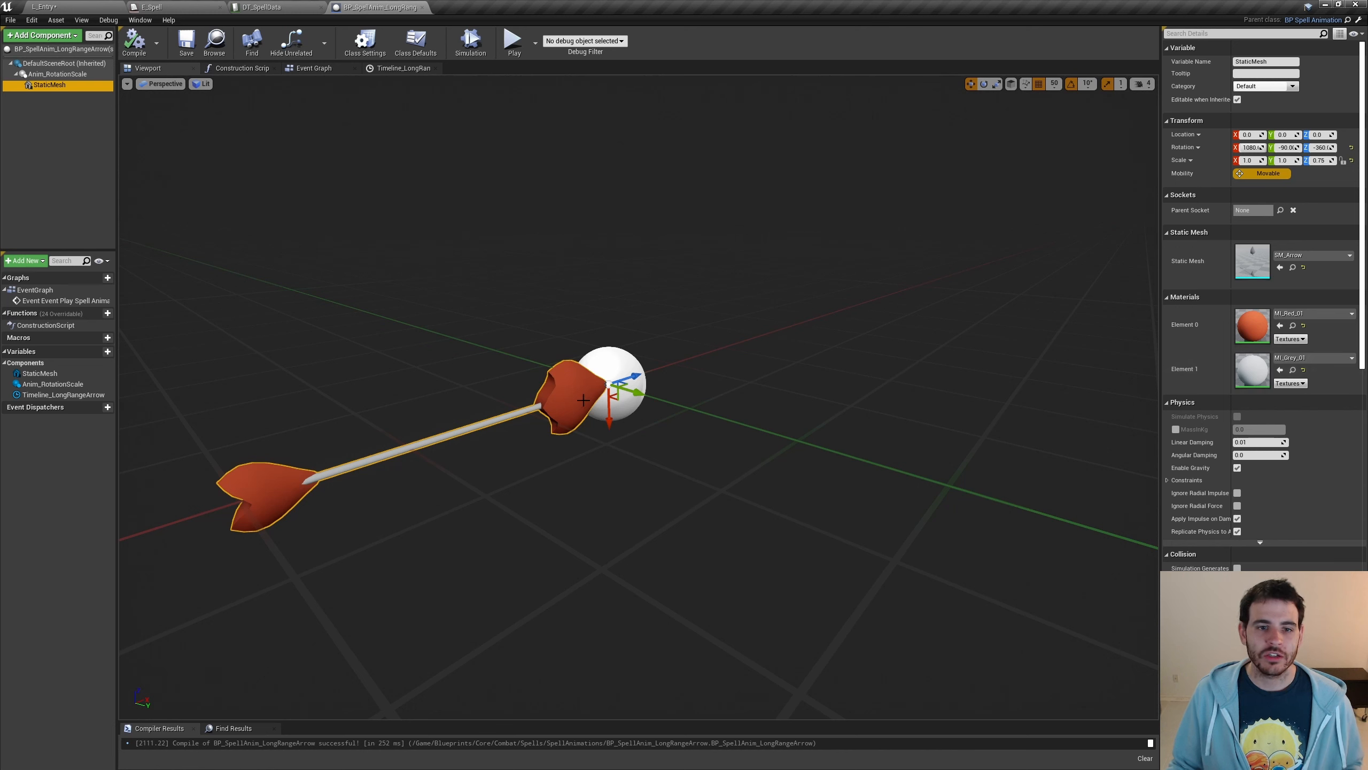
click(59, 73)
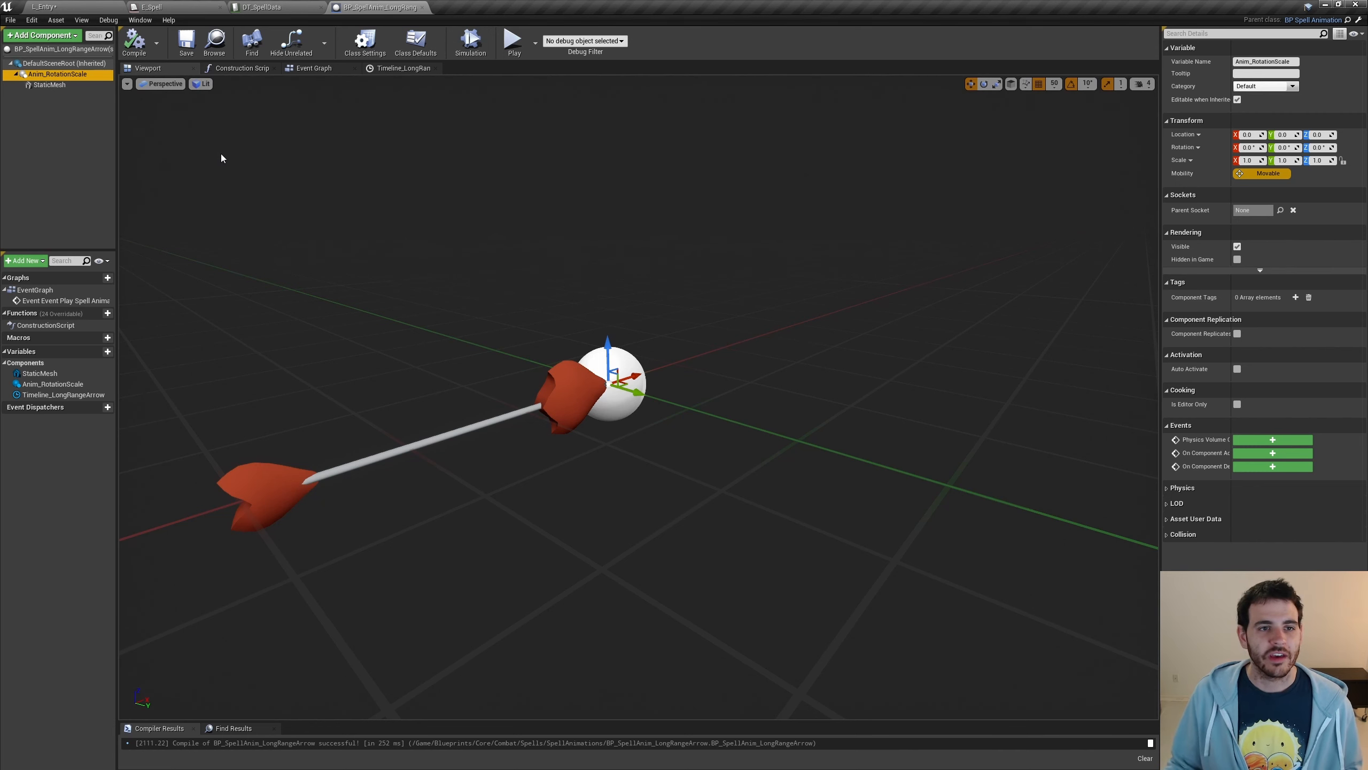
click(315, 68)
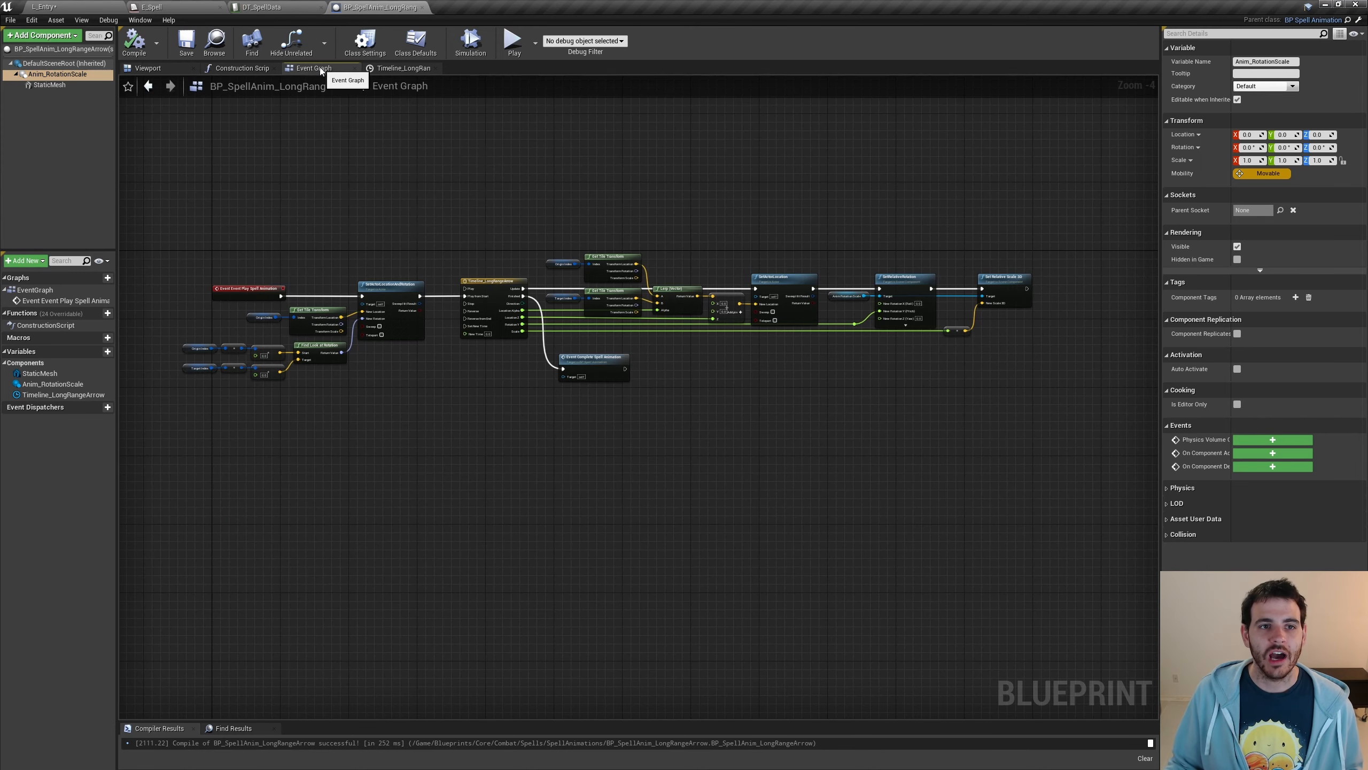
drag(299, 163, 1041, 458)
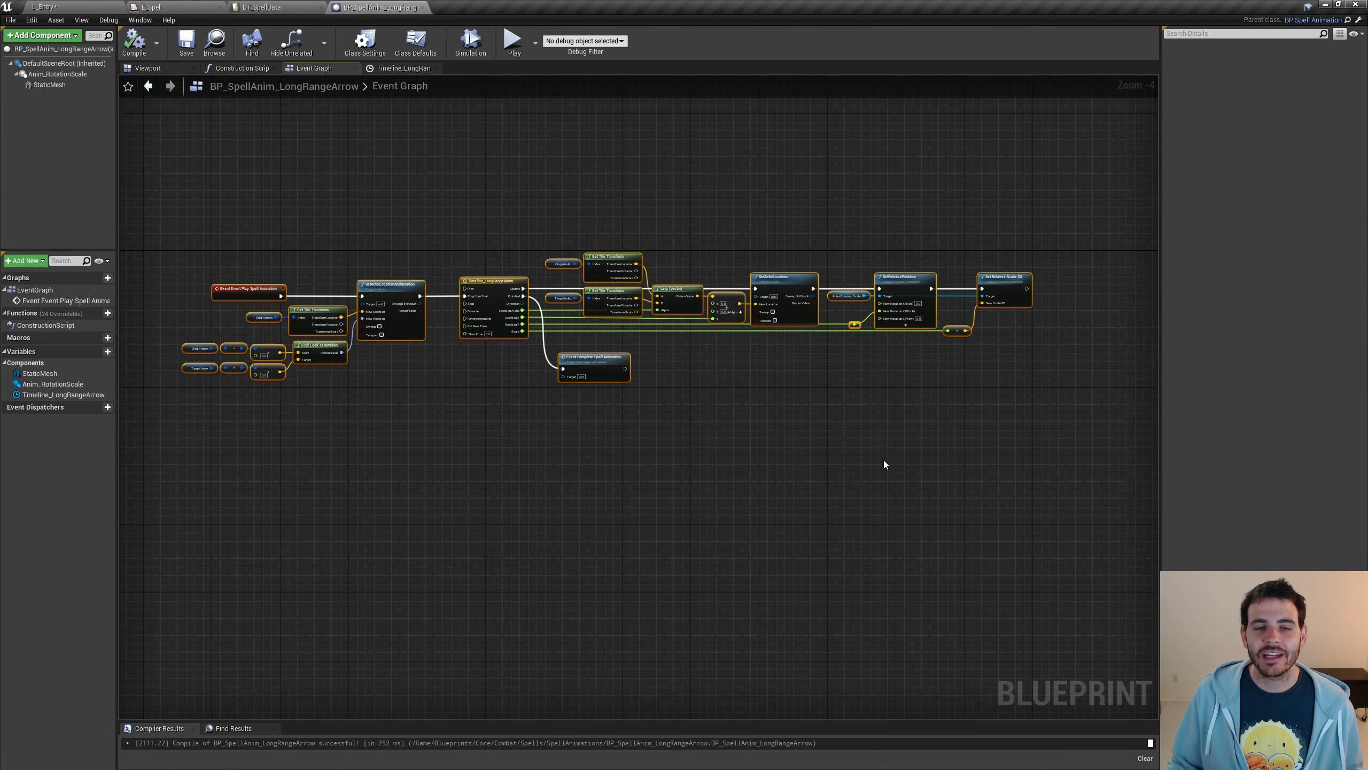
scroll(239, 312, up, 3)
drag(540, 525, 203, 310)
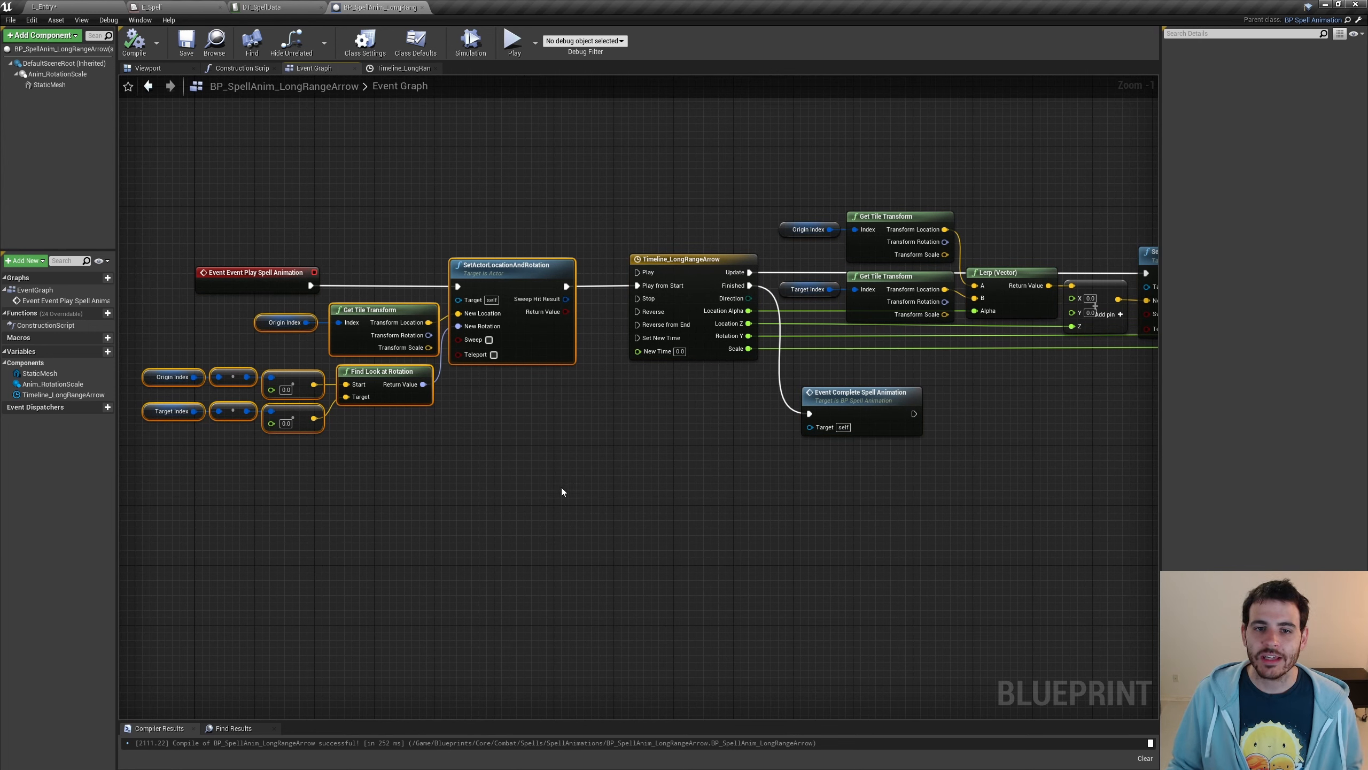
Examine the Timeline_LongRangeArrow node, its location, rotation and scale update chain, and the Event Complete Spell Animation call.
click(671, 290)
right_drag(1040, 413, 680, 430)
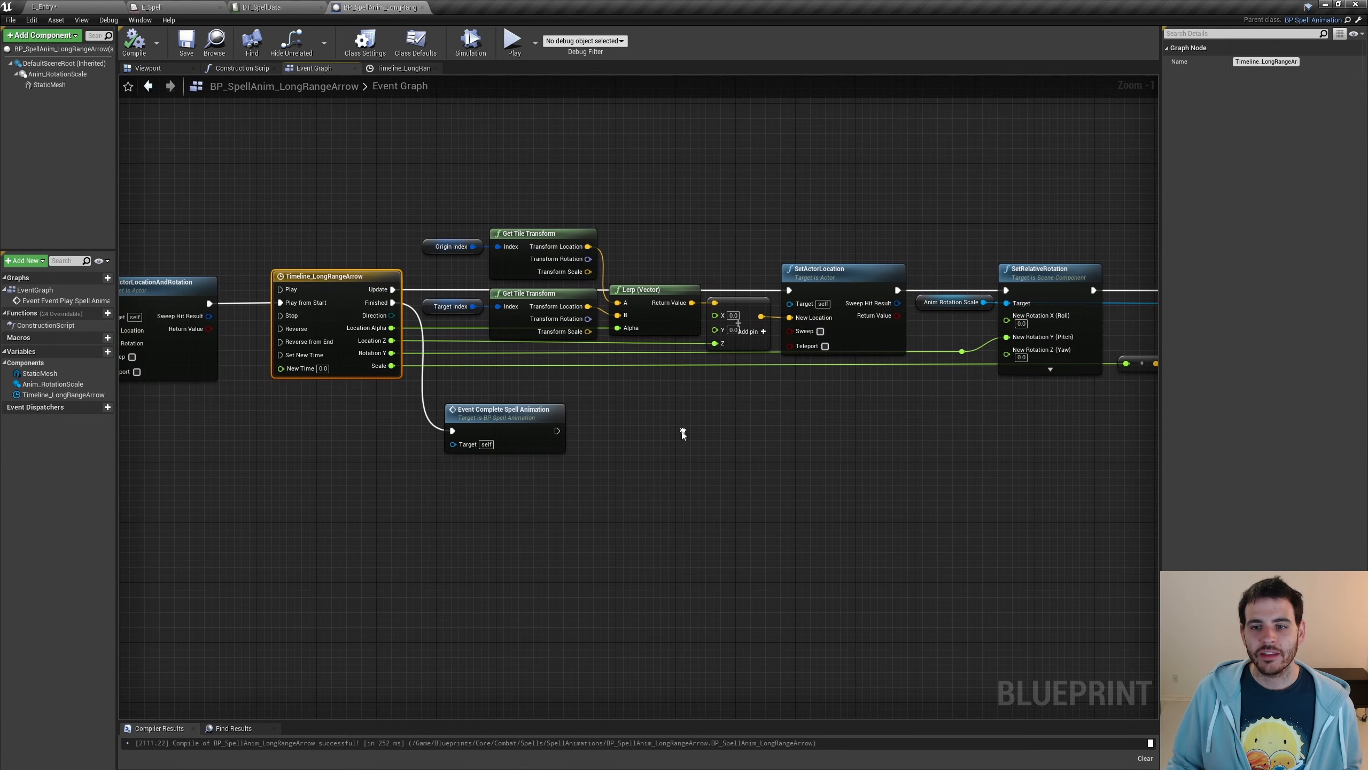
drag(397, 175, 1039, 298)
right_drag(1039, 297, 824, 297)
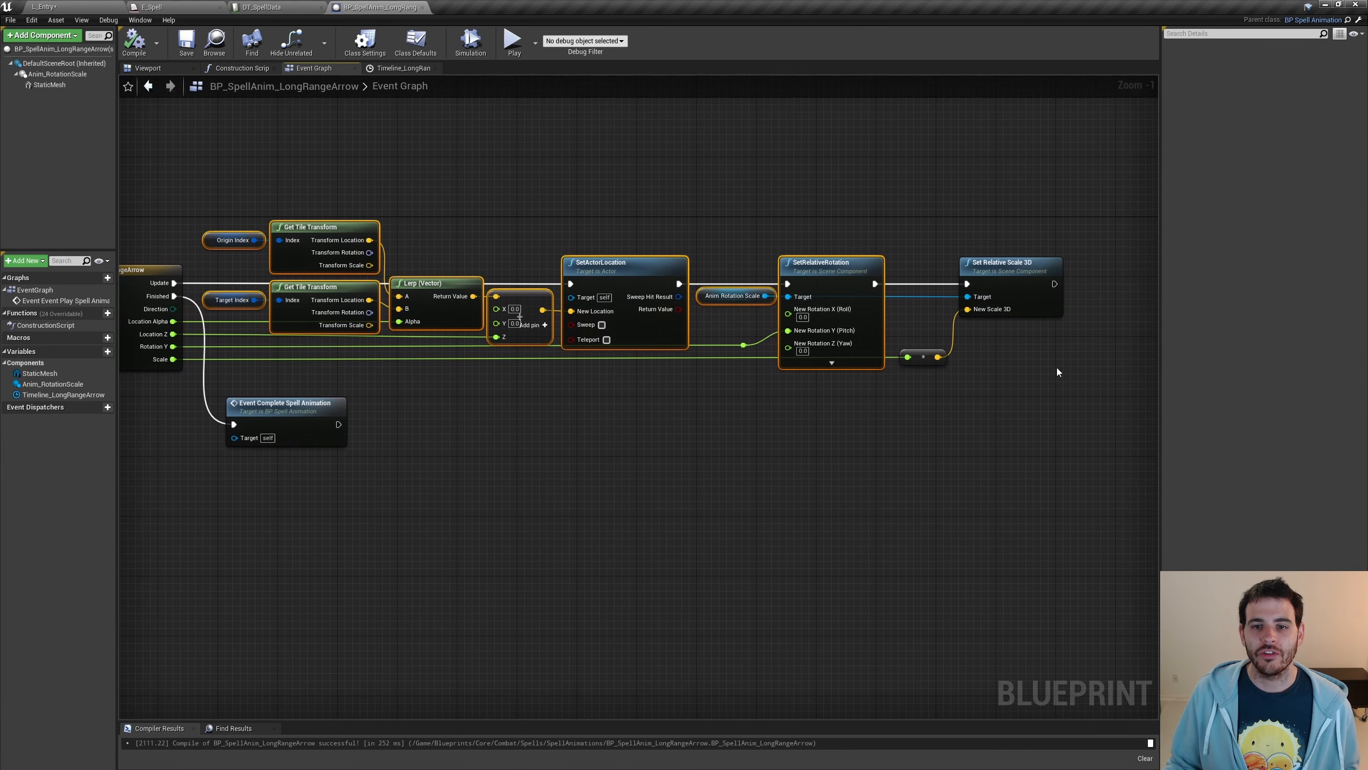
drag(1056, 373, 313, 195)
right_drag(275, 189, 420, 200)
drag(415, 403, 662, 505)
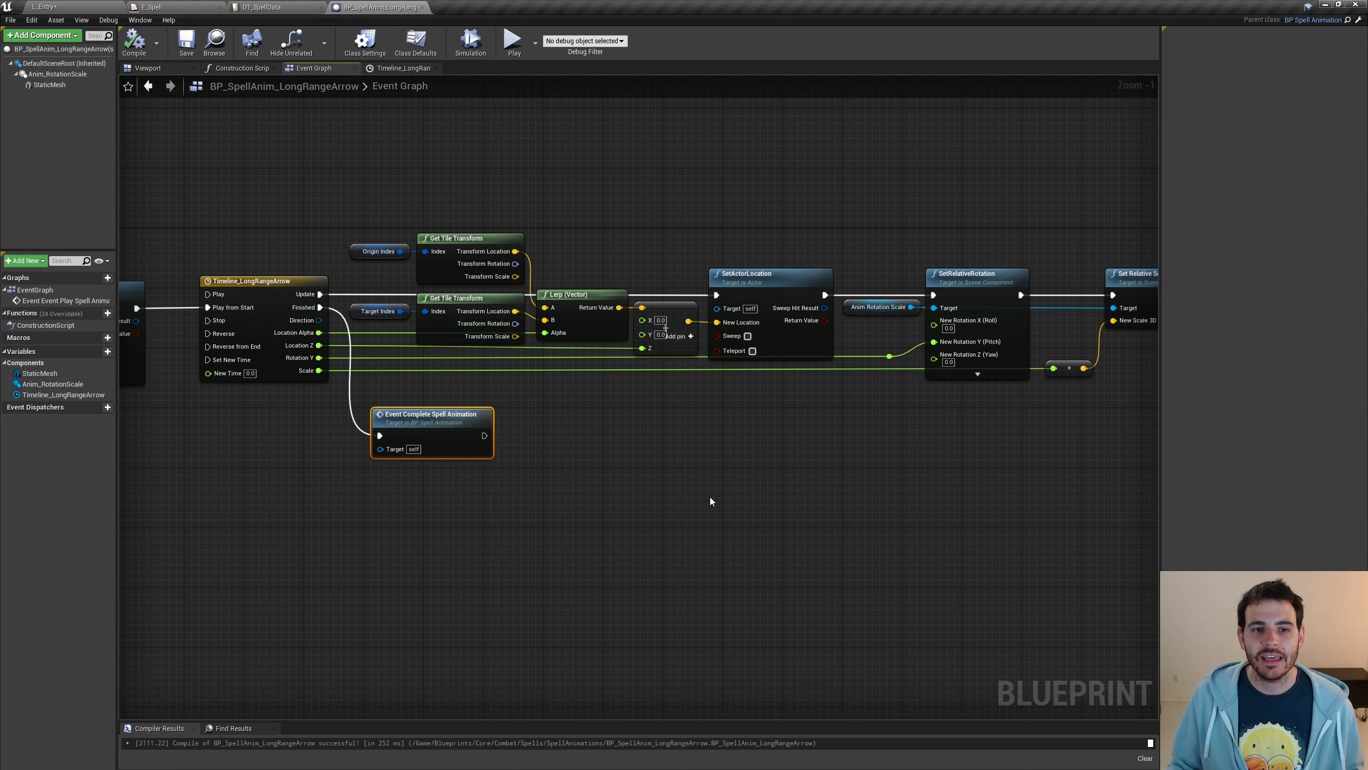
drag(420, 212, 1042, 437)
click(740, 409)
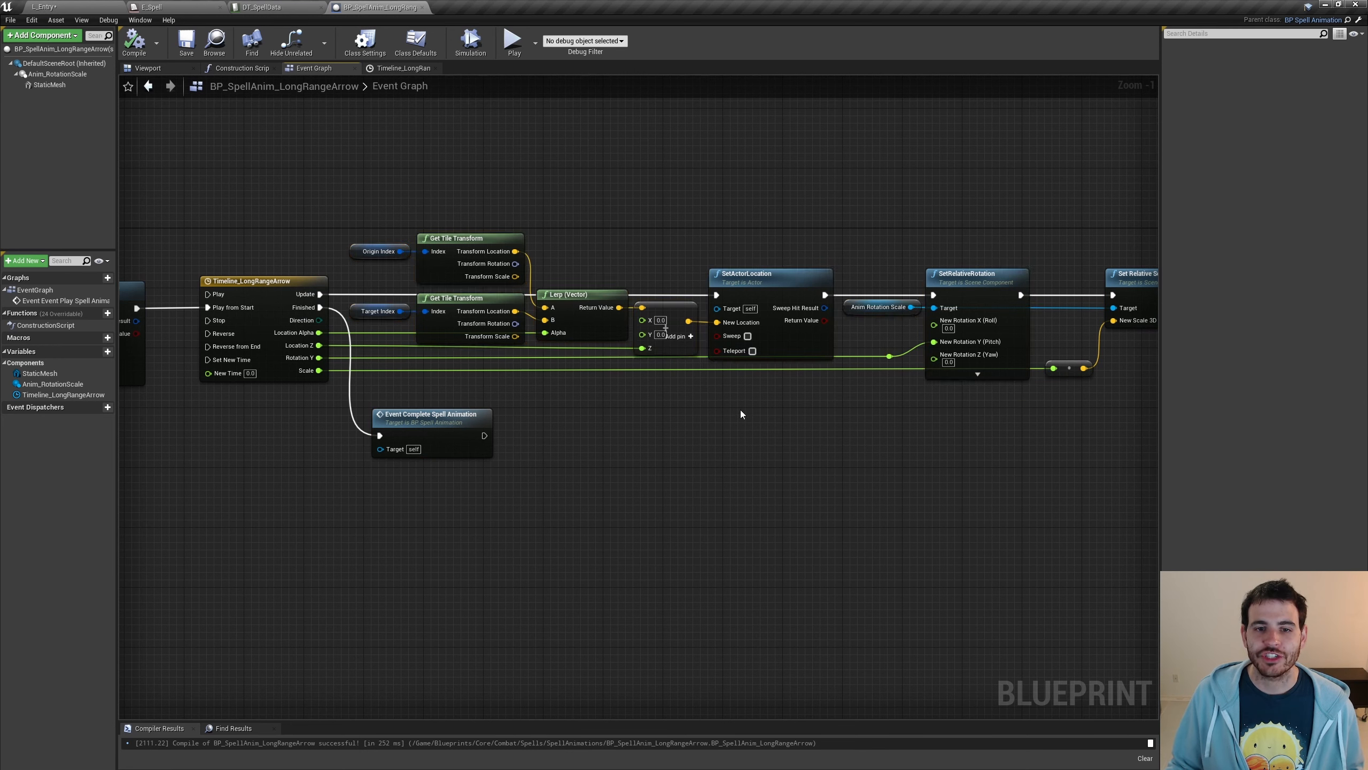
click(264, 345)
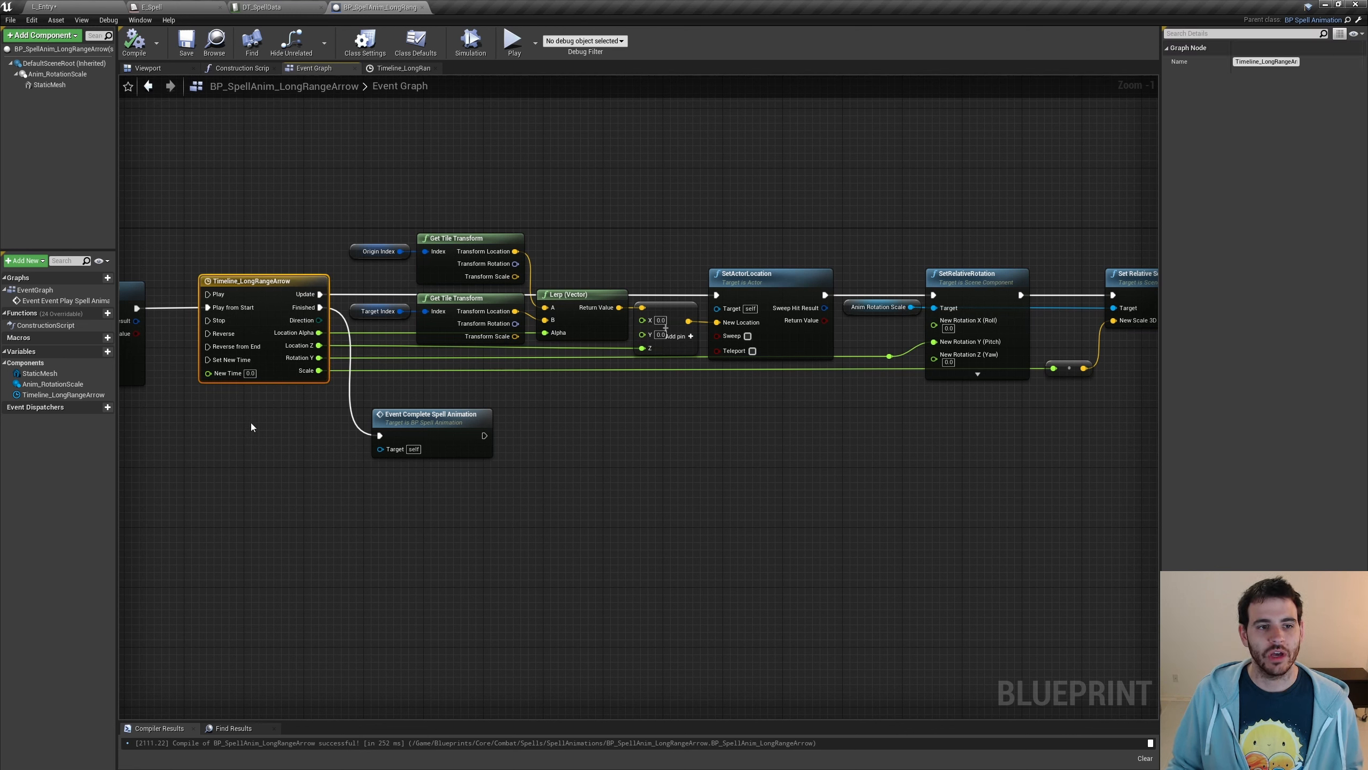
drag(274, 437, 315, 318)
drag(188, 241, 319, 373)
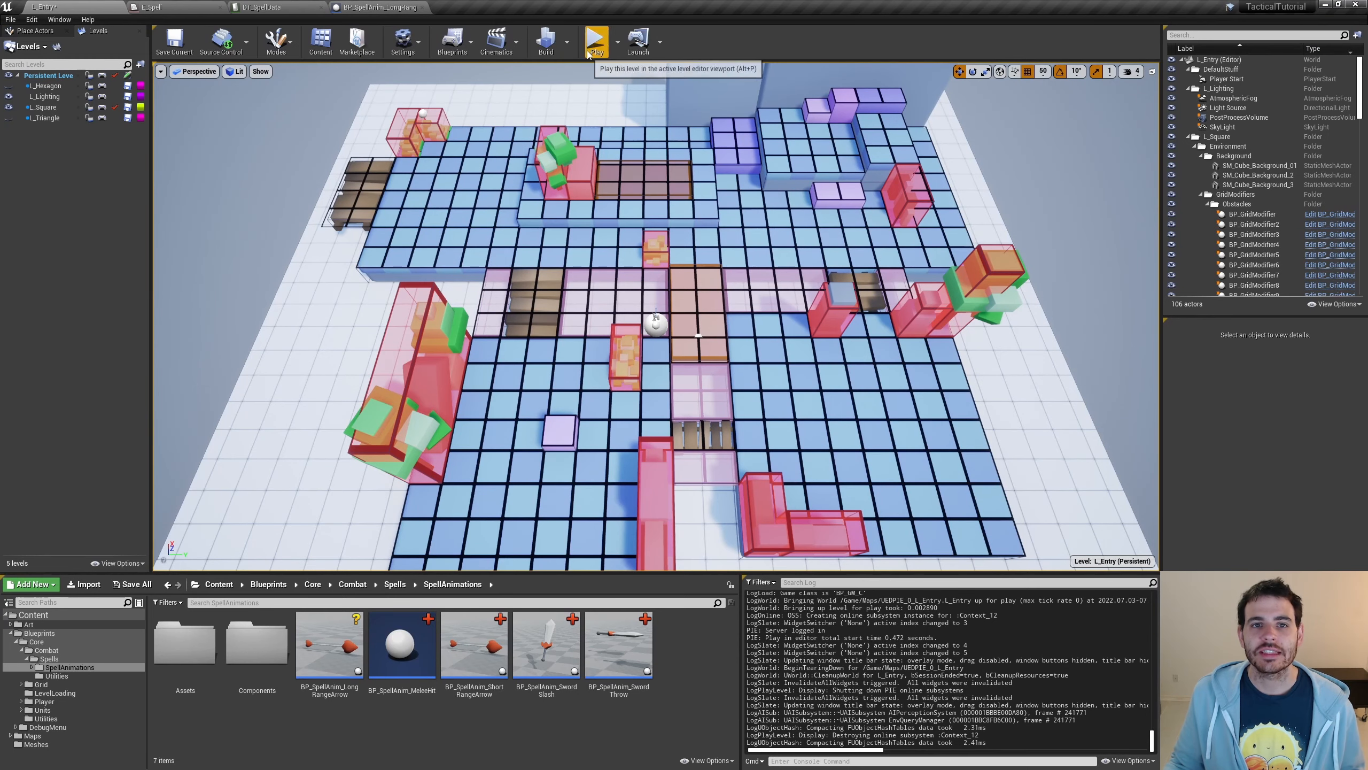
Play the L_Entry level and activate the Select / Cast Spell action with the LongRangeArrow spell.
click(596, 42)
click(396, 72)
click(209, 131)
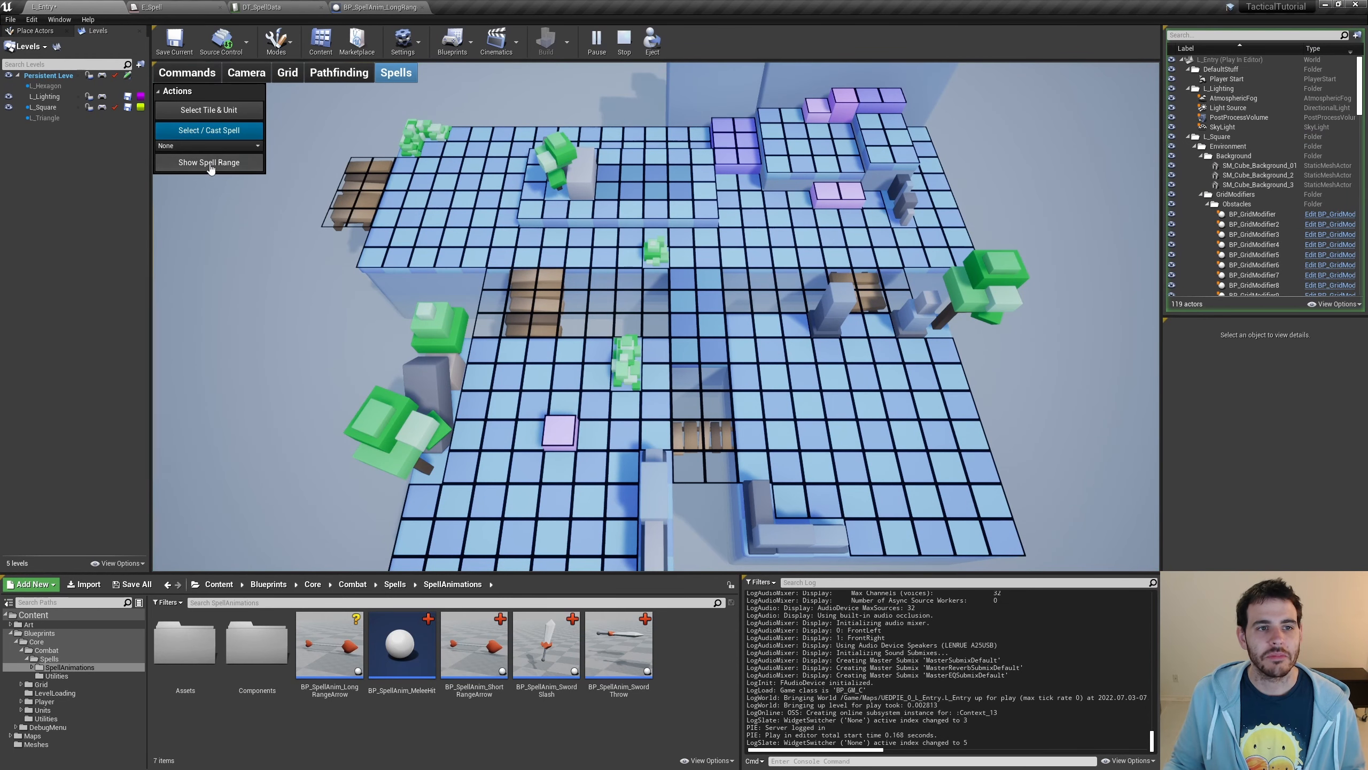
click(209, 145)
click(194, 157)
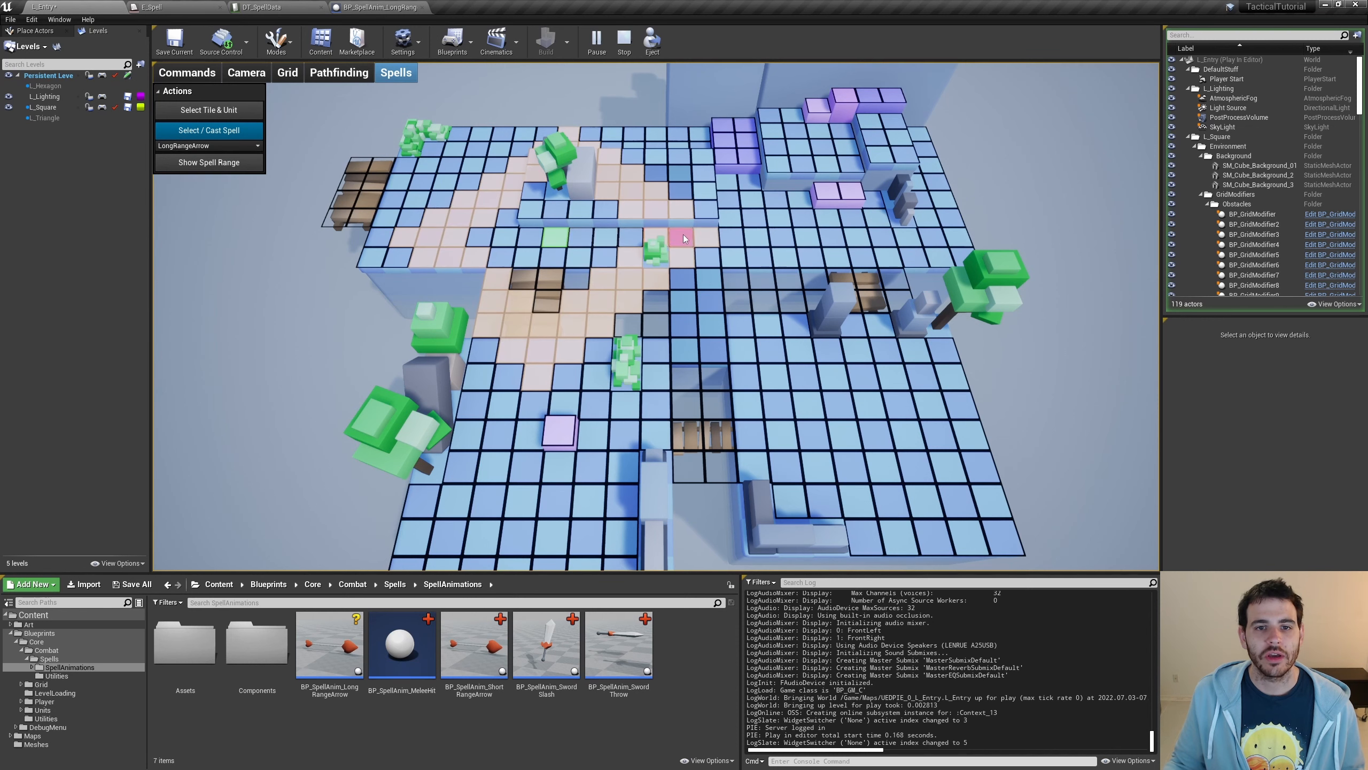
Test casting LongRangeArrow repeatedly at a tile within its highlighted range beside the green bush, and stop the session.
click(702, 239)
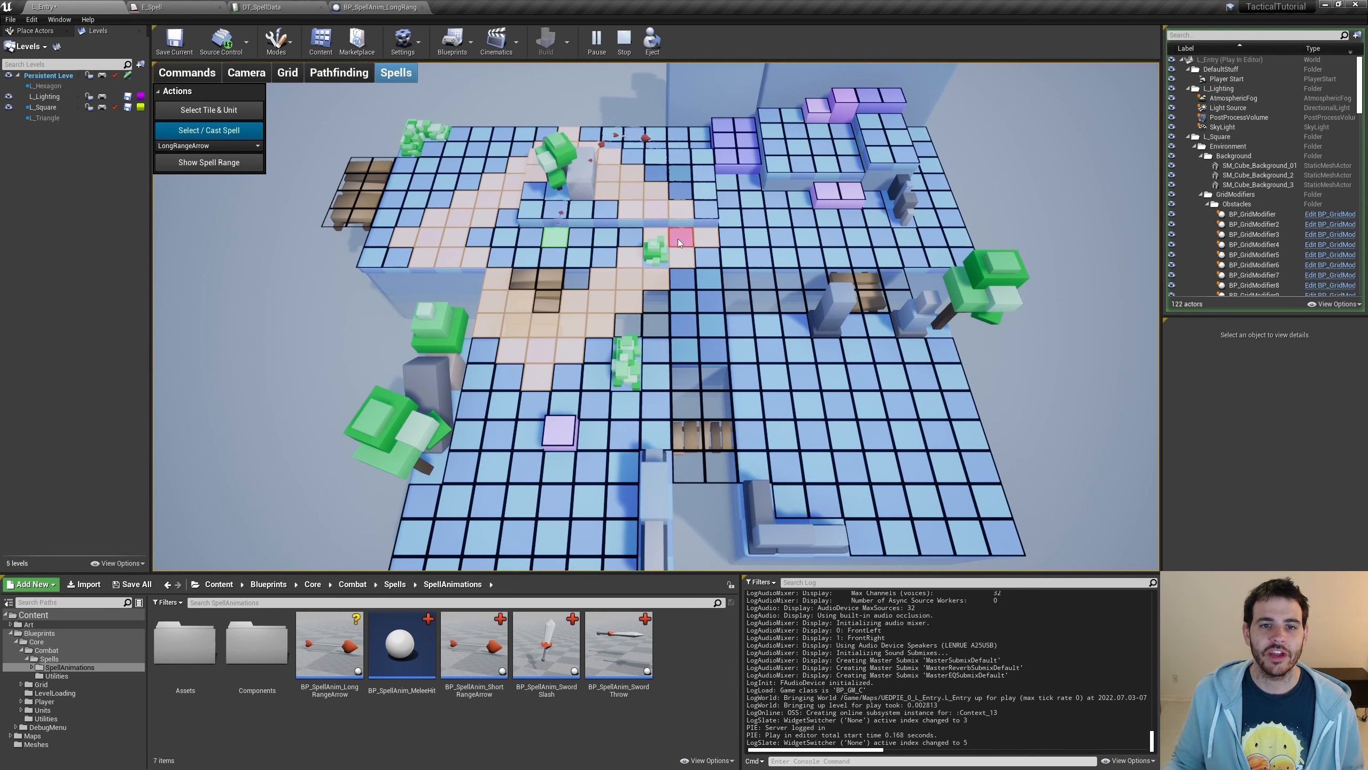
mouse_move(678, 243)
mouse_down()
mouse_move(608, 181)
mouse_move(657, 239)
mouse_move(550, 302)
mouse_move(584, 158)
mouse_move(656, 280)
mouse_move(666, 181)
mouse_move(655, 240)
mouse_move(687, 245)
mouse_up()
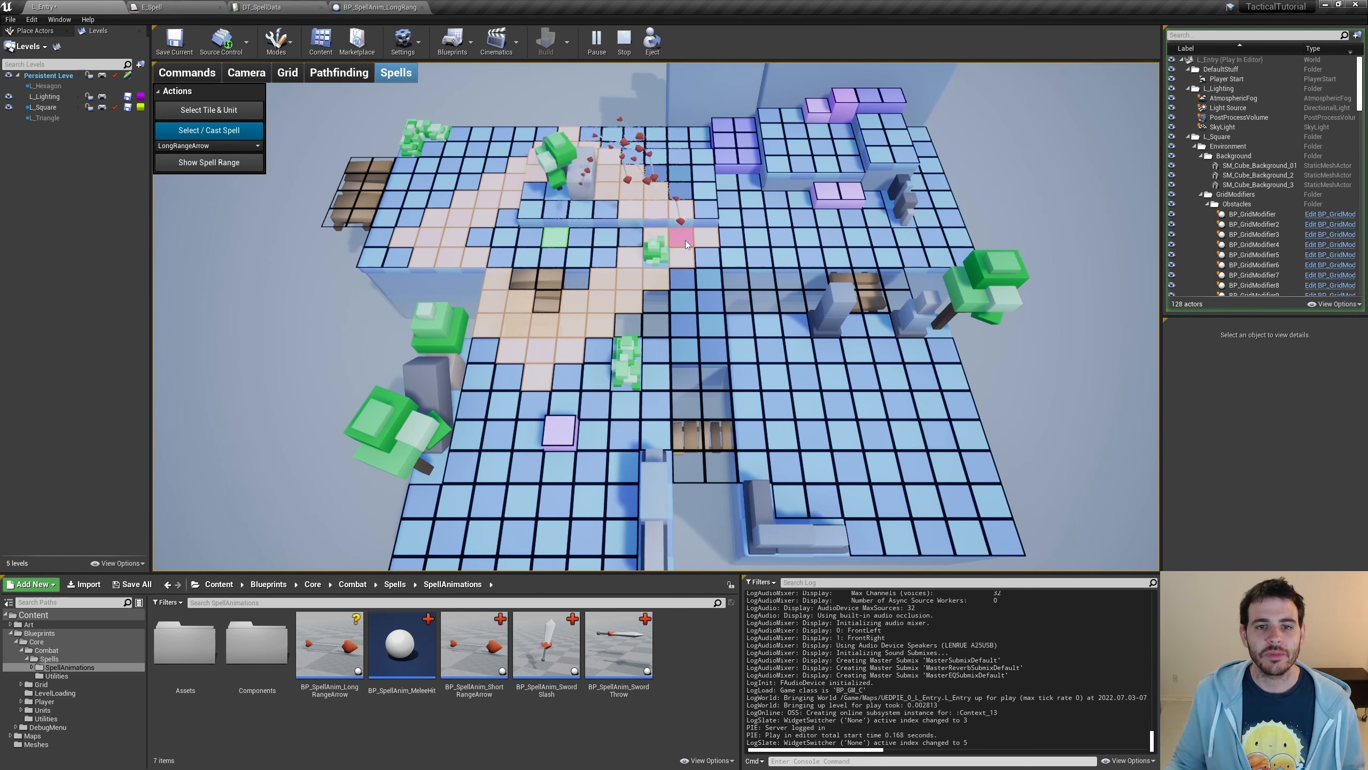
click(695, 242)
click(687, 243)
click(688, 244)
click(688, 244)
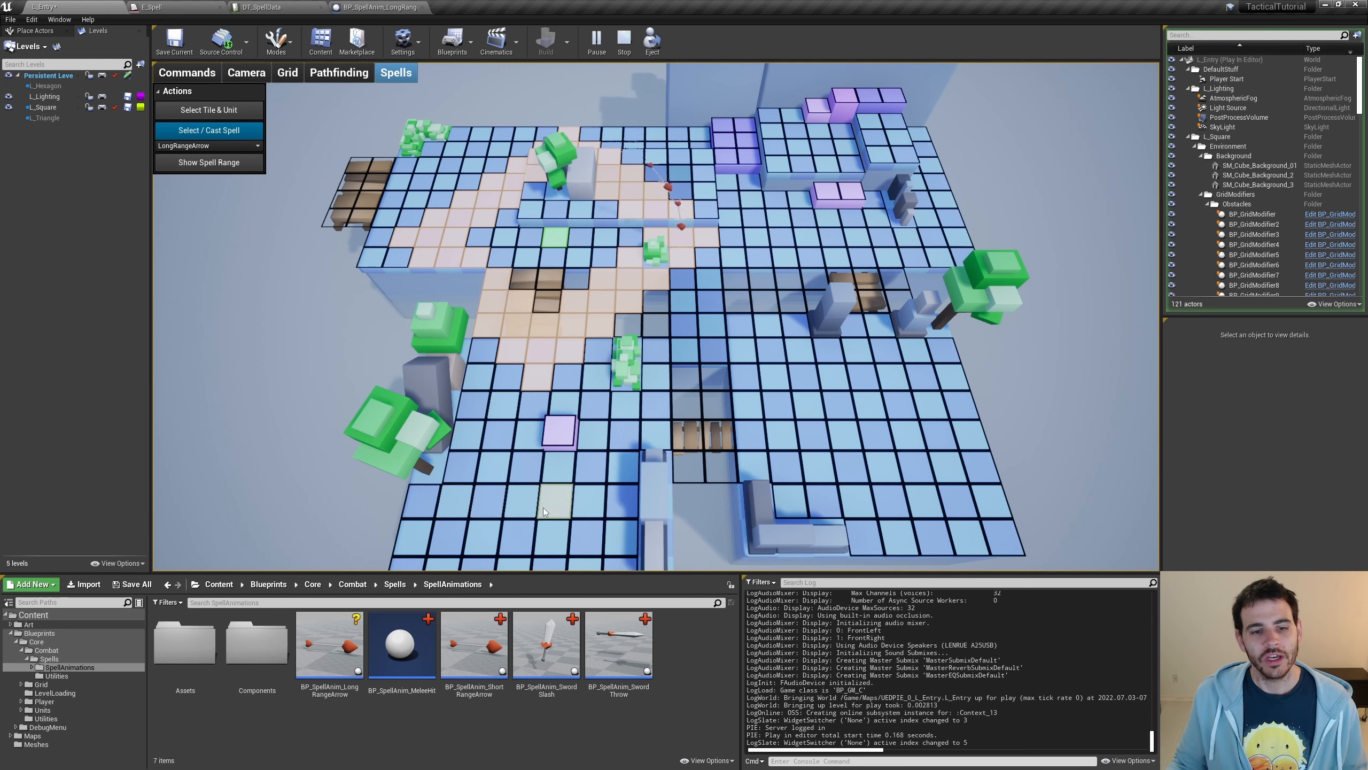
click(624, 42)
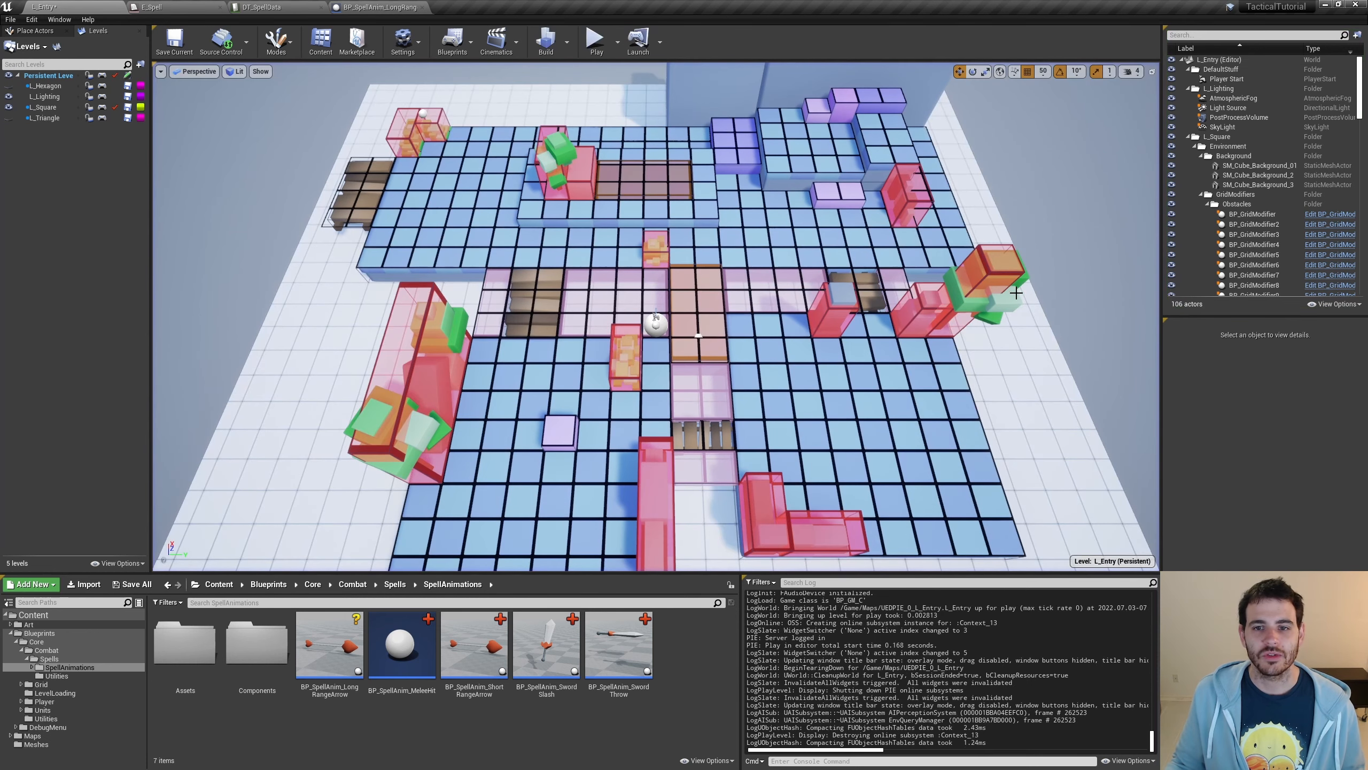
click(1064, 265)
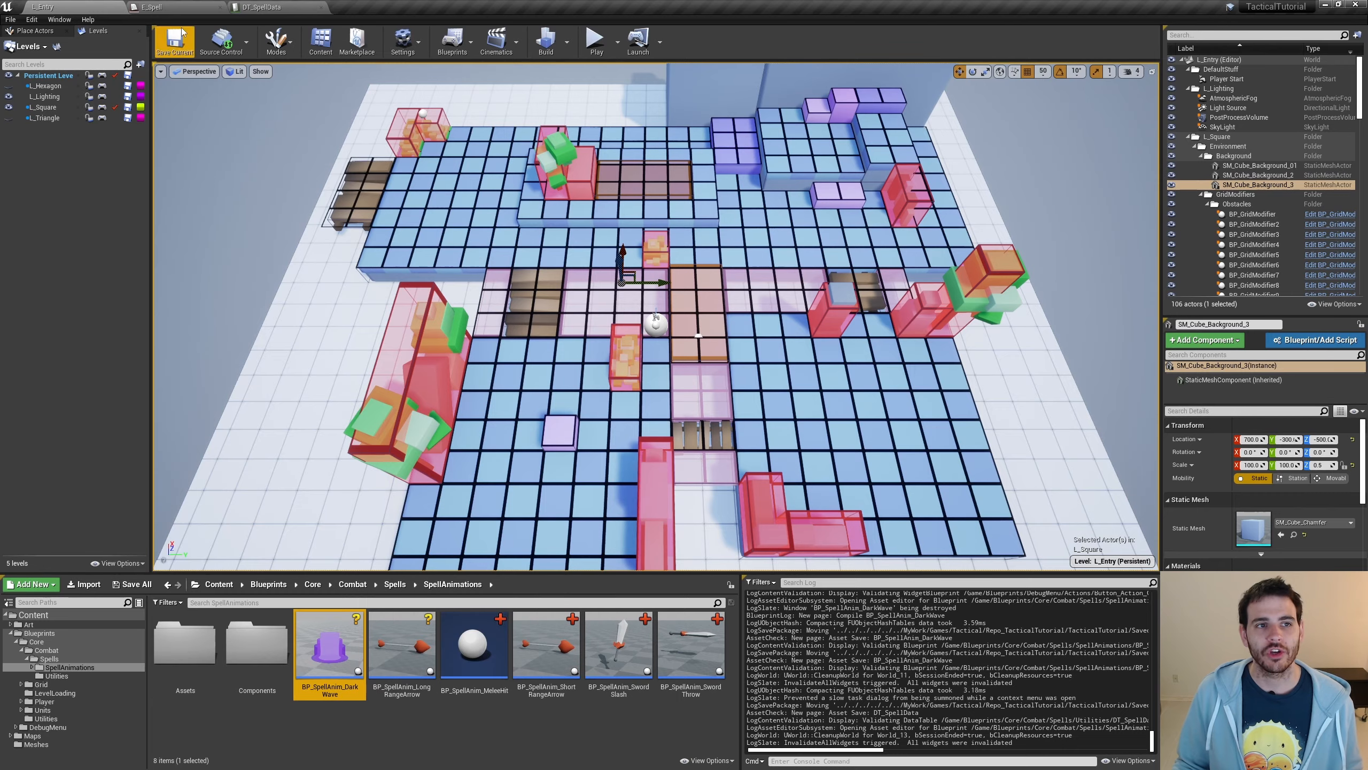
Review the DarkWave enumerator in E_Spell and the DarkWave row's settings in DT_SpellData.
click(173, 7)
click(80, 209)
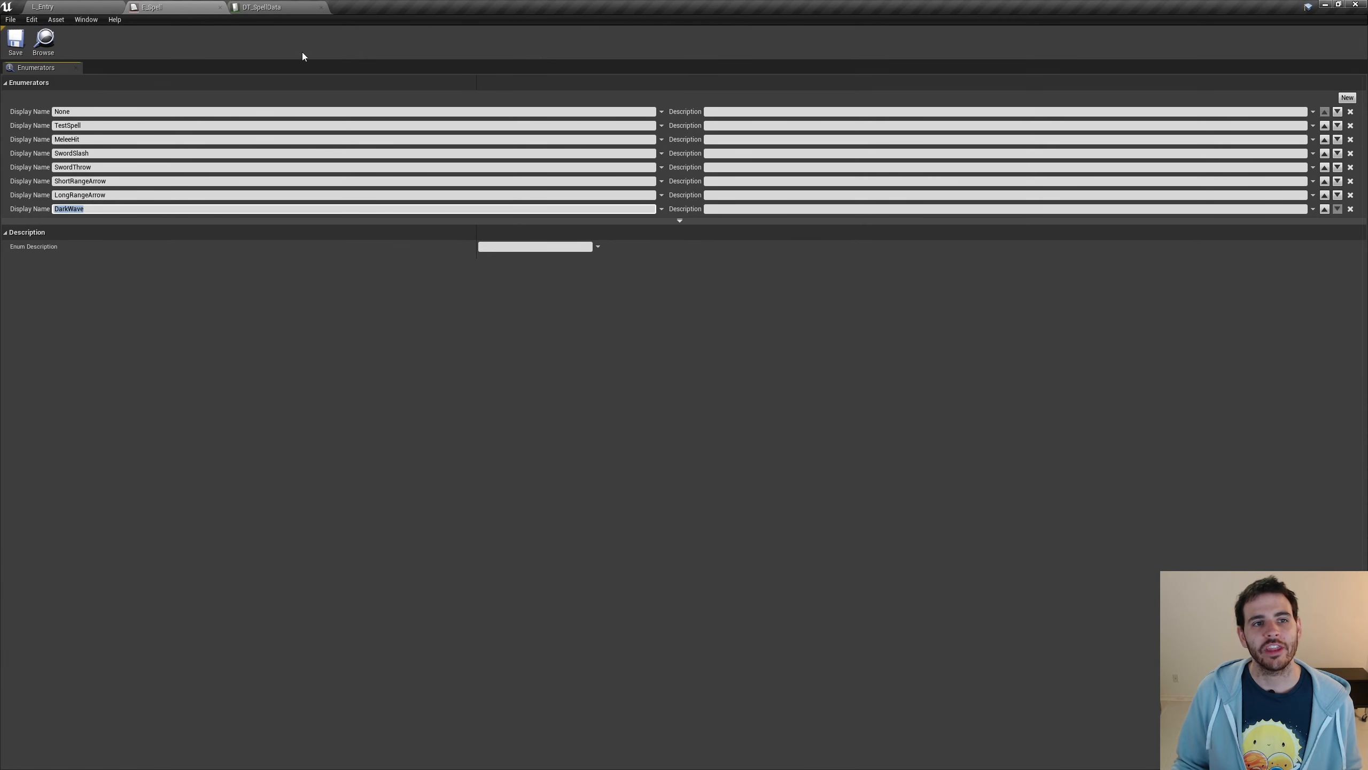
click(262, 7)
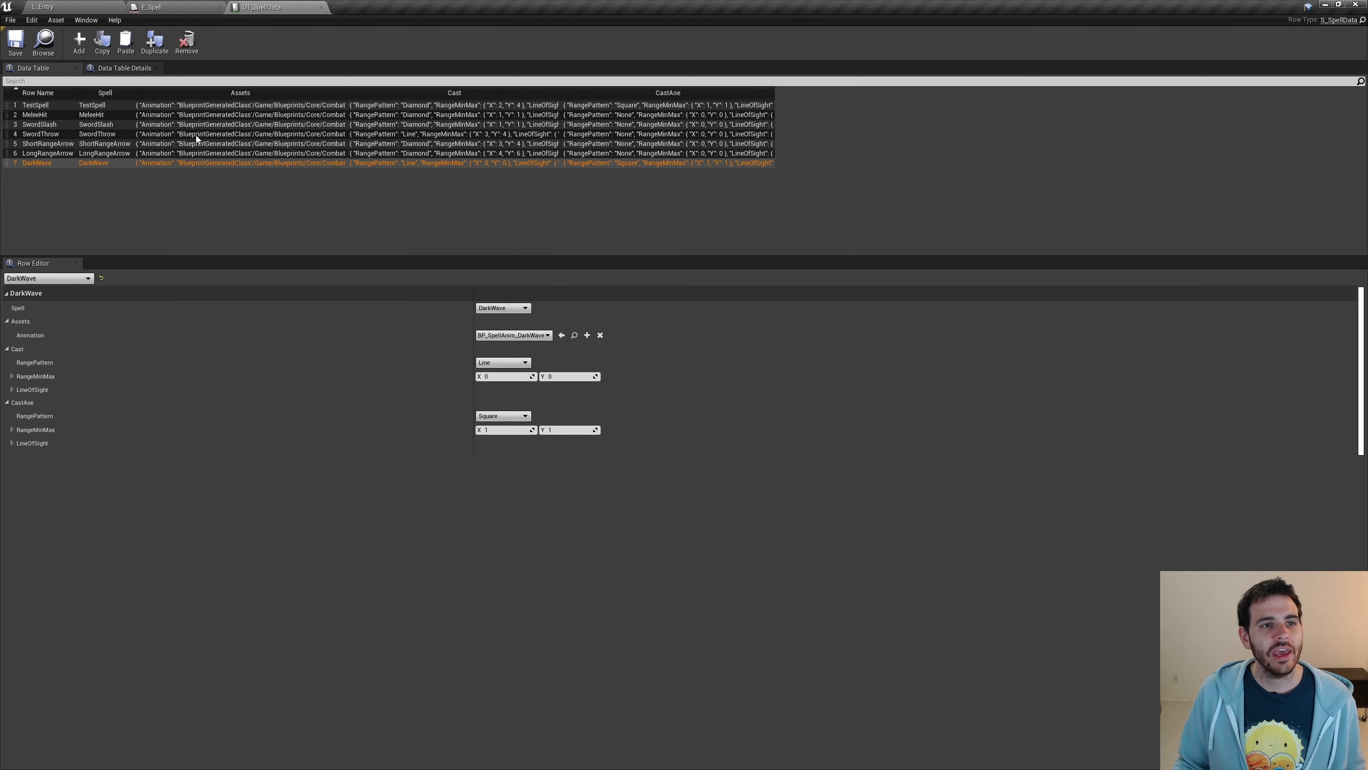
Open BP_SpellAnim_DarkWave and inspect its three cylinder static meshes and their parent Anim_Scale component in the 3D preview.
click(43, 7)
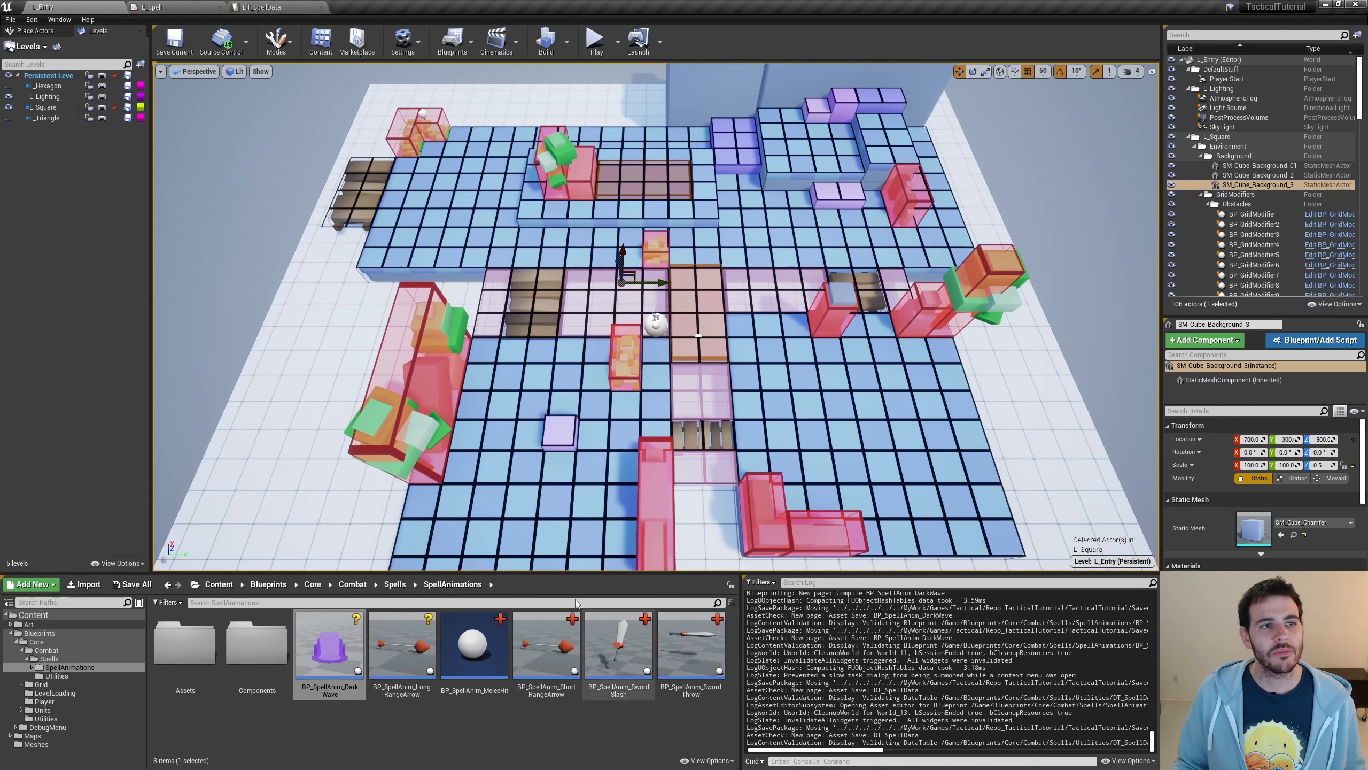
double_click(329, 647)
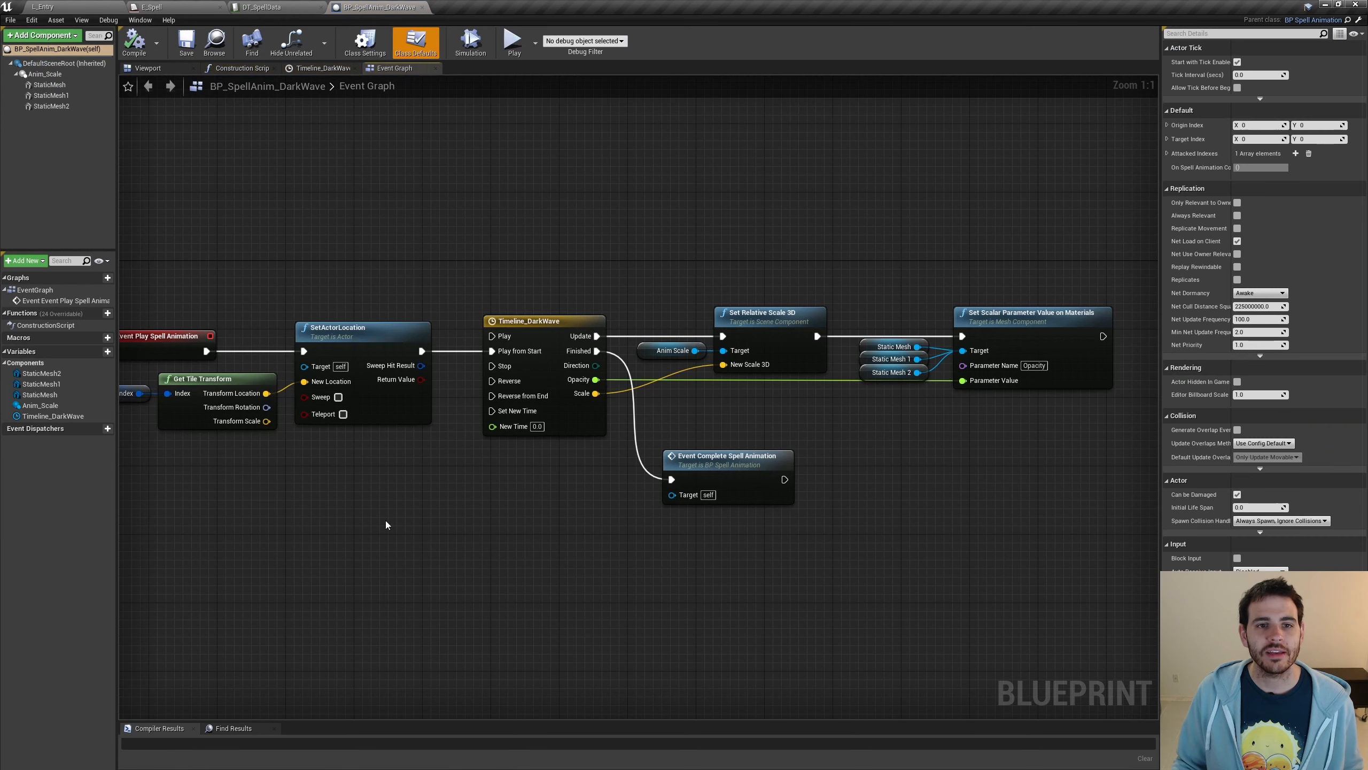
click(148, 68)
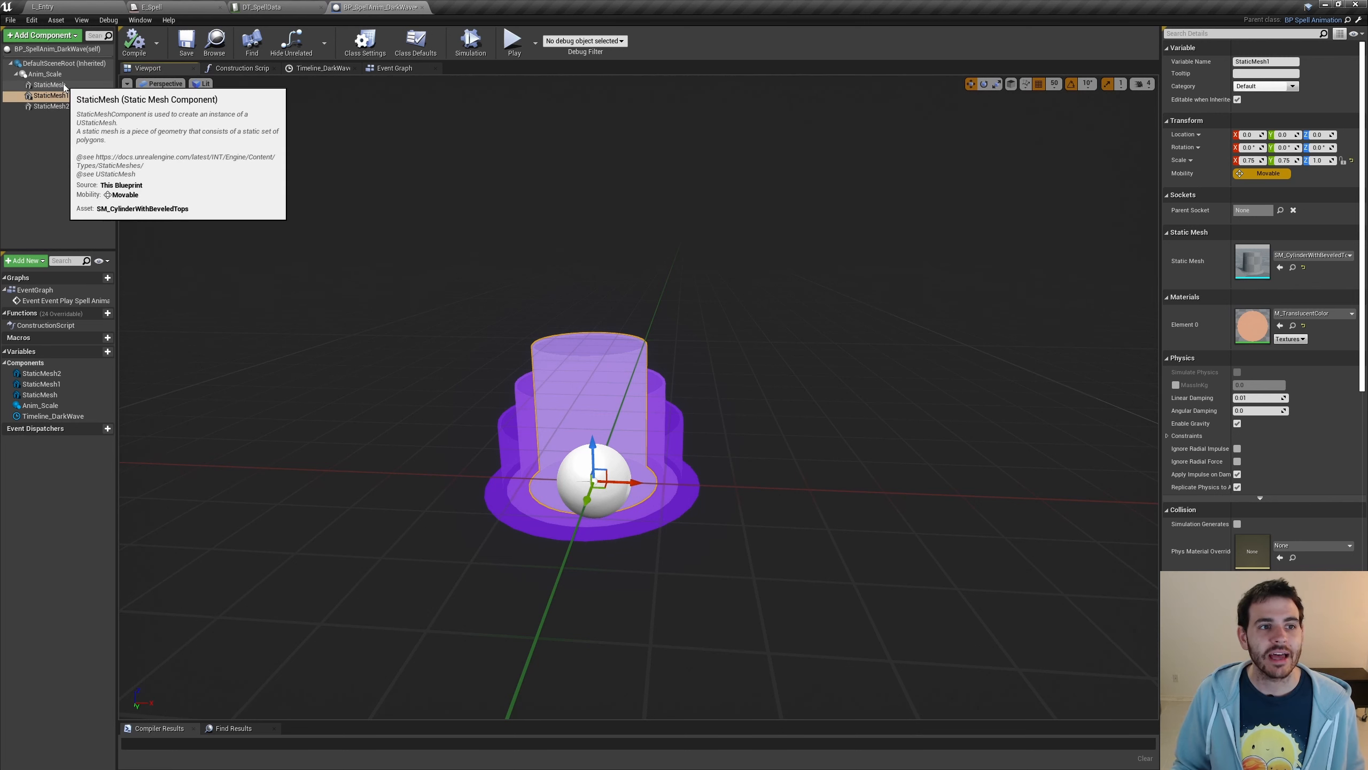
click(79, 106)
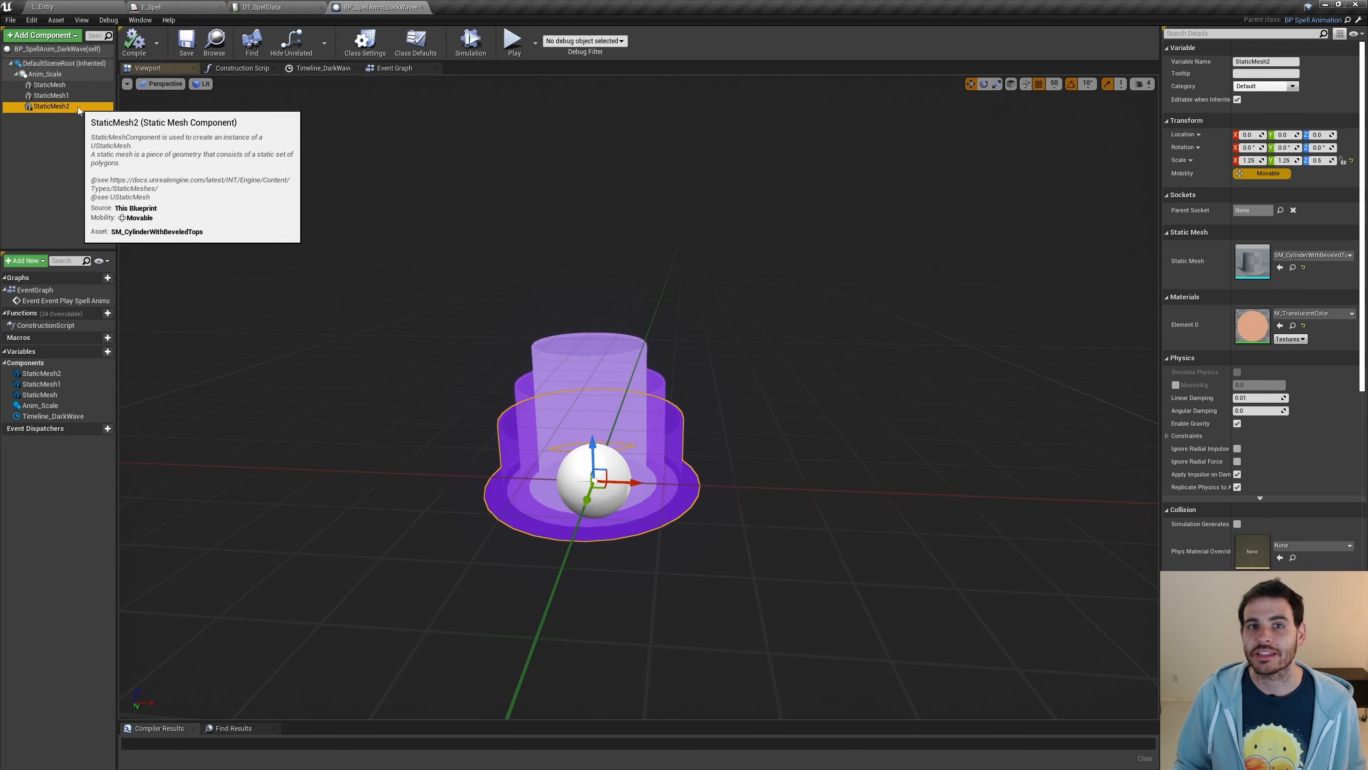
click(64, 95)
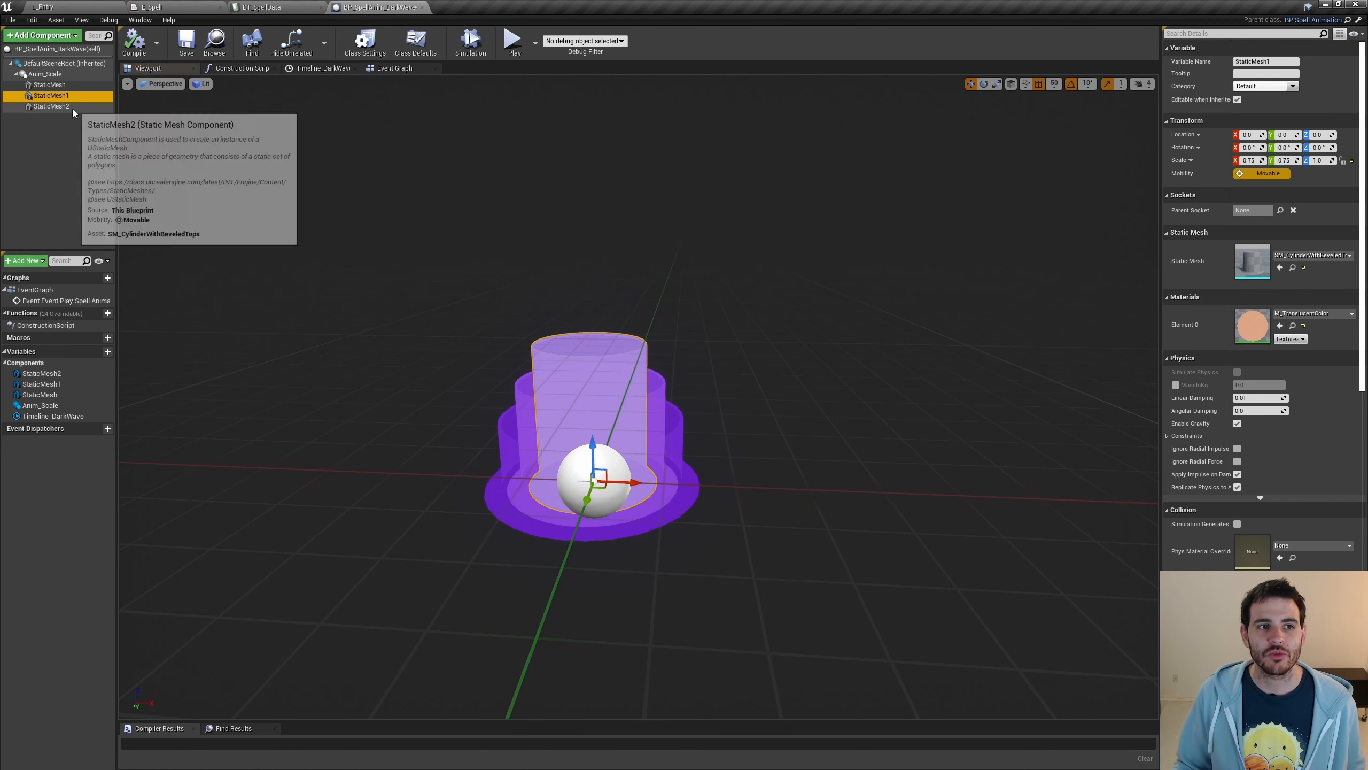
click(73, 108)
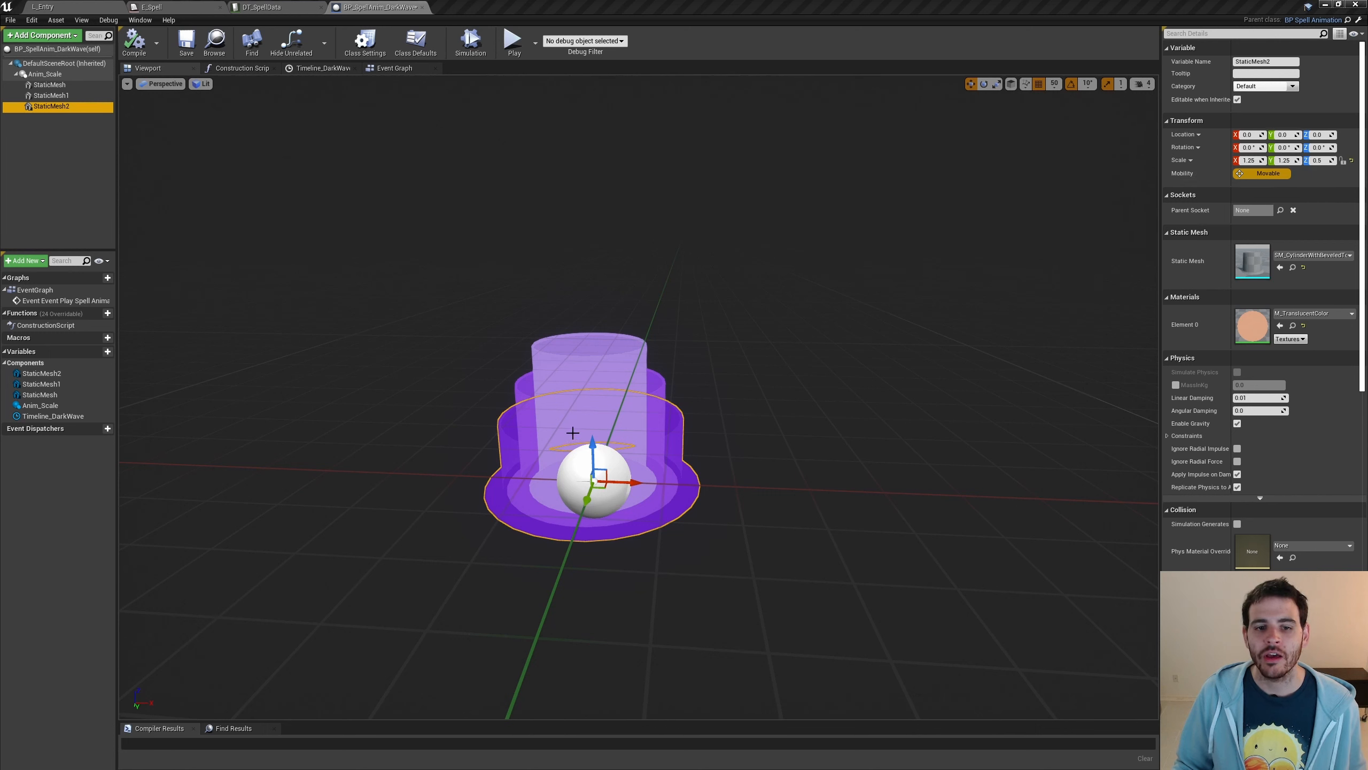
click(658, 383)
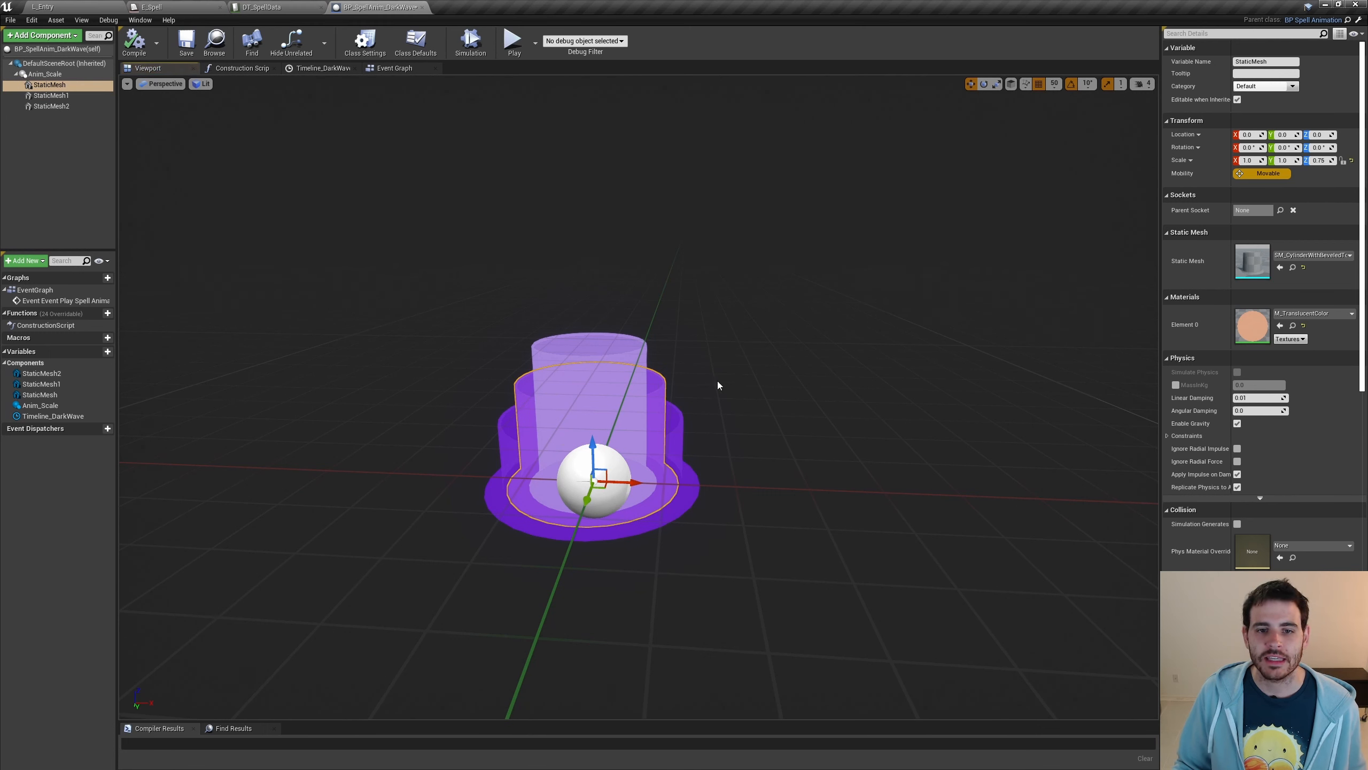
click(632, 346)
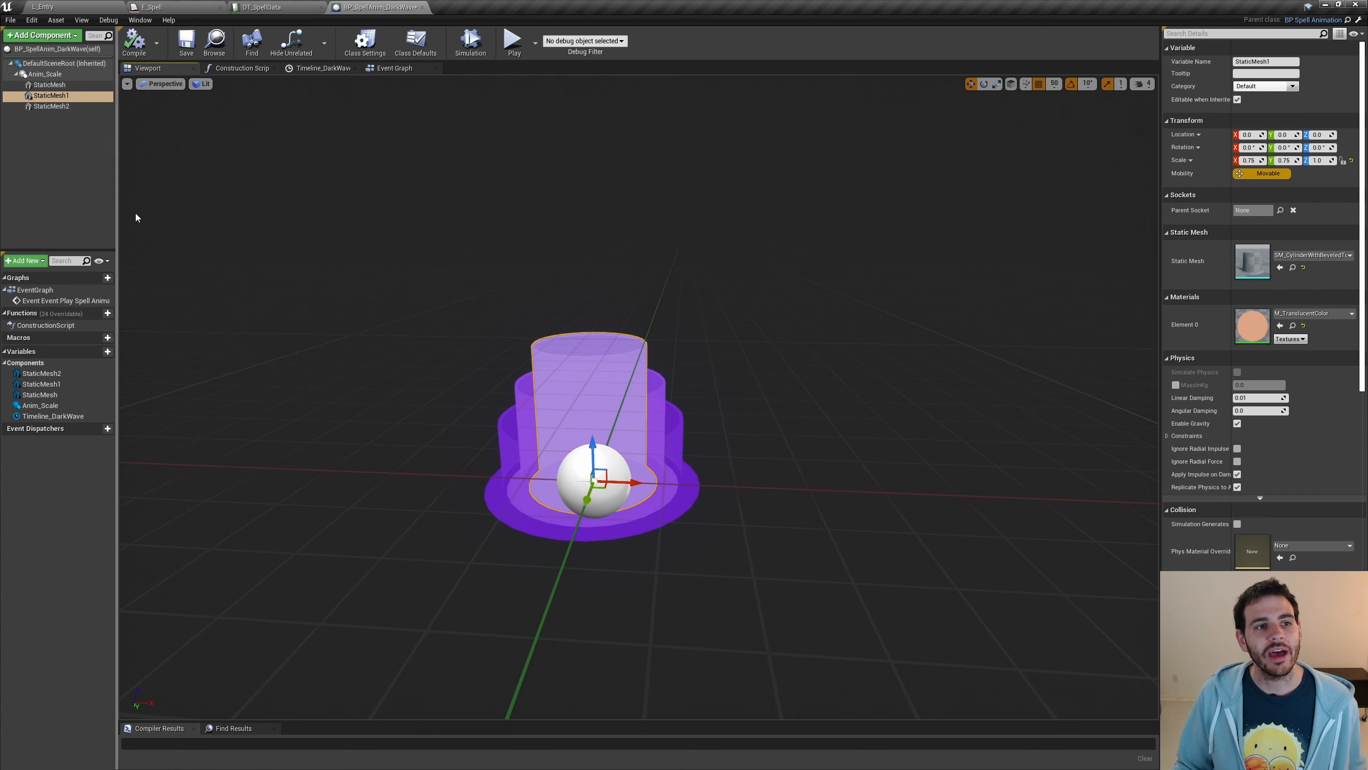
click(102, 95)
click(75, 77)
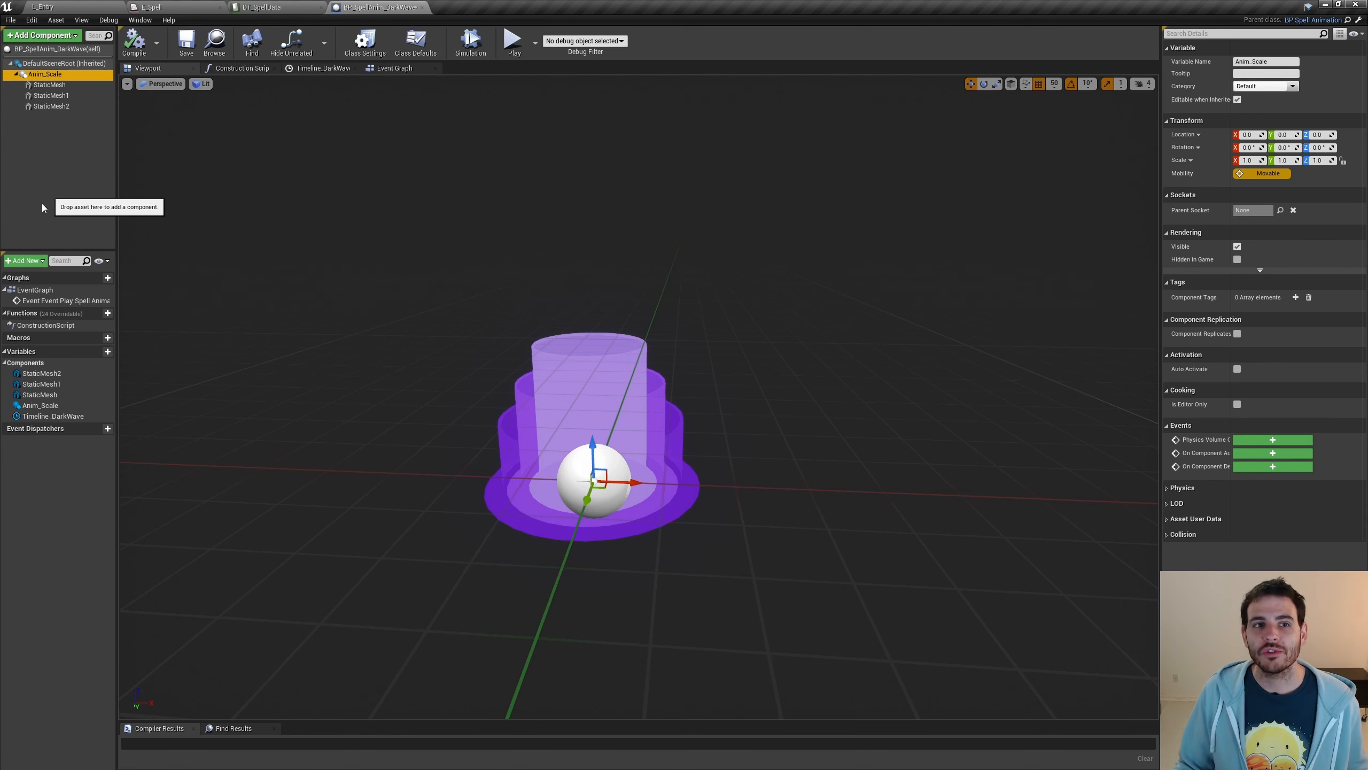
Examine the DarkWave construction script's Set Vector Parameter Value on Materials nodes, their Color parameter name and each mesh's colour value.
click(235, 71)
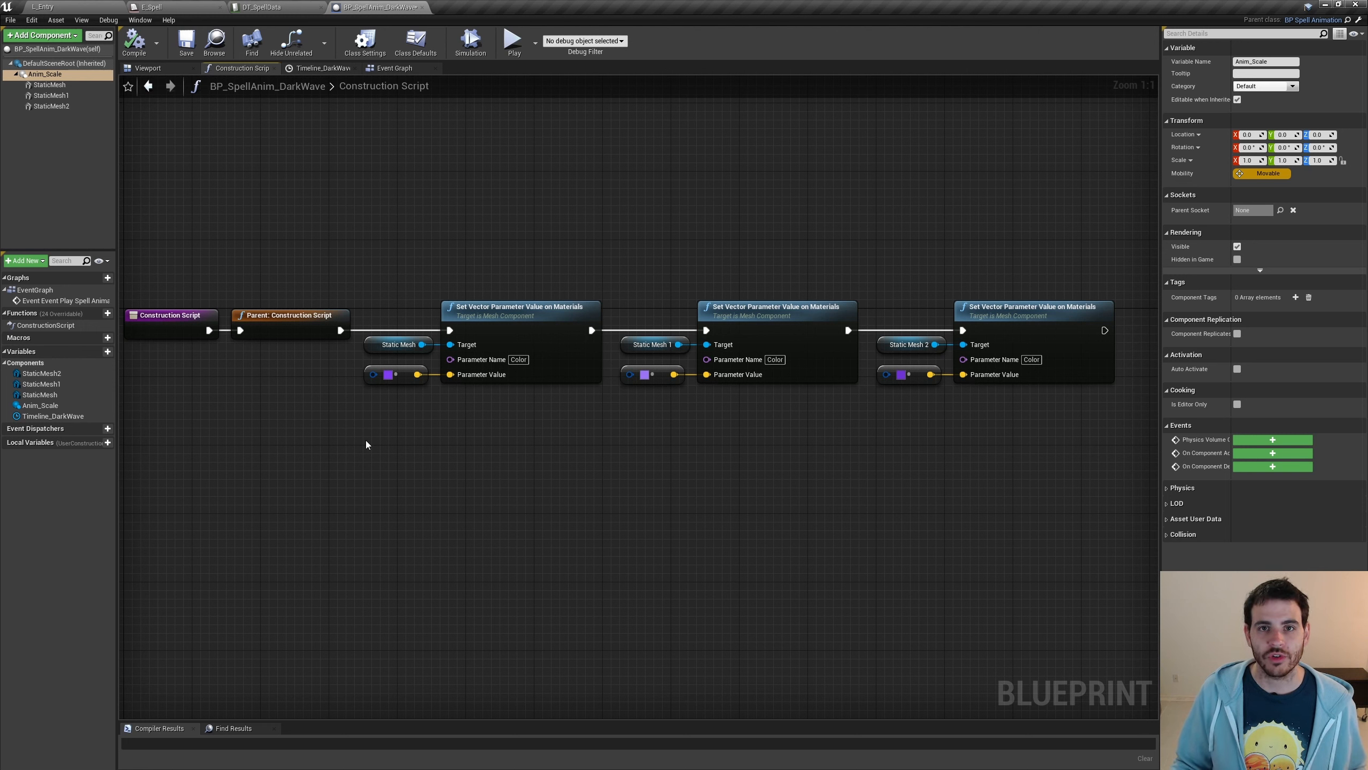
click(51, 95)
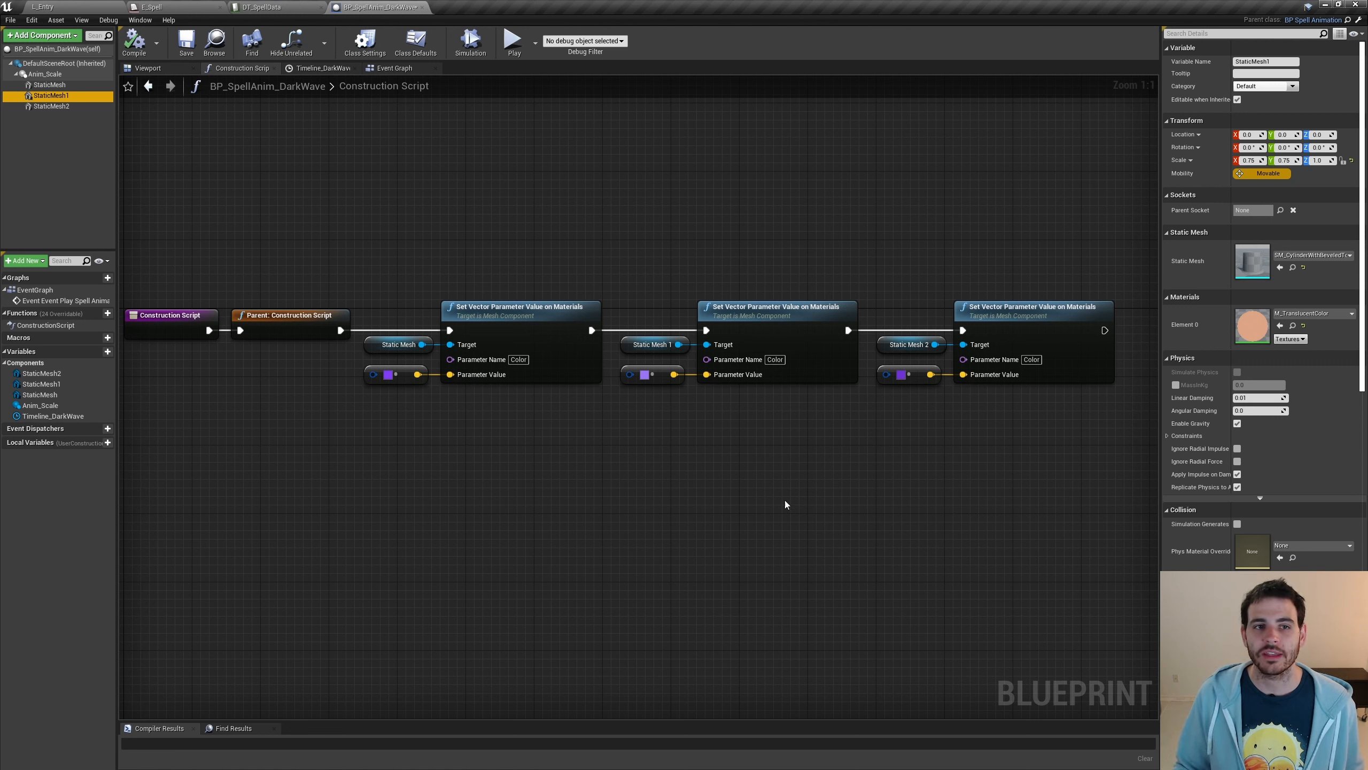
drag(385, 264, 1059, 420)
click(546, 303)
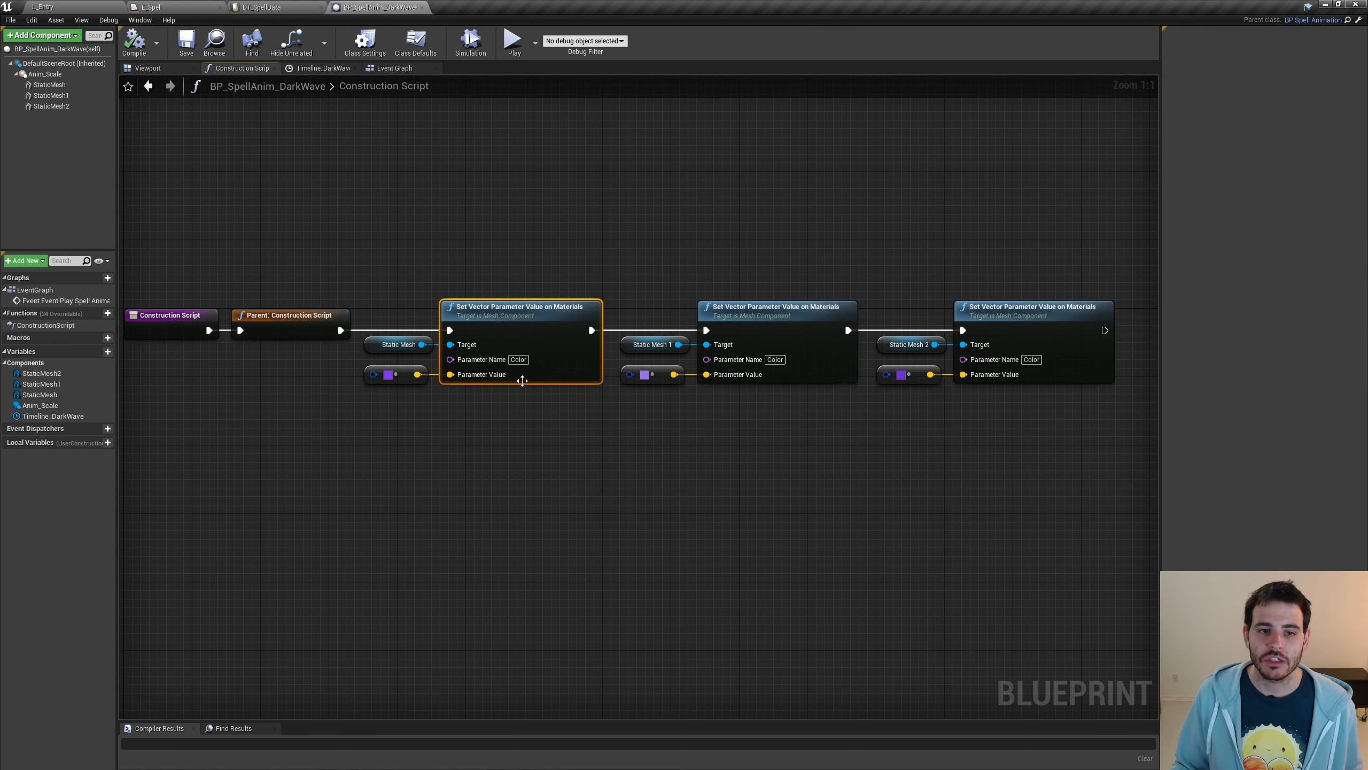
click(520, 359)
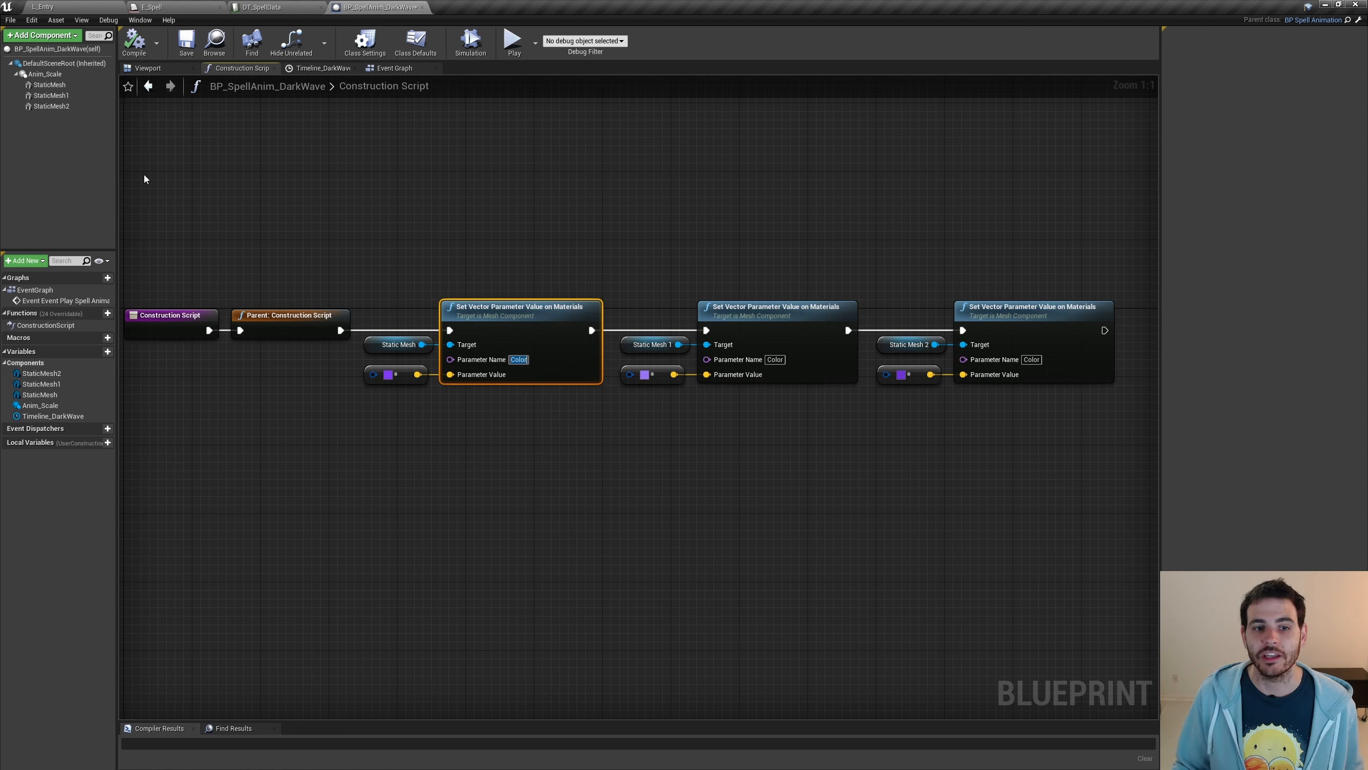
drag(383, 434, 417, 377)
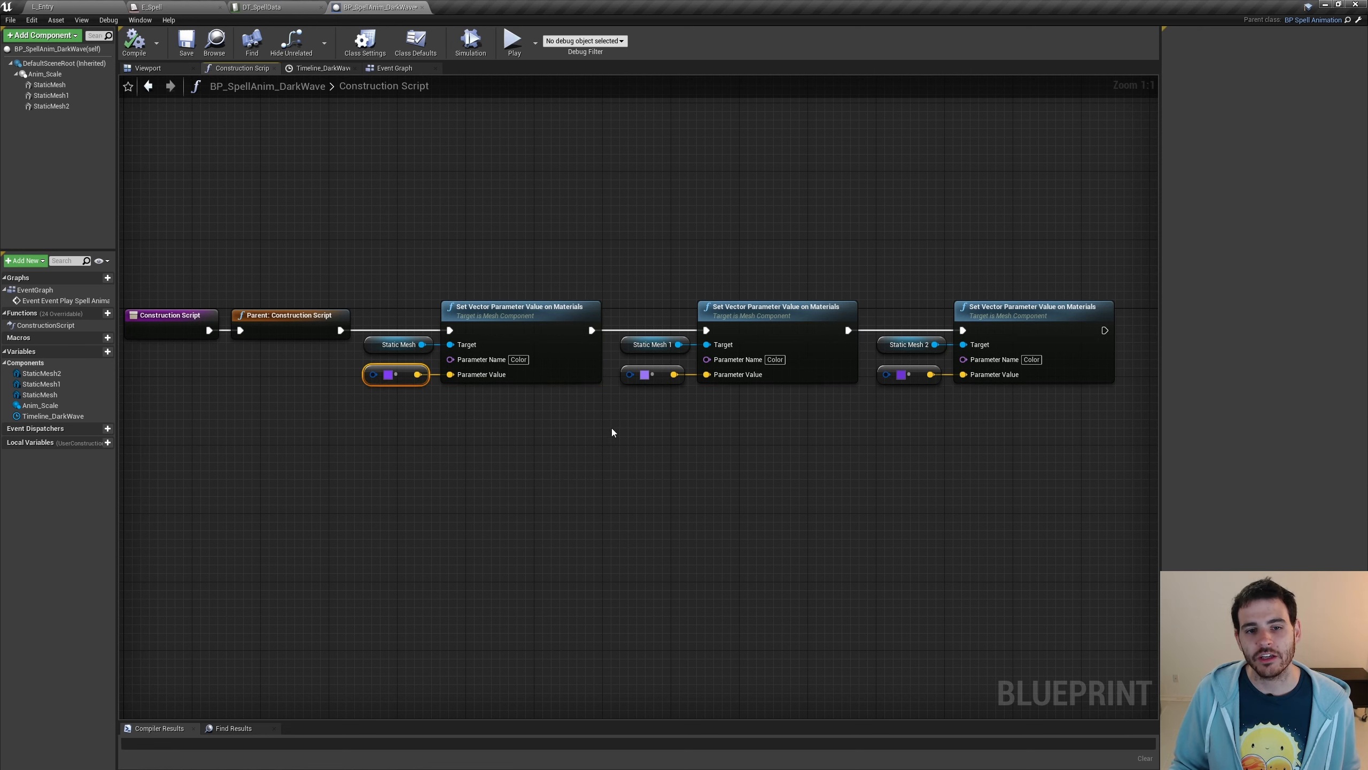
drag(612, 429, 674, 374)
drag(892, 394, 931, 371)
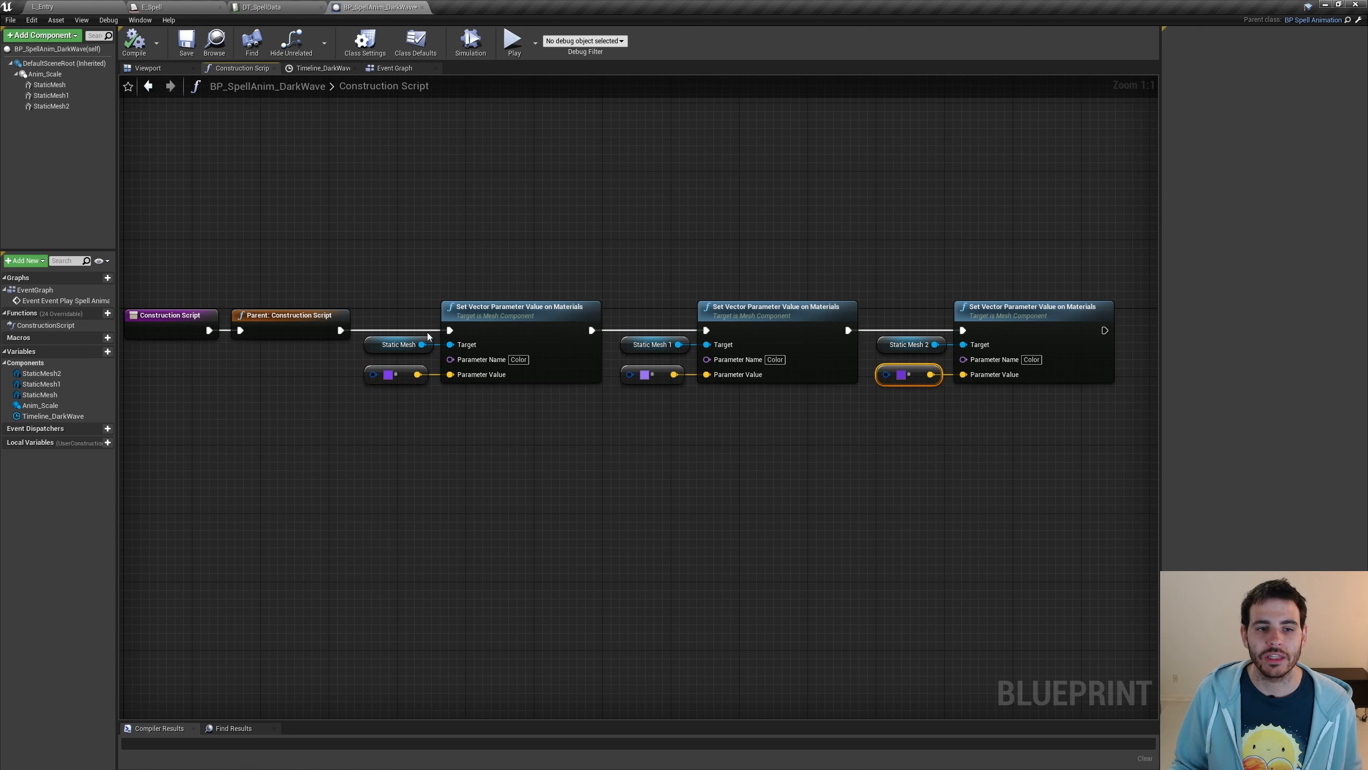
Compare the colour inputs of Static Mesh, Static Mesh 1 and Static Mesh 2 along the DarkWave construction script's node chain.
drag(378, 314, 401, 347)
drag(405, 398, 388, 379)
drag(630, 412, 670, 365)
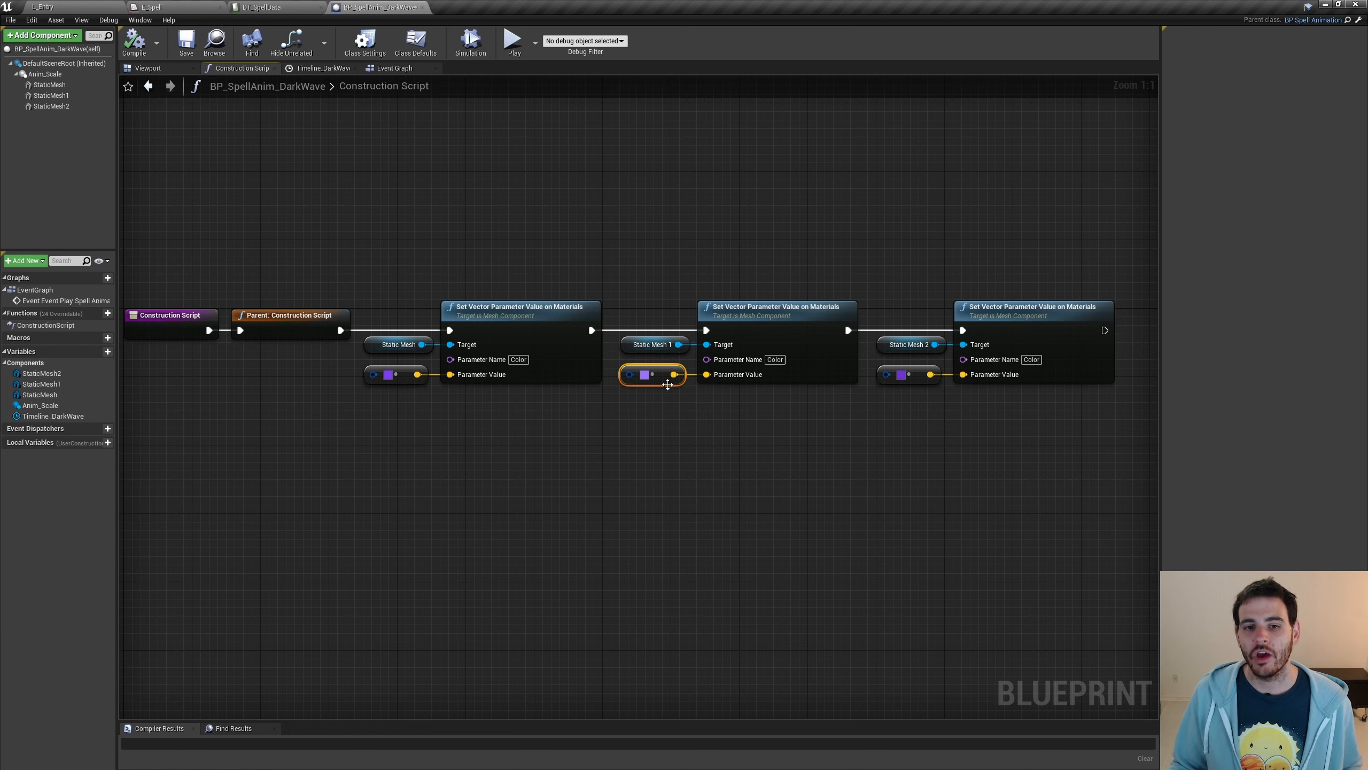
drag(883, 407, 919, 386)
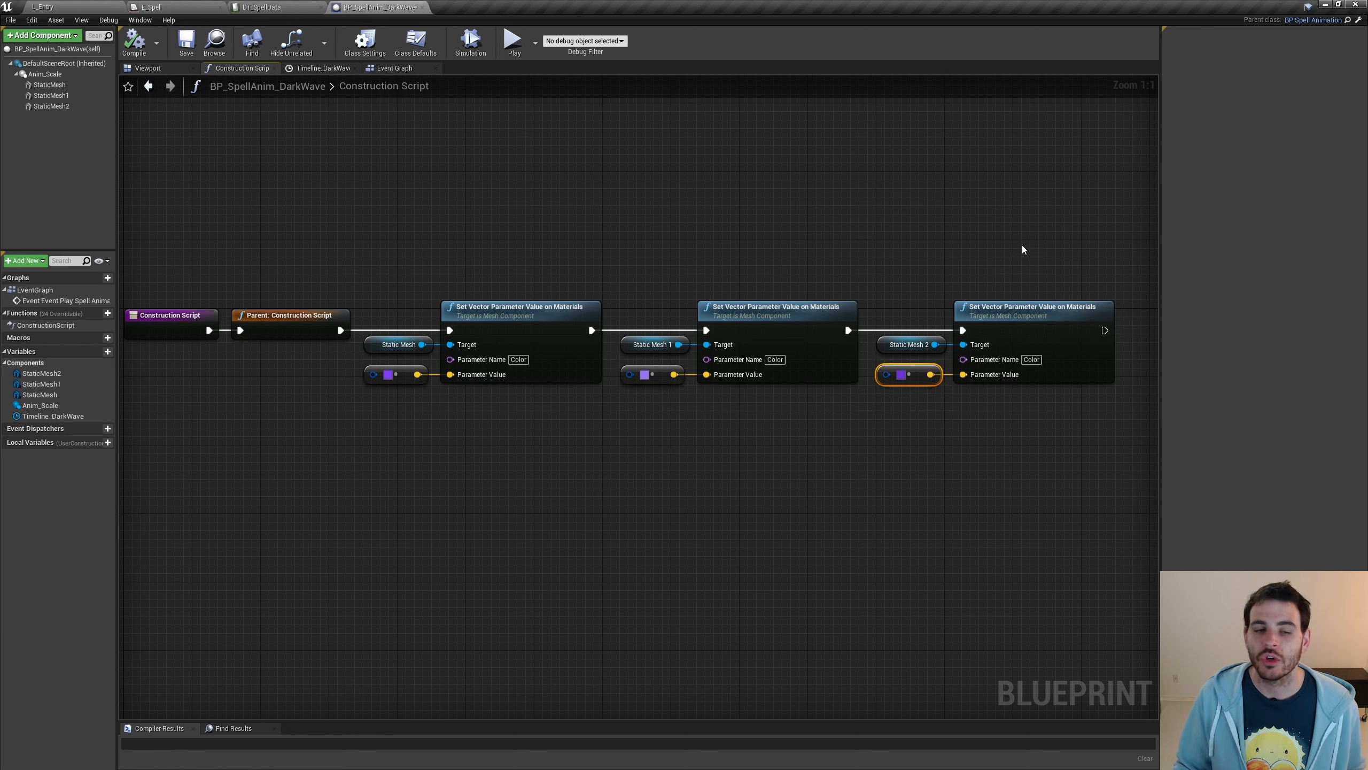
drag(1023, 249, 384, 466)
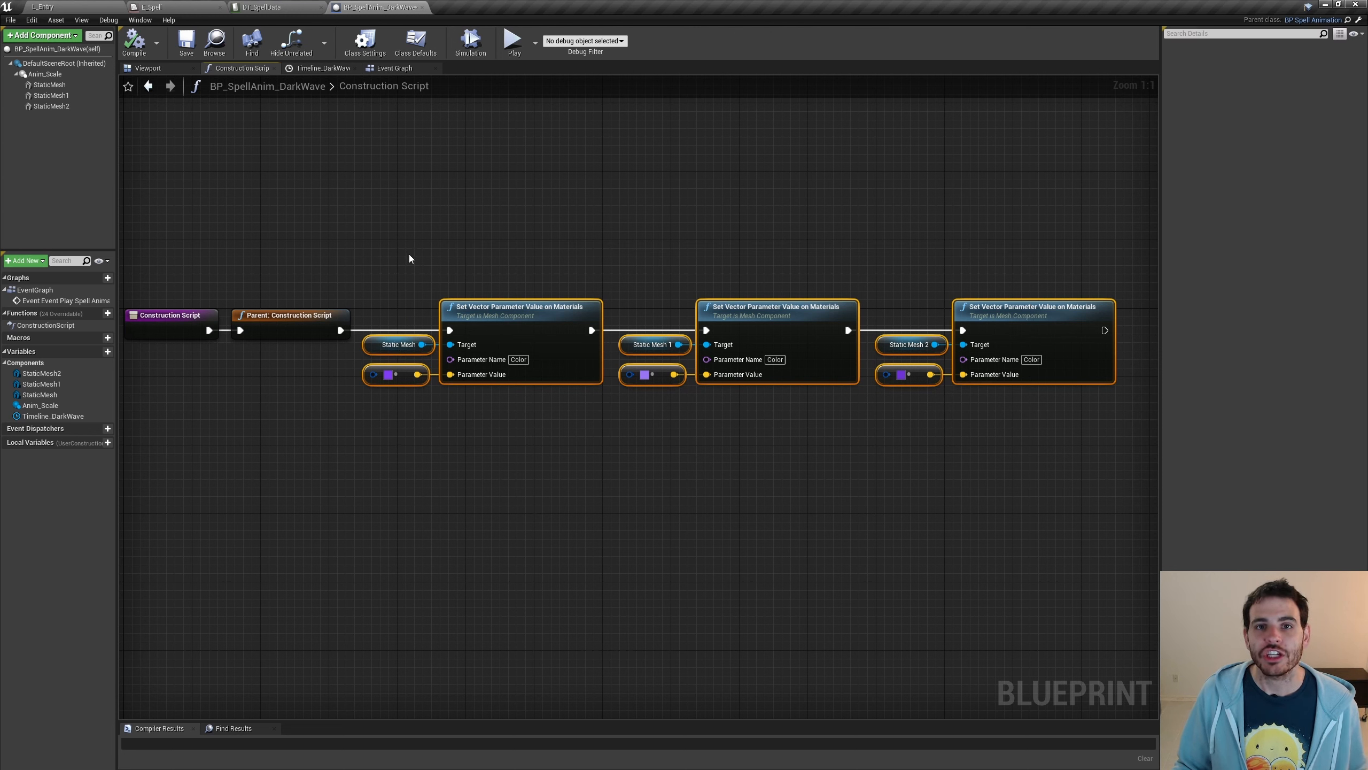
click(296, 160)
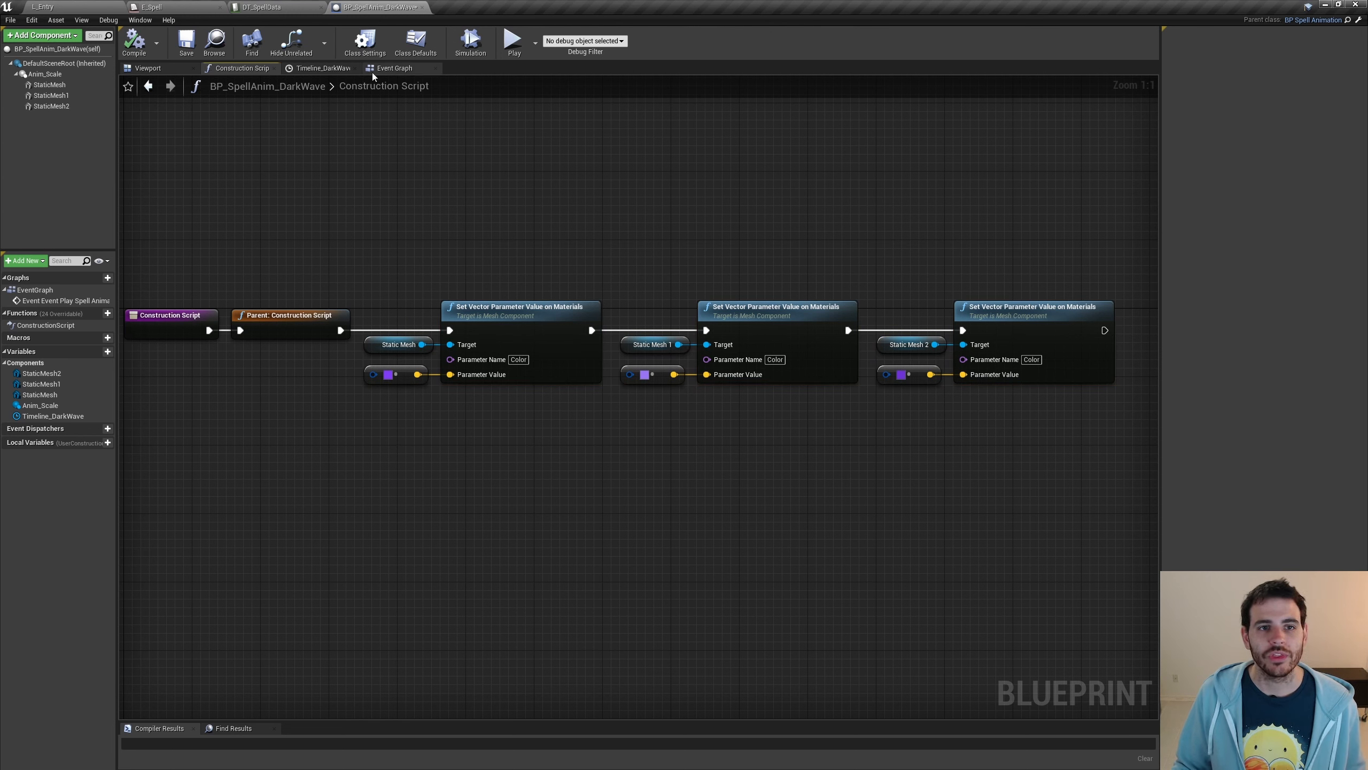
Examine the DarkWave event graph from SetActorLocation through Timeline_DarkWave to the Anim Scale, mesh Opacity and Event Complete Spell Animation nodes.
click(397, 67)
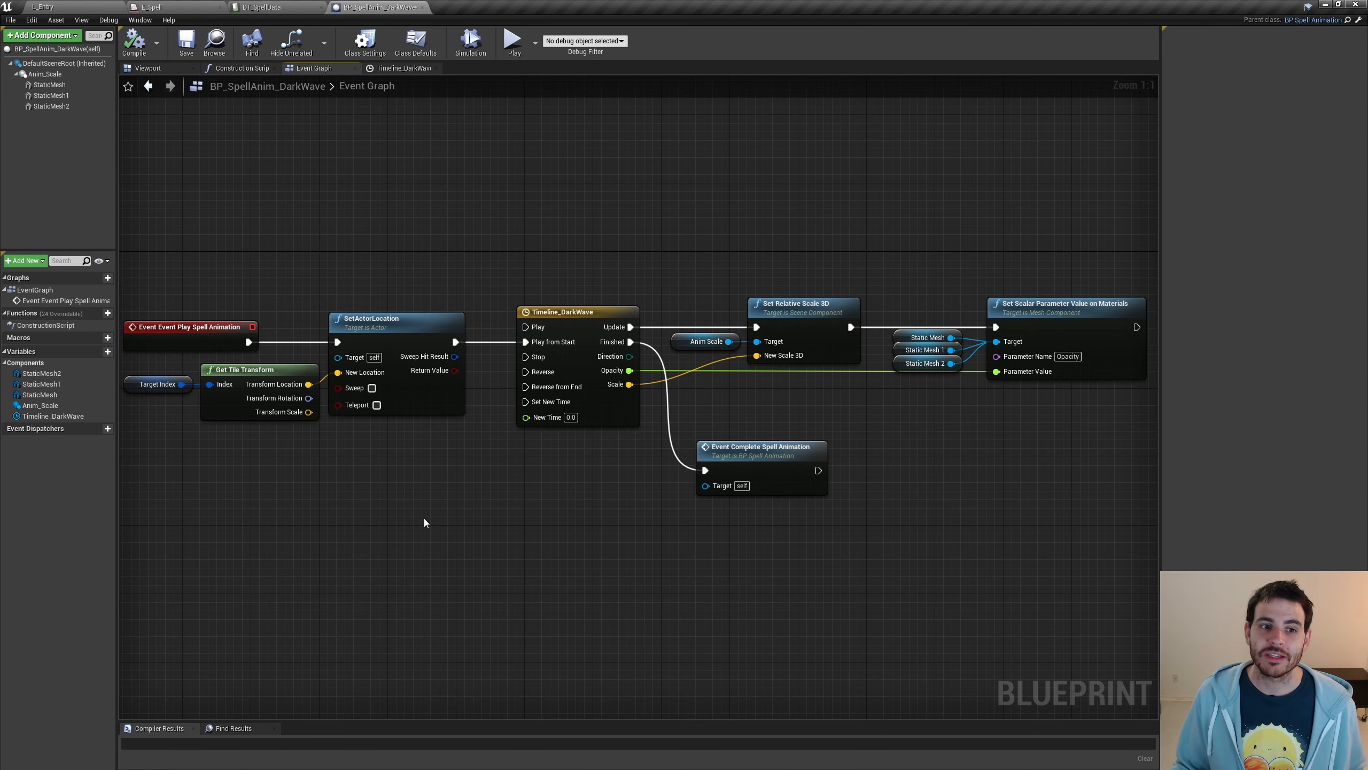
click(416, 401)
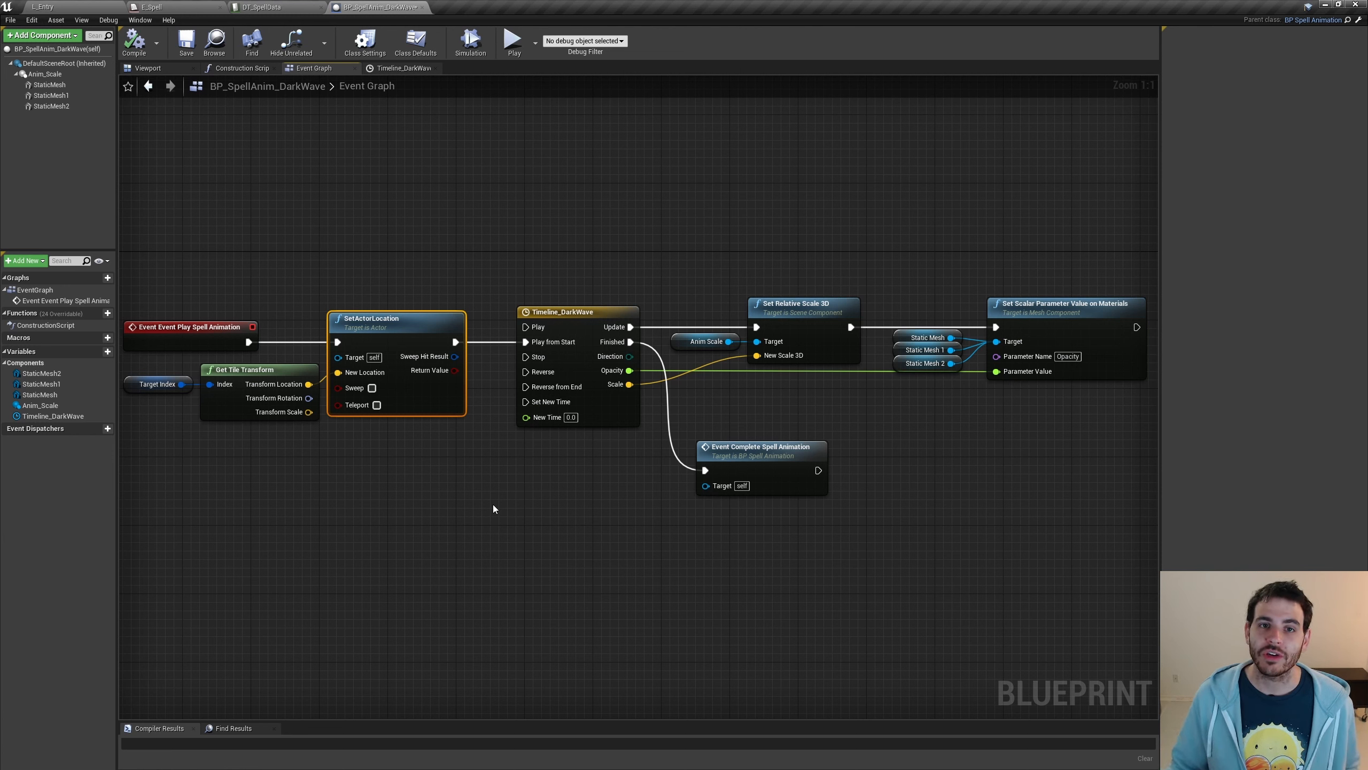
drag(517, 282, 563, 447)
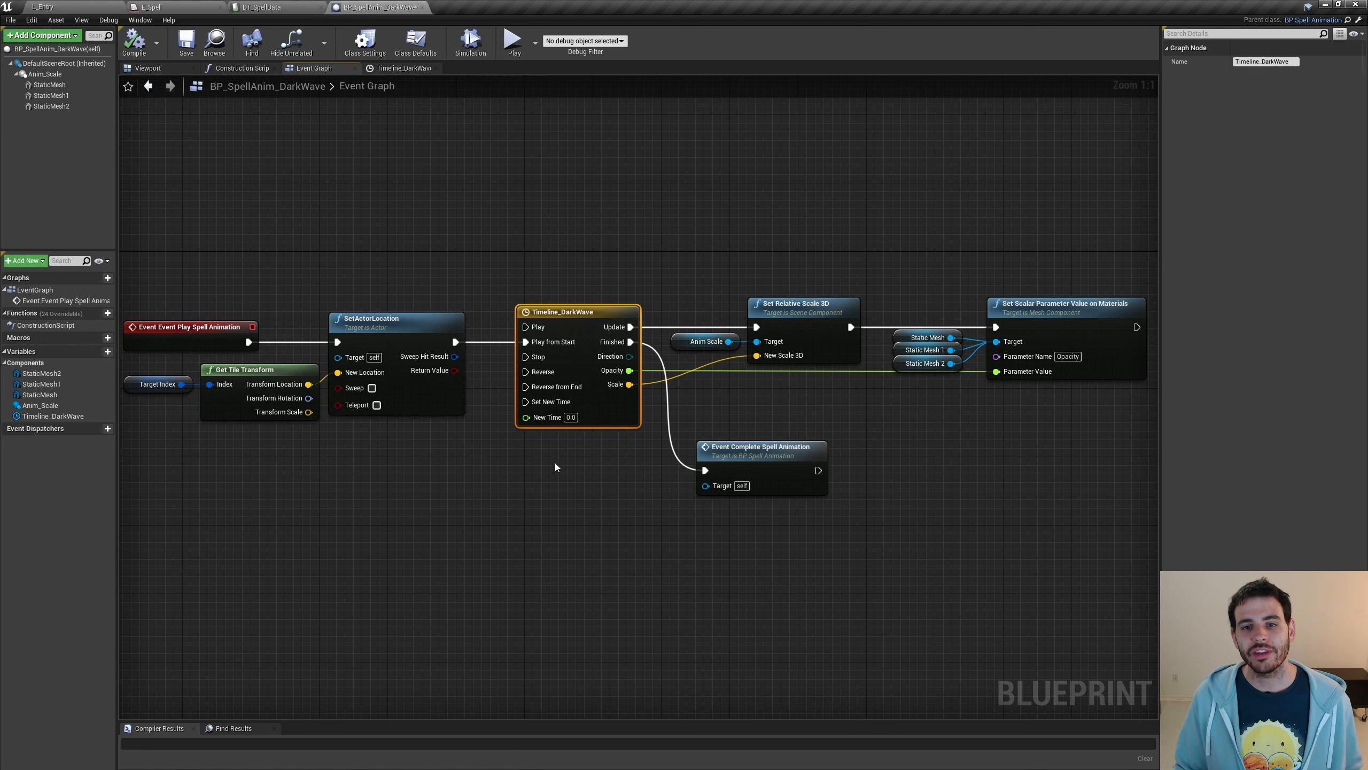
drag(692, 278, 828, 406)
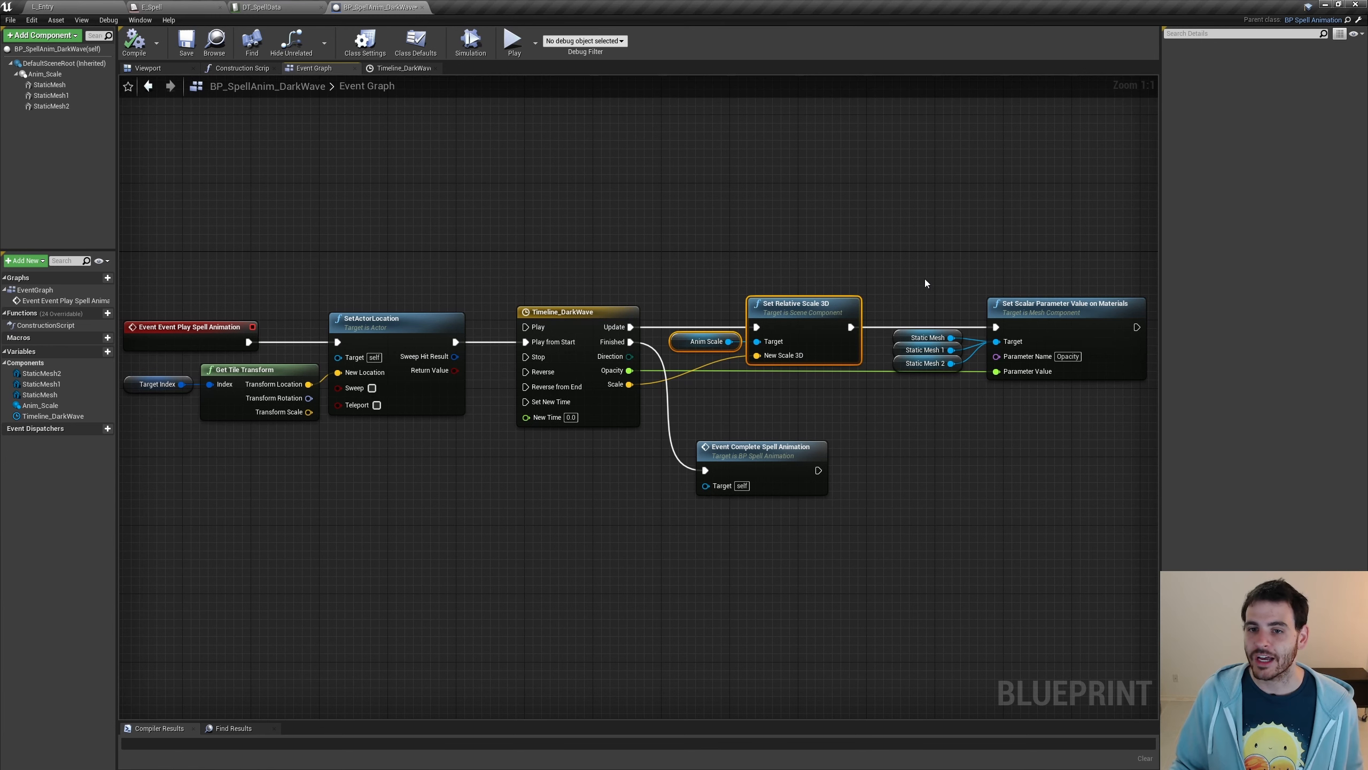
drag(936, 249, 1070, 406)
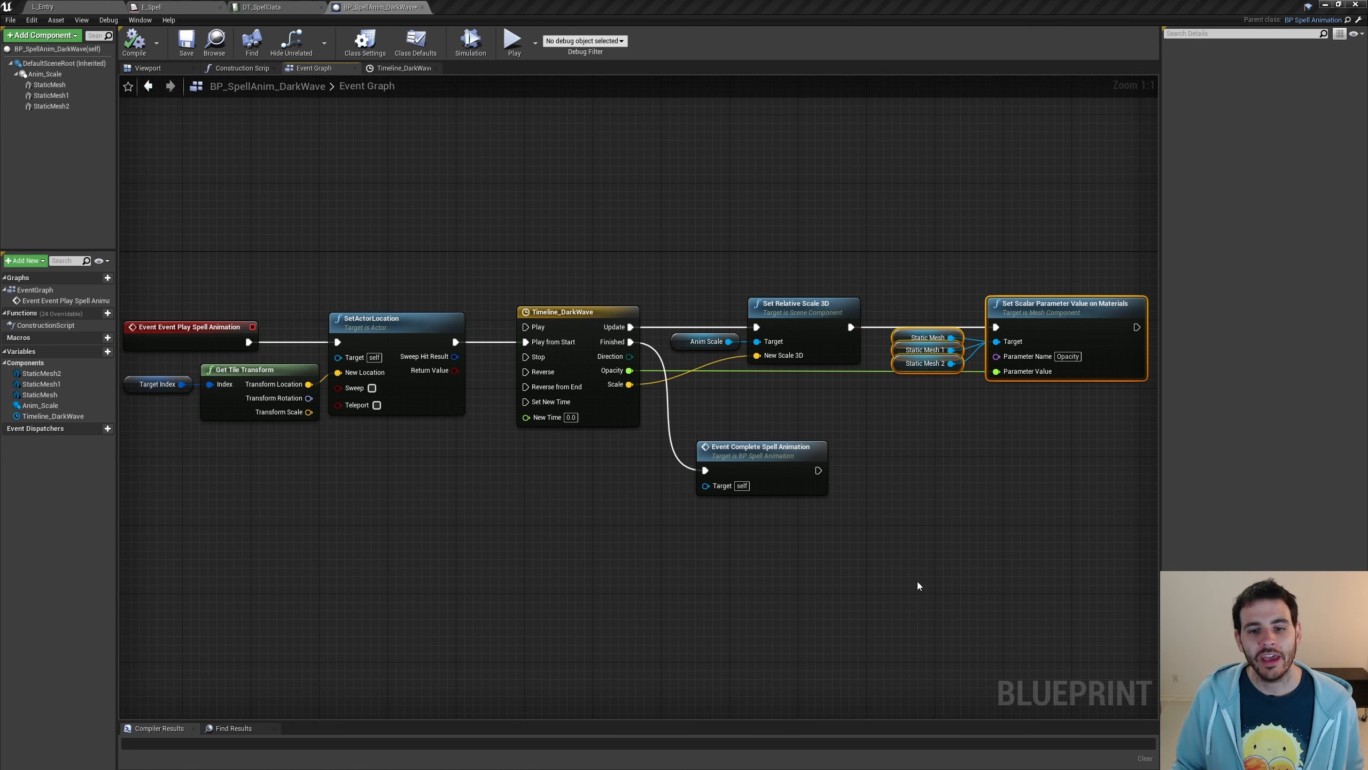
click(699, 459)
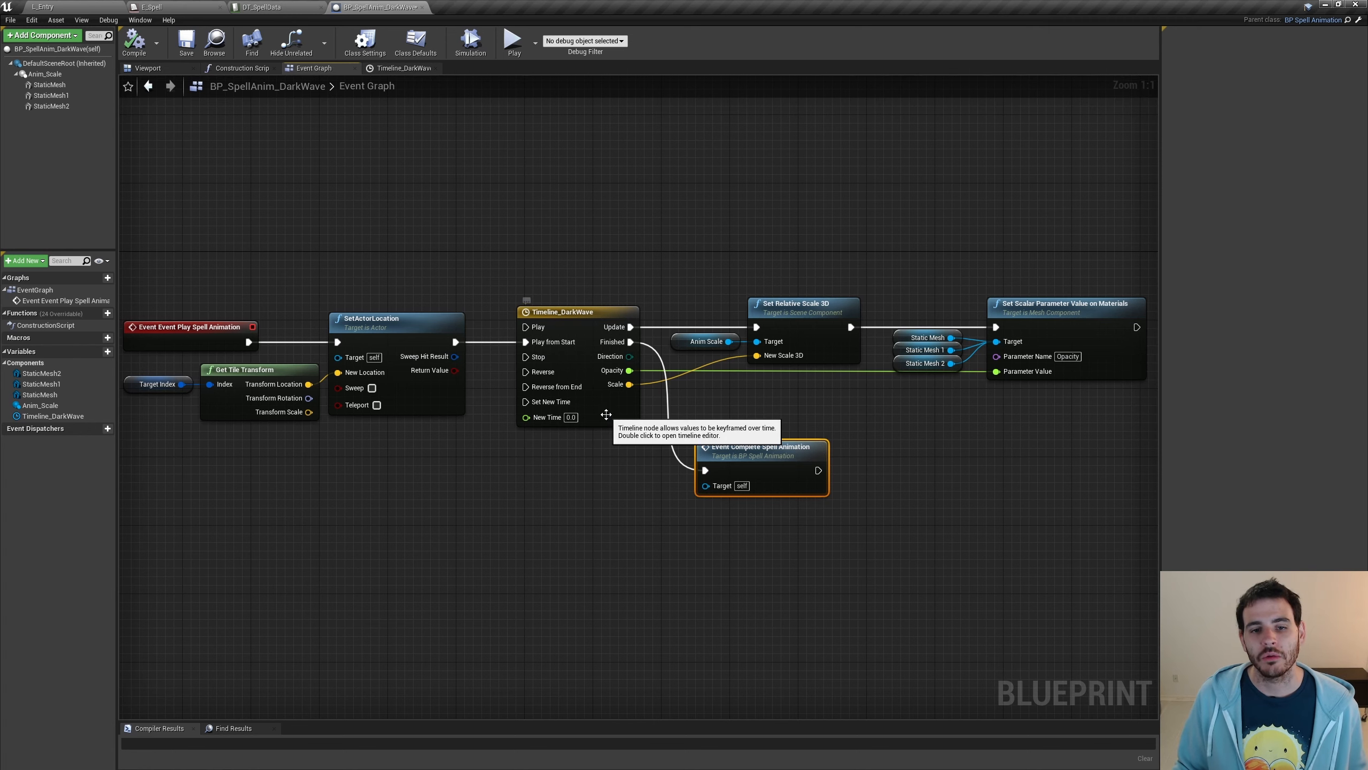
click(625, 418)
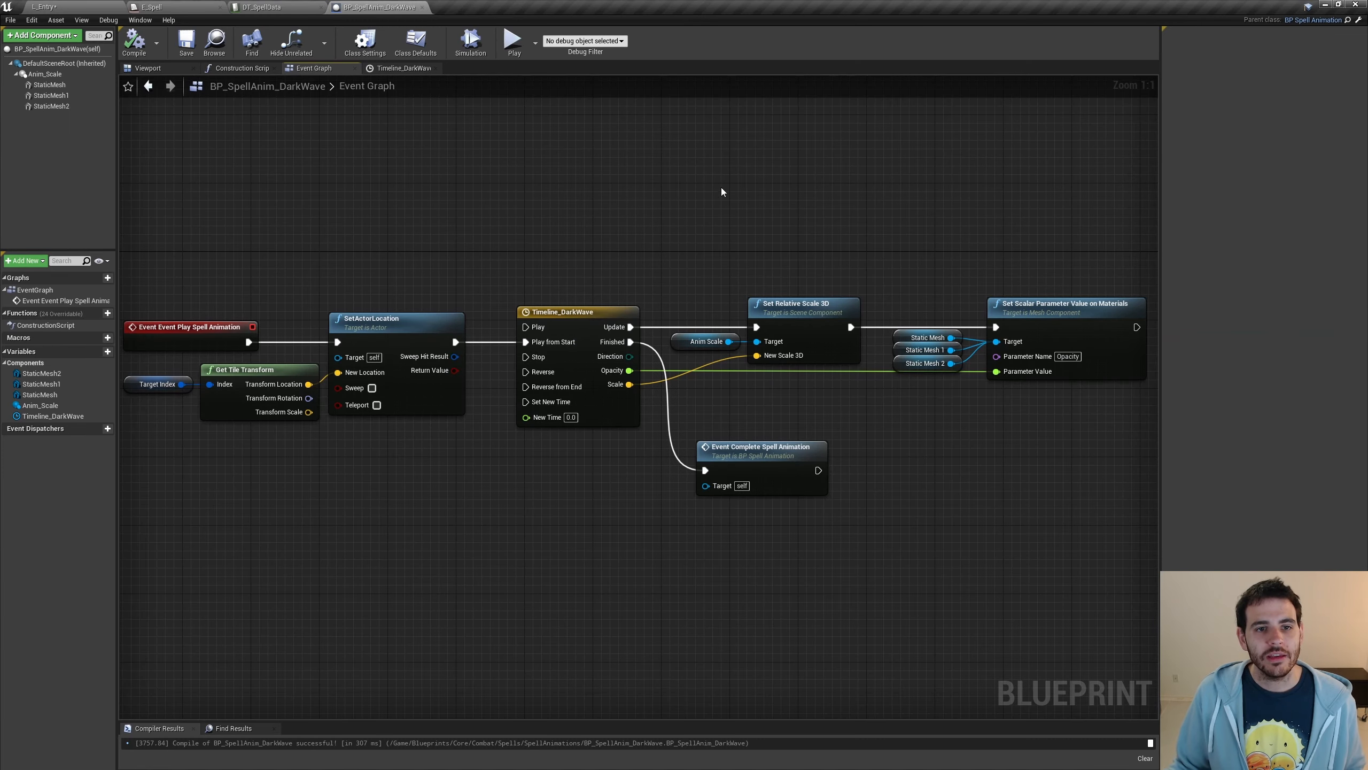
Start a play session in the L_Entry level and choose DarkWave as the spell to select and cast.
click(99, 6)
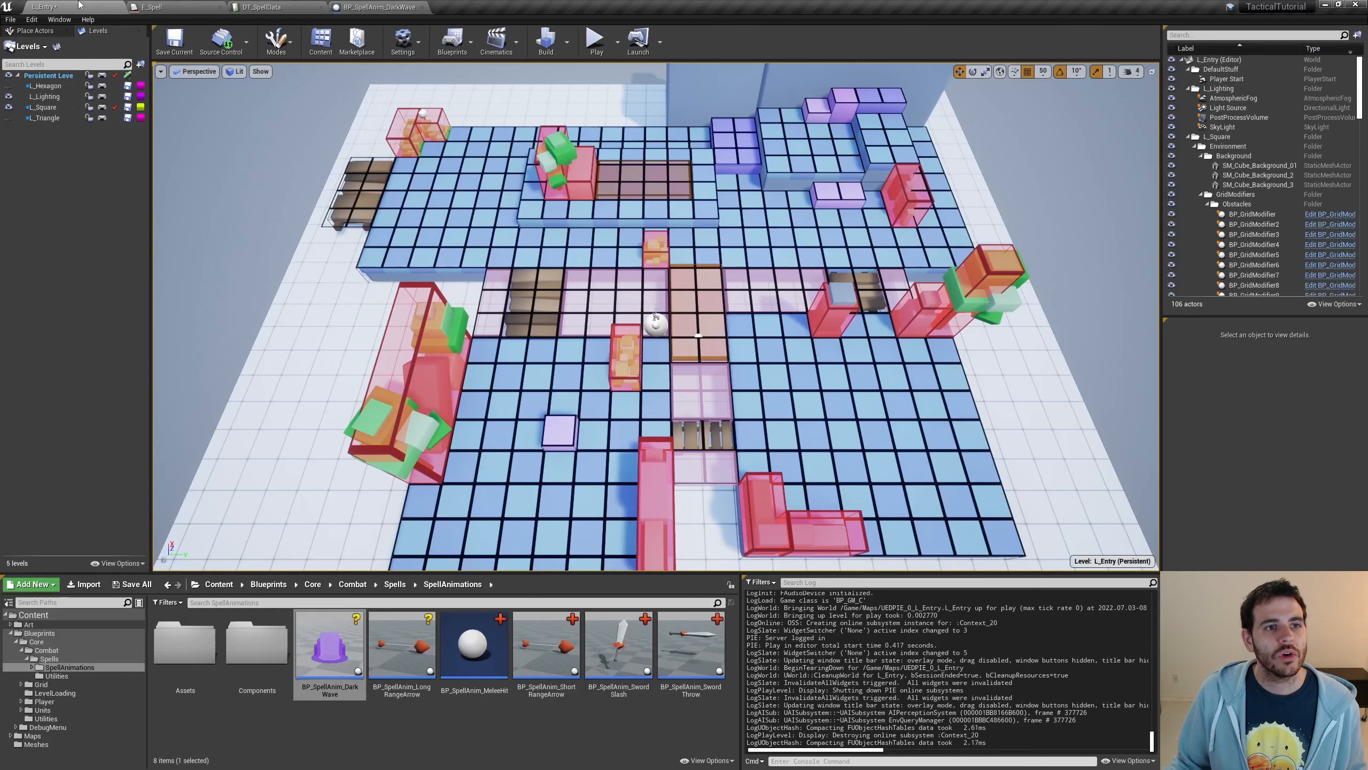
click(595, 40)
click(385, 77)
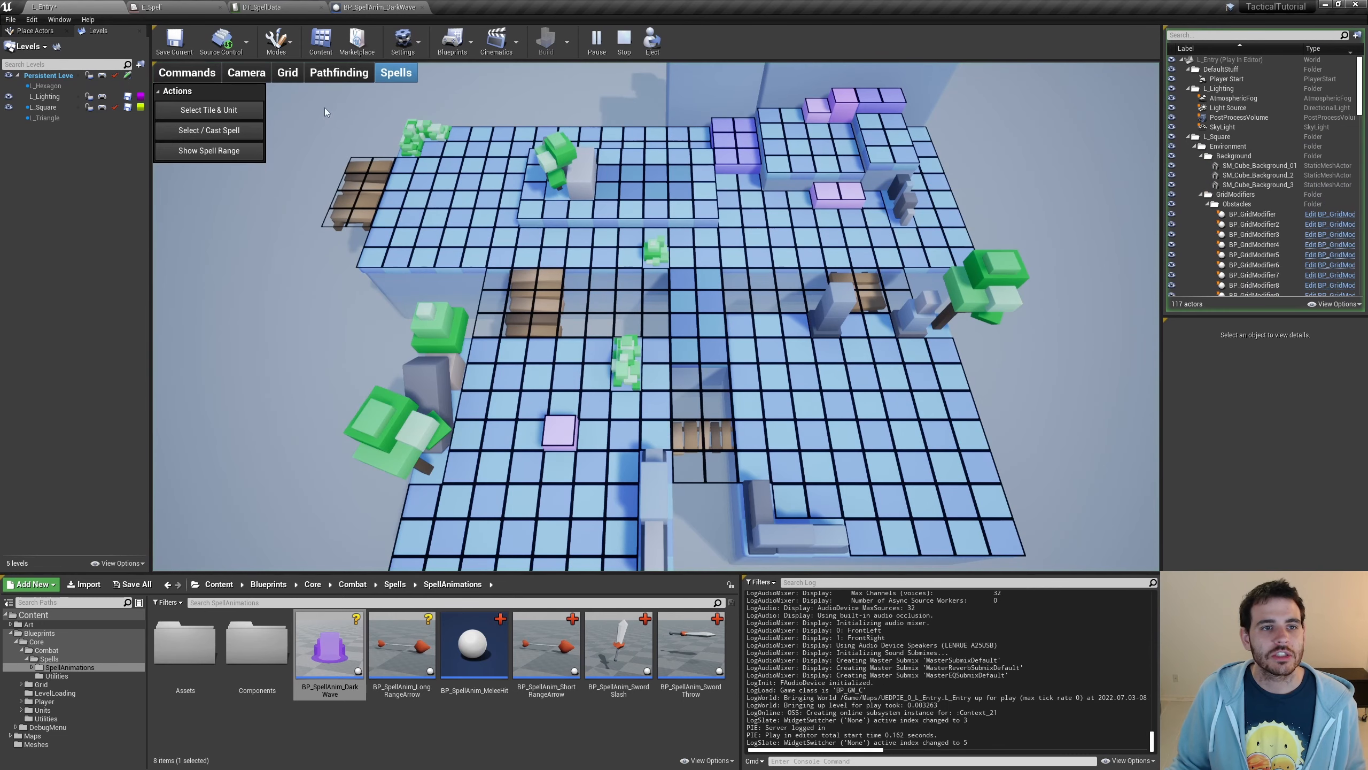
click(210, 130)
click(178, 145)
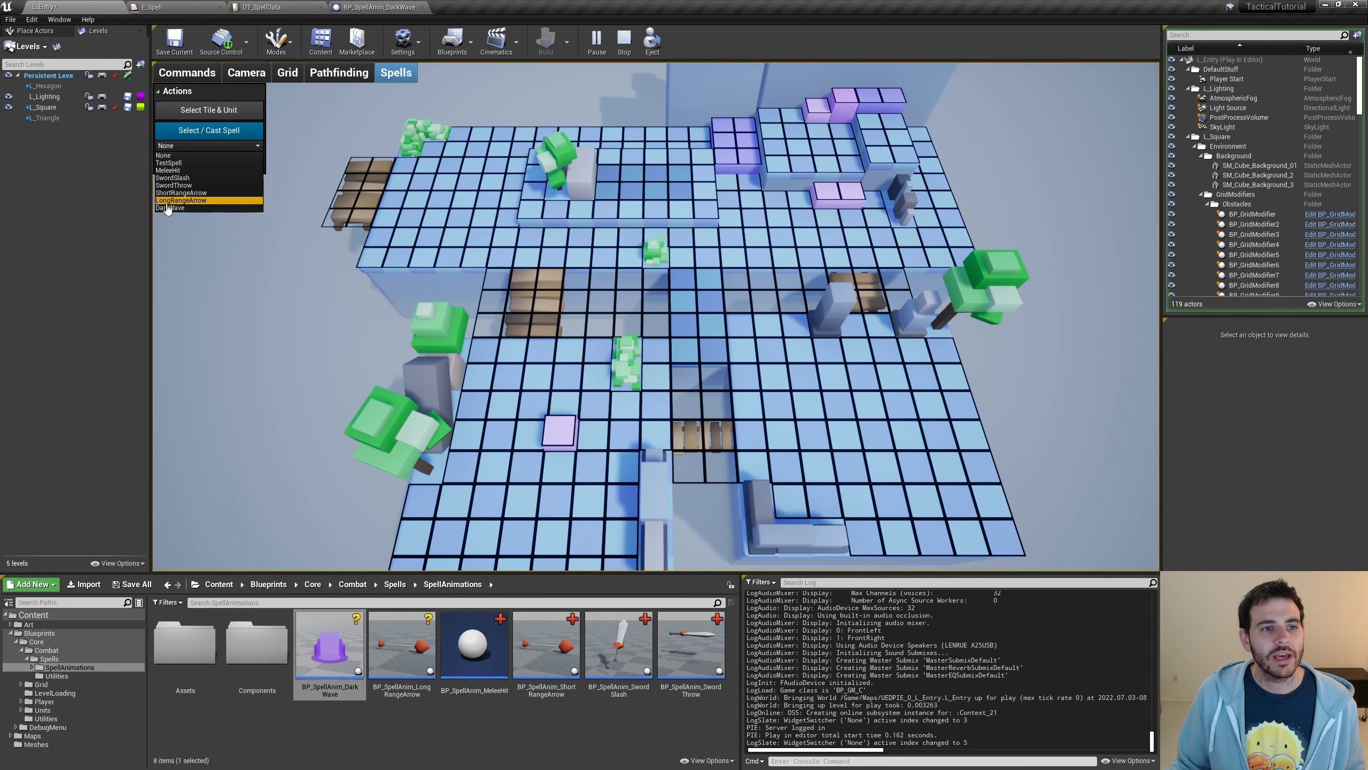
click(181, 200)
click(188, 137)
click(188, 135)
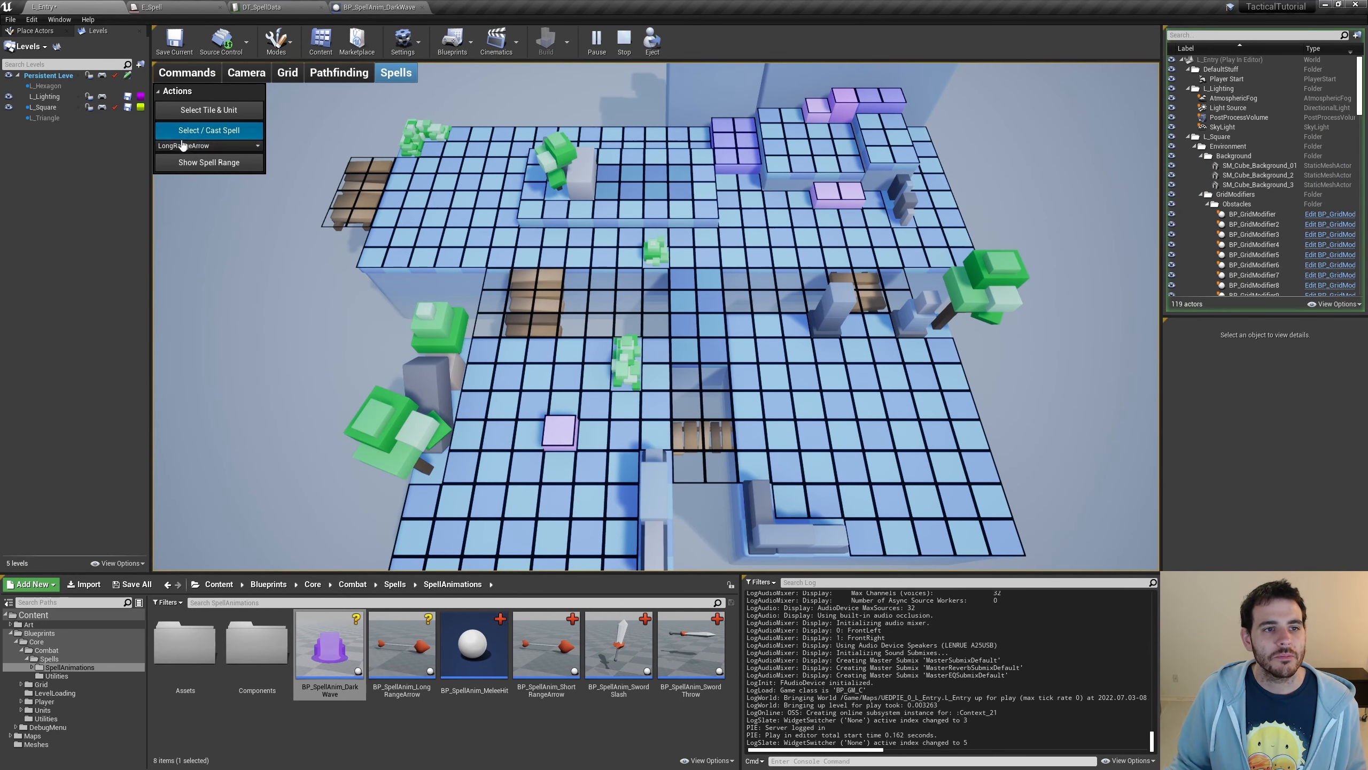
click(186, 146)
click(181, 200)
click(192, 147)
click(172, 208)
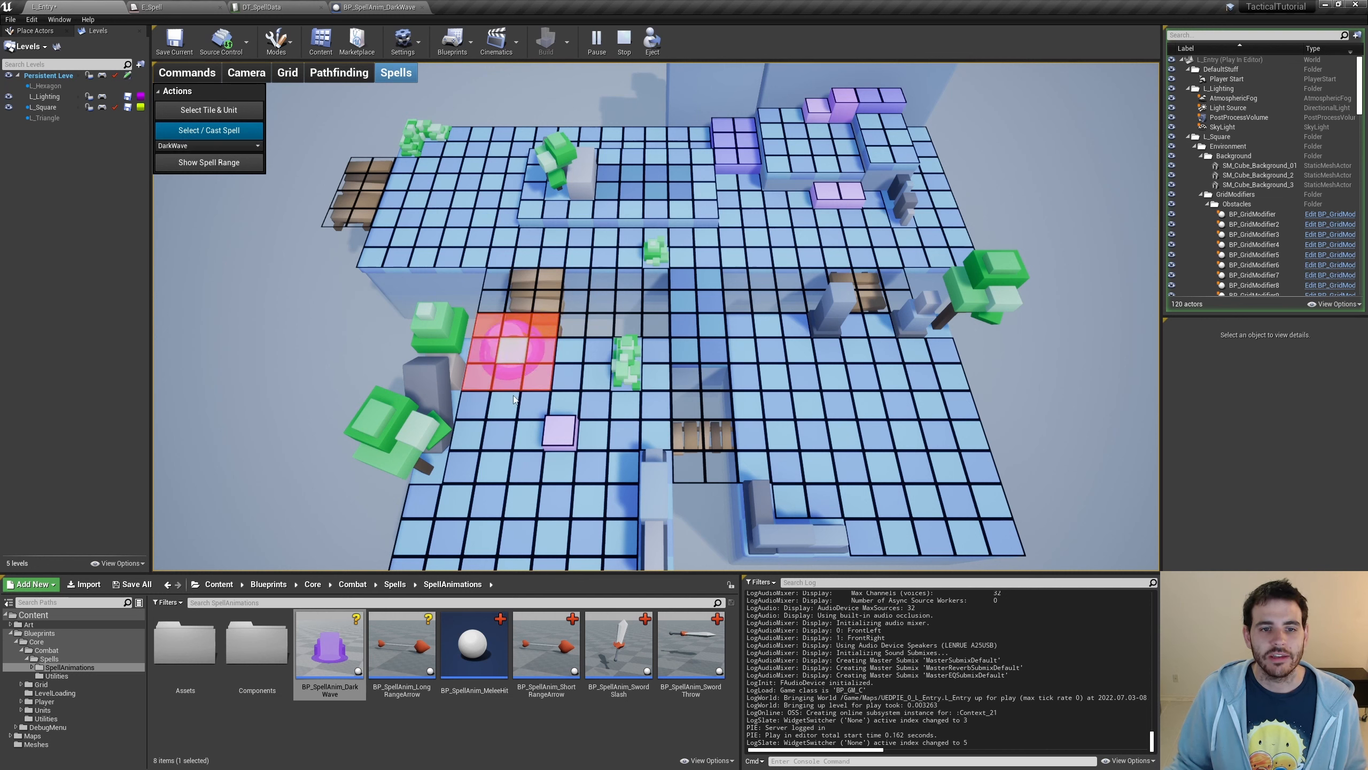
Test casting DarkWave on the tiles between the large tree and the lone raised purple block, and stop the session.
click(509, 445)
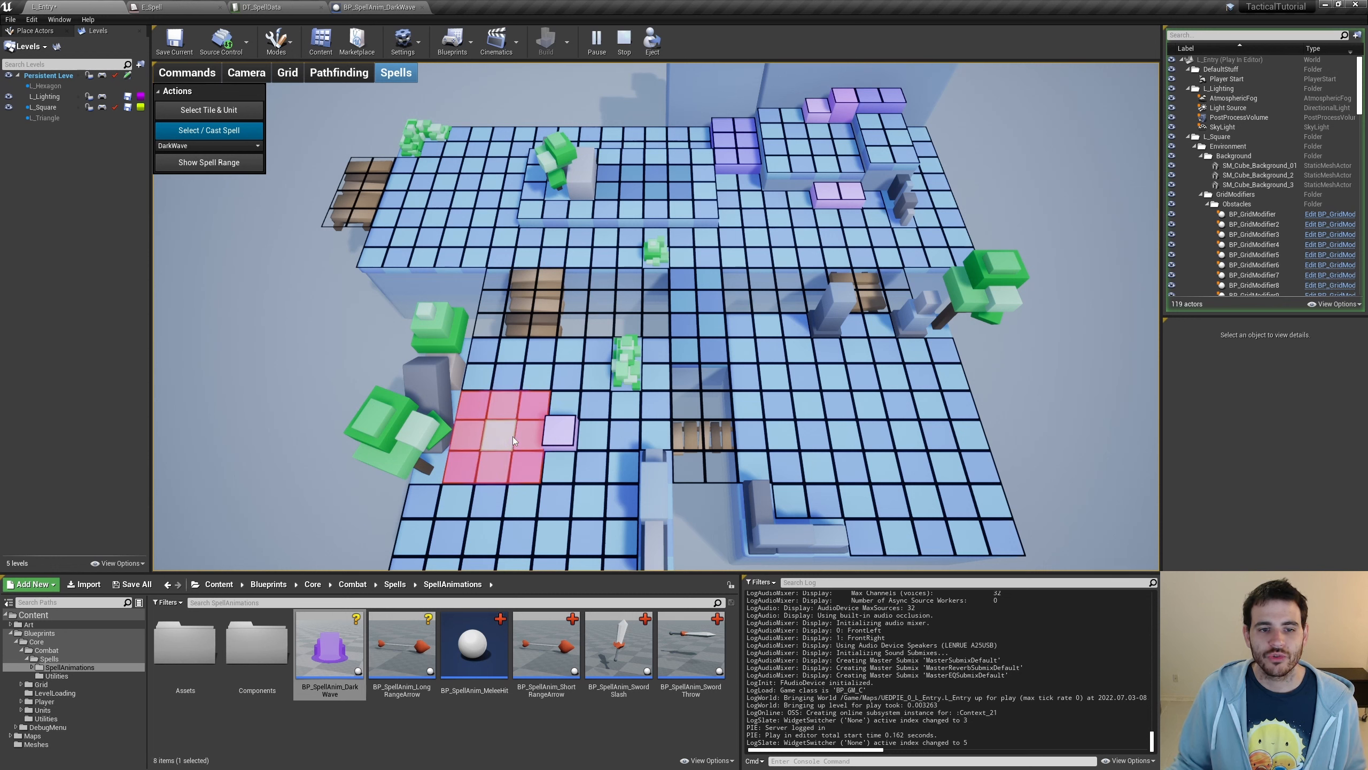
click(513, 441)
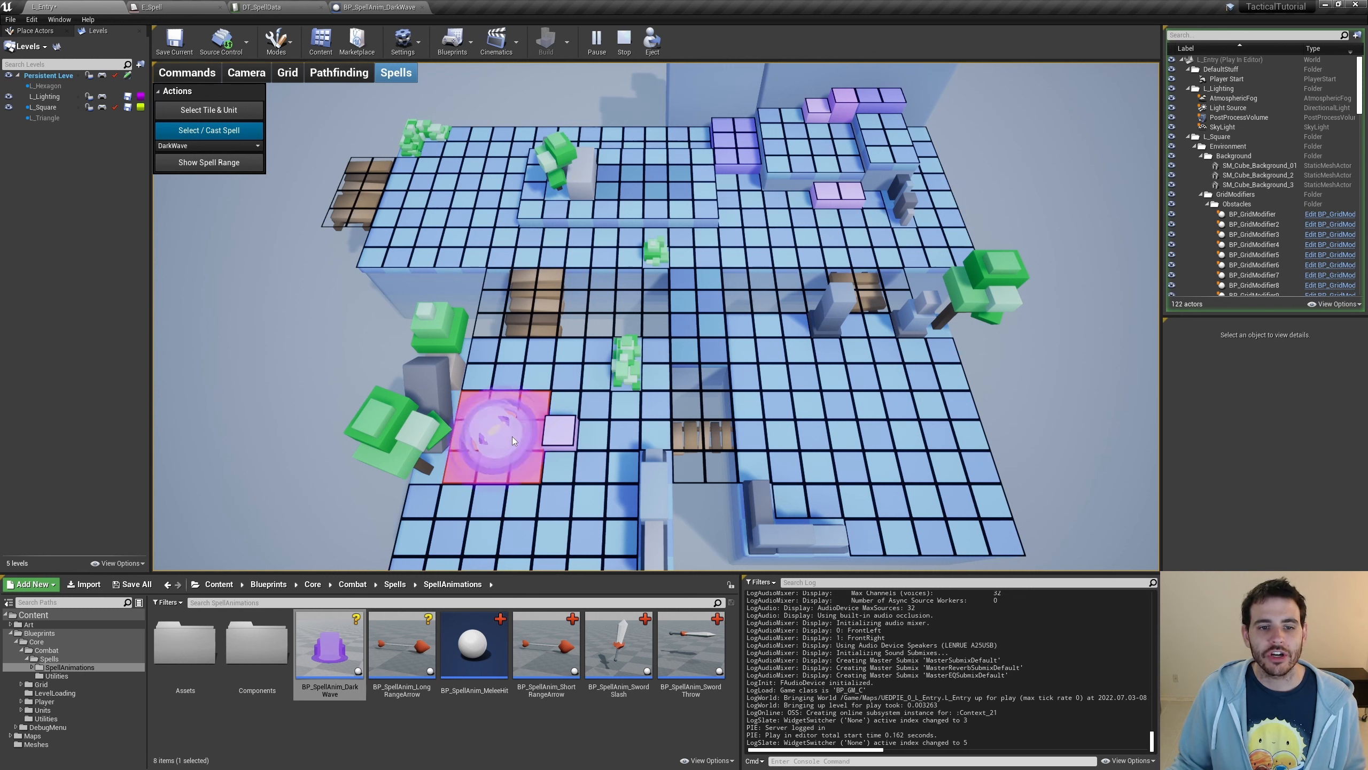
click(624, 41)
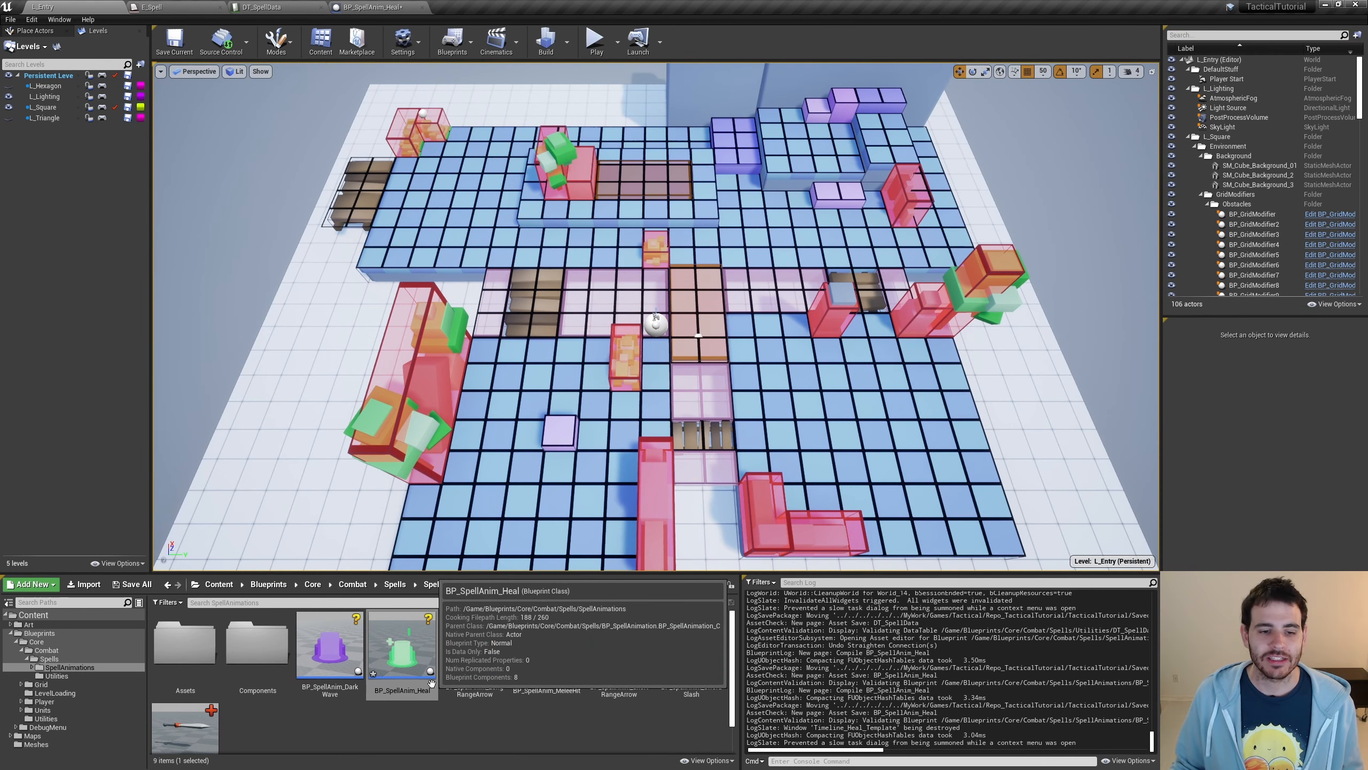
Locate the BP_SpellAnim_Heal blueprint among the spell animations and check the Heal enumerator in E_Spell.
click(432, 686)
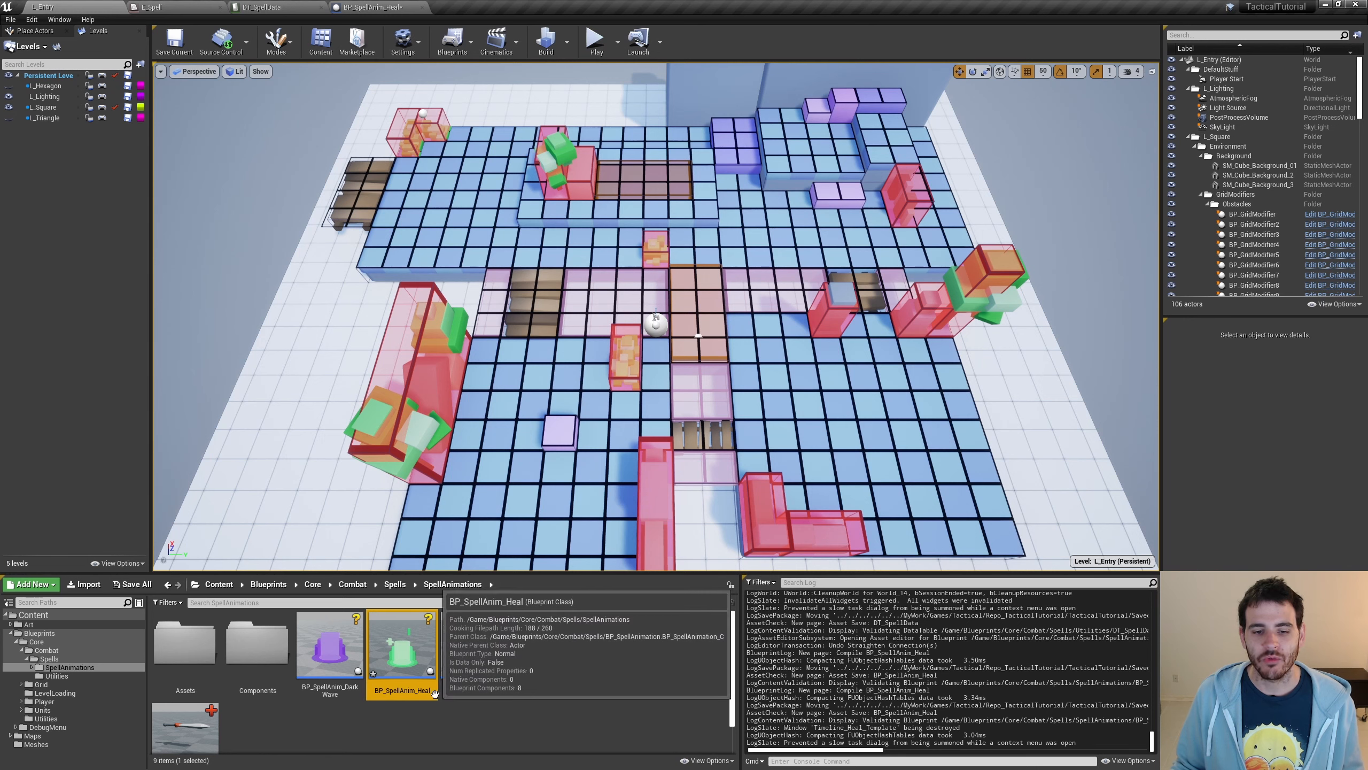
click(172, 9)
click(80, 222)
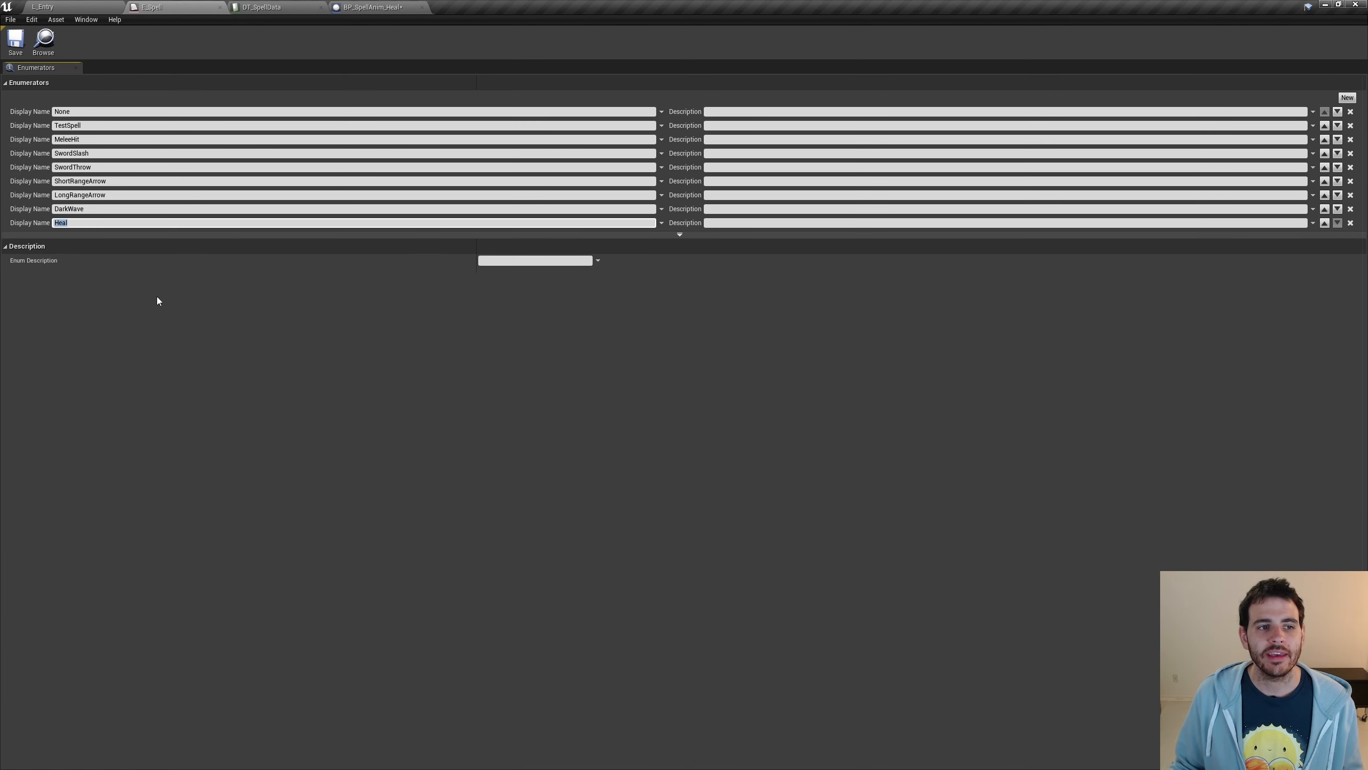
Review the Heal row's spell, animation, cast range and line-of-sight settings in DT_SpellData, and save the data table.
click(263, 7)
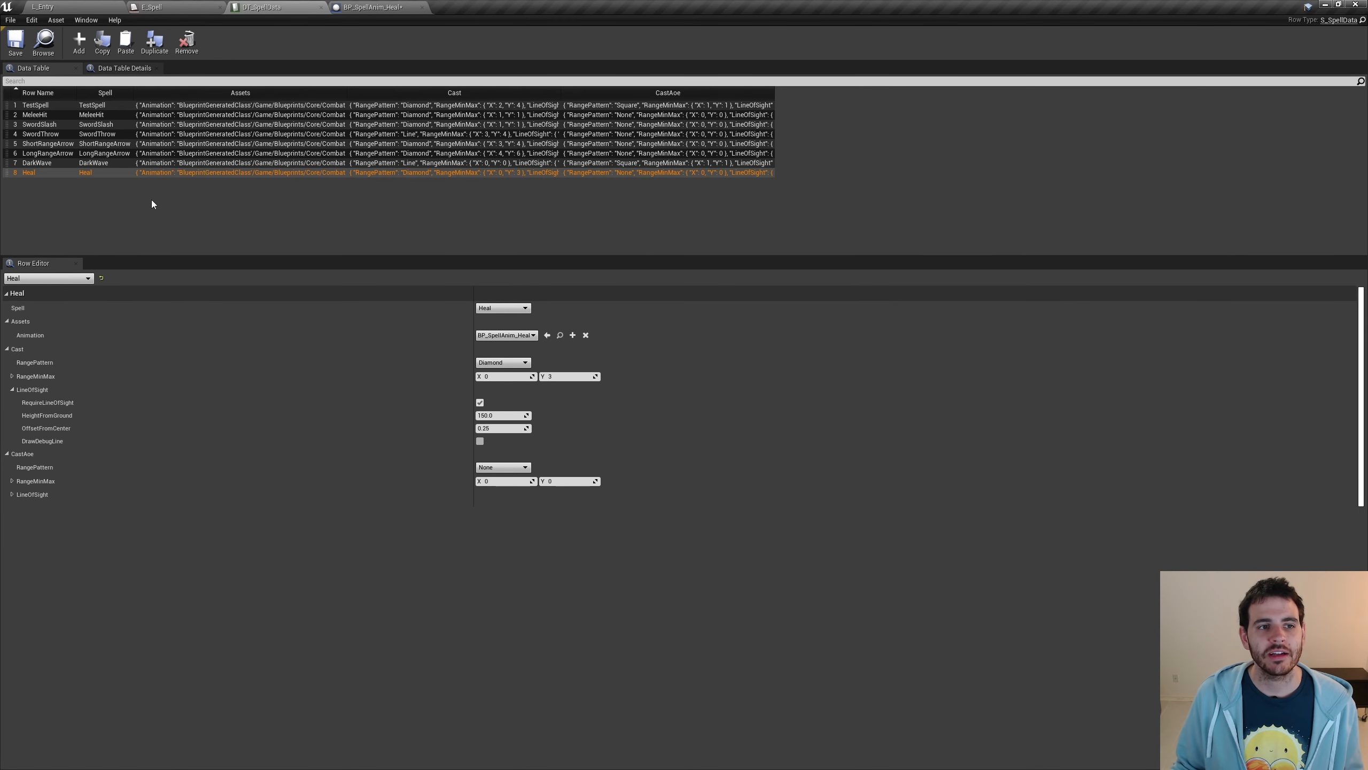
click(504, 308)
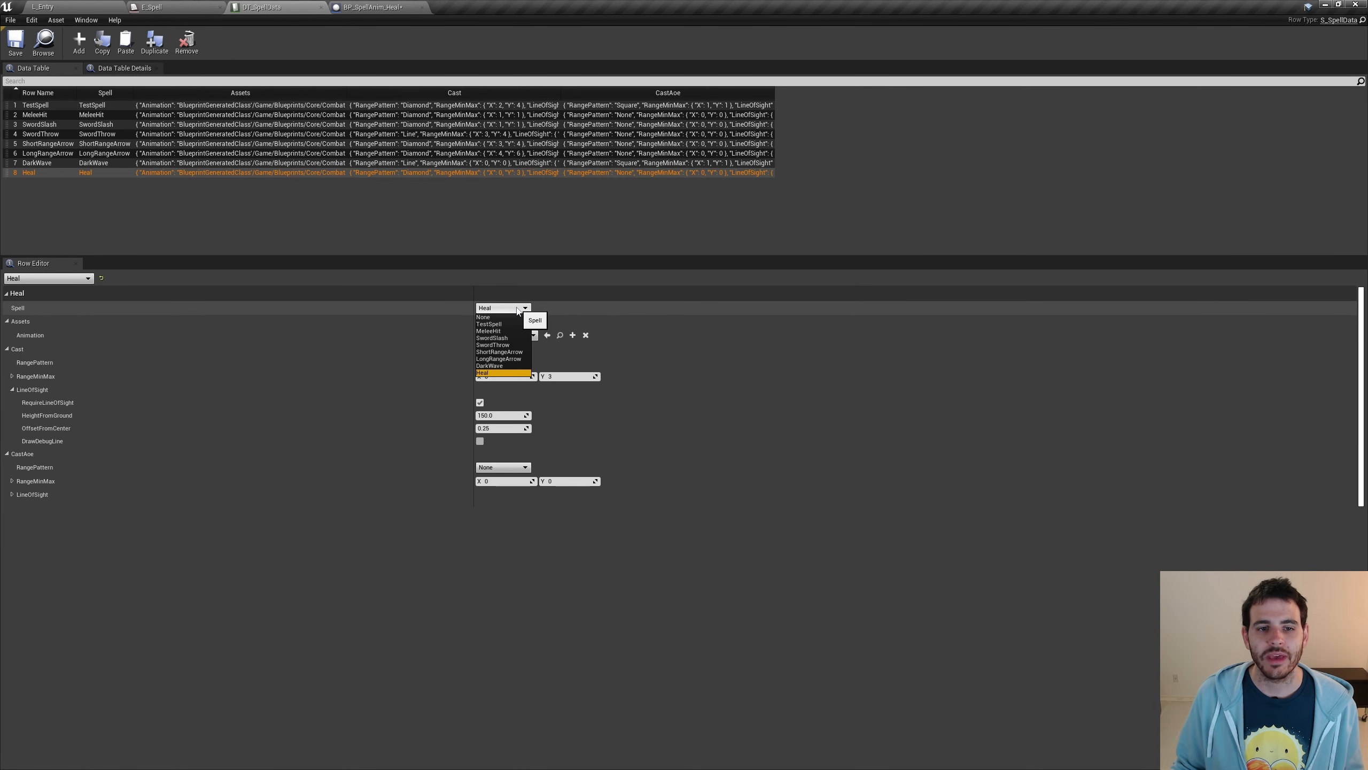
click(517, 308)
click(533, 334)
click(537, 332)
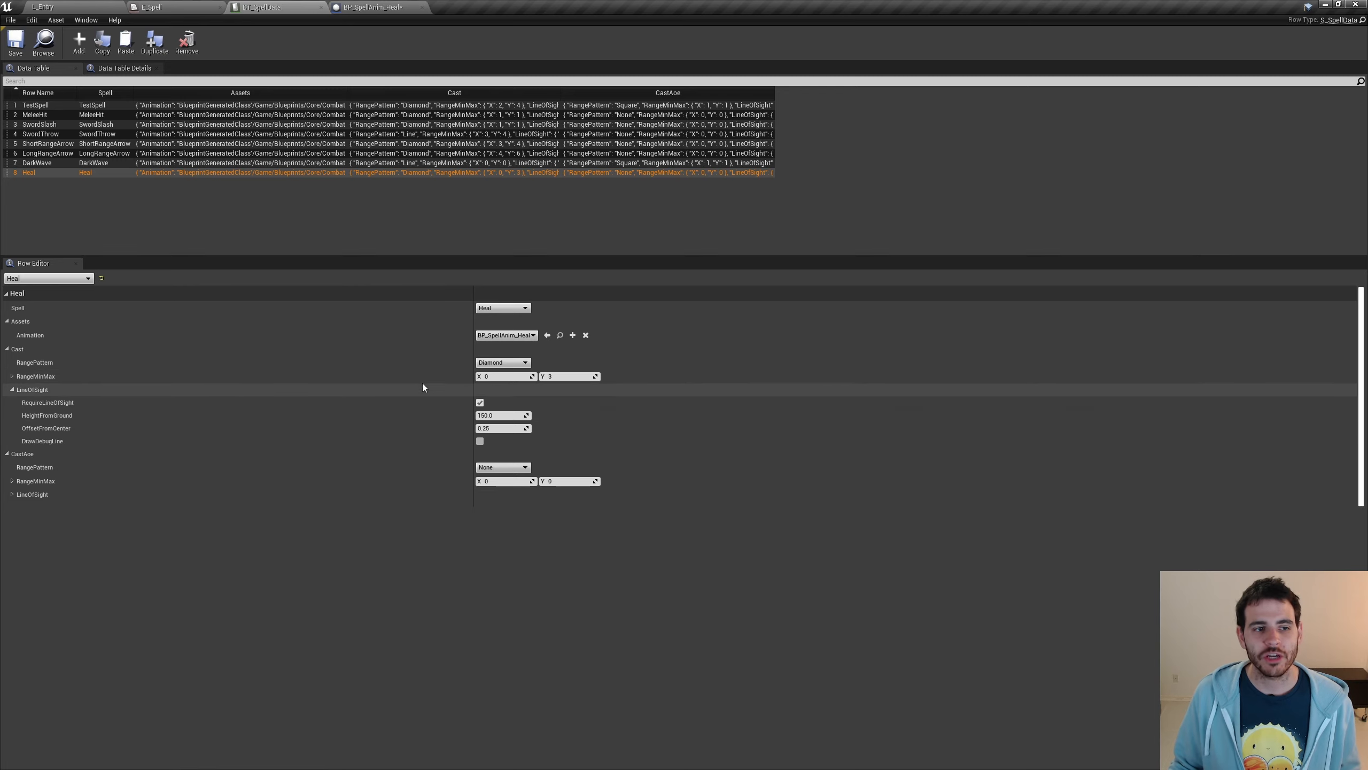
click(517, 377)
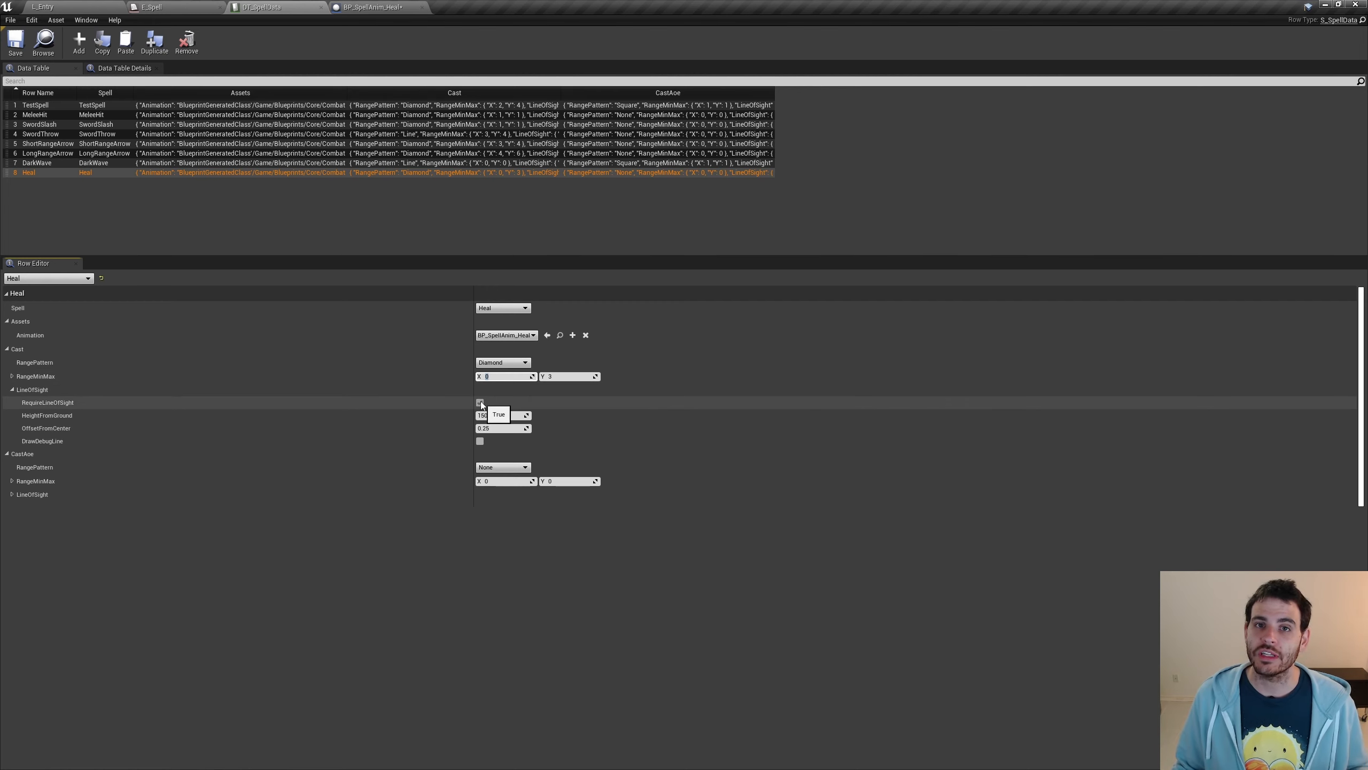
click(15, 43)
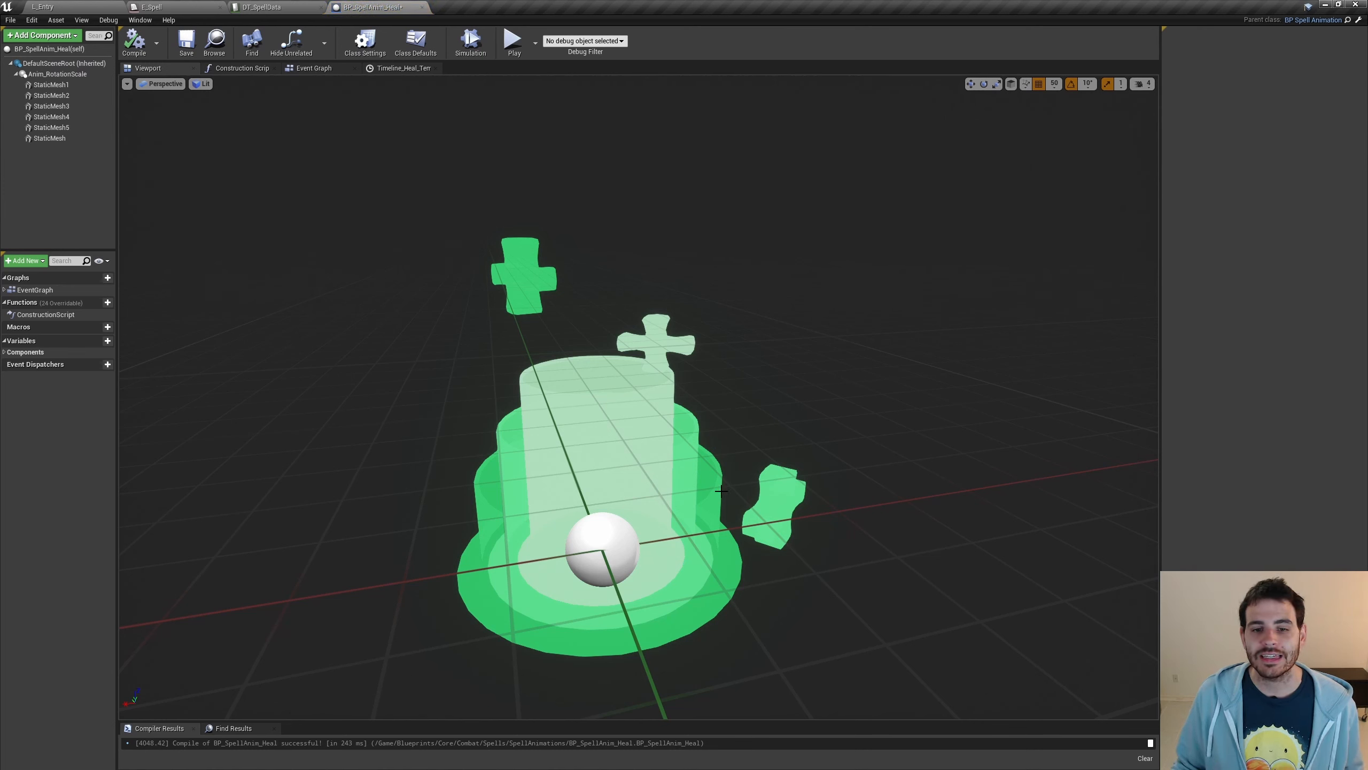
Inspect the three nested cylinder static meshes of BP_SpellAnim_Heal in the 3D preview.
click(681, 433)
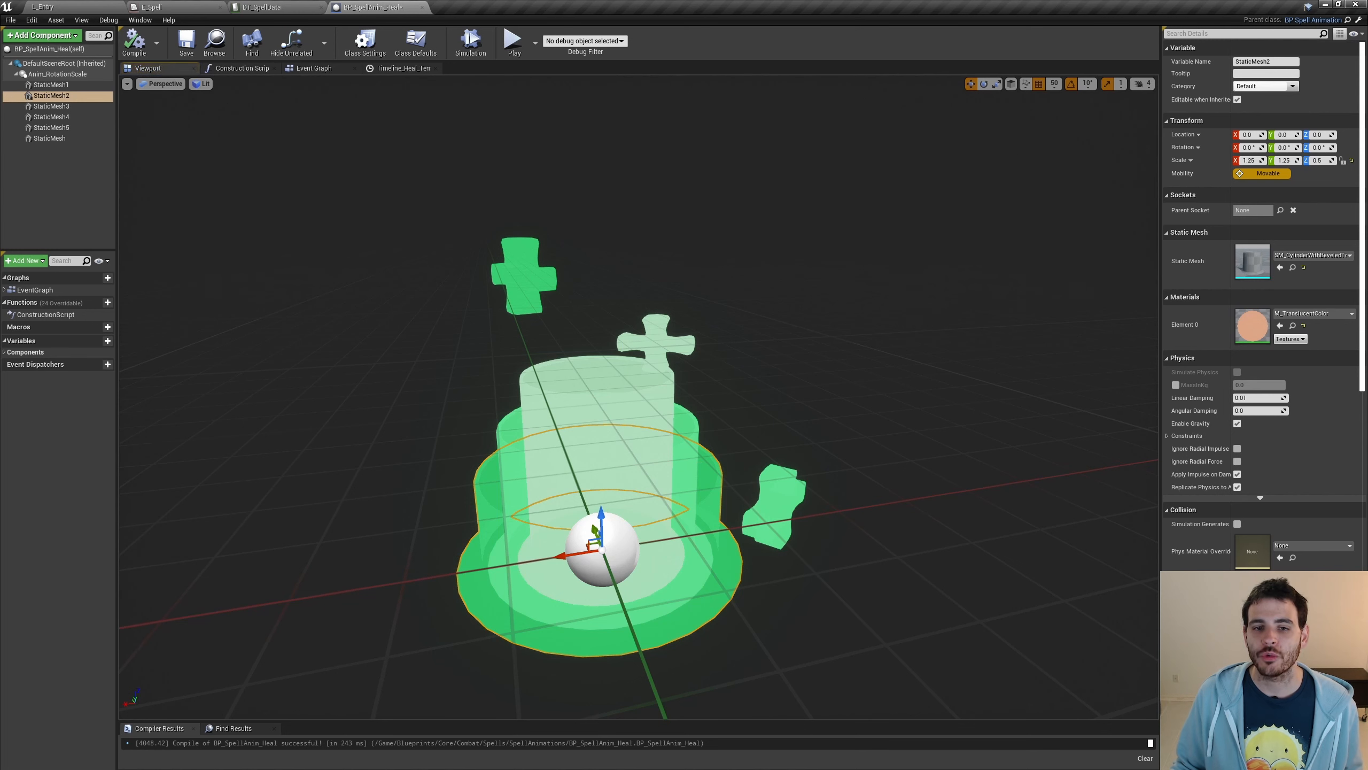
click(684, 425)
click(542, 366)
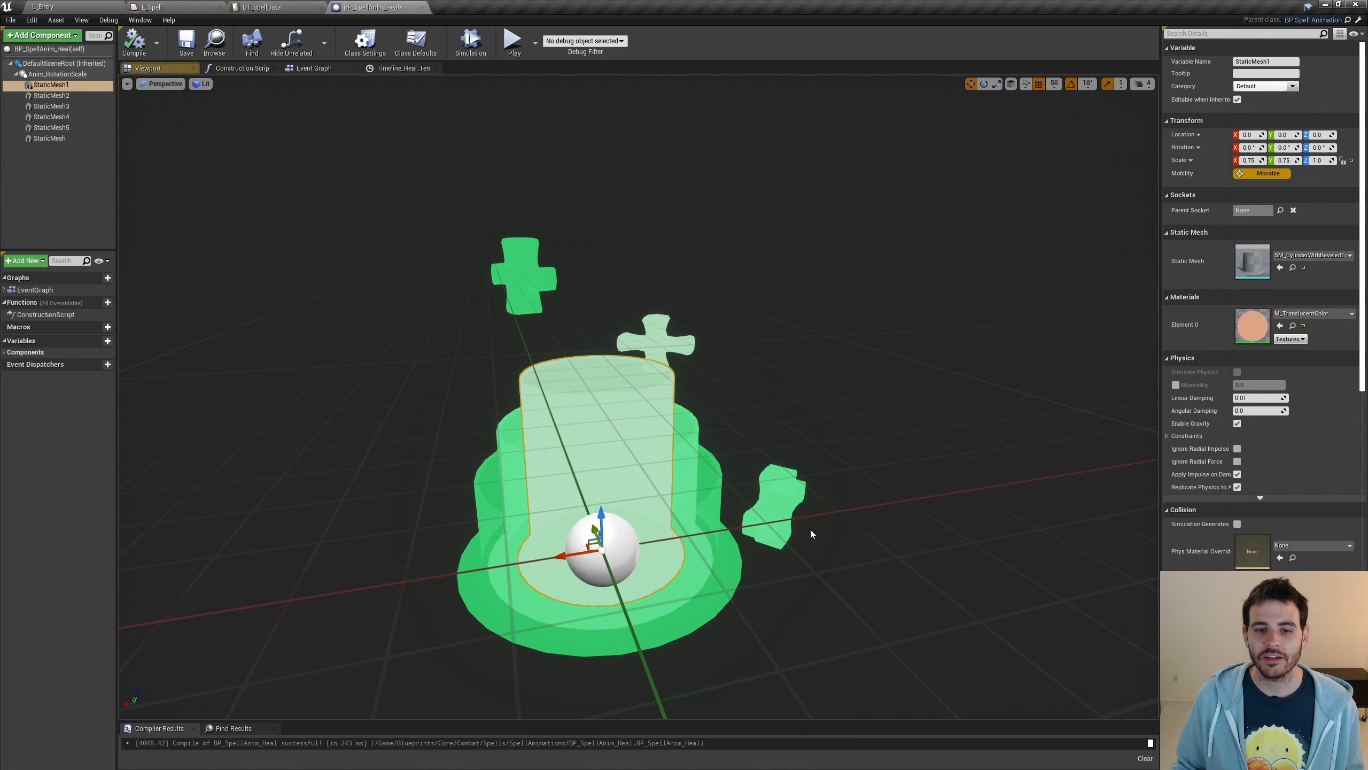
click(720, 484)
click(683, 413)
click(587, 375)
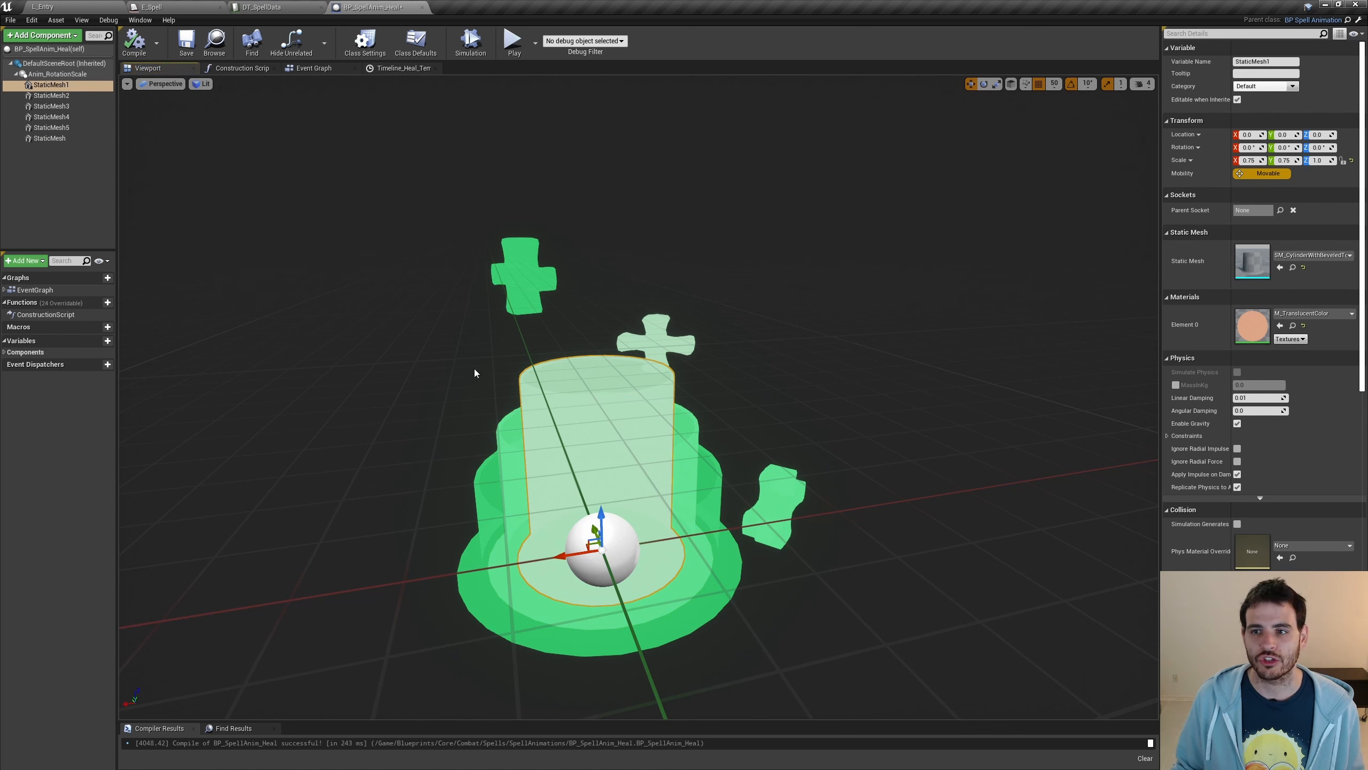
Inspect the three plus-shaped meshes StaticMesh5, StaticMesh4 and StaticMesh3 around the Heal cylinders.
right_drag(477, 376, 554, 308)
key(a)
click(640, 275)
key(d)
right_drag(641, 275, 589, 324)
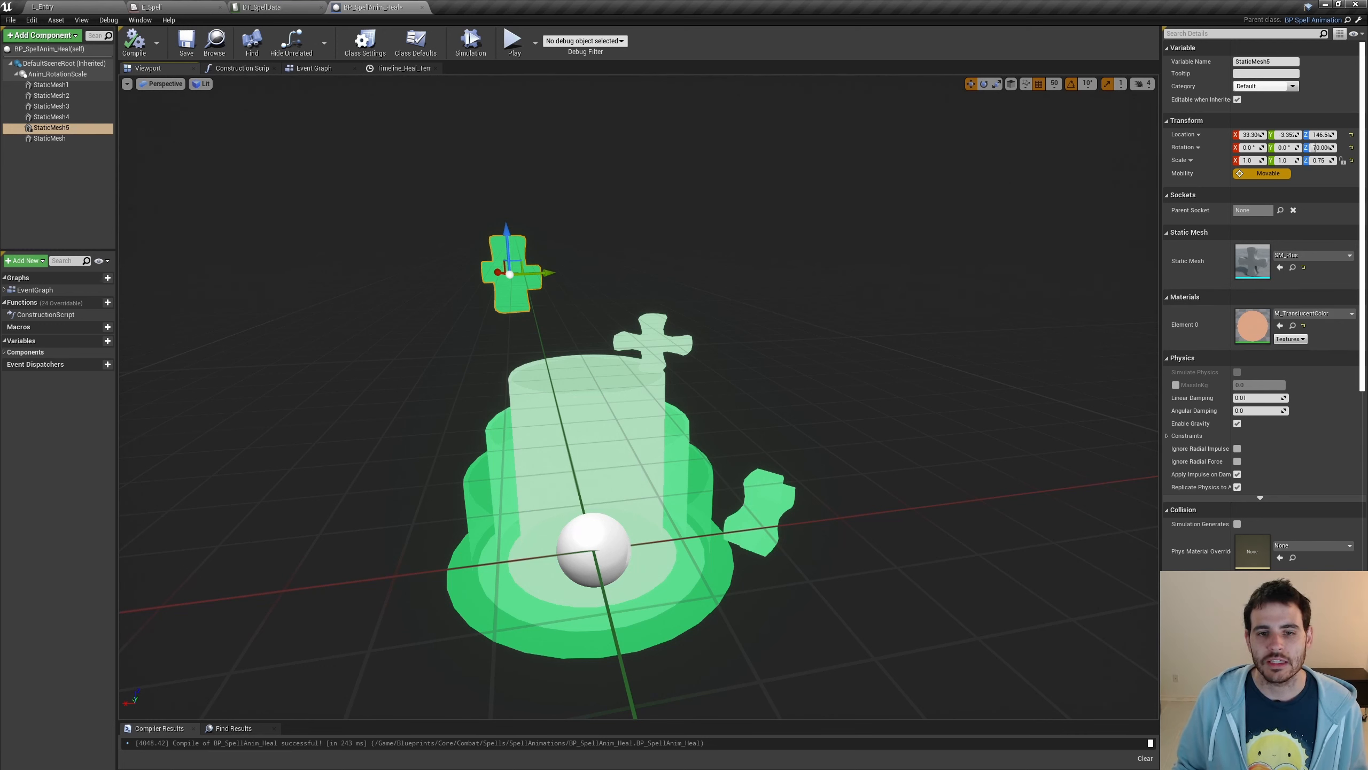
click(670, 338)
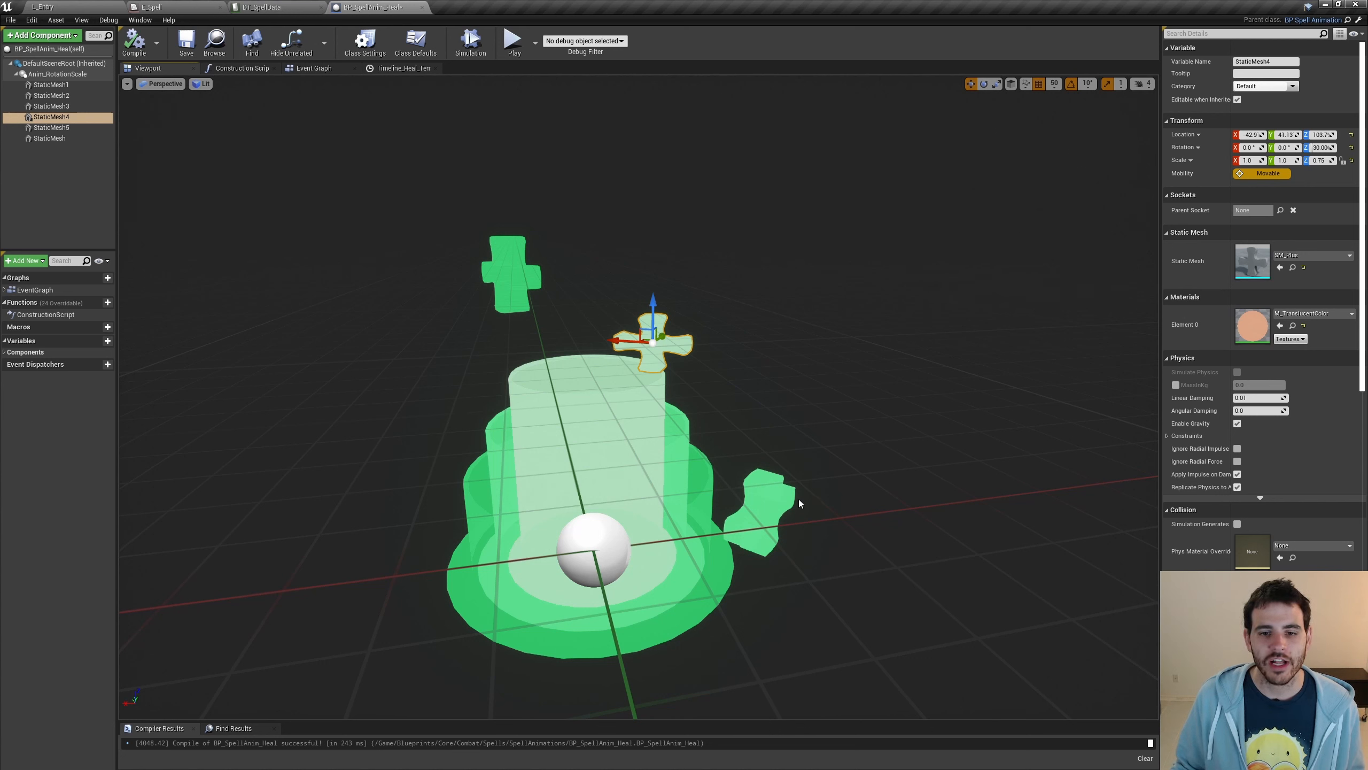
click(774, 523)
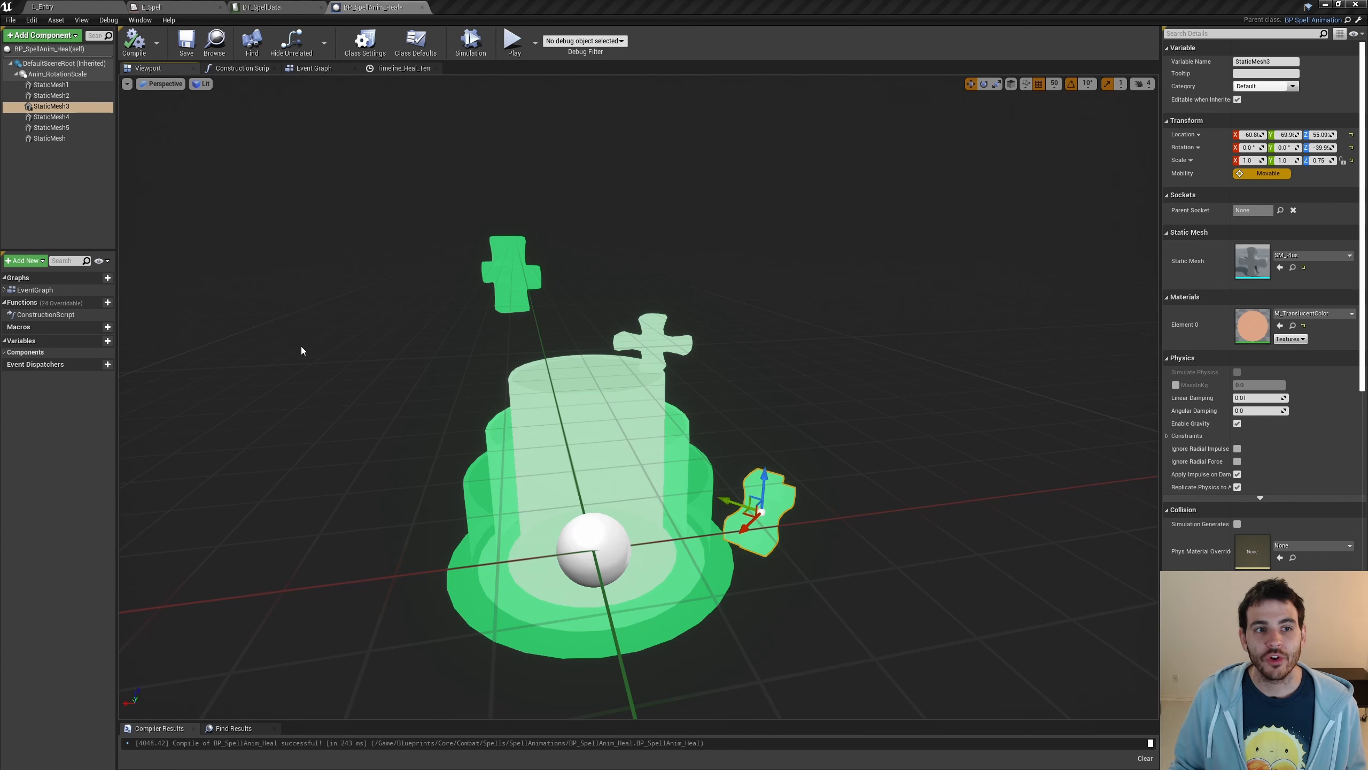
Check the three Color values that the Heal construction script assigns to its mesh pairs, and return to the 3D preview.
click(235, 69)
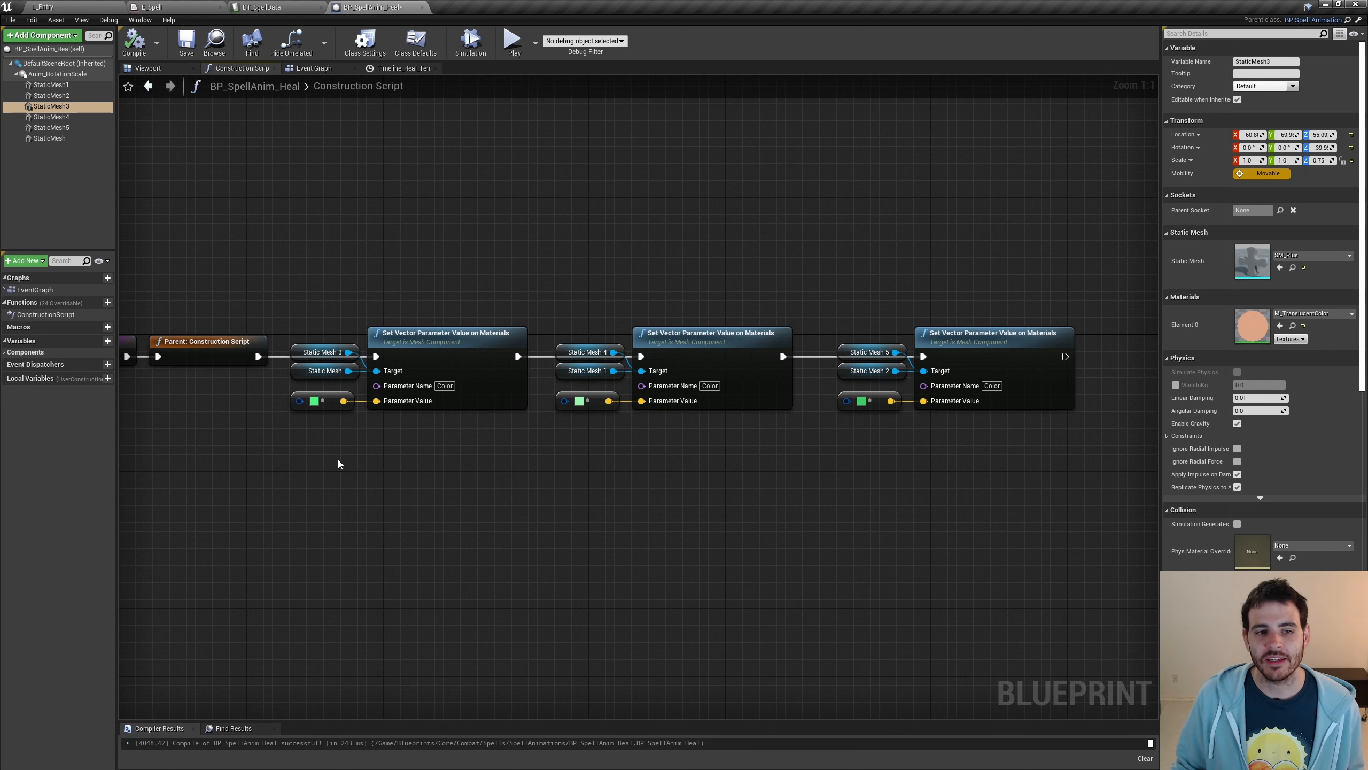
click(329, 405)
click(593, 405)
click(876, 405)
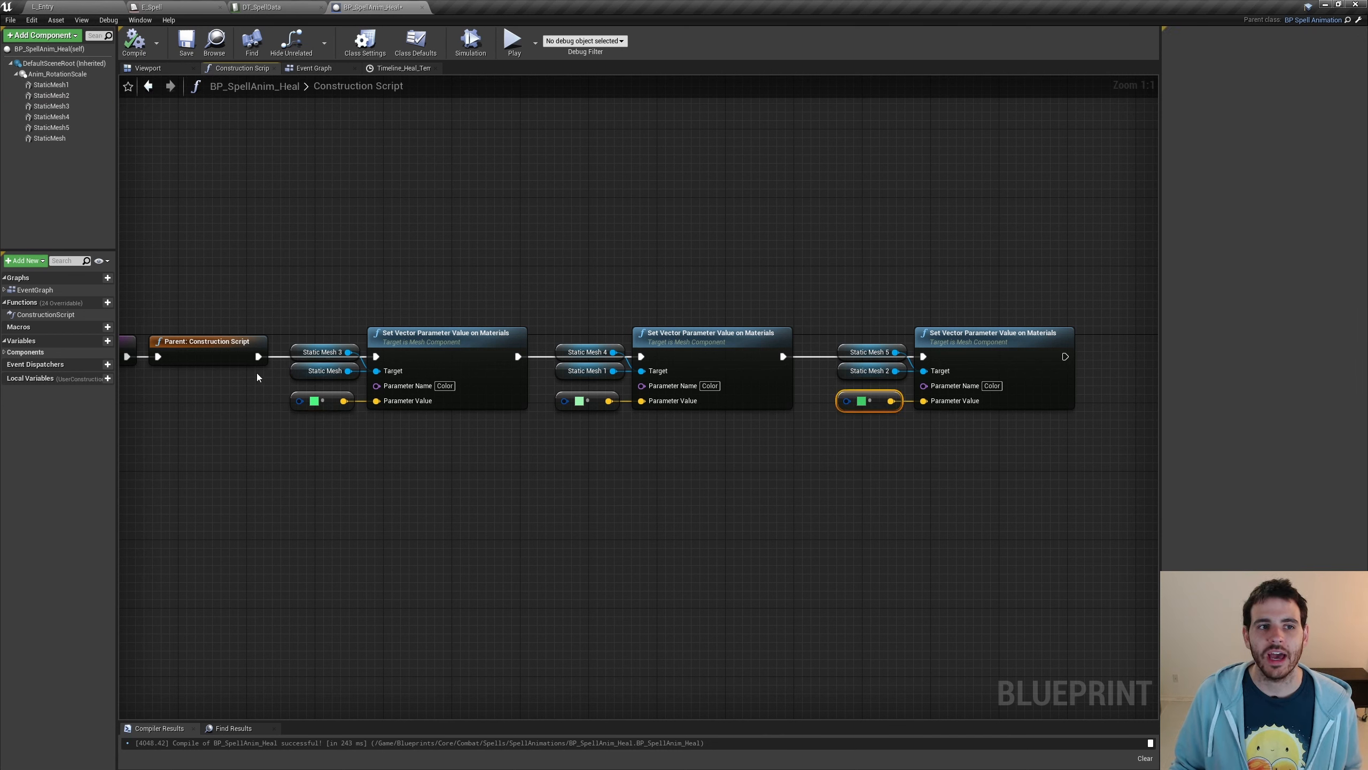
click(156, 69)
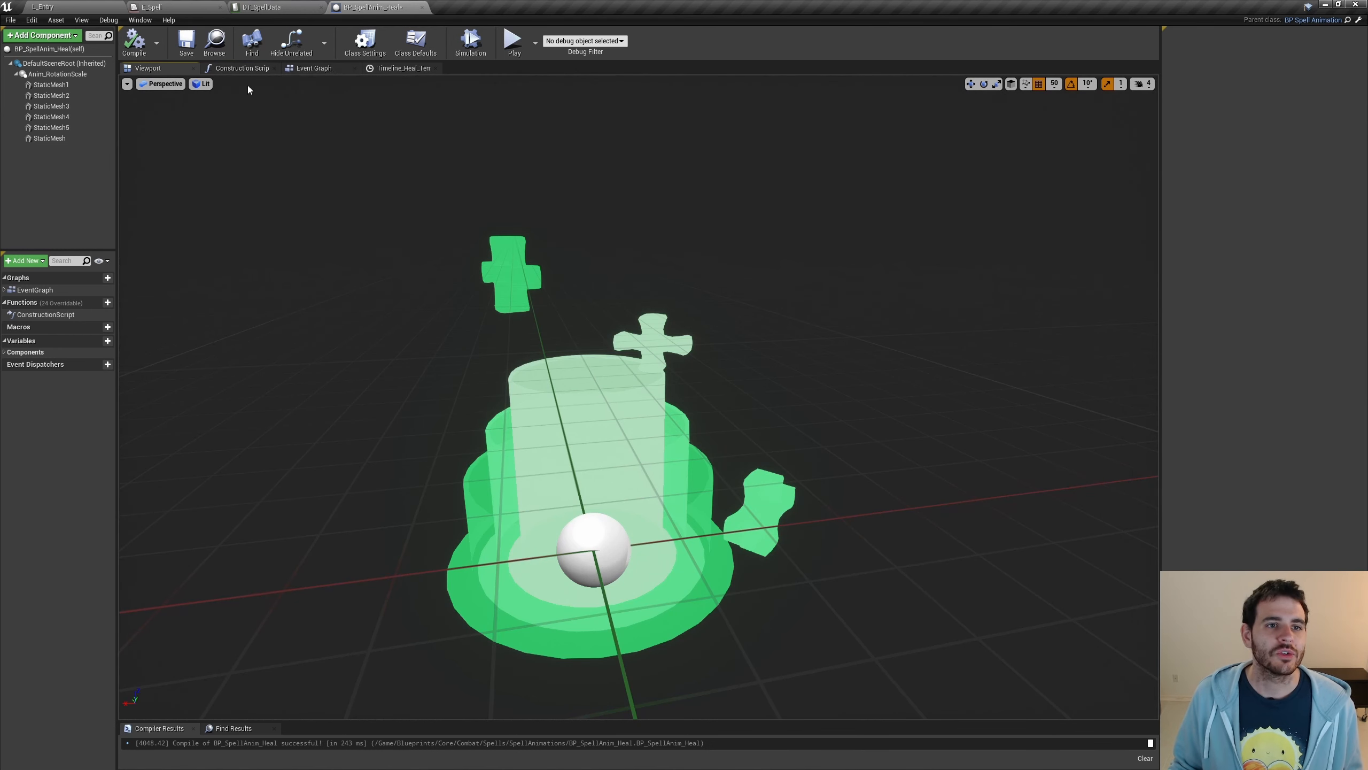
Walk through the Heal event graph's SetActorLocation, Timeline_Heal, opacity parameter and Event Complete Spell Animation nodes.
click(305, 70)
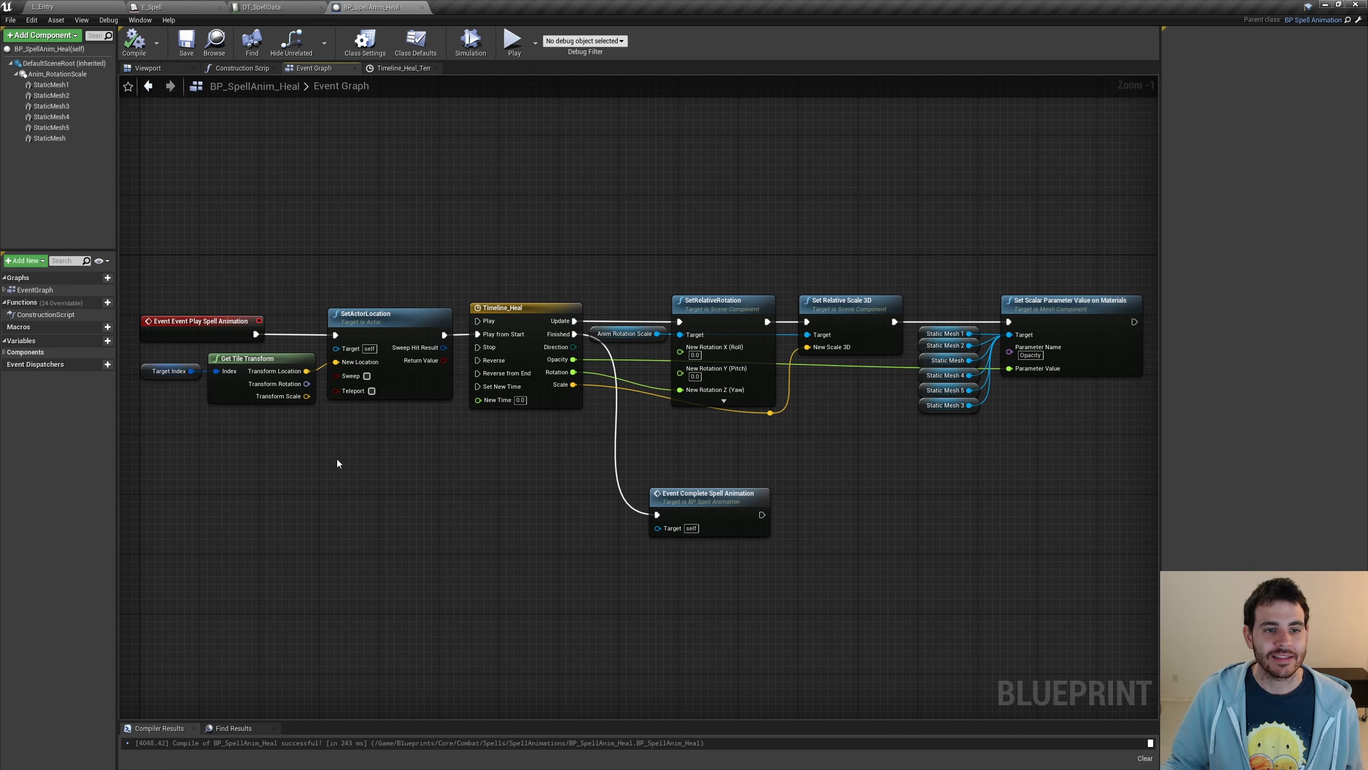
drag(337, 463, 350, 278)
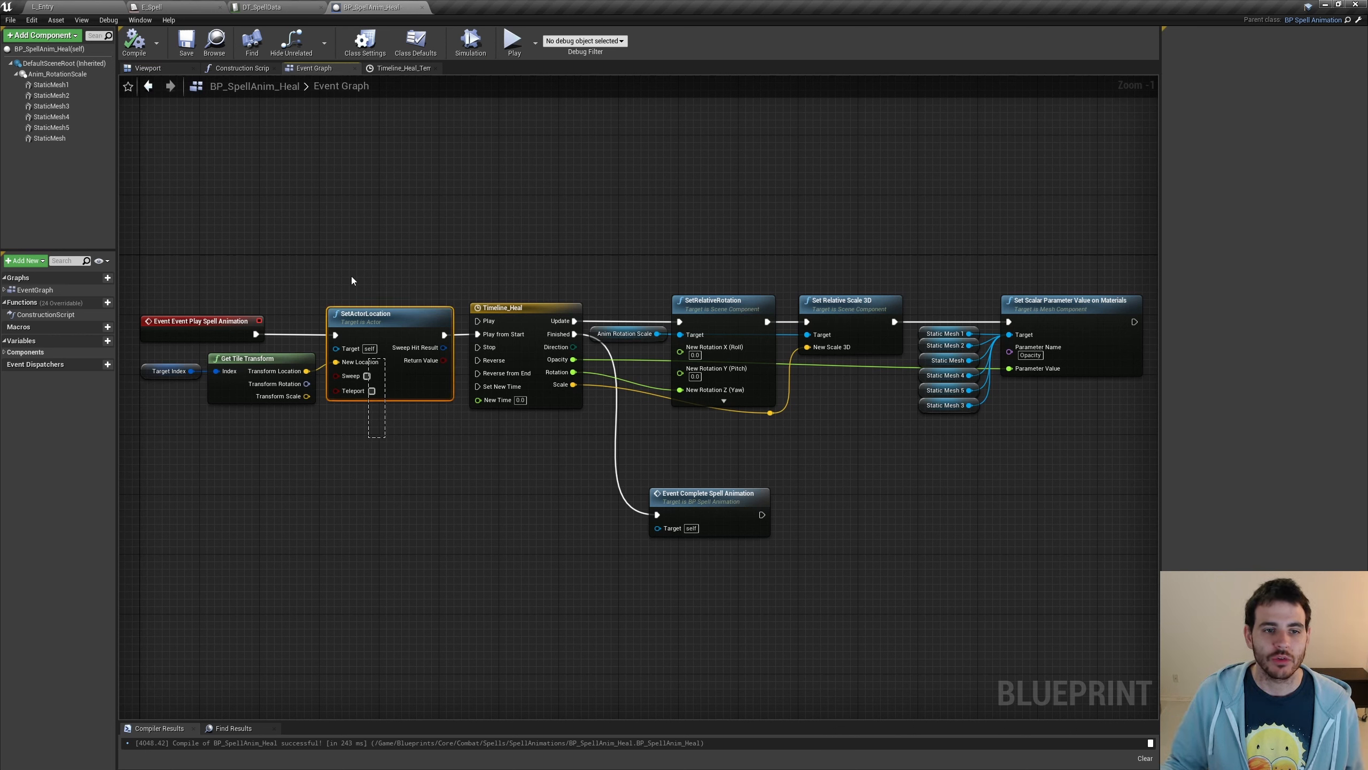
click(552, 403)
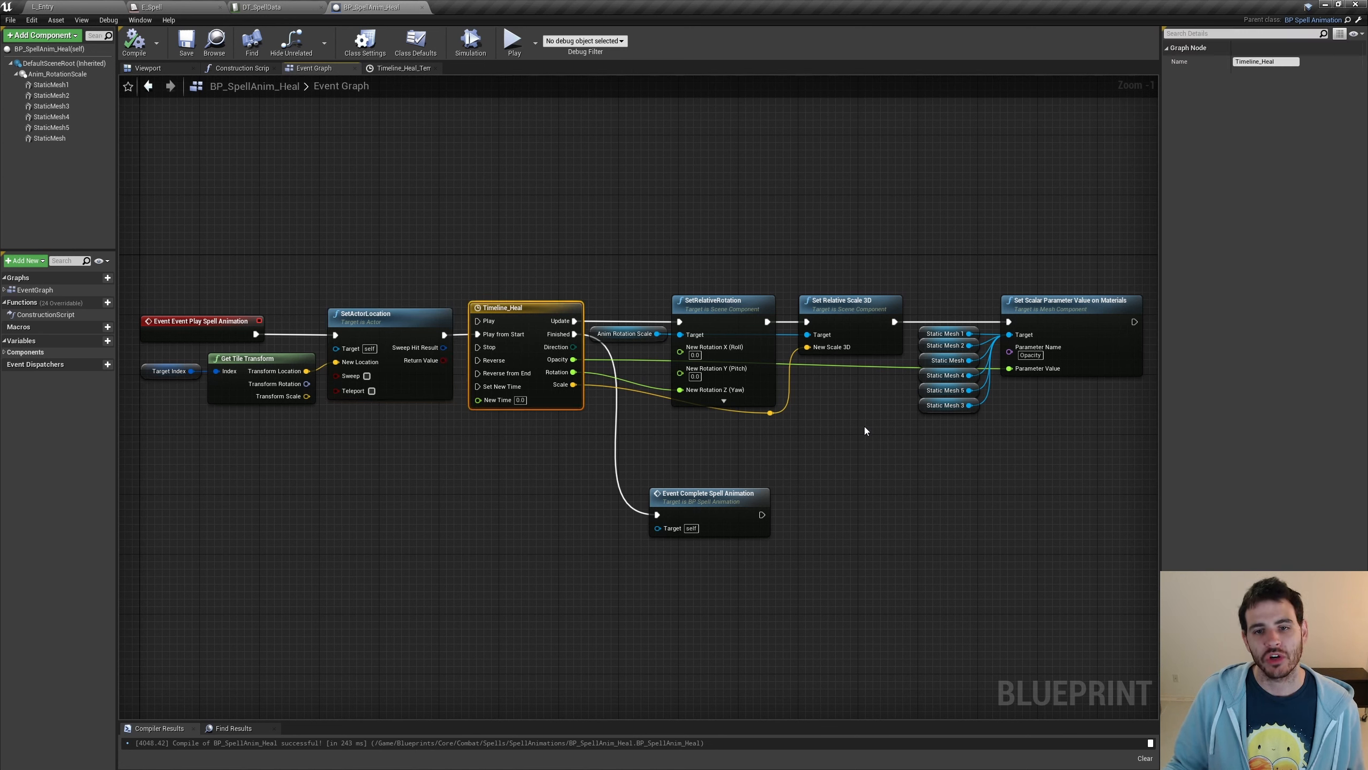
drag(865, 427, 811, 308)
drag(1008, 431, 972, 270)
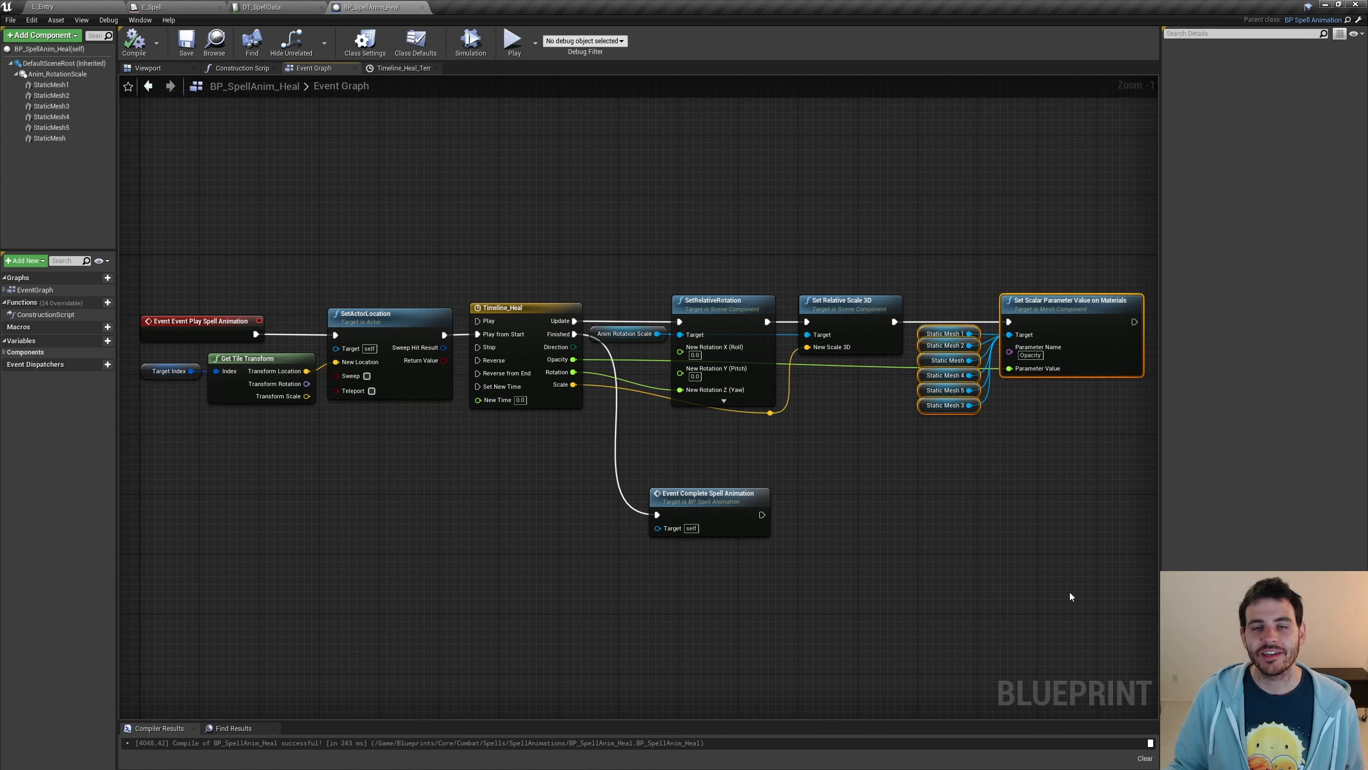
drag(834, 514, 669, 626)
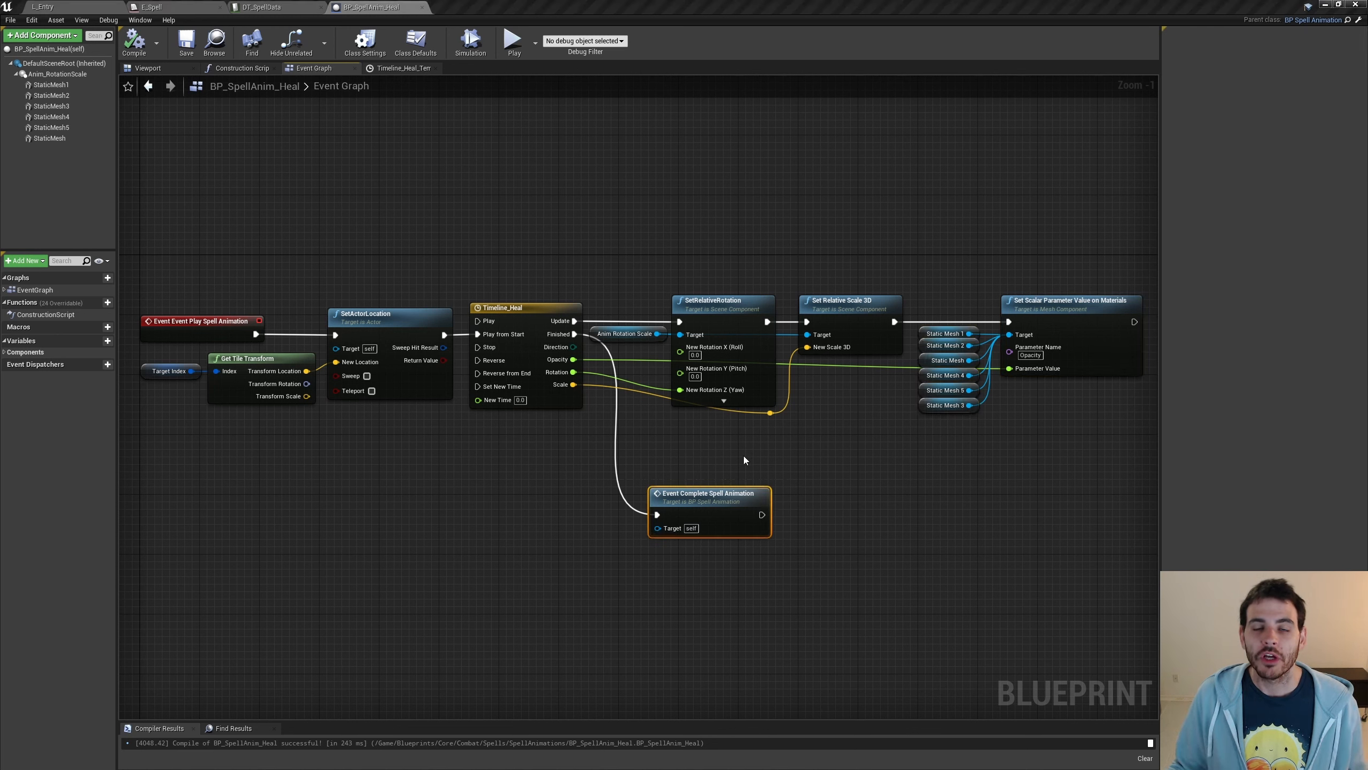
Examine the SetRelativeRotation node with its Anim Rotation Scale target and the Timeline_Heal node that drives it.
drag(740, 259, 701, 441)
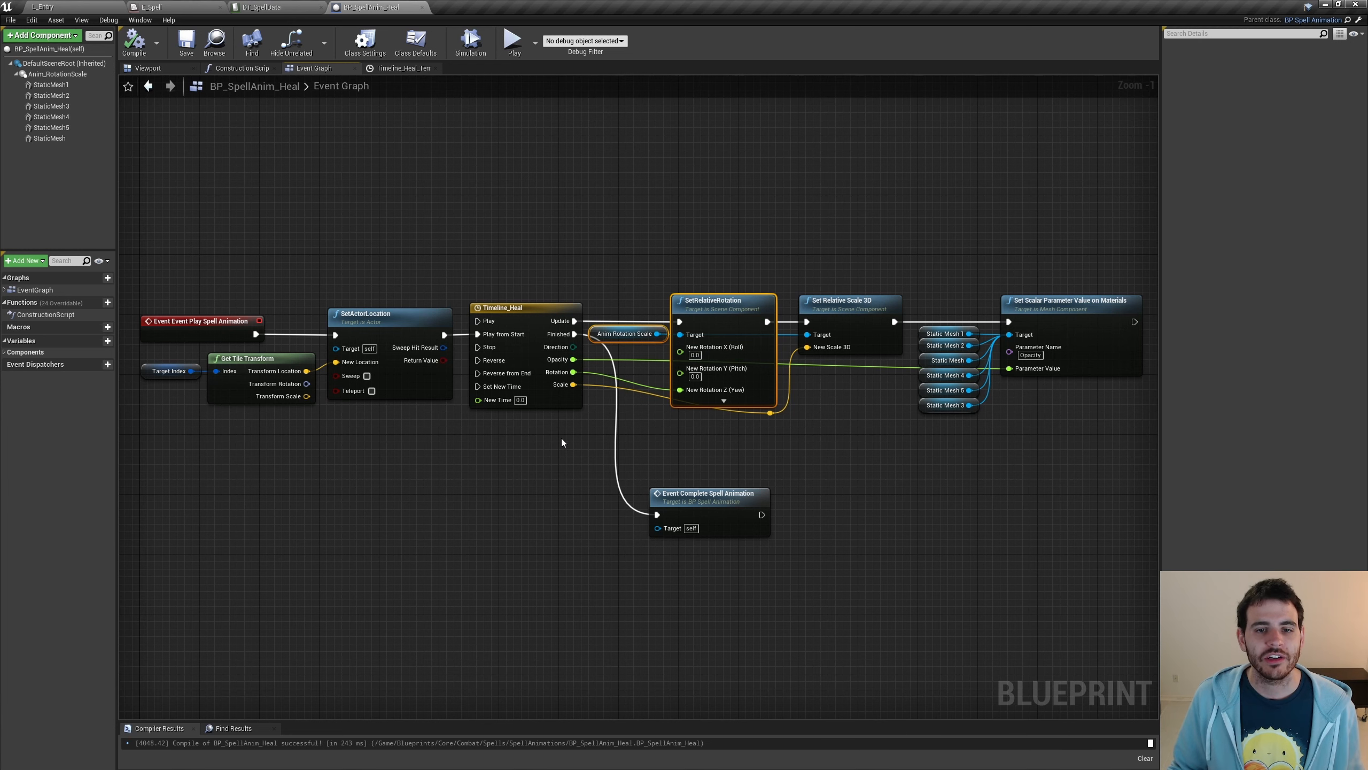
click(654, 437)
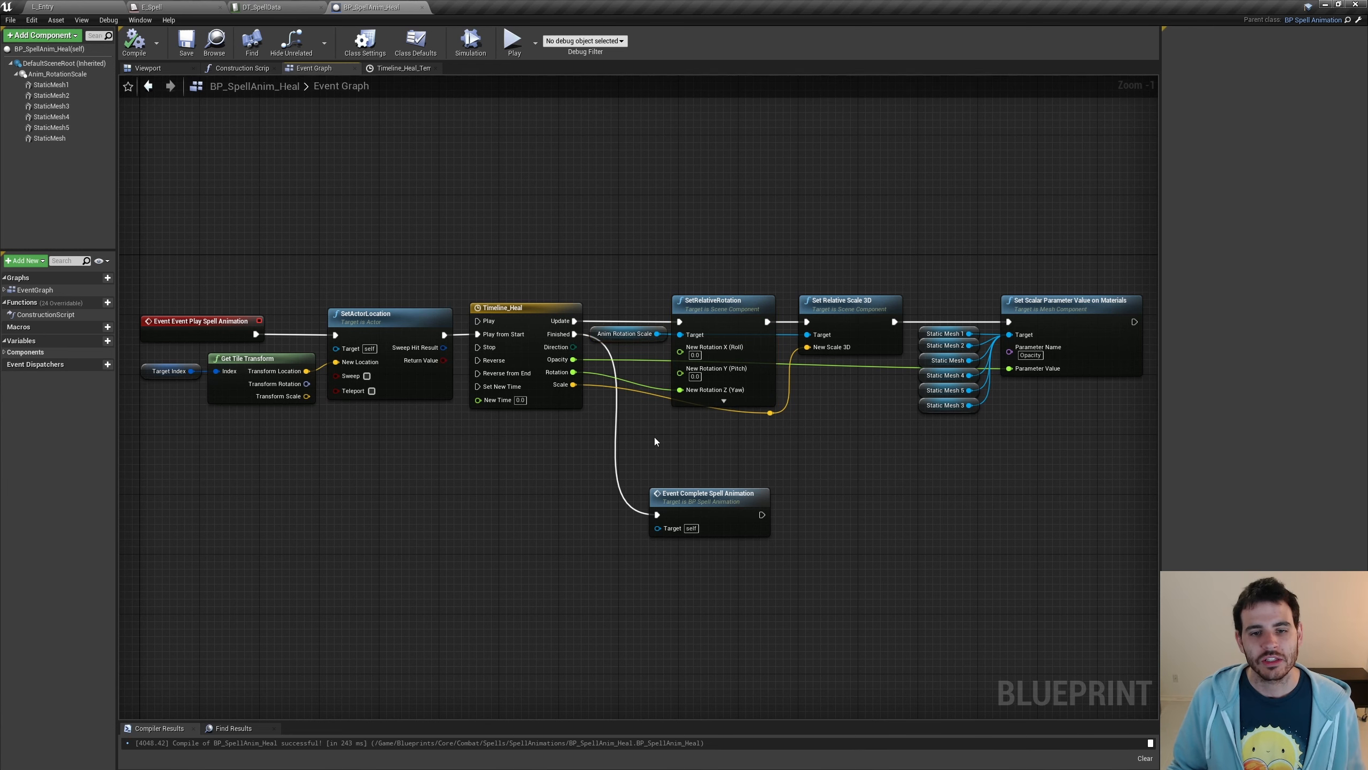
click(525, 309)
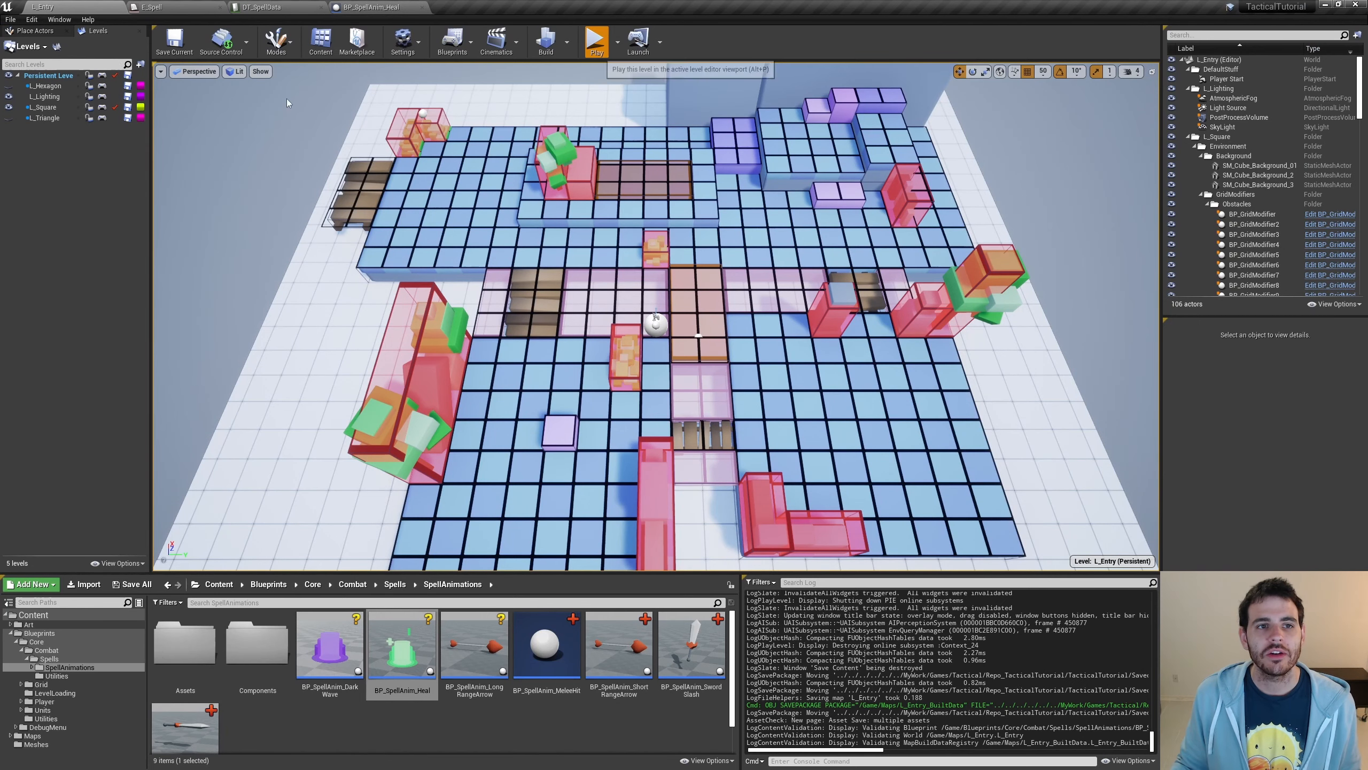
Start playing the L_Entry level and activate spell casting with the Heal spell.
click(596, 41)
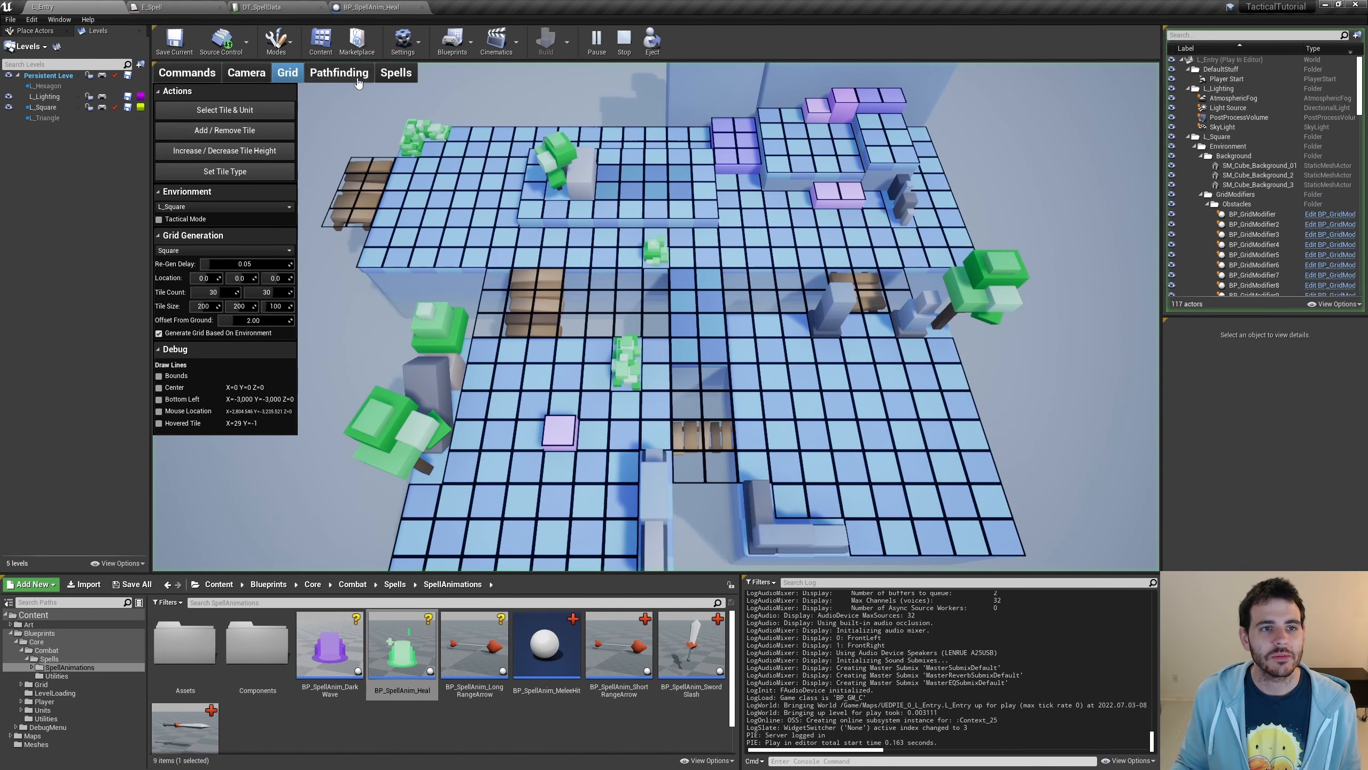
click(395, 73)
click(215, 131)
click(208, 146)
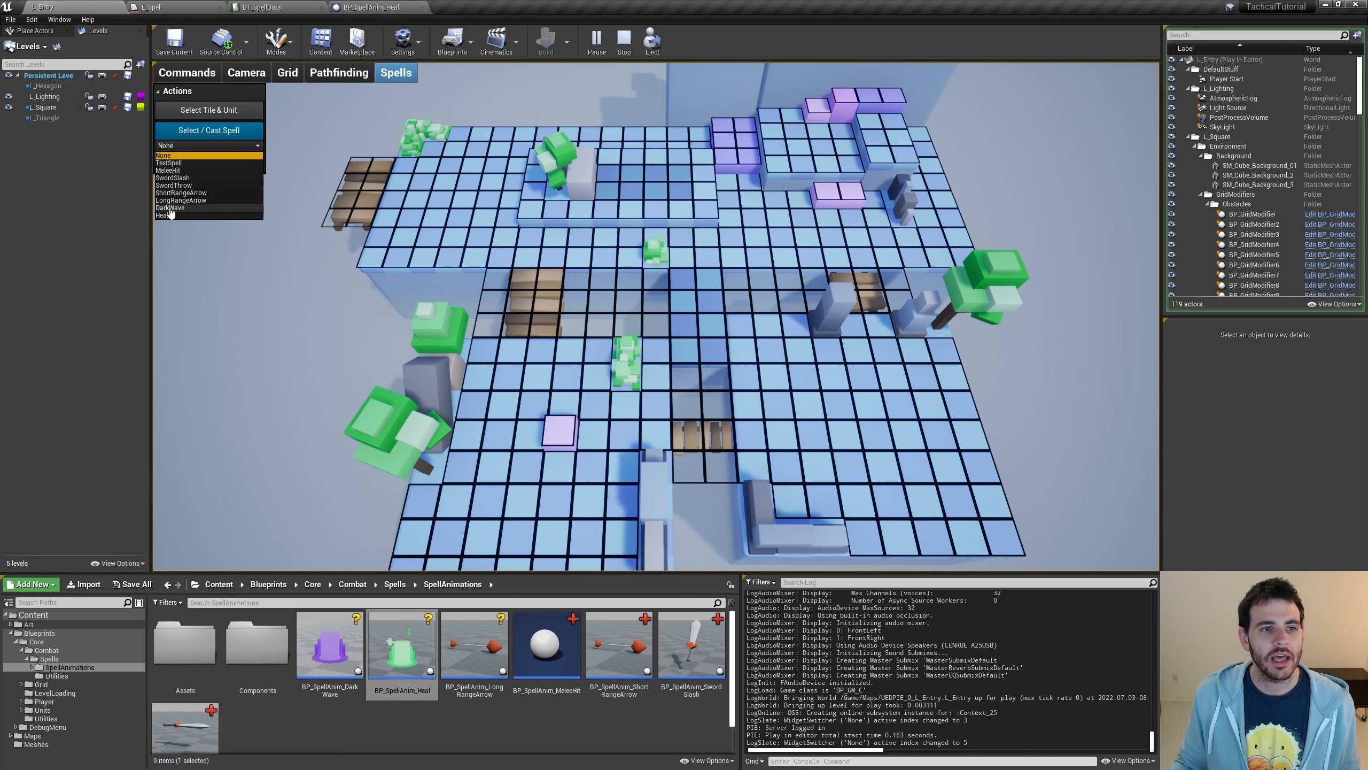
click(169, 214)
Test the Heal spell by casting it repeatedly on tiles within its range, and stop the play session.
click(539, 410)
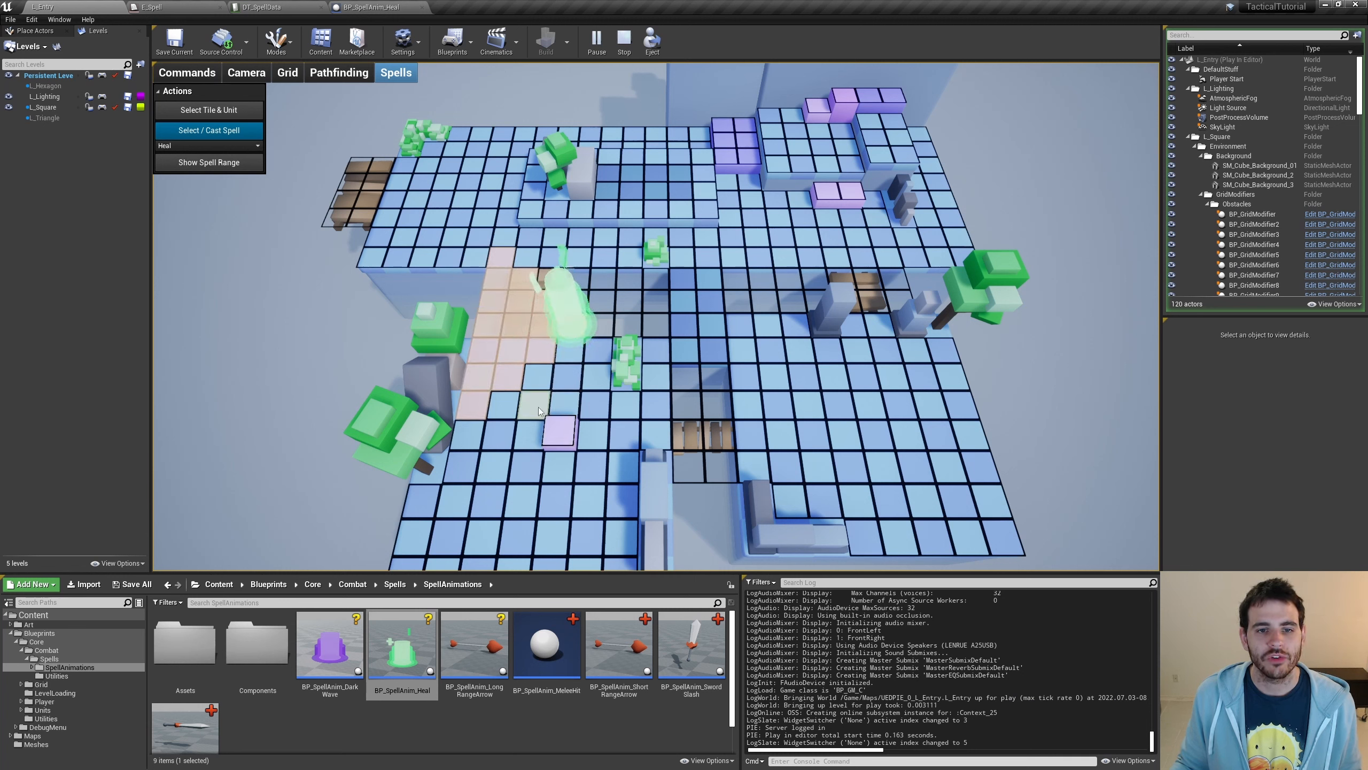
click(538, 378)
right_click(572, 352)
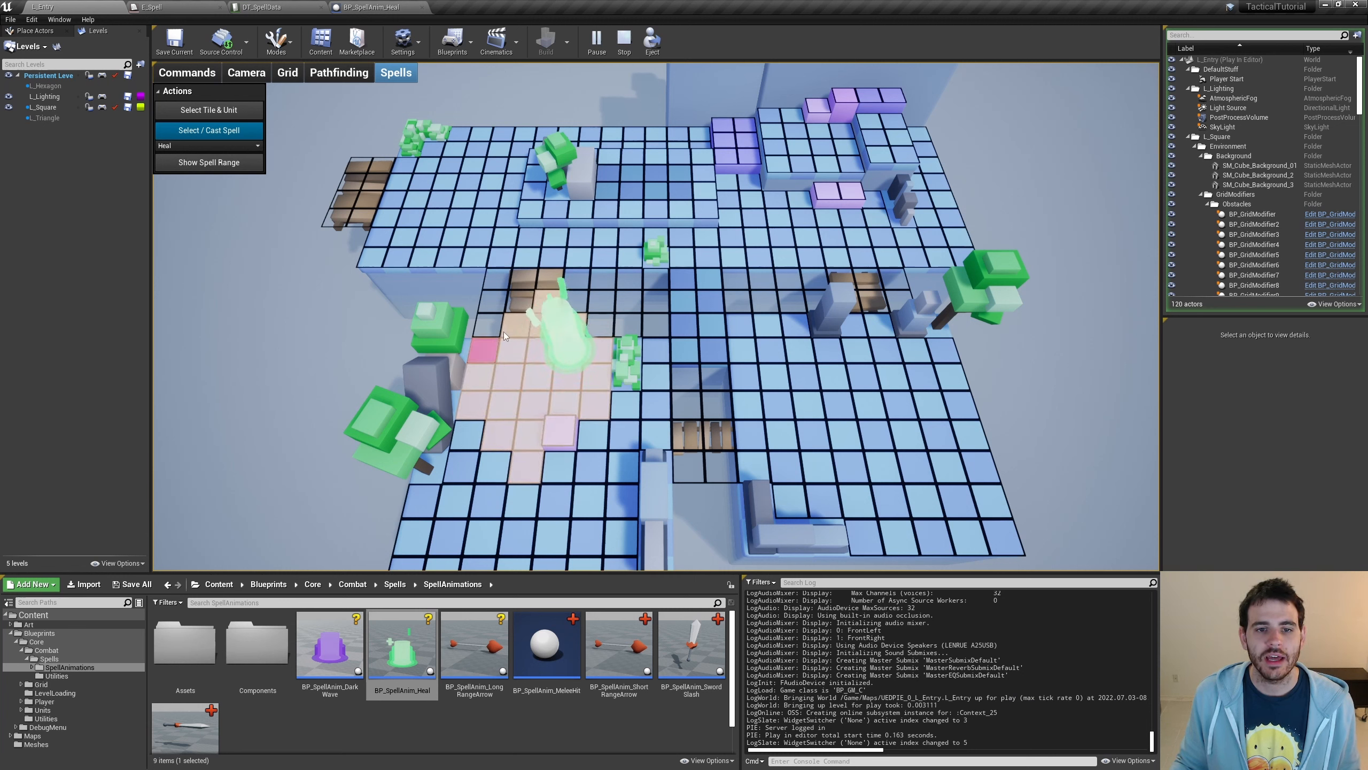
right_click(551, 306)
right_click(512, 350)
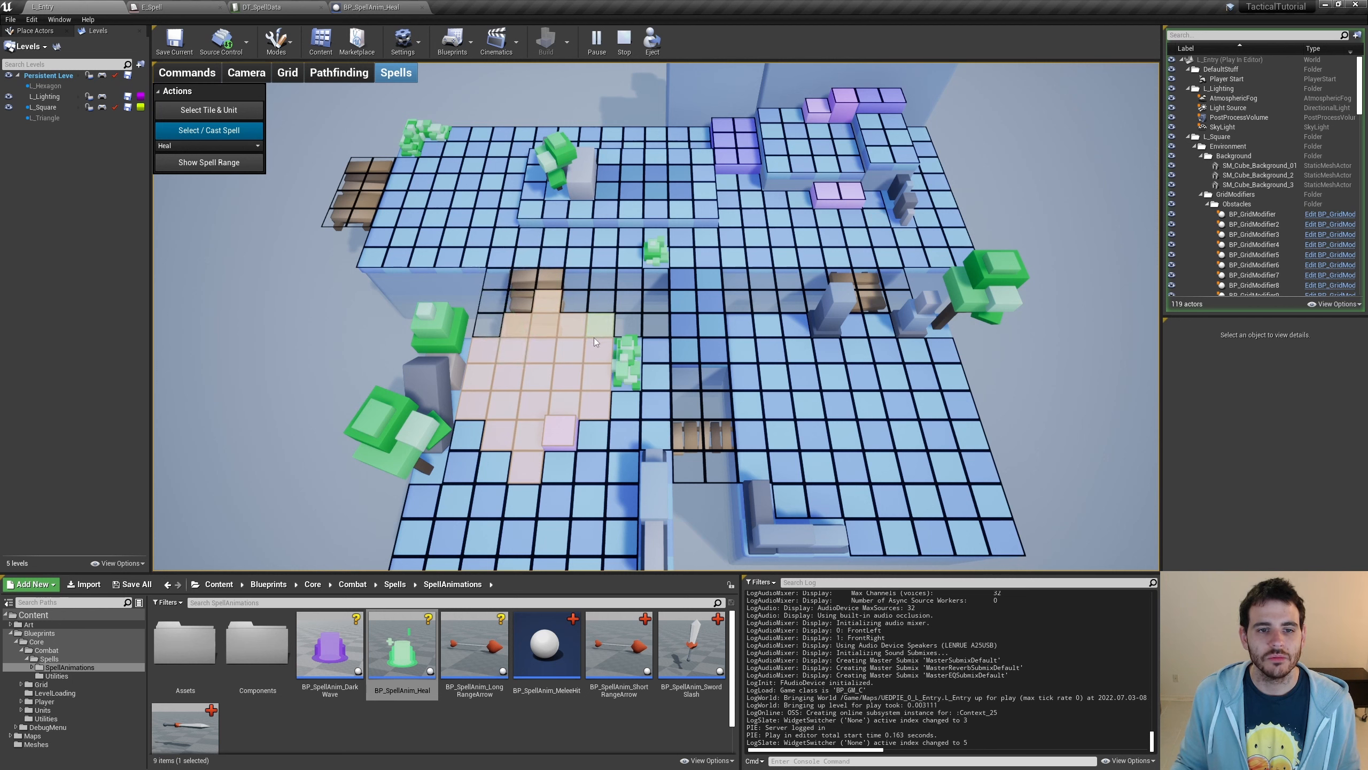
right_click(595, 341)
right_click(512, 415)
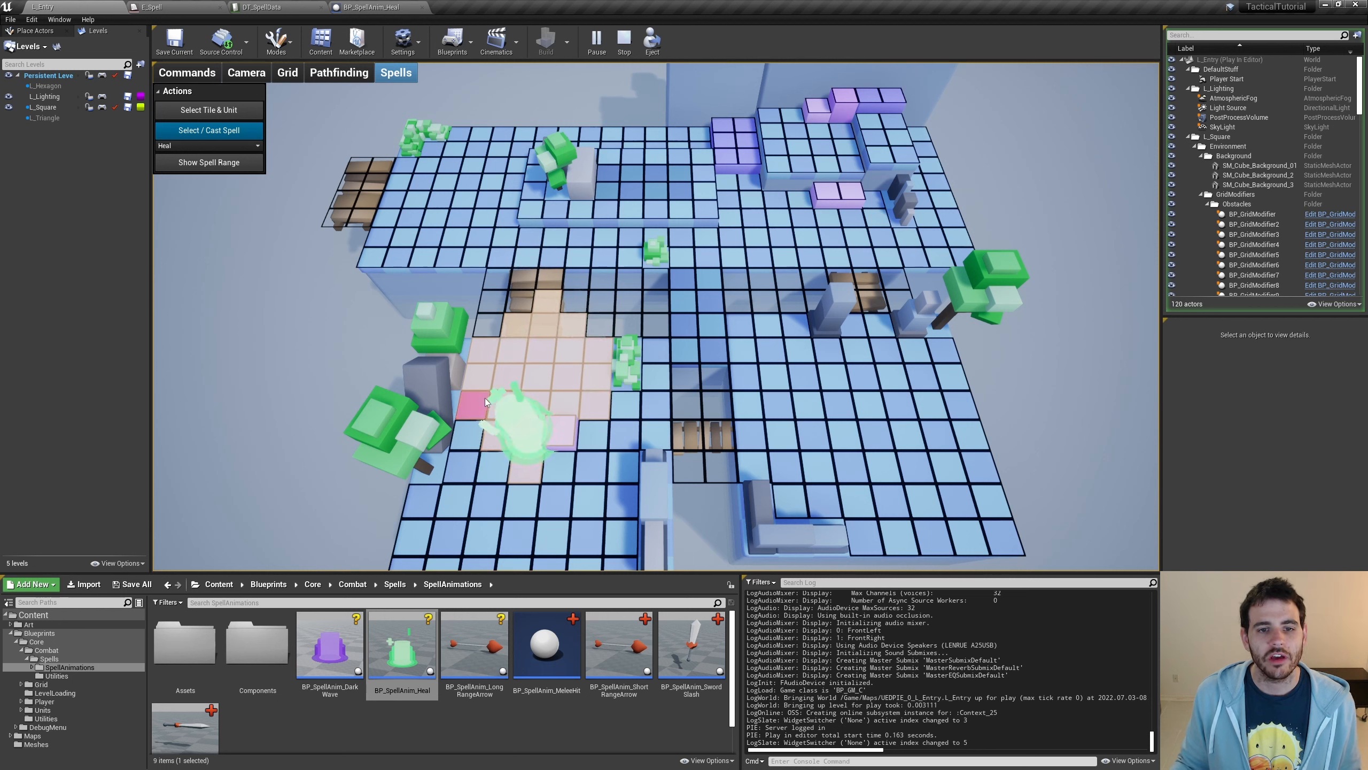
right_click(478, 376)
right_click(545, 325)
right_click(596, 350)
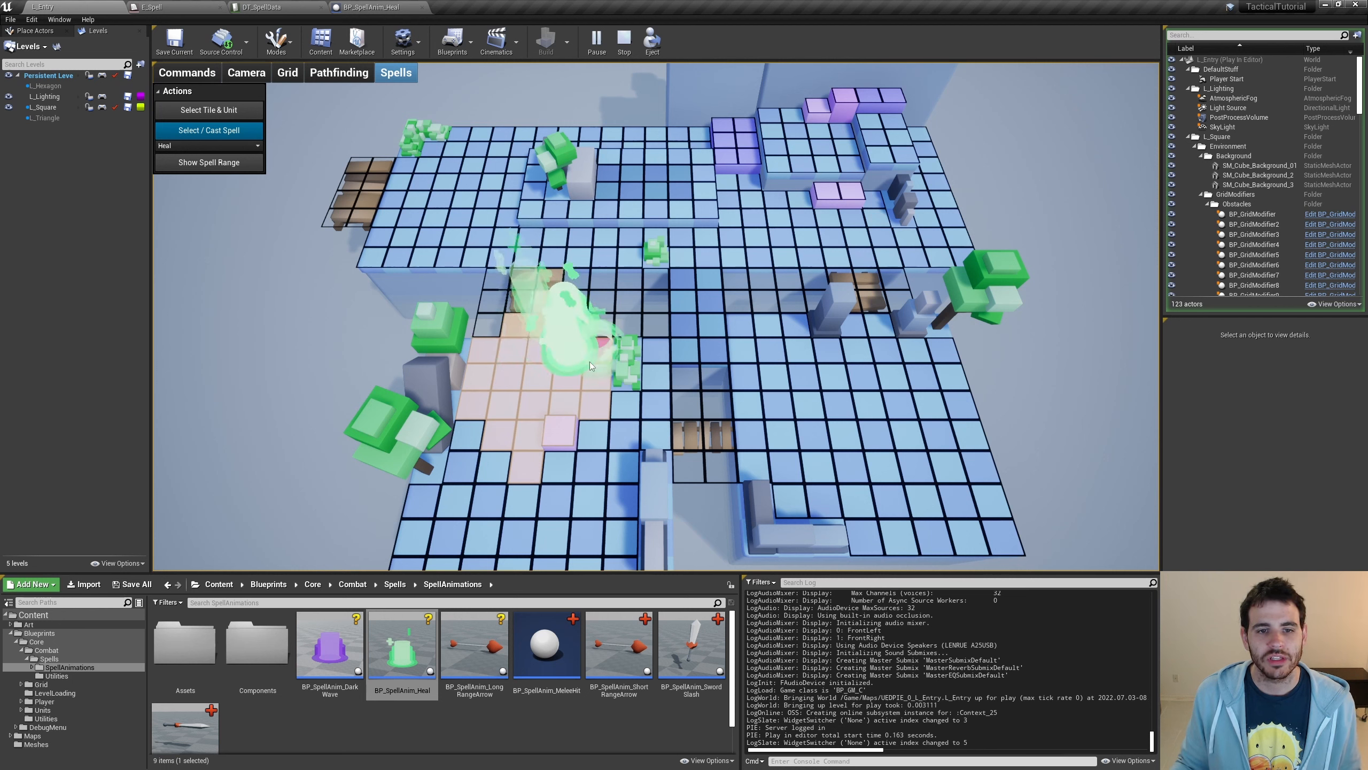
right_click(571, 404)
right_click(472, 409)
right_click(533, 323)
right_click(568, 351)
right_click(597, 358)
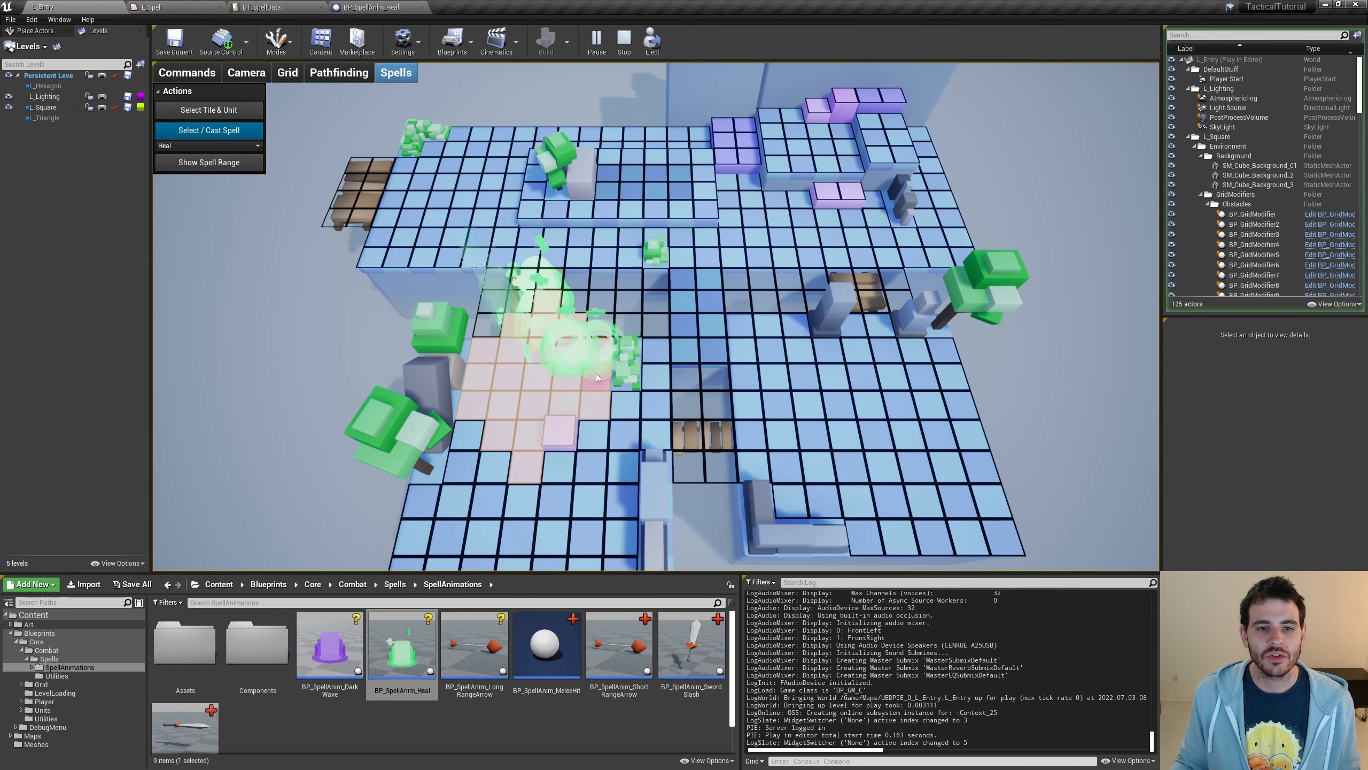
right_click(596, 399)
right_click(560, 432)
right_click(499, 453)
right_click(474, 393)
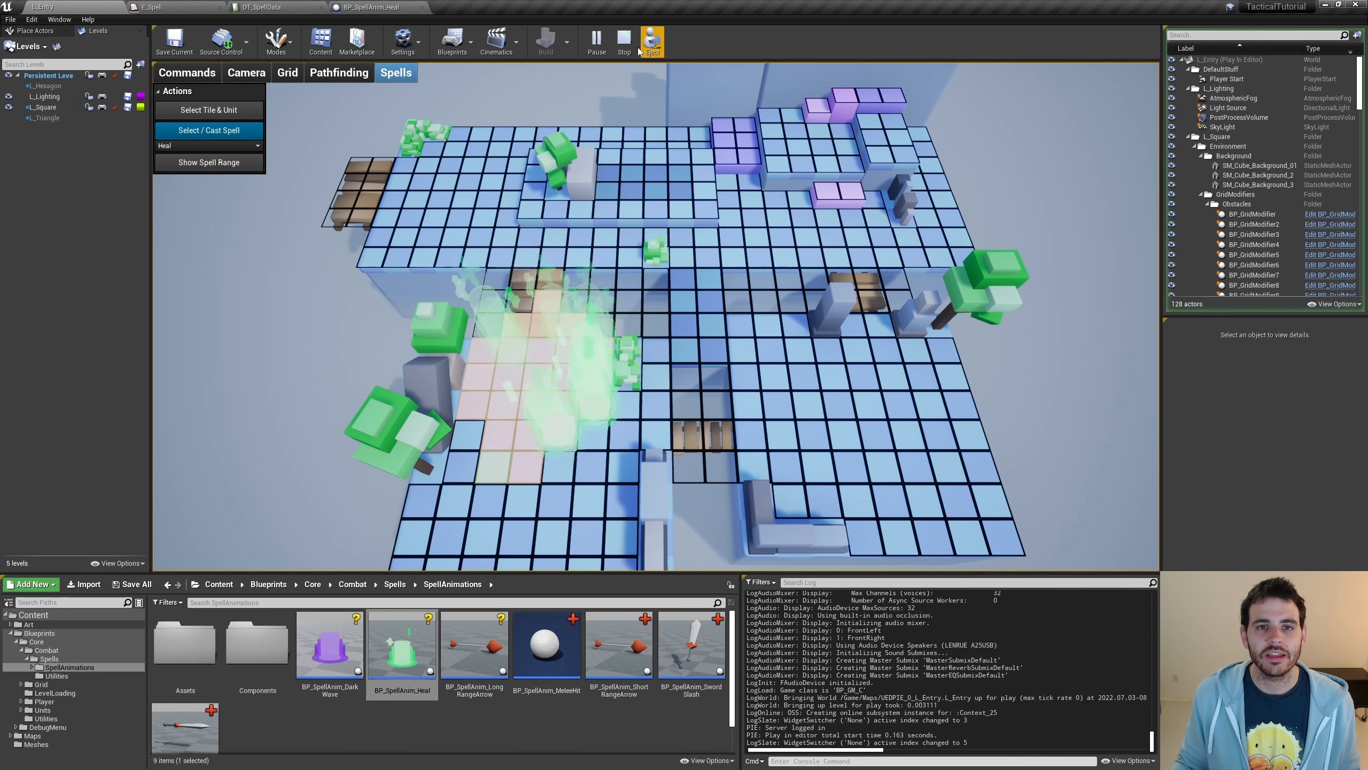
click(624, 41)
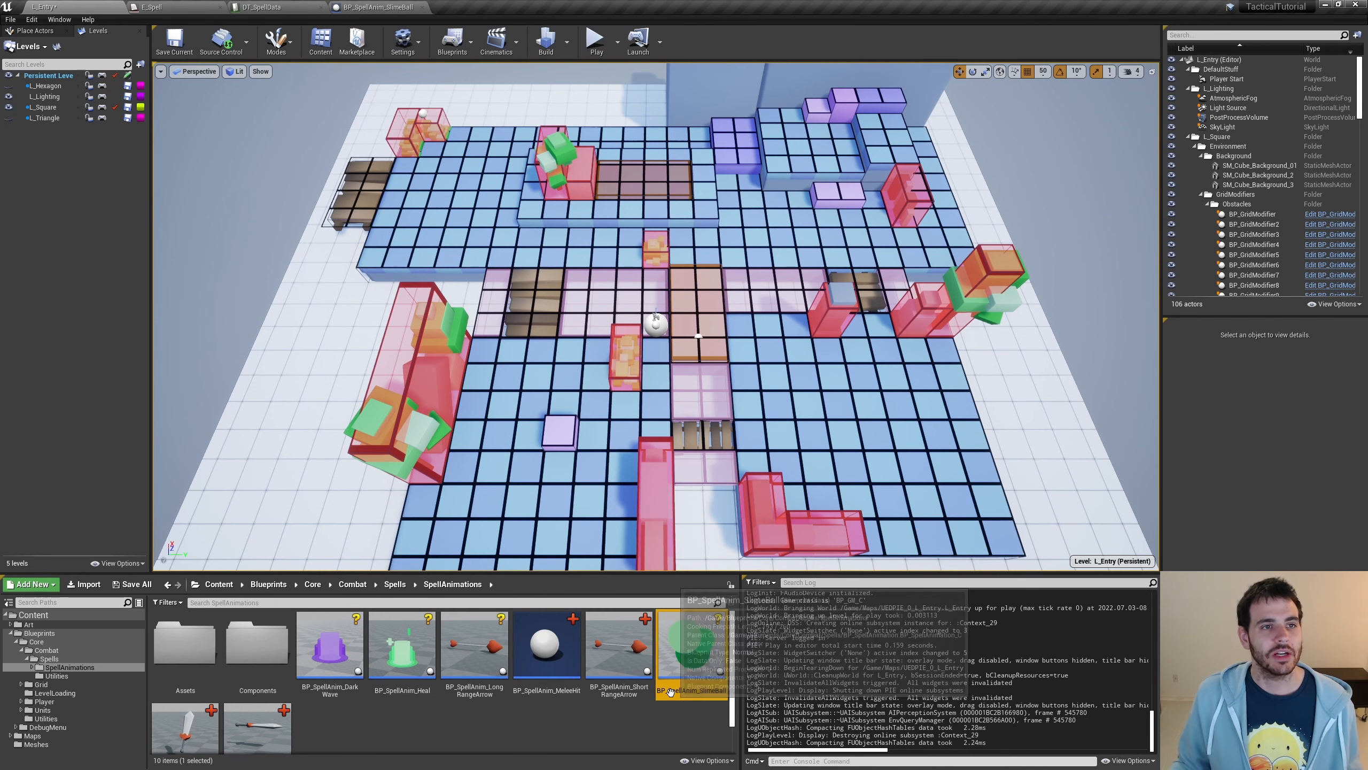
Review the SlimeBall entry in E_Spell and its spell, animation and range settings in DT_SpellData, and save the data table.
click(172, 7)
click(100, 240)
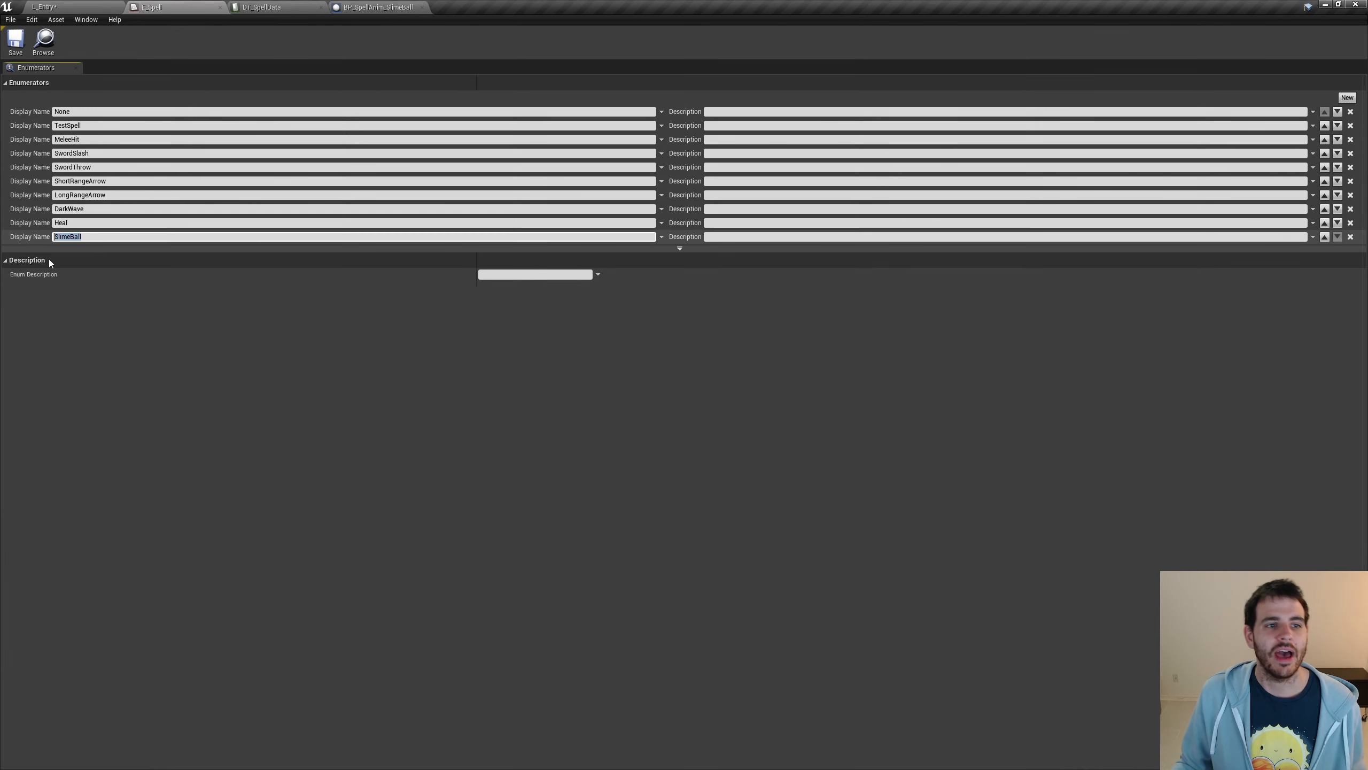
click(259, 10)
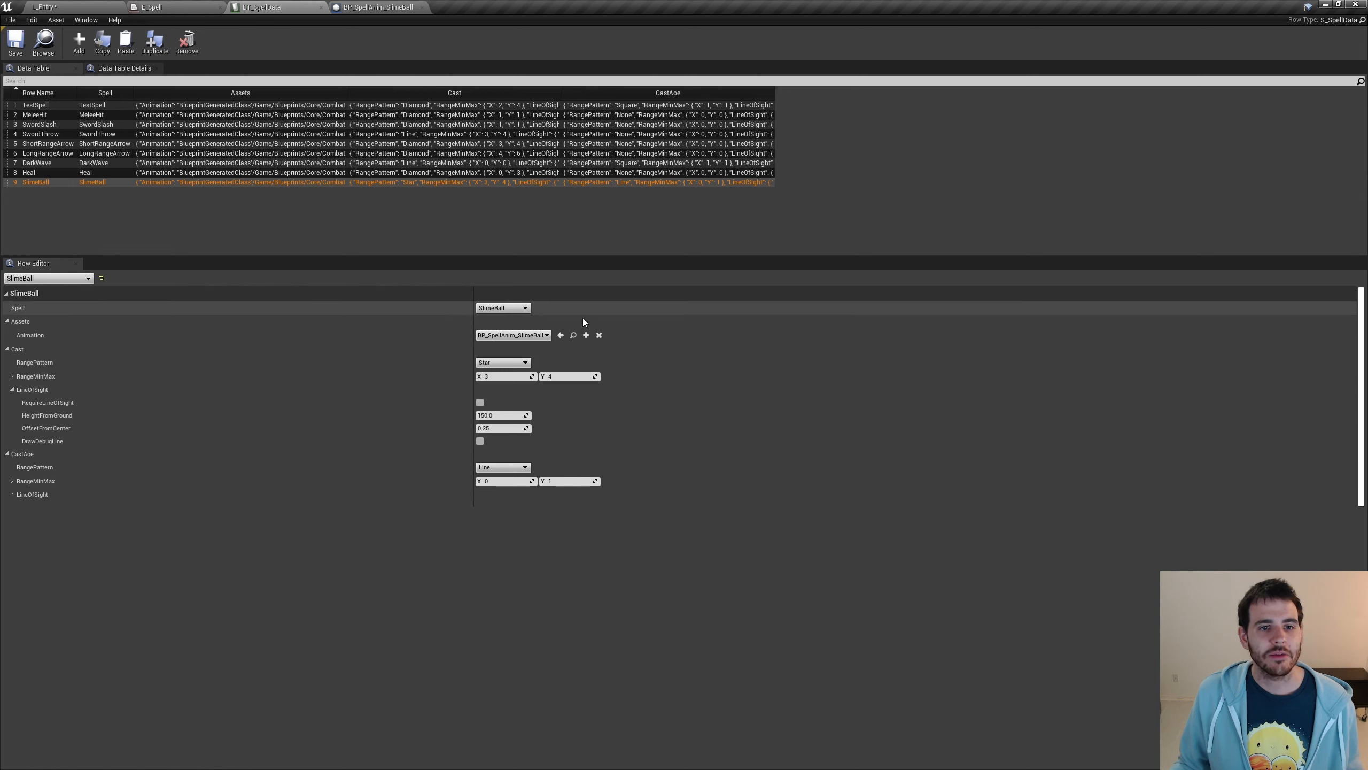
click(508, 308)
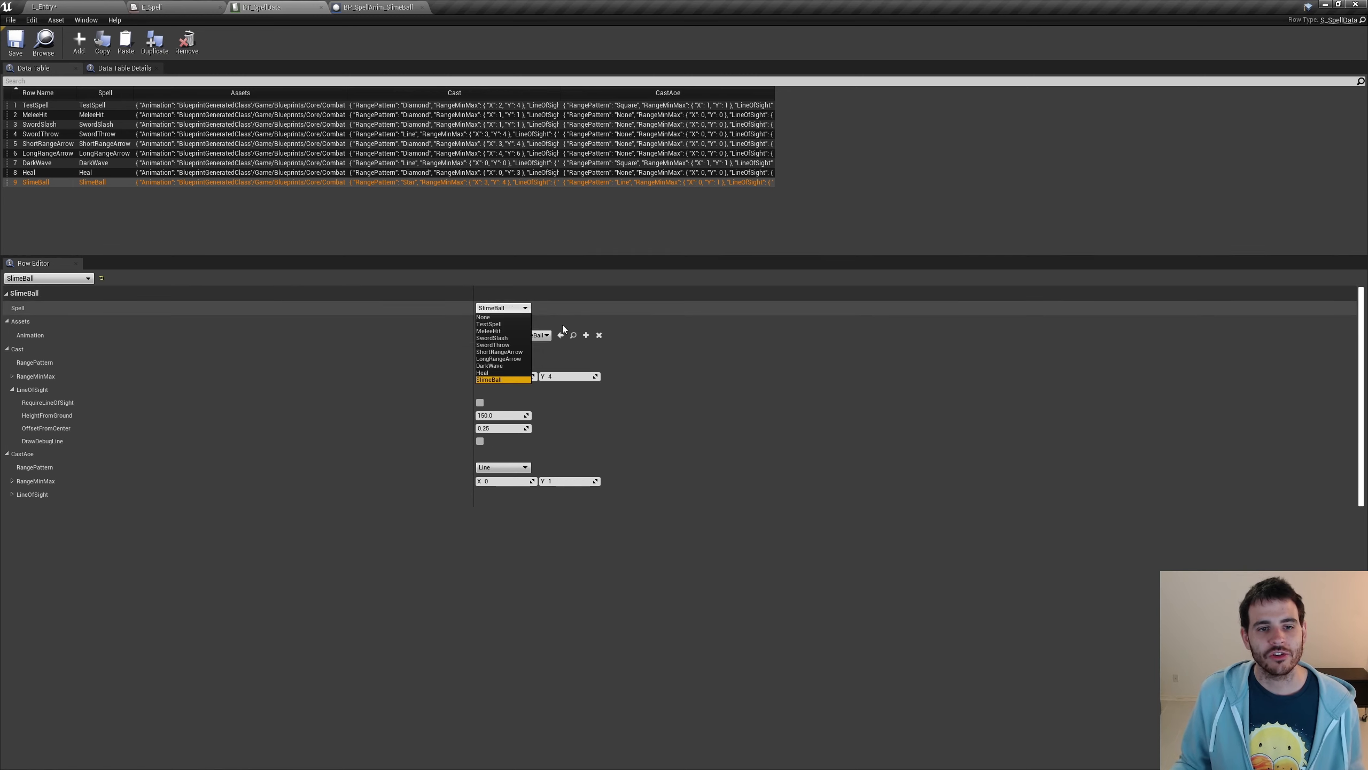
click(593, 321)
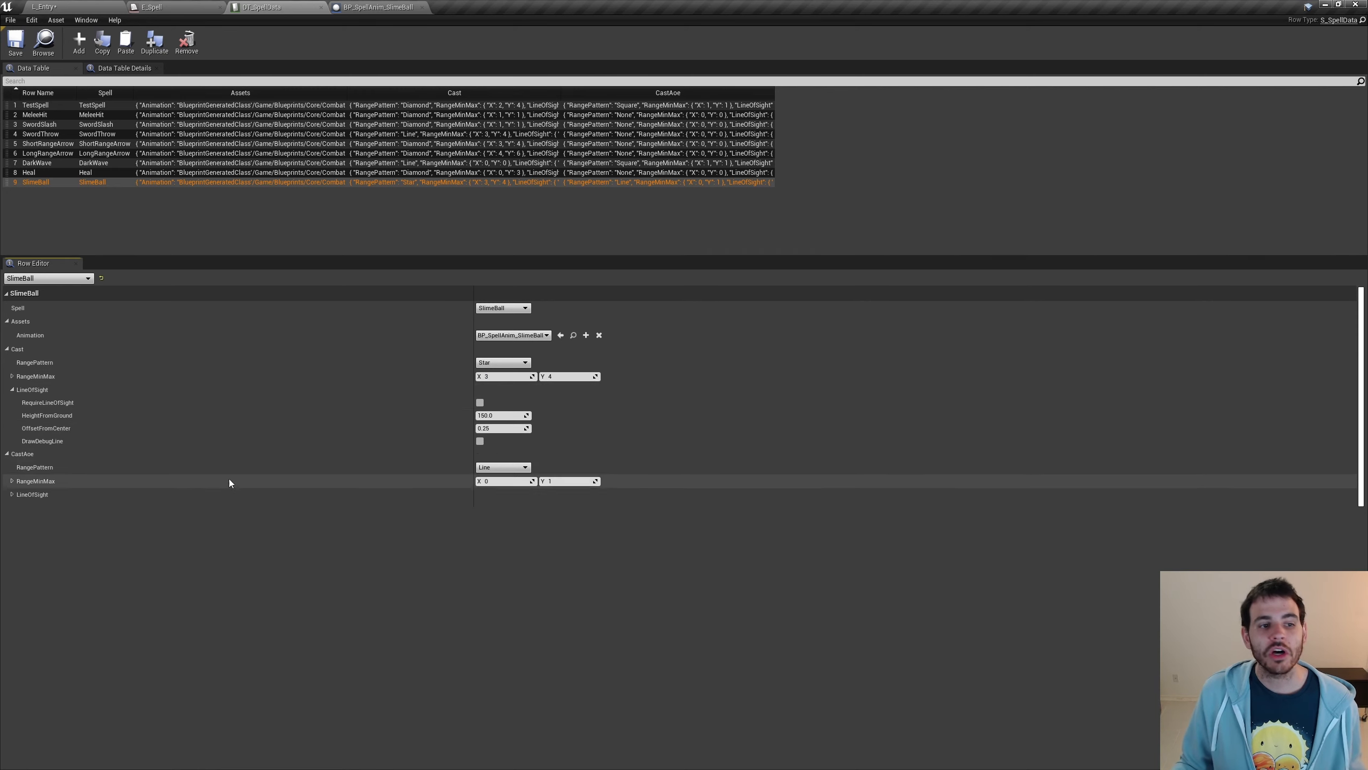
click(516, 480)
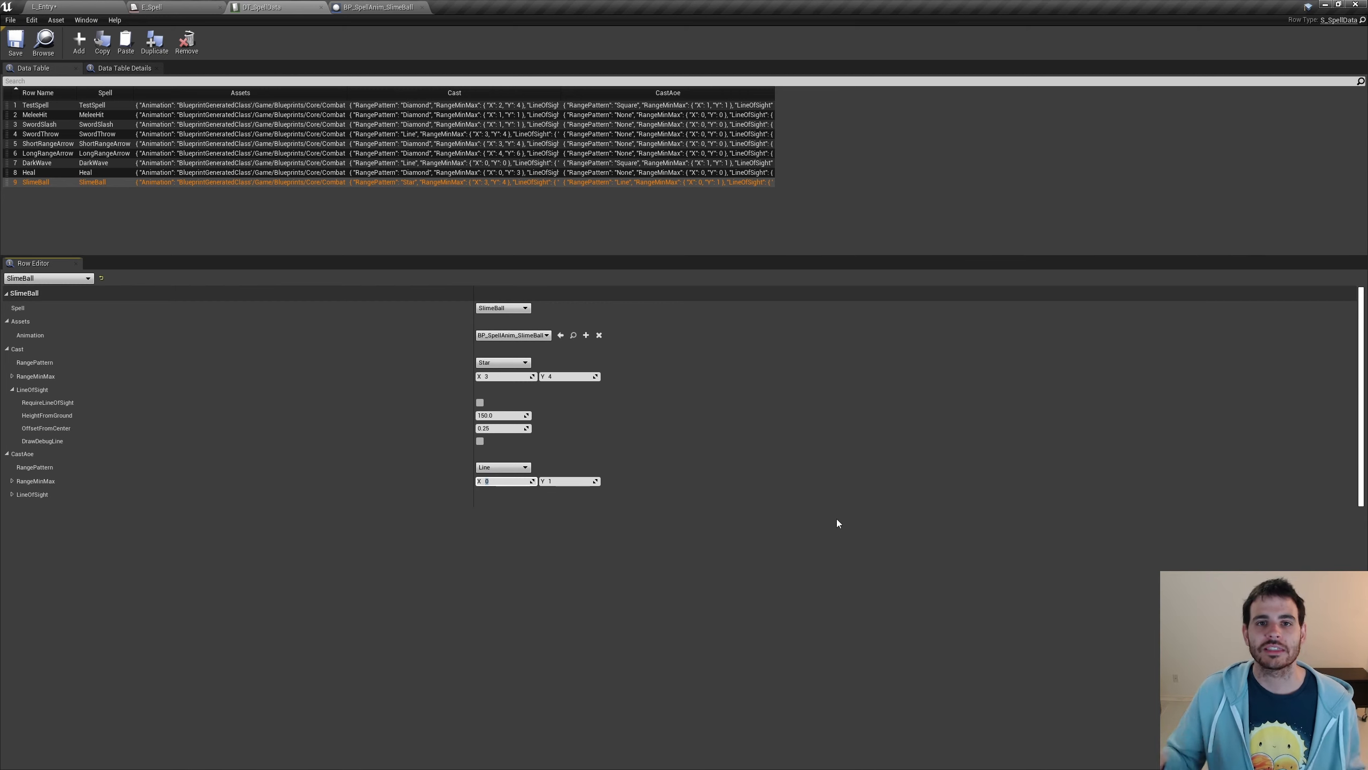
click(15, 43)
Open the BP_SpellAnim_SlimeBall blueprint from the SpellAnimations folder and show its 3D preview.
click(70, 7)
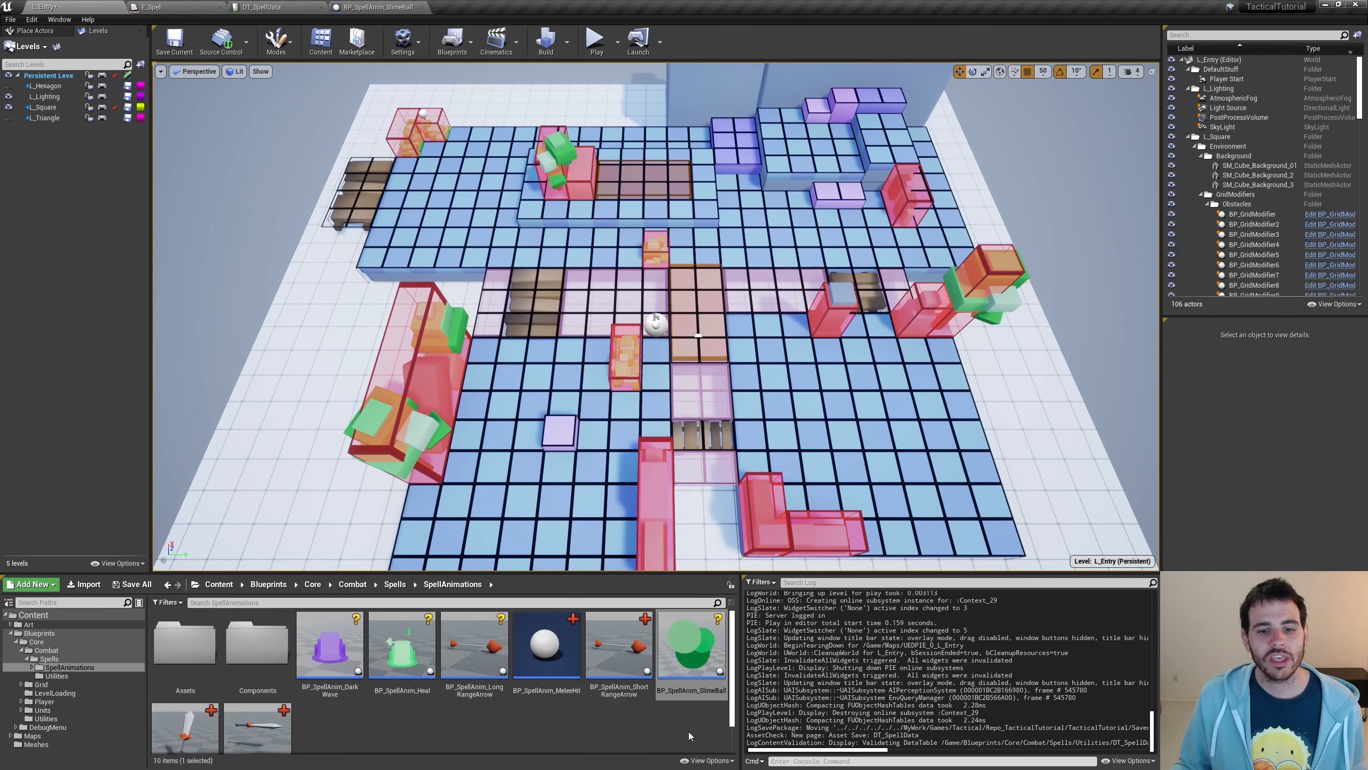
double_click(695, 668)
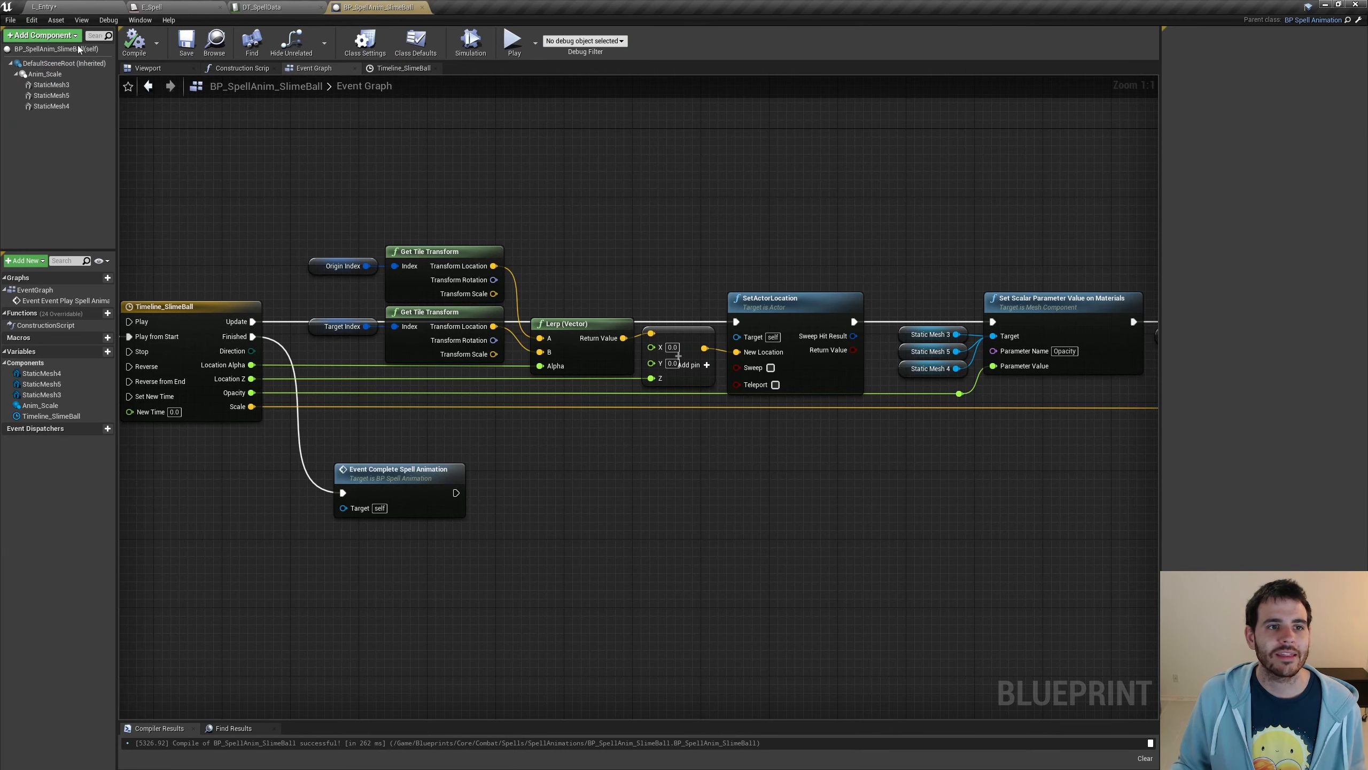
click(148, 69)
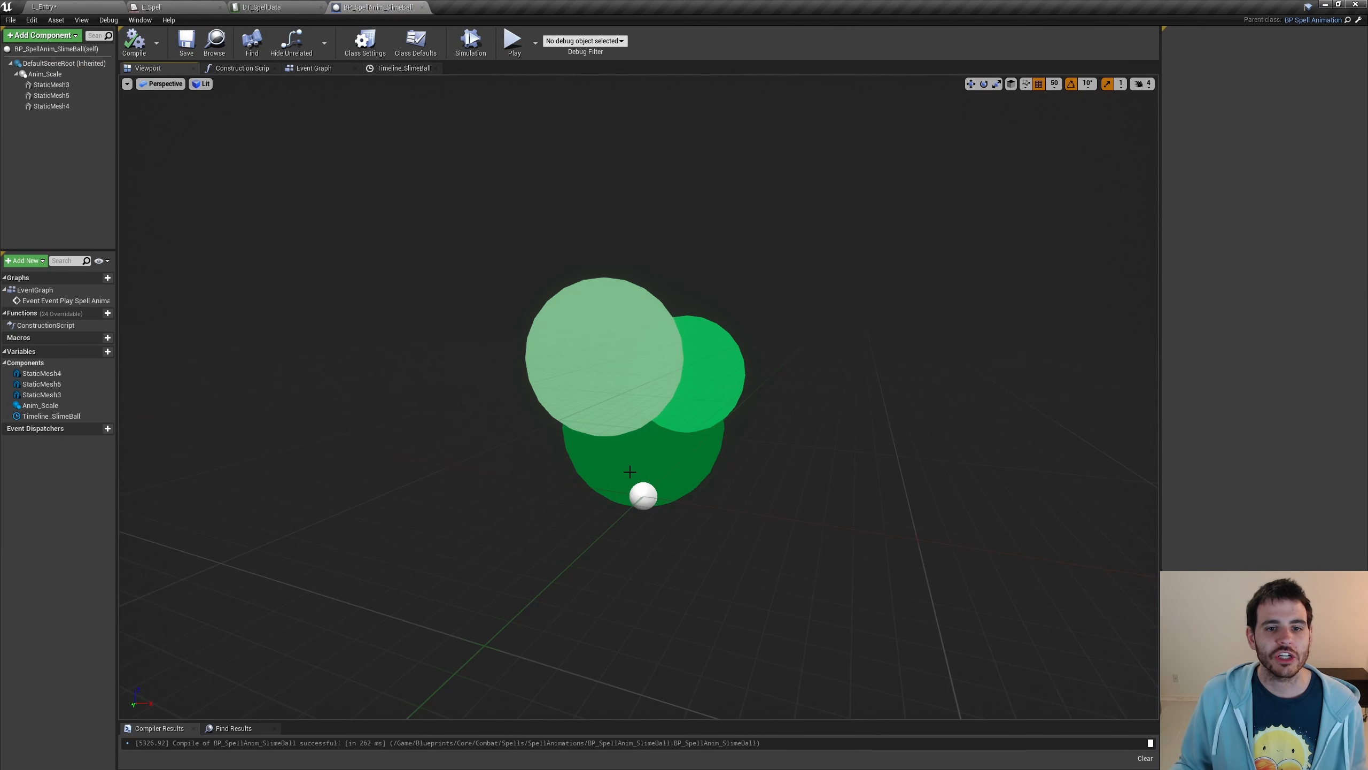
Inspect the three sphere meshes StaticMesh3, StaticMesh5 and StaticMesh4 of the slime ball and their Anim_Scale parent.
click(52, 85)
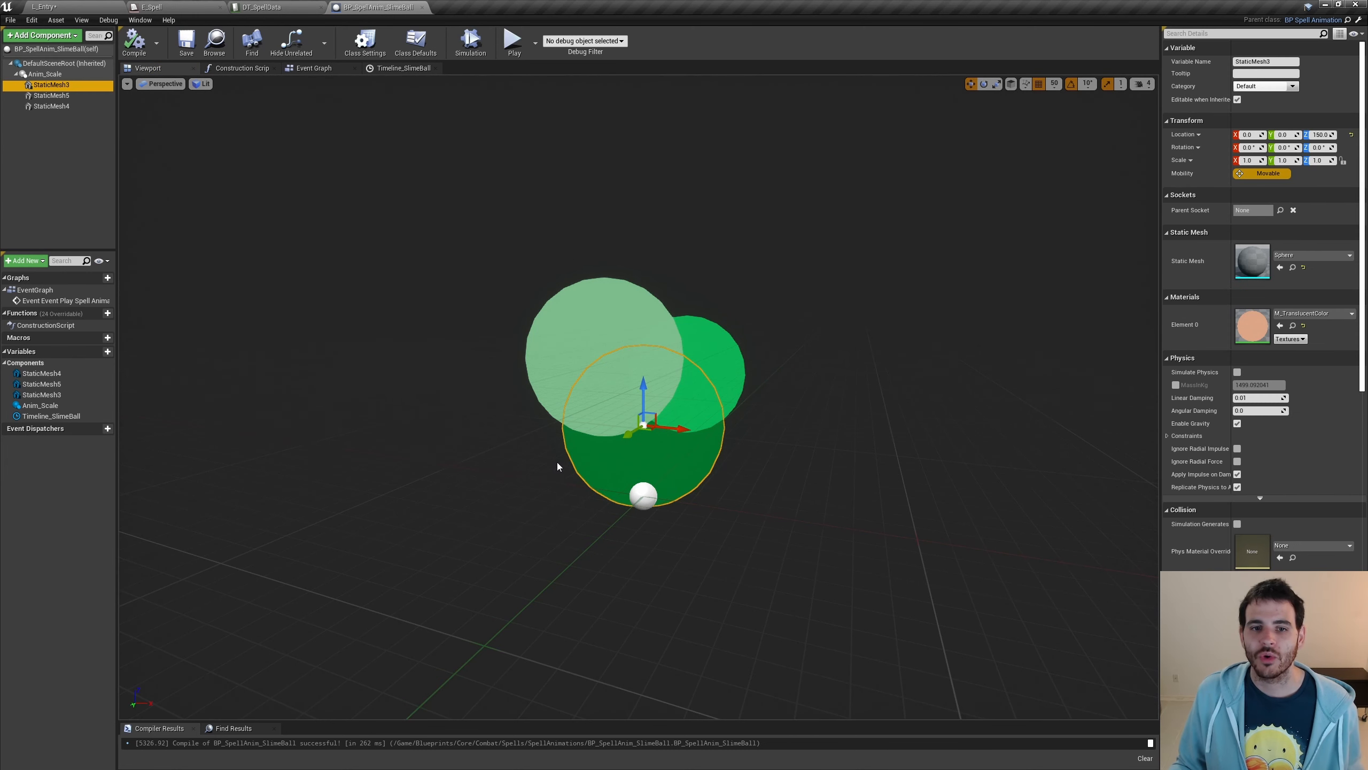
click(571, 337)
click(704, 360)
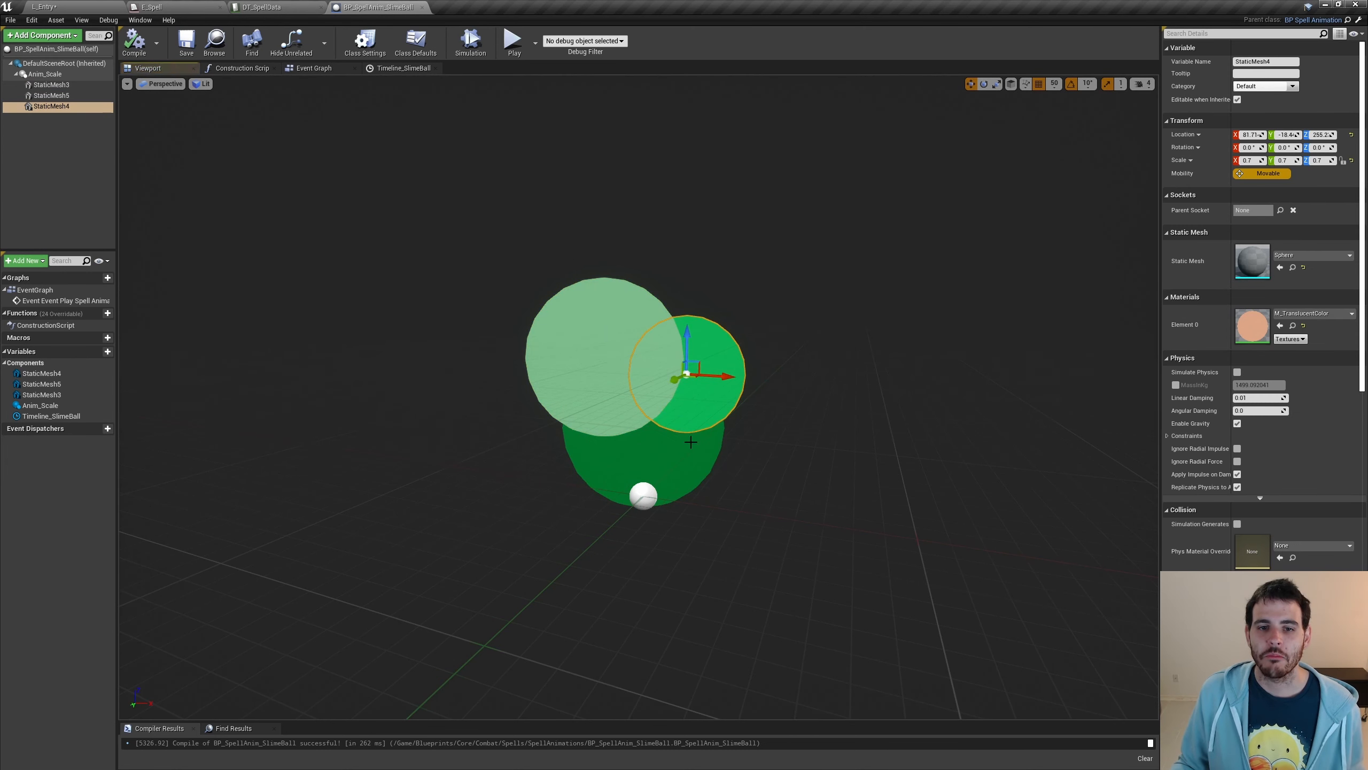
click(673, 475)
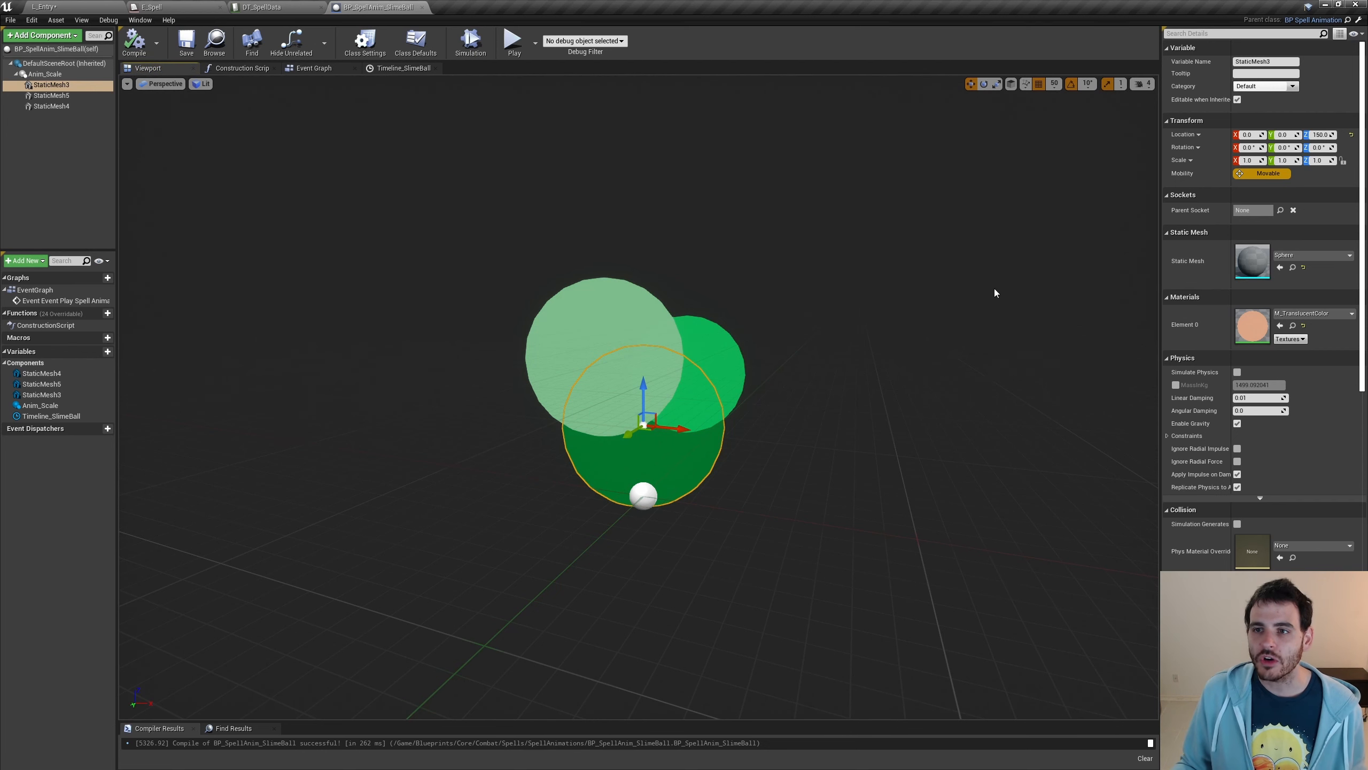
click(571, 314)
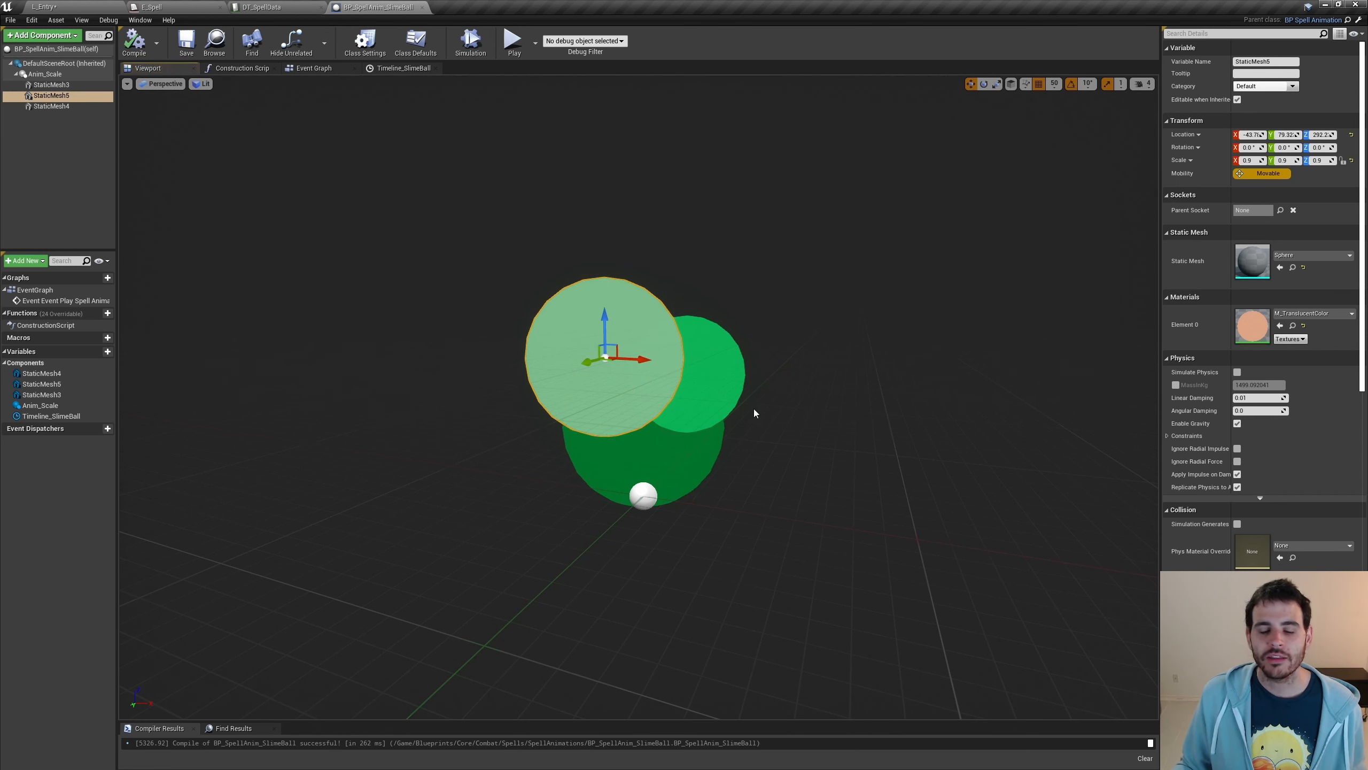
click(712, 386)
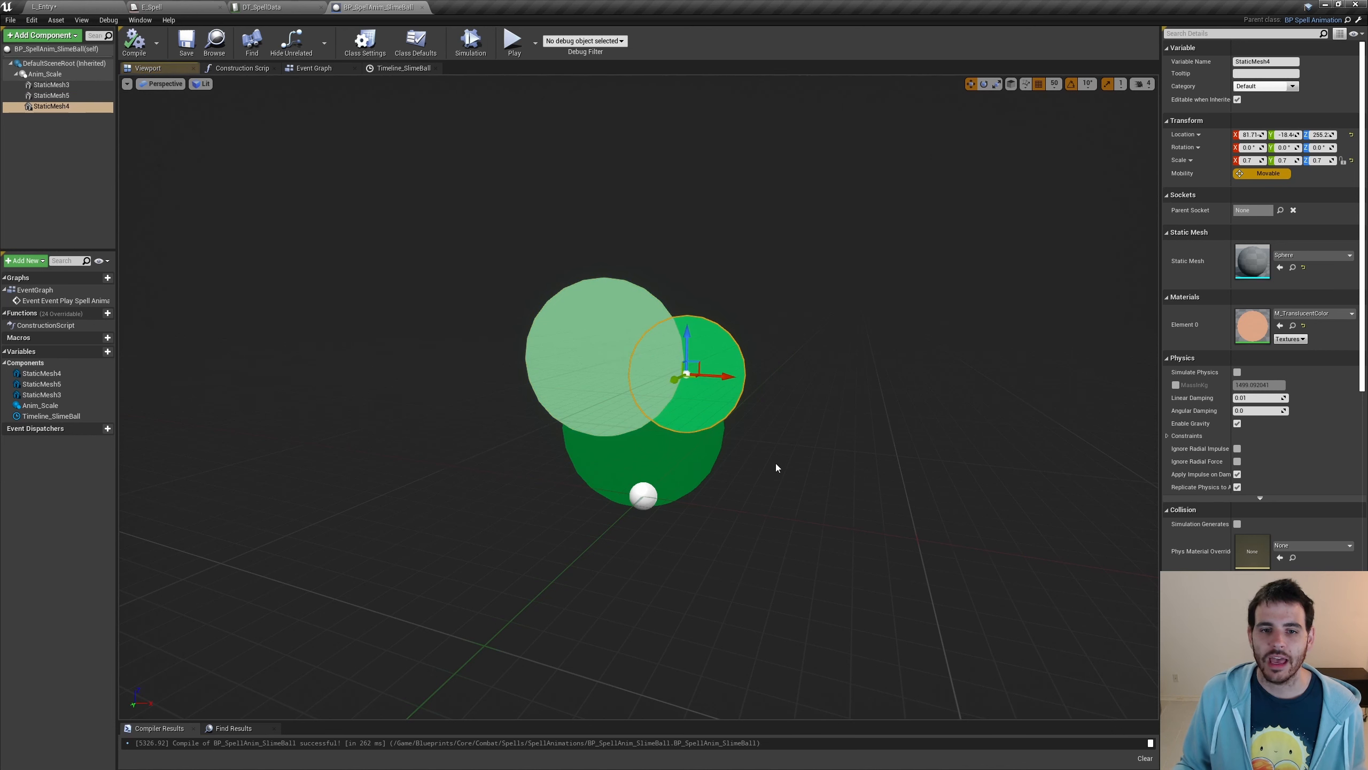
click(45, 74)
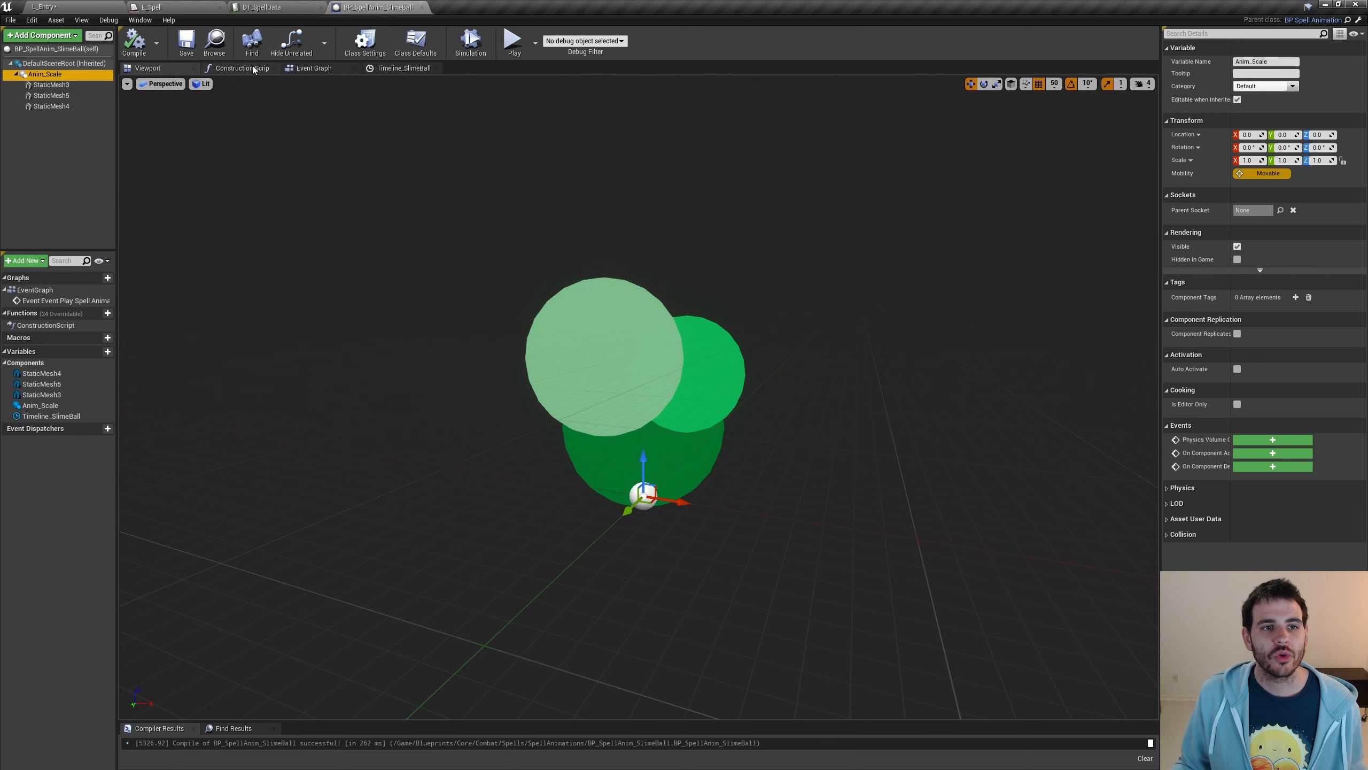
Check StaticMesh5's material and the construction script's three Set Vector Parameter Value nodes that color the slime spheres.
click(612, 354)
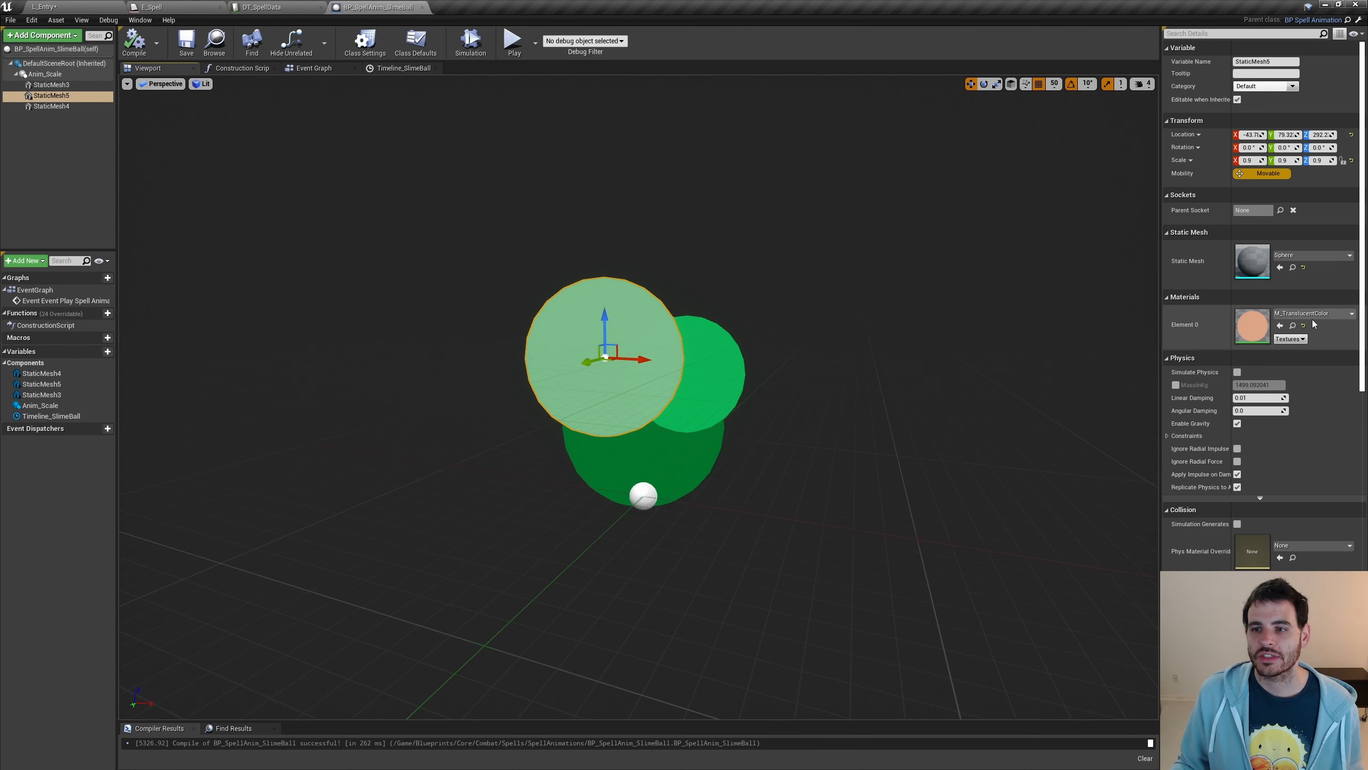
click(242, 68)
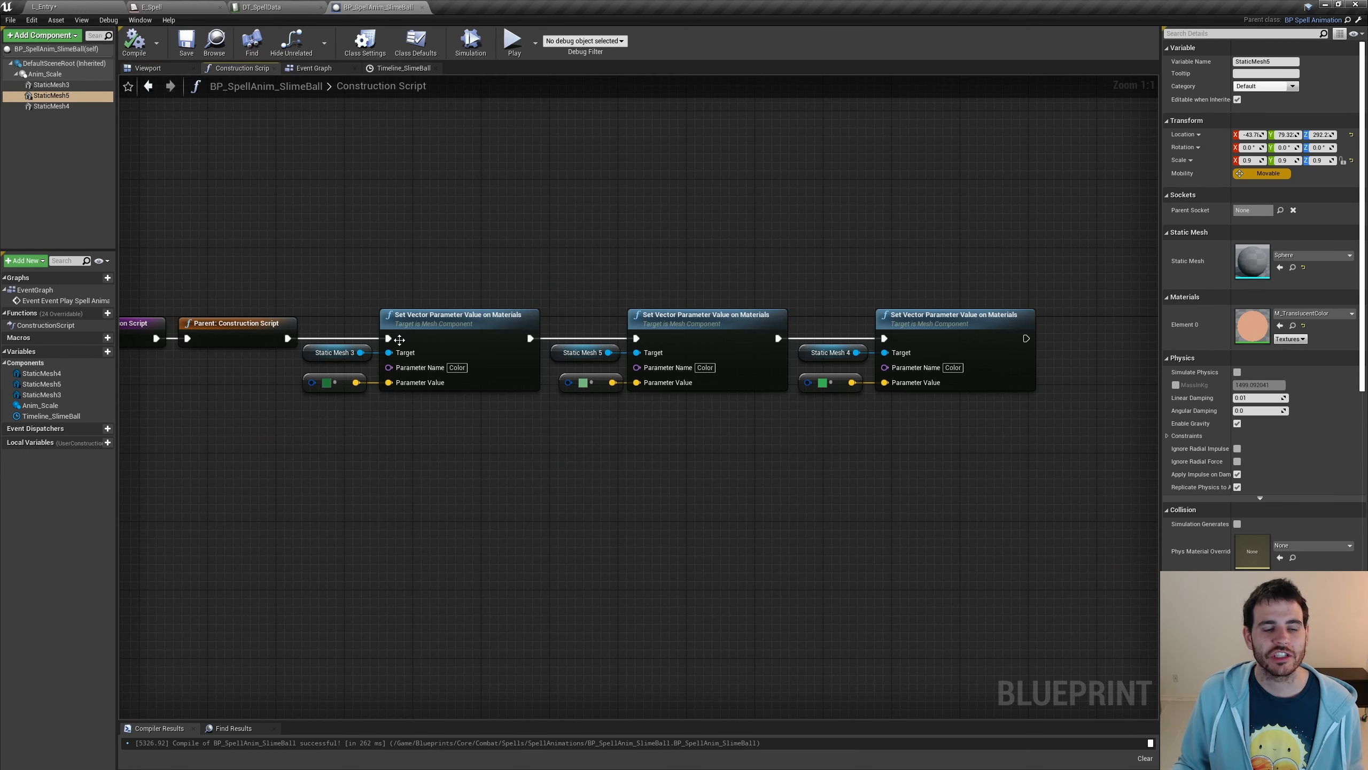
drag(313, 219, 1030, 426)
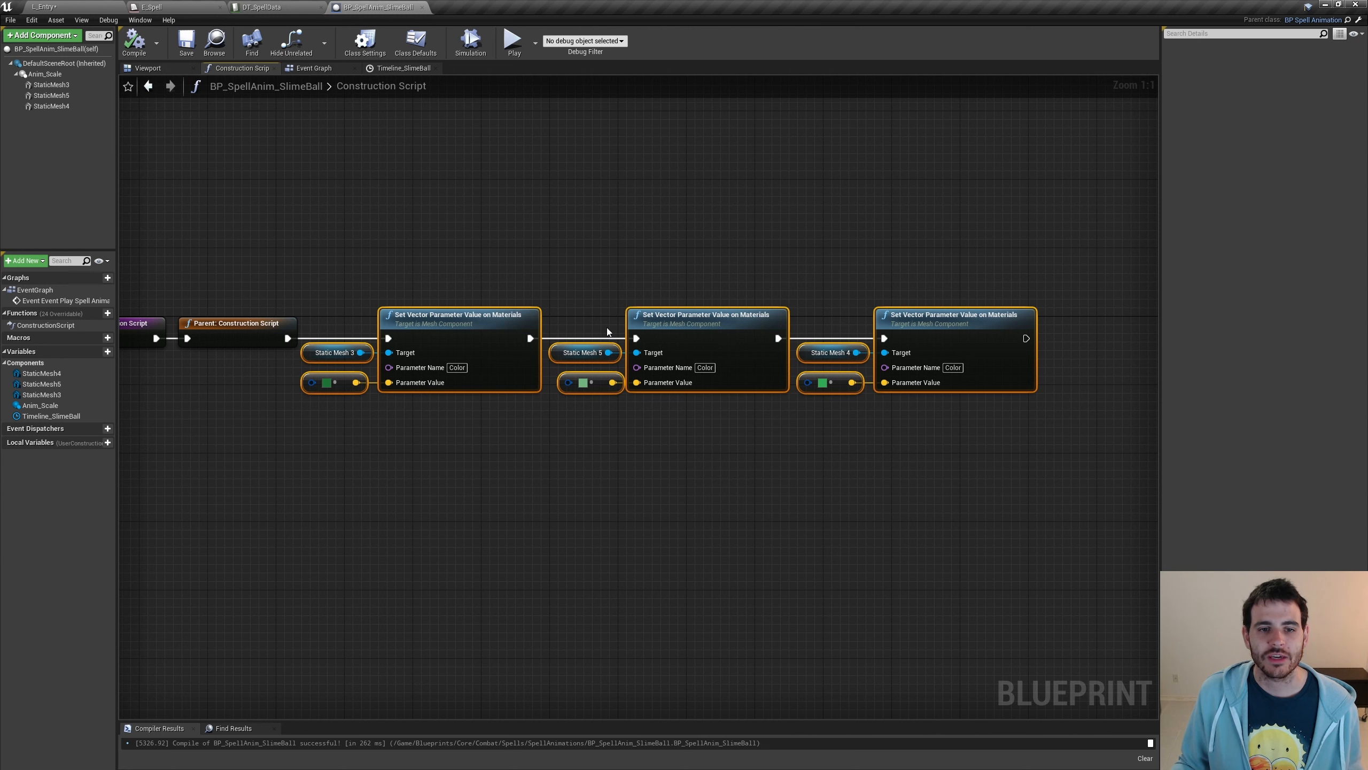
Check the separate color inputs of the Set Vector Parameter Value nodes for StaticMesh3, StaticMesh5 and StaticMesh4.
drag(307, 467, 371, 372)
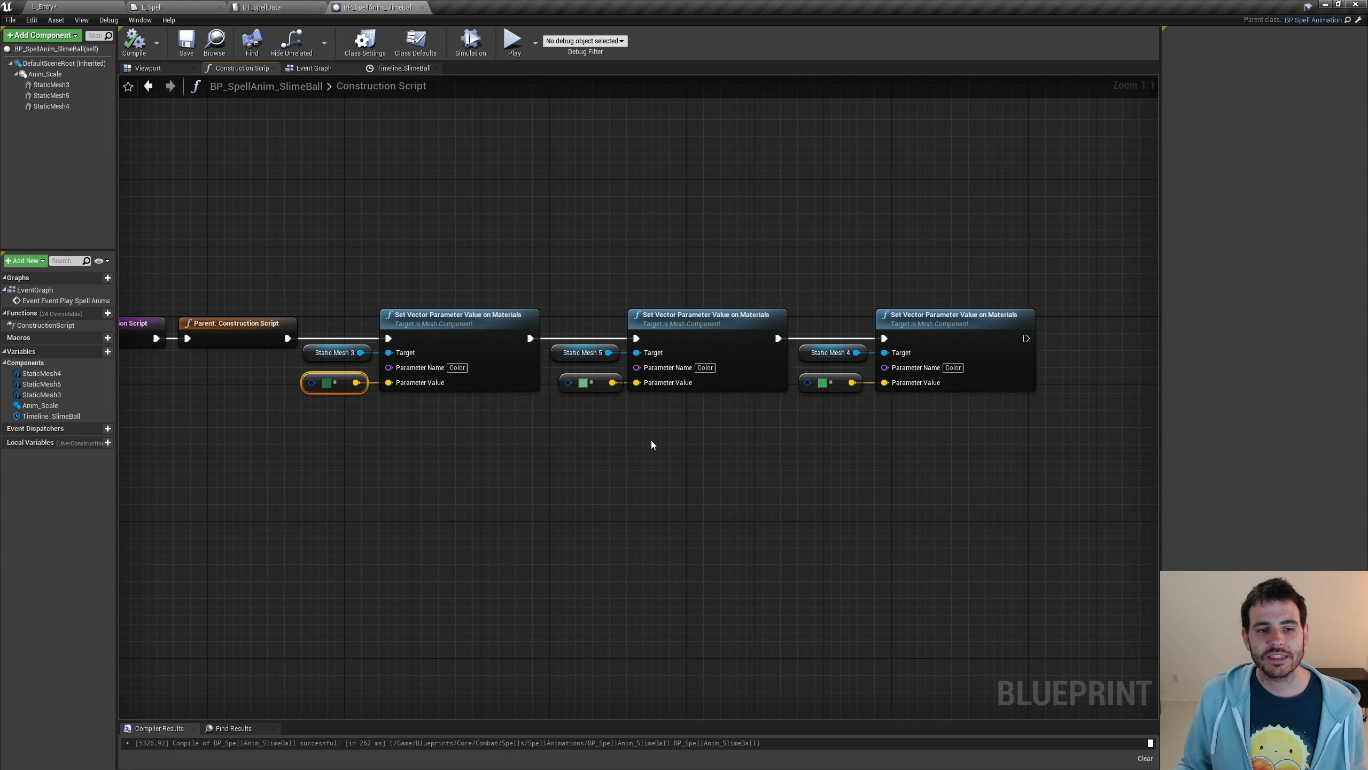
click(565, 390)
drag(806, 420, 832, 385)
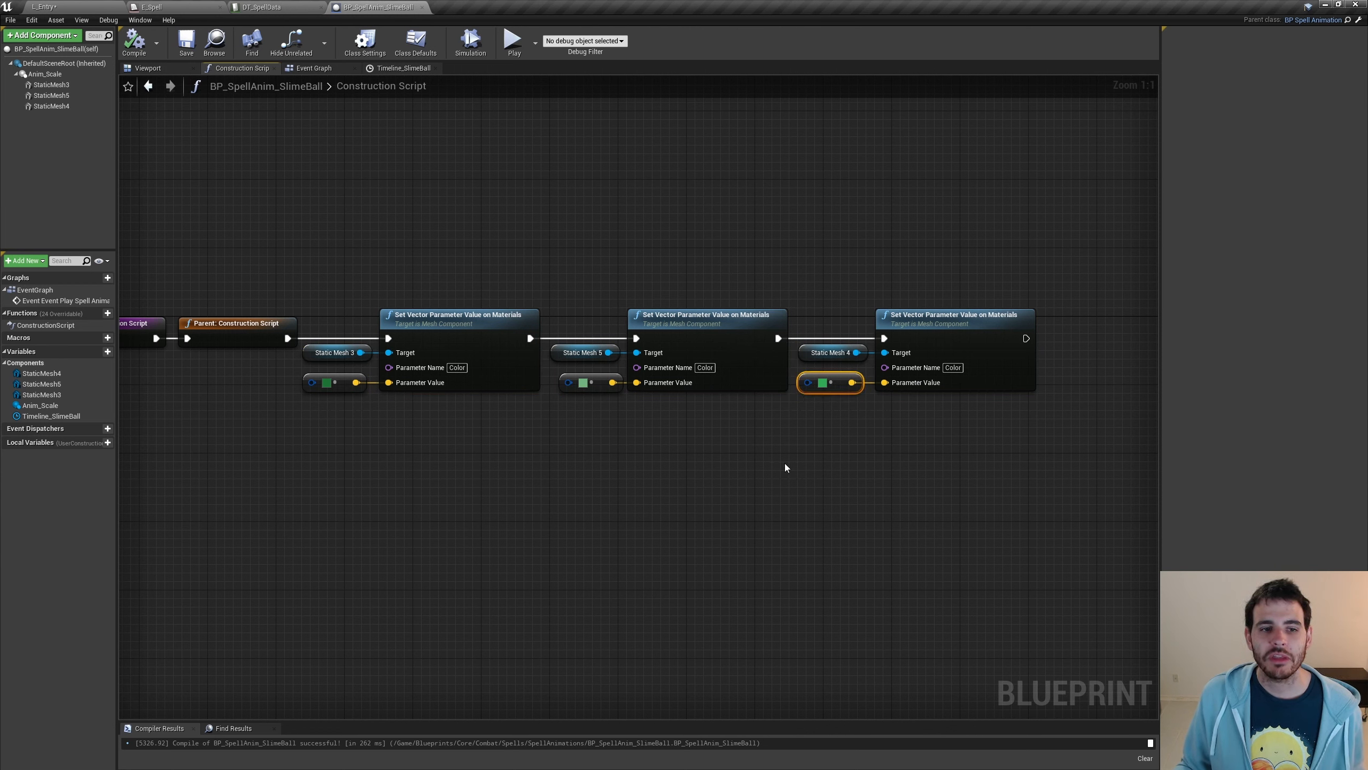
Review the start of the SlimeBall event graph, from placing the actor at the origin tile to Timeline_SlimeBall.
click(312, 69)
right_drag(603, 197, 598, 159)
scroll(471, 280, down, 1)
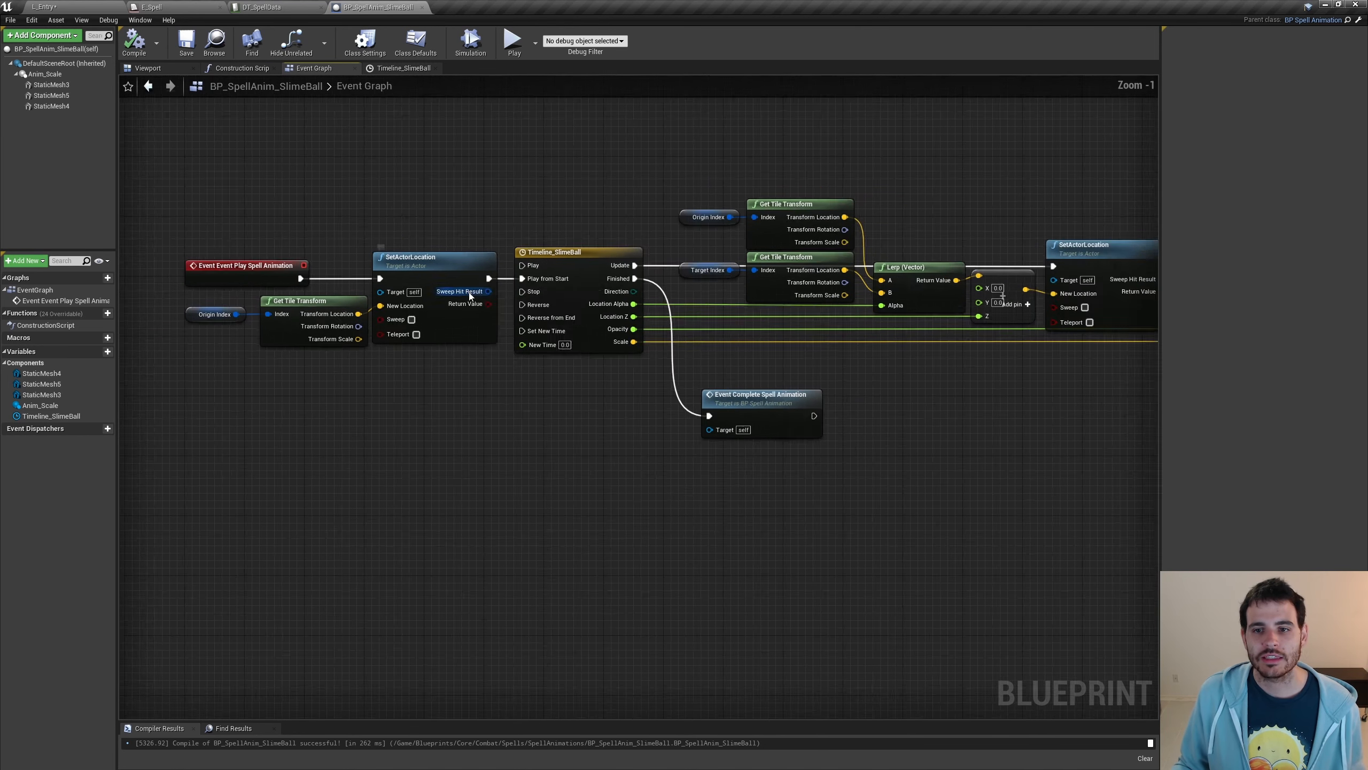
scroll(470, 296, down, 1)
right_drag(1109, 382, 1057, 385)
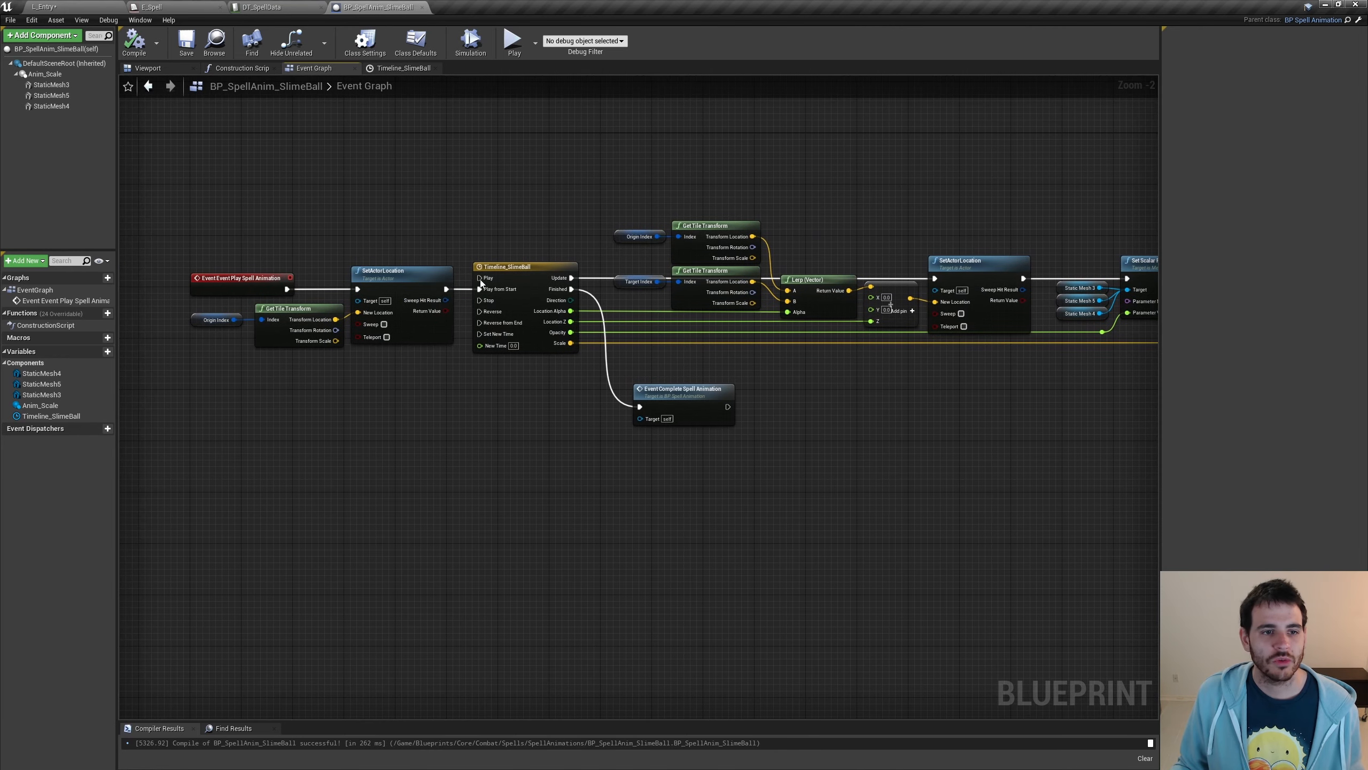
scroll(481, 283, up, 2)
right_drag(281, 391, 309, 365)
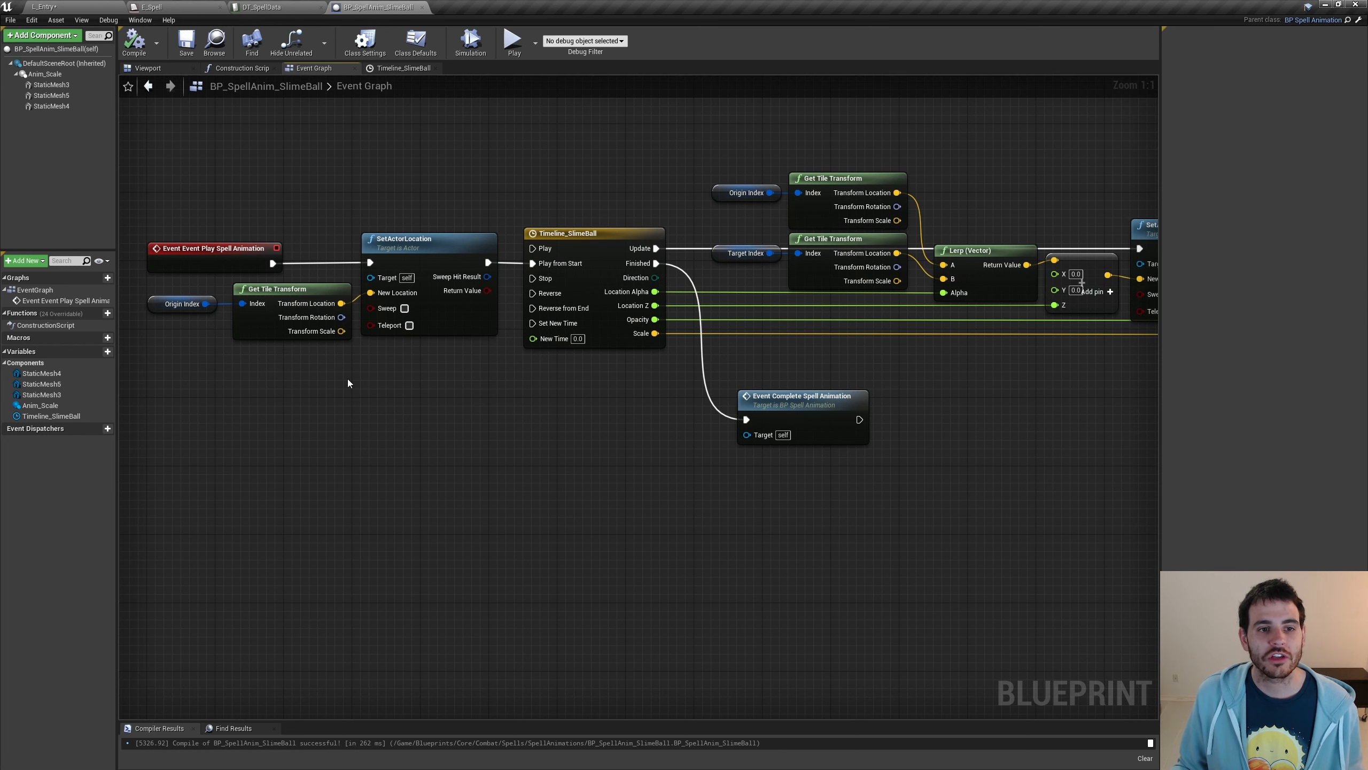
drag(460, 393, 190, 293)
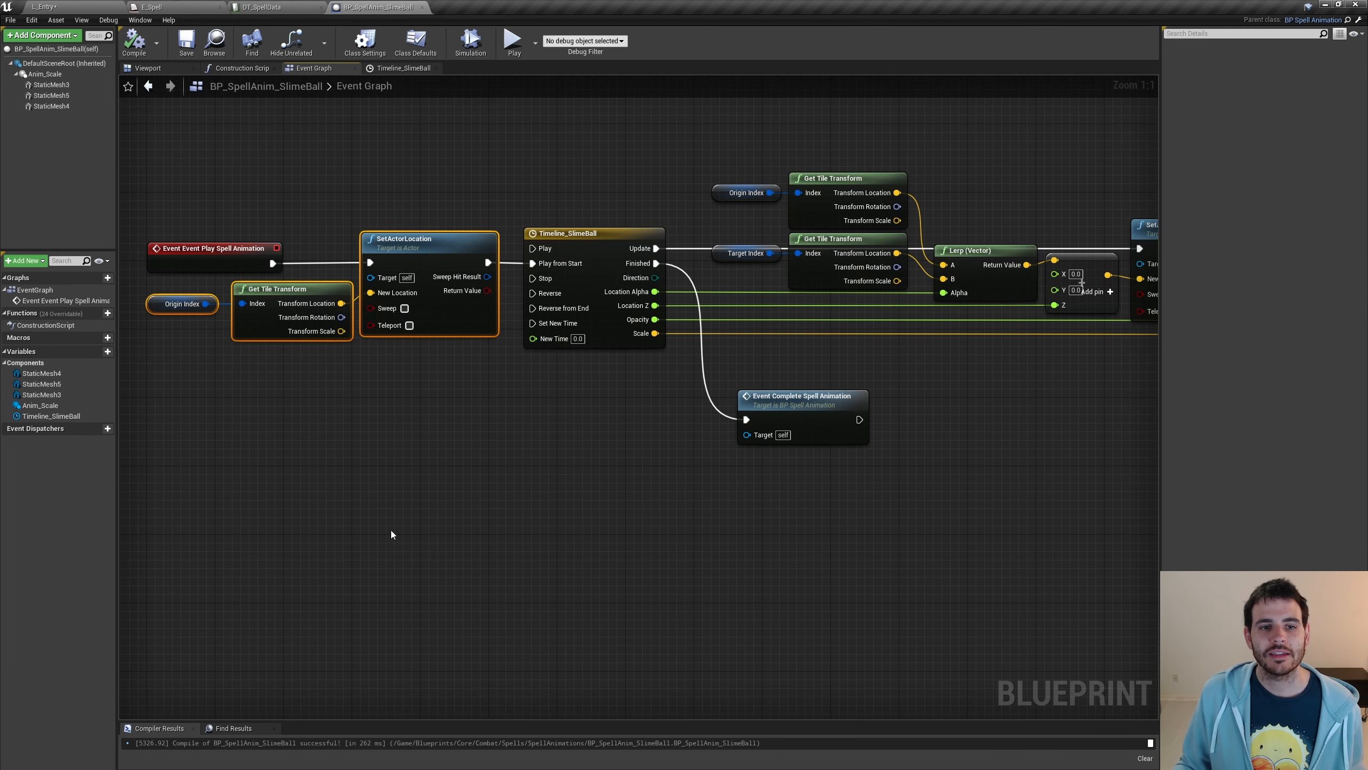
click(613, 323)
Review the timeline's update chain: the lerped SetActorLocation, the Opacity parameter on the three meshes and the Anim_Scale relative scale.
right_drag(993, 367, 641, 373)
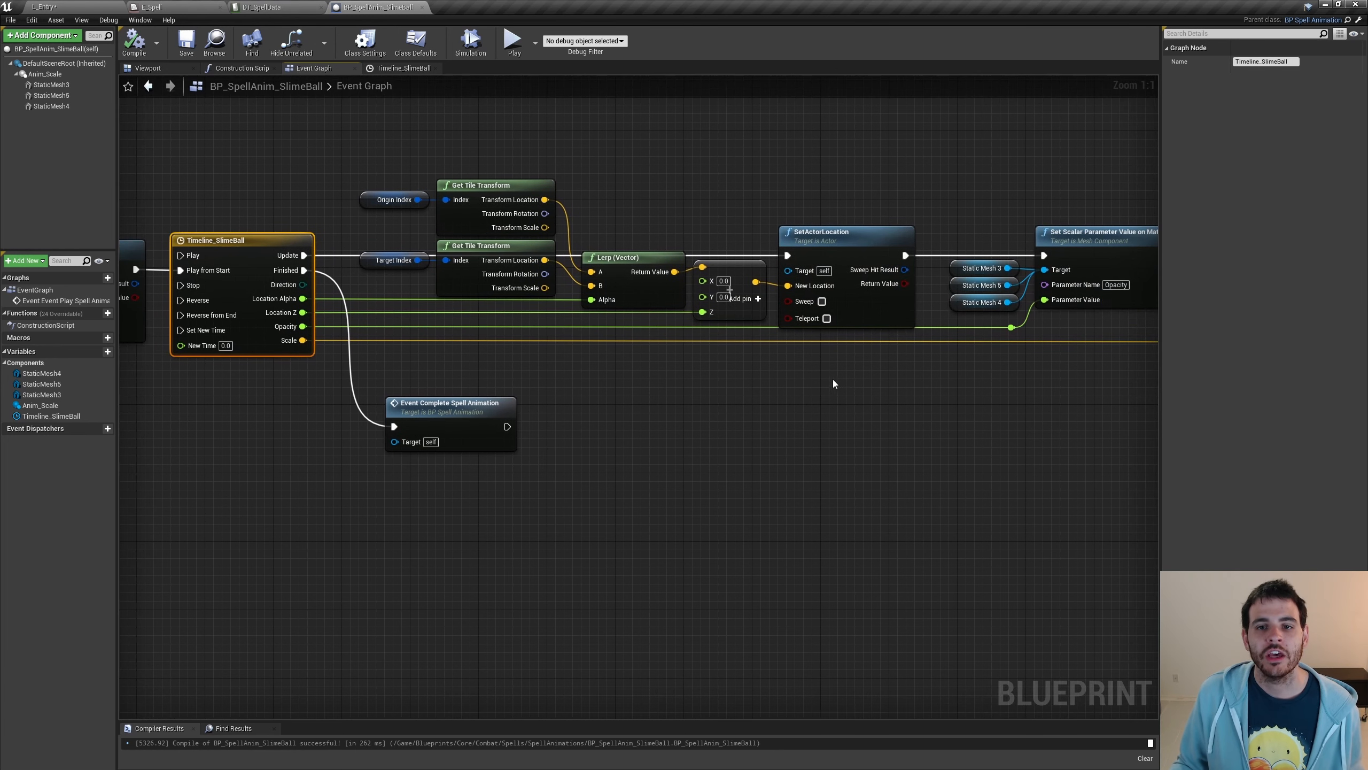
drag(881, 370, 863, 293)
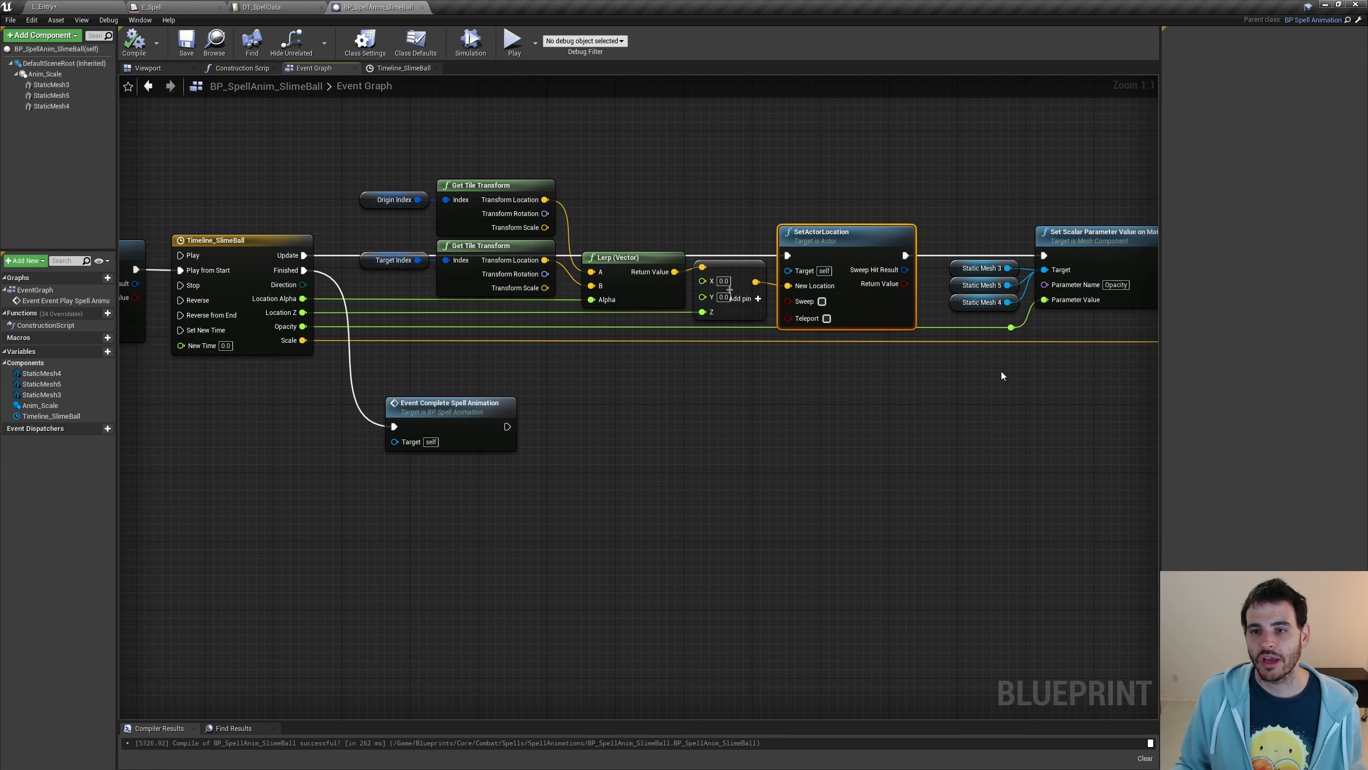
right_drag(1001, 371, 700, 391)
drag(635, 181, 815, 370)
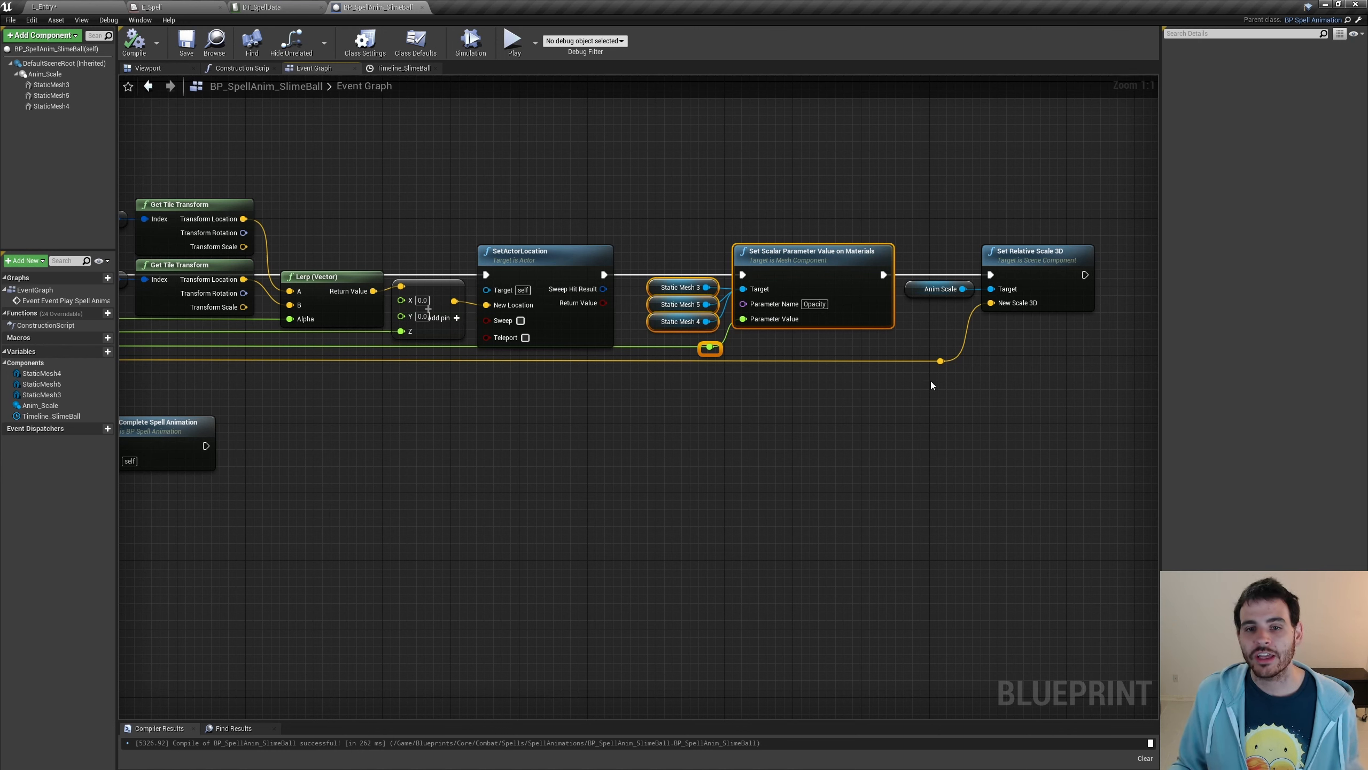
drag(935, 230, 1032, 401)
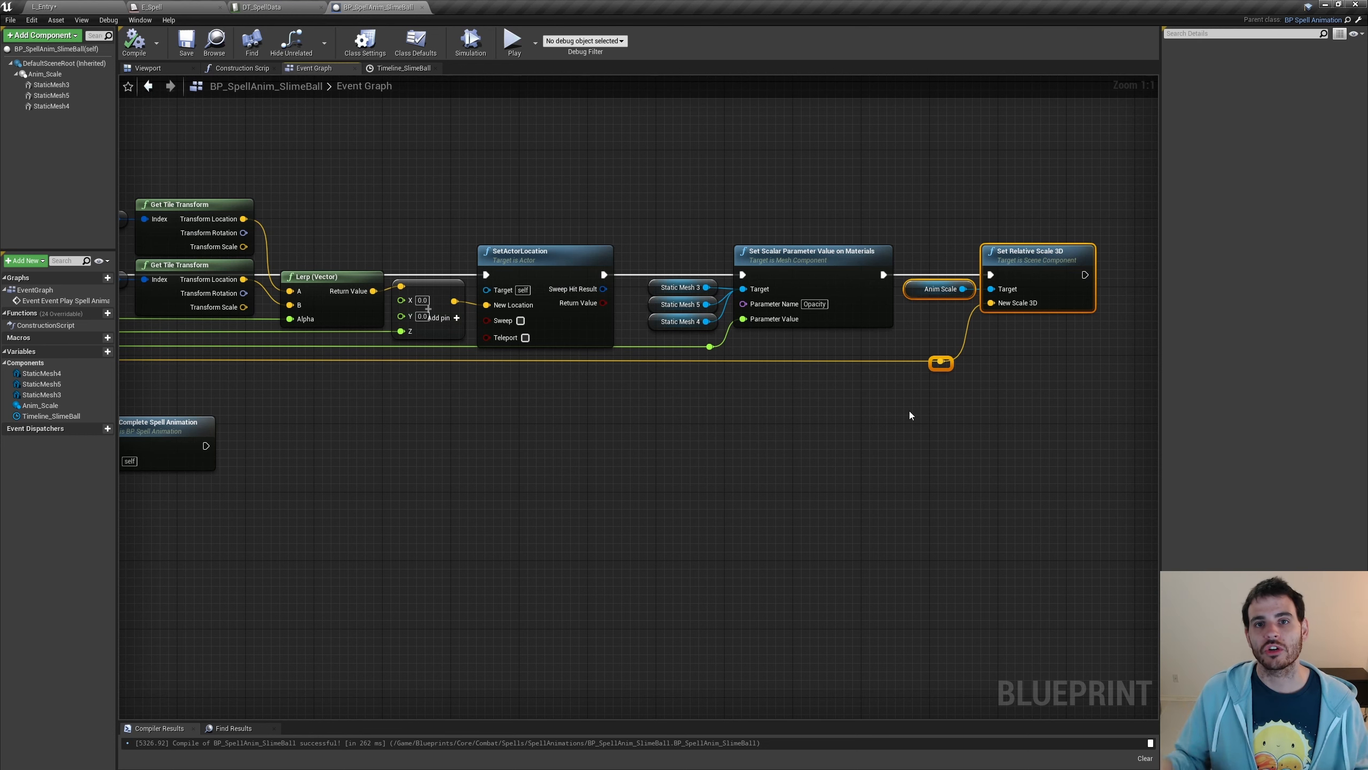
Open Timeline_SlimeBall from the event graph to review its location, opacity and scale tracks.
right_drag(335, 507, 748, 509)
click(334, 345)
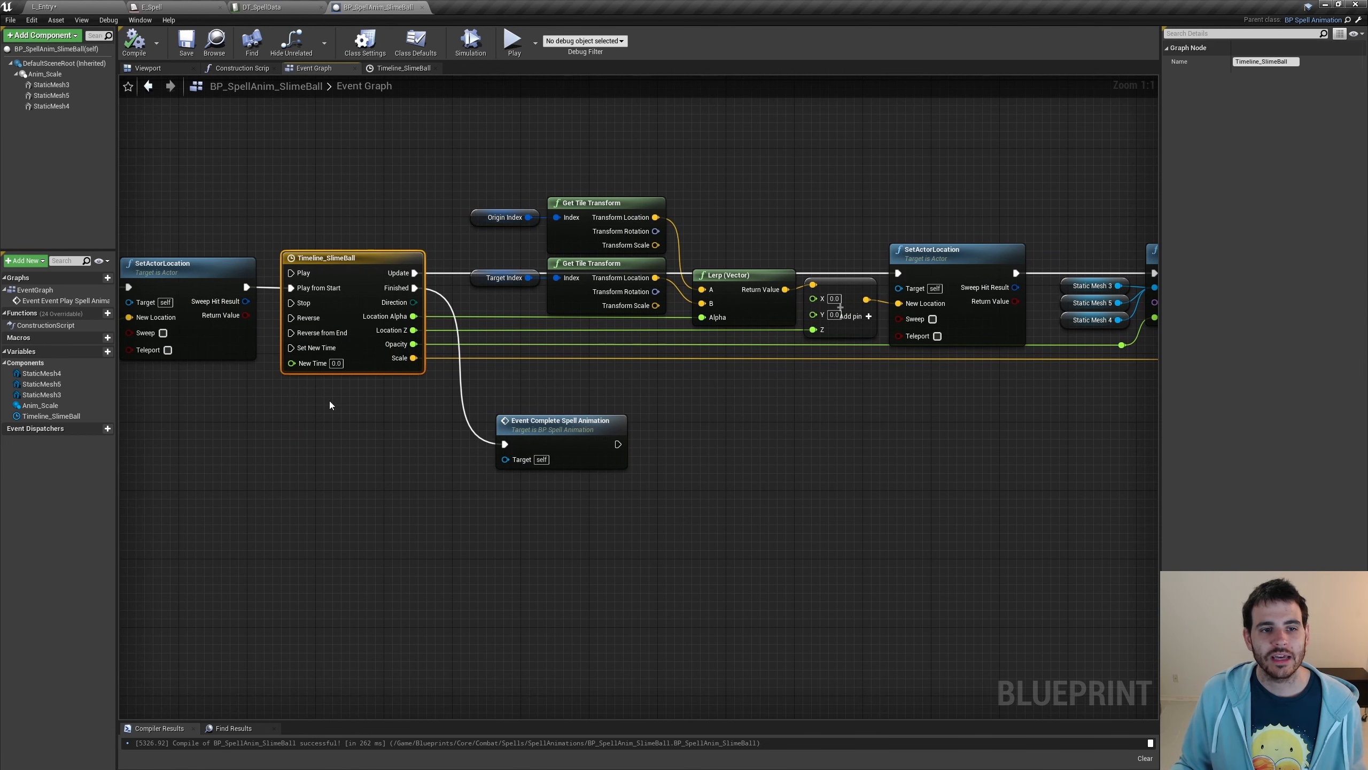
double_click(346, 277)
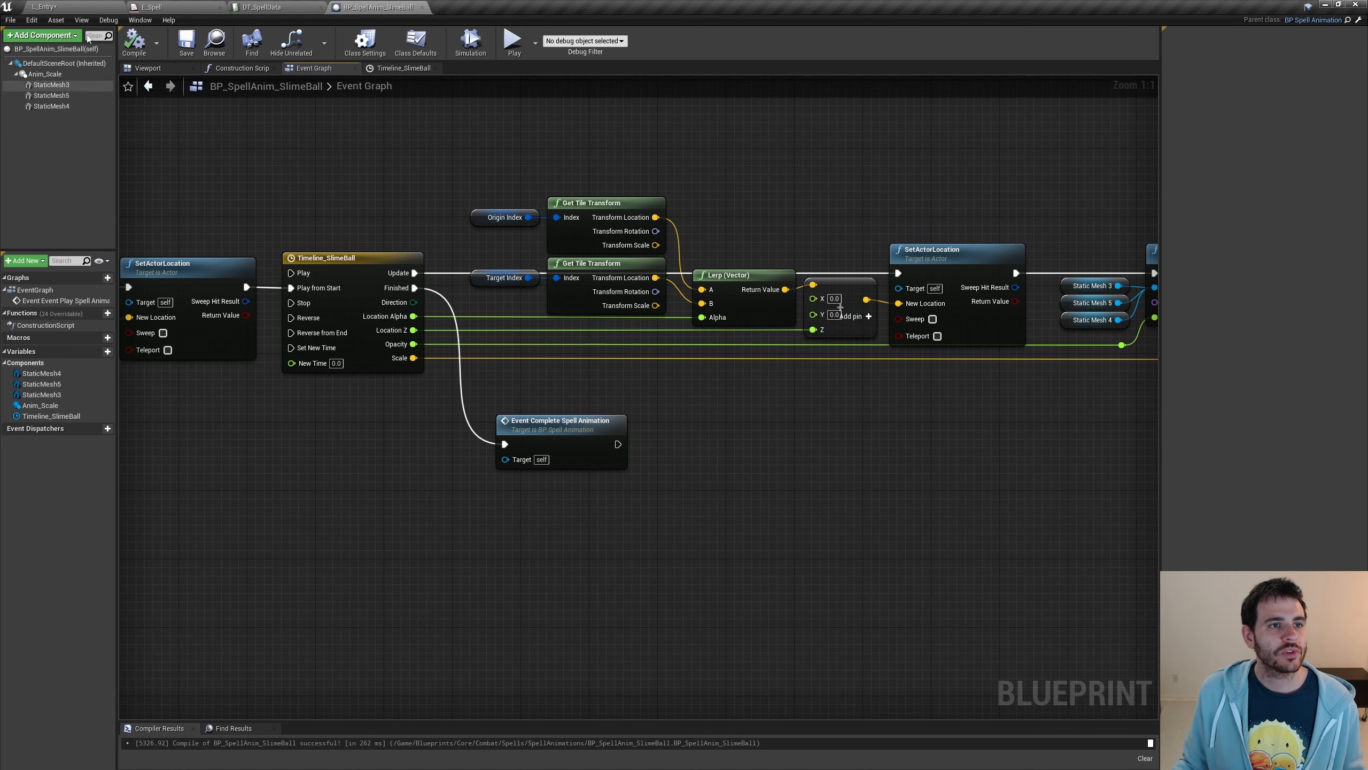
Play the L_Entry level and choose SlimeBall for the Select / Cast Spell action.
click(44, 6)
click(596, 43)
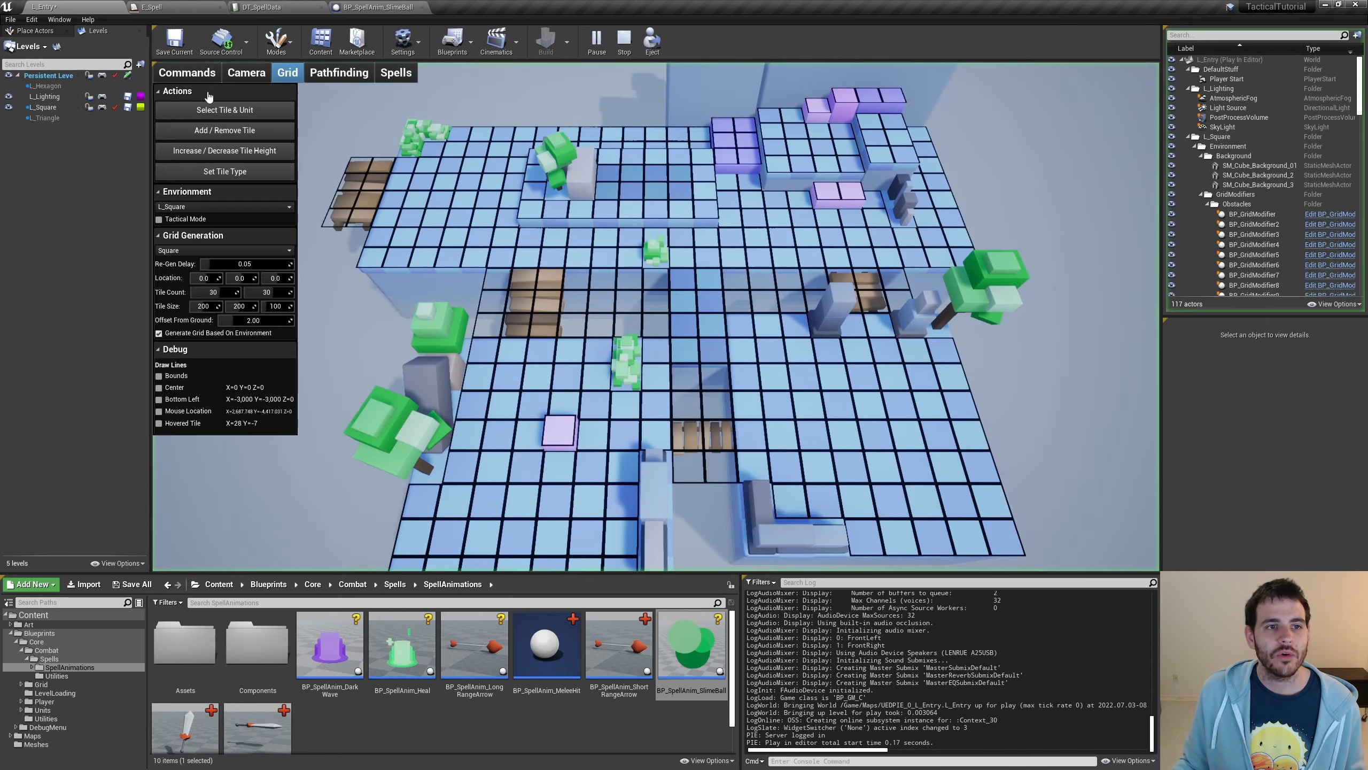
click(396, 72)
click(210, 131)
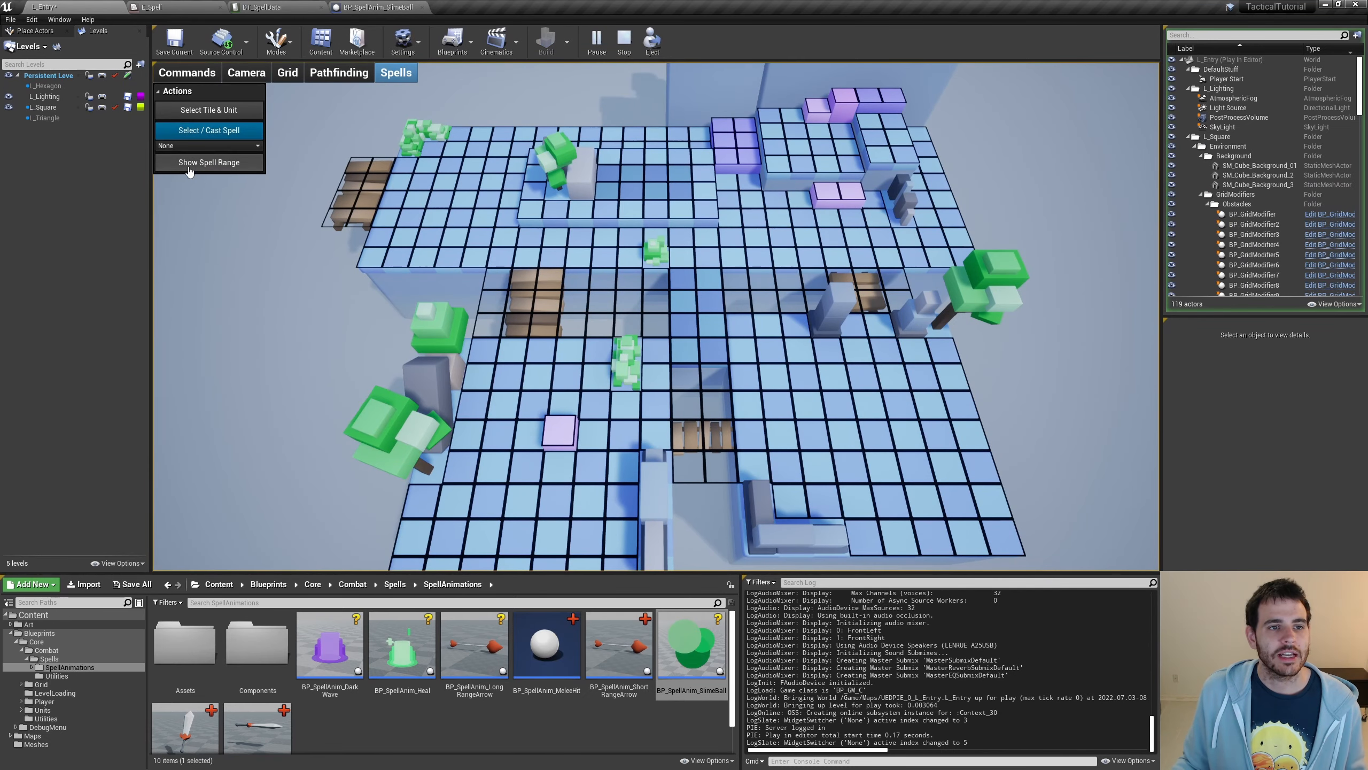
click(178, 145)
click(162, 223)
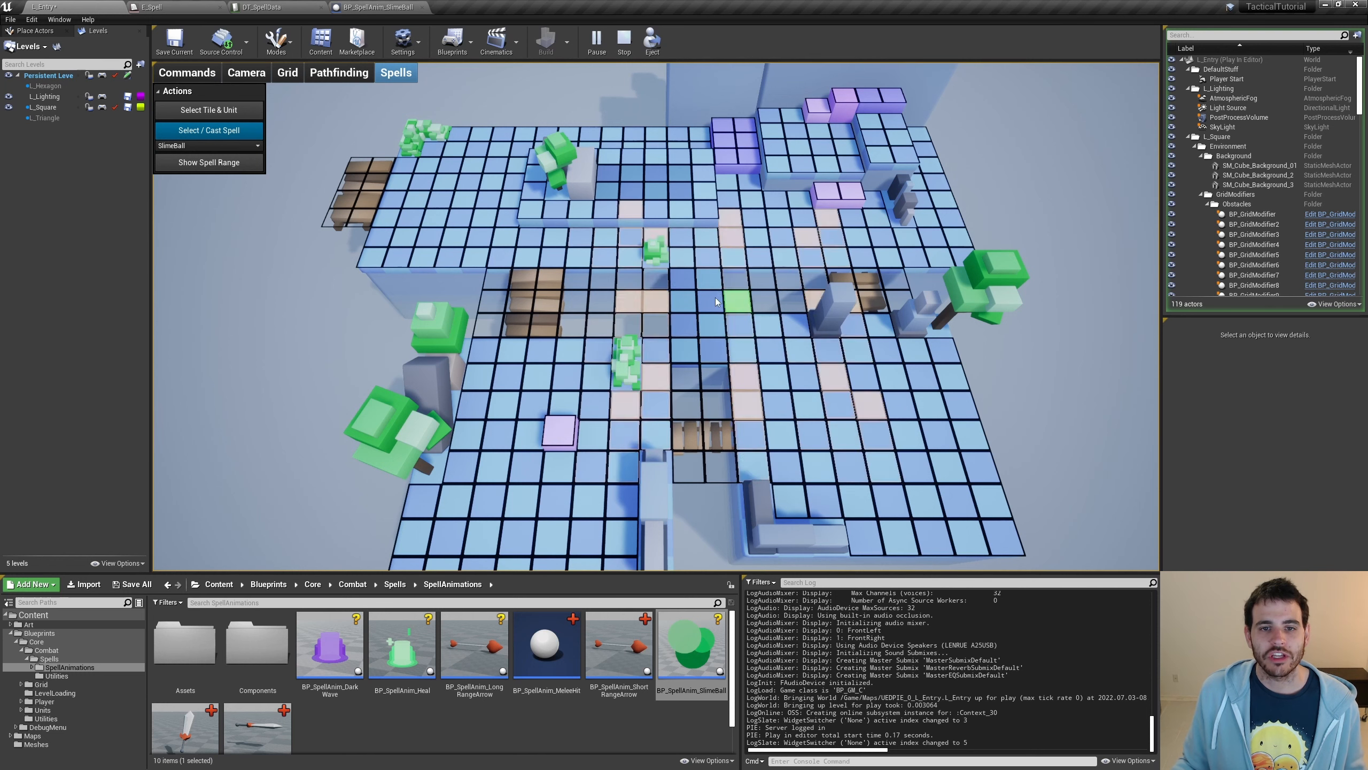
Cast SlimeBall from a central tile onto several tiles within its range, and stop the play session.
click(712, 350)
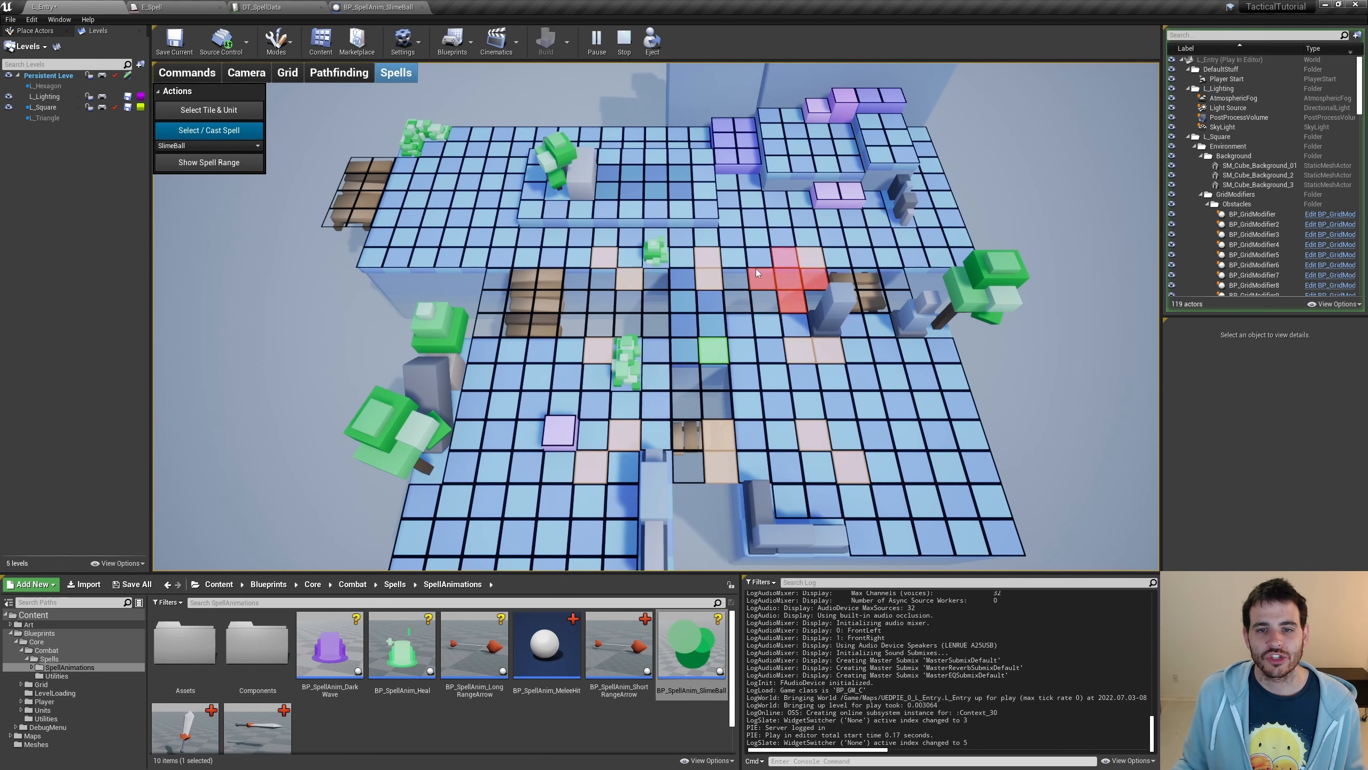
click(787, 278)
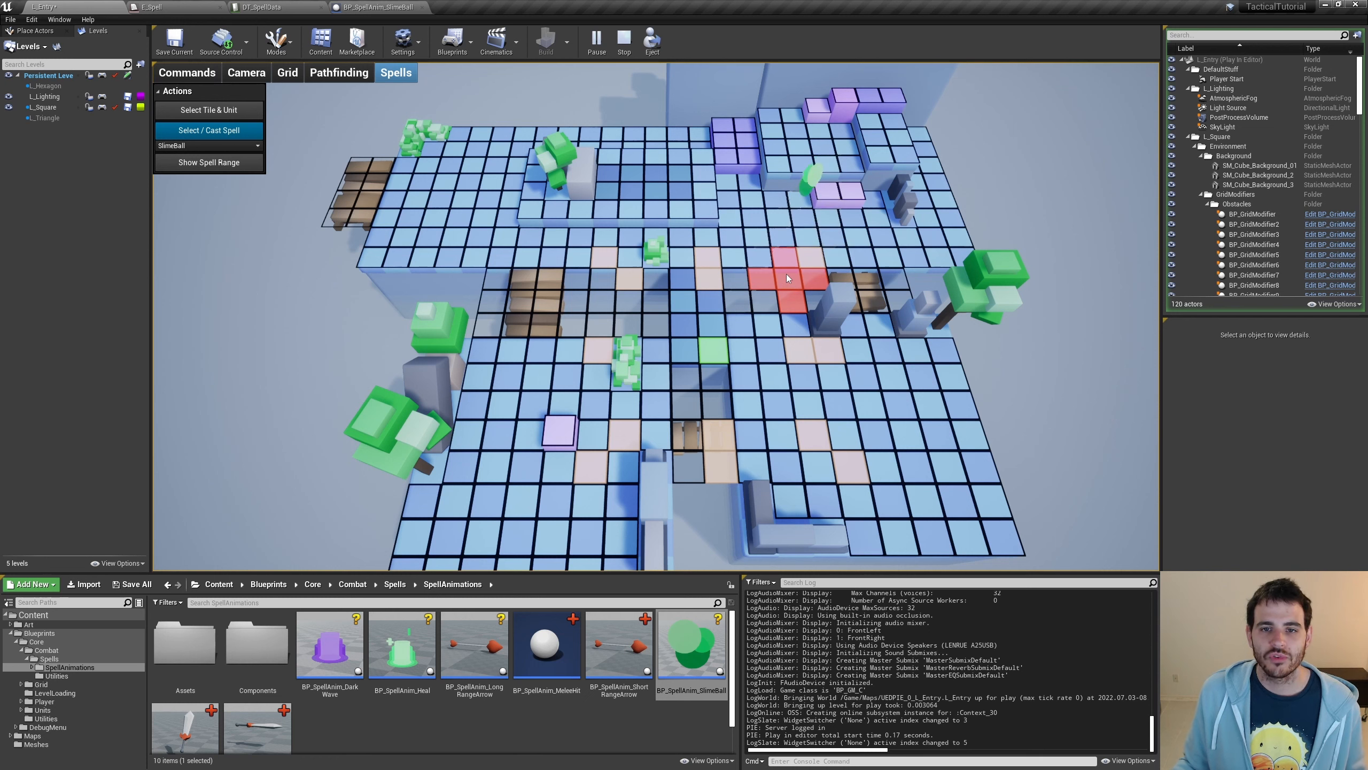
click(628, 261)
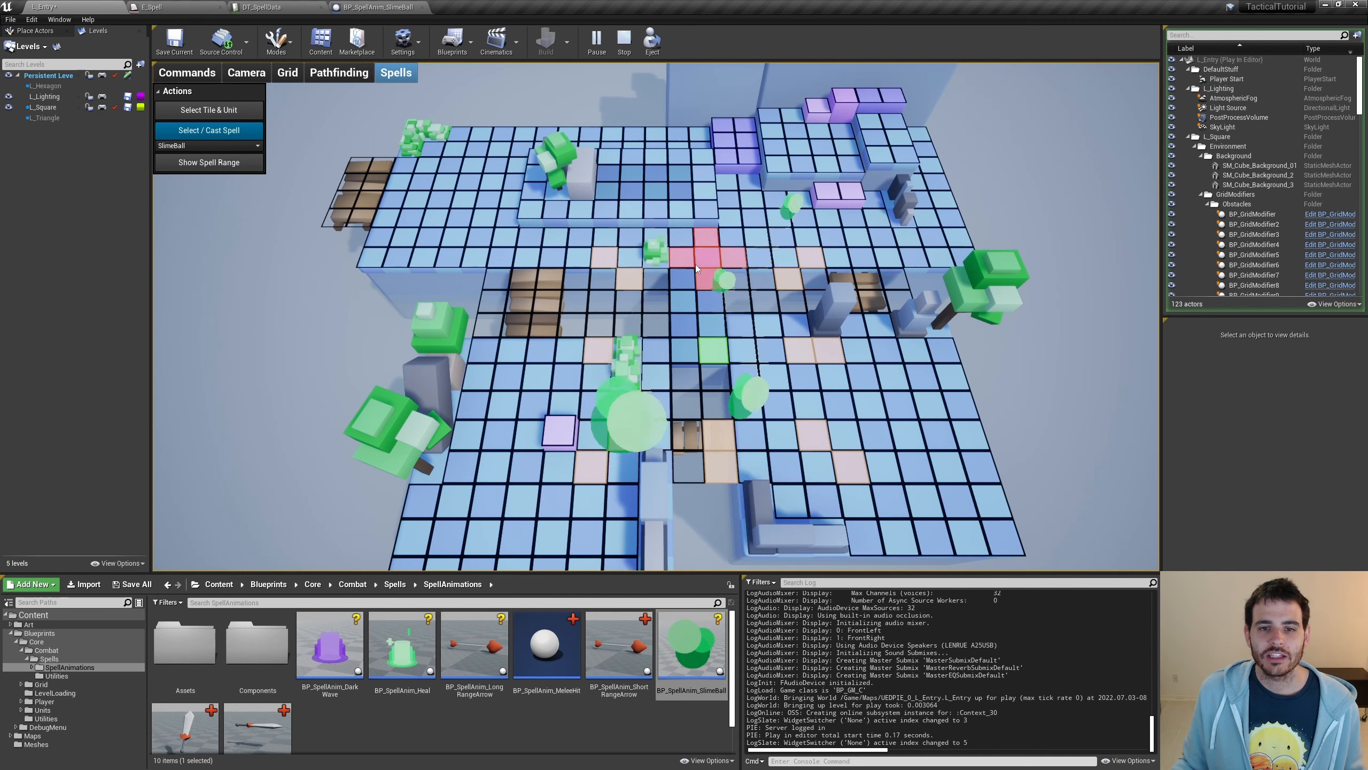
click(824, 426)
click(831, 353)
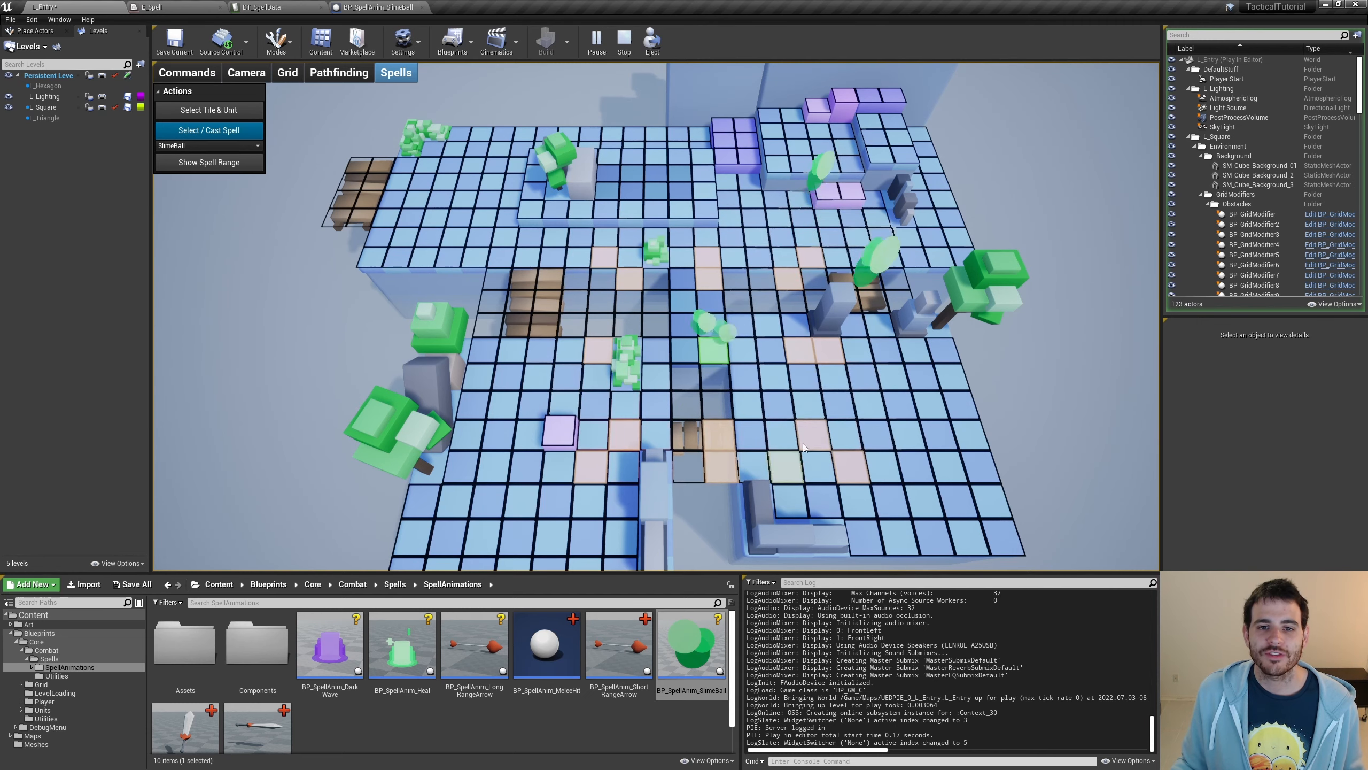
click(798, 269)
click(606, 258)
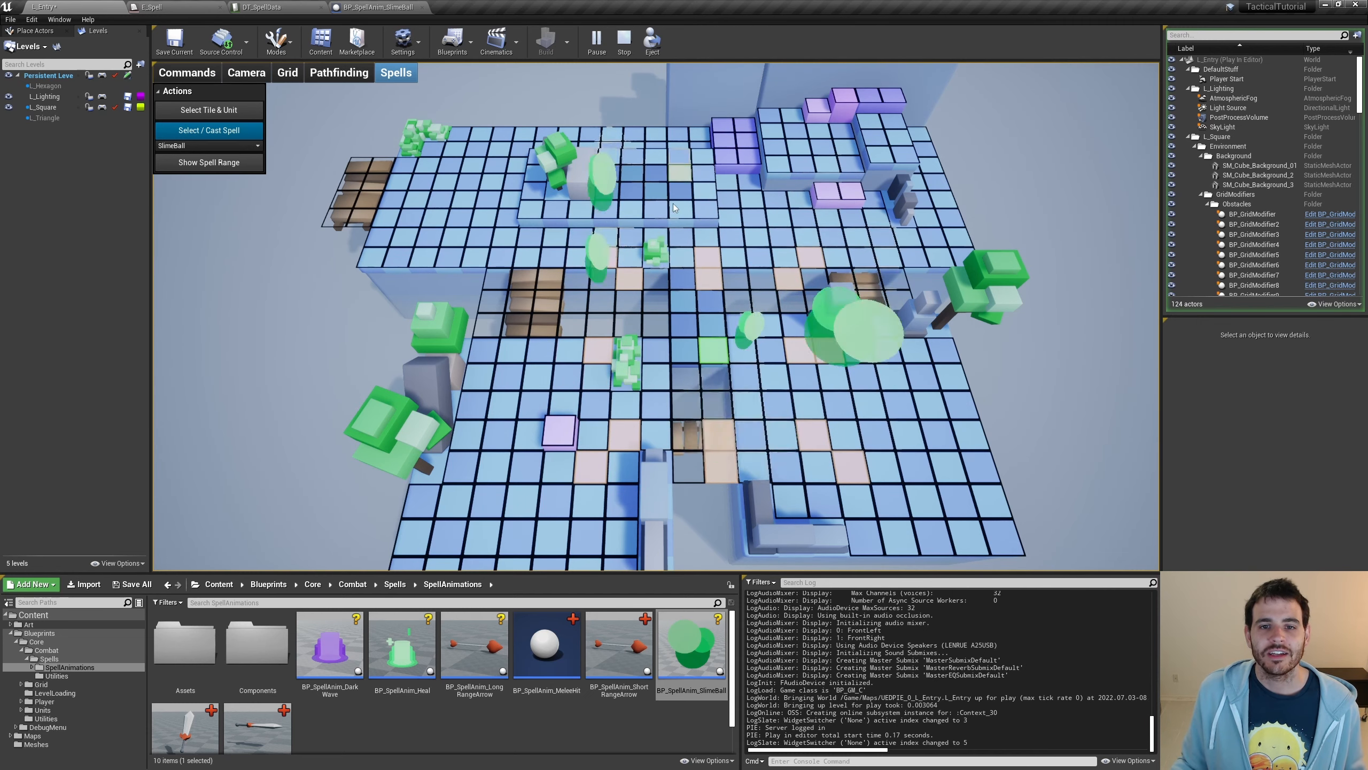
click(624, 41)
click(1057, 266)
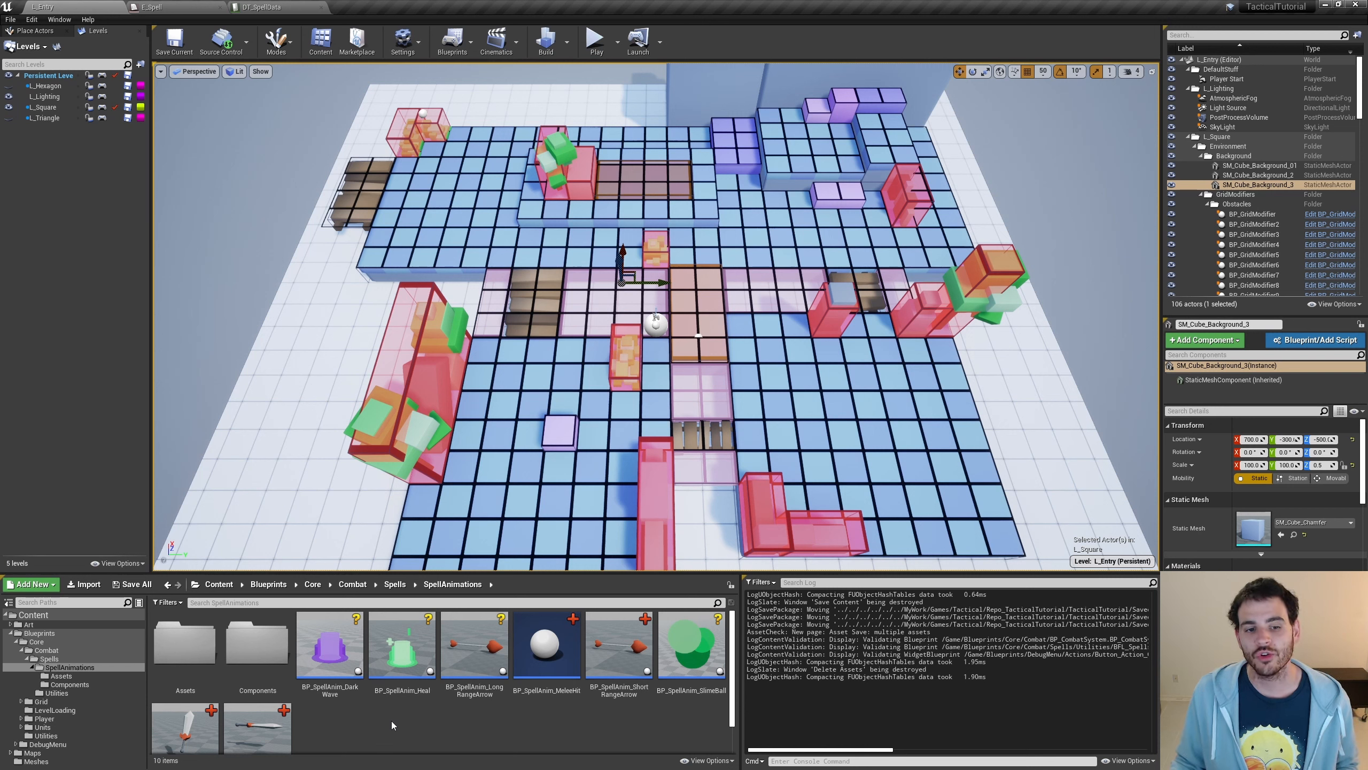
Create a widget blueprint named W_Image in the SpellAnimations Components folder.
double_click(257, 669)
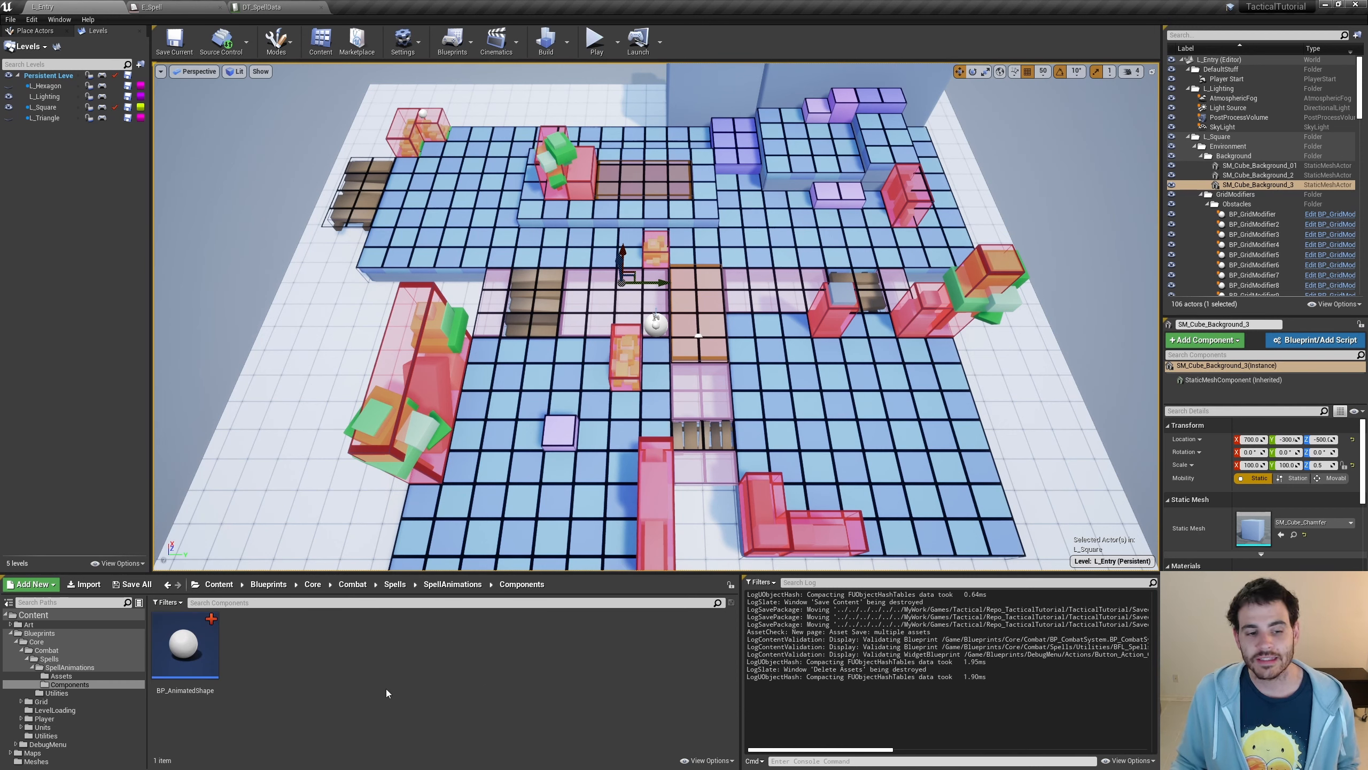
right_click(364, 630)
mouse_move(404, 622)
click(653, 702)
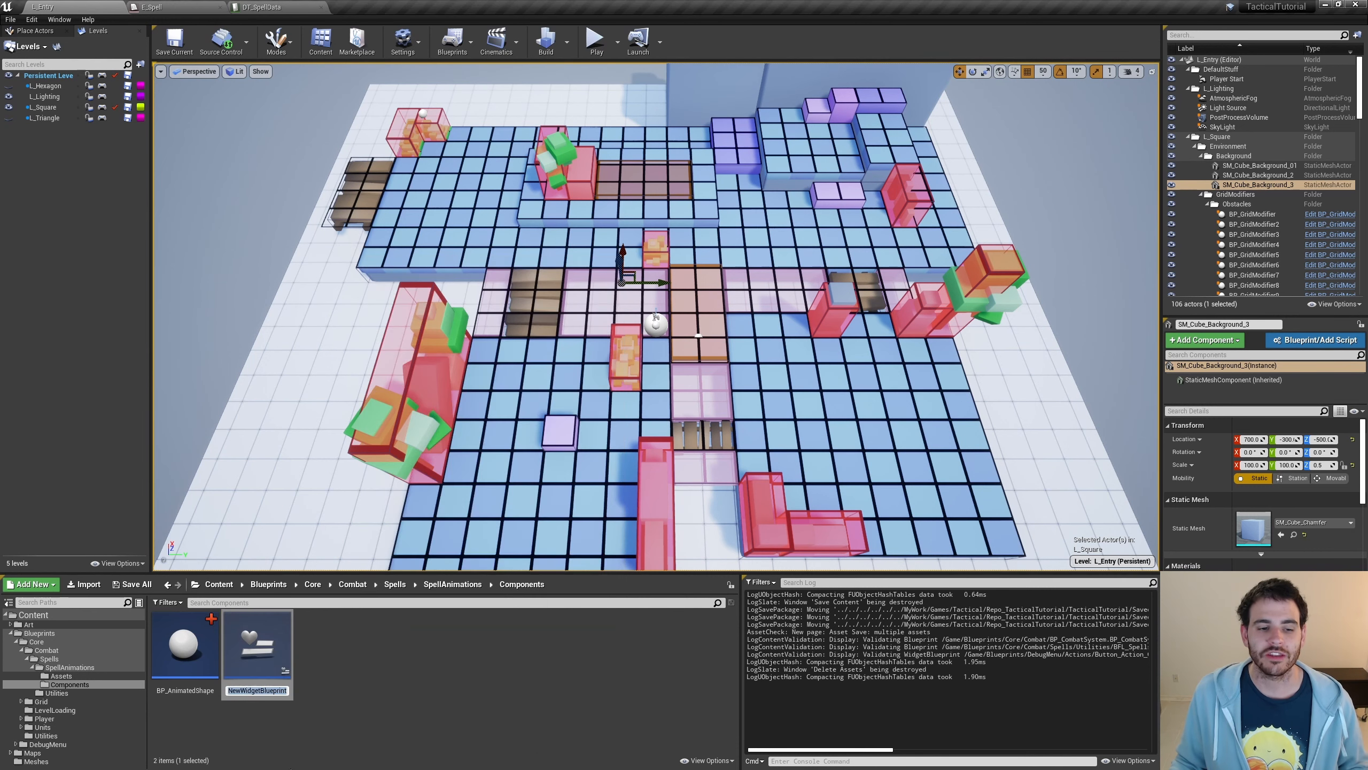
text(W_Image)
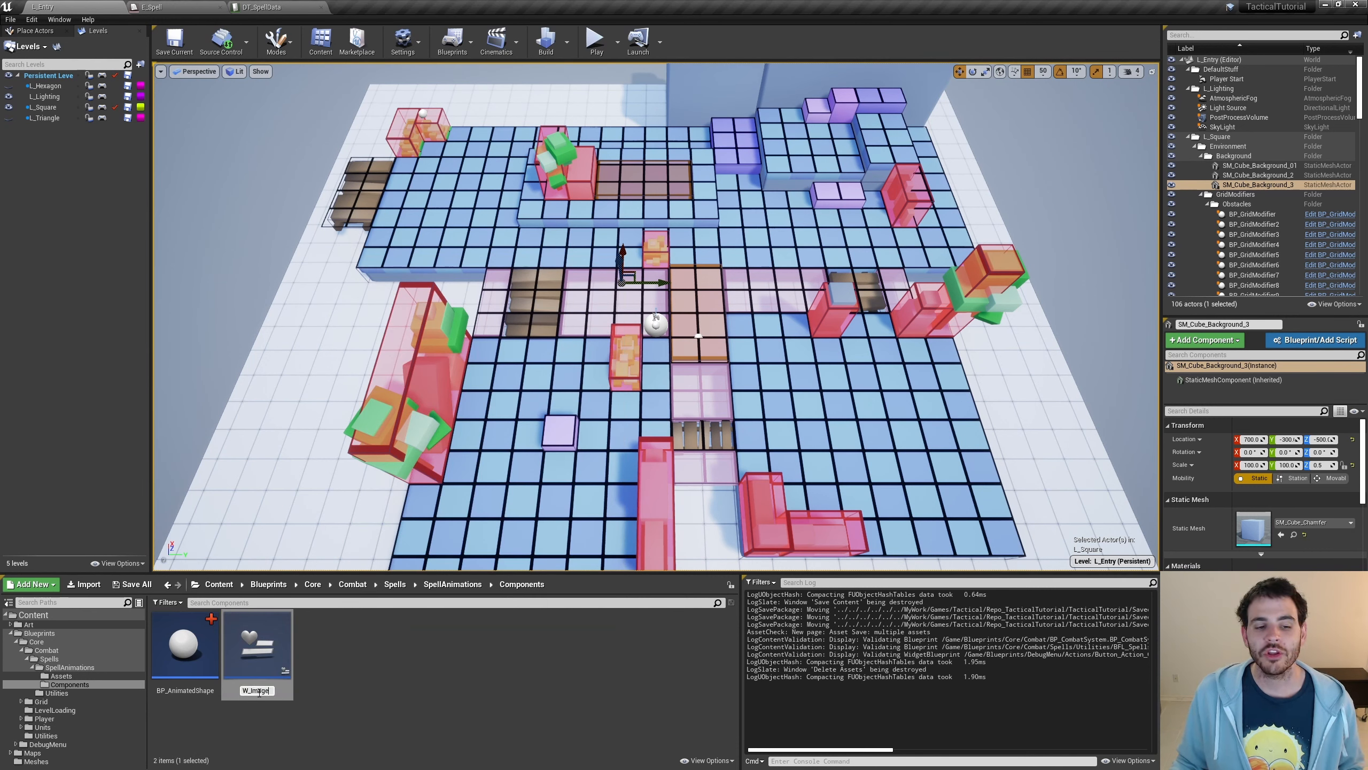
key(Return)
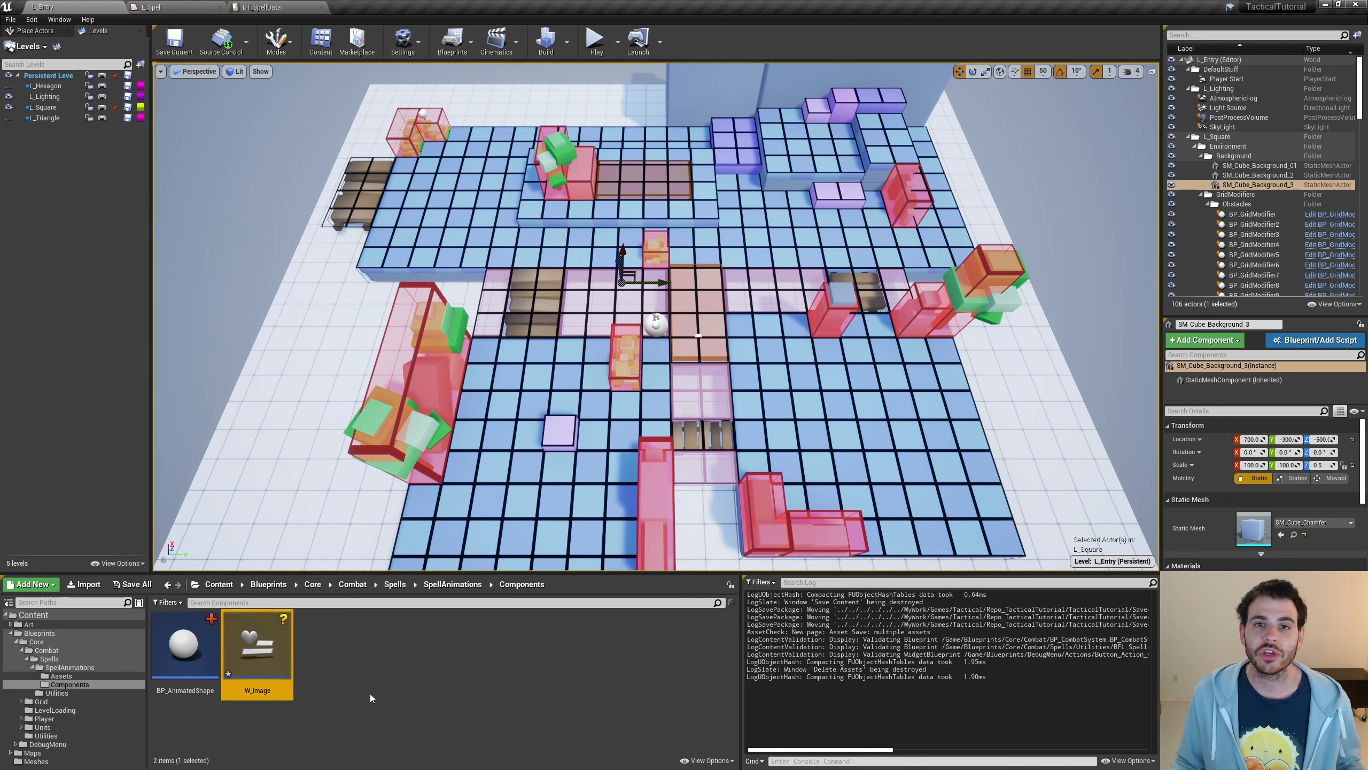
Open W_Image and replace its canvas panel with an Image widget as the root.
double_click(288, 676)
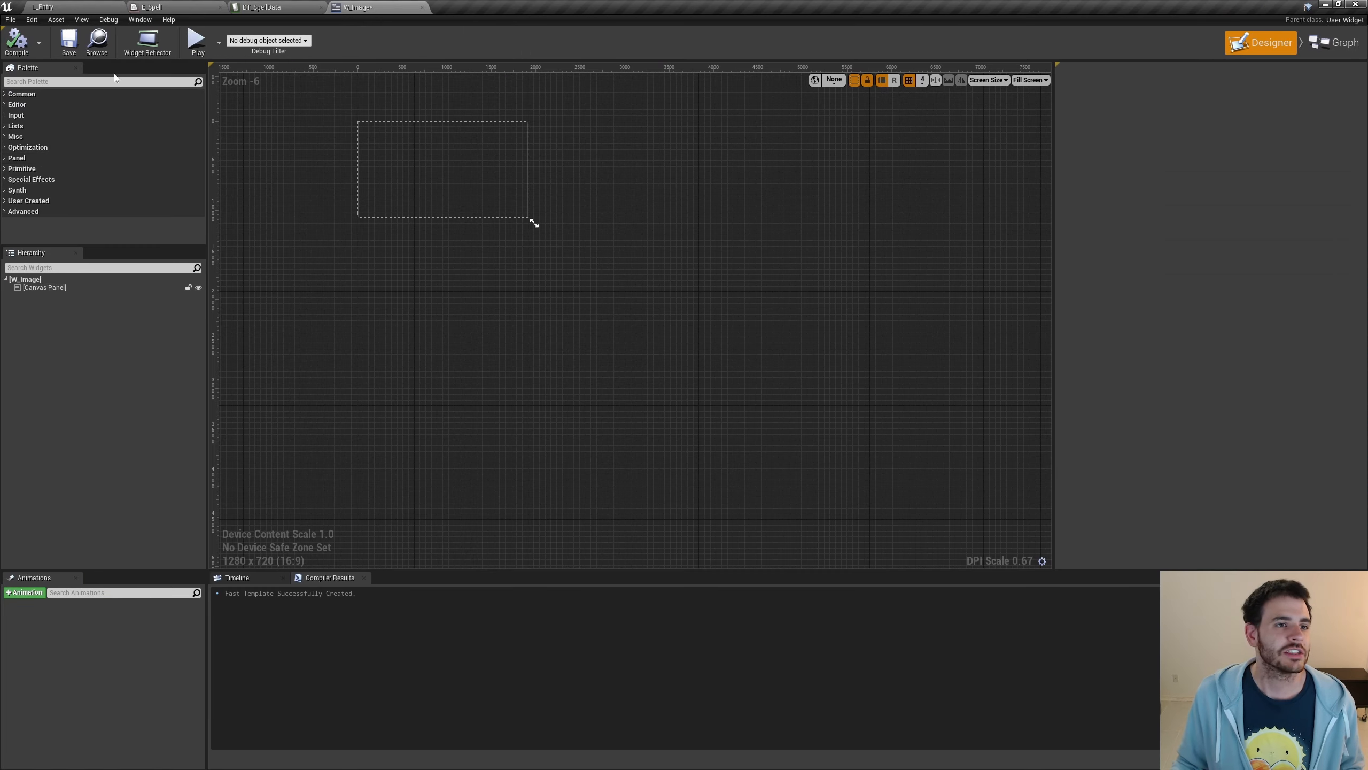
click(51, 82)
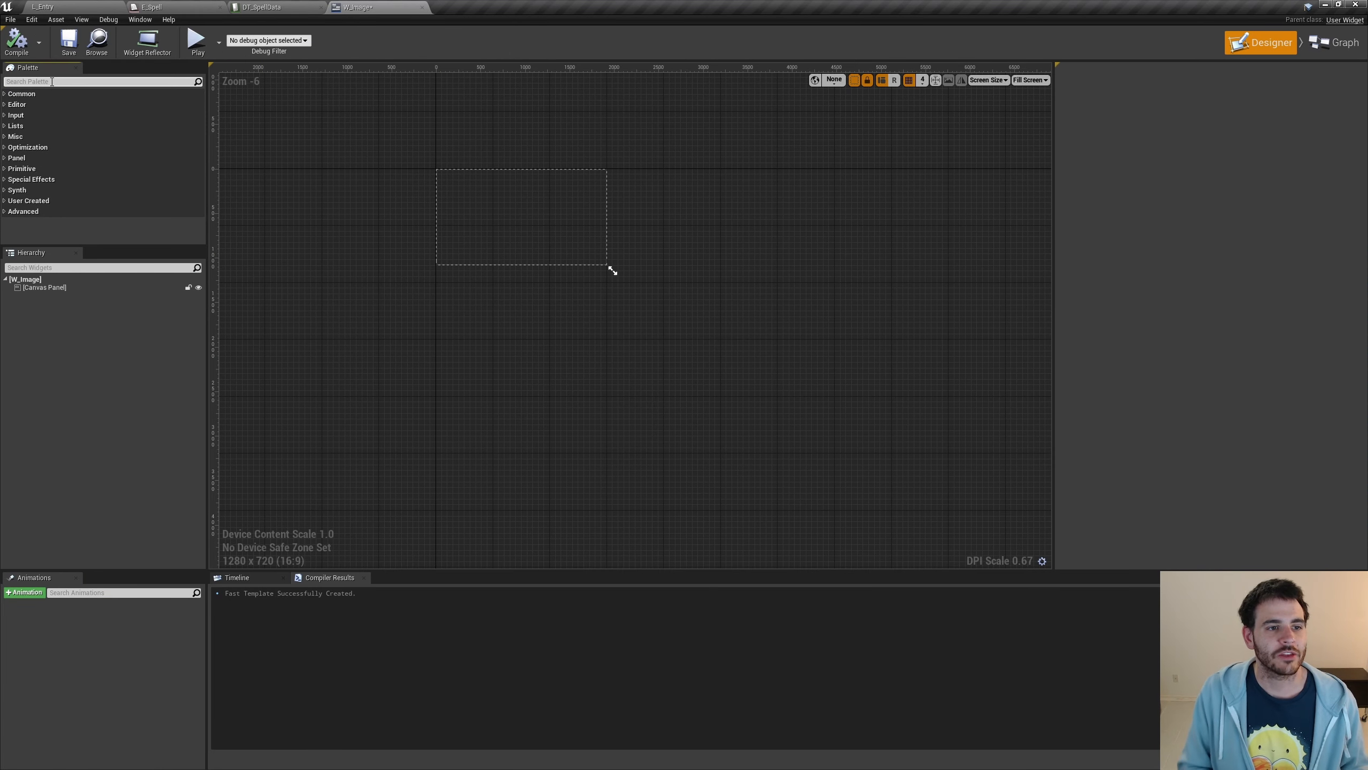
text(ima)
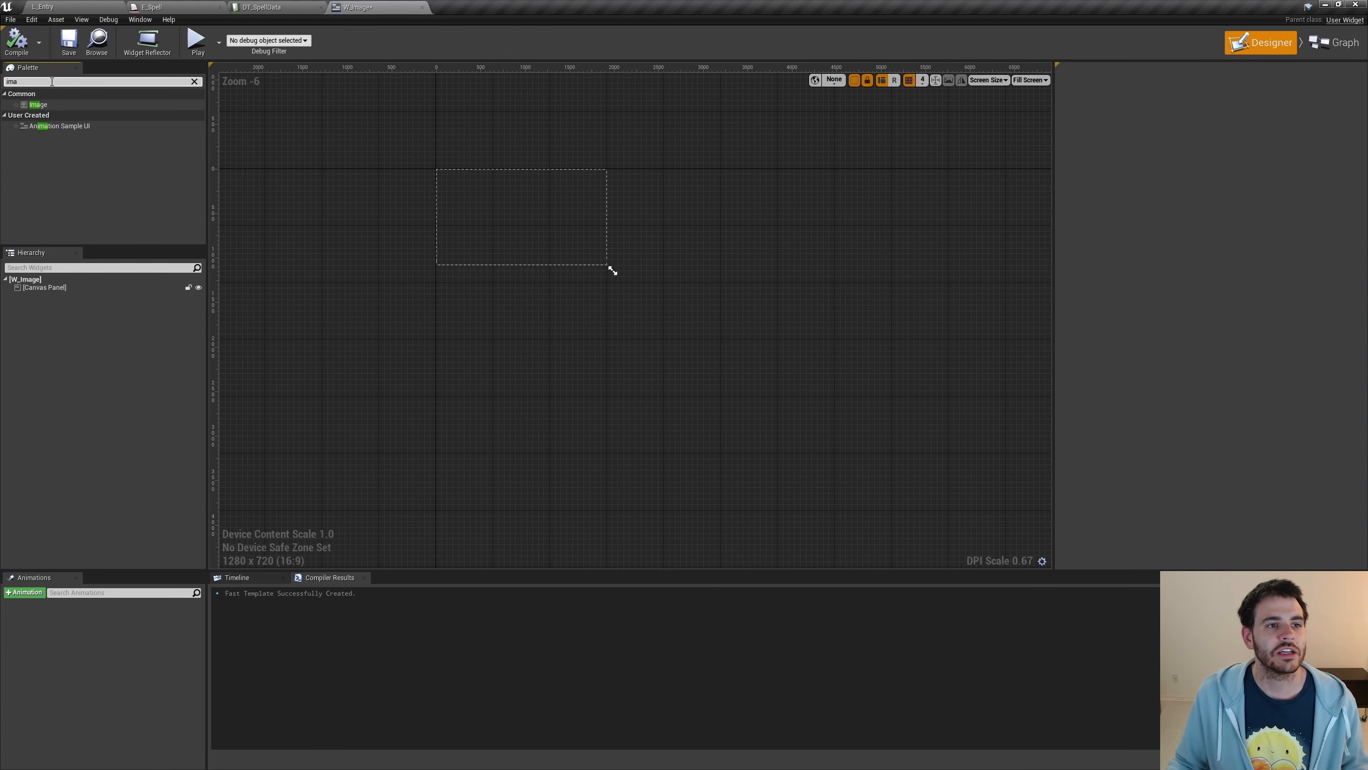
click(49, 293)
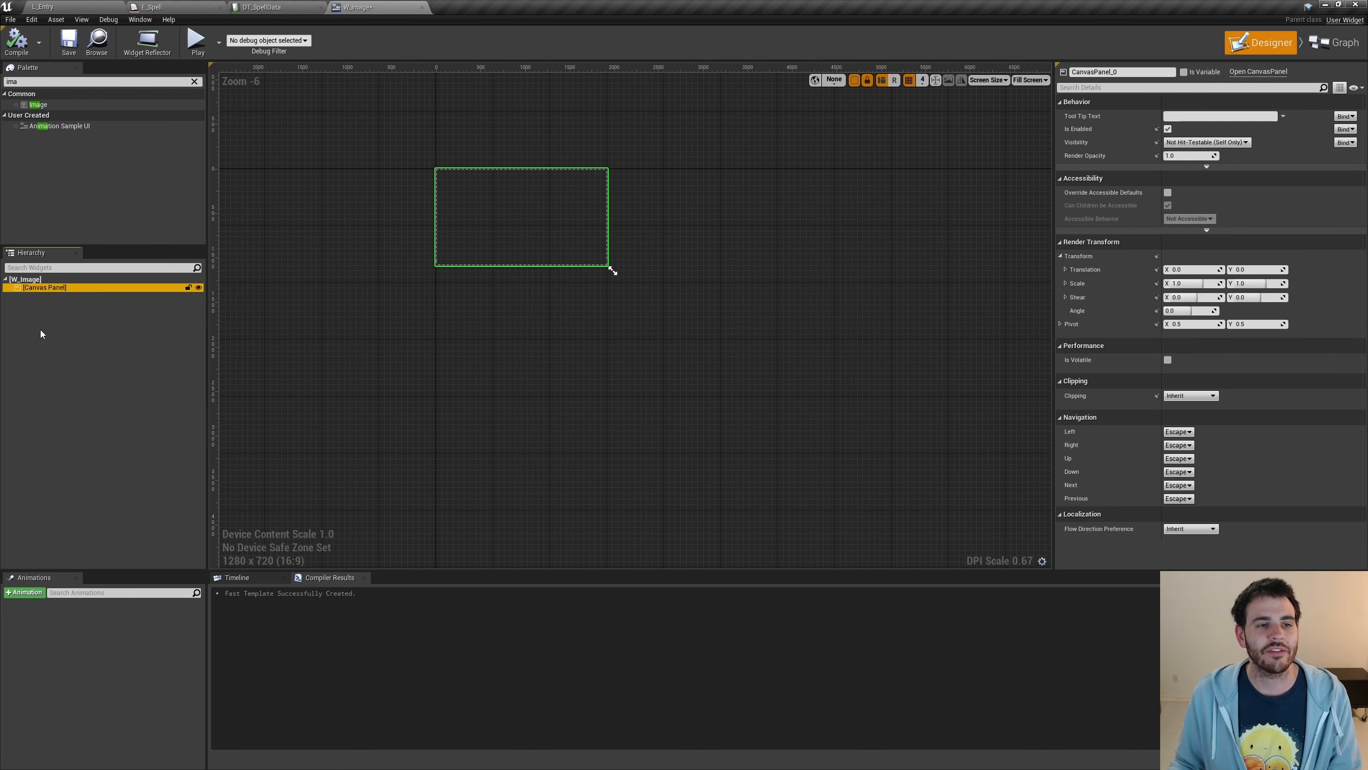
key(Delete)
click(75, 106)
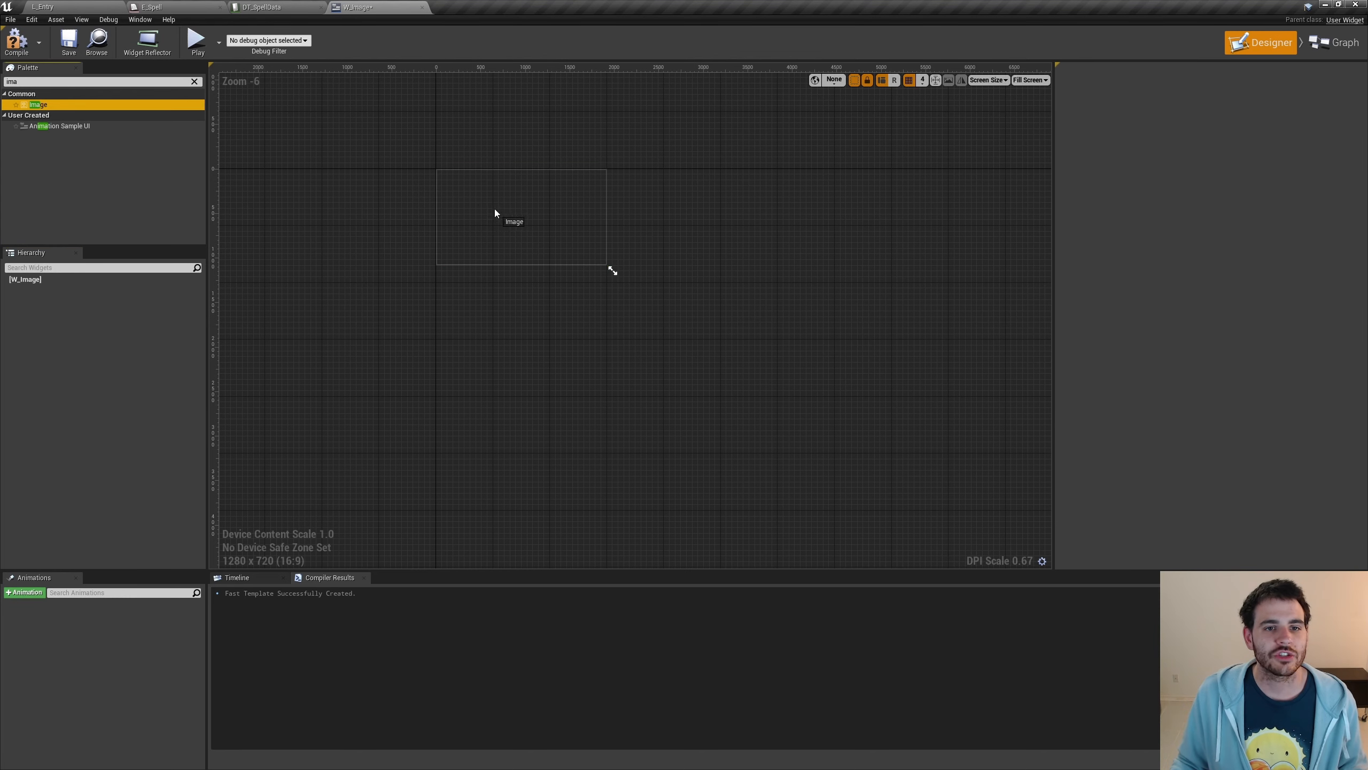
drag(495, 212, 495, 213)
scroll(516, 224, up, 3)
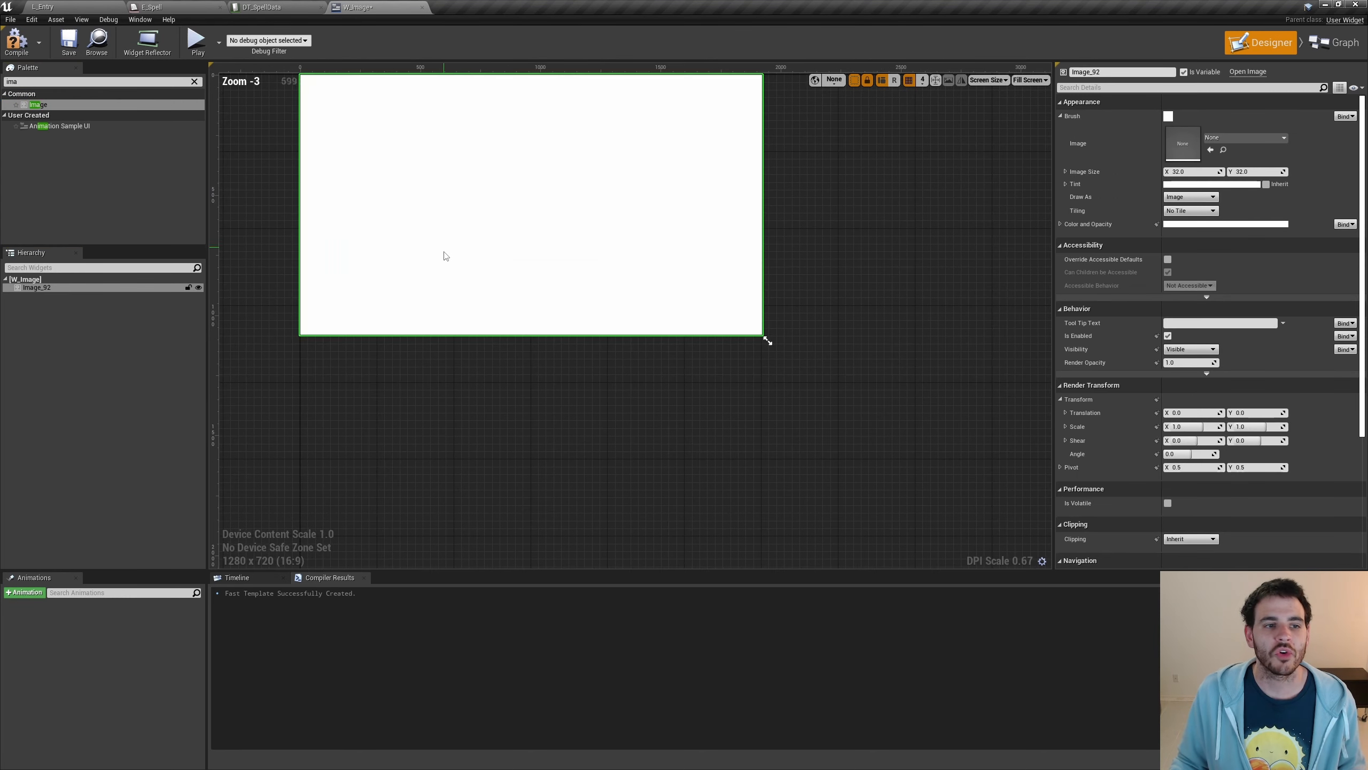
Rename the image widget to Image_Component and compile W_Image.
double_click(47, 287)
click(47, 288)
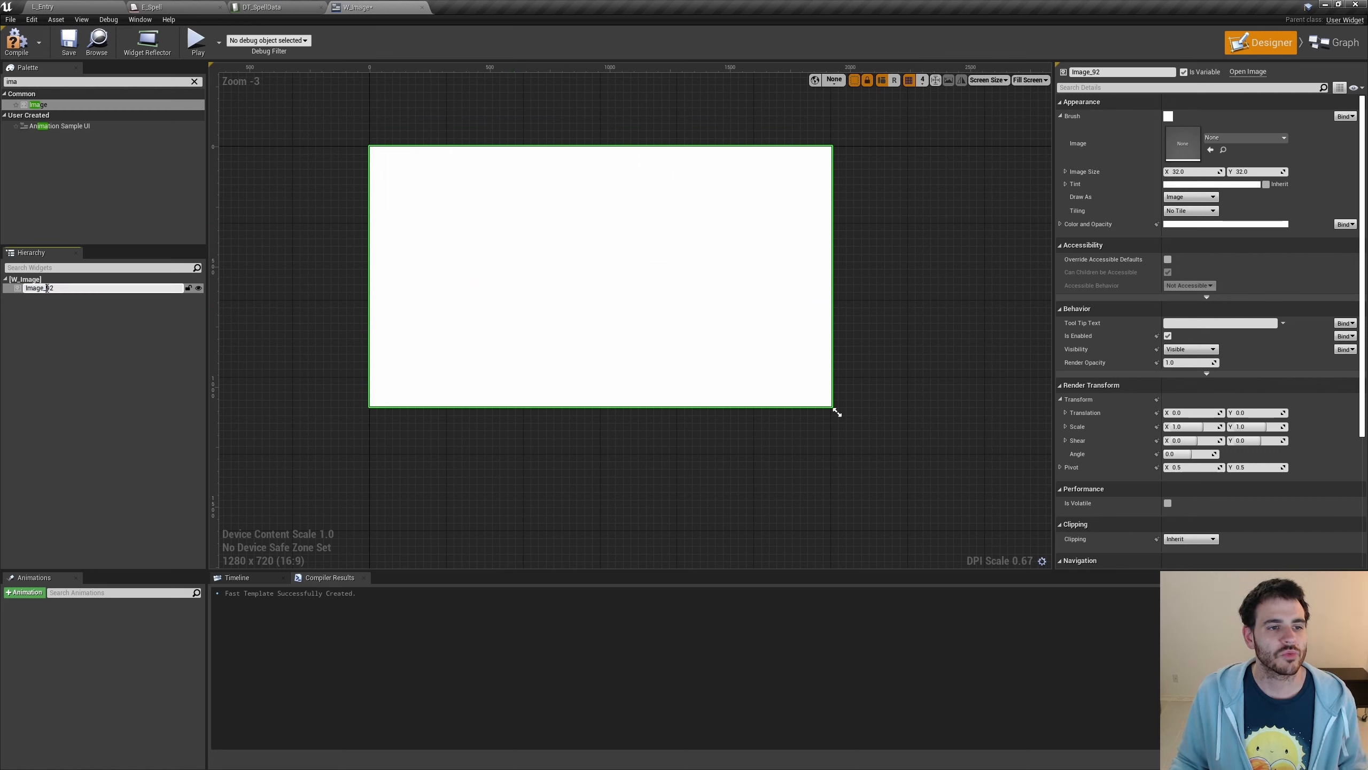
key(Delete)
key(Delete)
text(Com)
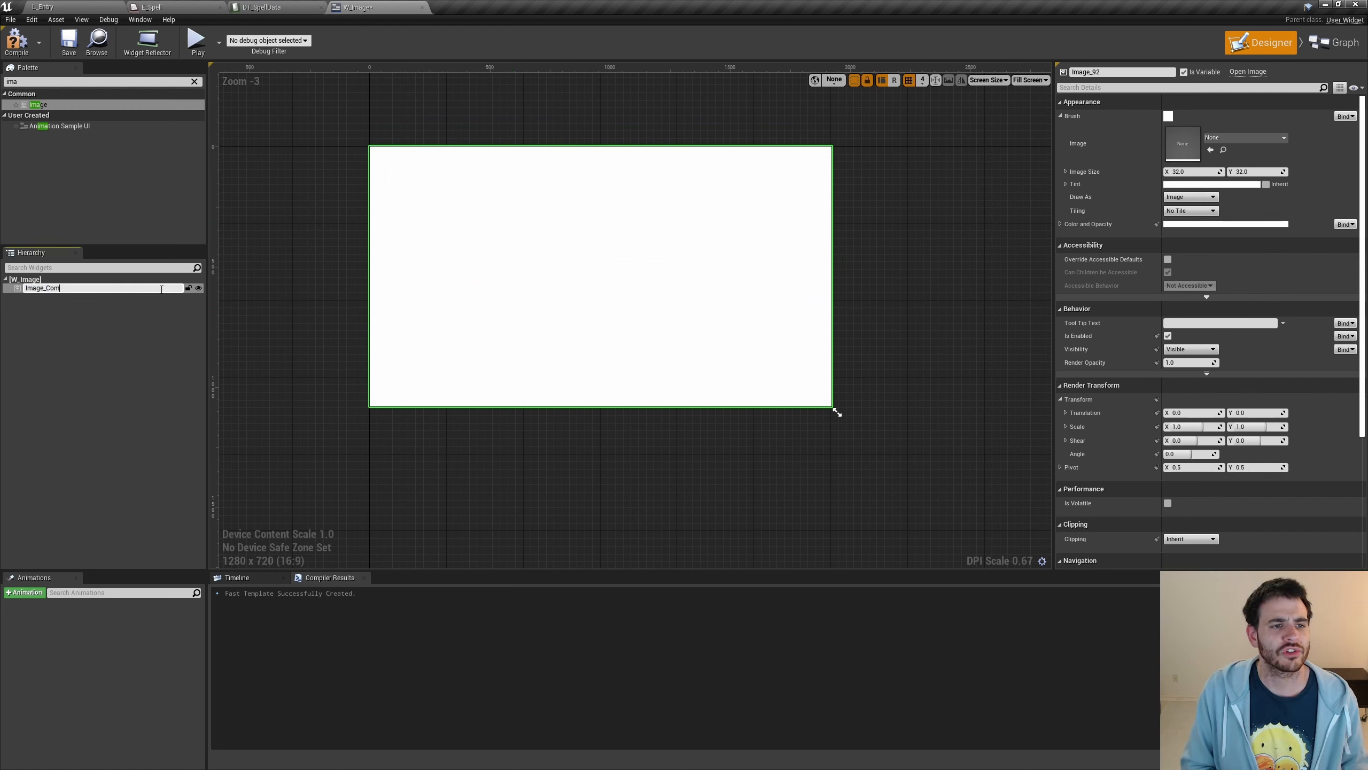
text(ponent)
key(Return)
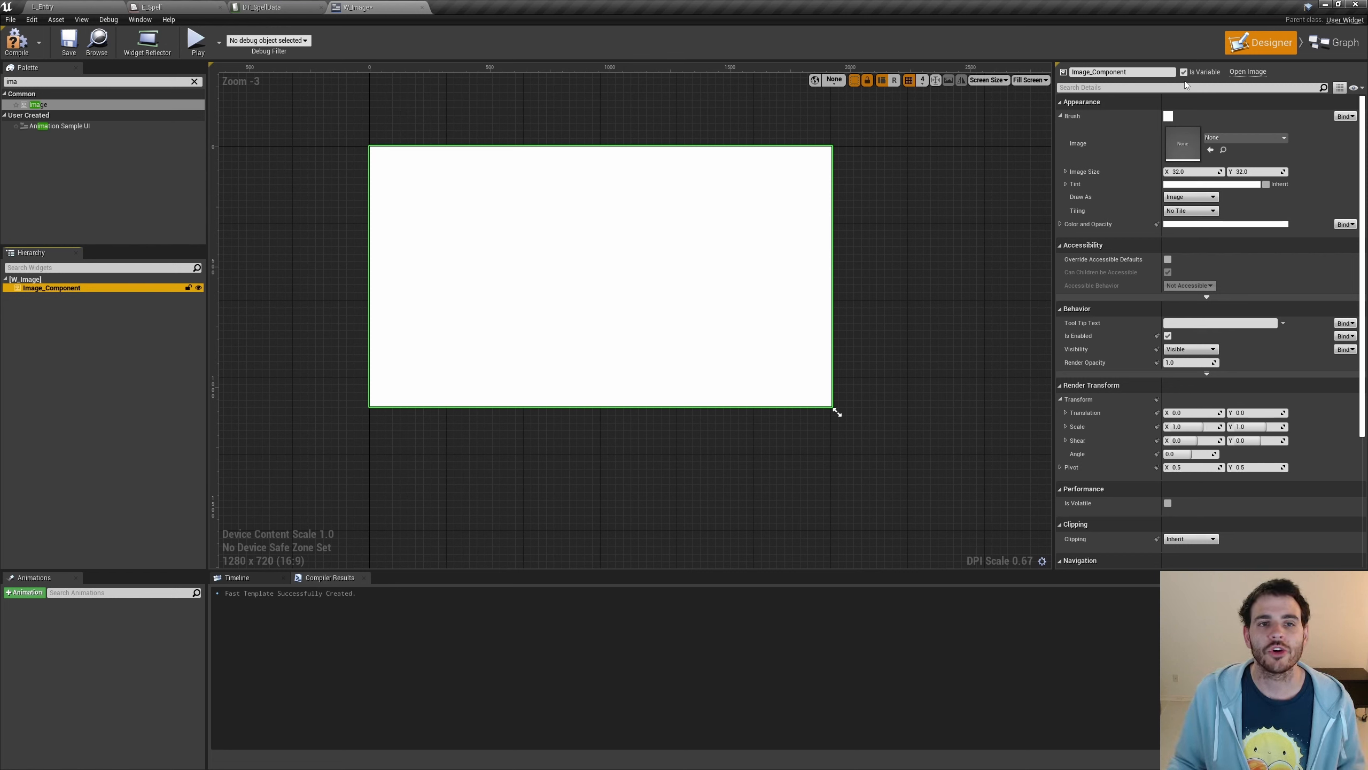
click(16, 41)
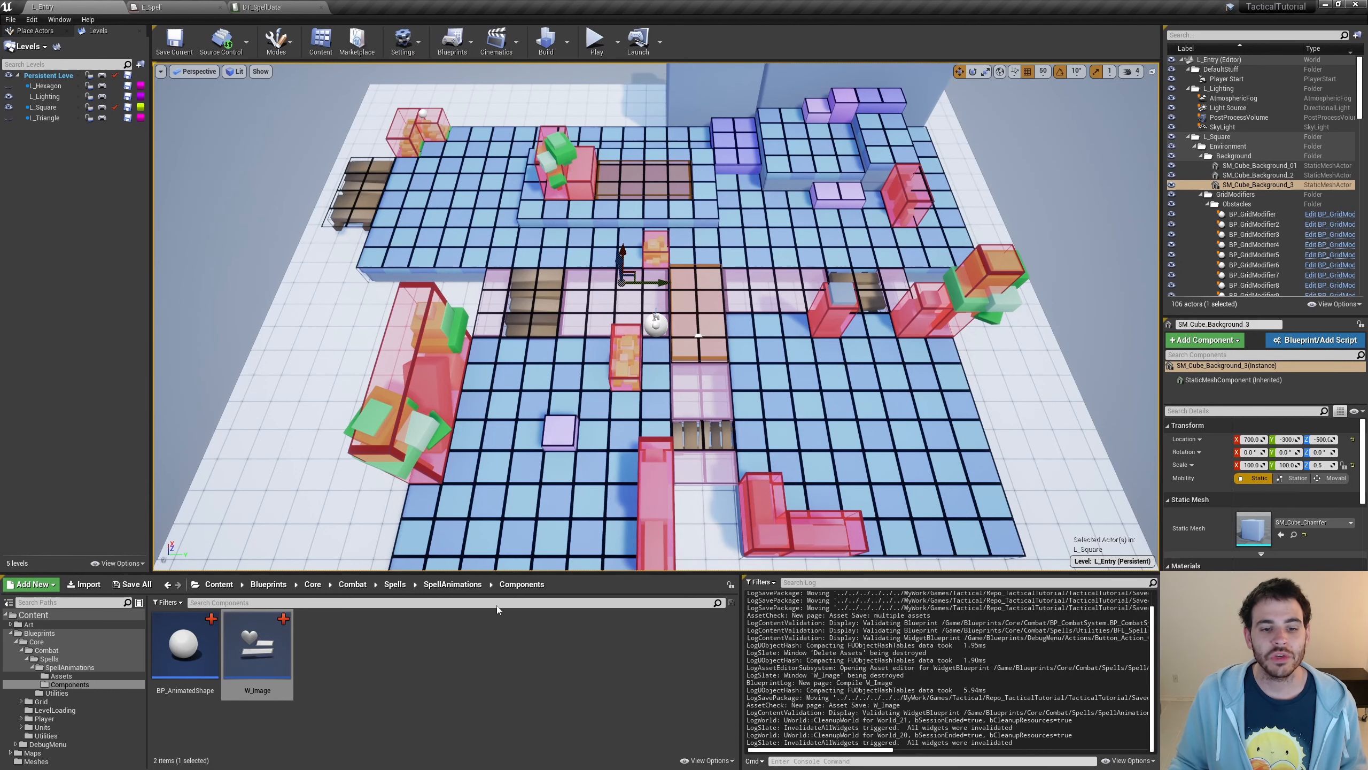
Look at the RunChickenRun icon texture in the SpellAnimations Assets folder and locate the BP_SpellAnim_RunChickenRun blueprint.
click(462, 586)
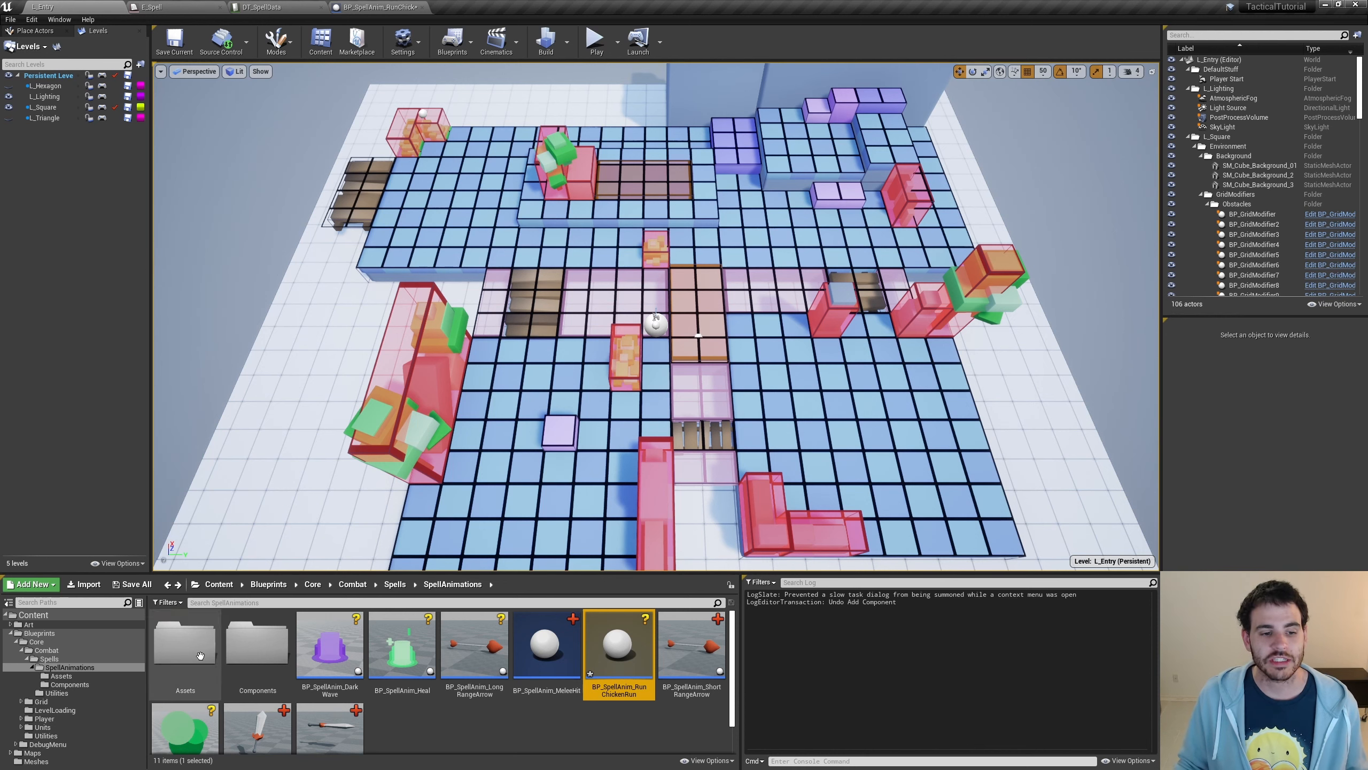
double_click(185, 644)
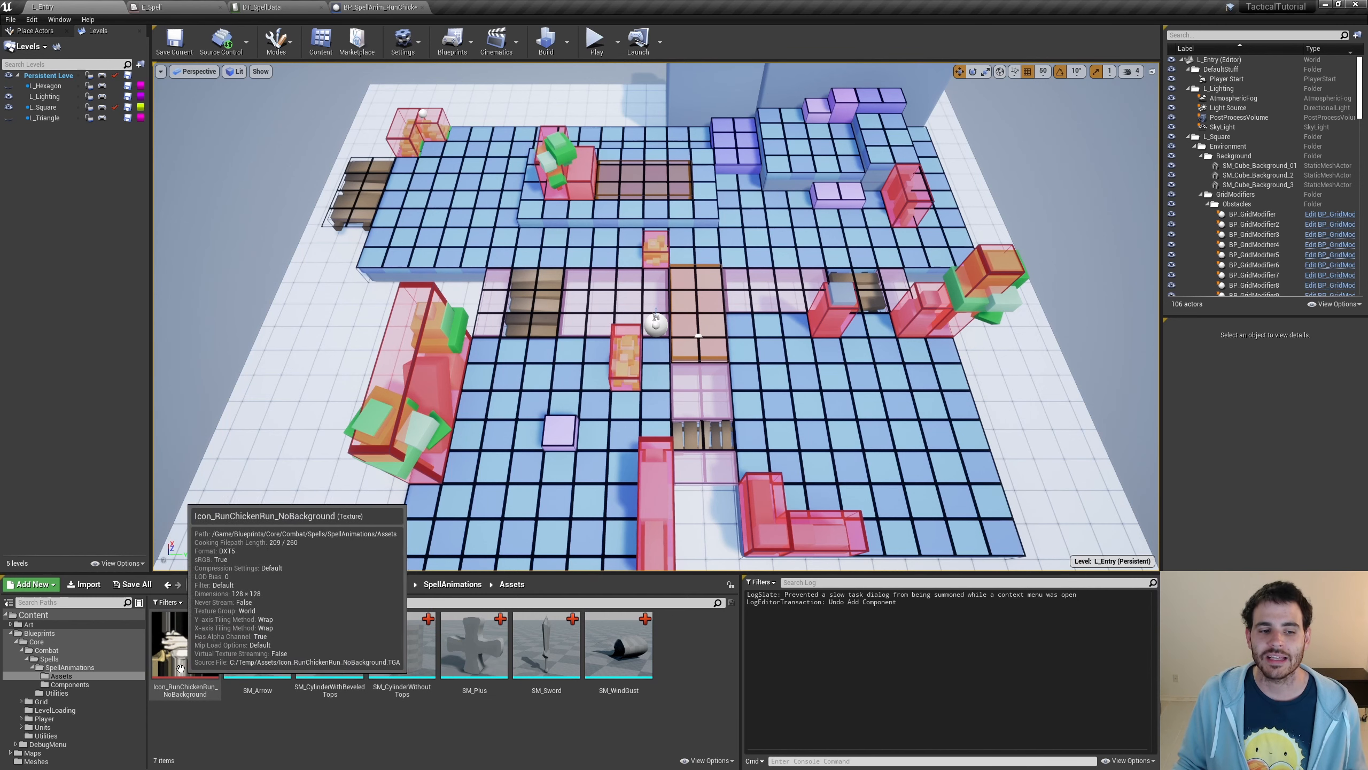
key(alt+Left)
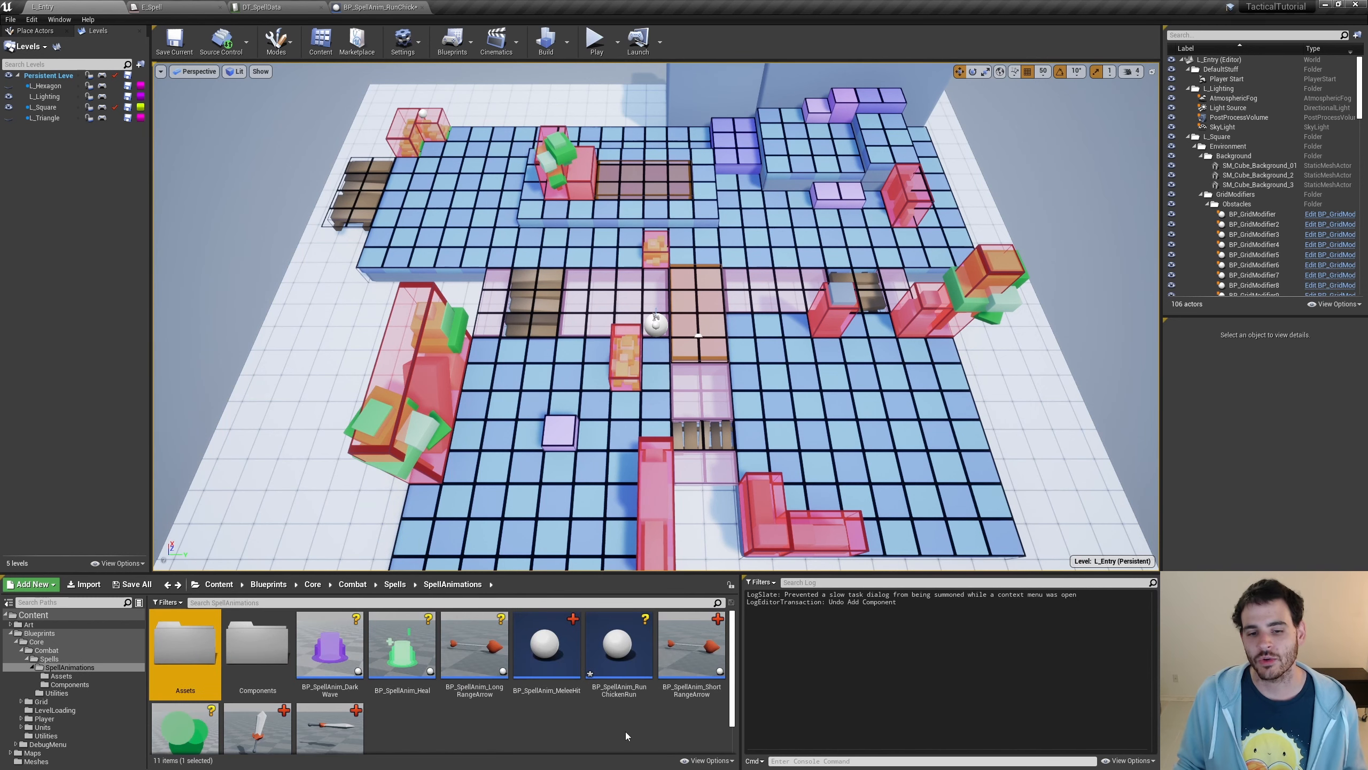
click(617, 687)
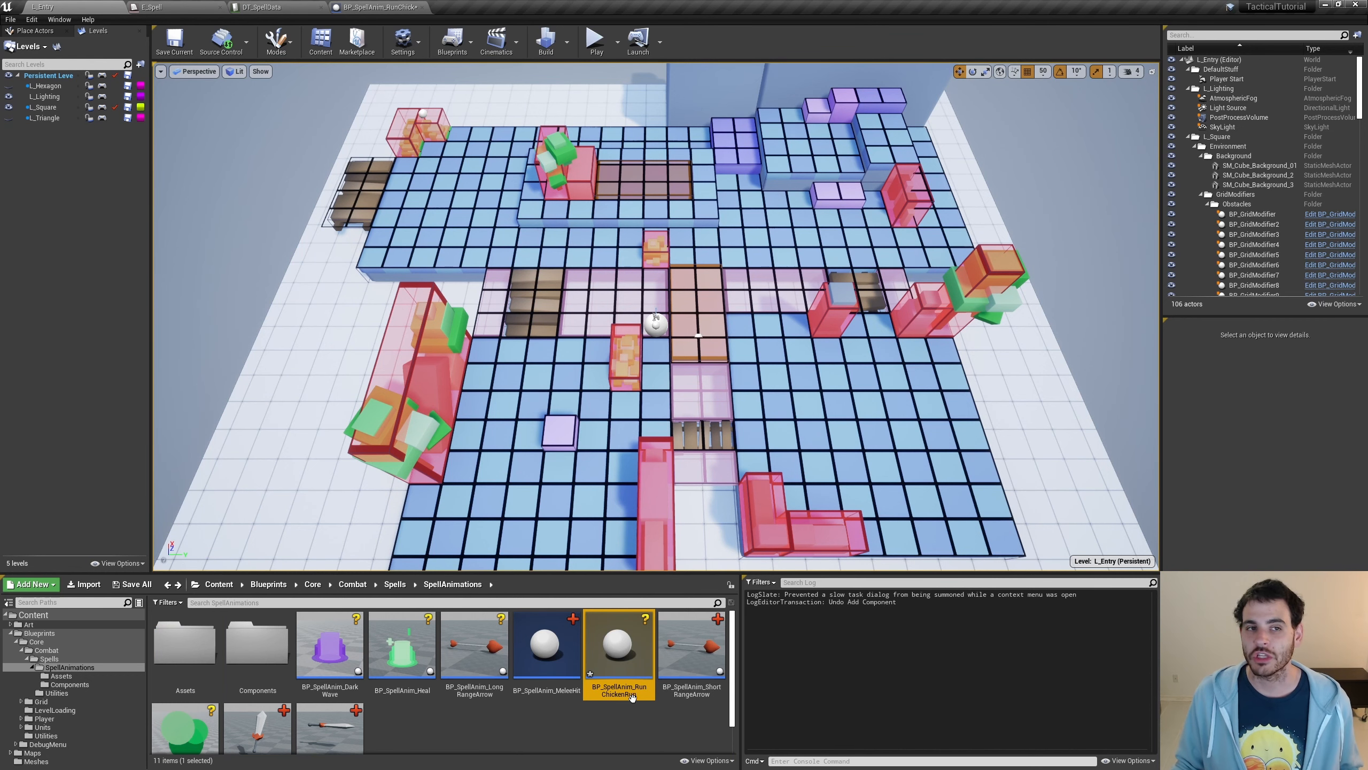
Check the RunChickenRun entry in the E_Spell enumeration and its animation and cast settings in DT_SpellData.
click(145, 5)
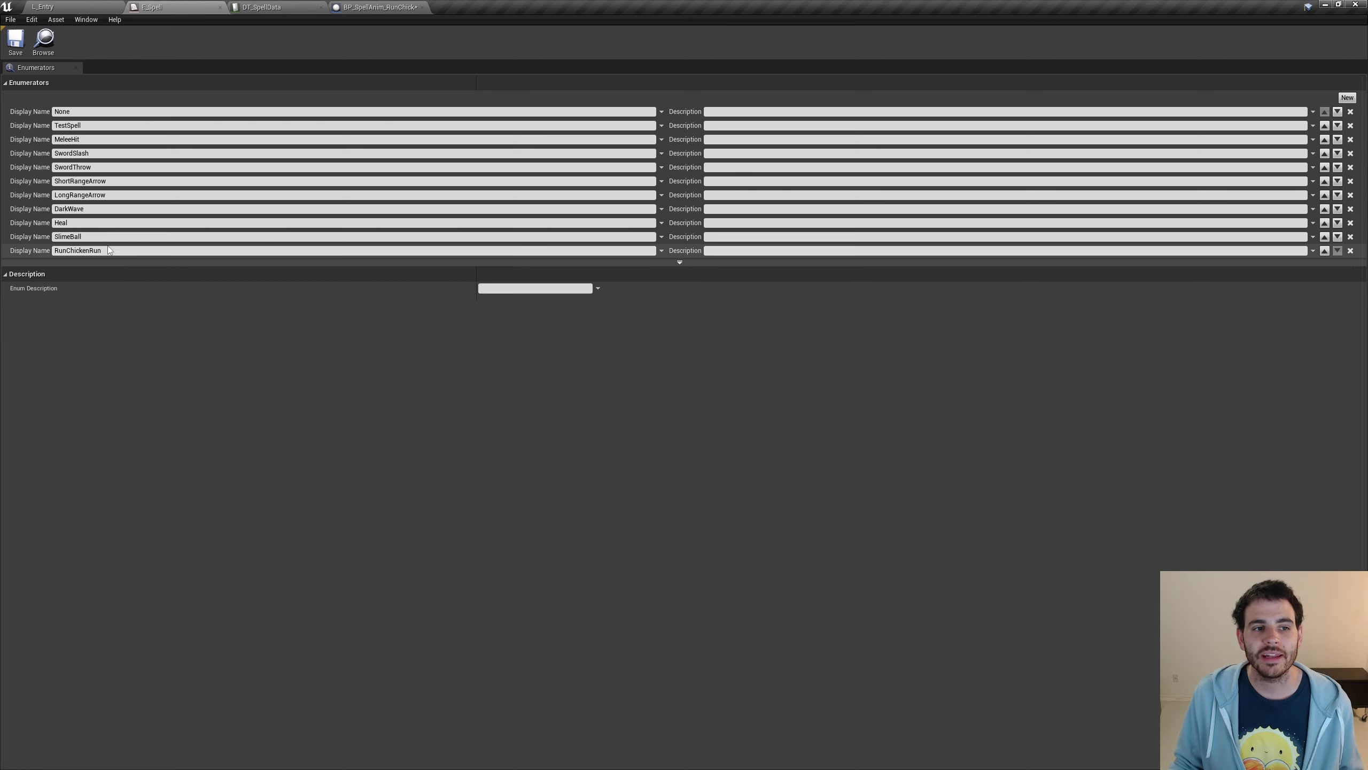
click(127, 250)
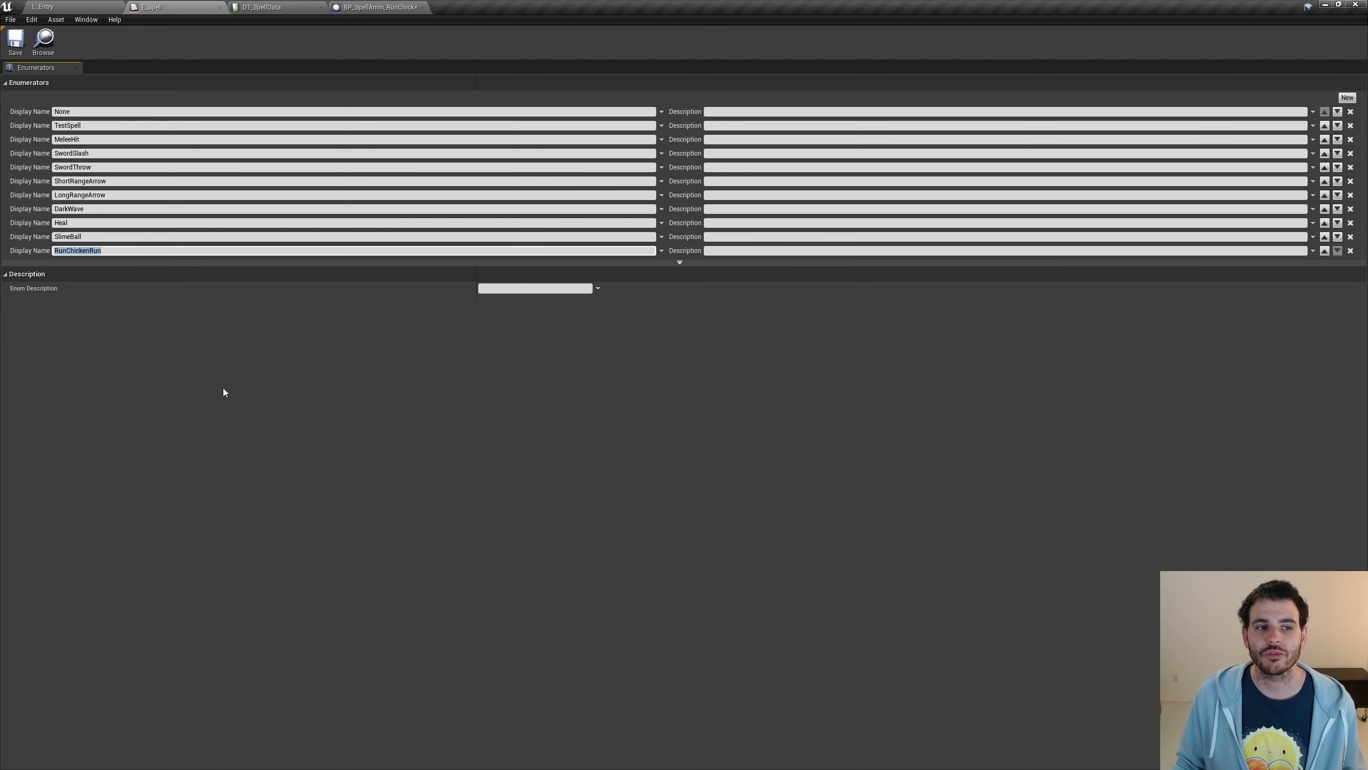
click(261, 7)
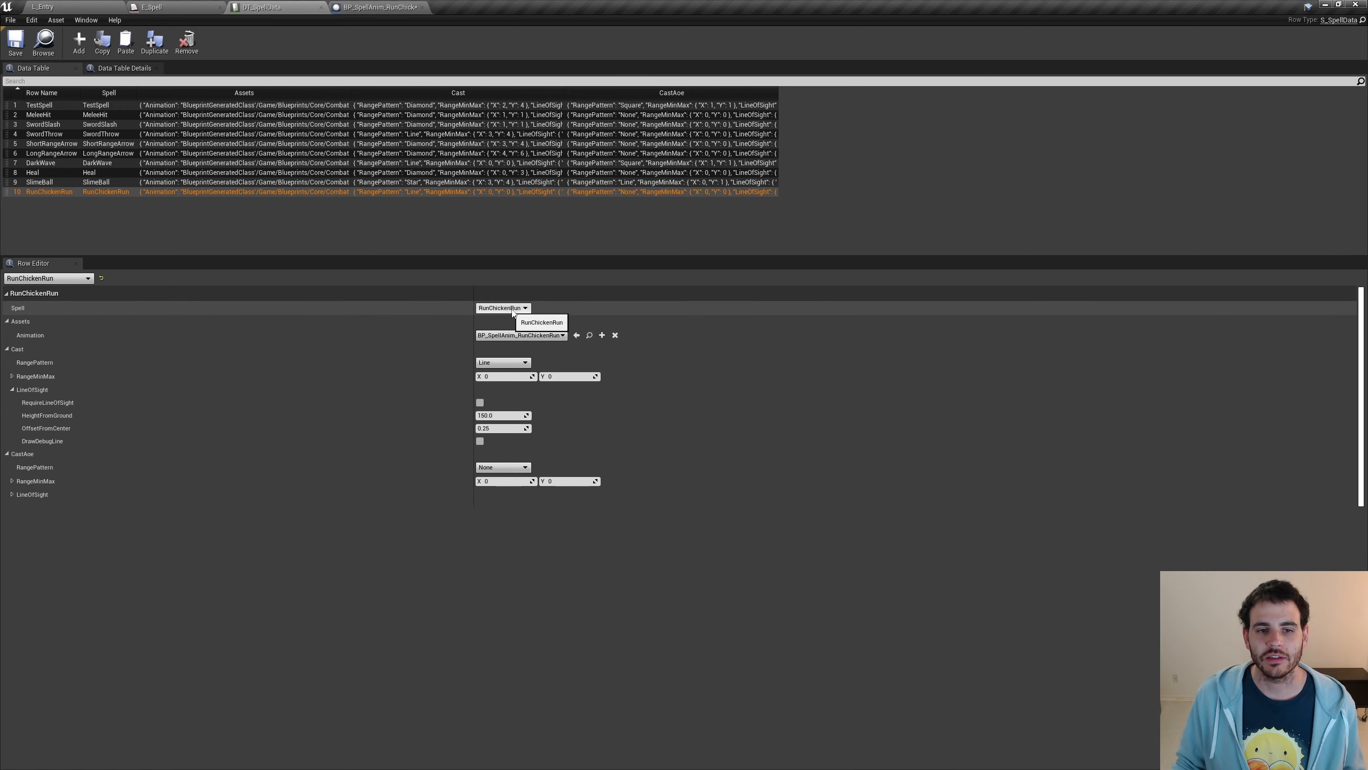
click(531, 335)
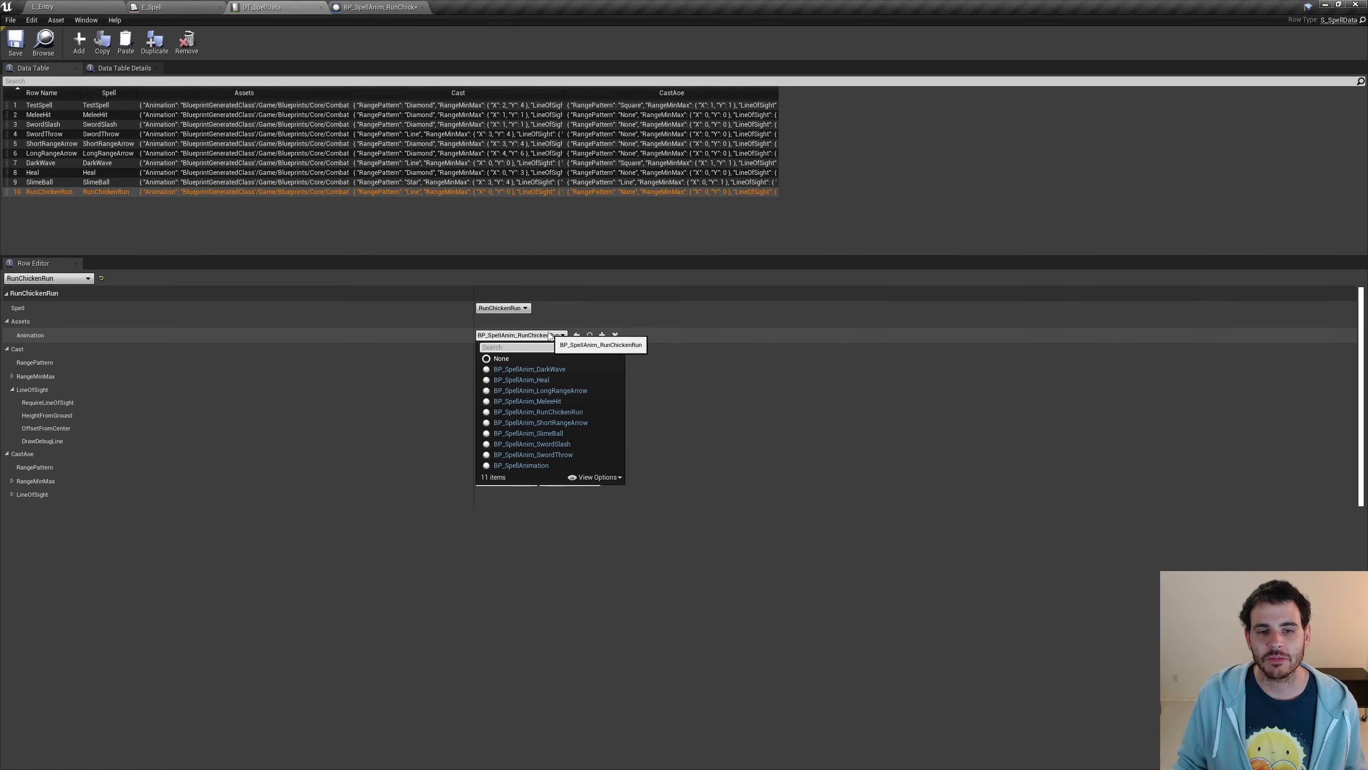
click(726, 342)
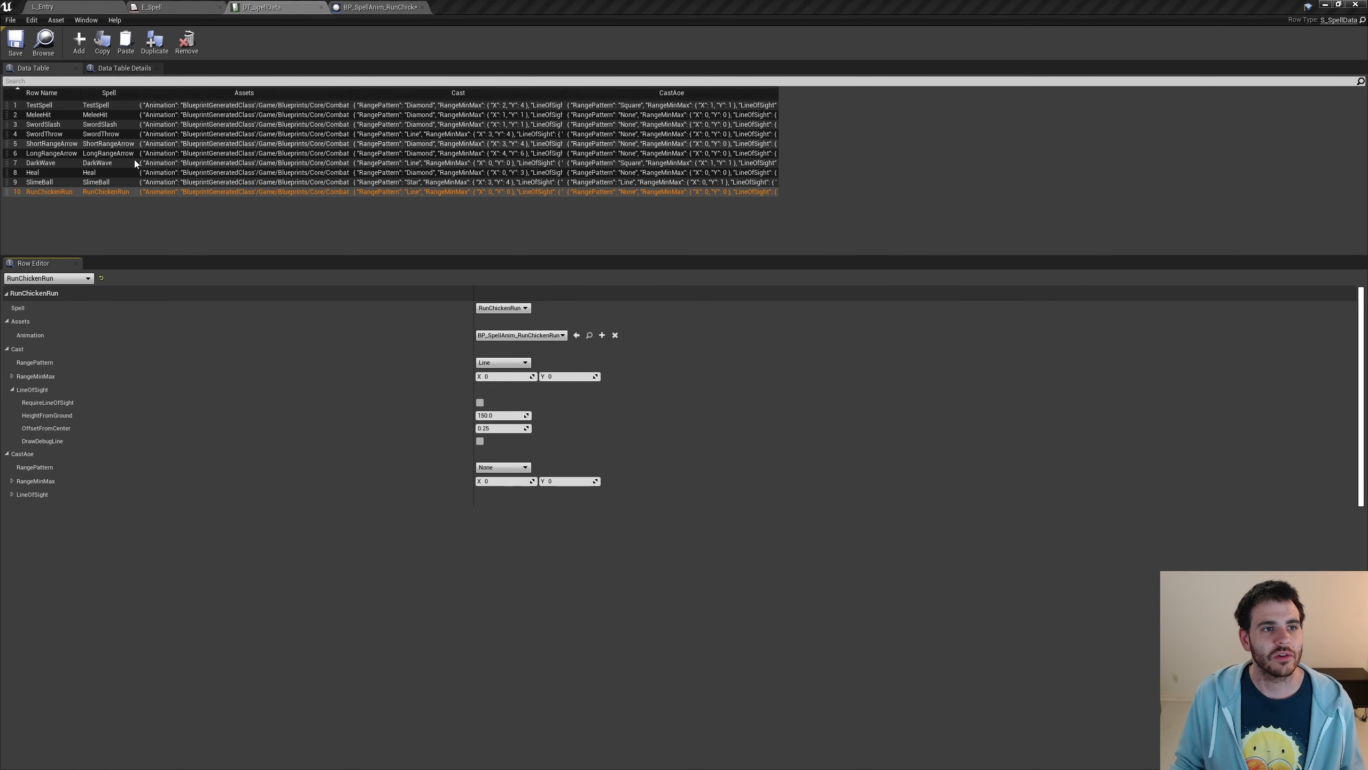
Open BP_SpellAnim_RunChickenRun and add a Widget component under its scene root.
click(79, 7)
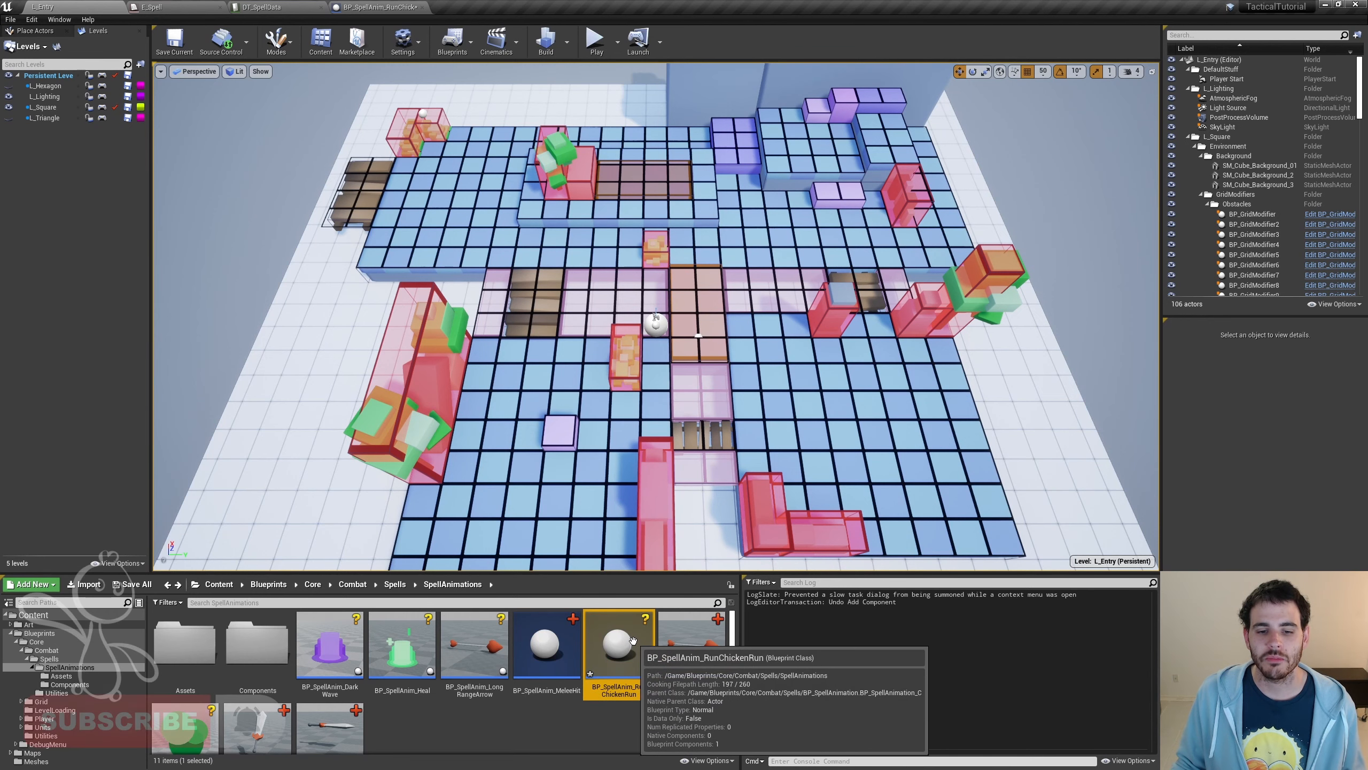
double_click(638, 646)
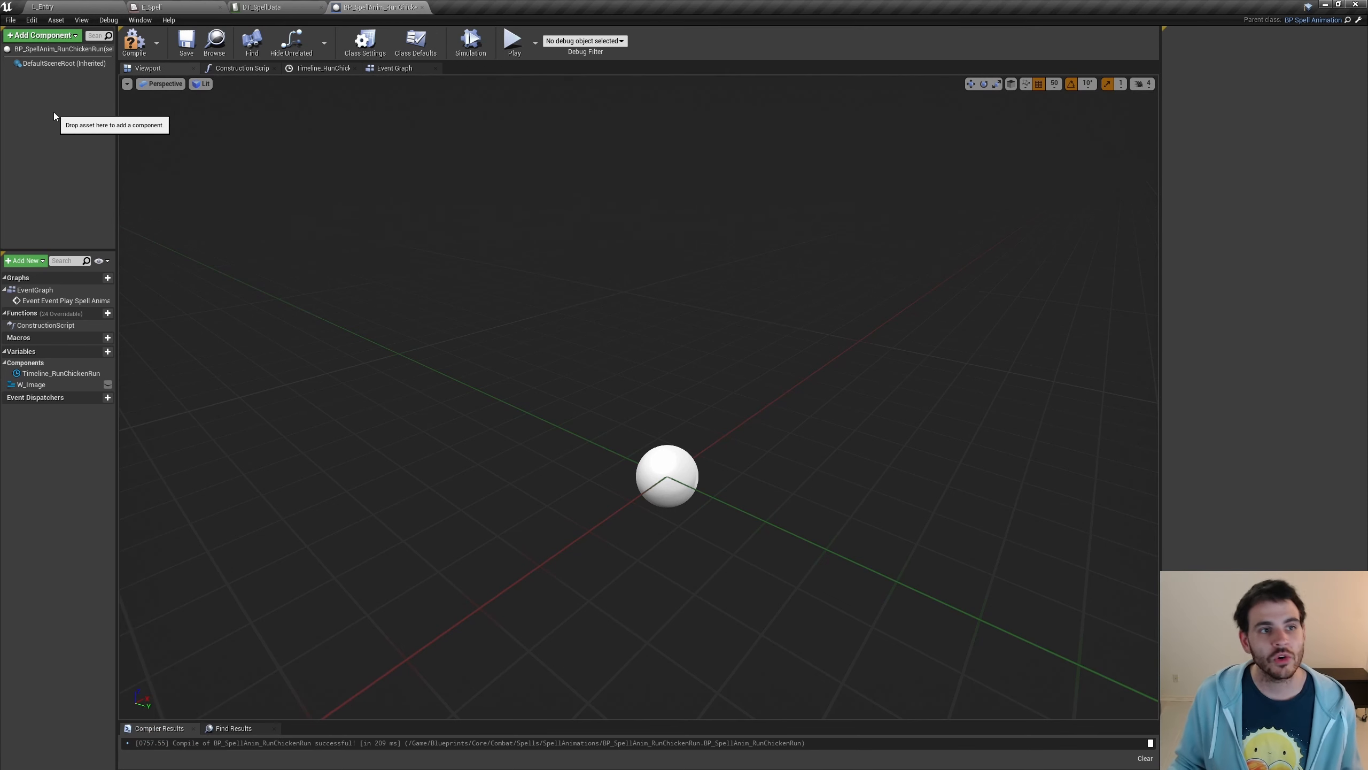
click(51, 38)
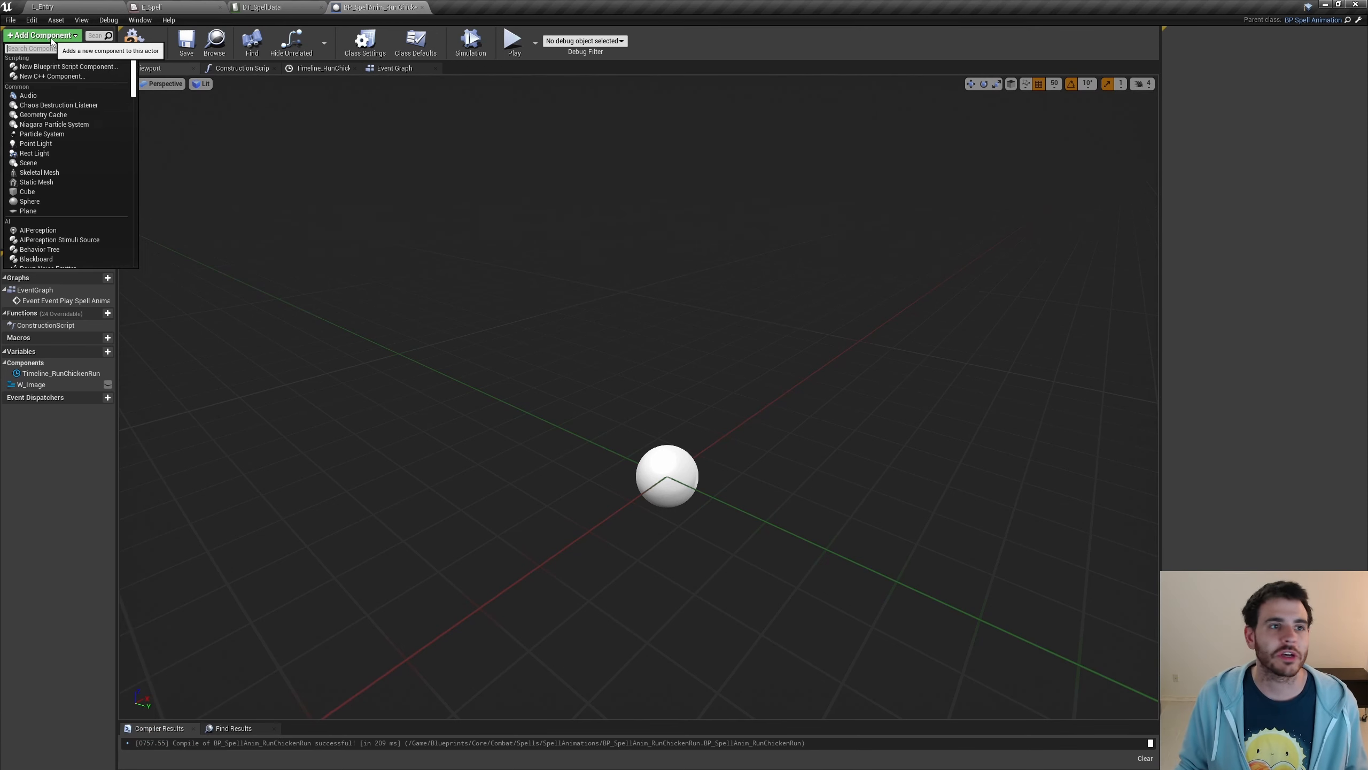
text(wid)
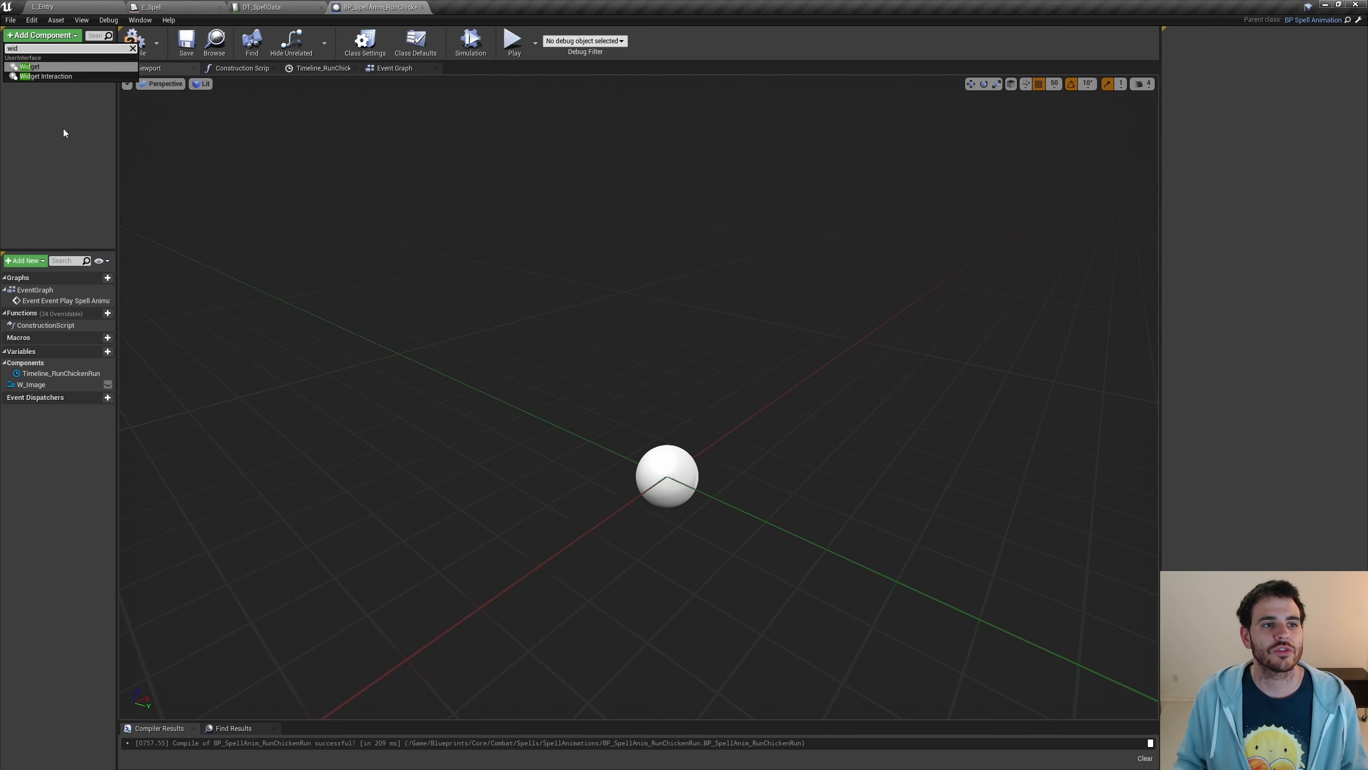
click(46, 69)
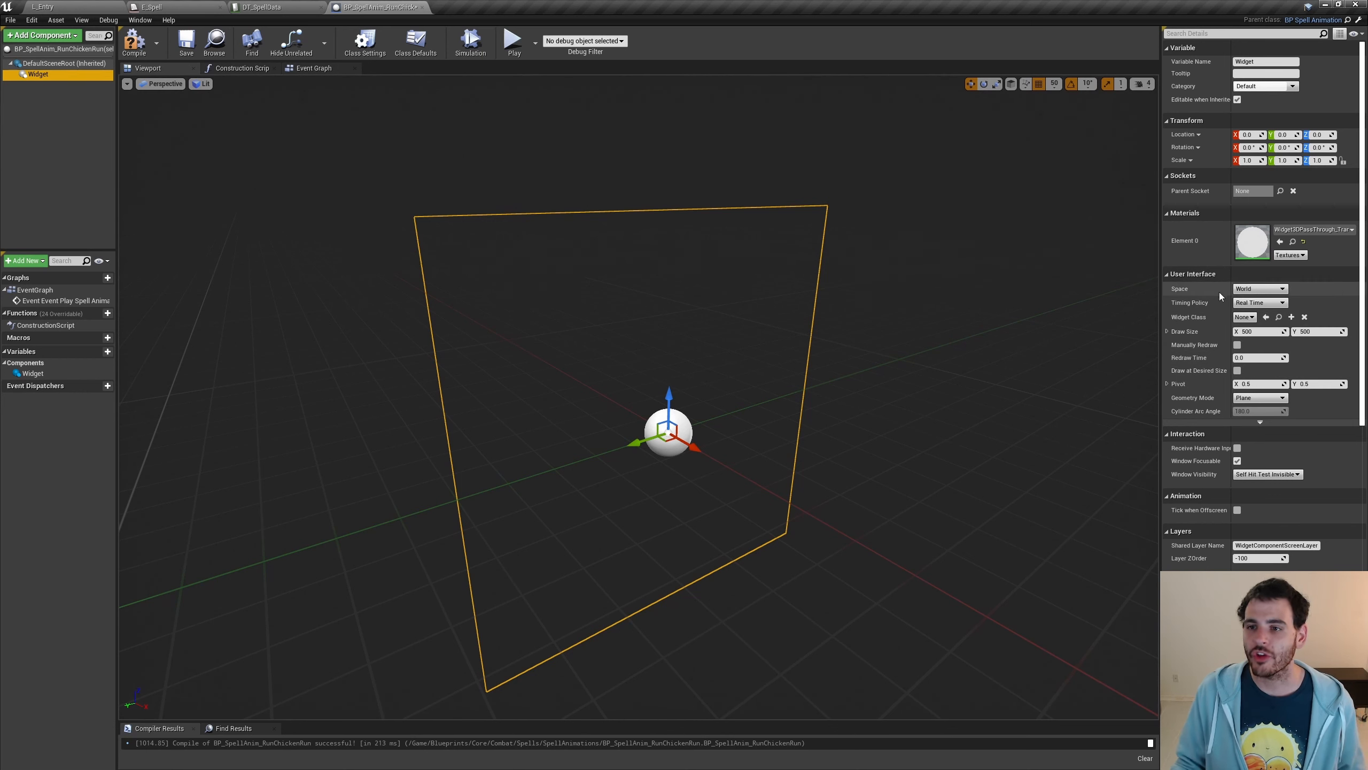
Set the Widget component's space to Screen and its widget class to W_Image.
click(1267, 291)
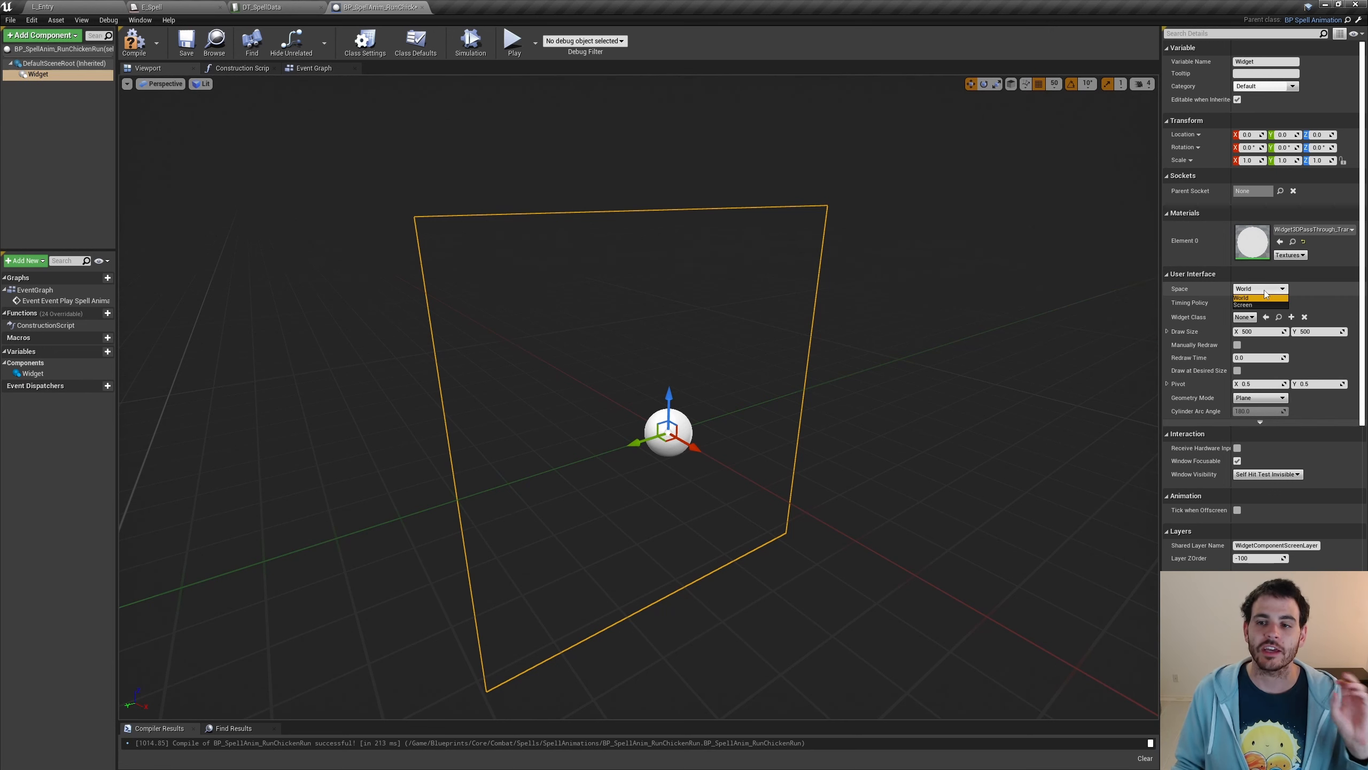
click(1244, 305)
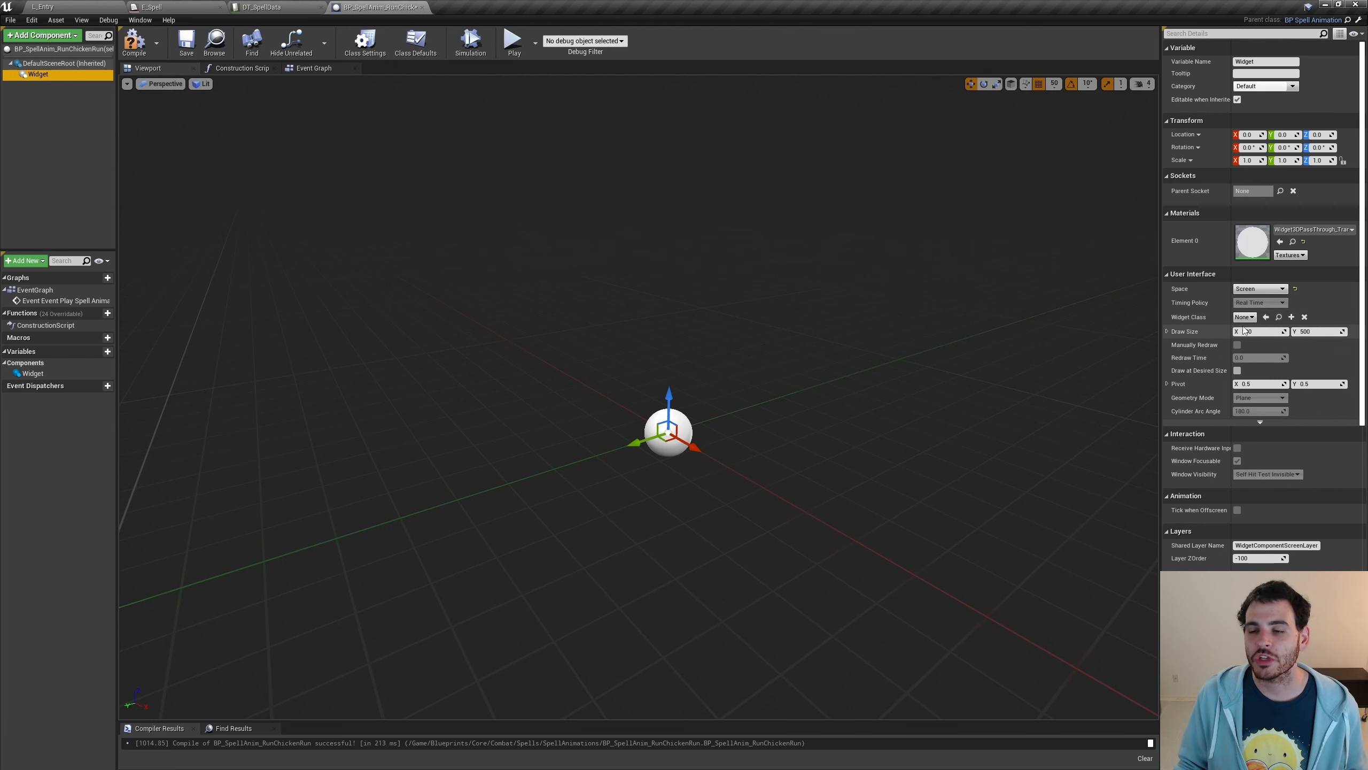
click(1246, 317)
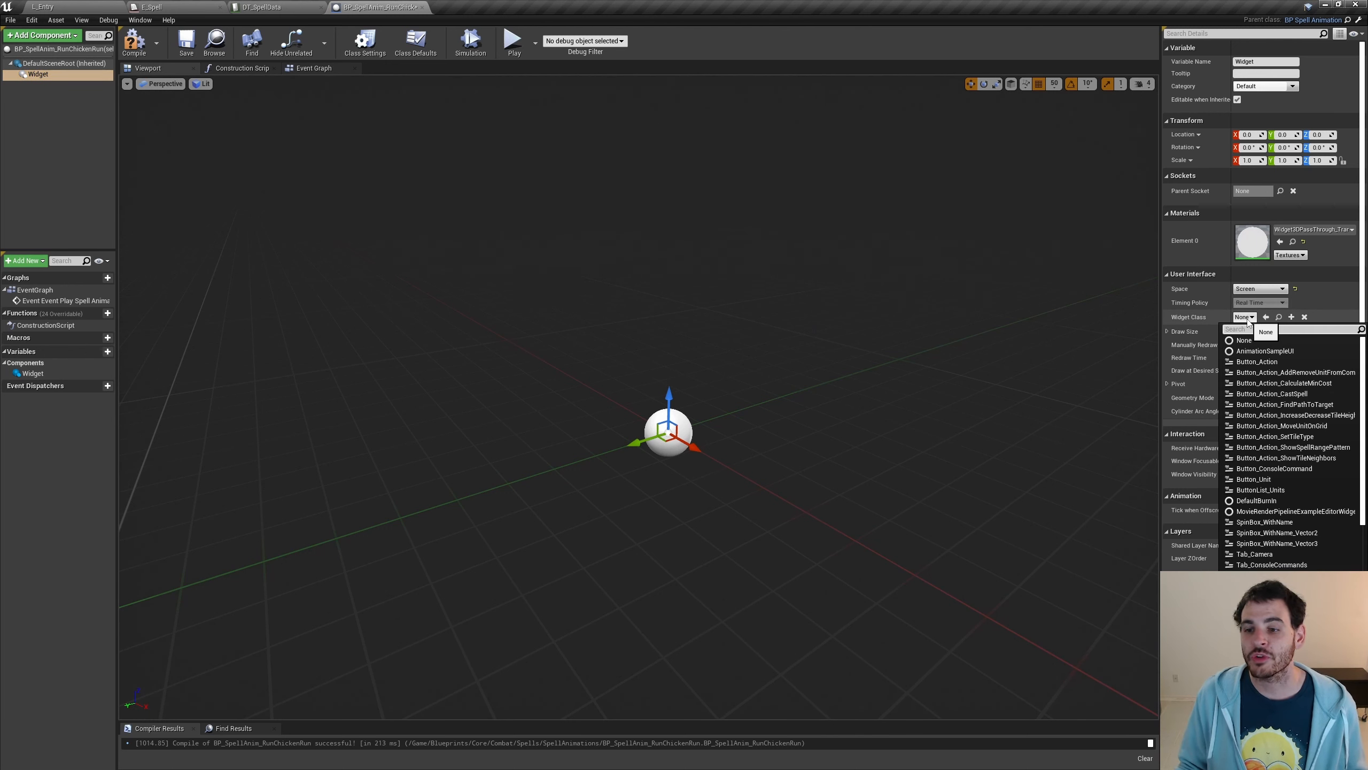
text(w_oi)
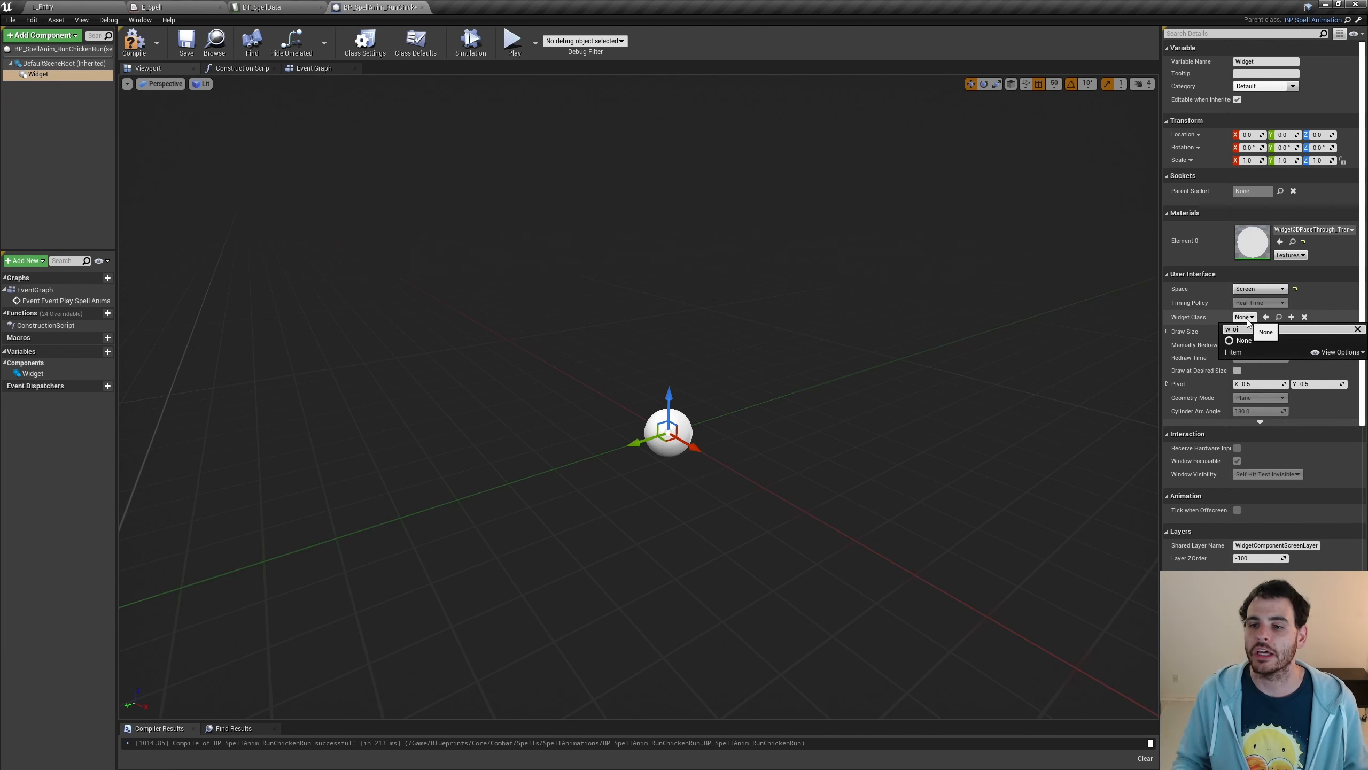
key(BackSpace)
key(BackSpace)
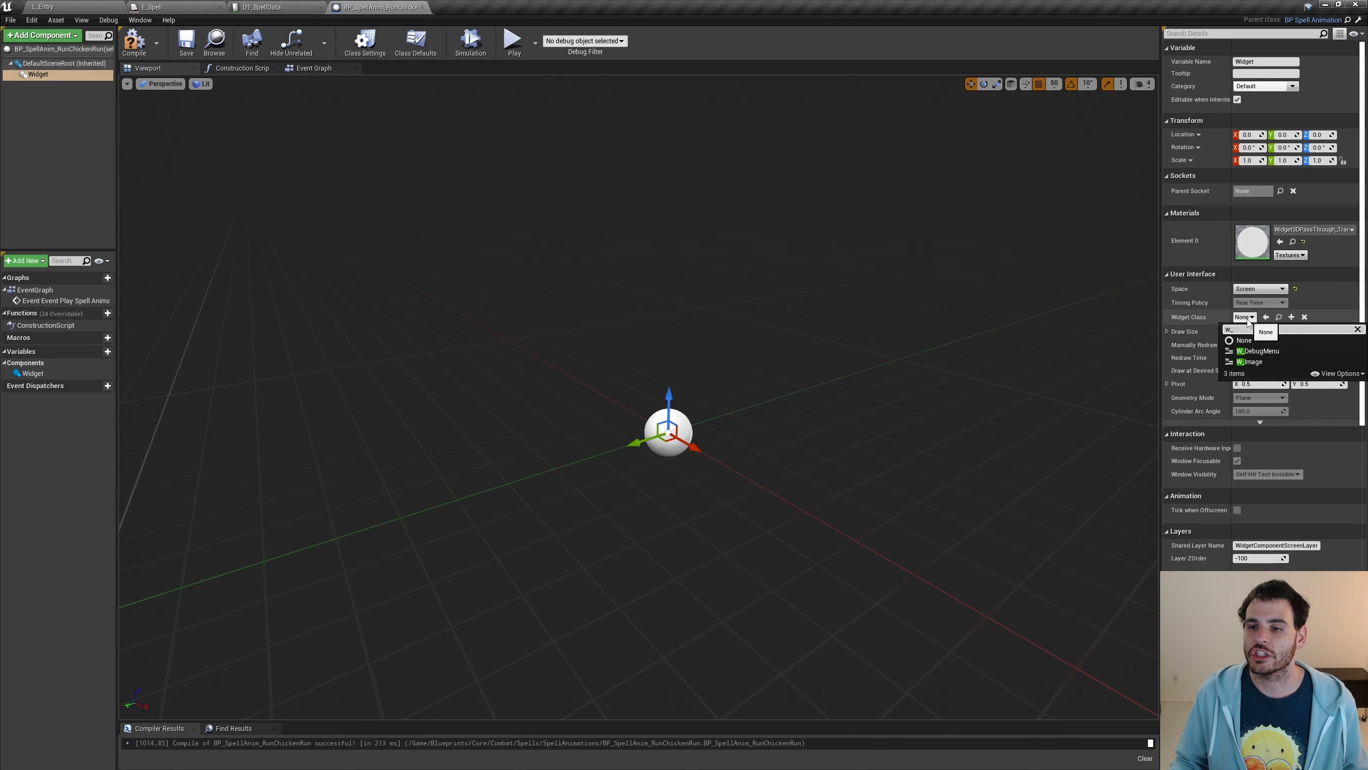
click(1259, 362)
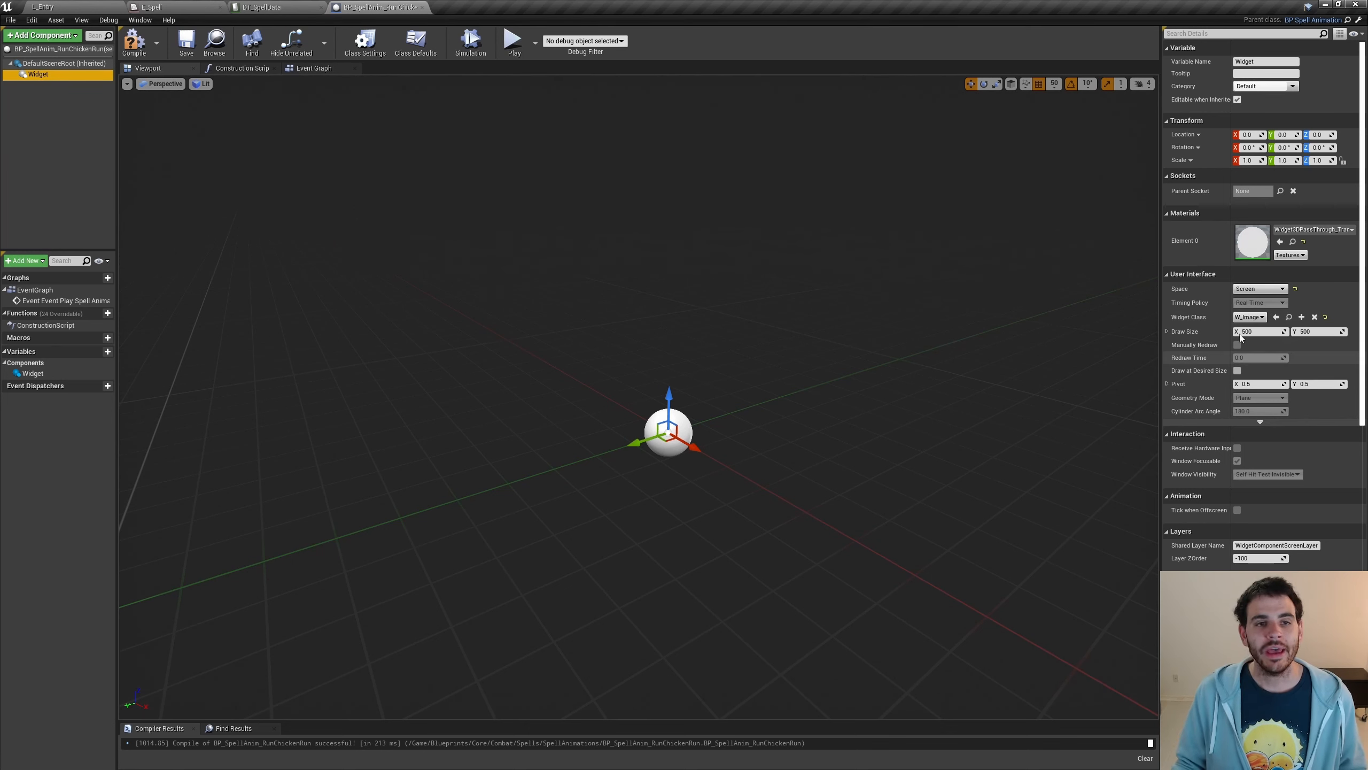
Compile the blueprint and make Event Play Spell Animation call SetActorLocation with the Target Index tile's transform location.
click(314, 69)
click(134, 43)
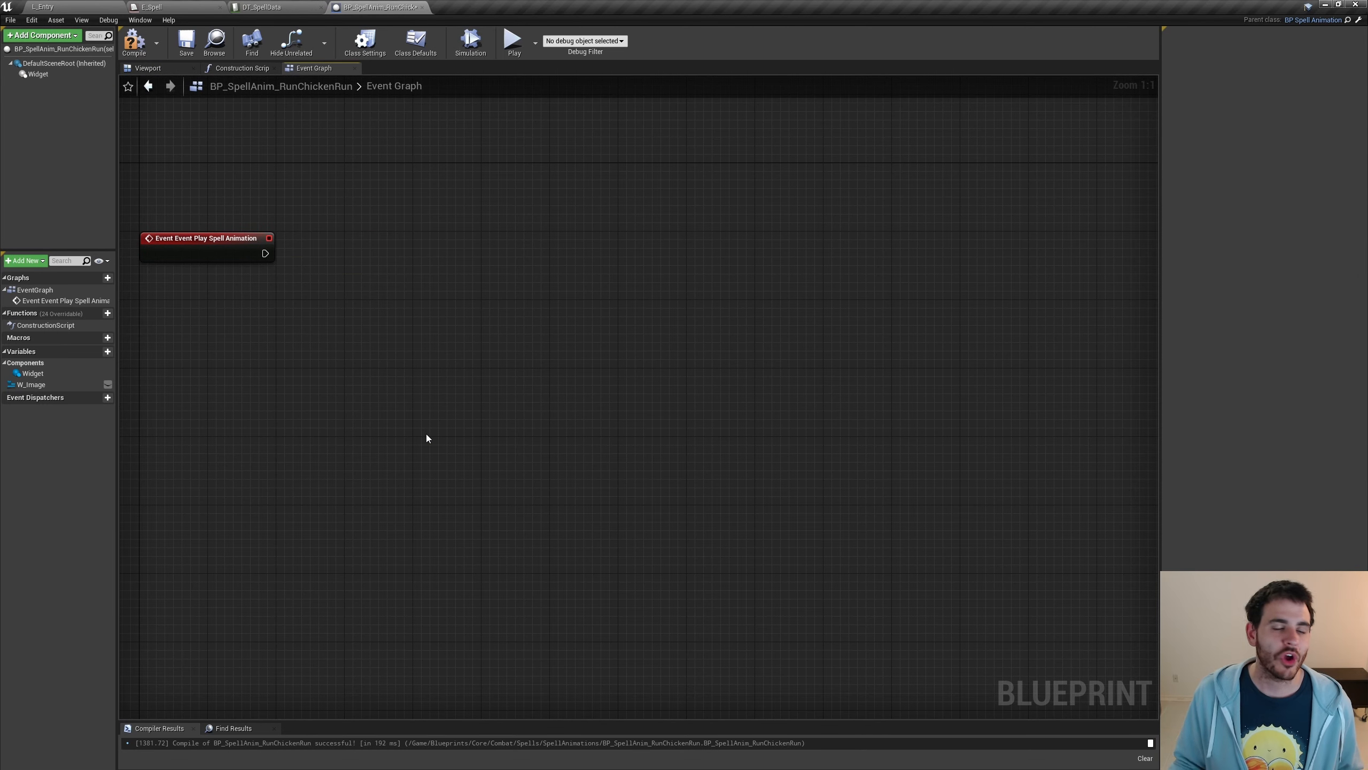
key(ctrl+v)
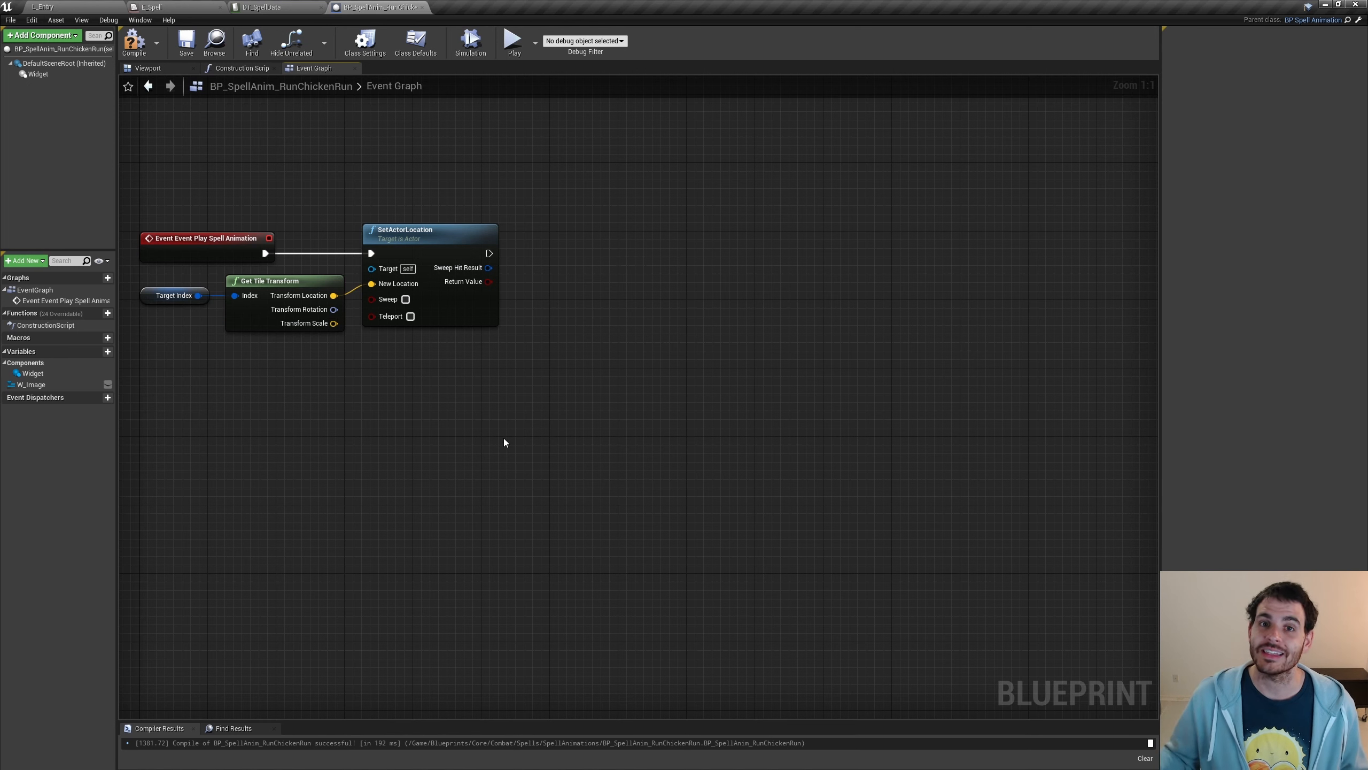
After SetActorLocation, get the Widget's user widget object, cast it to W_Image and store it in the W_Image variable.
key(ctrl+z)
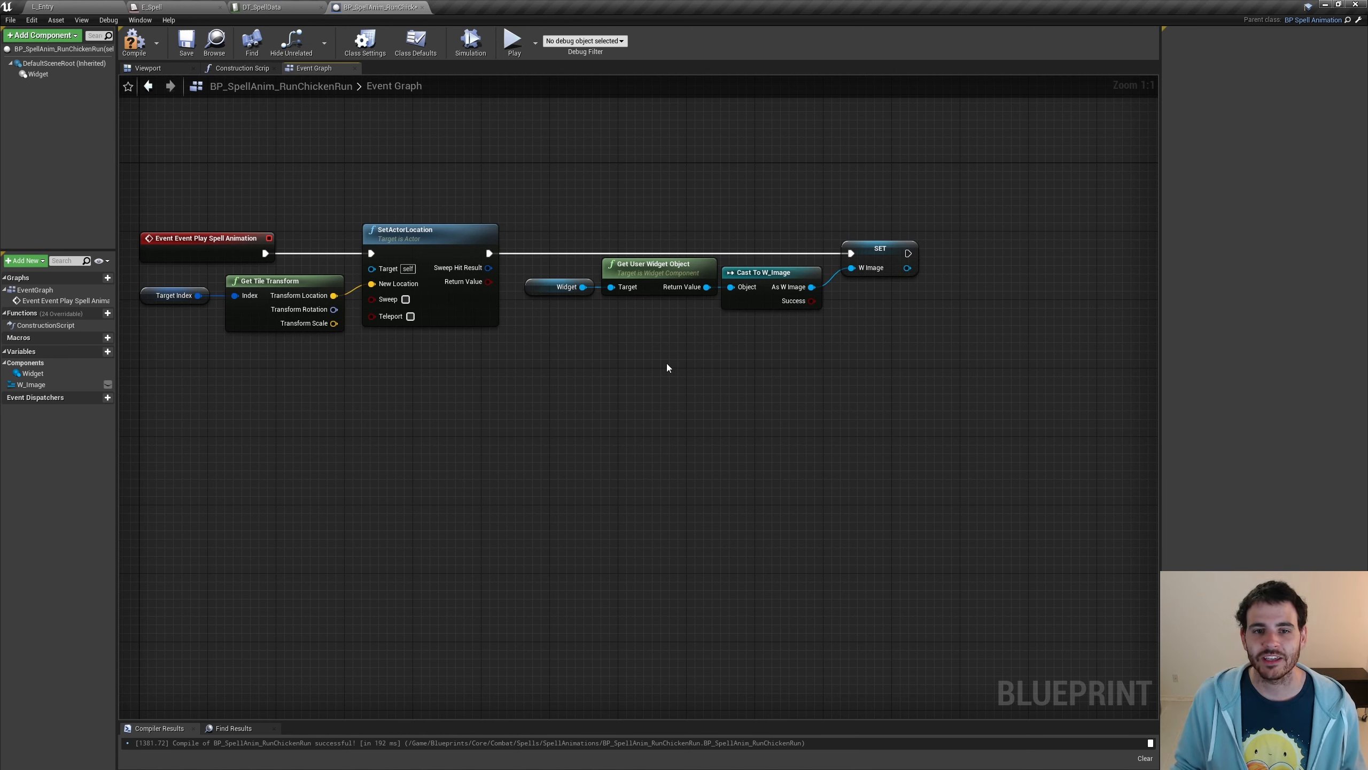
click(666, 277)
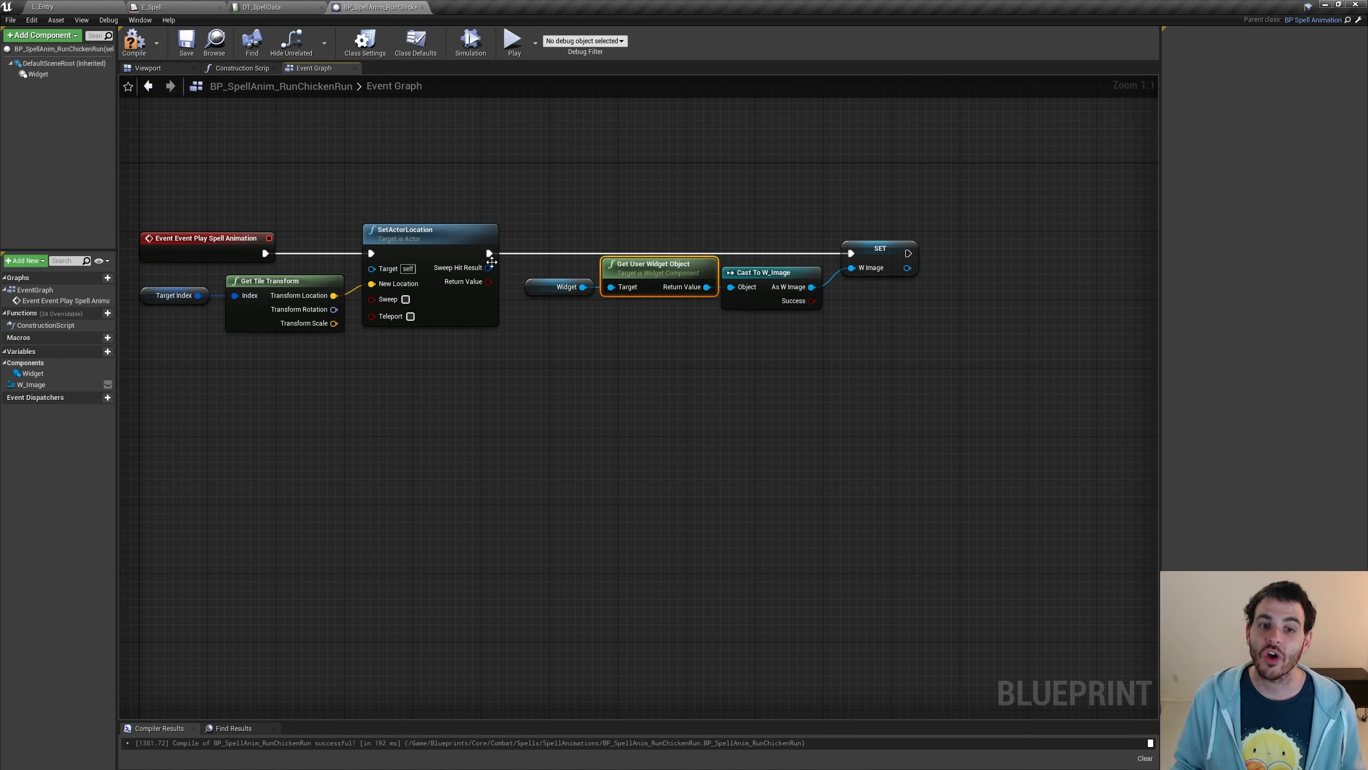
click(771, 278)
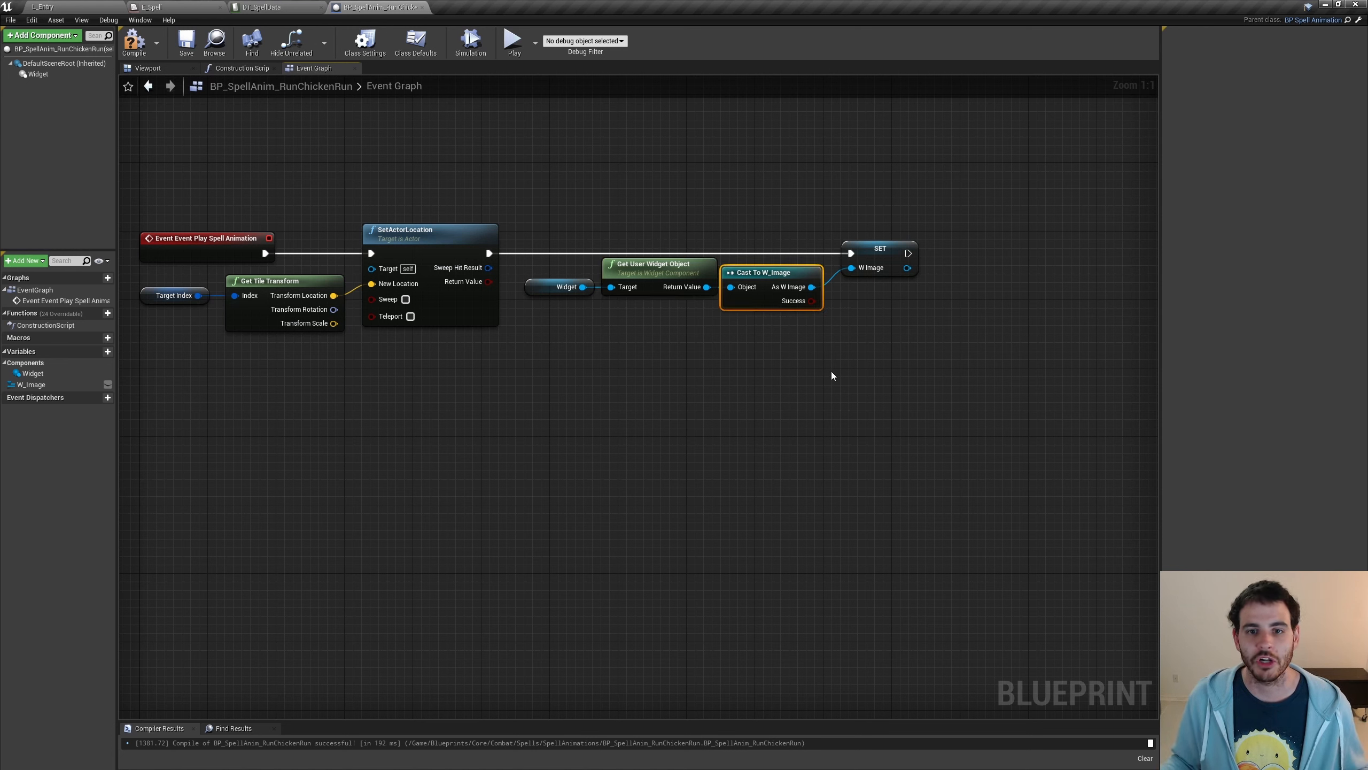
click(894, 267)
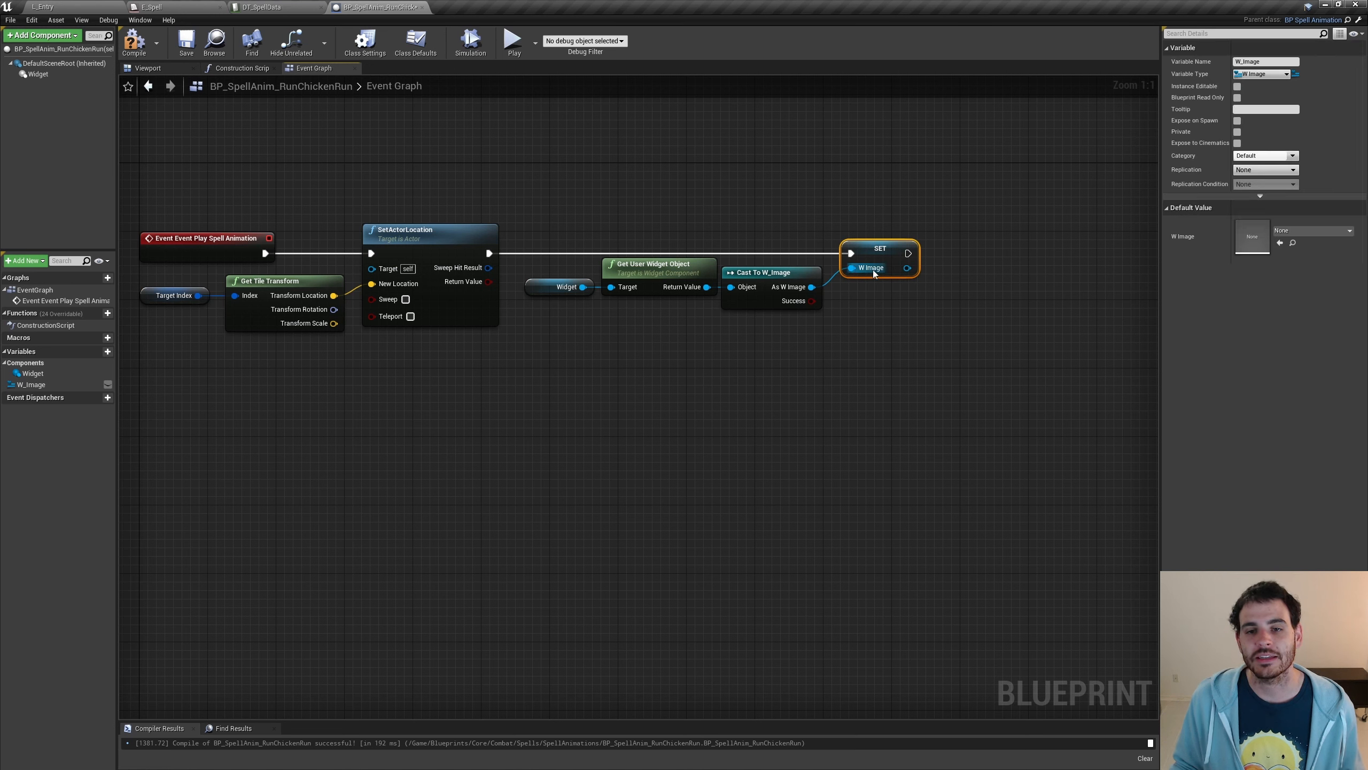
click(476, 540)
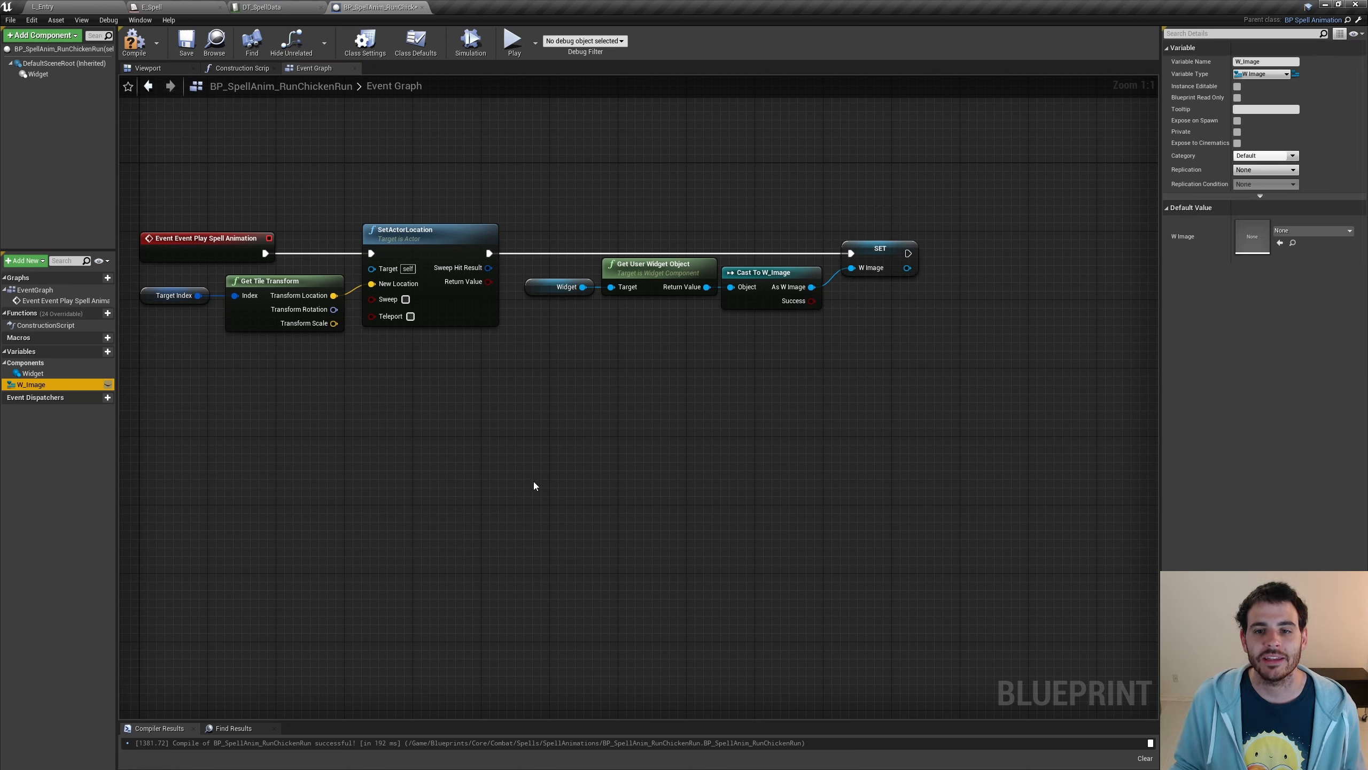
click(915, 264)
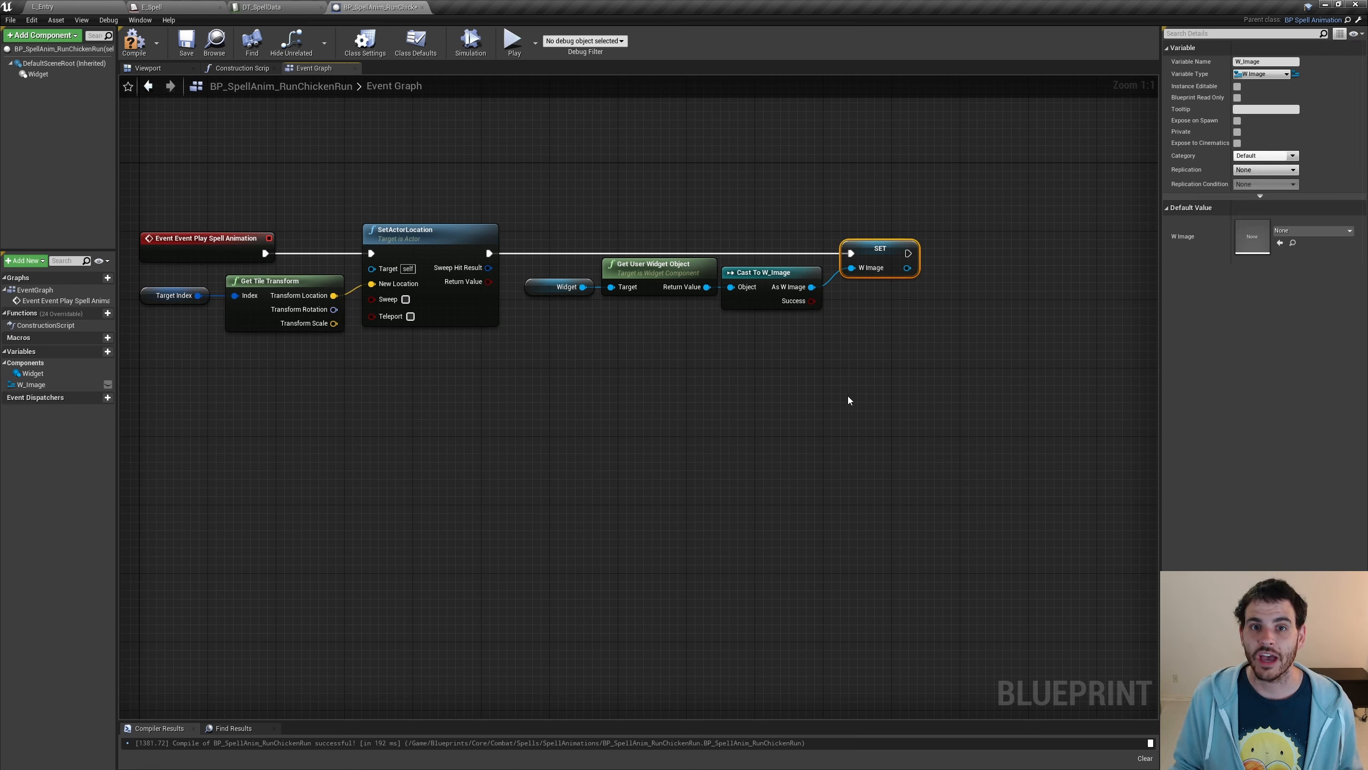
click(886, 351)
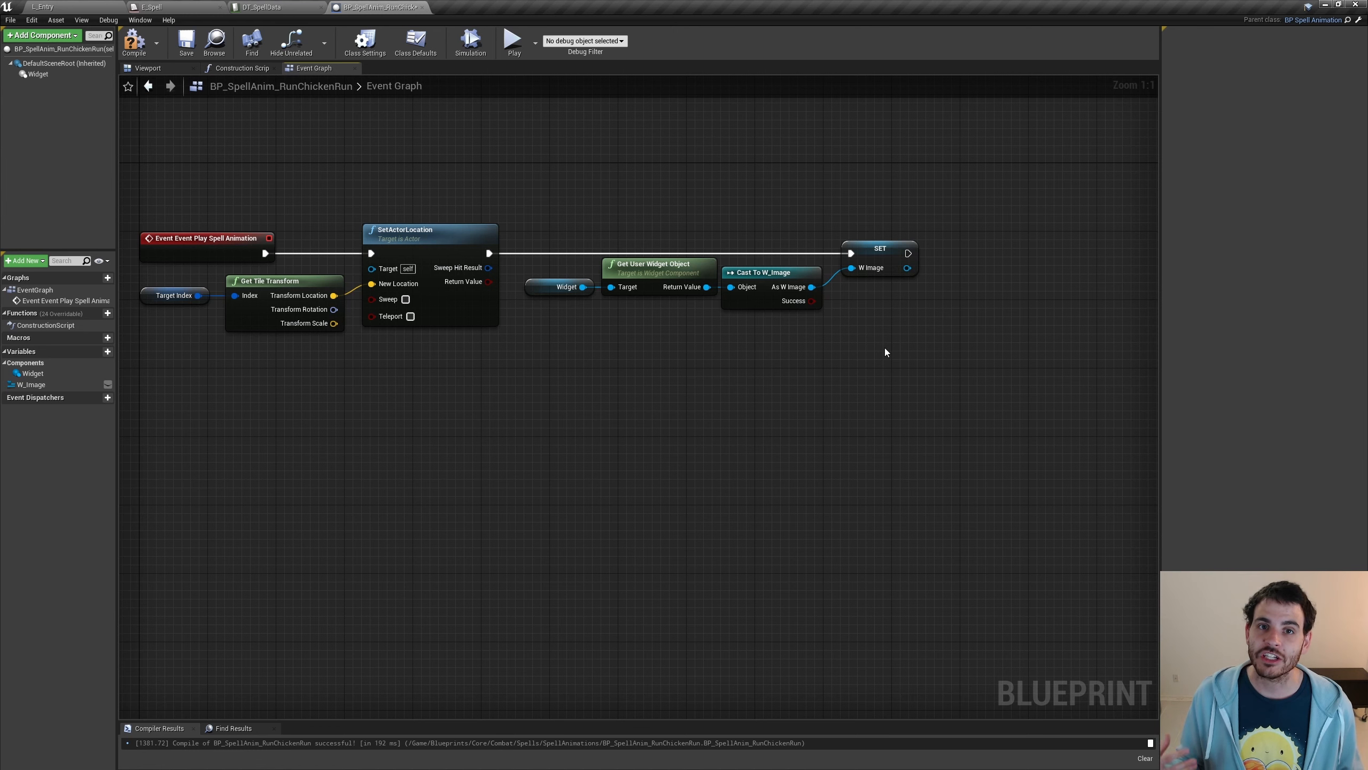
right_drag(885, 351, 815, 348)
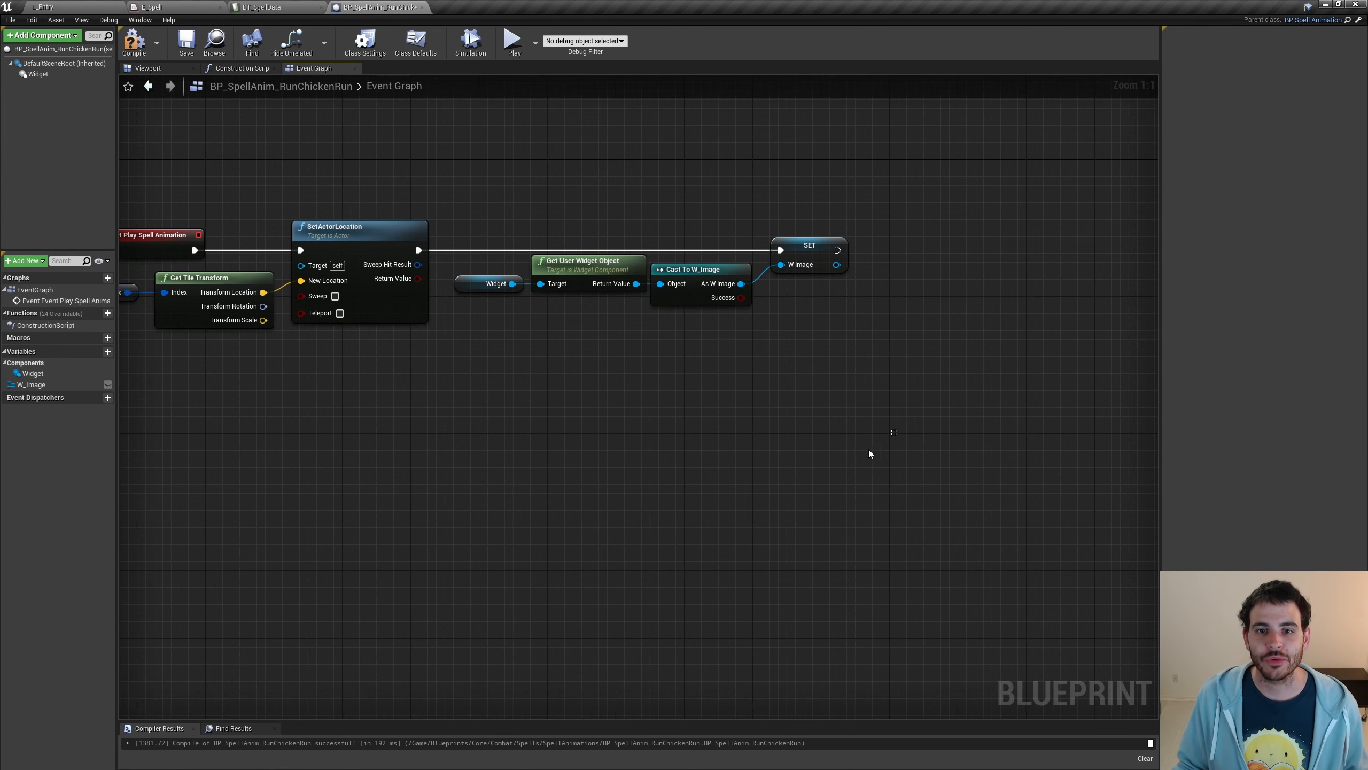
Add Set Brush from Texture on W_Image's Image Component, using the Icon_RunChickenRun_NoBackground texture.
key(ctrl+z)
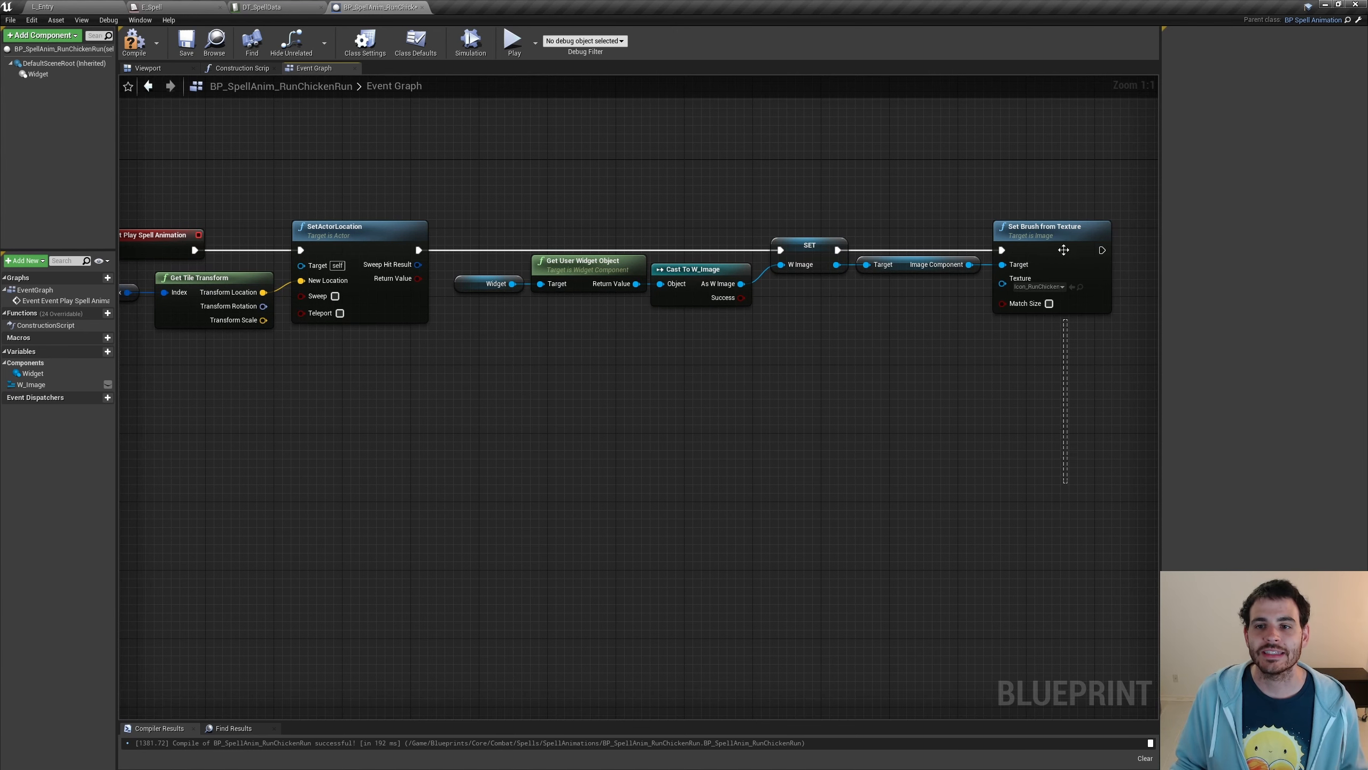
click(1065, 250)
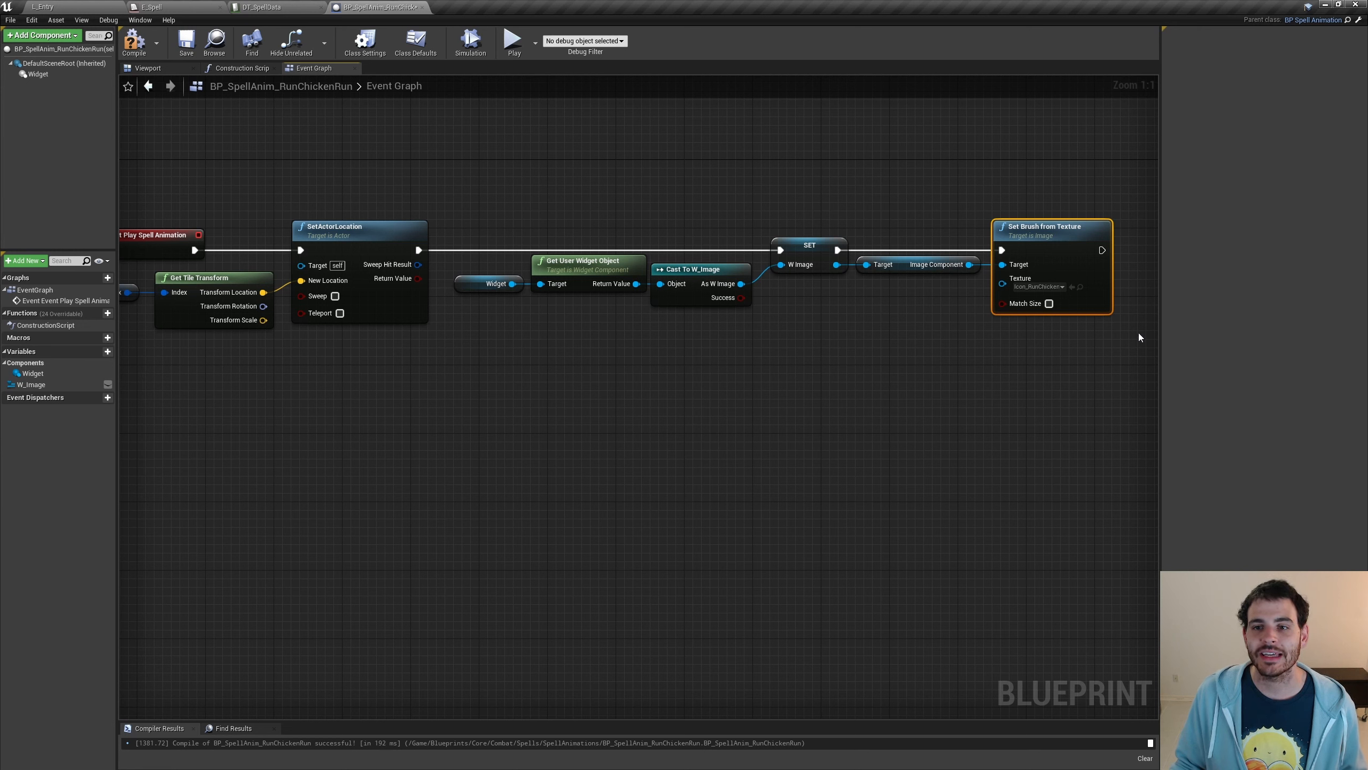
click(921, 264)
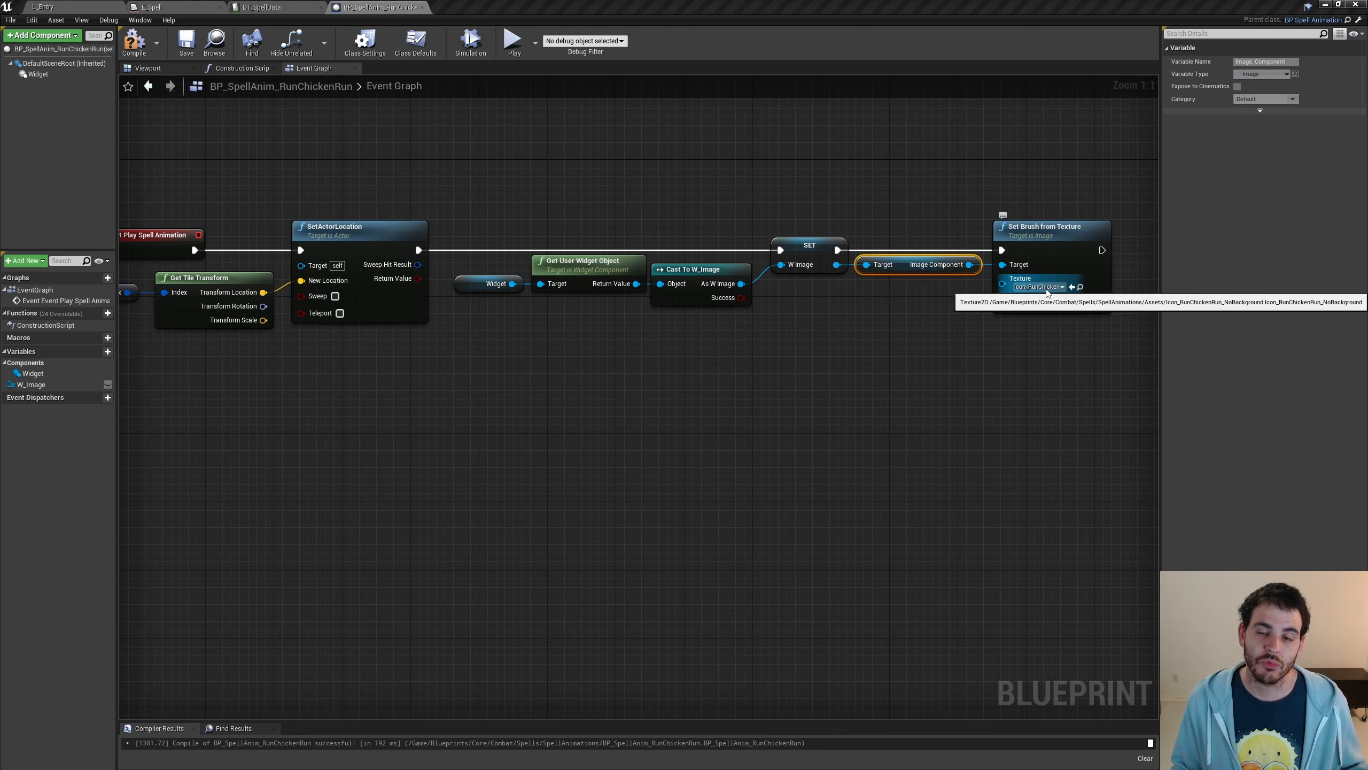
Add Timeline_RunChickenRun played from start, driving the Widget's relative Z location and draw size, and calling Event Complete Spell Animation when finished.
click(1034, 358)
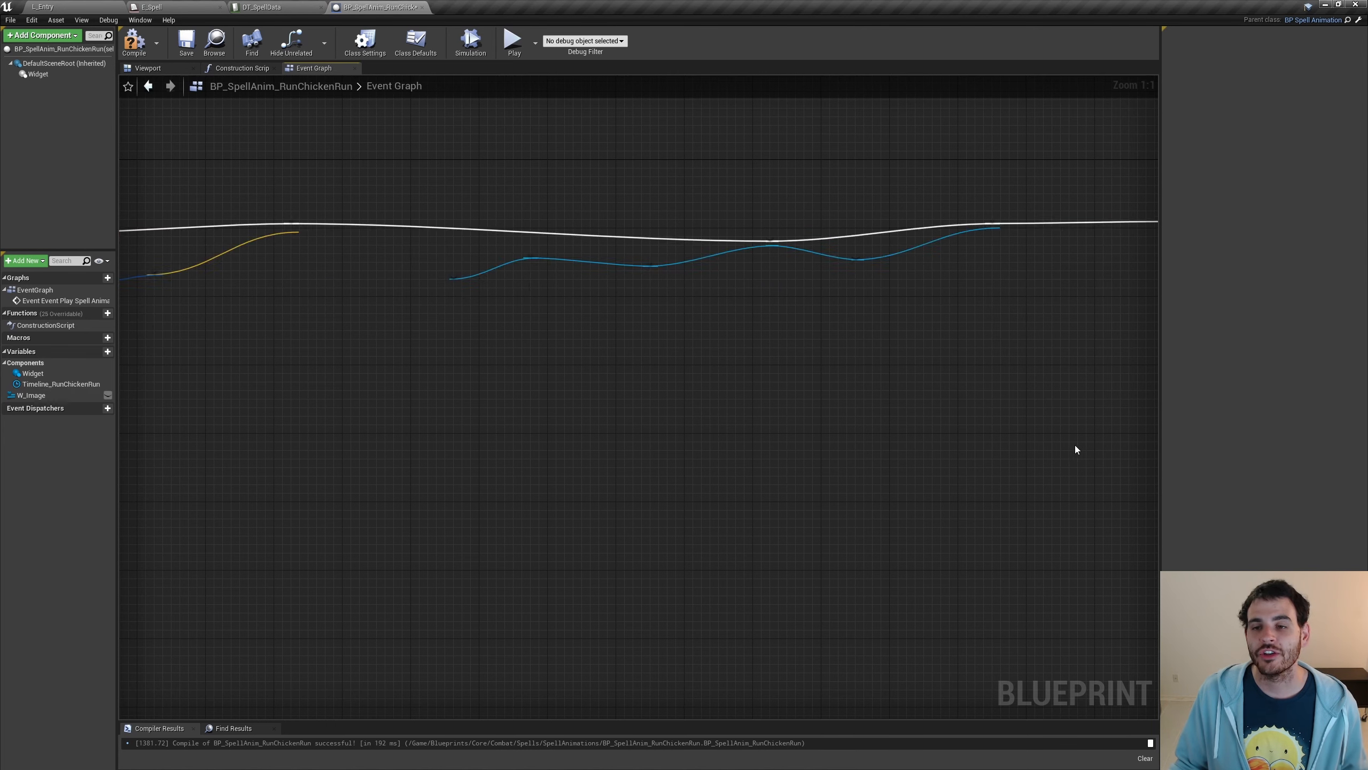
right_drag(1076, 449, 216, 441)
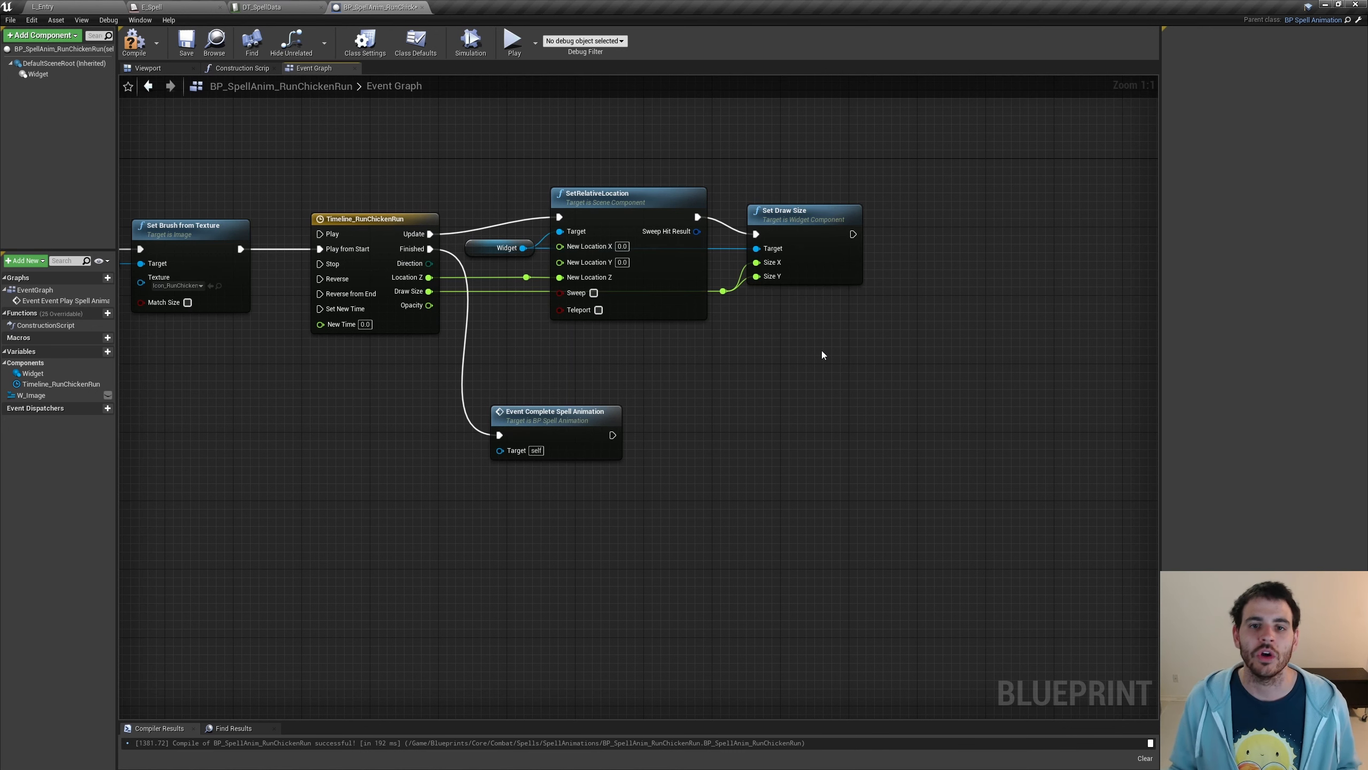
After Set Draw Size, add Set Render Opacity on W_Image driven by the timeline's Opacity output, and open Timeline_RunChickenRun.
click(809, 264)
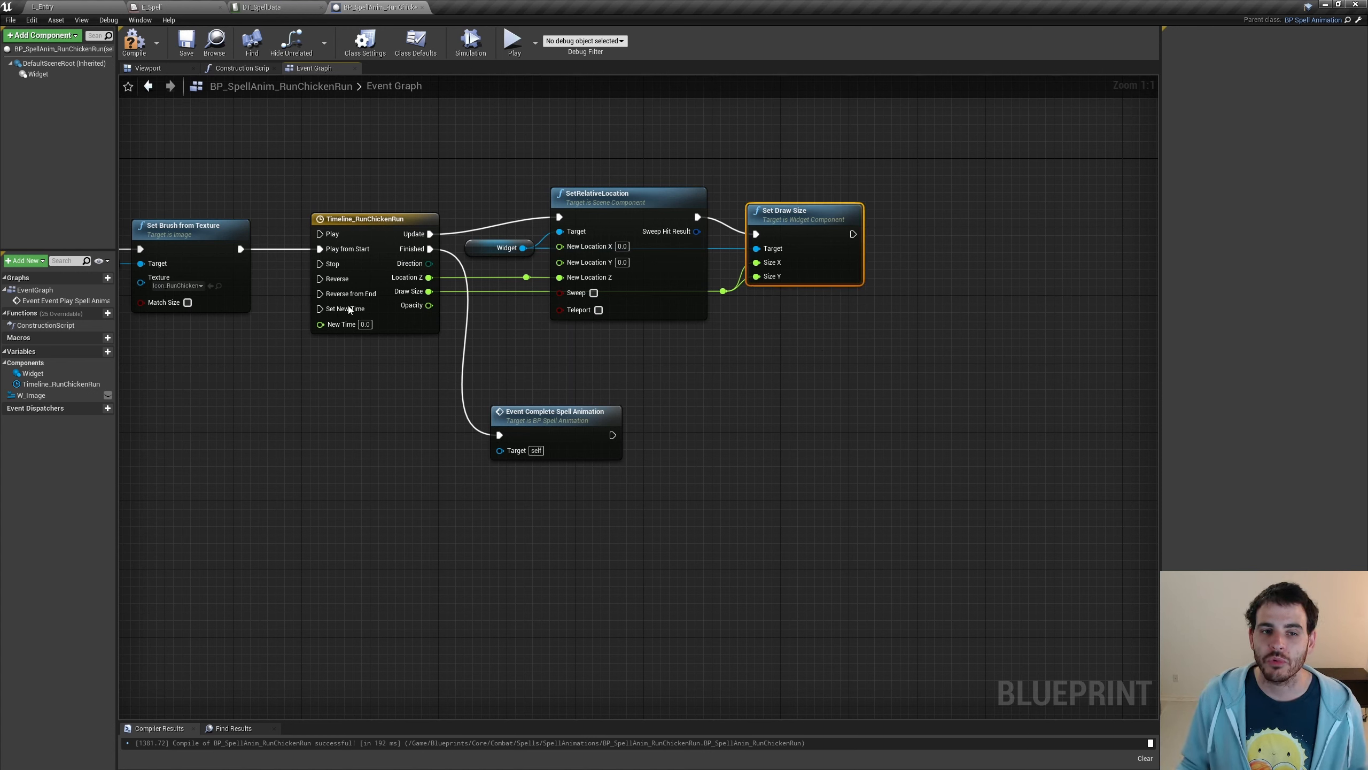
click(388, 315)
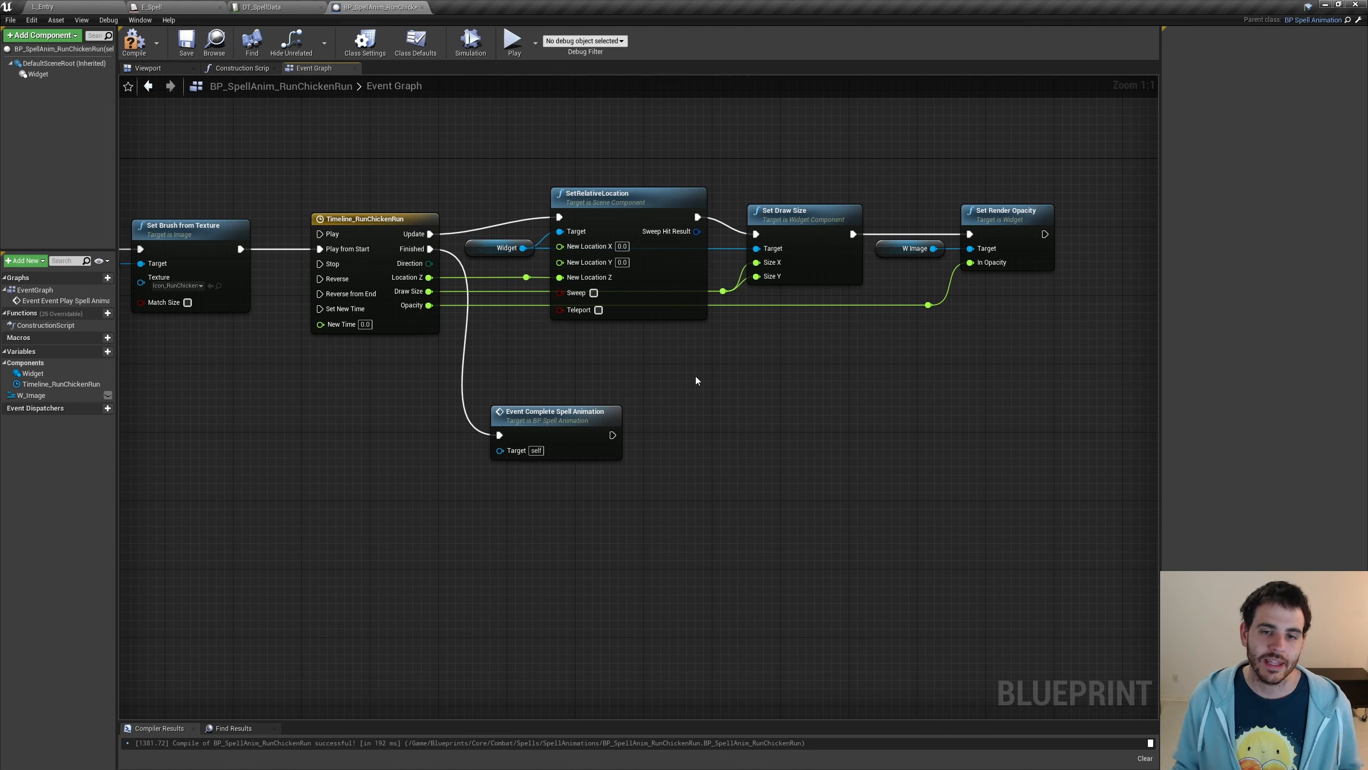
drag(929, 147, 1056, 341)
click(1034, 329)
click(1042, 213)
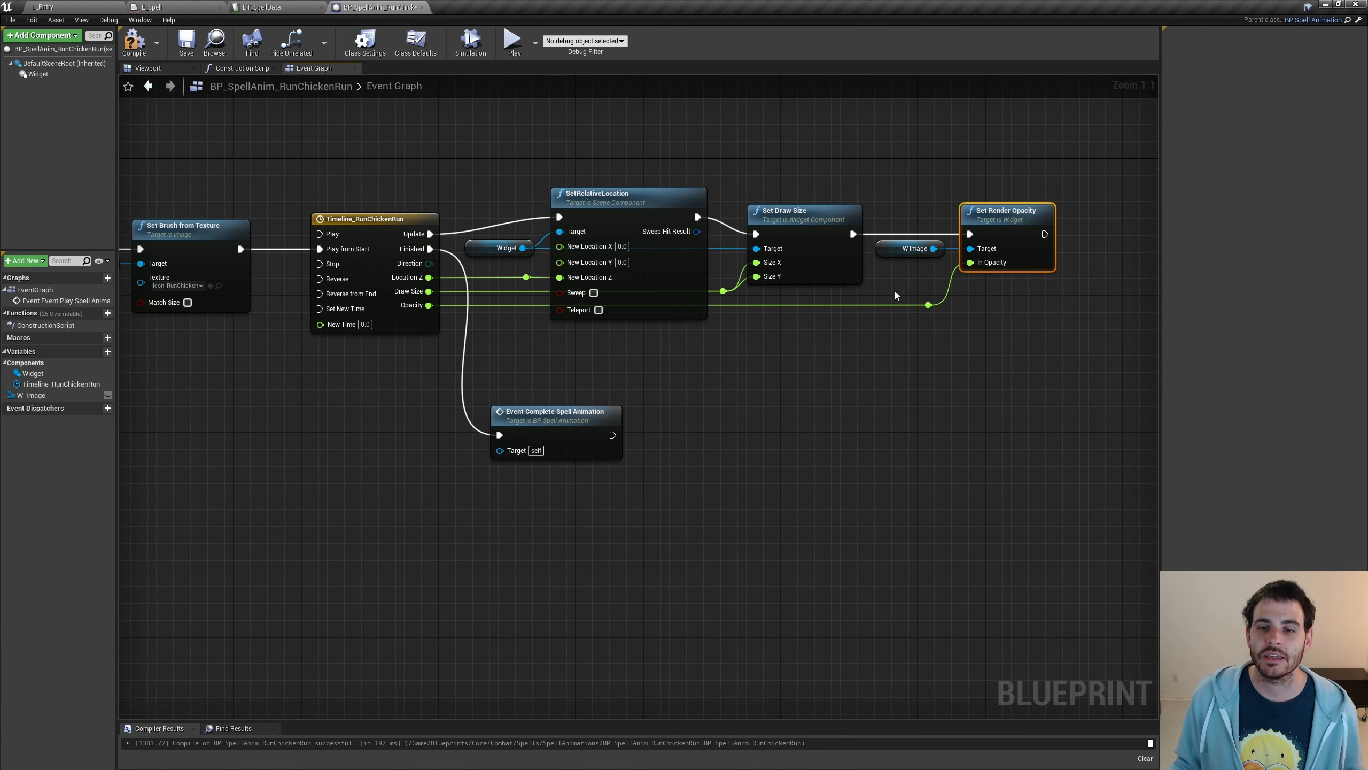
click(912, 248)
drag(1057, 345, 916, 237)
drag(330, 419, 415, 264)
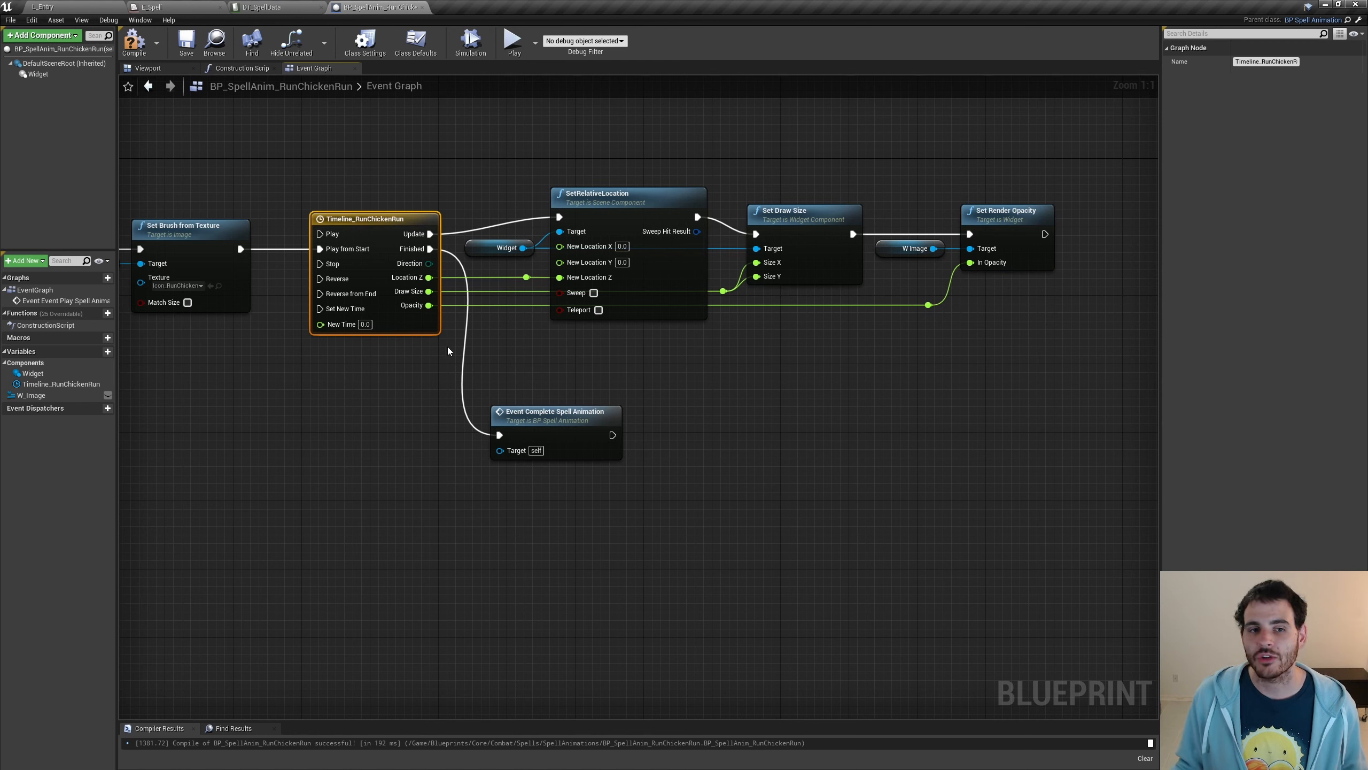
double_click(405, 325)
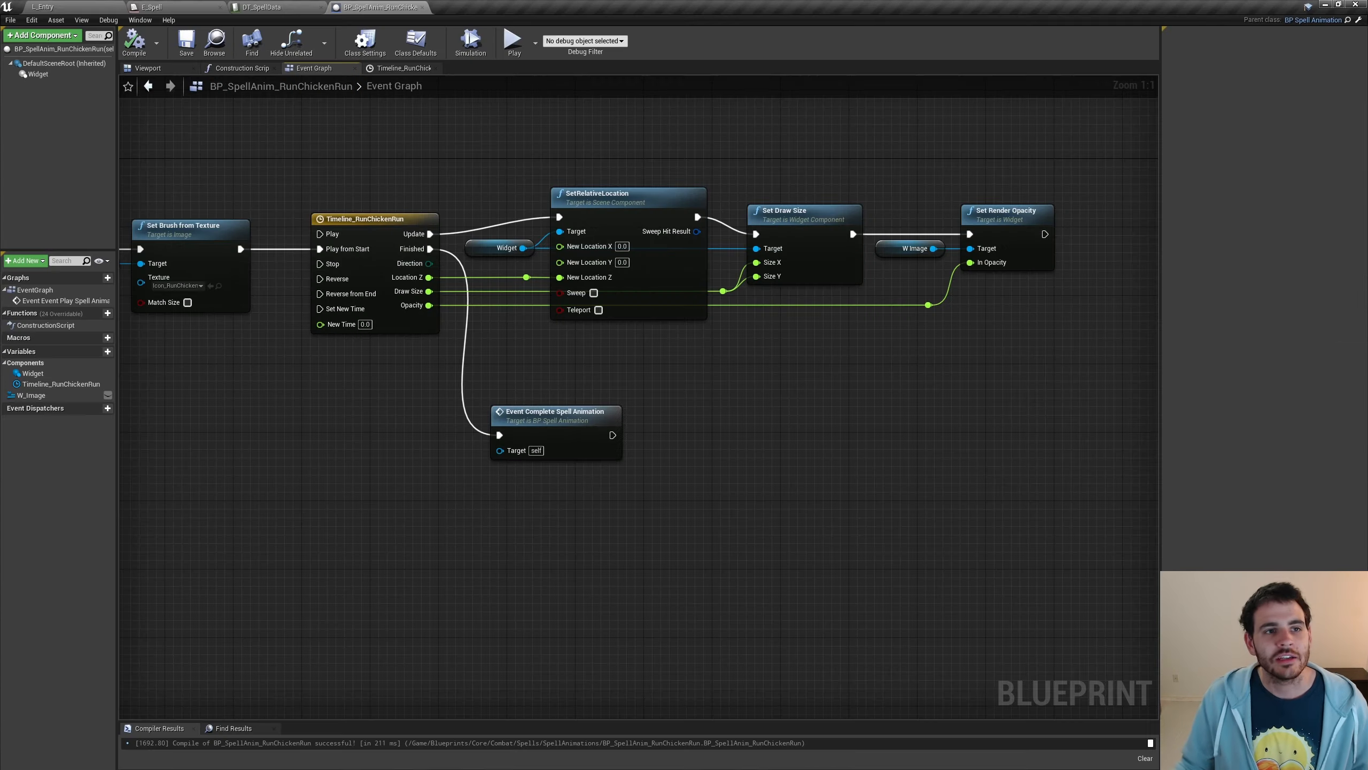
Compile the blueprint and play the L_Entry level with RunChickenRun chosen for the Select / Cast Spell action.
click(134, 41)
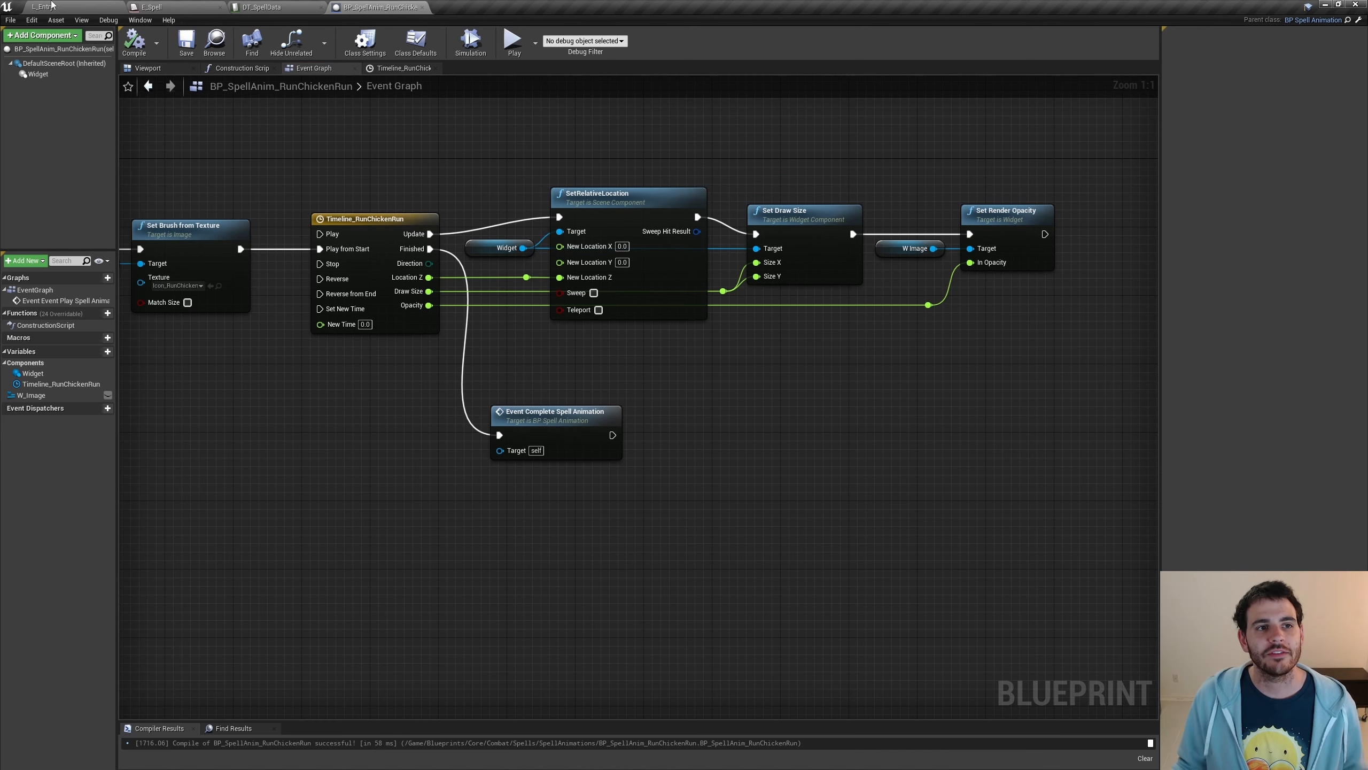
click(52, 5)
click(597, 41)
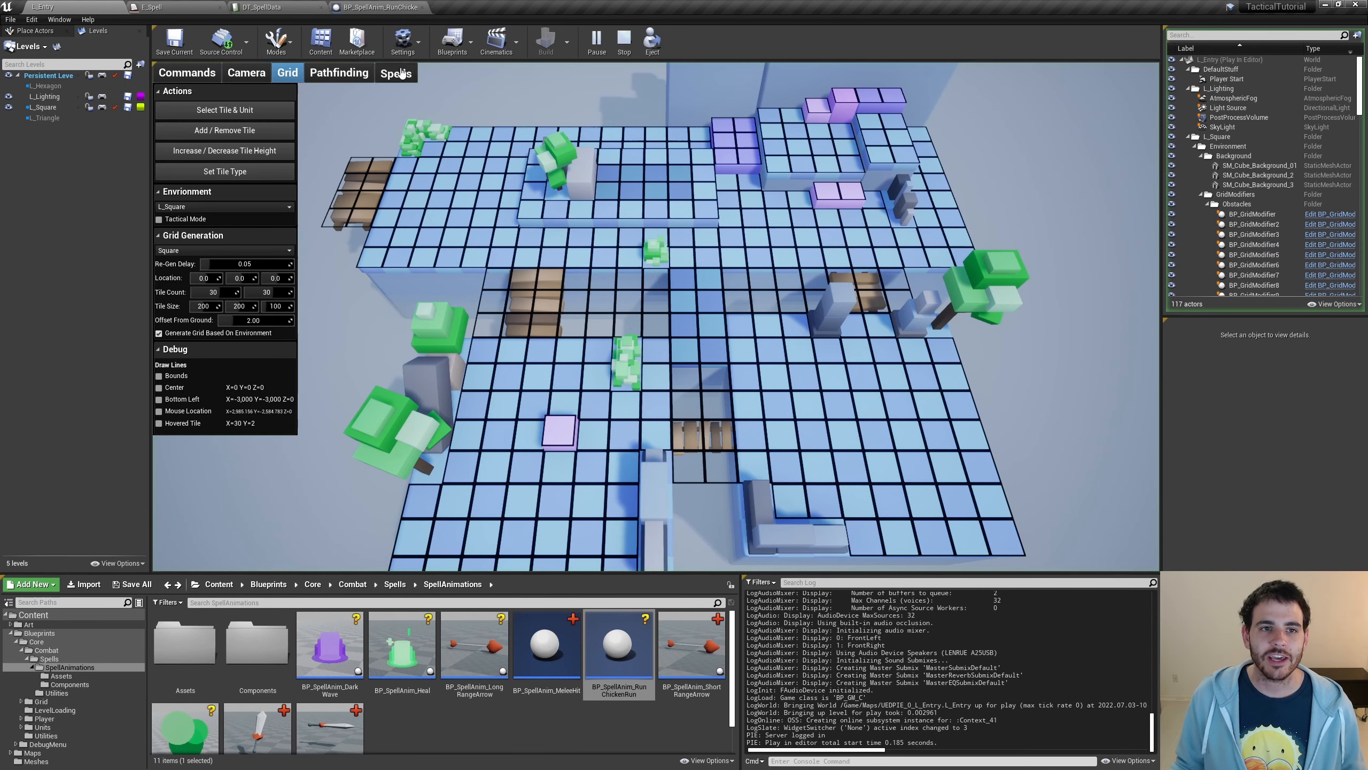
click(401, 73)
click(237, 131)
click(193, 146)
click(175, 240)
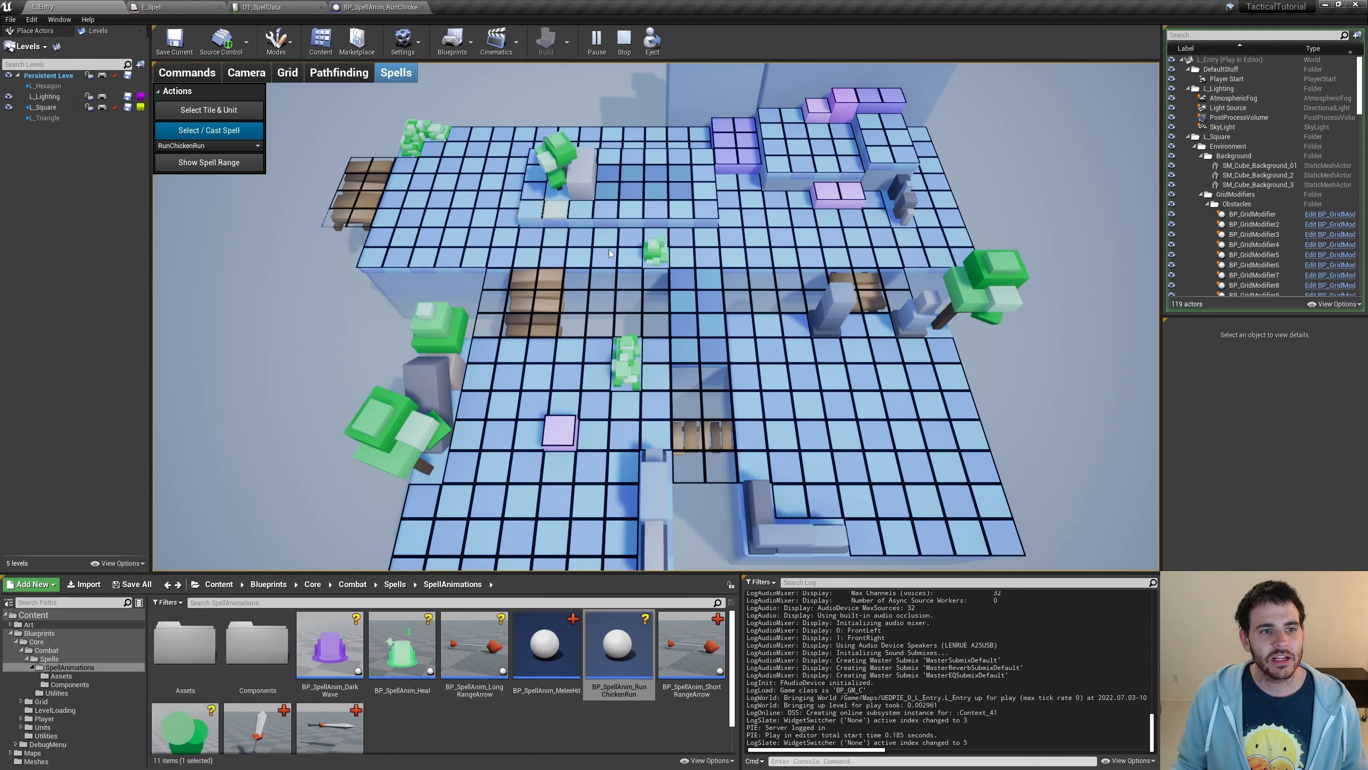
Cast RunChickenRun on a grid tile beside the wooden bridge to check its animation, and stop the play session.
click(536, 354)
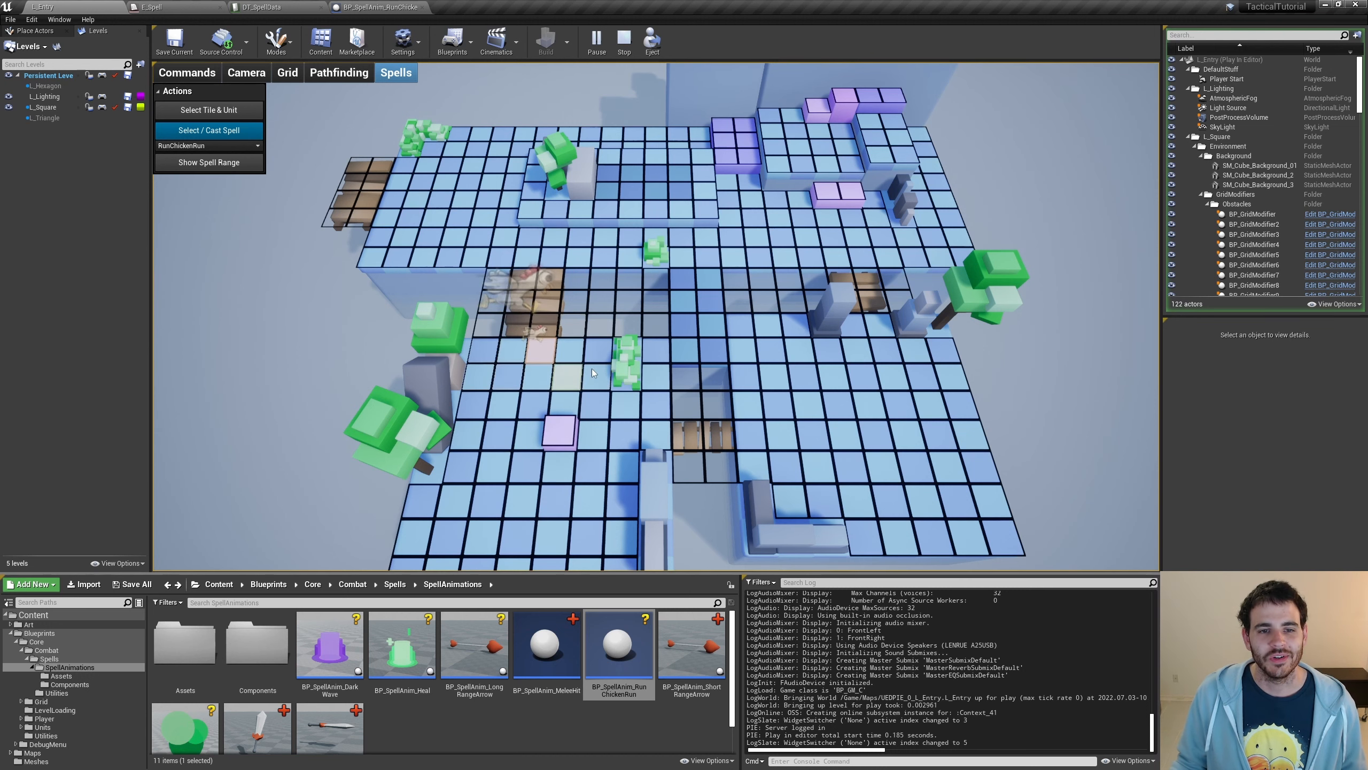
click(546, 319)
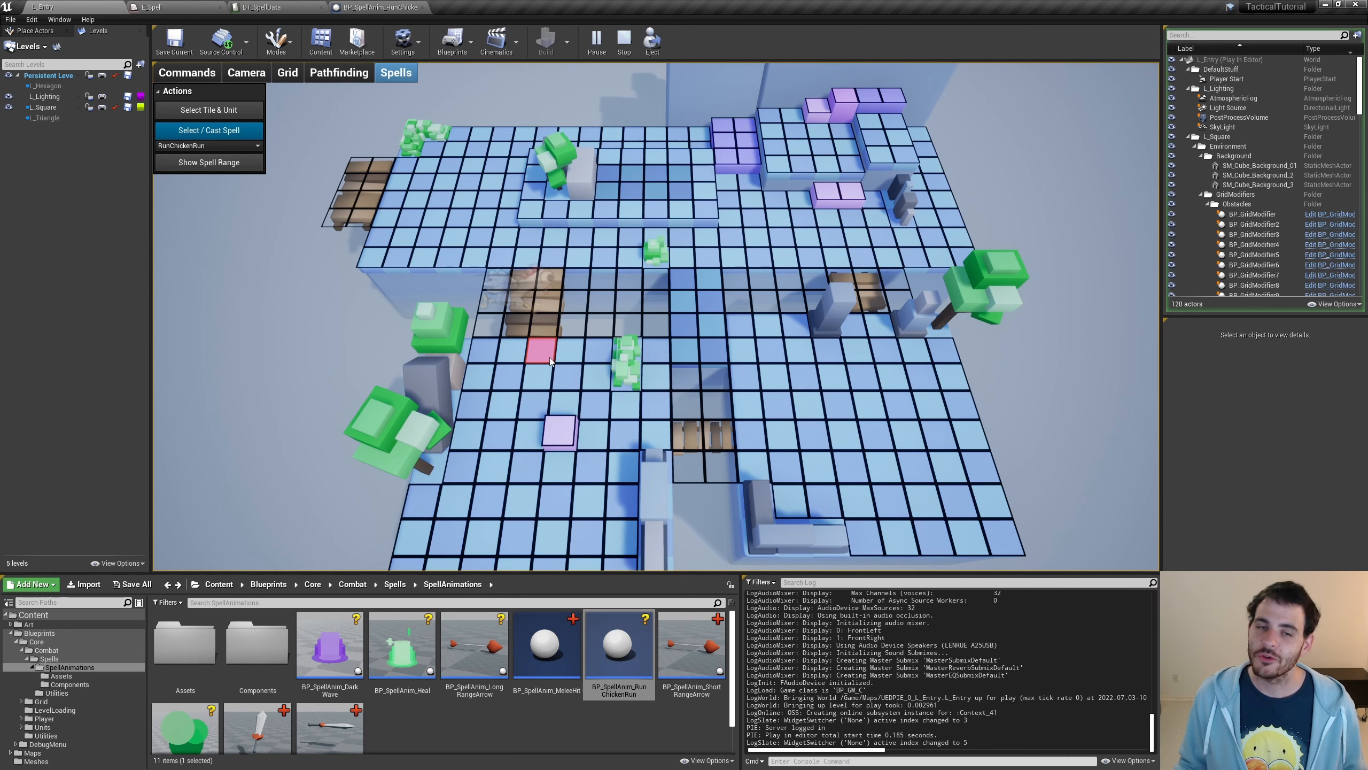
click(624, 39)
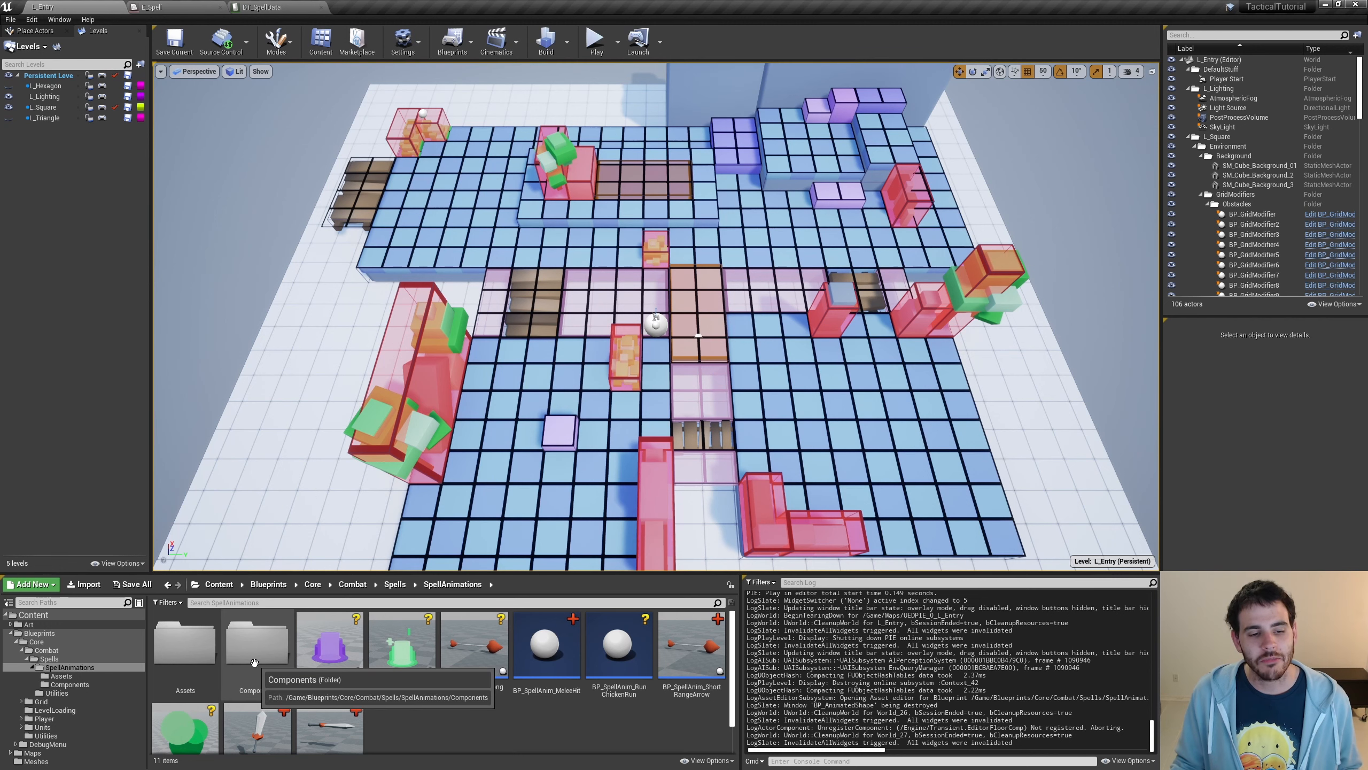
Duplicate BP_AnimatedShape in the SpellAnimations Components folder and name the copy BP_AnimatedWindGust.
double_click(276, 691)
click(185, 655)
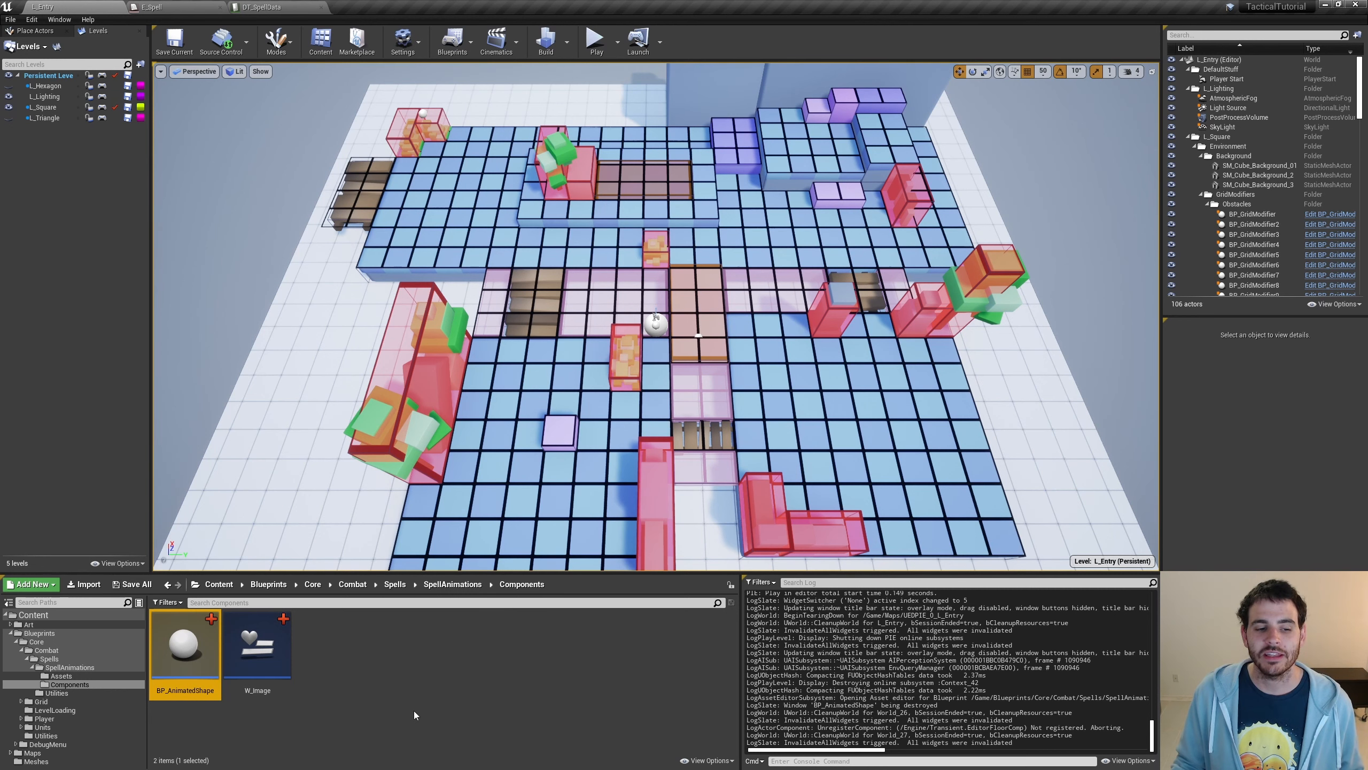
key(ctrl+w)
text(BP_AnimatedWindGust)
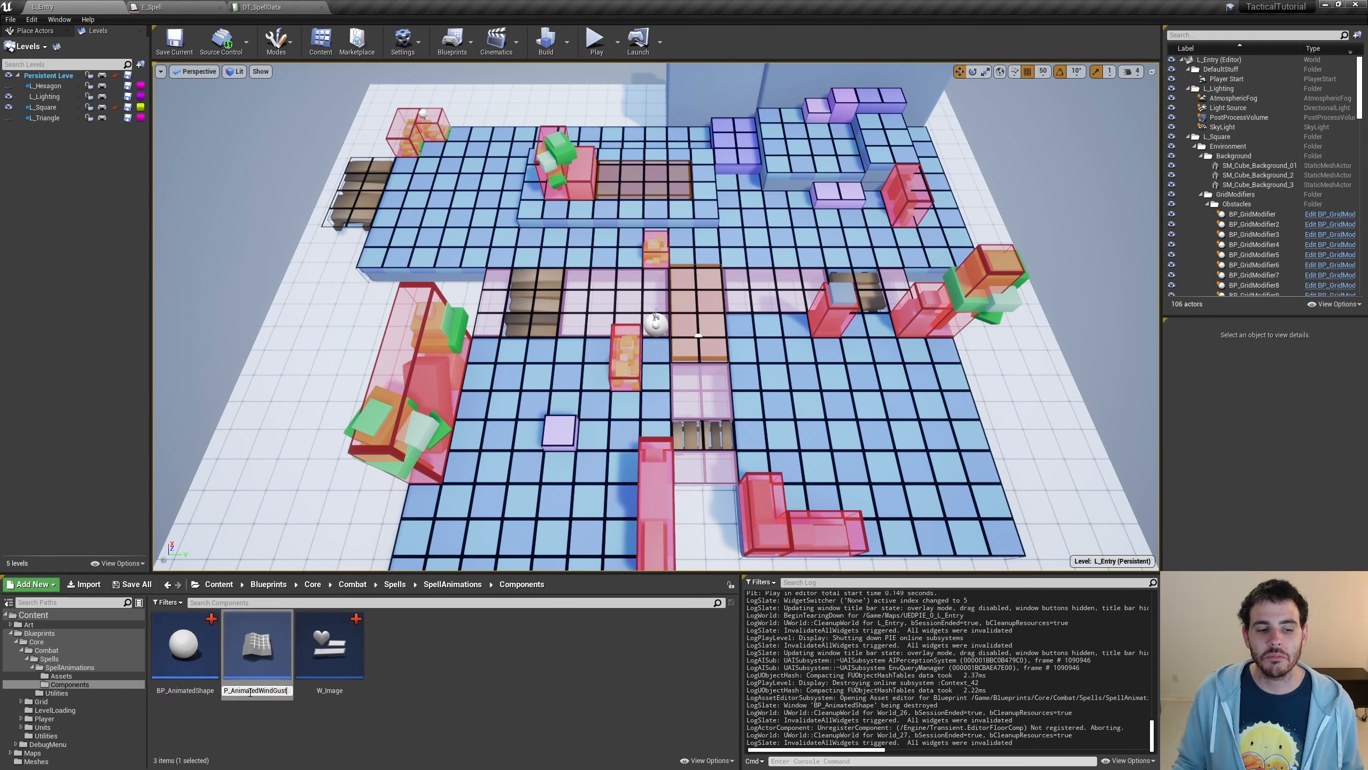
key(Return)
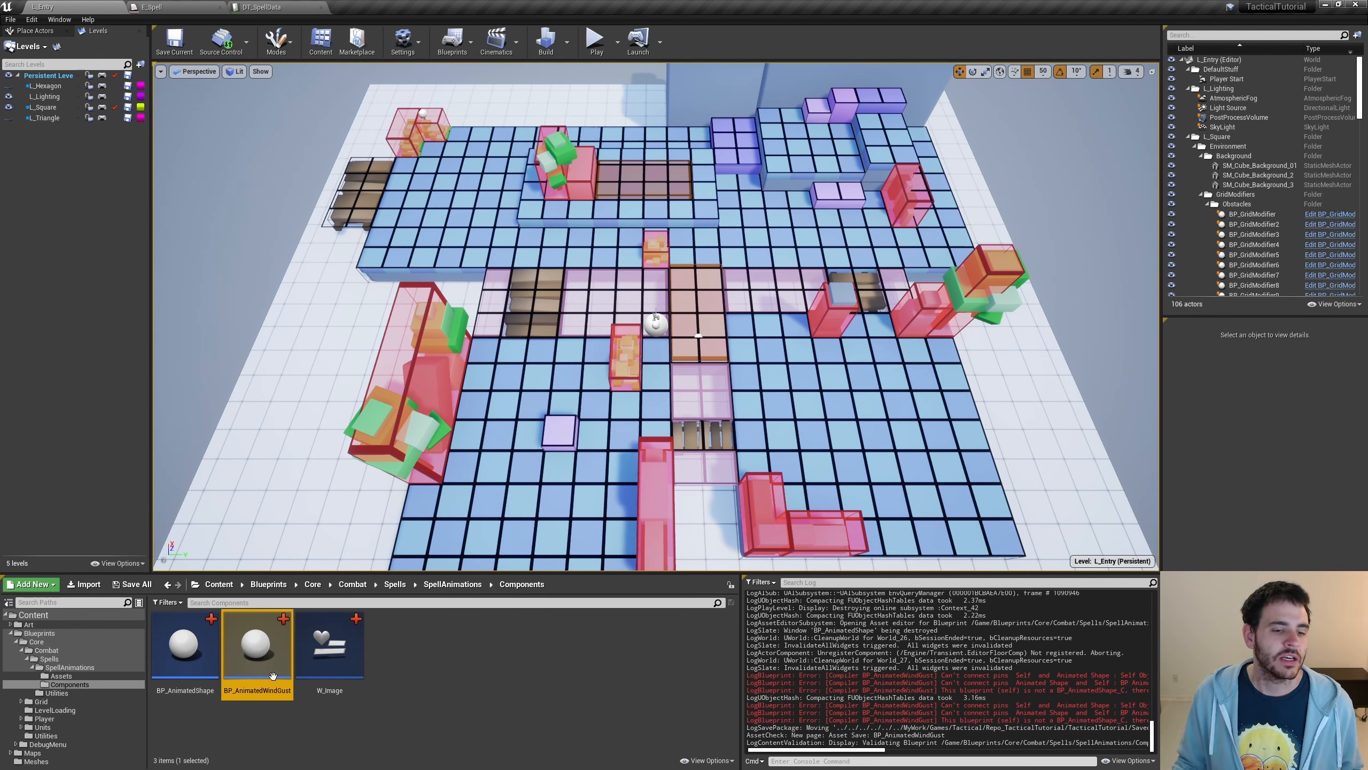
In BP_AnimatedWindGust, set the OnShapeAnimationCompleted dispatcher's AnimatedShape input type to BP_AnimatedWindGust and compile.
double_click(273, 676)
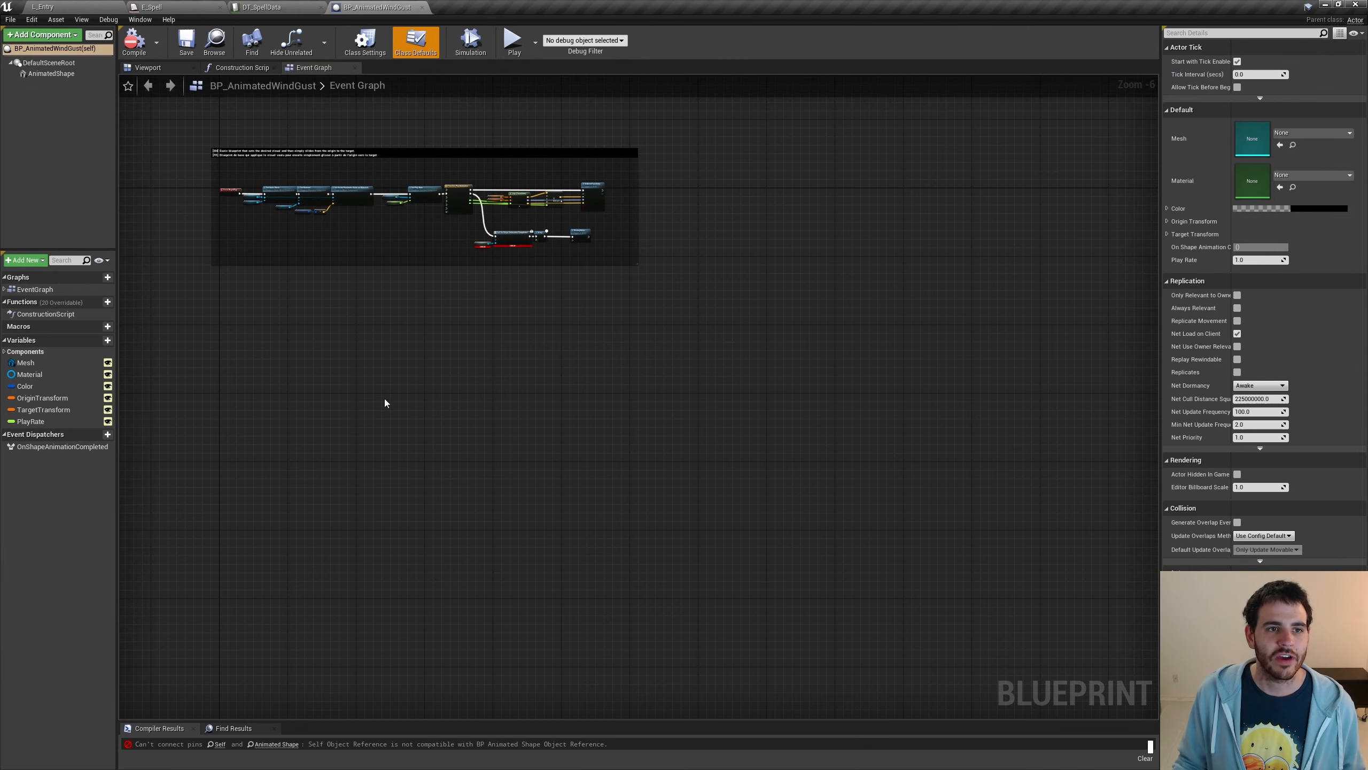
right_drag(348, 169, 487, 291)
scroll(481, 284, up, 3)
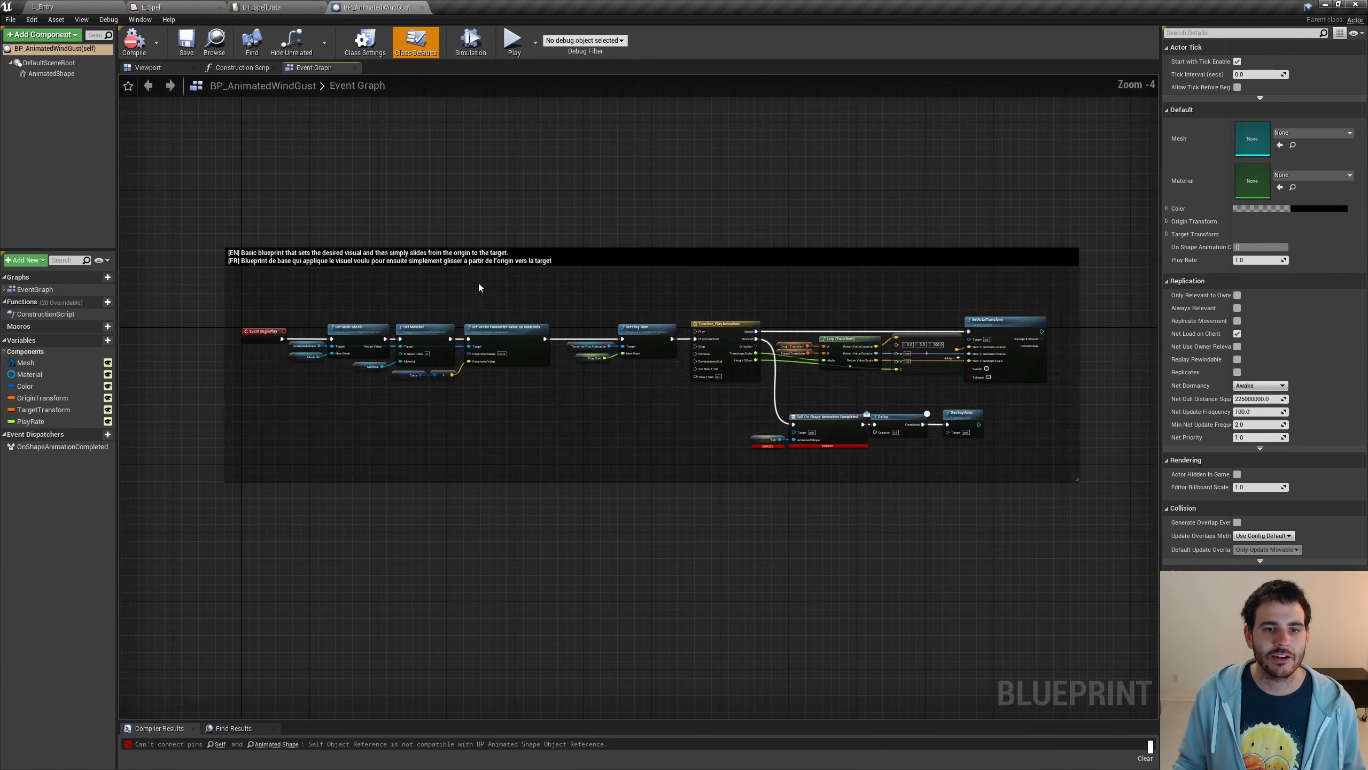
right_drag(679, 154, 682, 192)
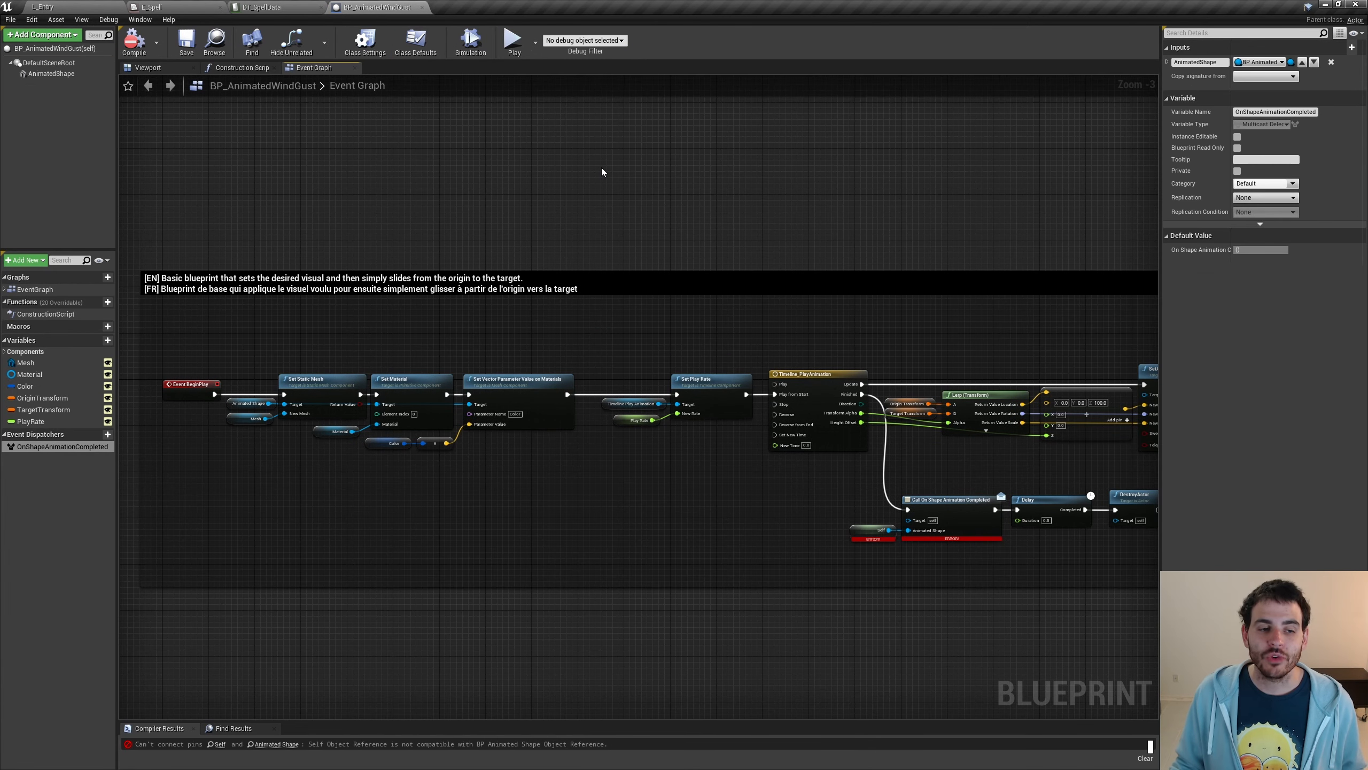
click(35, 447)
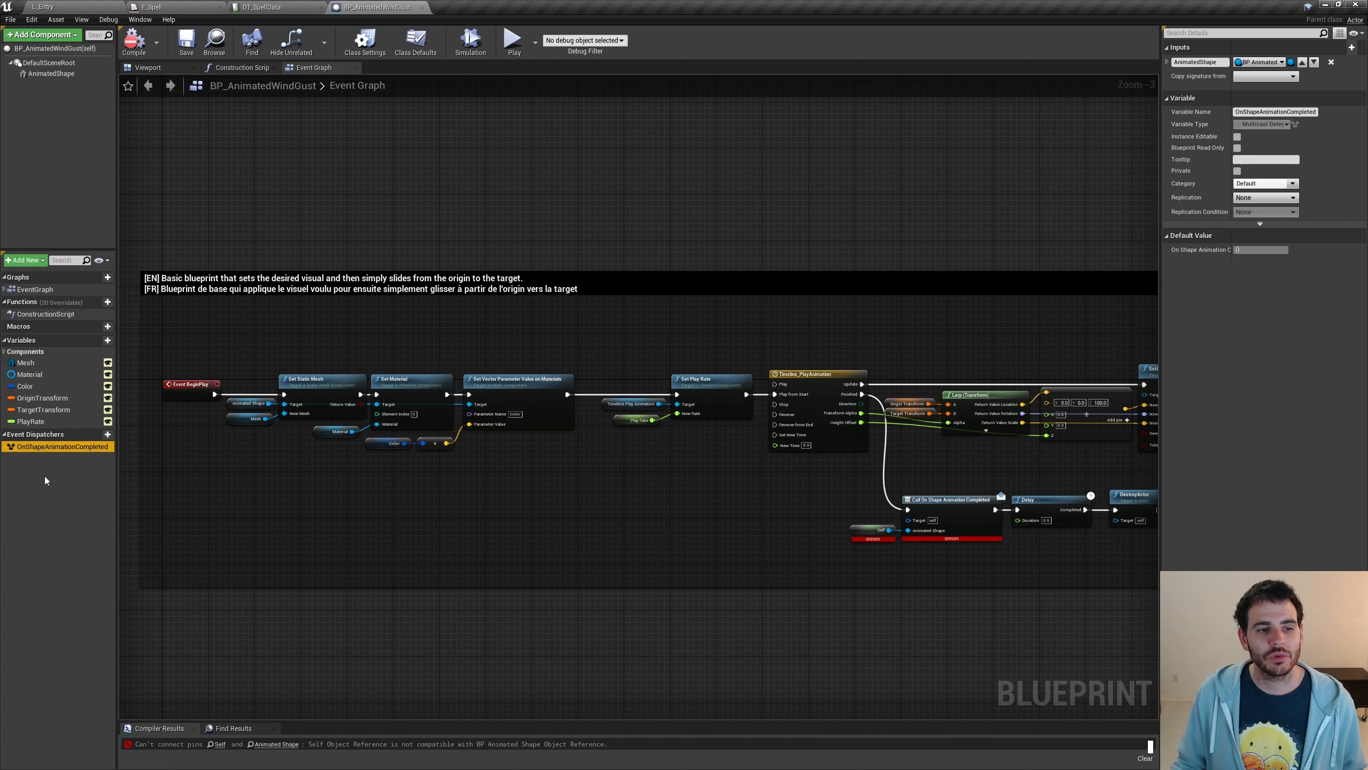
click(1262, 64)
click(1156, 75)
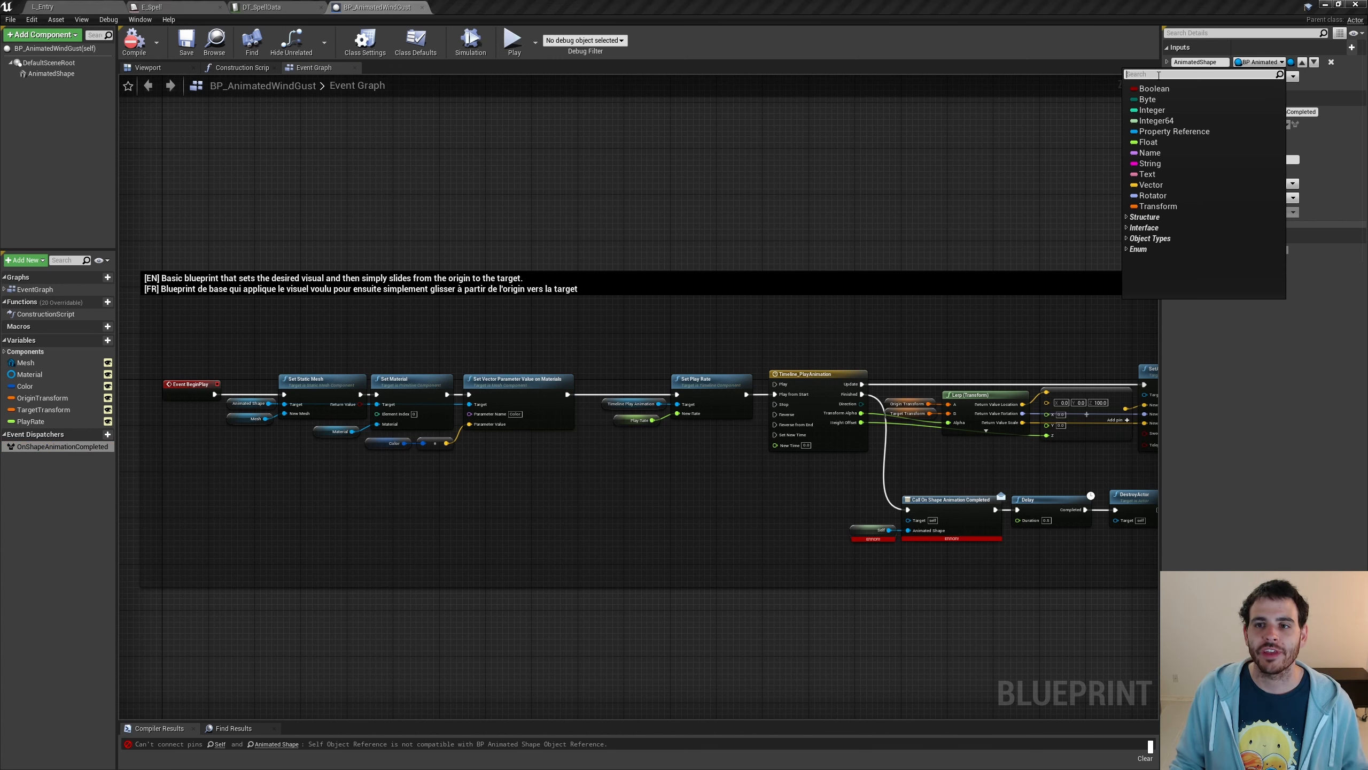
text(BP_AnimatedWindGust)
click(1190, 101)
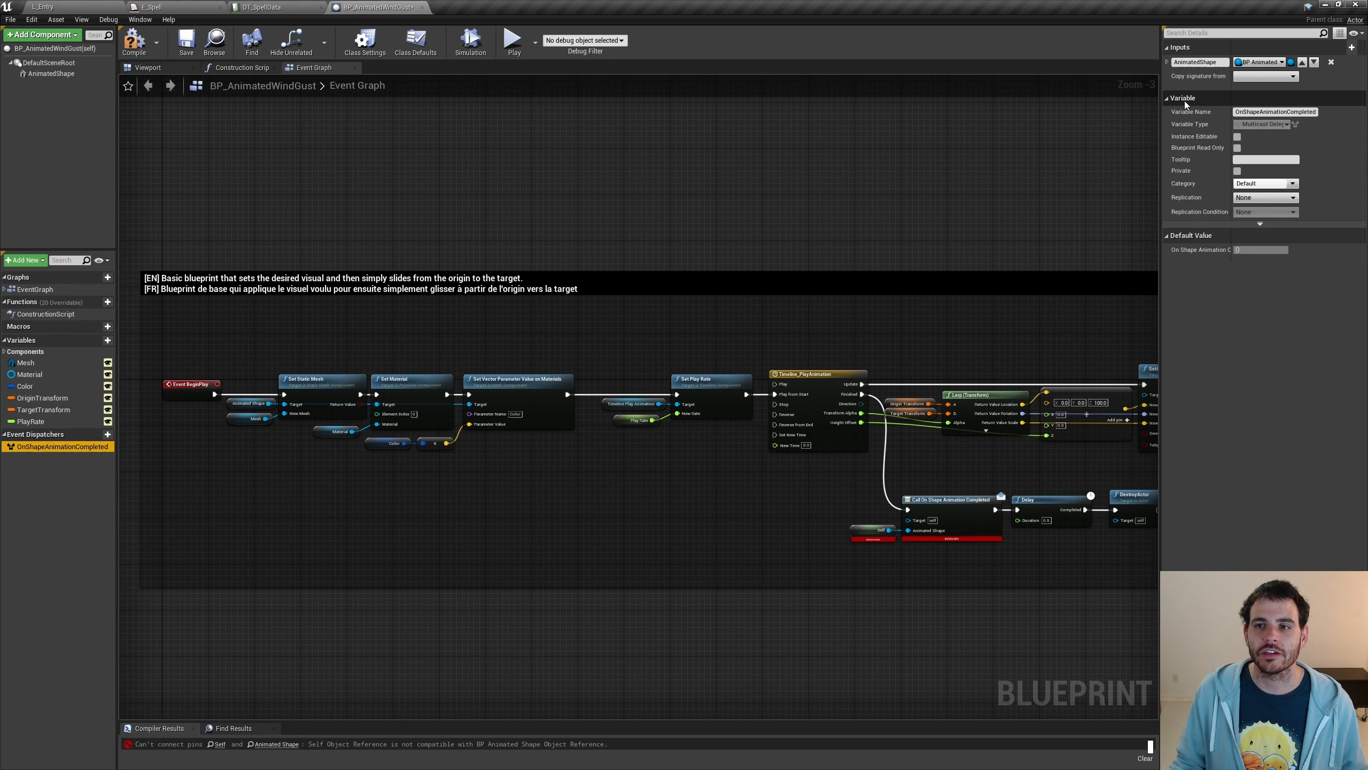
click(134, 43)
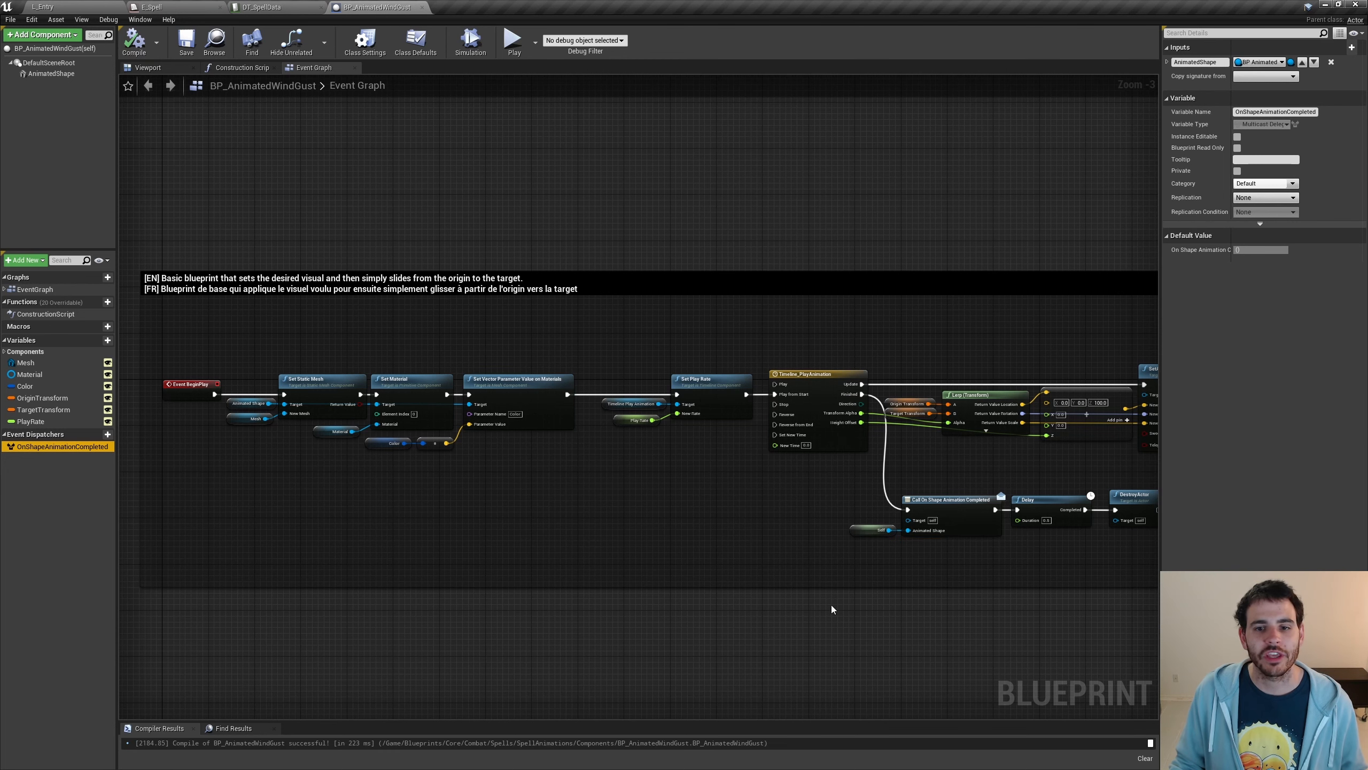
Rename the AnimatedShape component AnimatedWindGust and assign it the SM_WindGust mesh with M_TranslucentColor on both material elements.
click(292, 190)
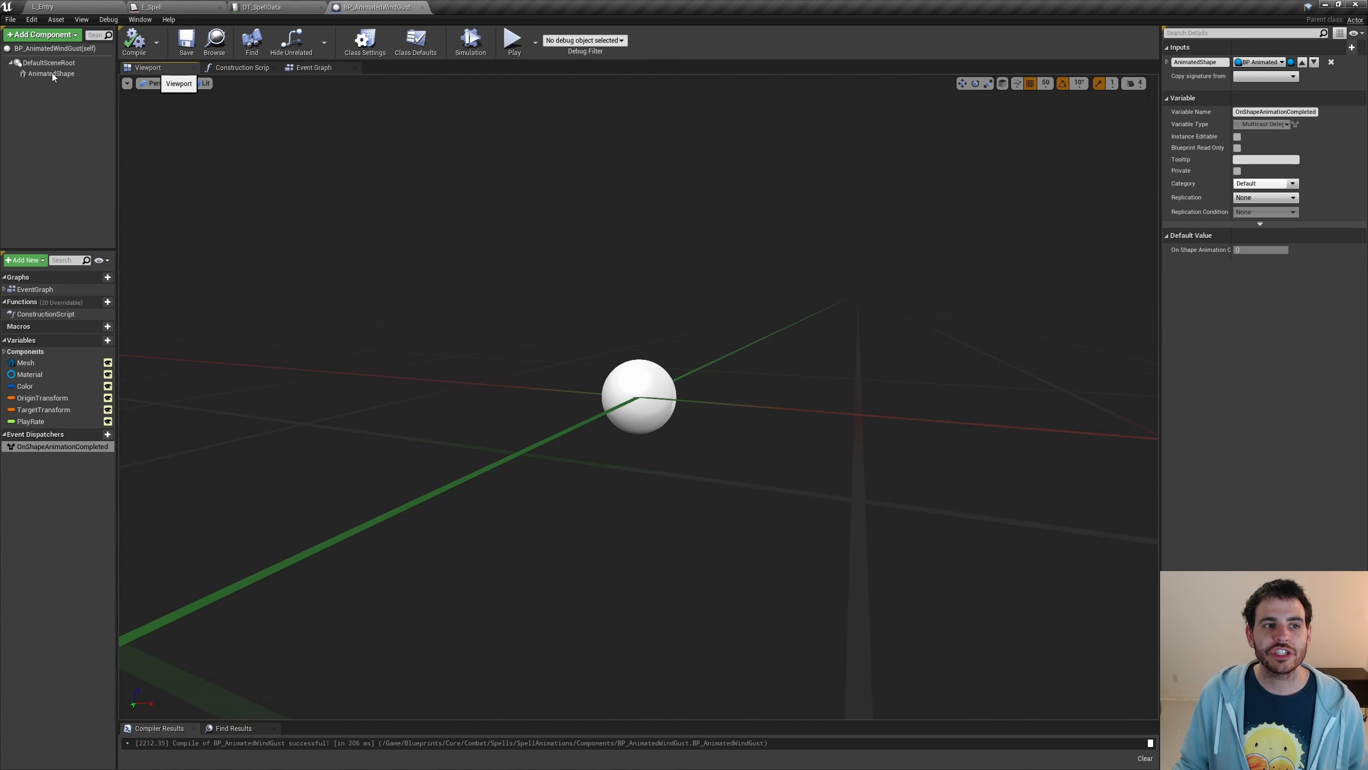
click(150, 67)
click(51, 74)
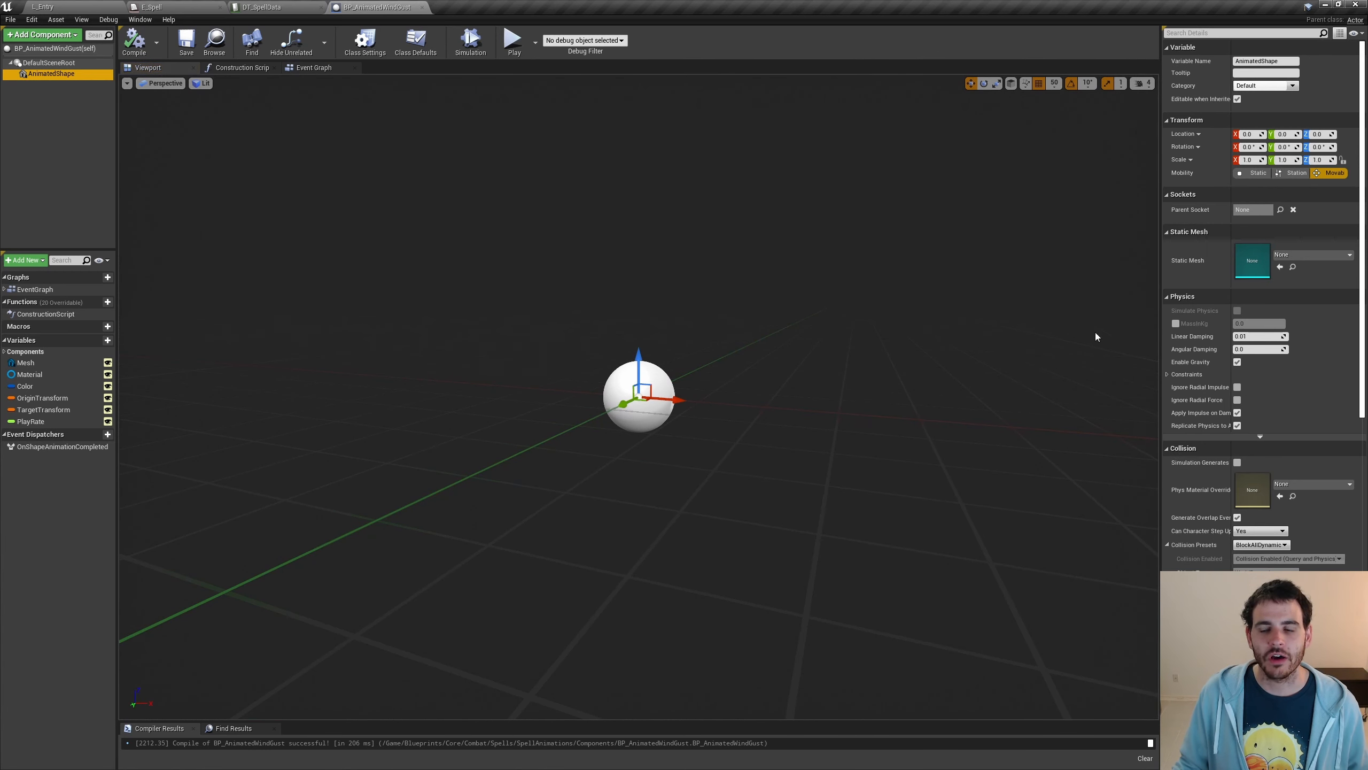
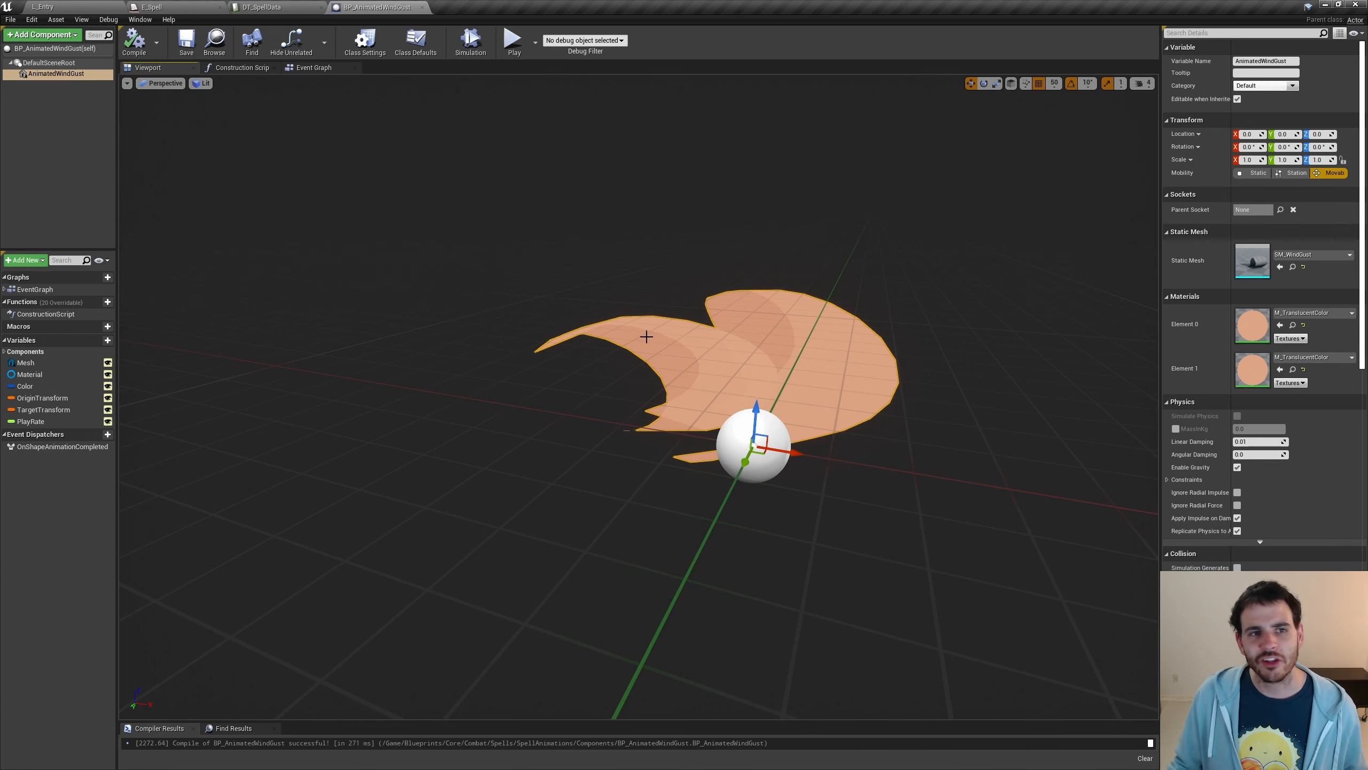
In the construction script, create dynamic M_TranslucentColor instances for AnimatedWindGust elements 0 and 1, setting Color to greens multiplied by random floats from 0.8 to 1.5.
click(242, 68)
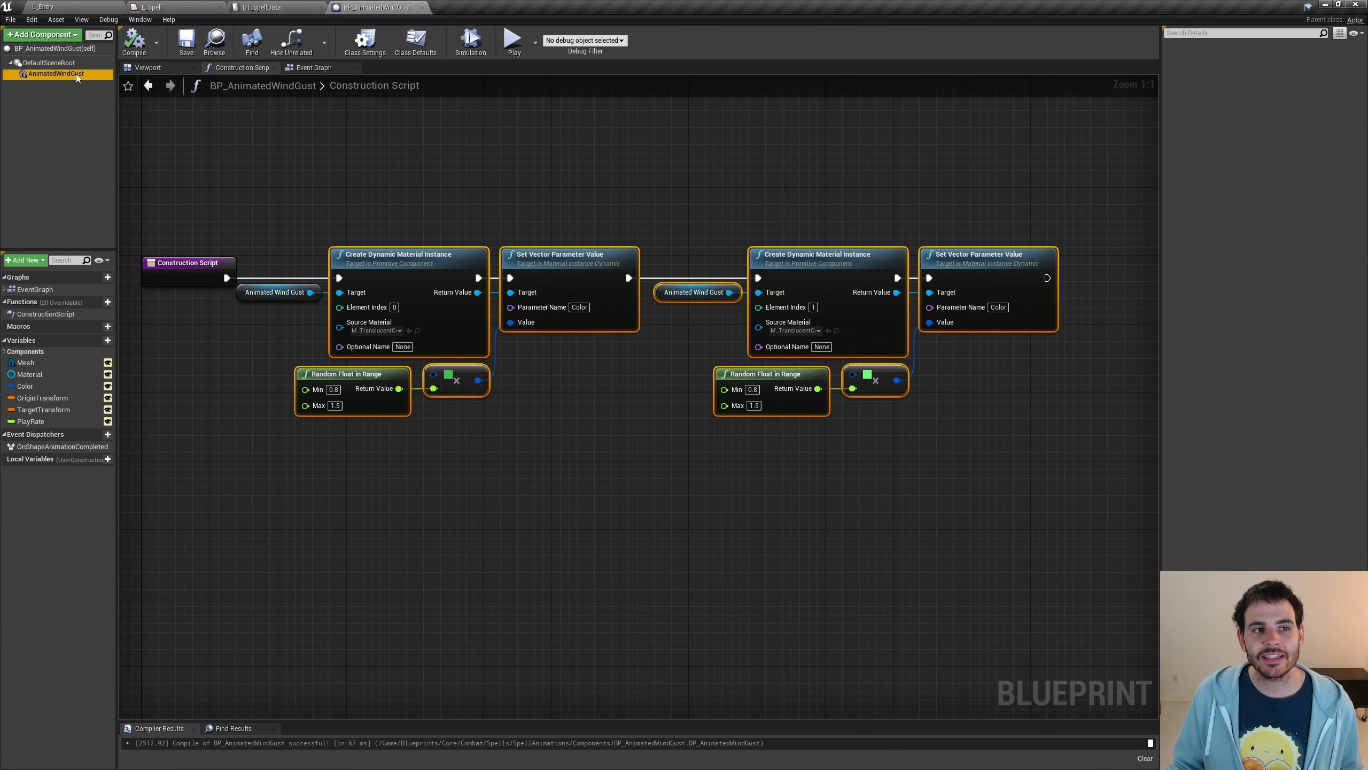
click(56, 73)
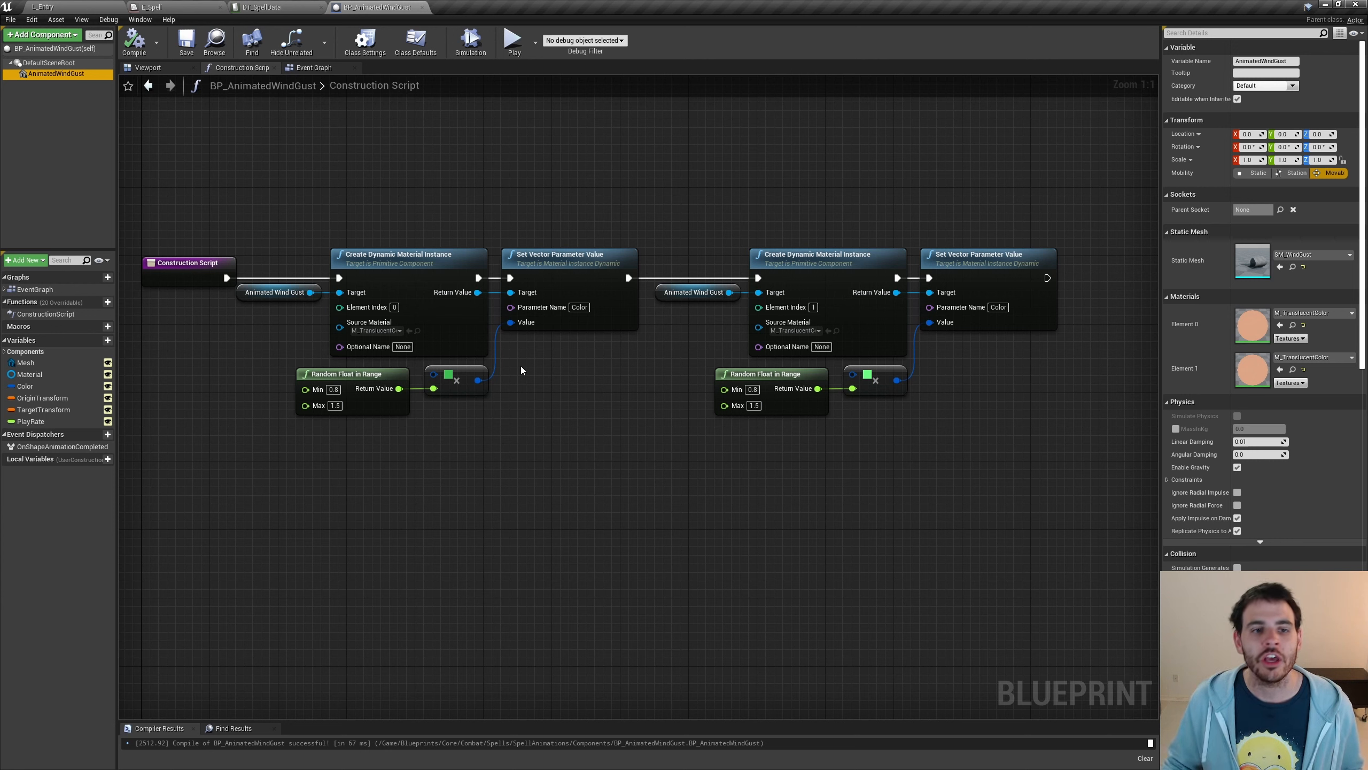
Examine the construction script's Create Dynamic Material Instance and Set Vector Parameter Value nodes for both material elements.
click(433, 279)
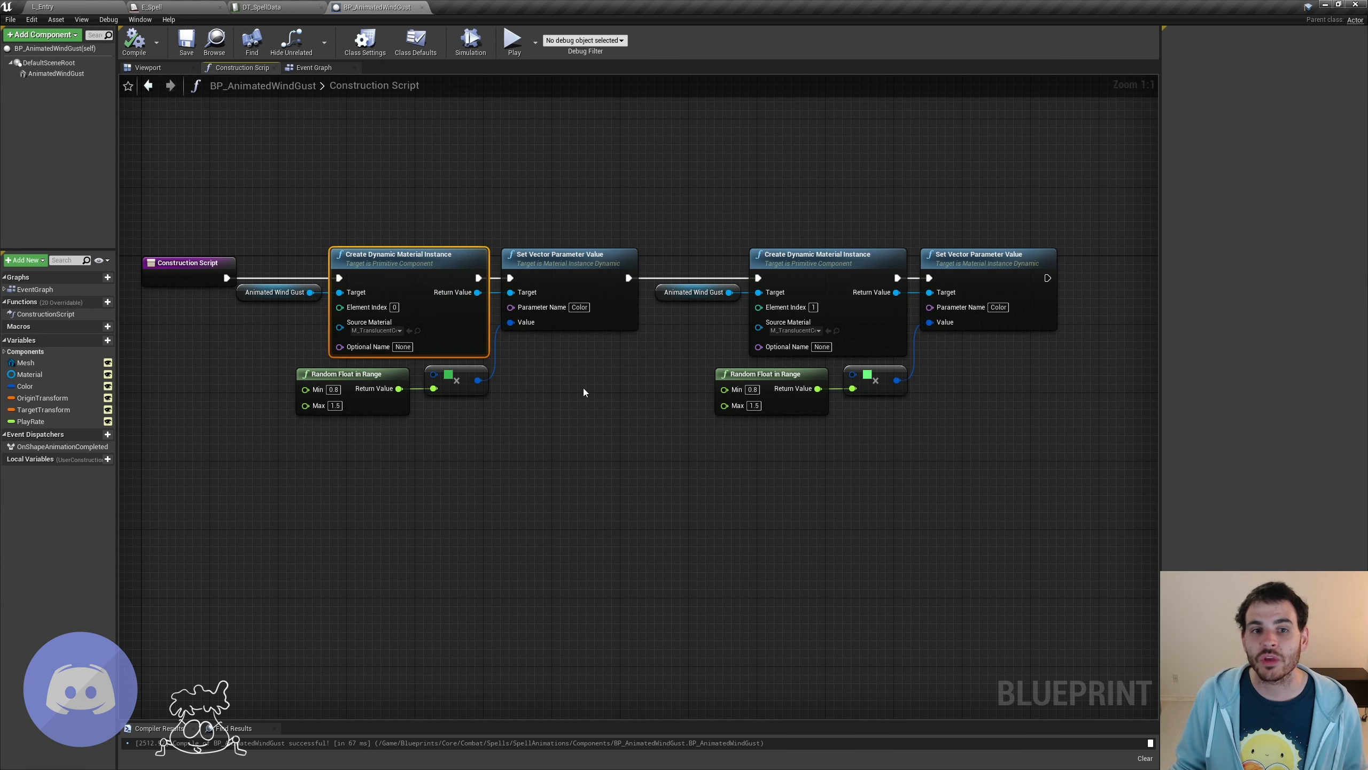
click(605, 302)
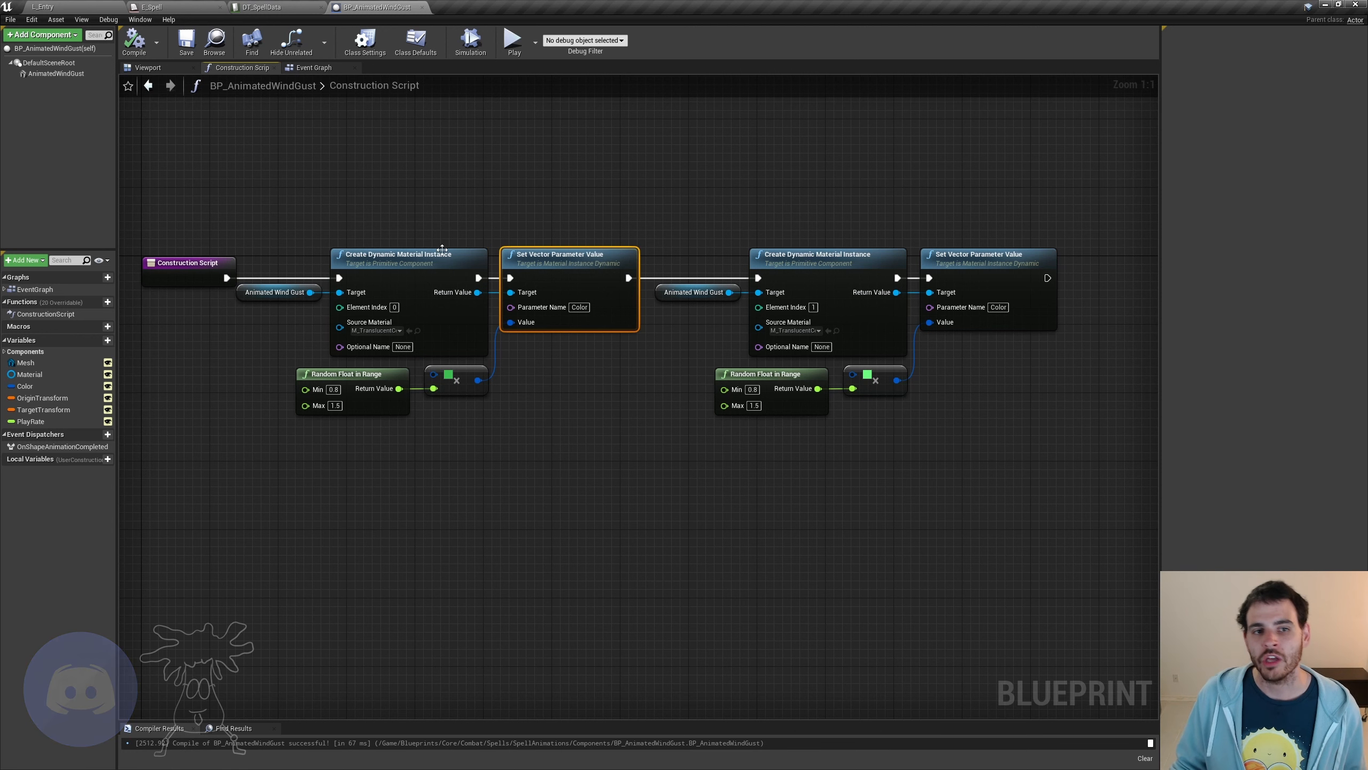
click(442, 252)
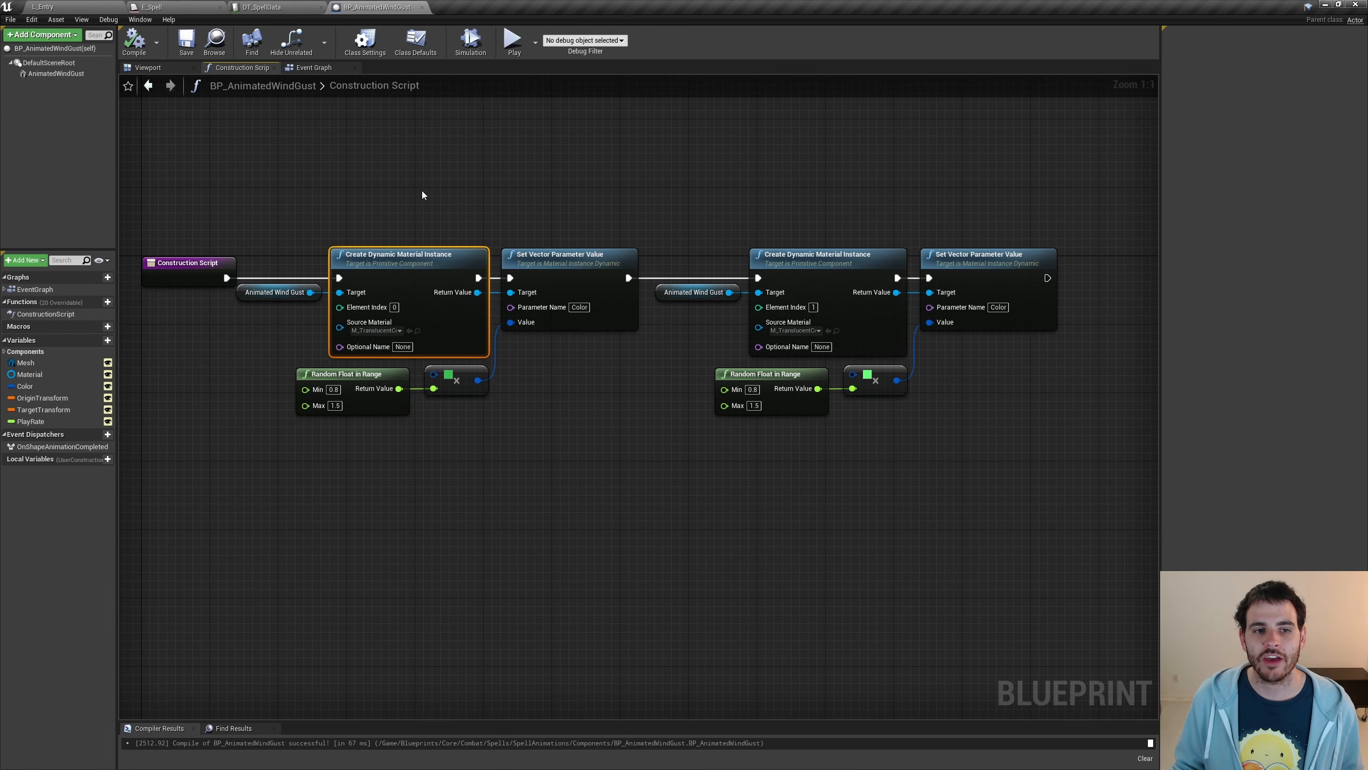
drag(847, 158, 847, 297)
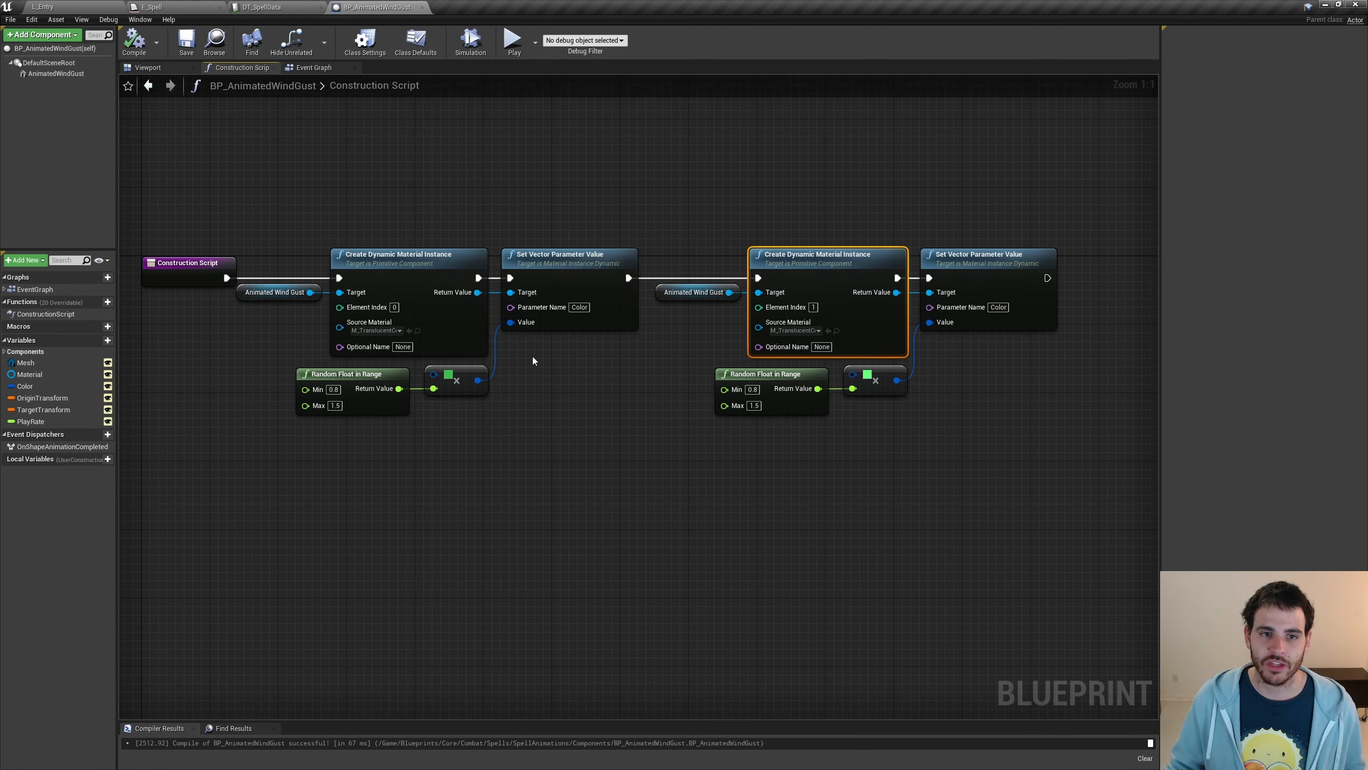
click(434, 262)
click(792, 261)
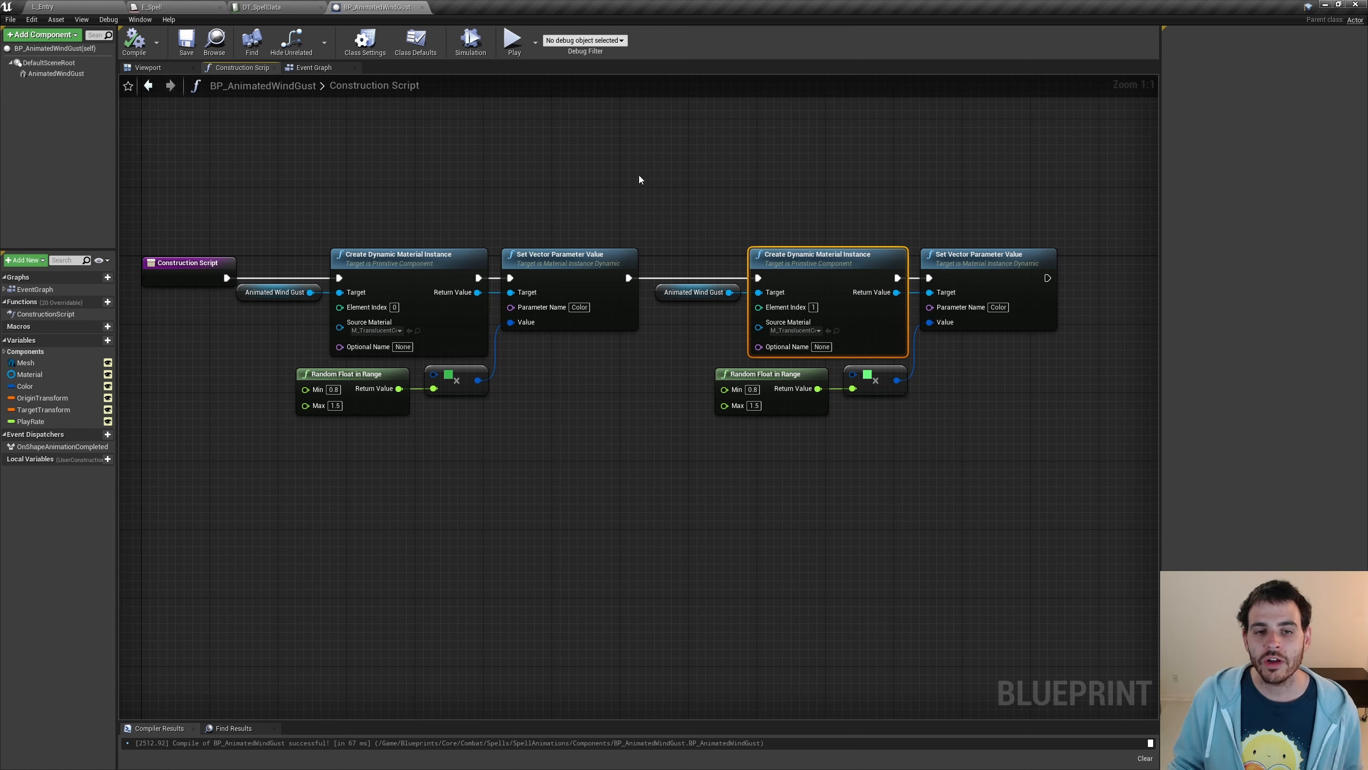
click(554, 267)
click(1013, 302)
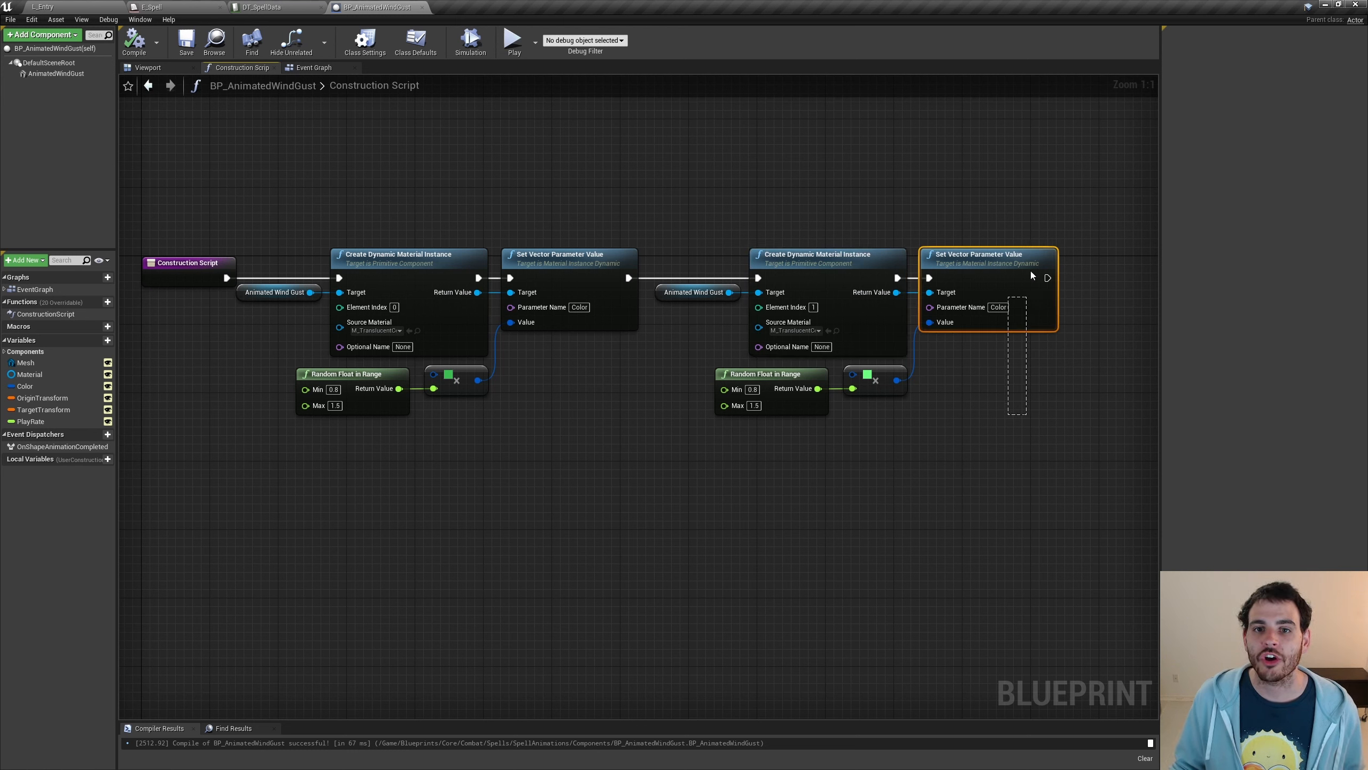
click(524, 163)
drag(551, 189, 559, 376)
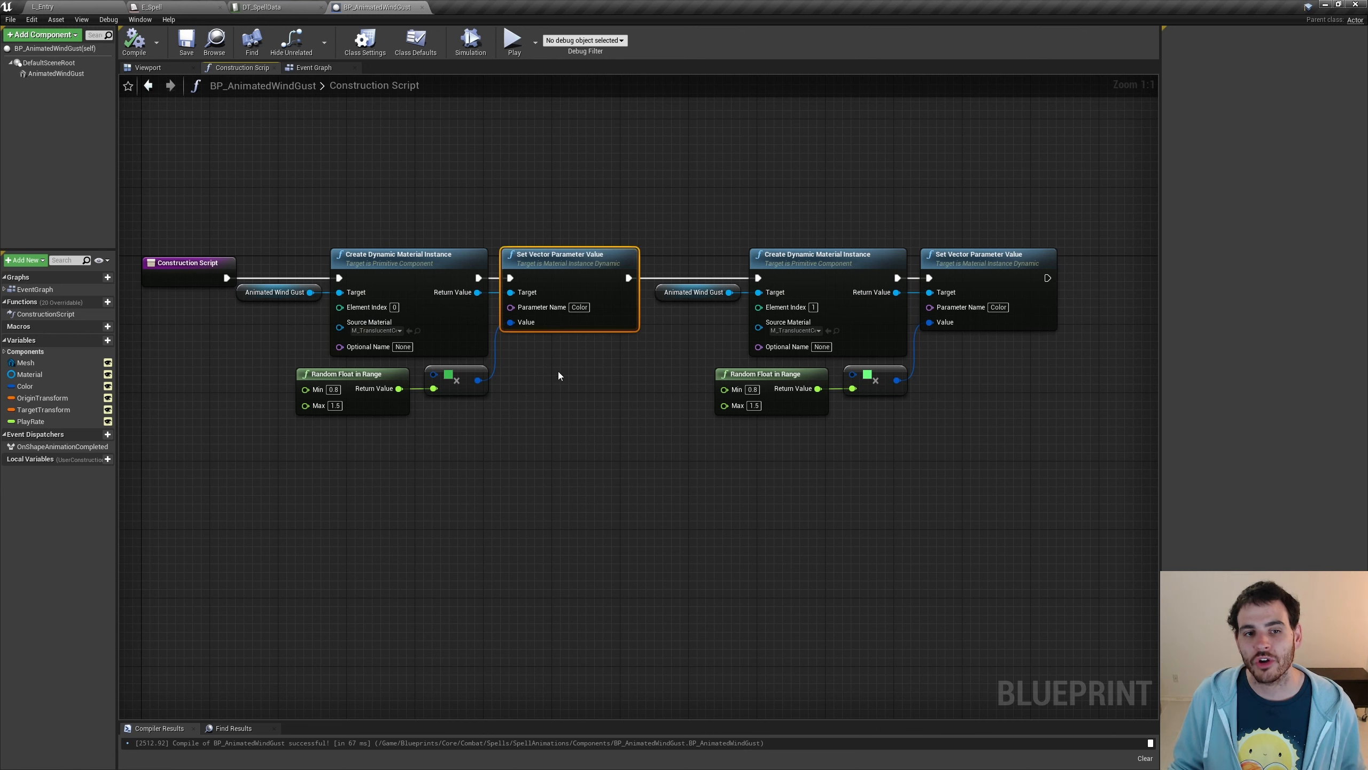
click(1000, 320)
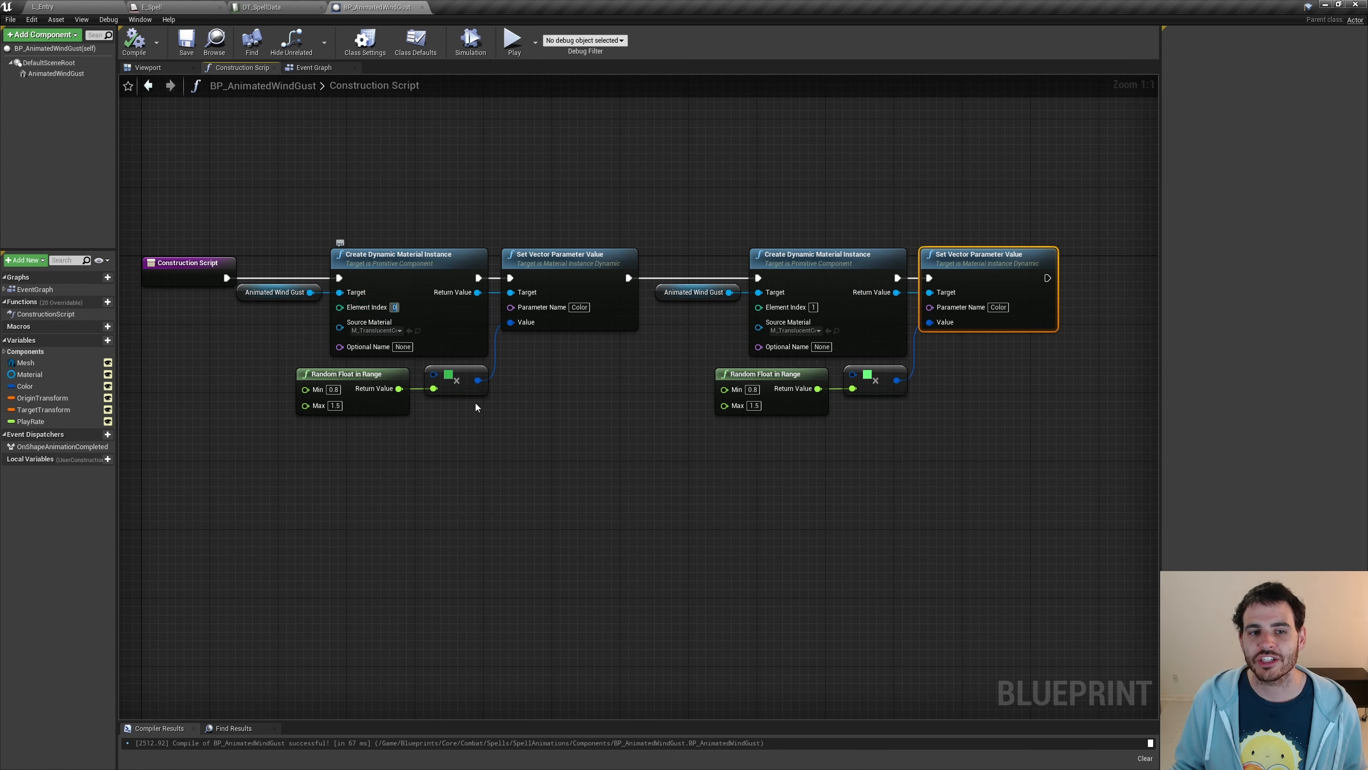
drag(821, 309, 821, 309)
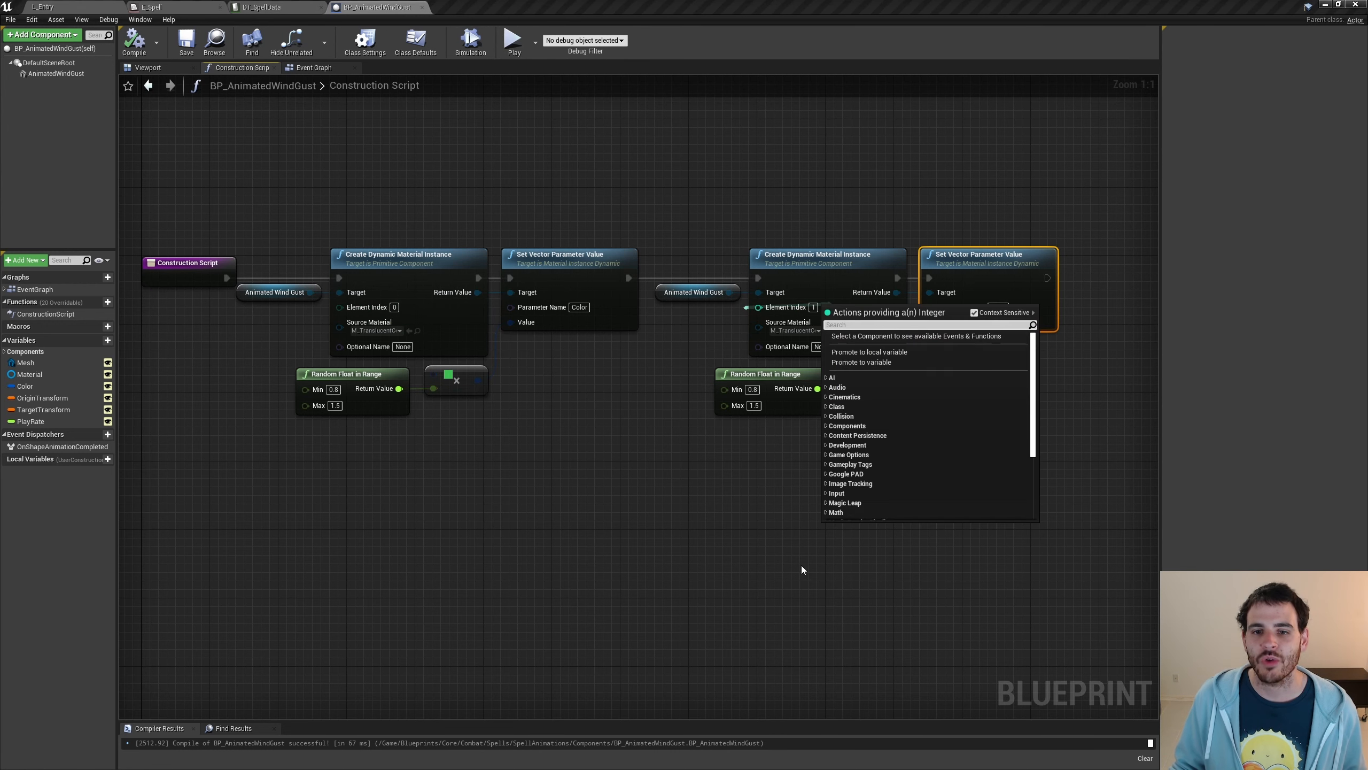
Examine the Random Float in Range and color multiply nodes that feed each Set Vector Parameter Value in the construction script.
click(158, 418)
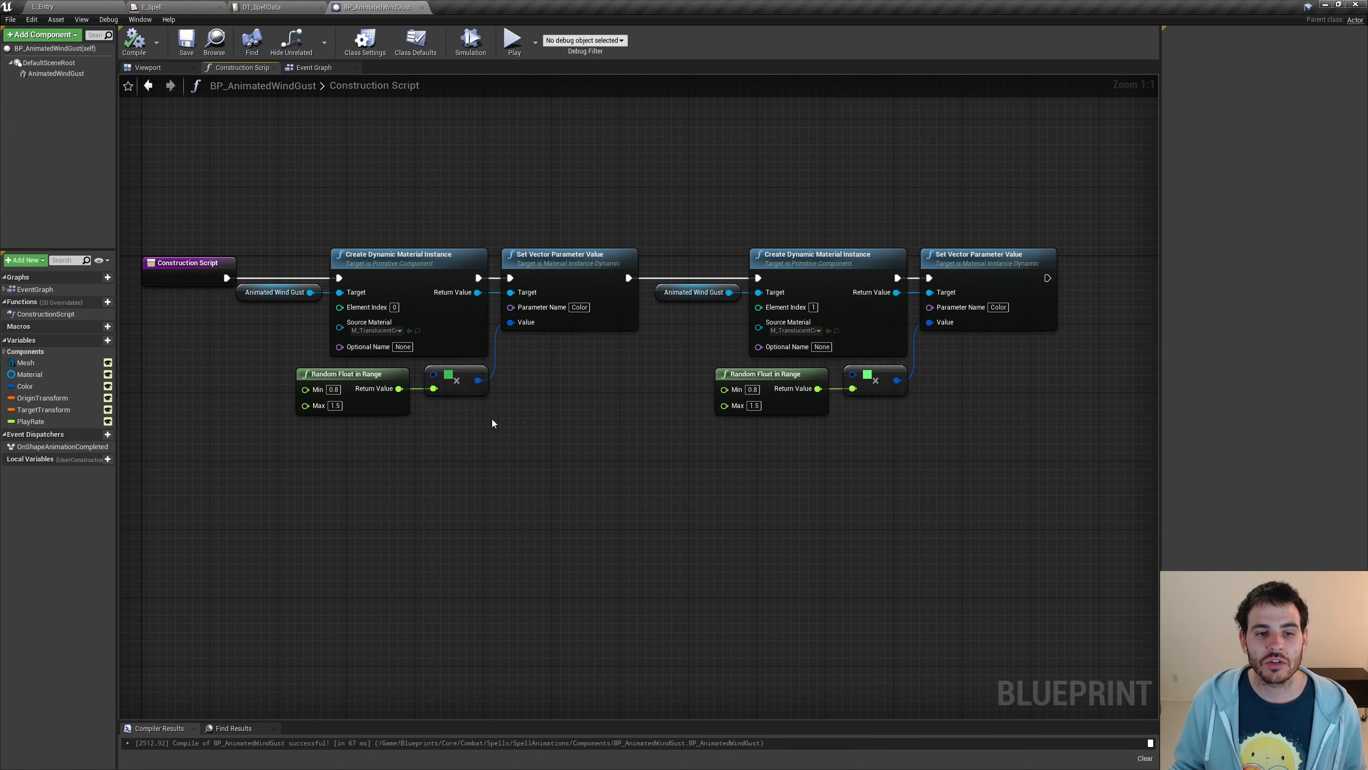
drag(491, 424, 378, 377)
drag(889, 444, 776, 375)
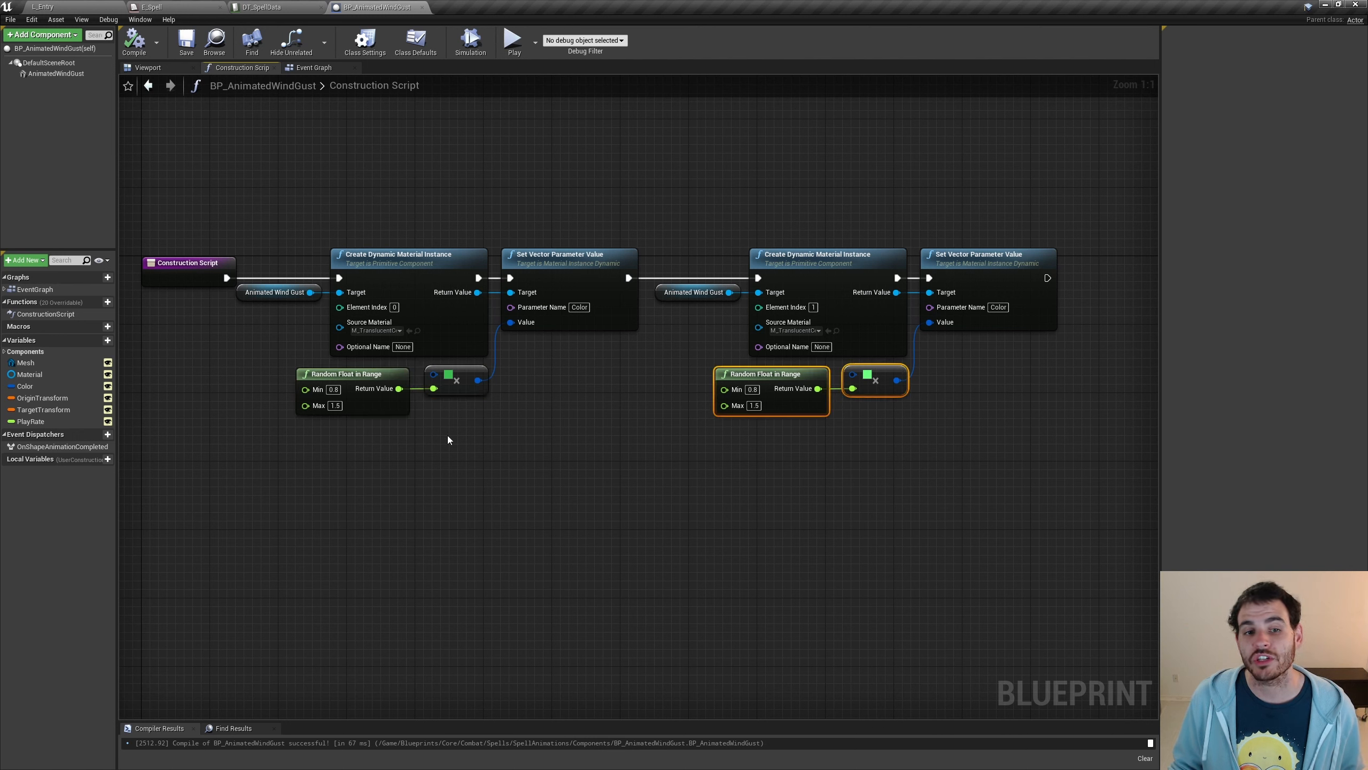
drag(457, 423, 467, 384)
click(874, 384)
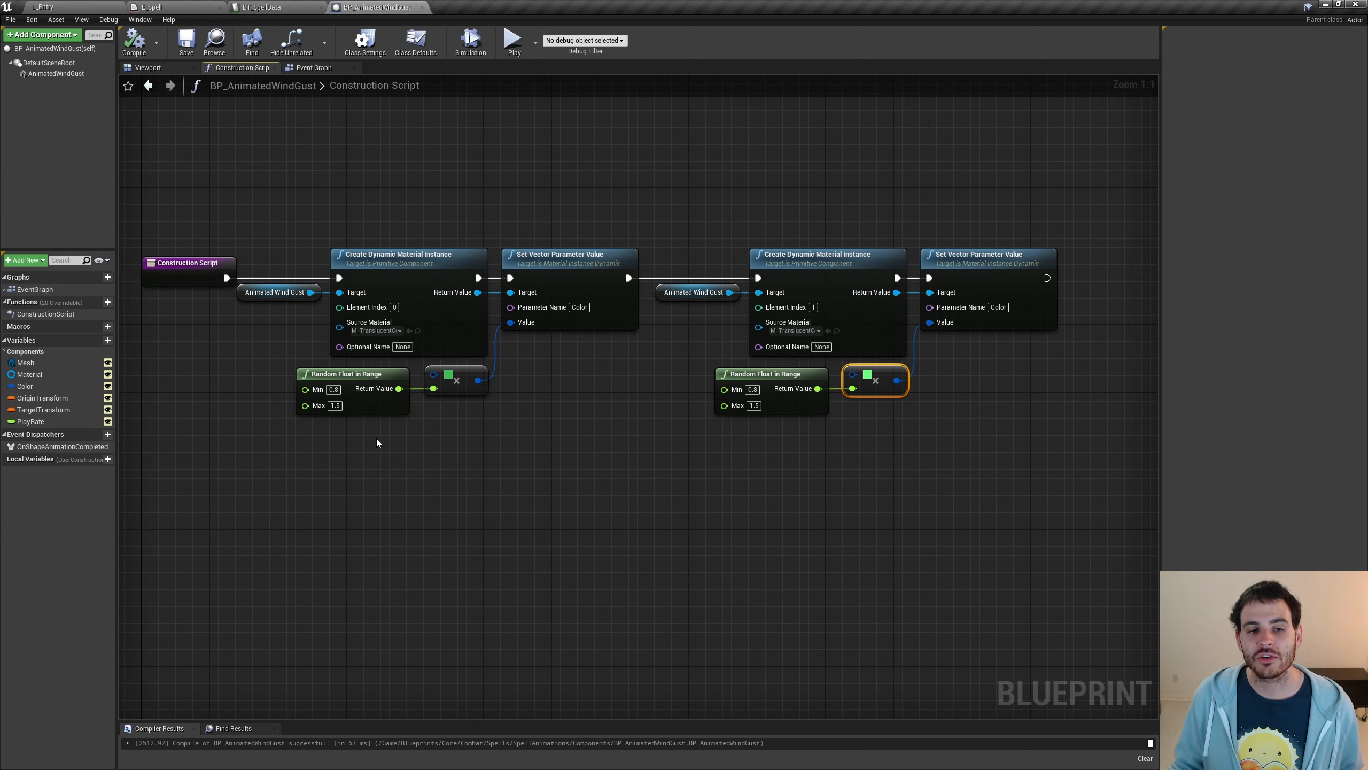
drag(377, 441, 385, 407)
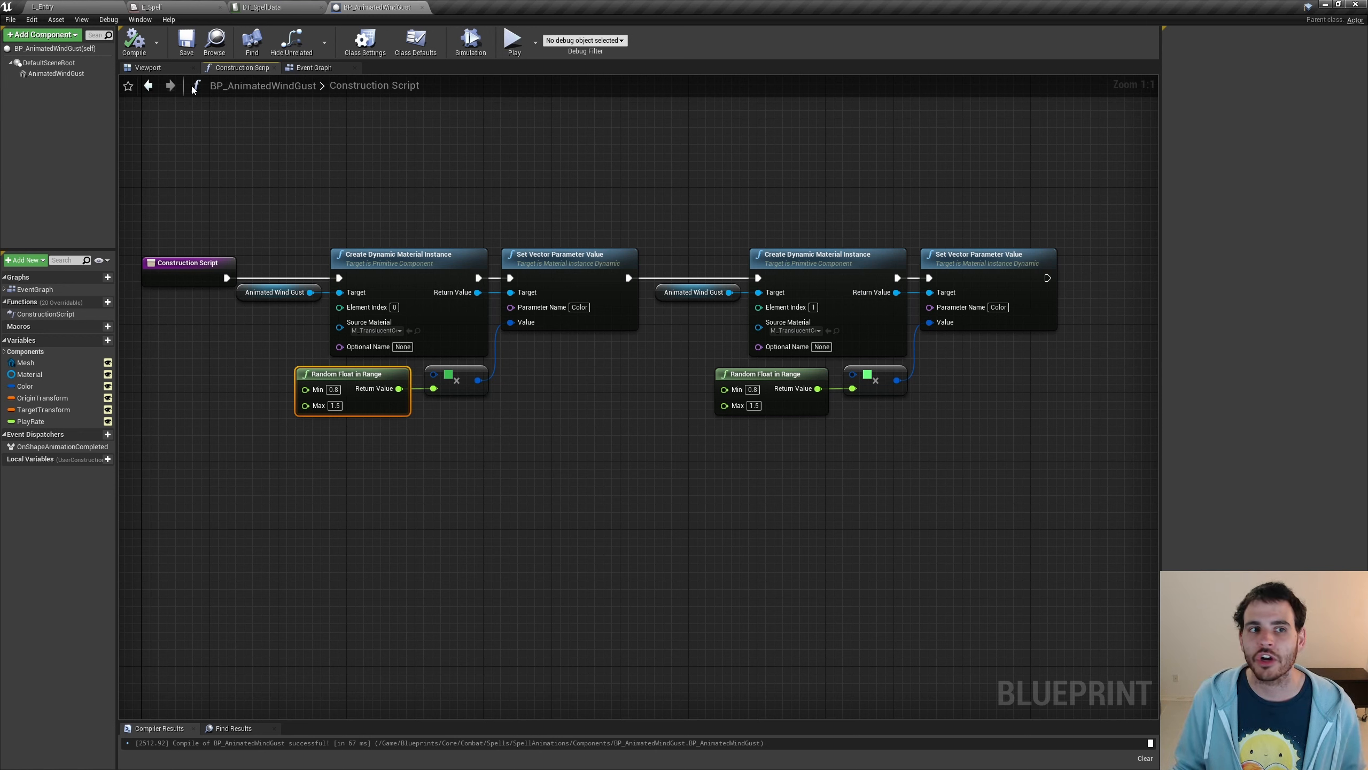
Recompile the blueprint repeatedly in the viewport to preview the wind gust's random green tints.
click(150, 69)
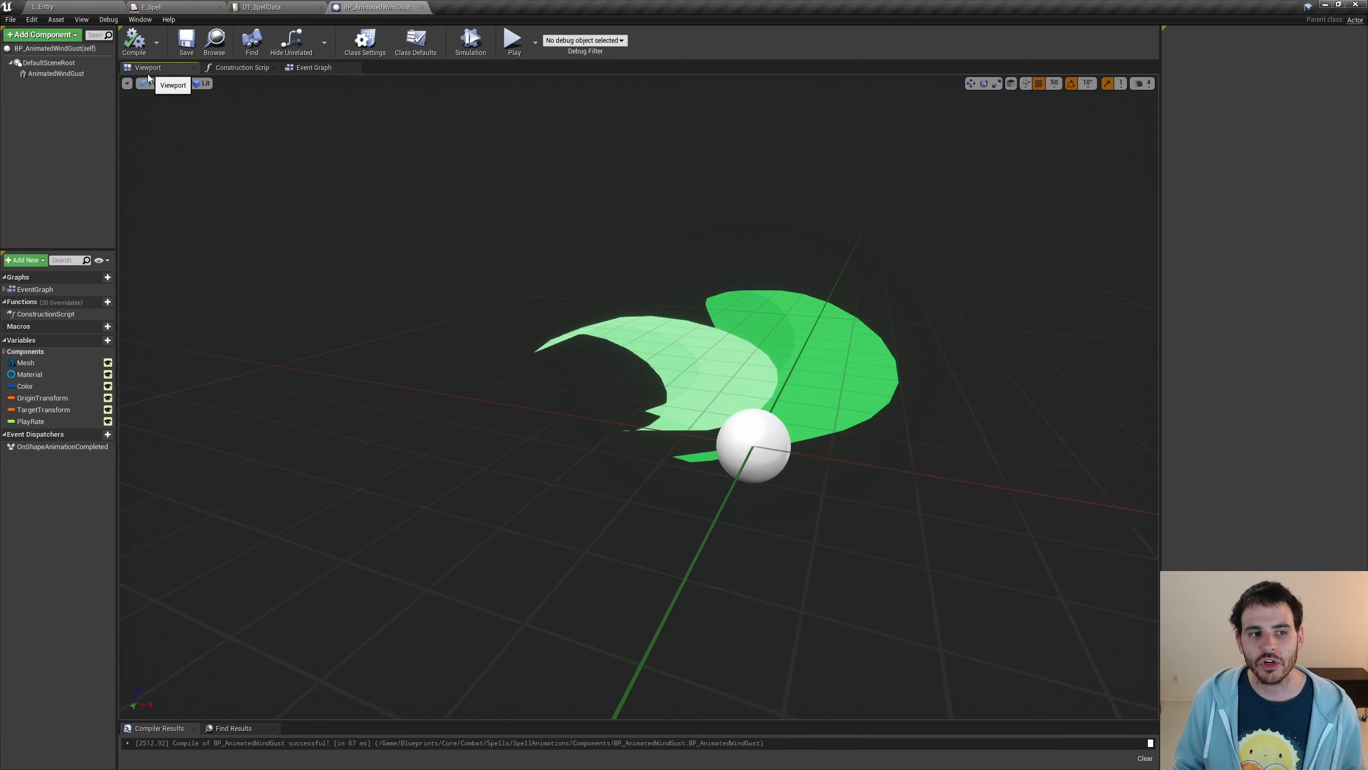
click(133, 49)
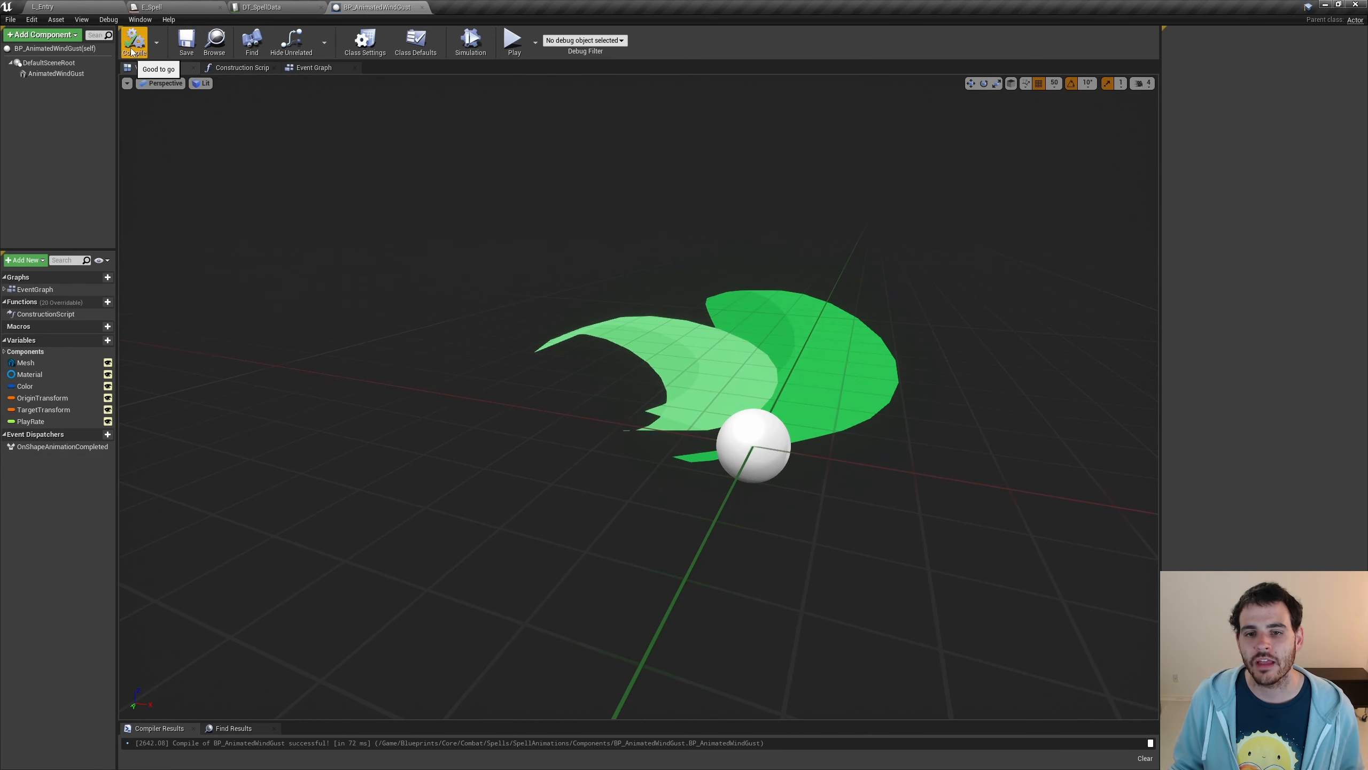
click(132, 51)
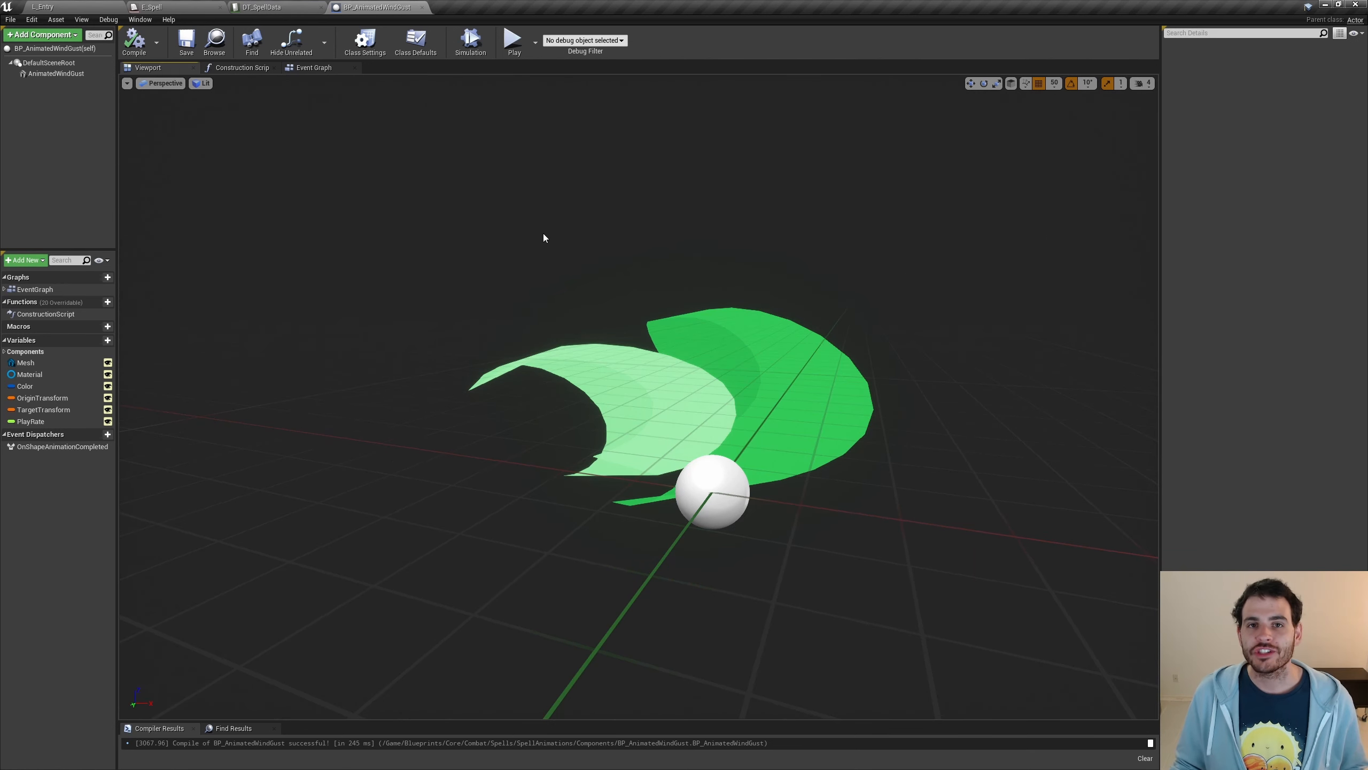
In the event graph, delete the Set Static Mesh, Set Material and Set Vector Parameter Value on Materials nodes with their input nodes.
click(311, 68)
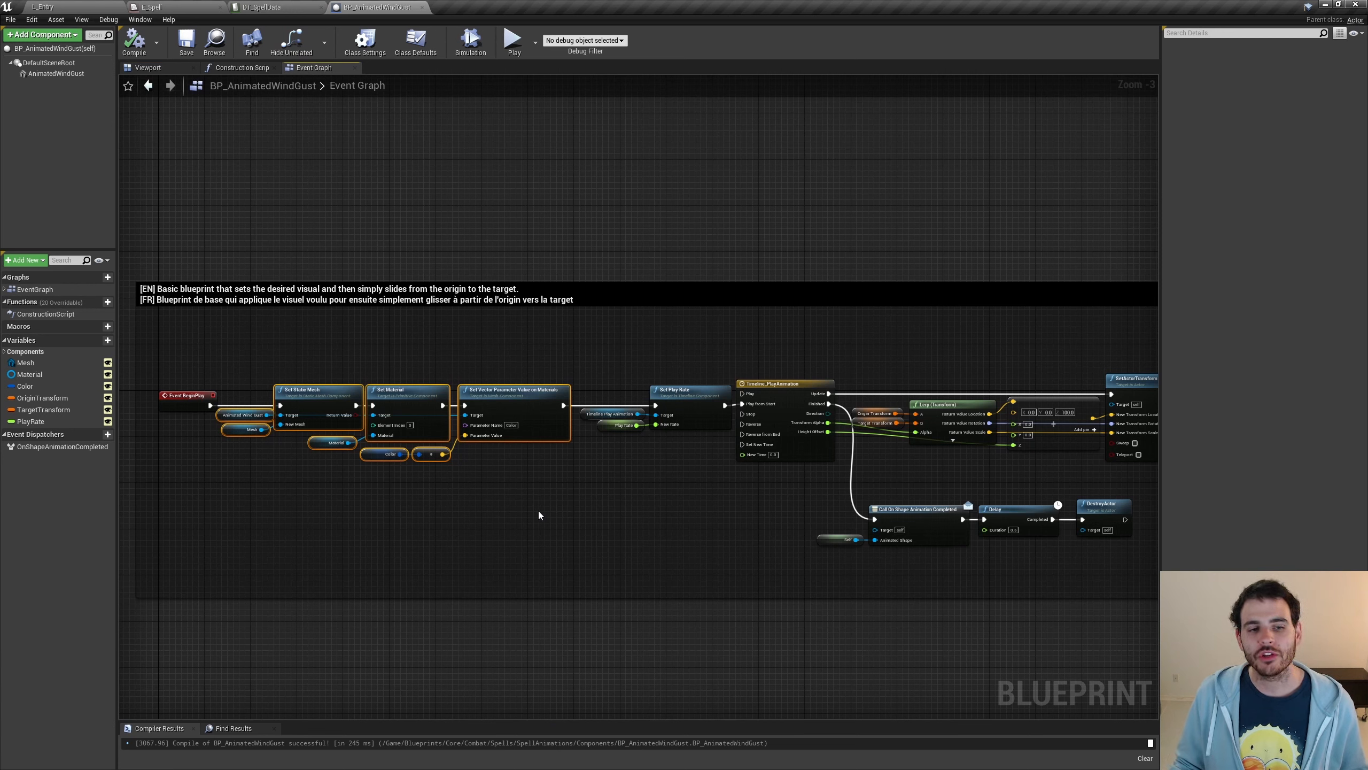
drag(539, 512, 261, 388)
drag(518, 412, 489, 445)
drag(279, 377, 297, 445)
click(389, 367)
click(480, 442)
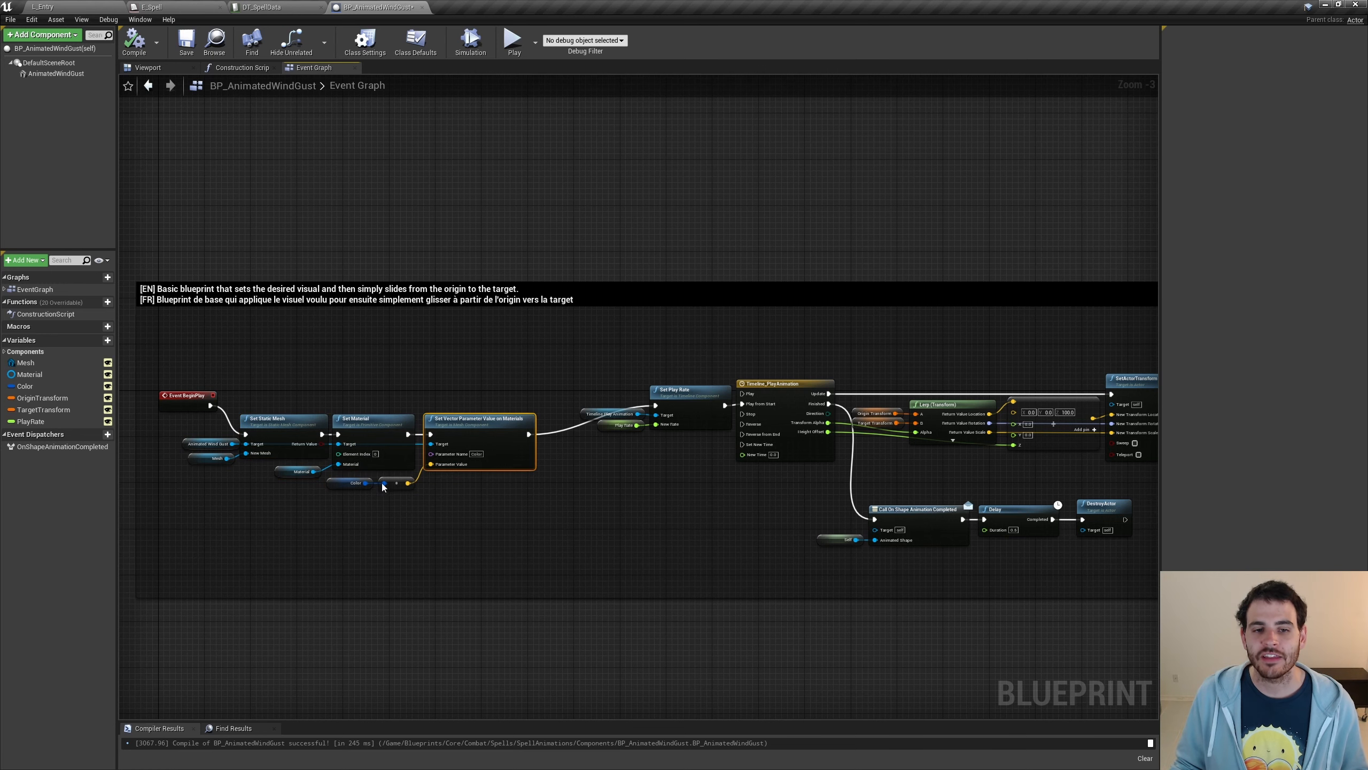
scroll(367, 477, up, 2)
right_drag(226, 538, 266, 538)
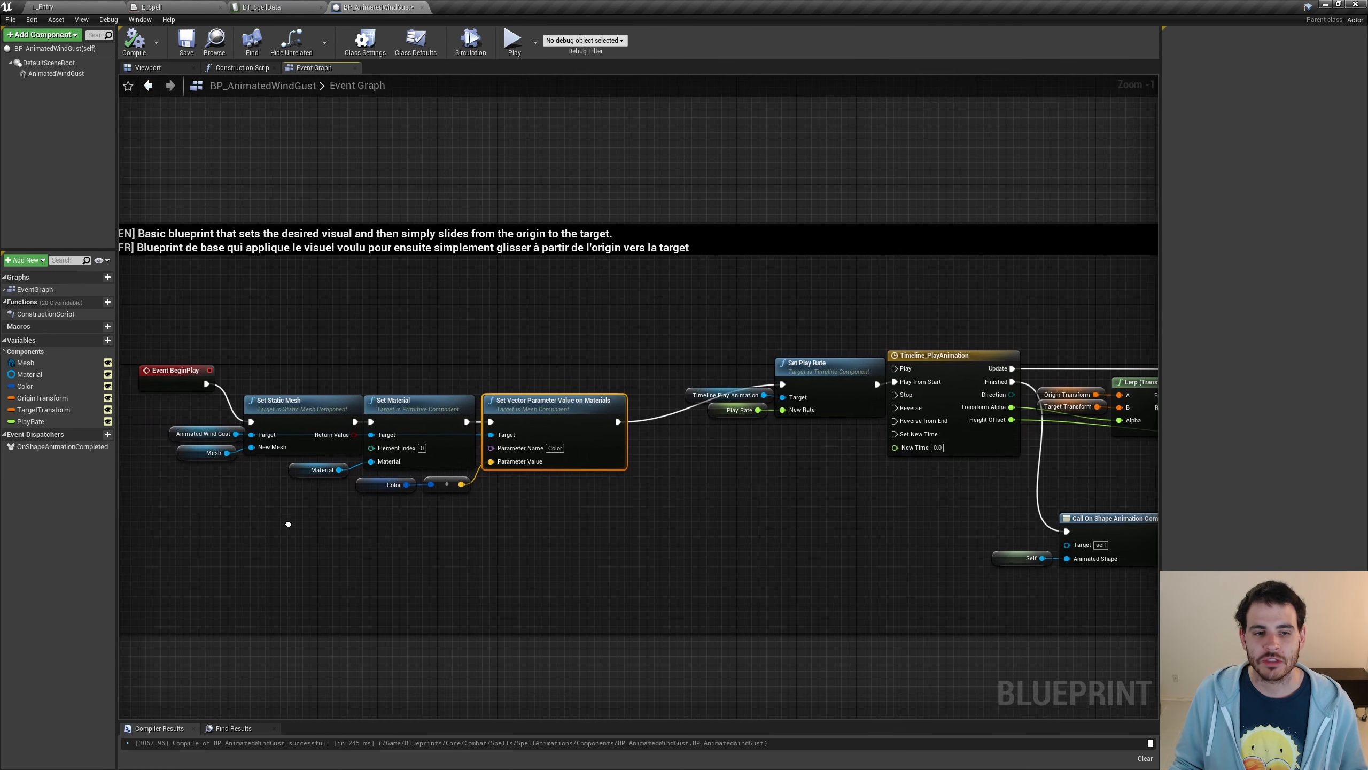
click(334, 441)
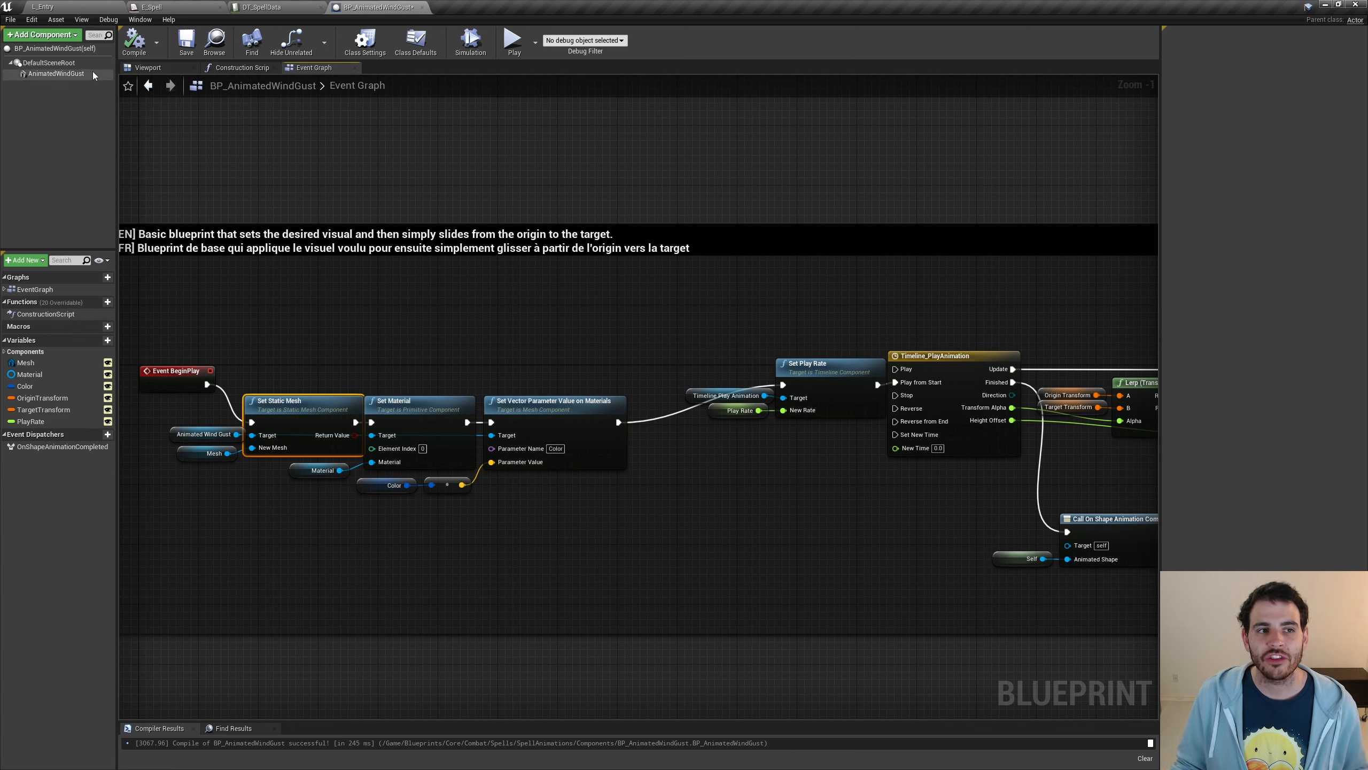
drag(532, 508, 173, 401)
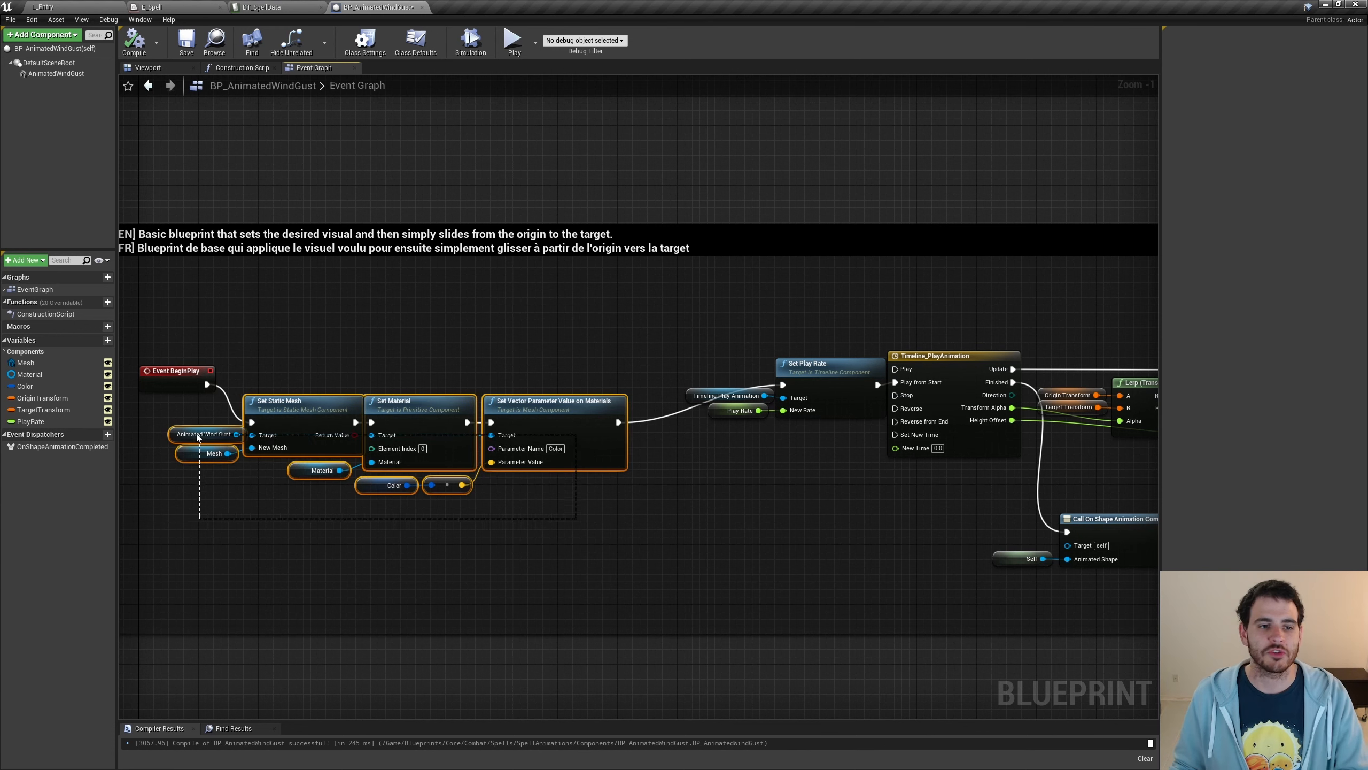
key(Delete)
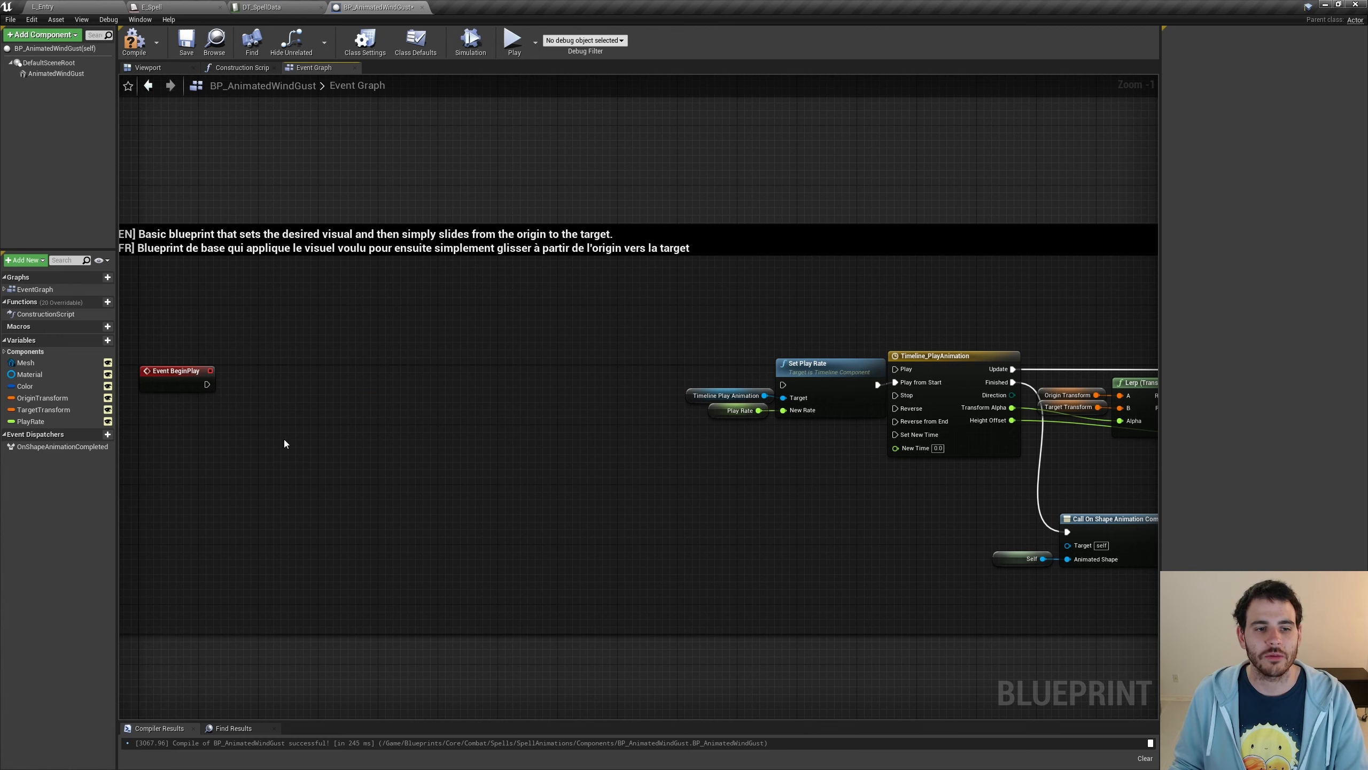
Delete the Mesh, Material and Color variables from the blueprint.
click(41, 364)
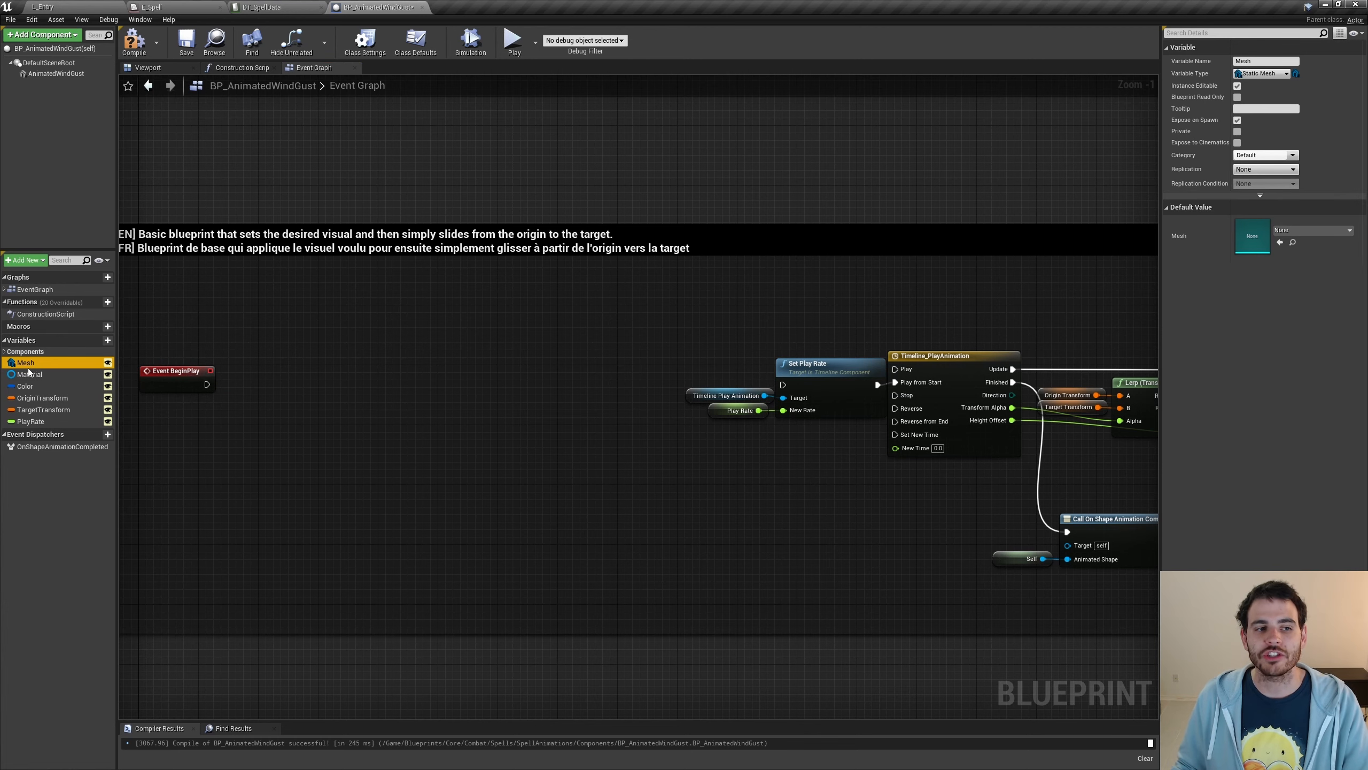
key(Delete)
click(47, 364)
key(Delete)
key(Delete)
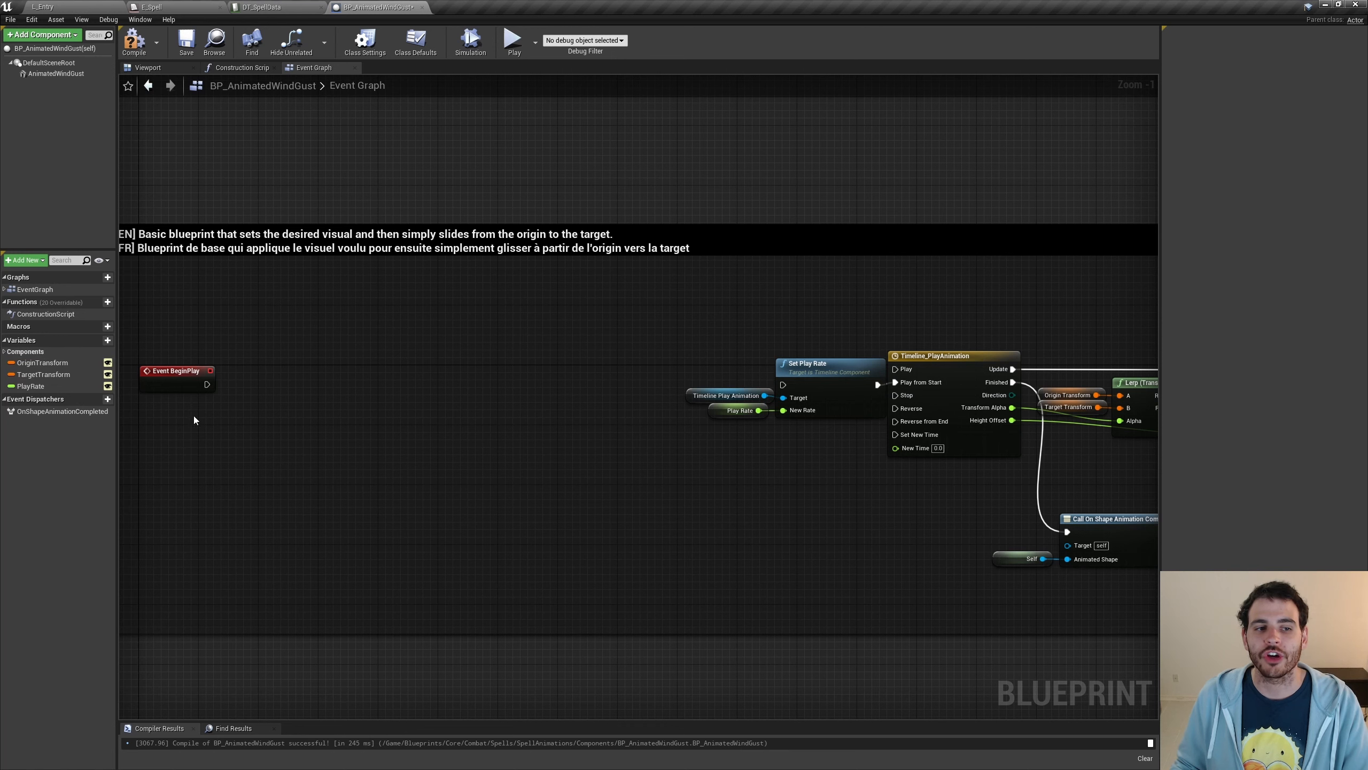
Connect Event BeginPlay to Set Play Rate and move Set Play Rate and the timeline node group close behind the event.
drag(207, 385, 787, 385)
drag(716, 348, 850, 455)
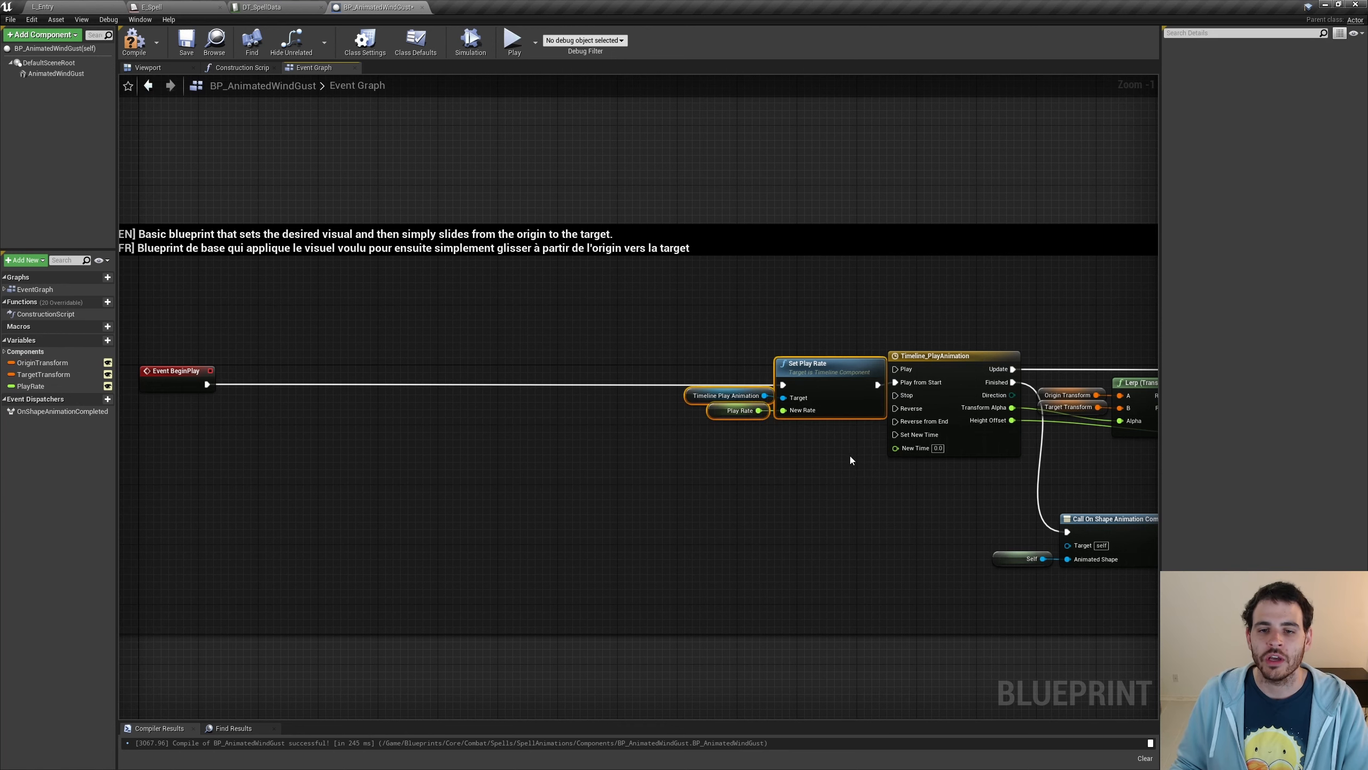
drag(831, 378, 400, 376)
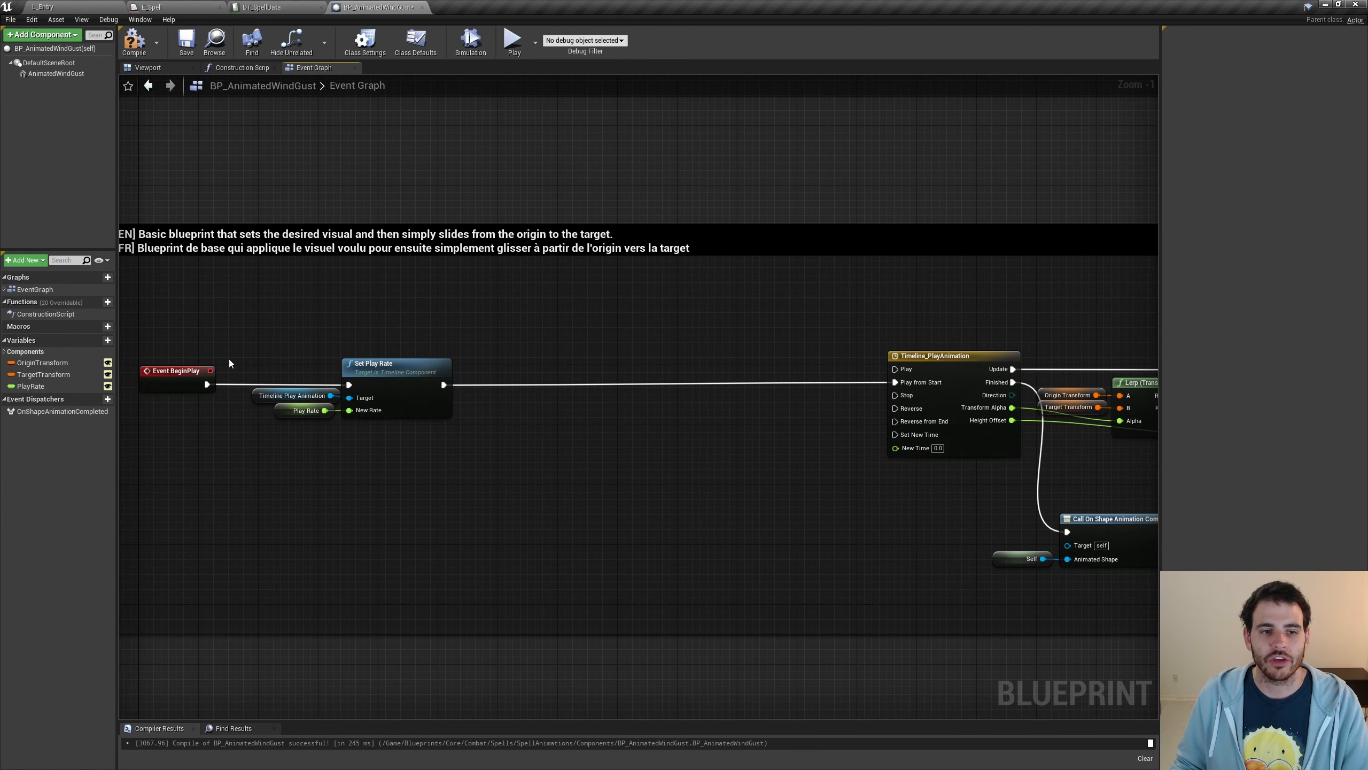
scroll(582, 415, down, 4)
drag(998, 499, 999, 499)
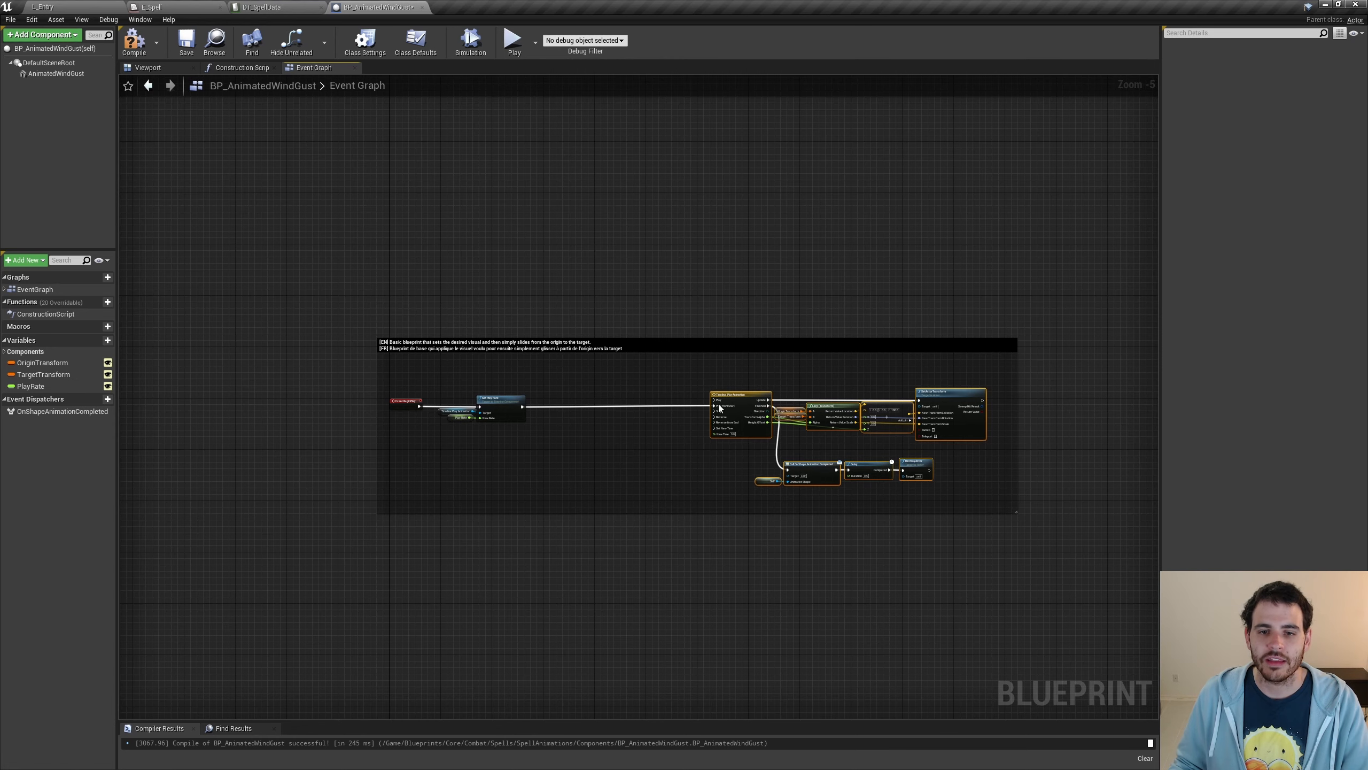
scroll(719, 404, up, 2)
drag(759, 399, 440, 396)
scroll(215, 426, up, 3)
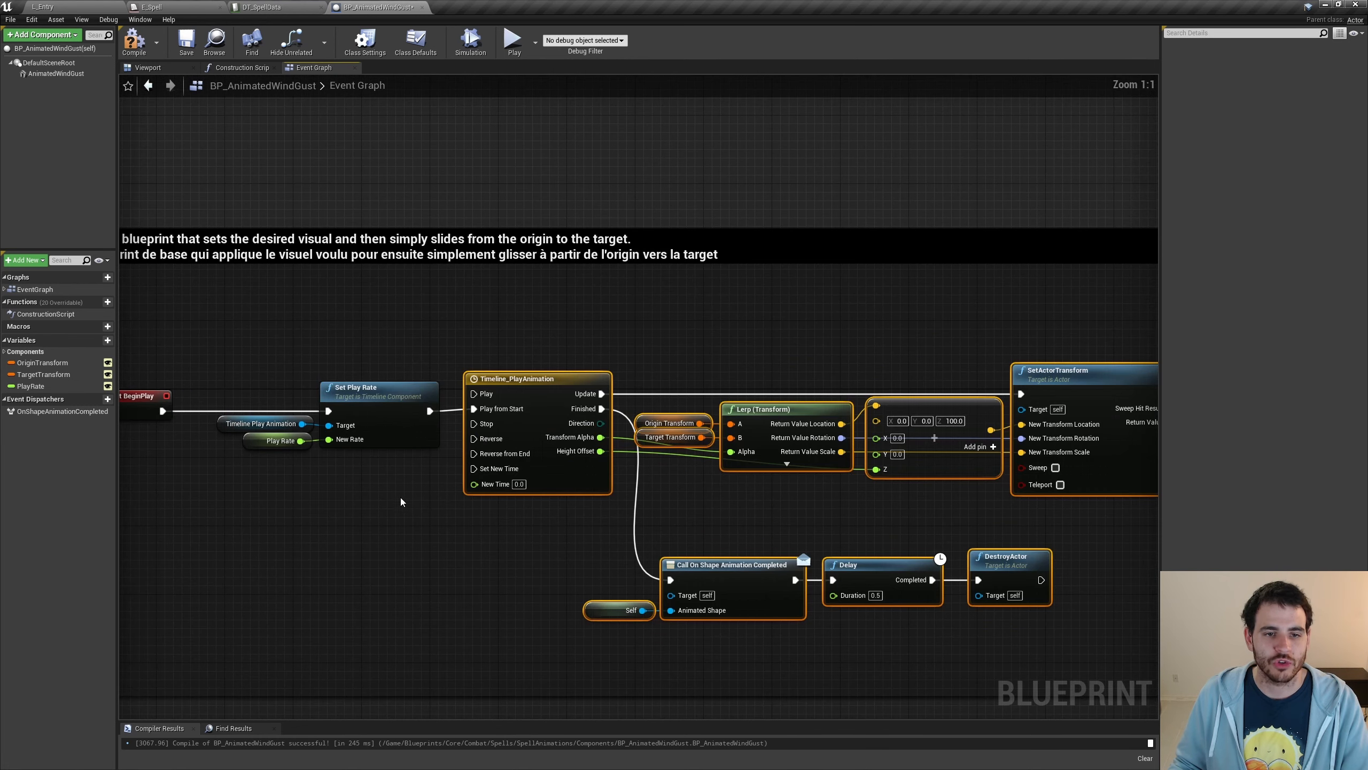
Delete the vector addition node that offsets the location between Lerp (Transform) and SetActorTransform.
click(389, 408)
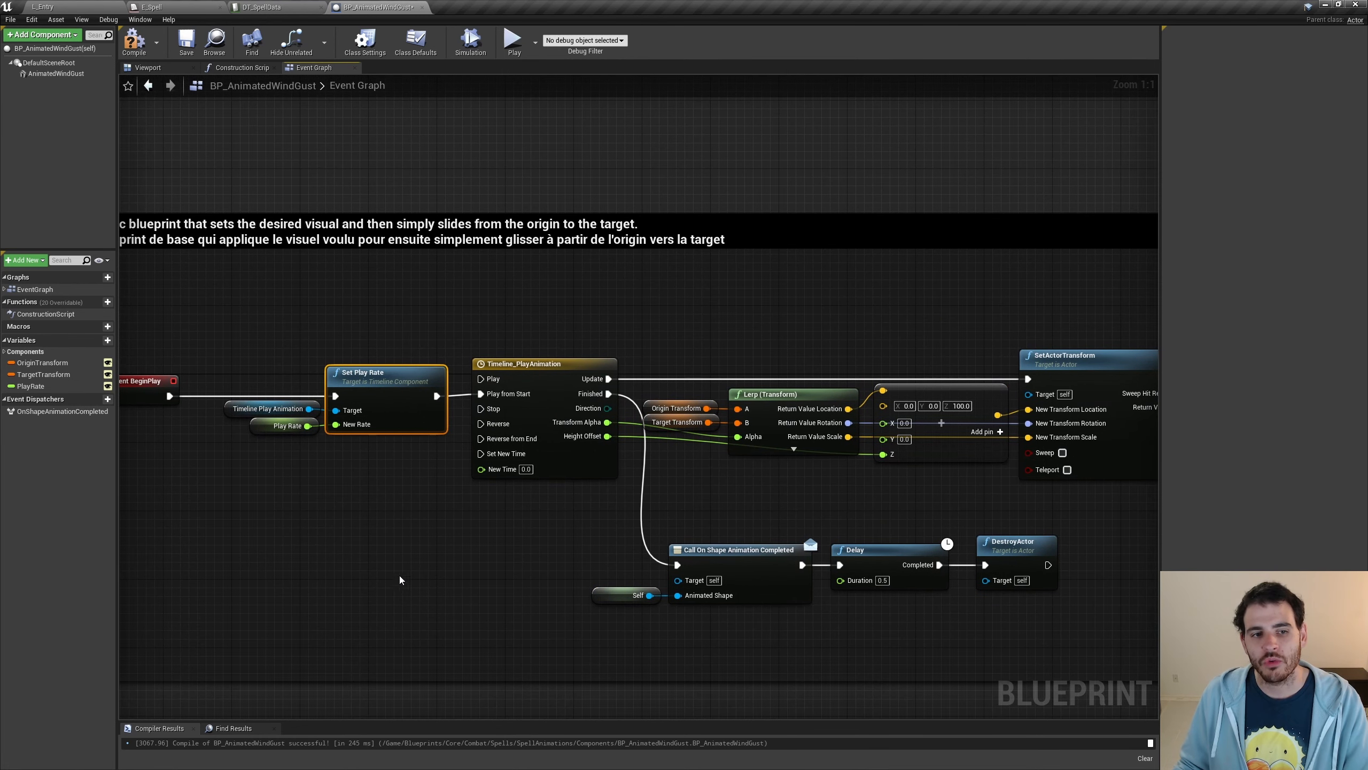
click(553, 437)
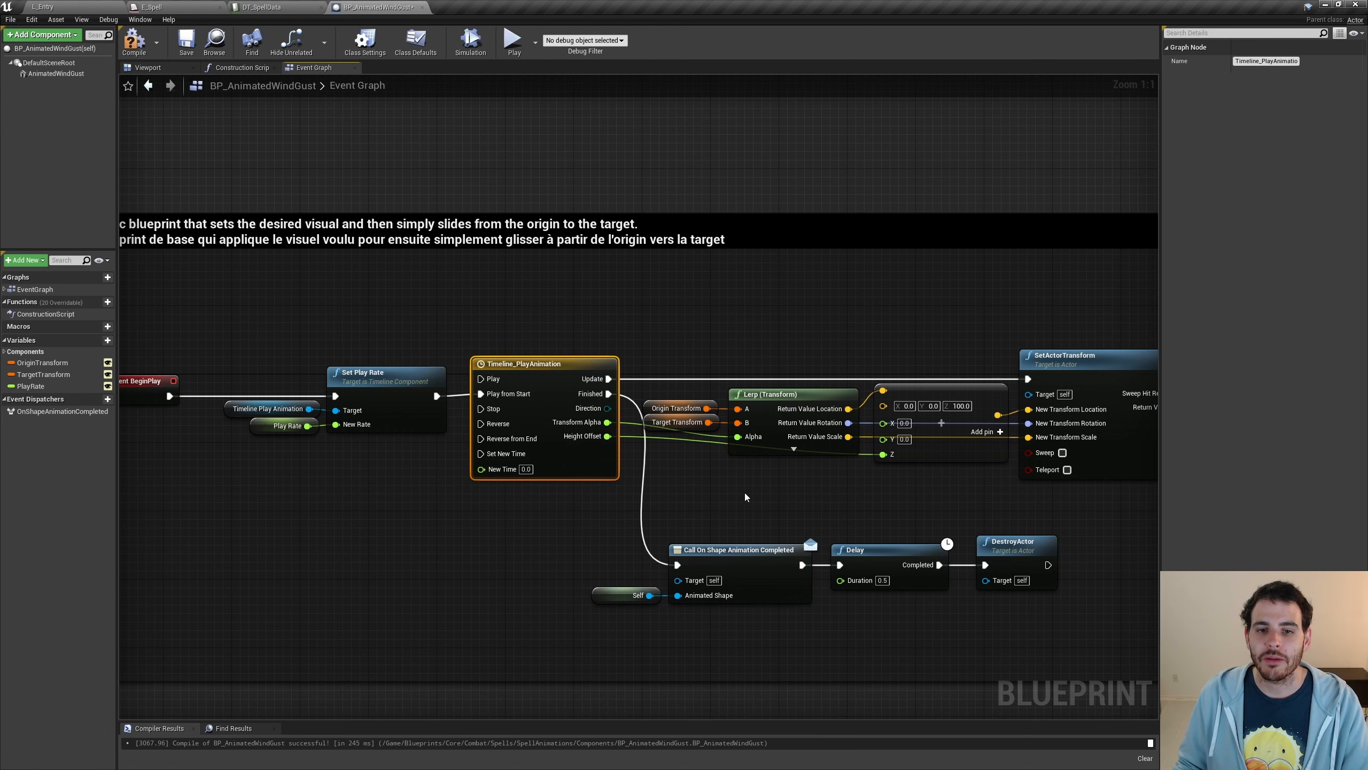
right_drag(753, 496, 577, 480)
click(641, 434)
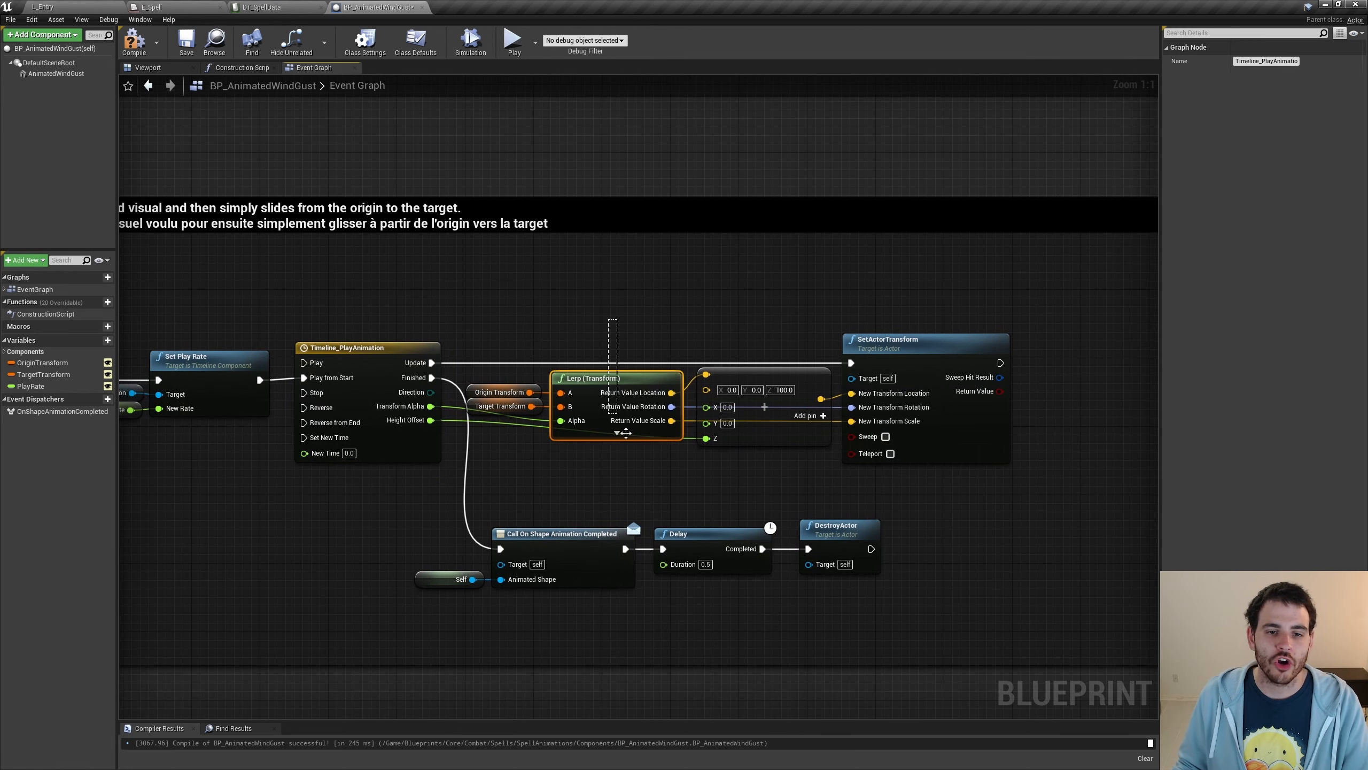
click(818, 448)
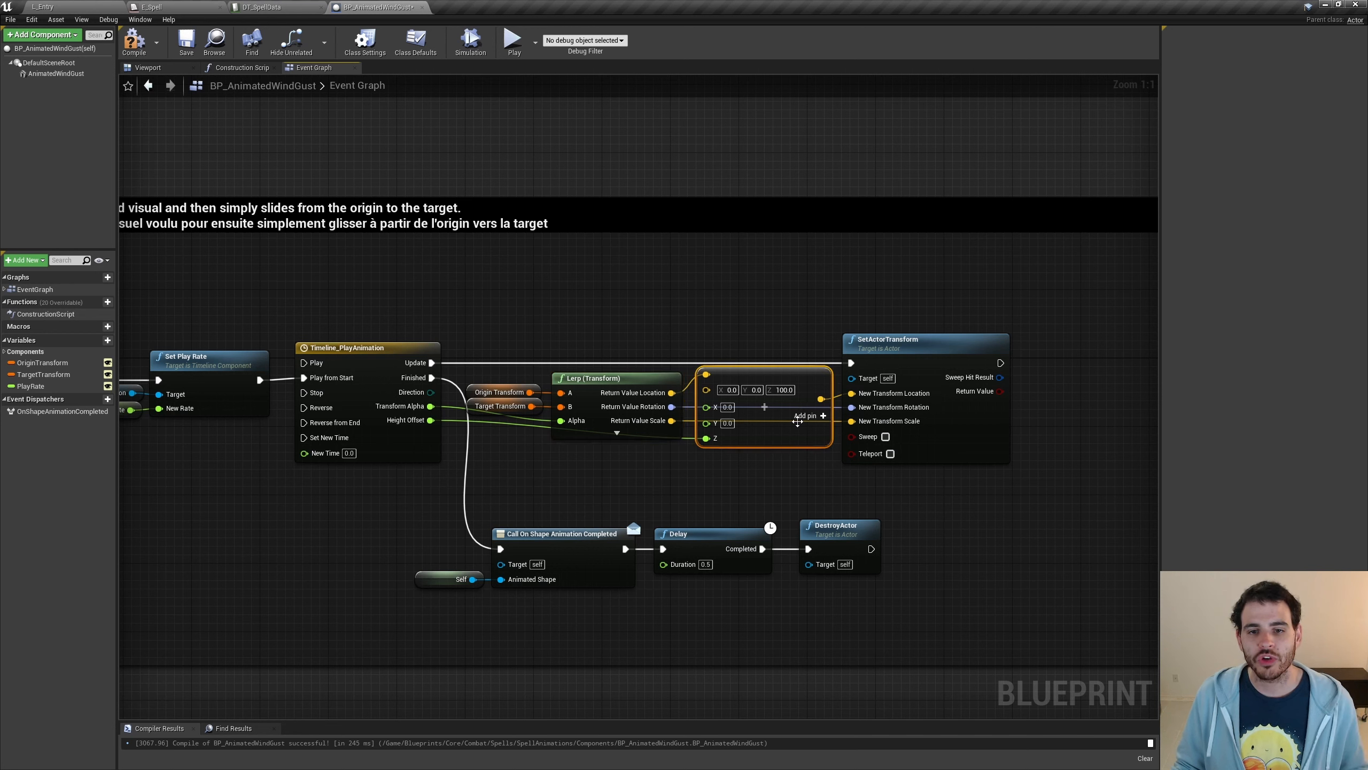
drag(818, 448, 707, 383)
drag(633, 313, 677, 295)
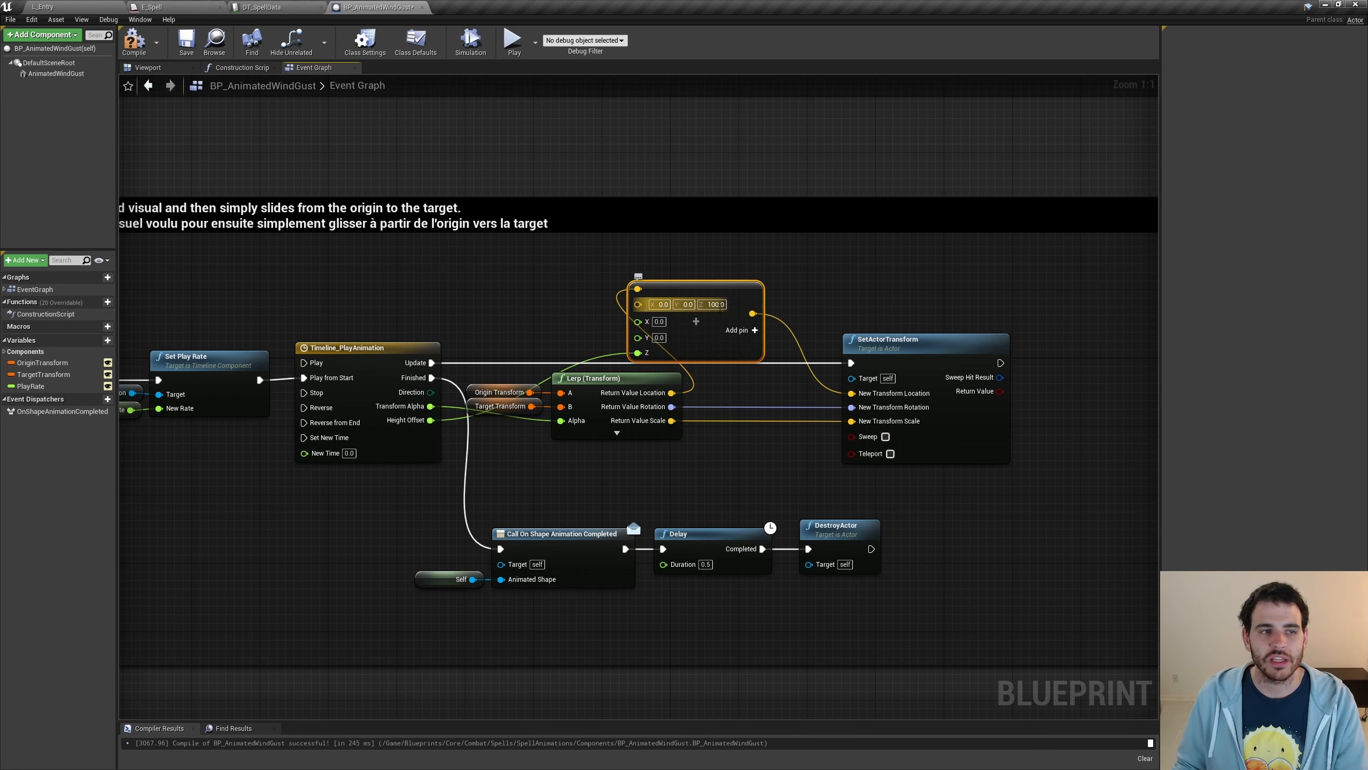
key(Delete)
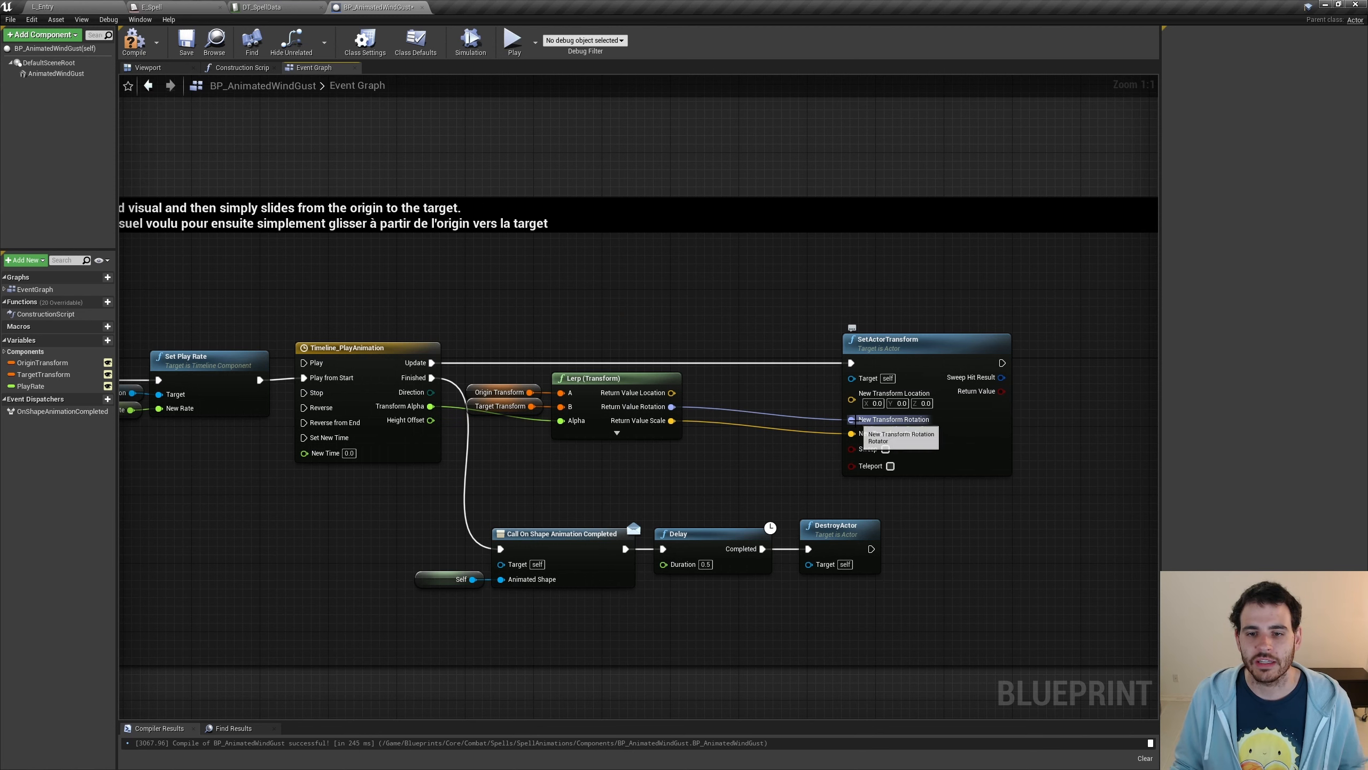
Recombine the split transform pins on SetActorTransform and Lerp (Transform), and connect the Lerp's Return Value to New Transform.
alt+click(851, 421)
alt+click(851, 445)
right_click(850, 428)
click(890, 466)
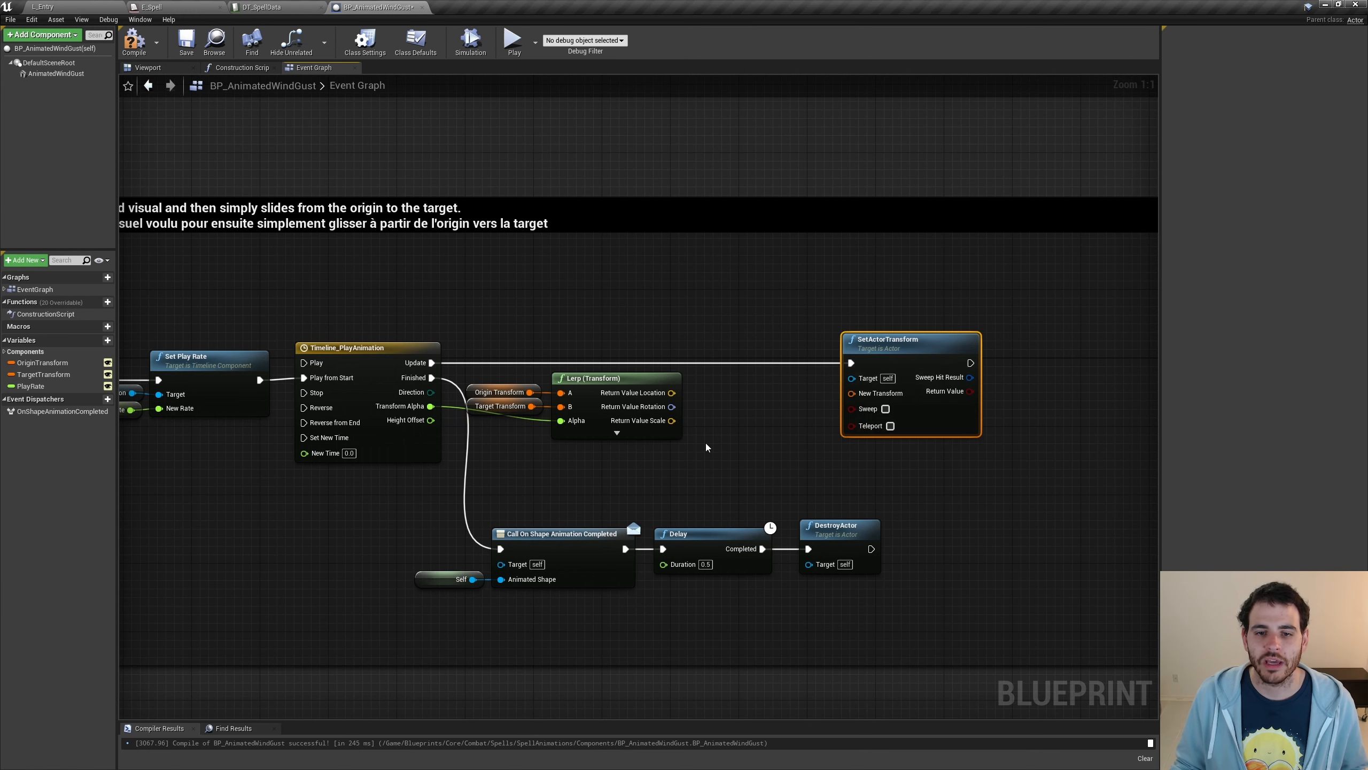
right_click(672, 421)
click(711, 457)
drag(644, 392, 904, 398)
Move the SetActorTransform node close beside the Lerp (Transform) node.
click(915, 420)
key(Left)
key(Left)
key(Left)
key(Left)
key(Left)
key(Left)
key(Left)
key(Left)
key(Left)
key(Left)
key(Left)
key(Left)
key(Left)
key(Left)
key(Left)
key(Left)
key(Left)
key(Left)
key(Left)
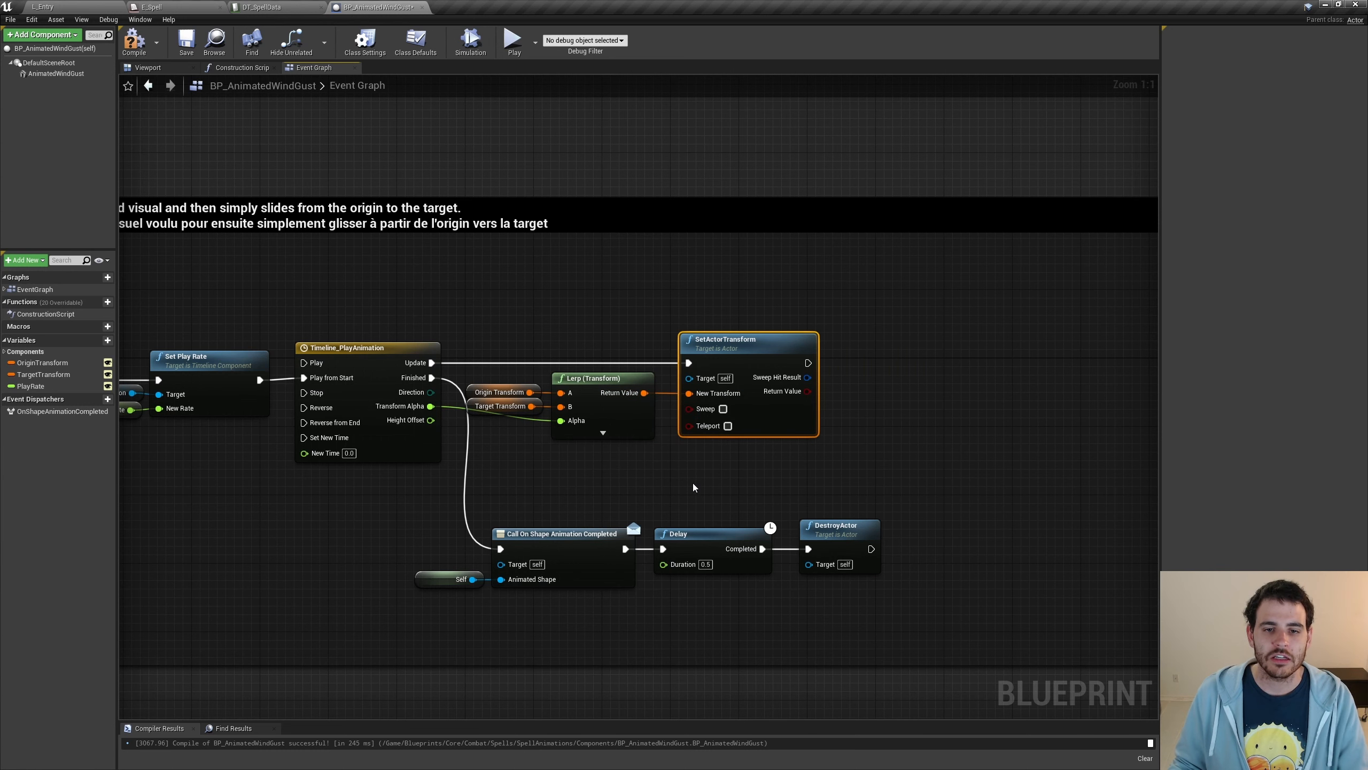
click(694, 484)
After SetActorTransform, add Set Scalar Parameter Value on Materials for AnimatedWindGust's Opacity, with Height Offset driving Parameter Value.
click(411, 459)
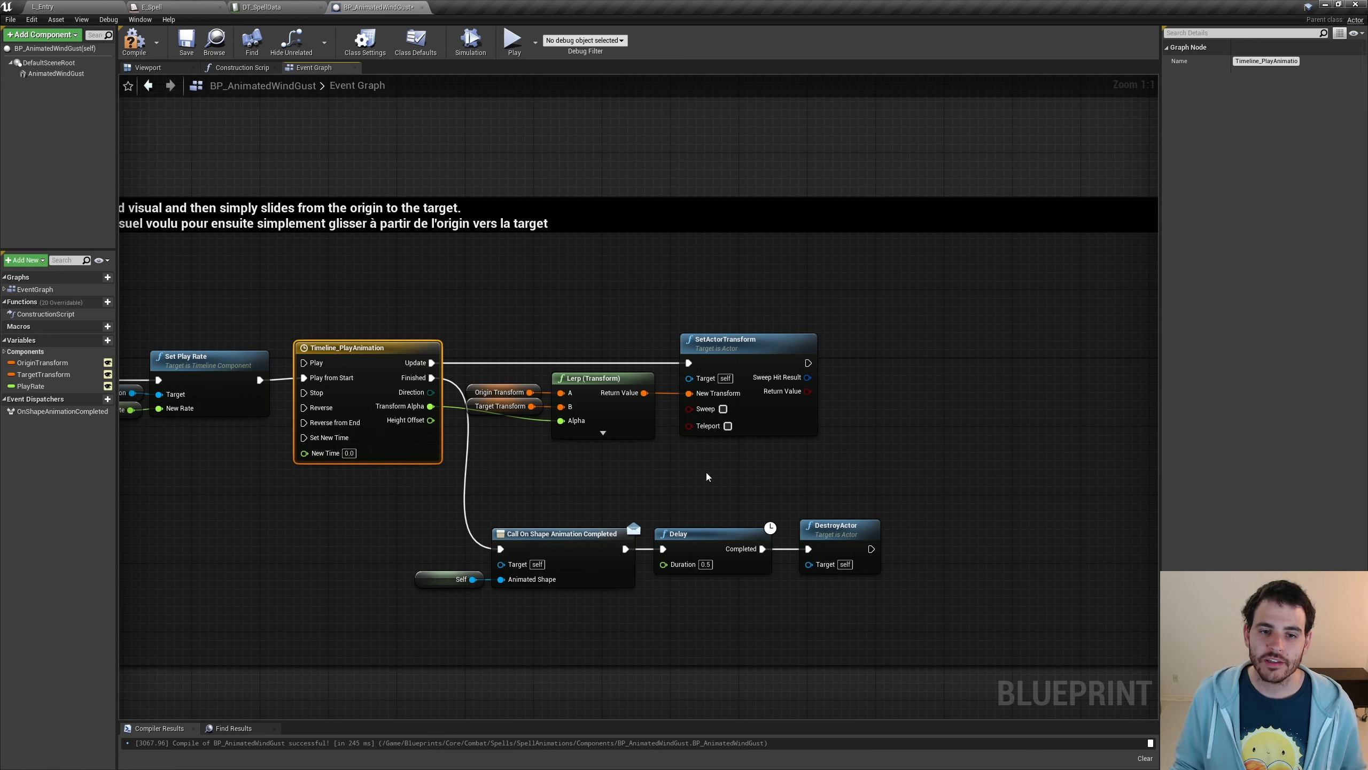
click(538, 468)
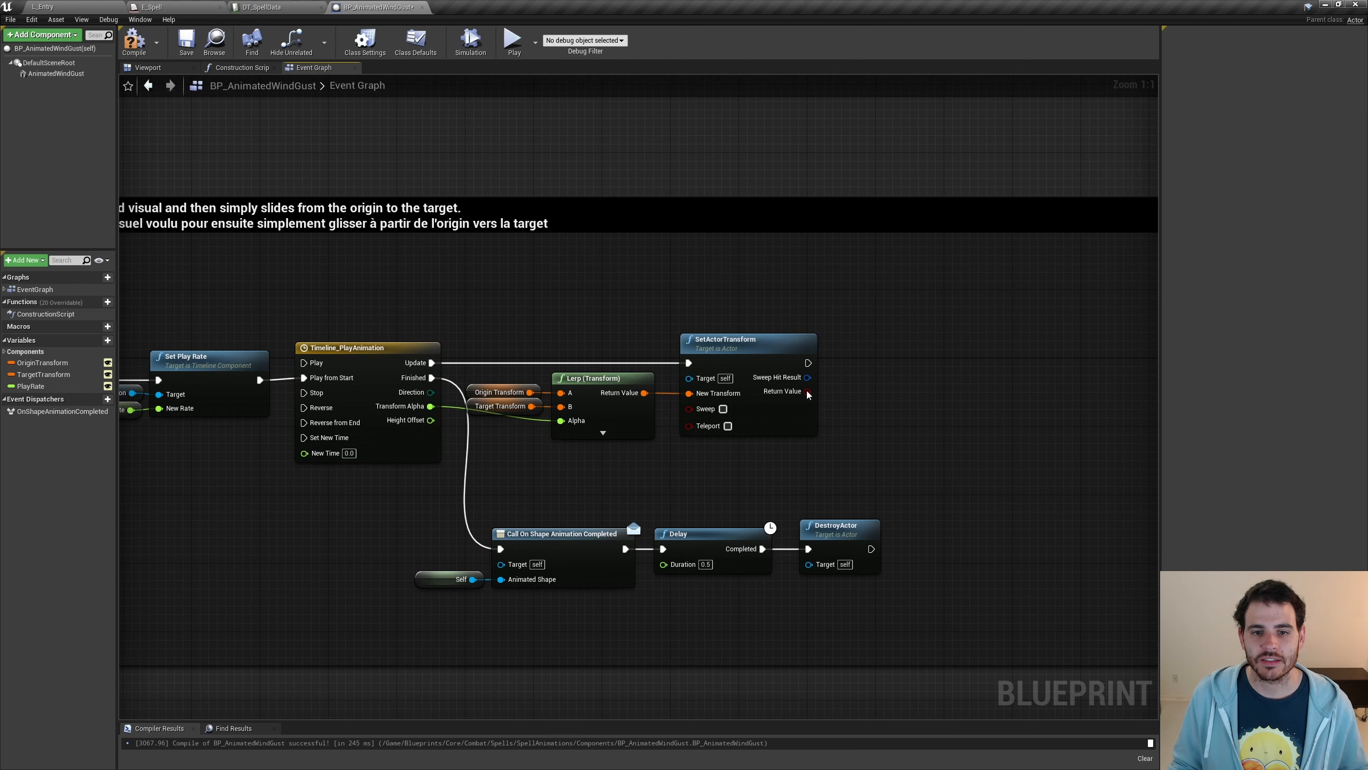
key(ctrl+v)
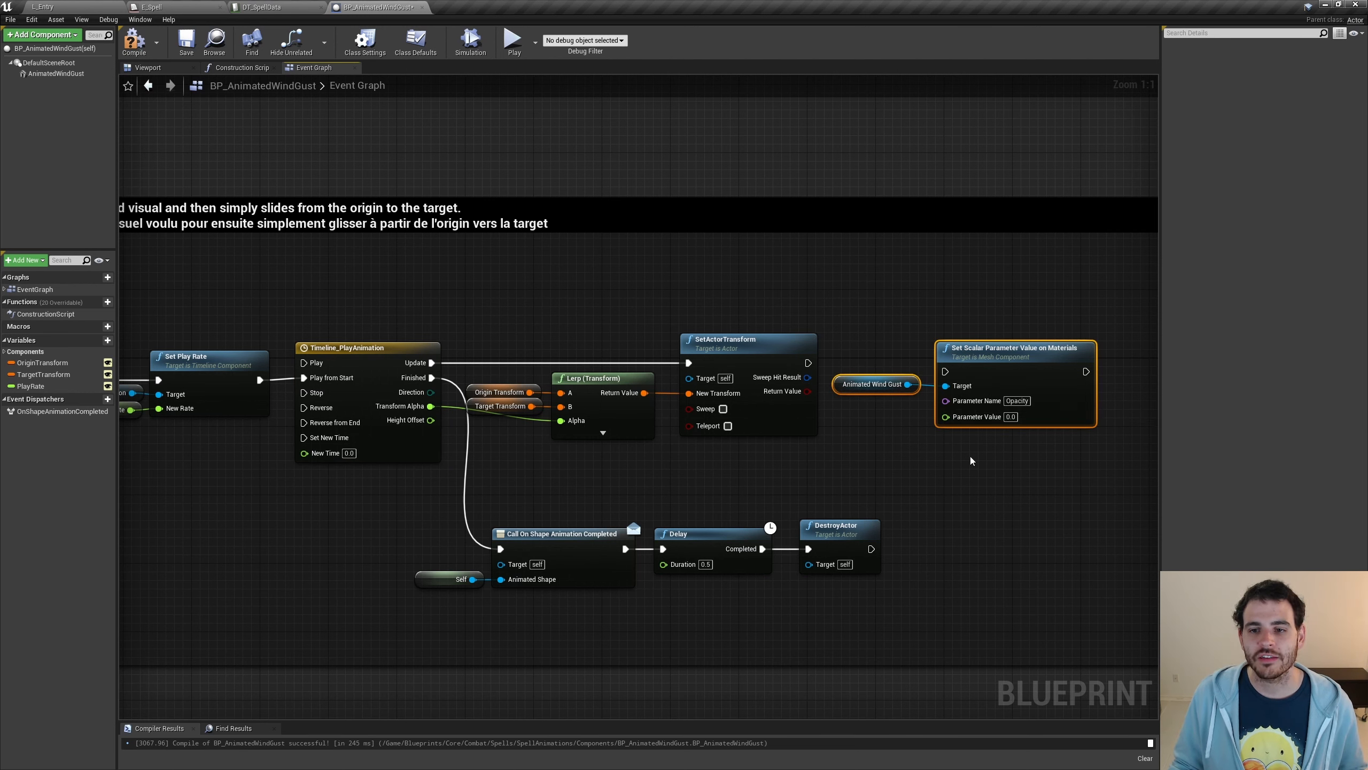
drag(809, 363, 960, 345)
drag(820, 445, 874, 464)
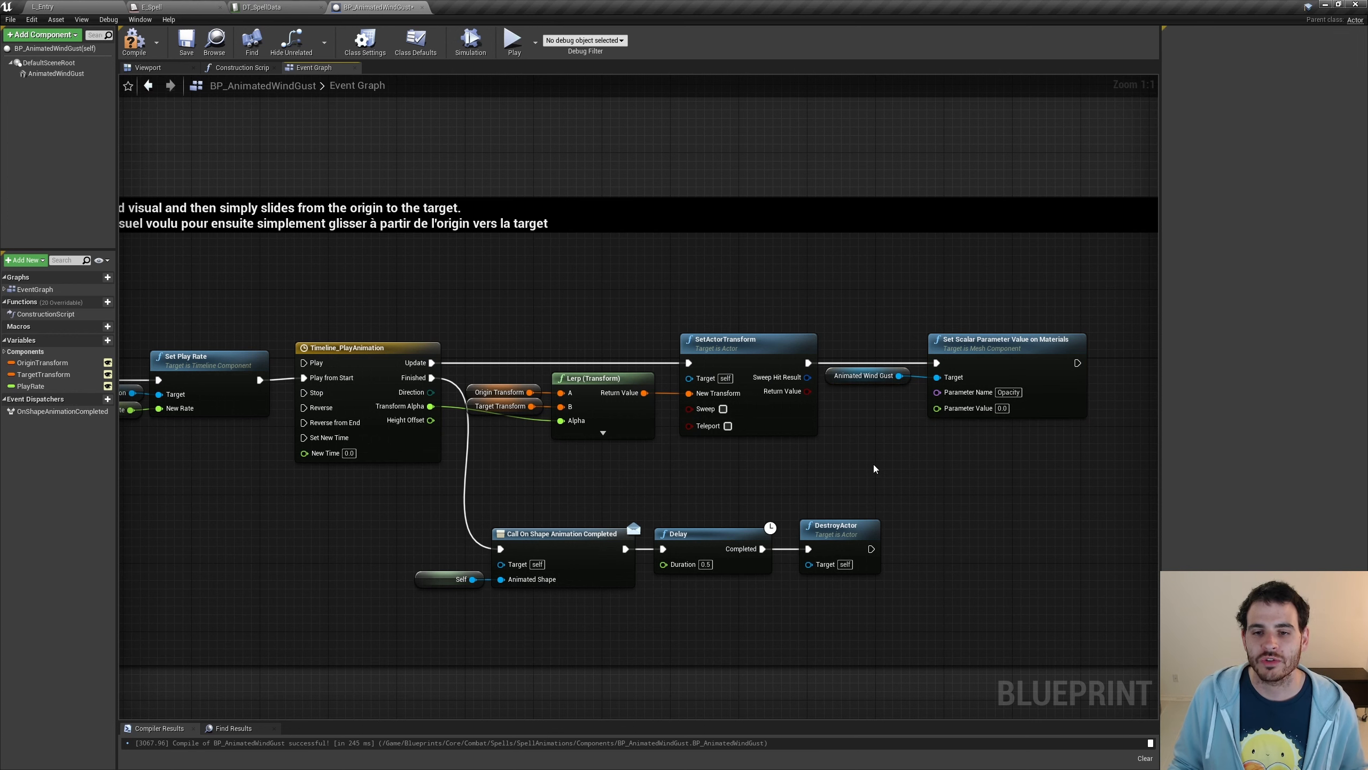
click(866, 376)
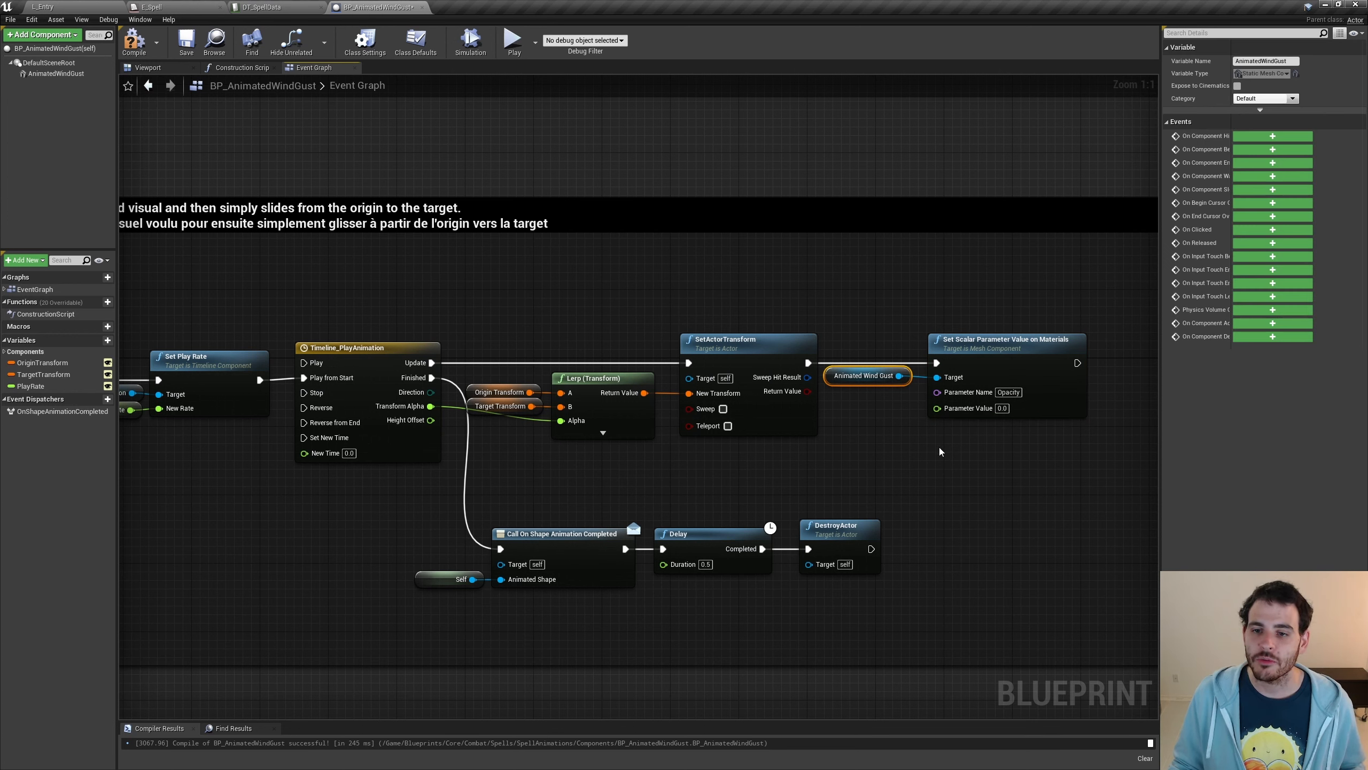
drag(939, 408, 431, 420)
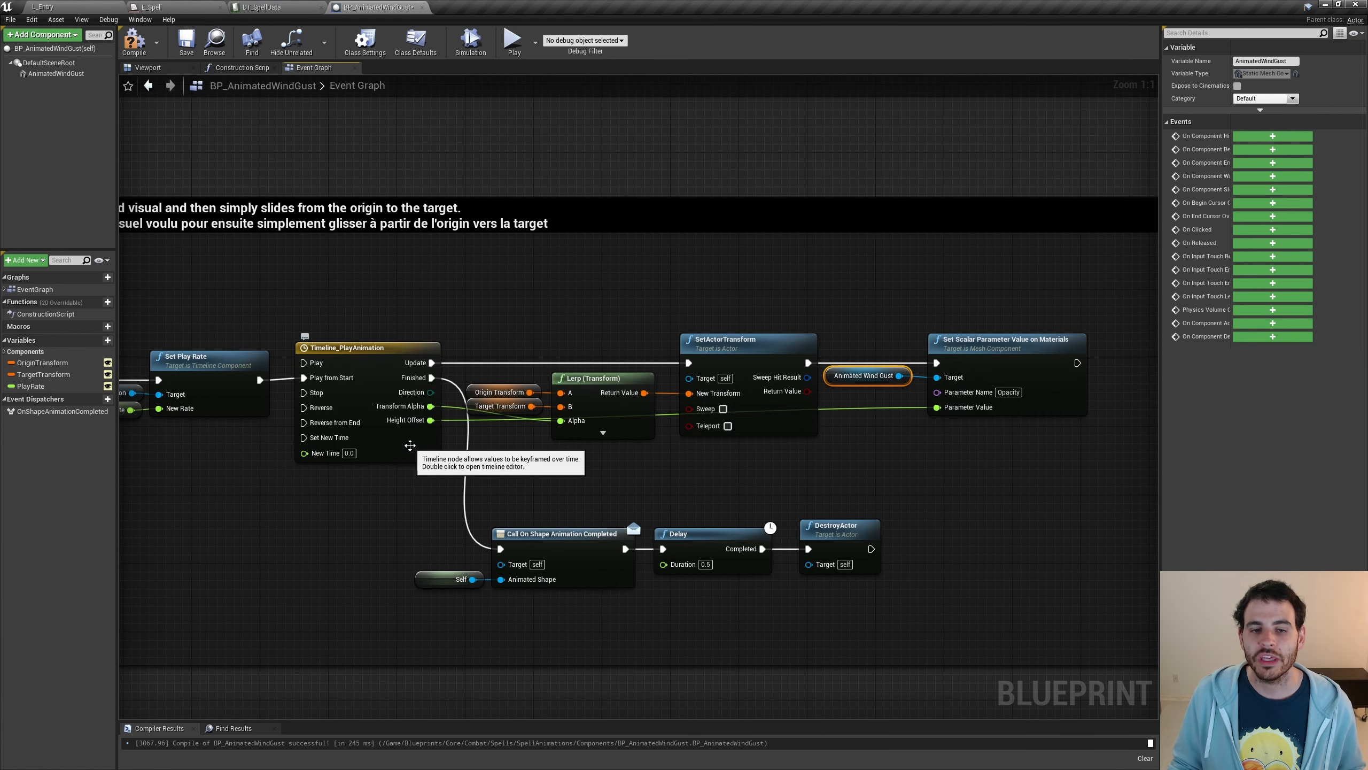
In the Timeline_PlayAnimation timeline, rename the HeightOffset track as Opacity.
double_click(410, 445)
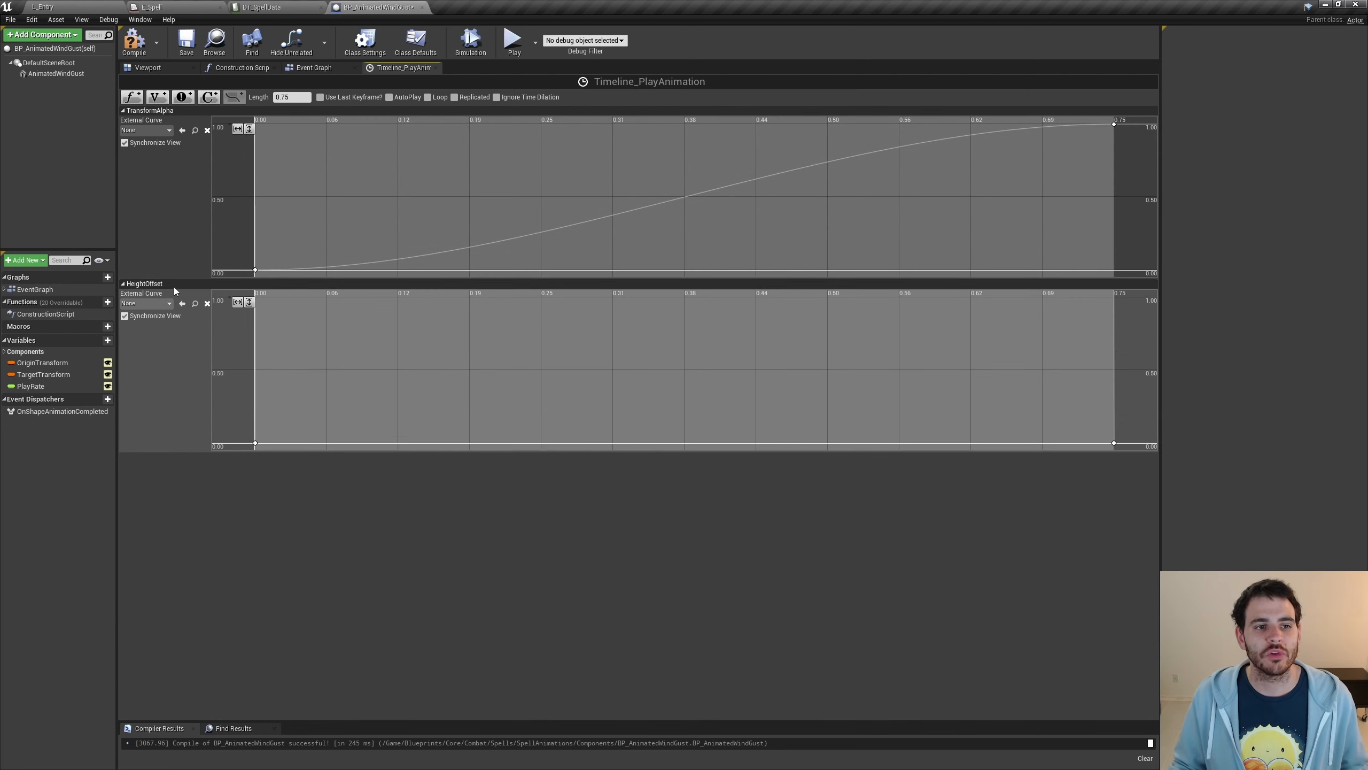
double_click(162, 284)
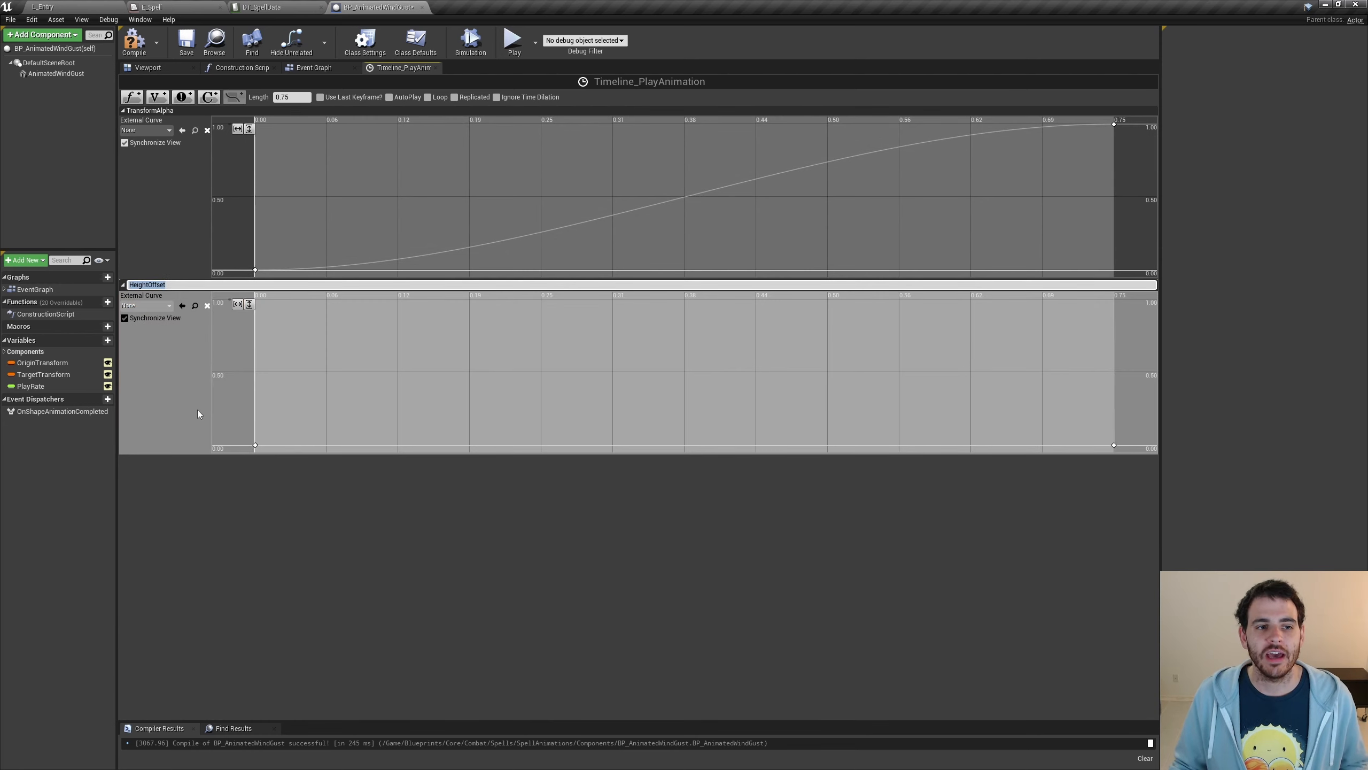
text(Opacity)
key(Return)
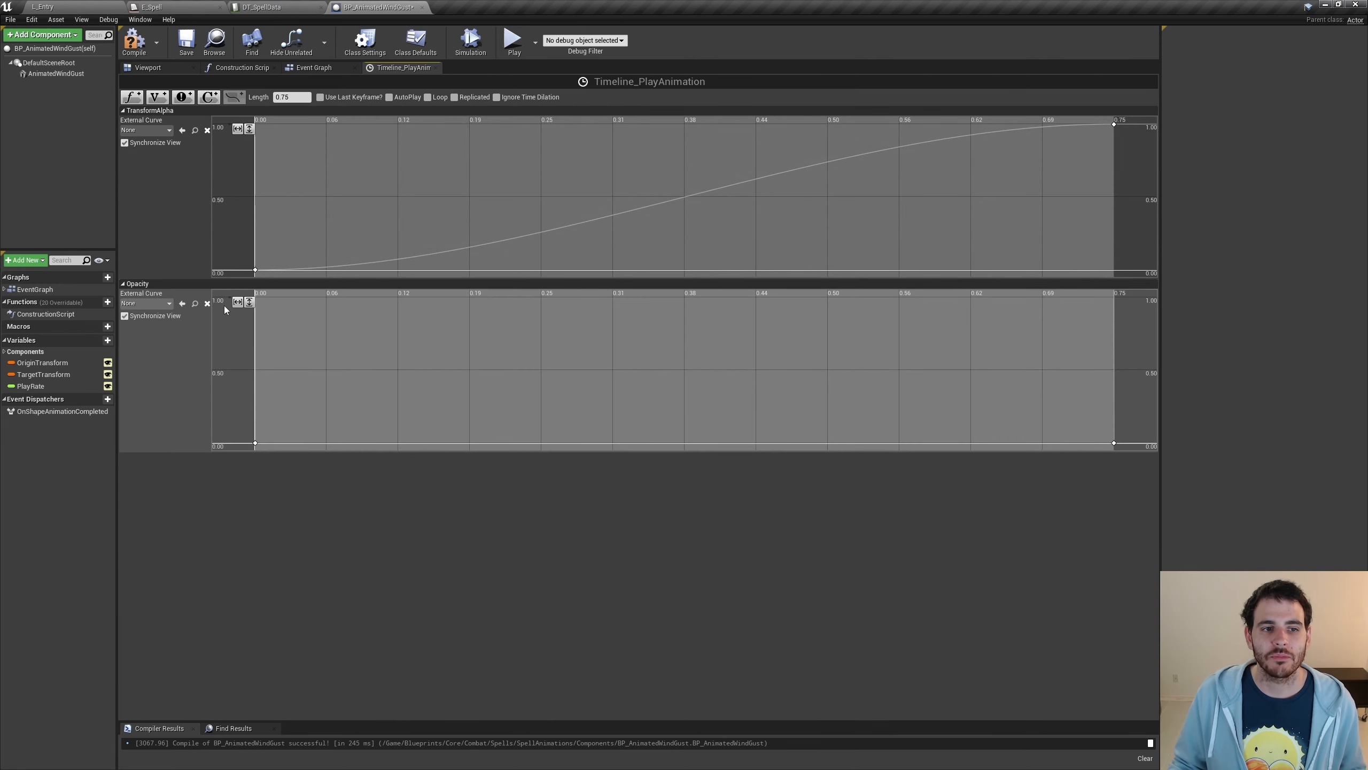
Set the value of the Opacity curve's middle key to 1.0.
click(249, 302)
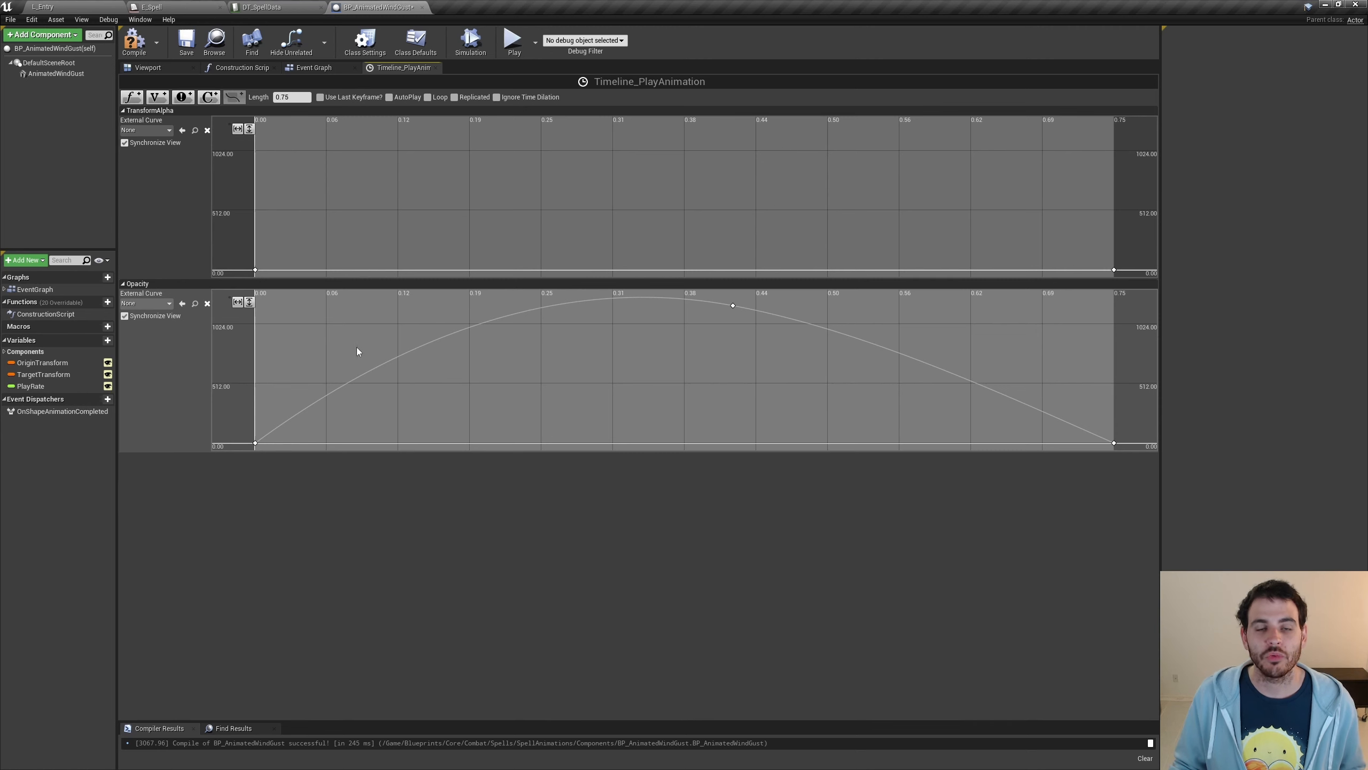
scroll(523, 388, down, 2)
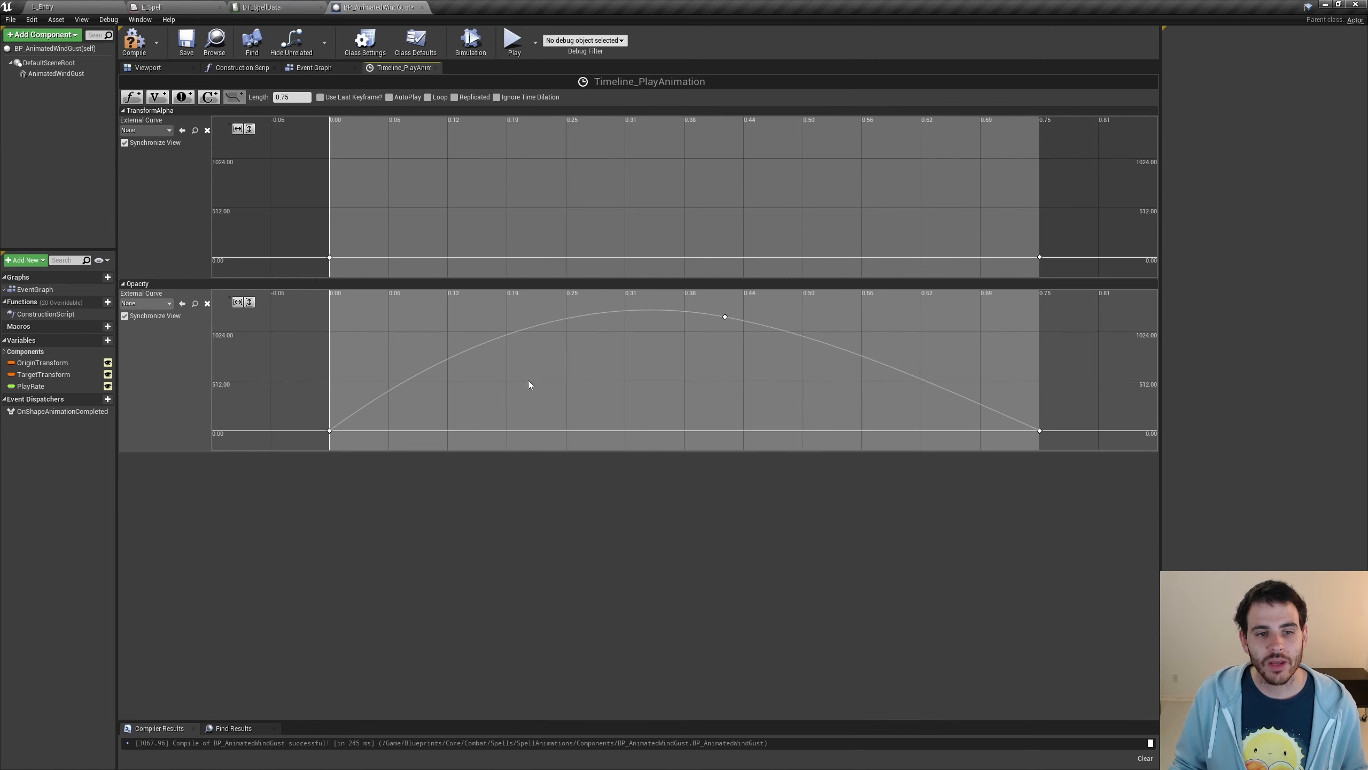
click(725, 317)
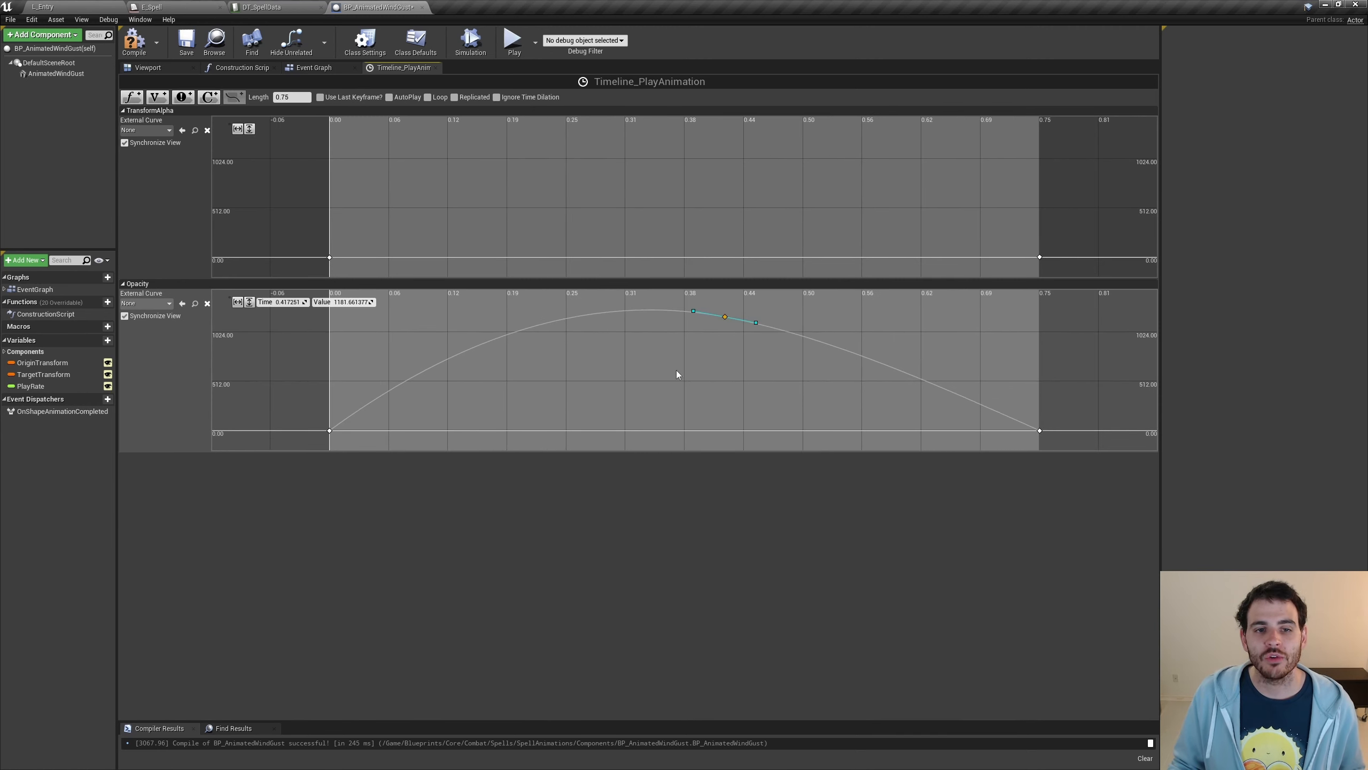
click(351, 302)
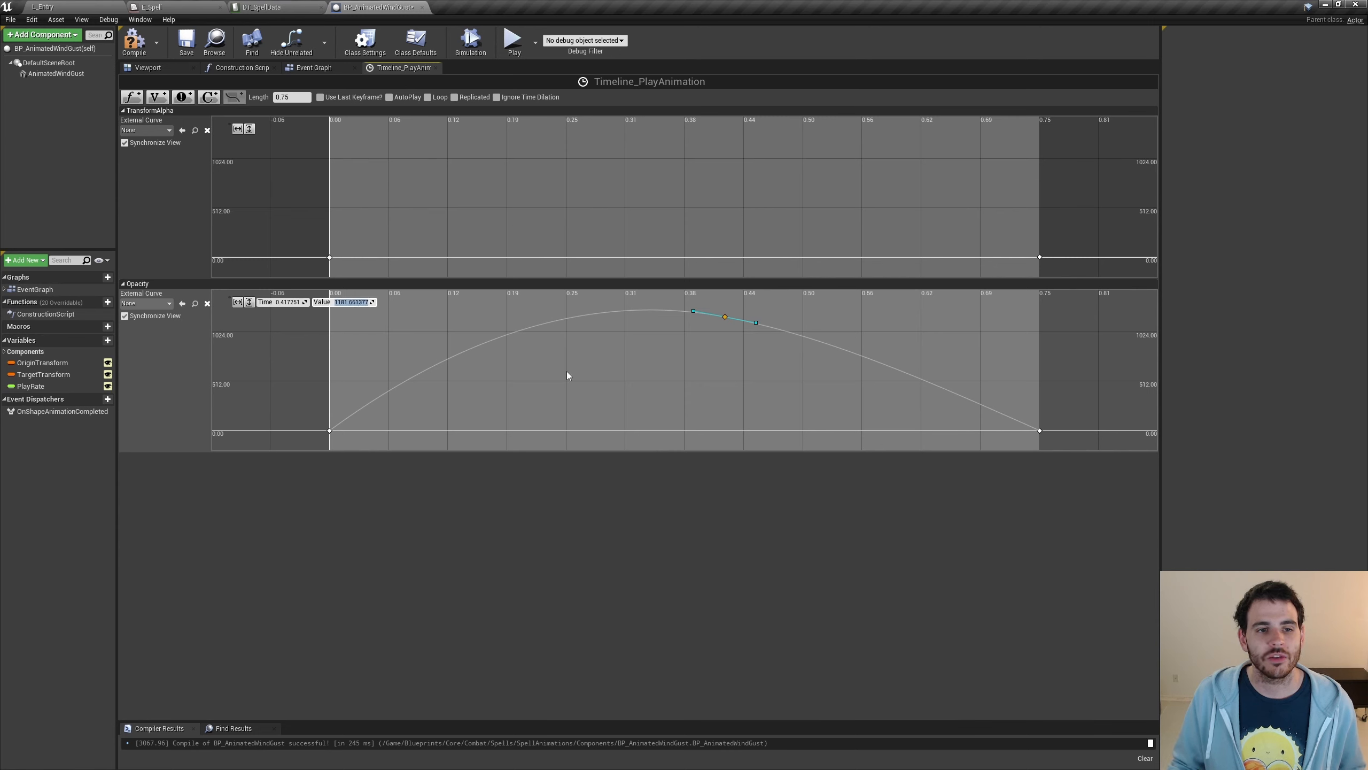
text(1.0)
key(Return)
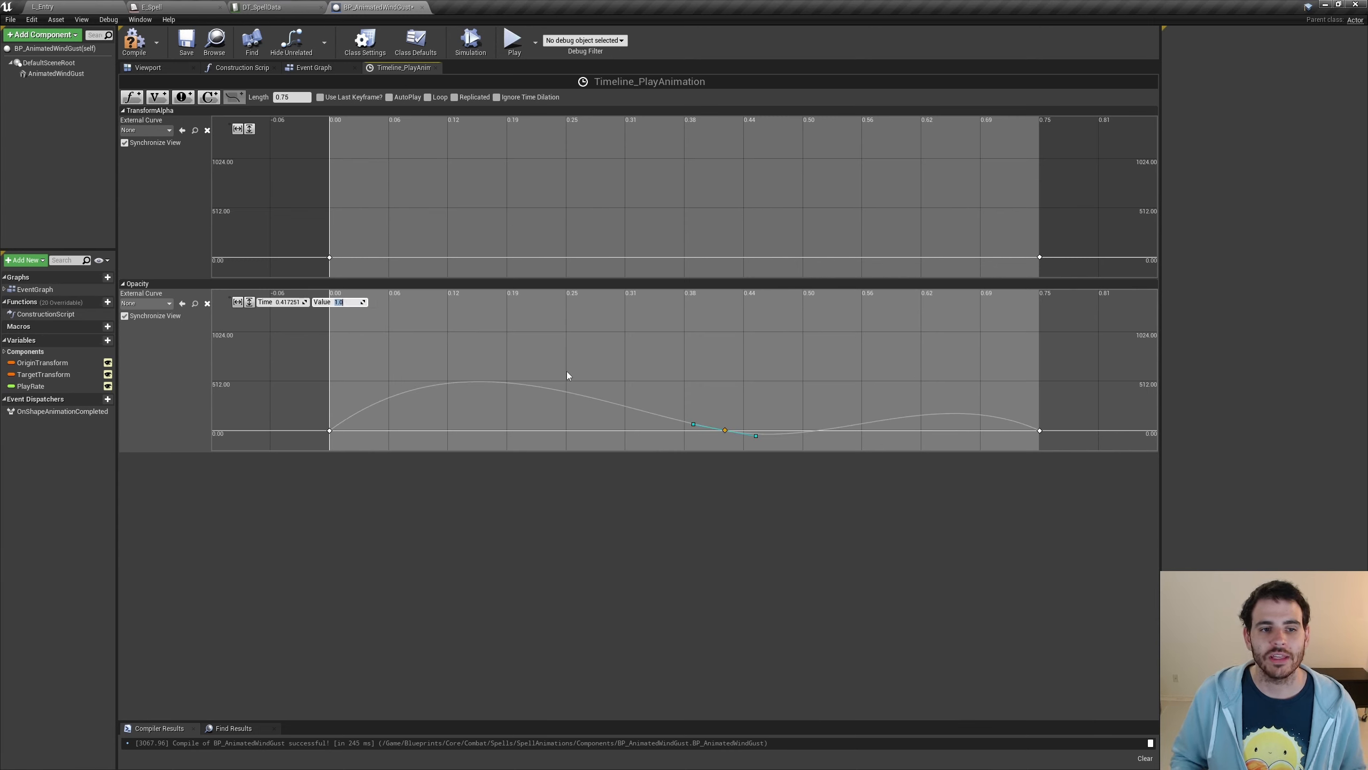
Set the key interpolation of all three Opacity curve keys to Auto.
drag(319, 347, 1069, 447)
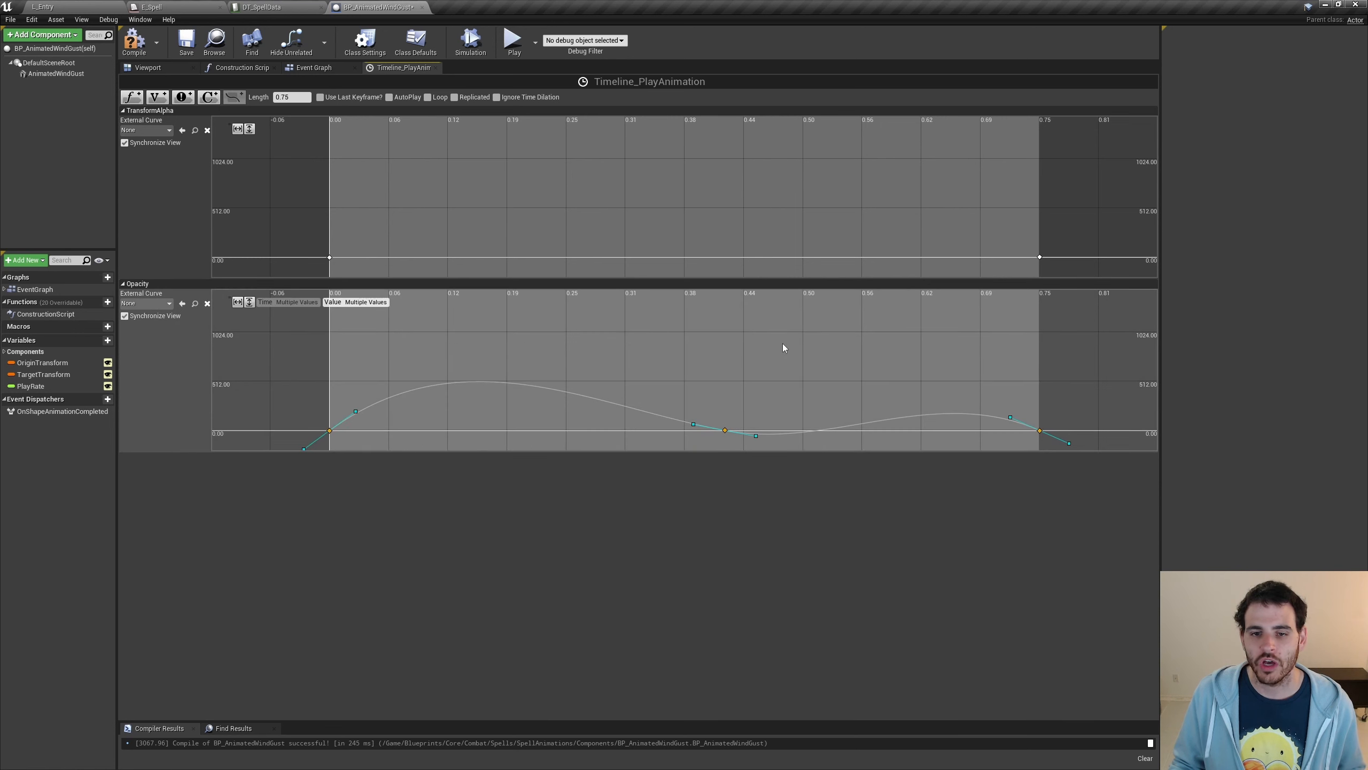
right_click(726, 431)
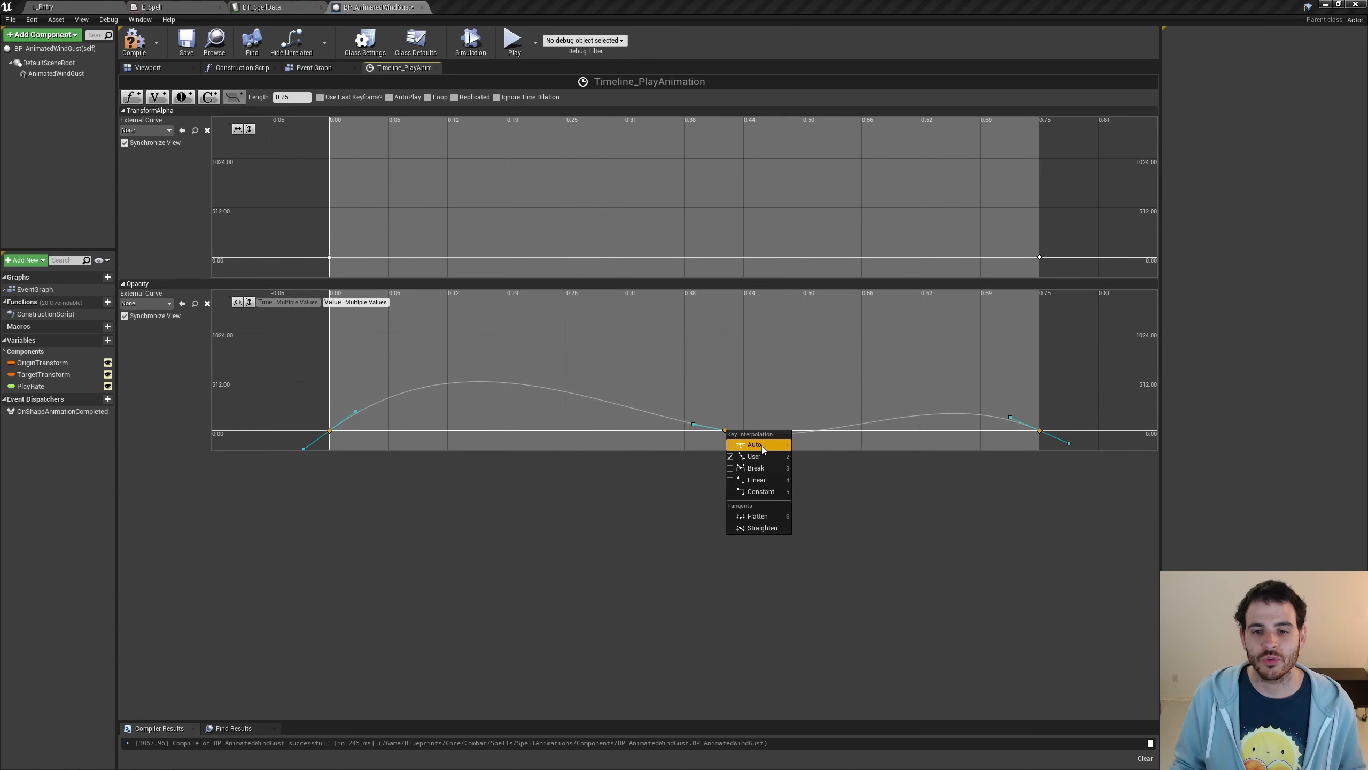
click(762, 447)
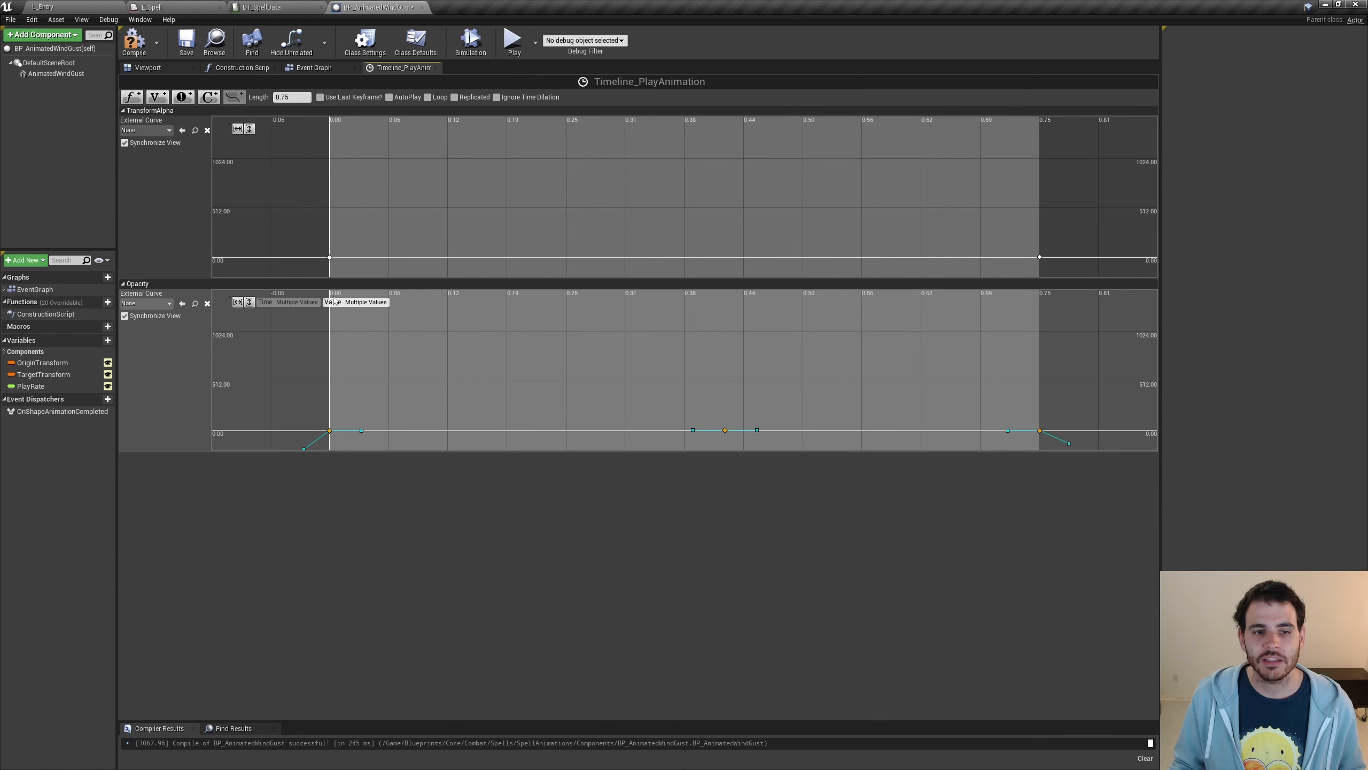
click(237, 303)
click(249, 302)
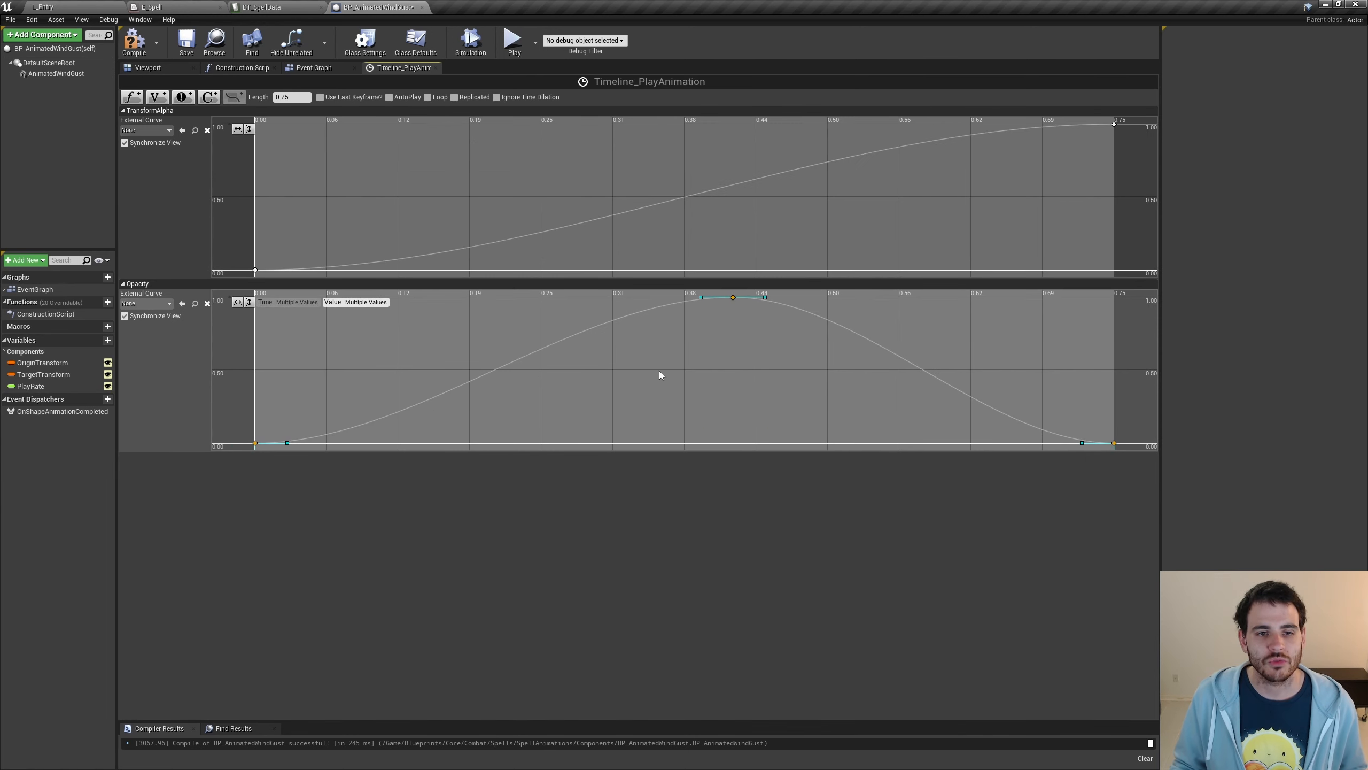
Move the Opacity curve's peak key earlier, to a time of about 0.267.
scroll(660, 373, down, 1)
click(728, 304)
scroll(687, 377, down, 1)
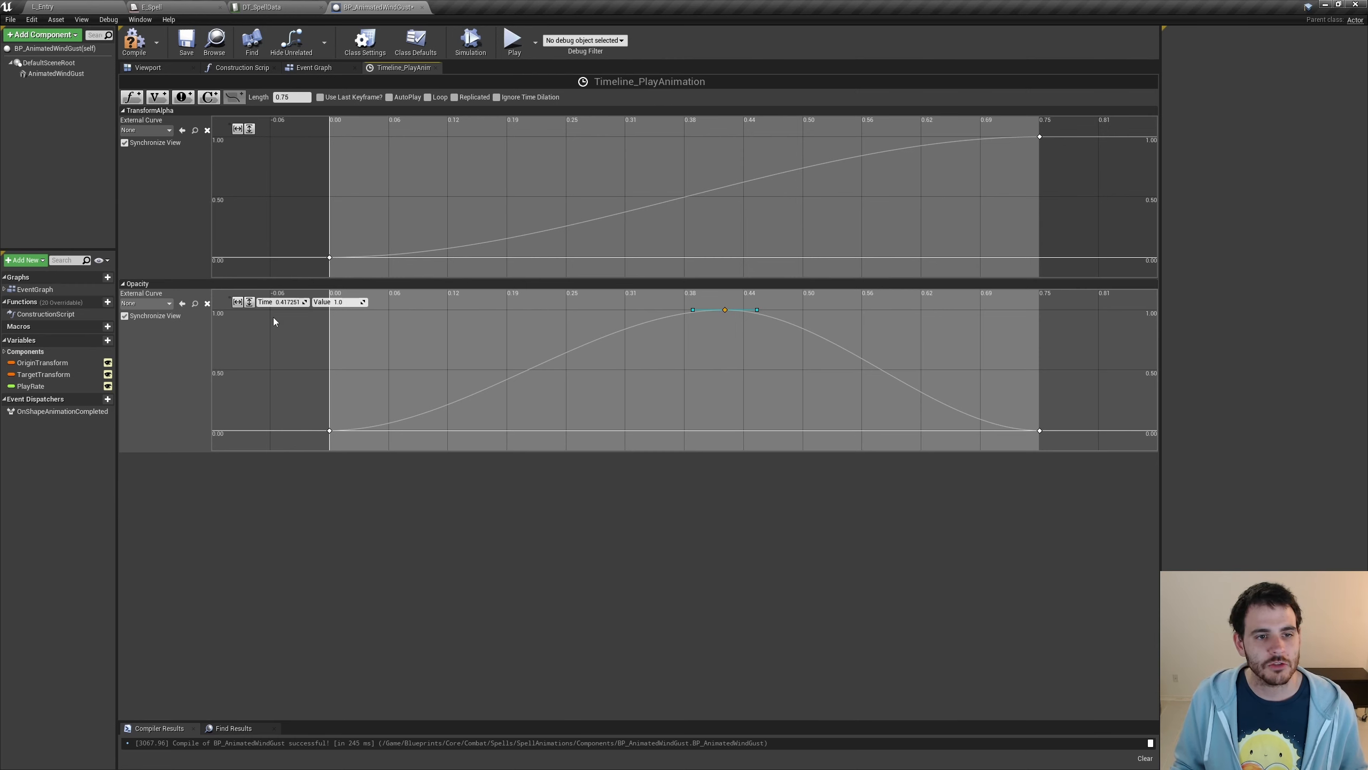
drag(287, 303, 249, 304)
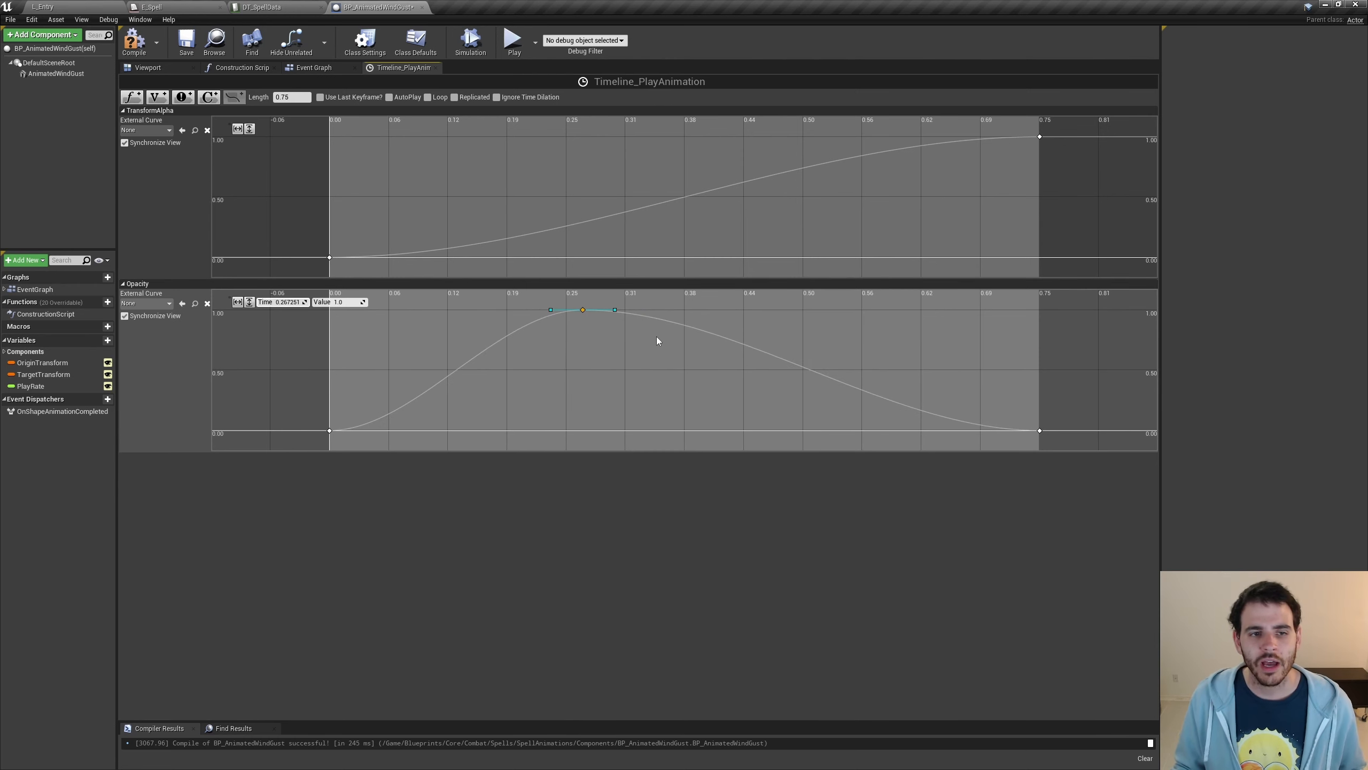
Compile and save the BP_AnimatedWindGust blueprint and close it.
click(134, 41)
click(186, 41)
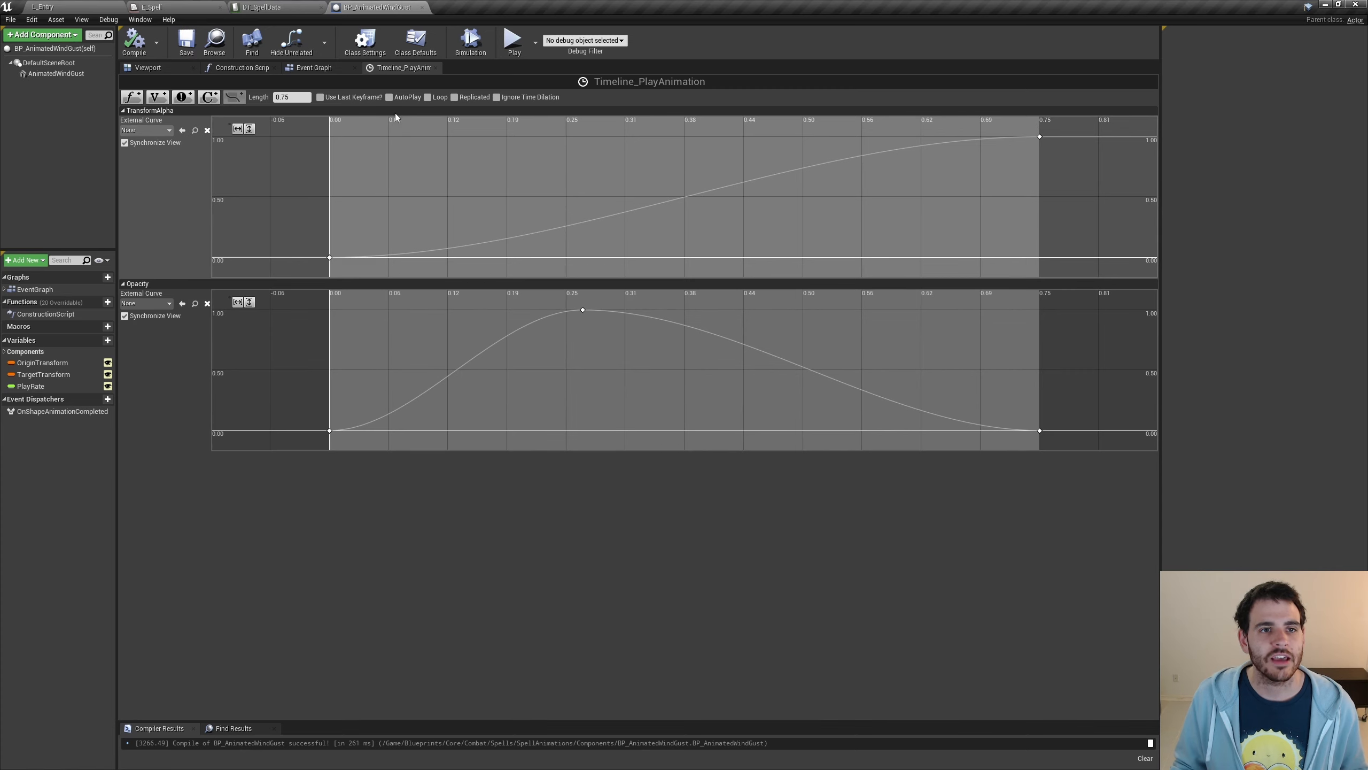
click(421, 7)
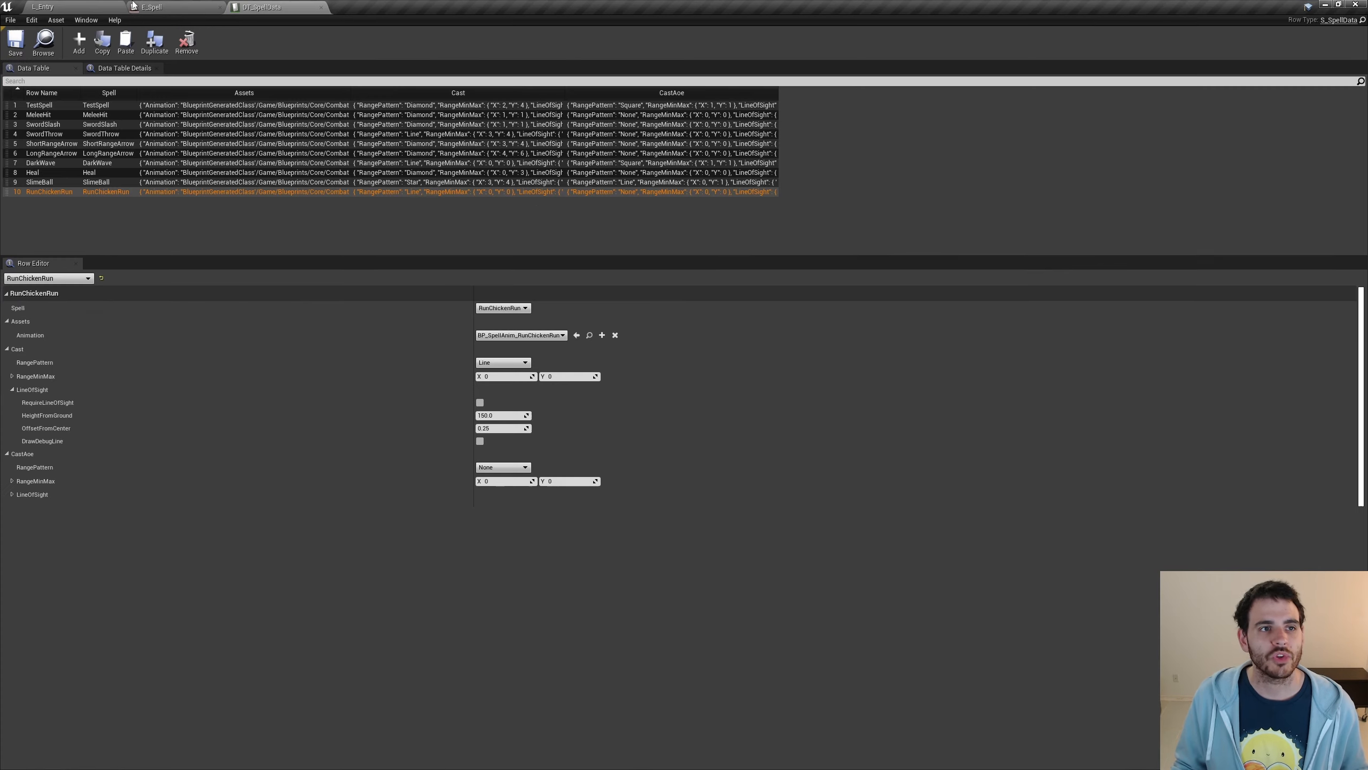
Open the SpellAnimations folder of the project content and find the BP_SpellAnim_WindGust blueprint in it.
click(75, 7)
click(66, 667)
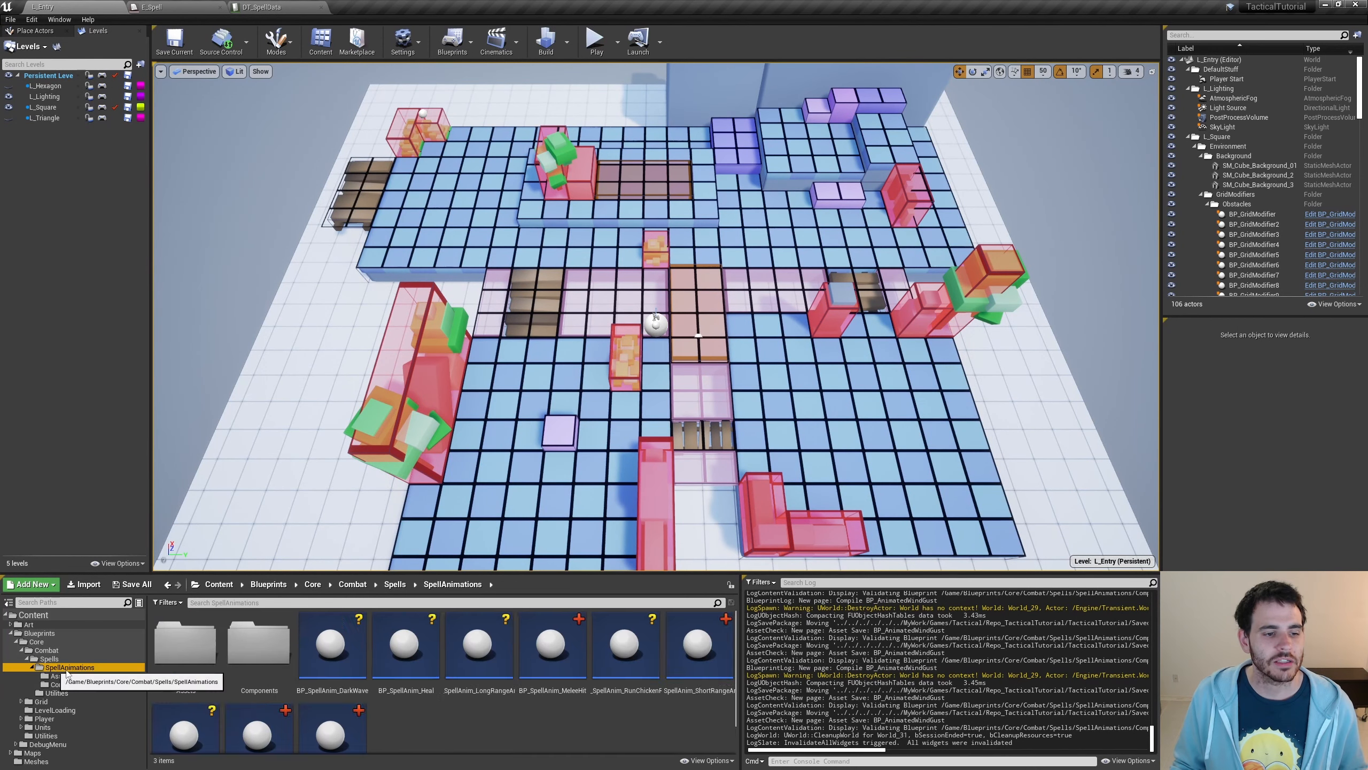
click(605, 723)
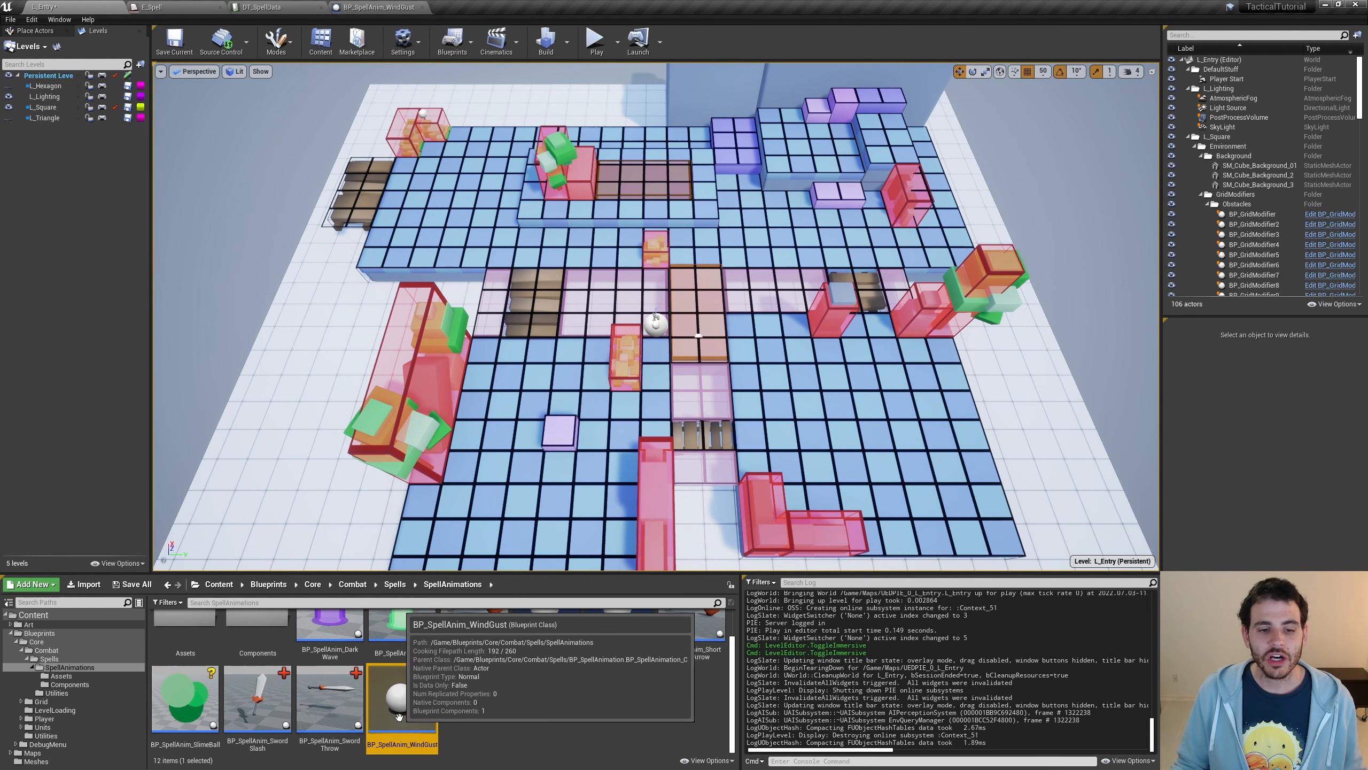
Review the WindGust entry in the E_Spell enumeration and the cast and area range settings of the WindGust row in DT_SpellData.
click(161, 7)
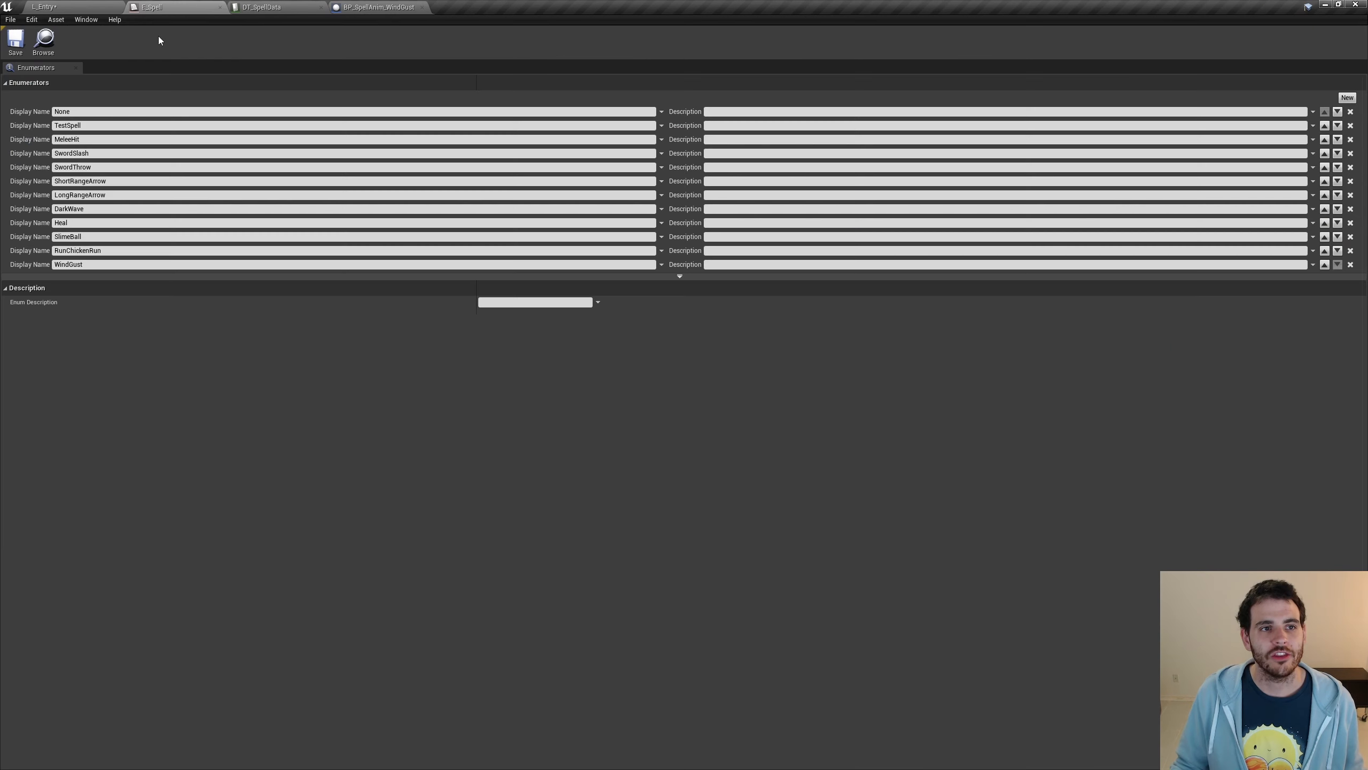
click(65, 264)
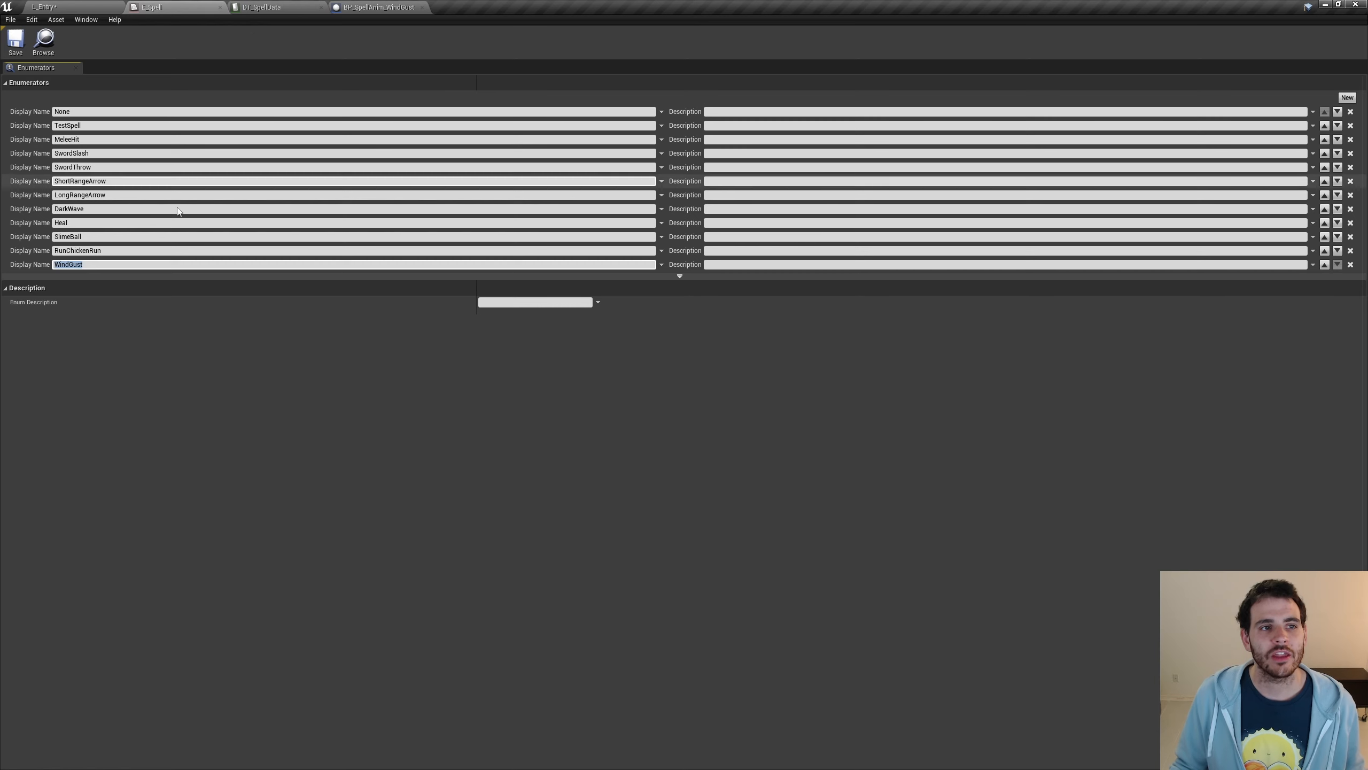
click(285, 6)
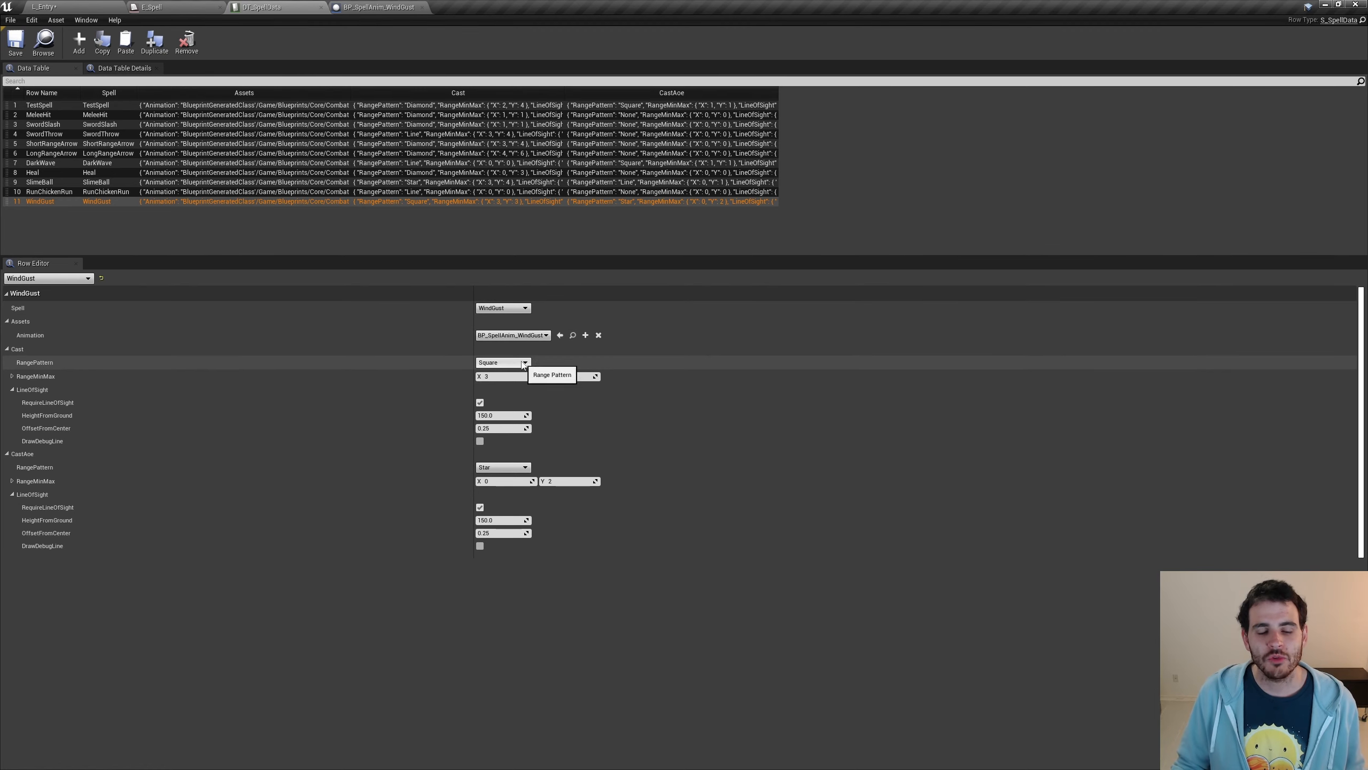
key(F2)
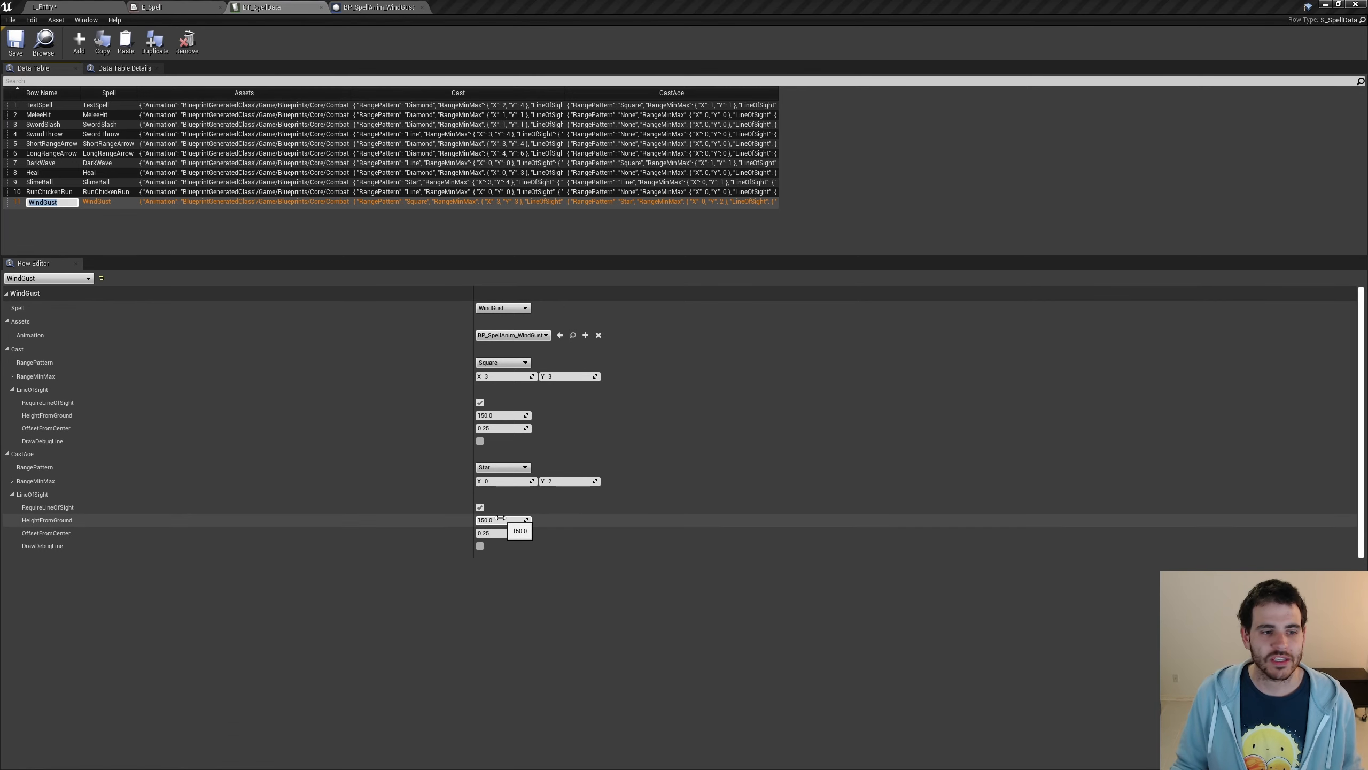
click(522, 482)
click(574, 481)
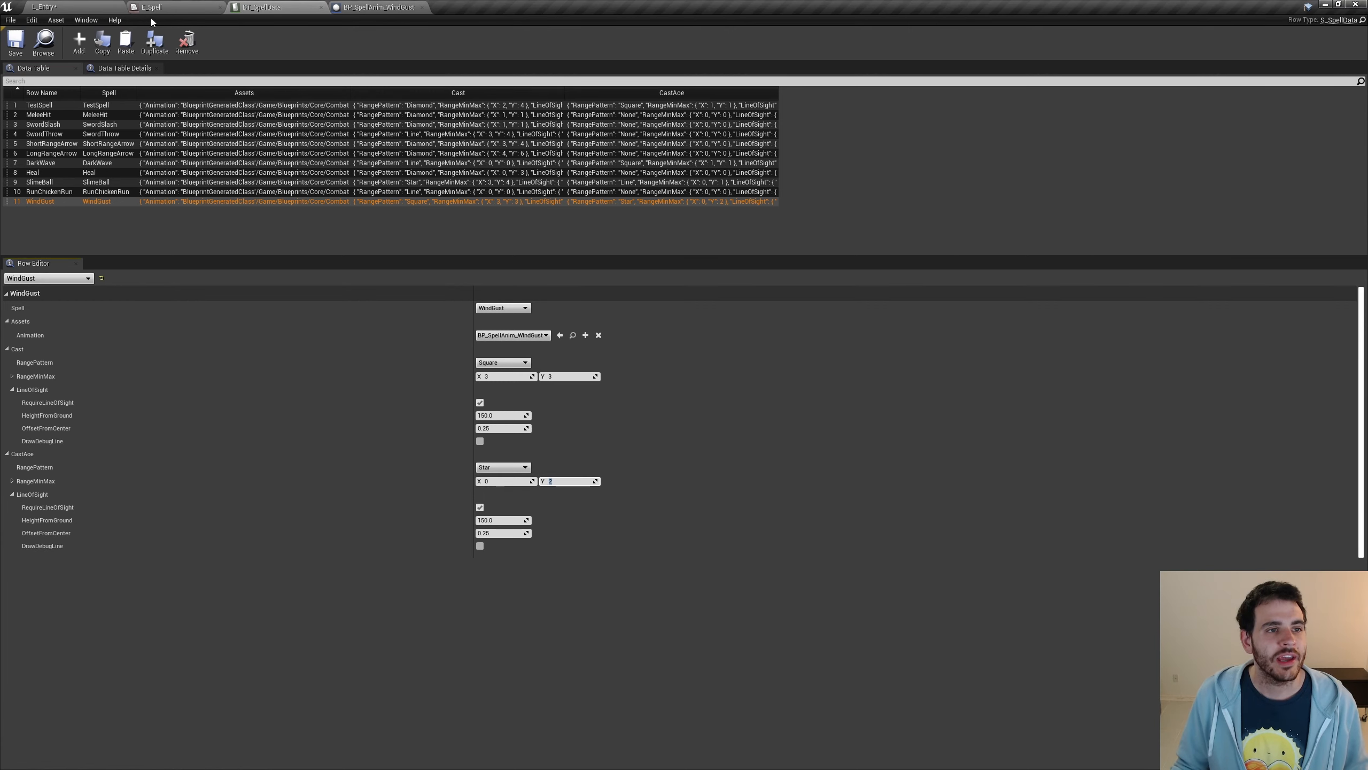
Open the BP_SpellAnim_WindGust blueprint and select the Play Spell Animation event in its event graph.
click(59, 5)
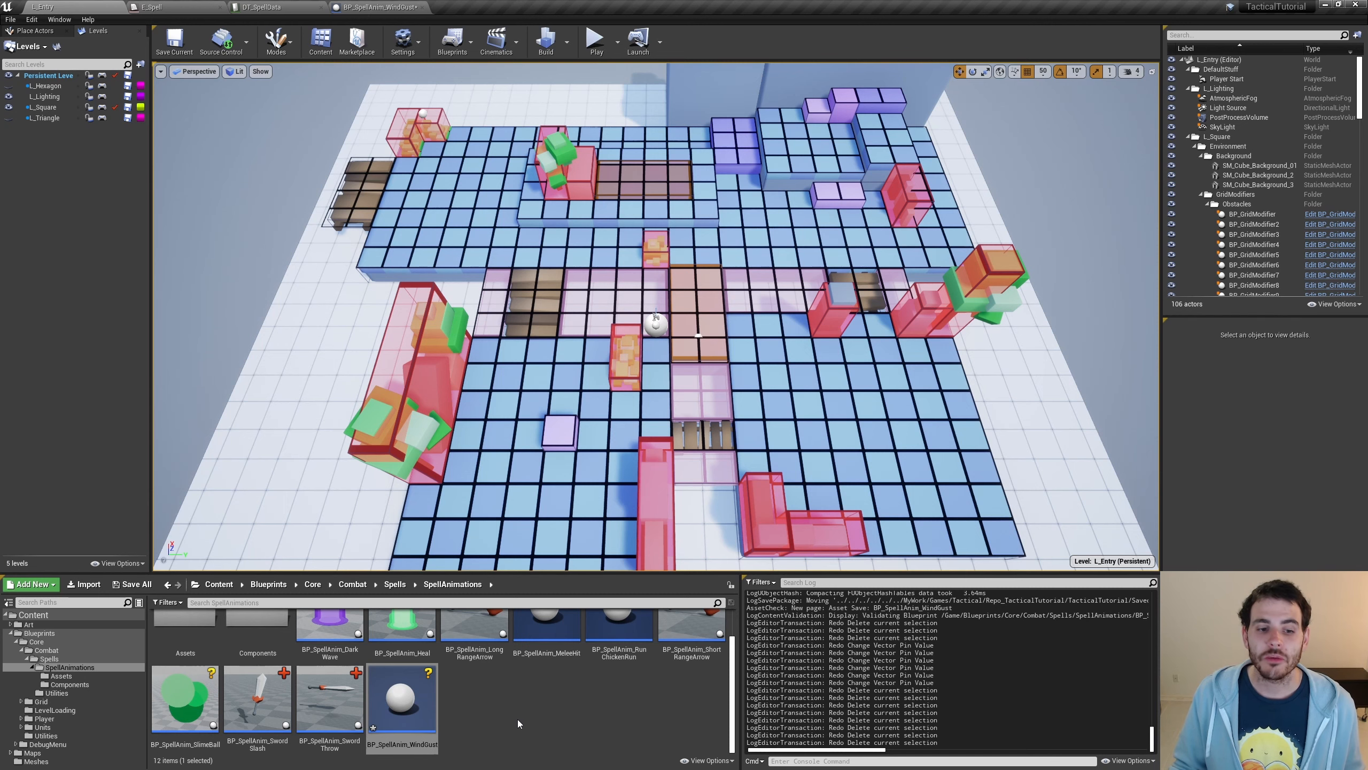
double_click(384, 727)
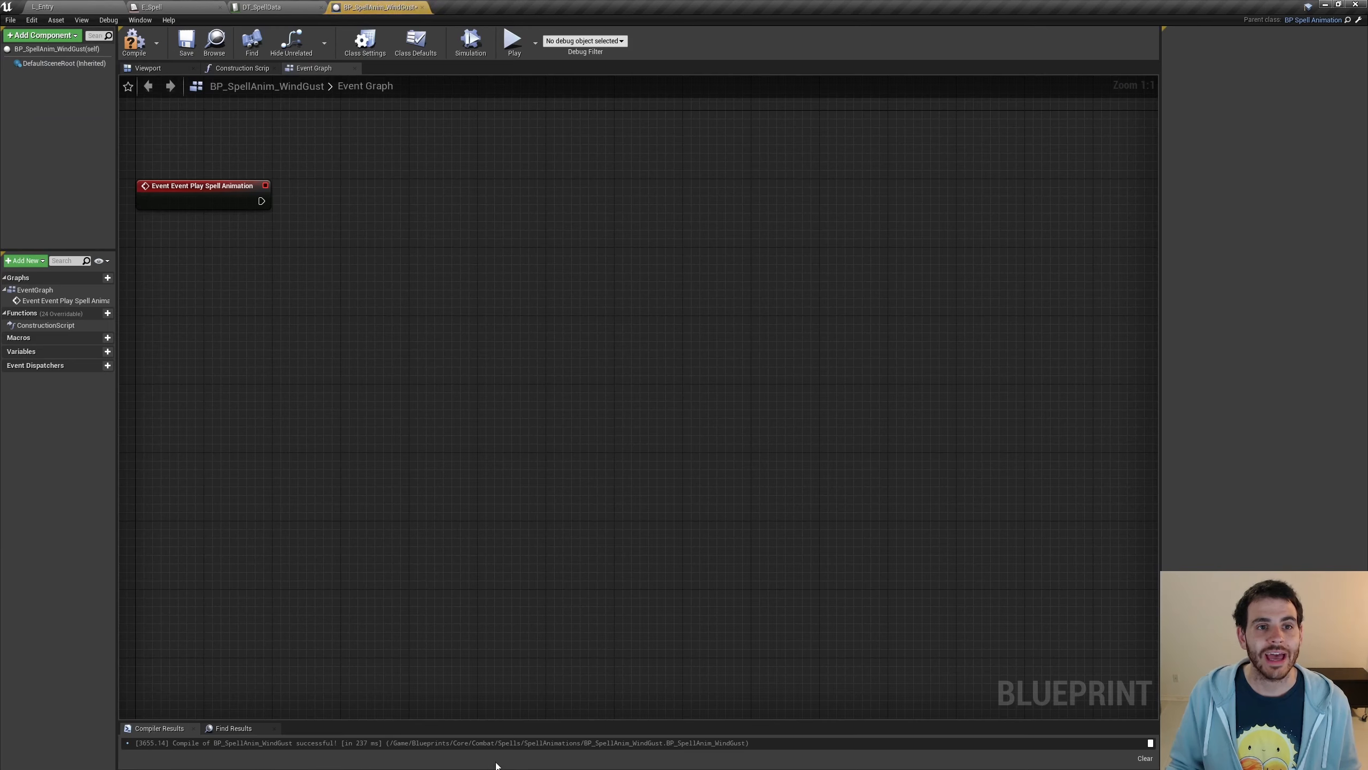
click(231, 196)
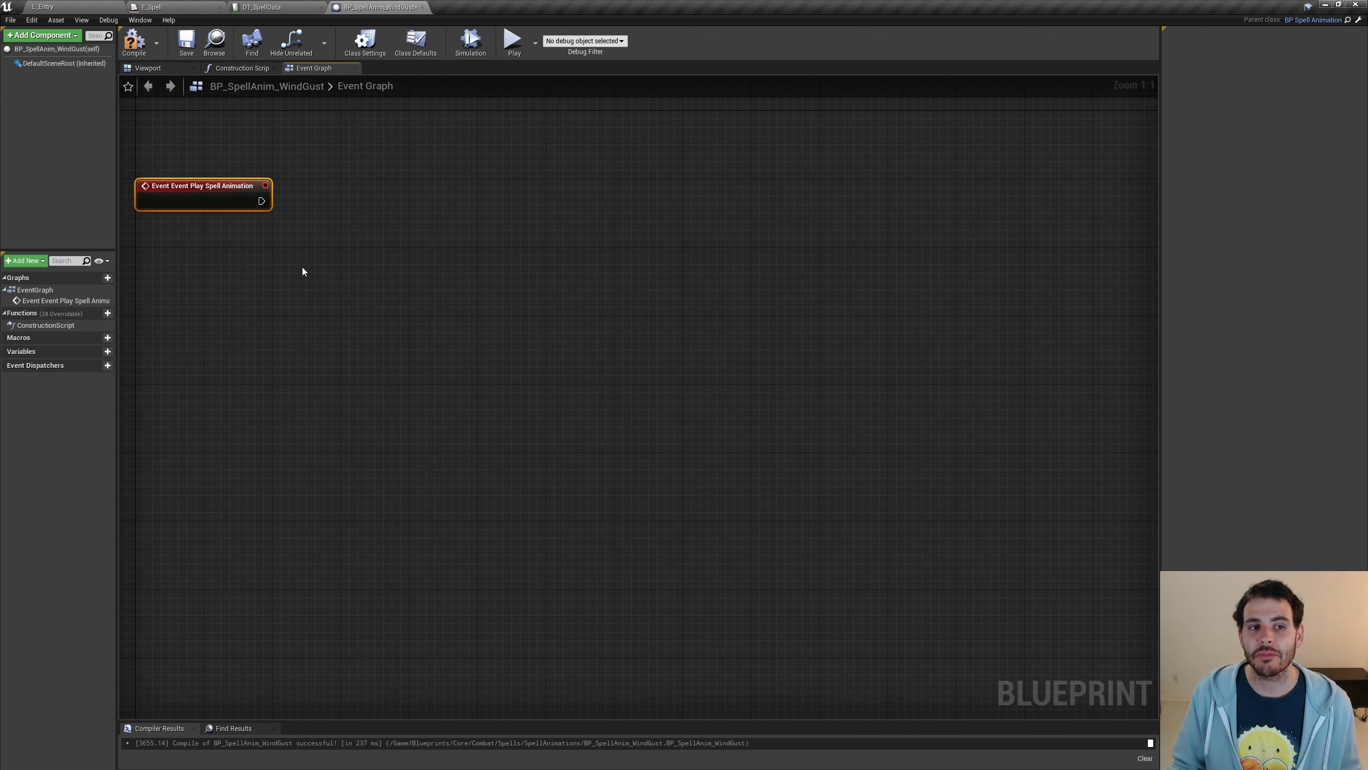
Run the Play Spell Animation event through a For Each Loop over Attacked Indexes, with a Branch for elements not equal to Target Index.
click(518, 338)
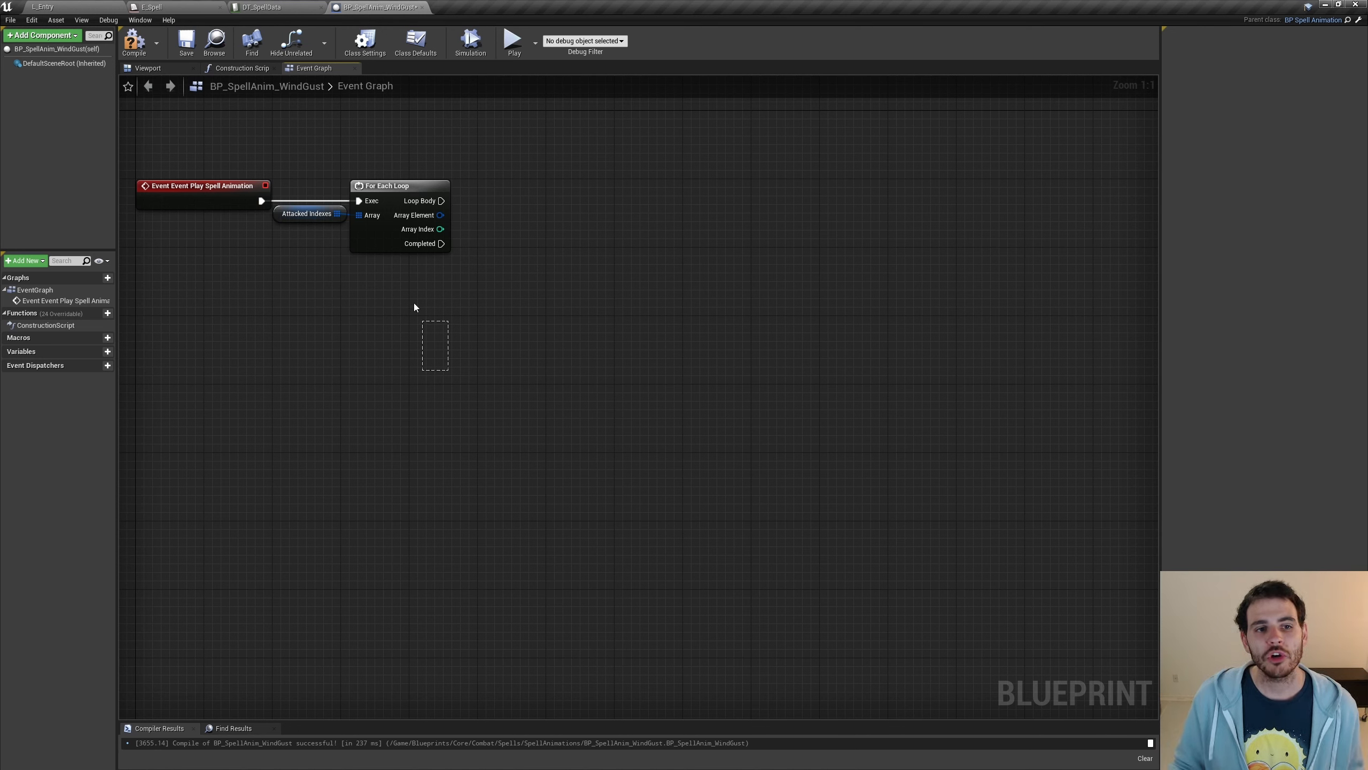
drag(415, 307, 334, 227)
click(632, 340)
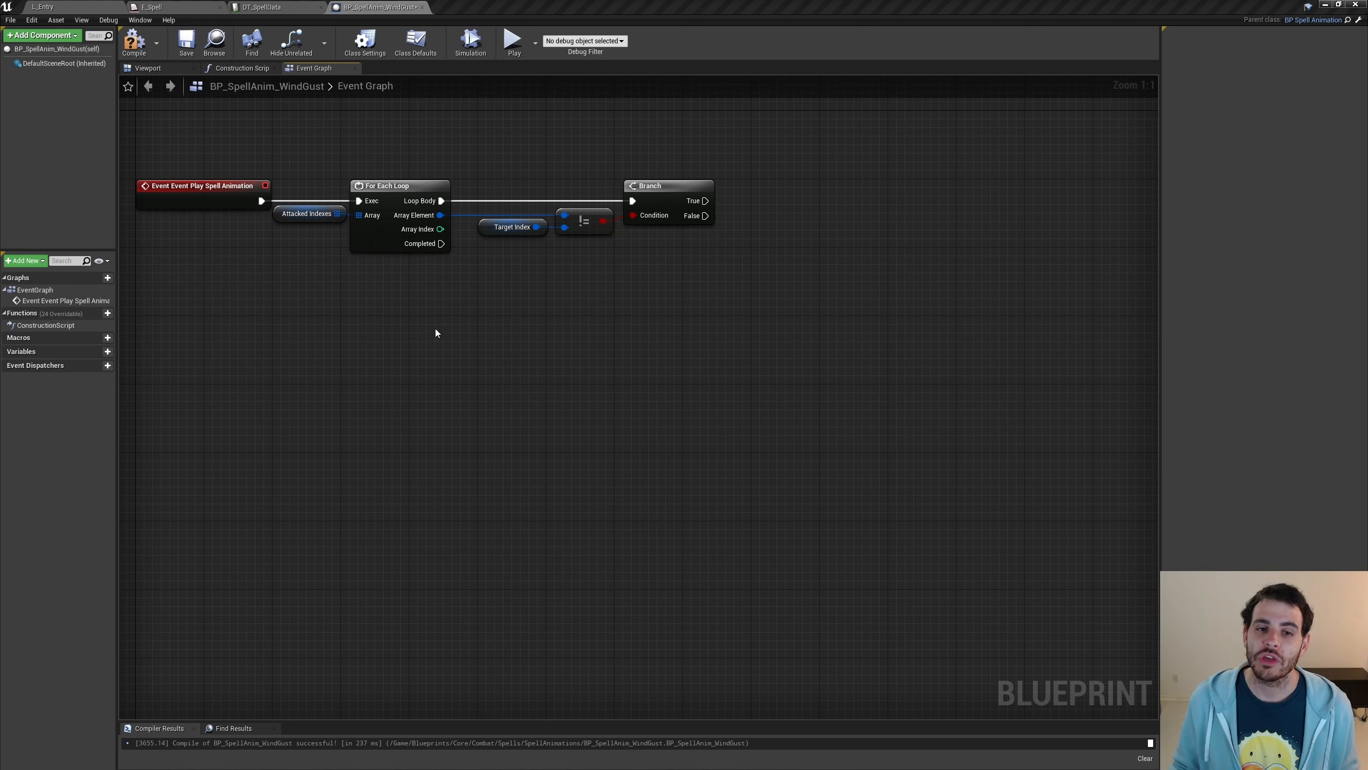
drag(475, 257, 762, 204)
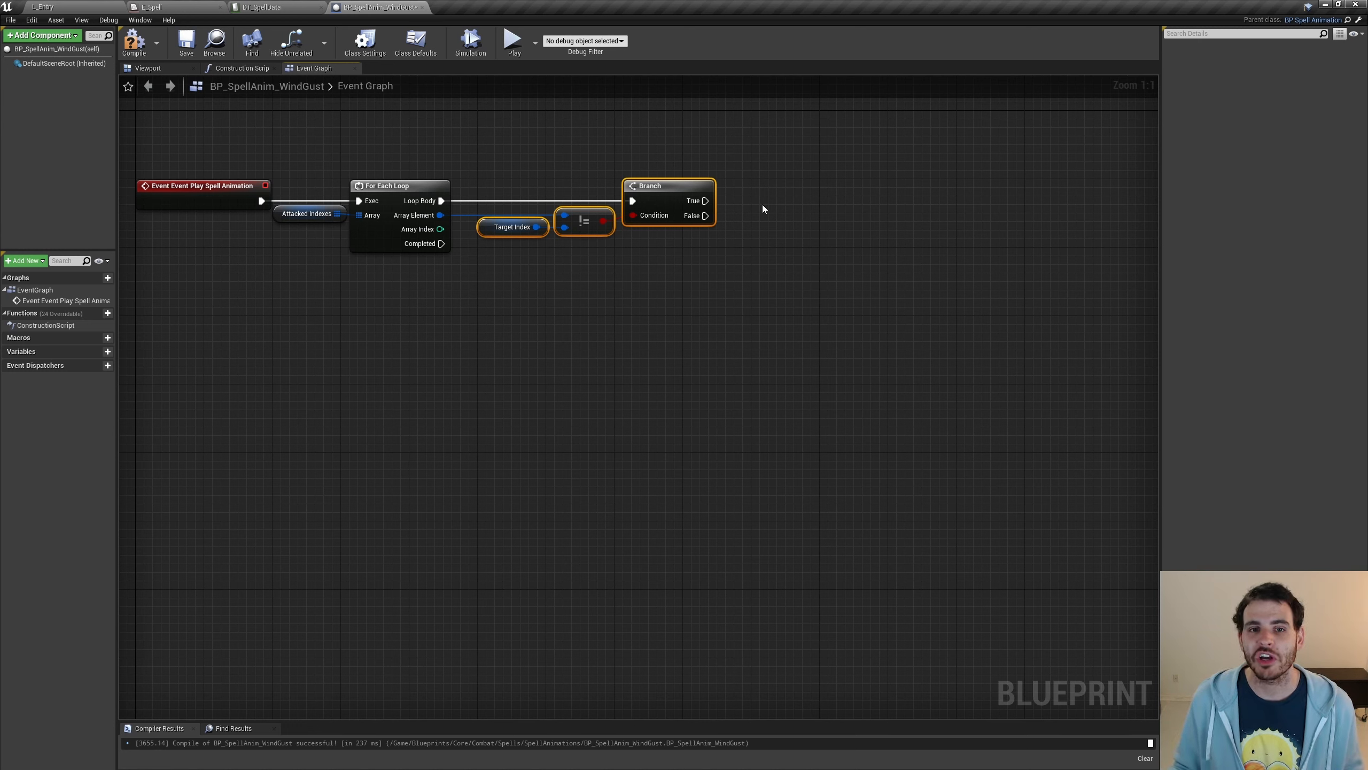
click(738, 280)
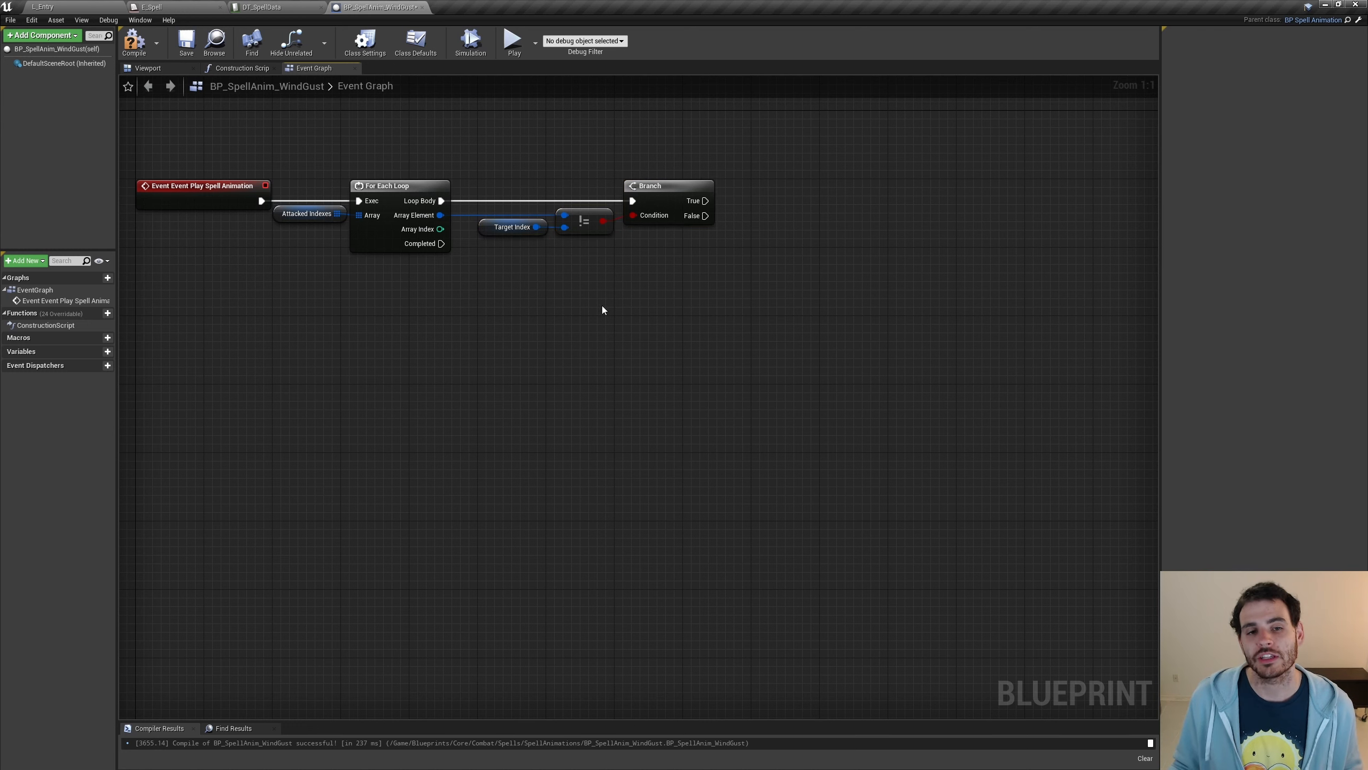
drag(703, 300, 539, 201)
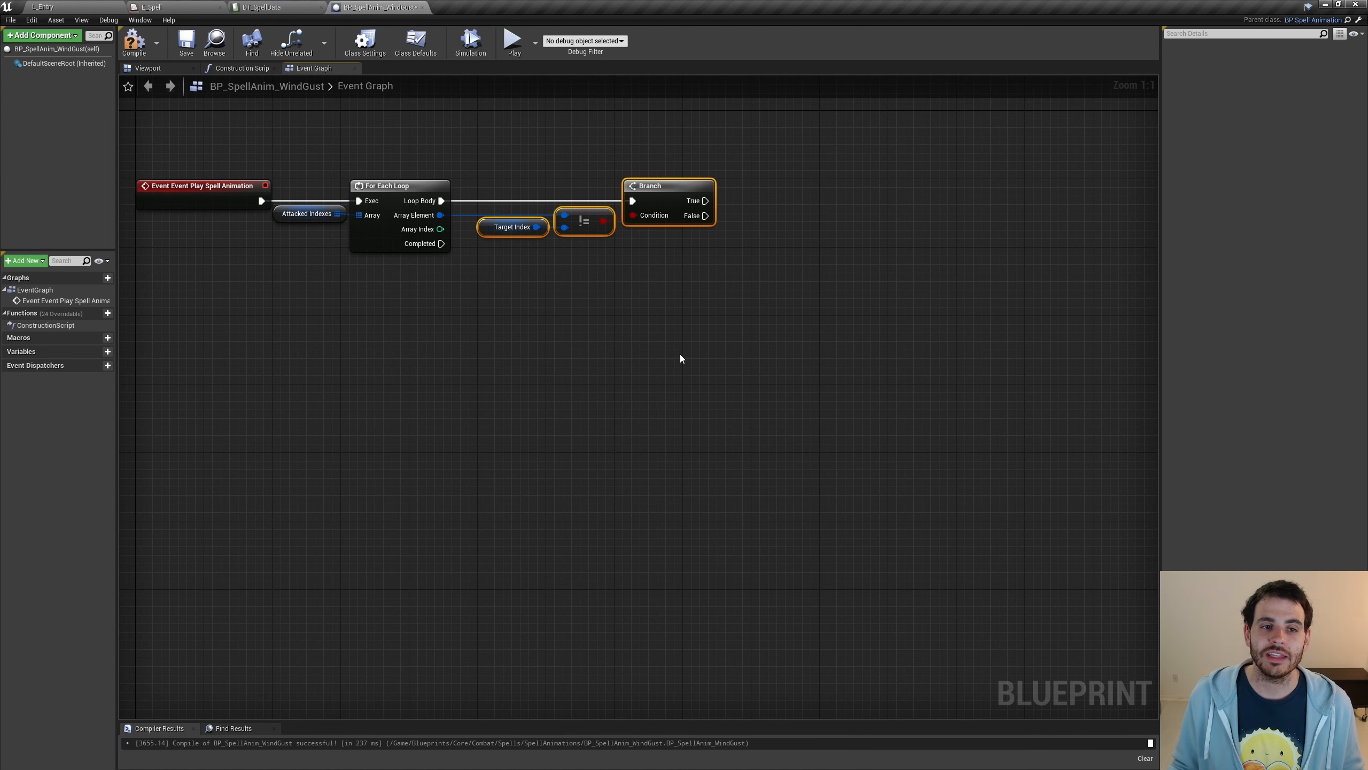
click(705, 416)
Redo the nodes that spawn BP_AnimatedWindGust on True, with Origin and Target Transform made from the tile locations of Target Index and Array Element.
key(ctrl+z)
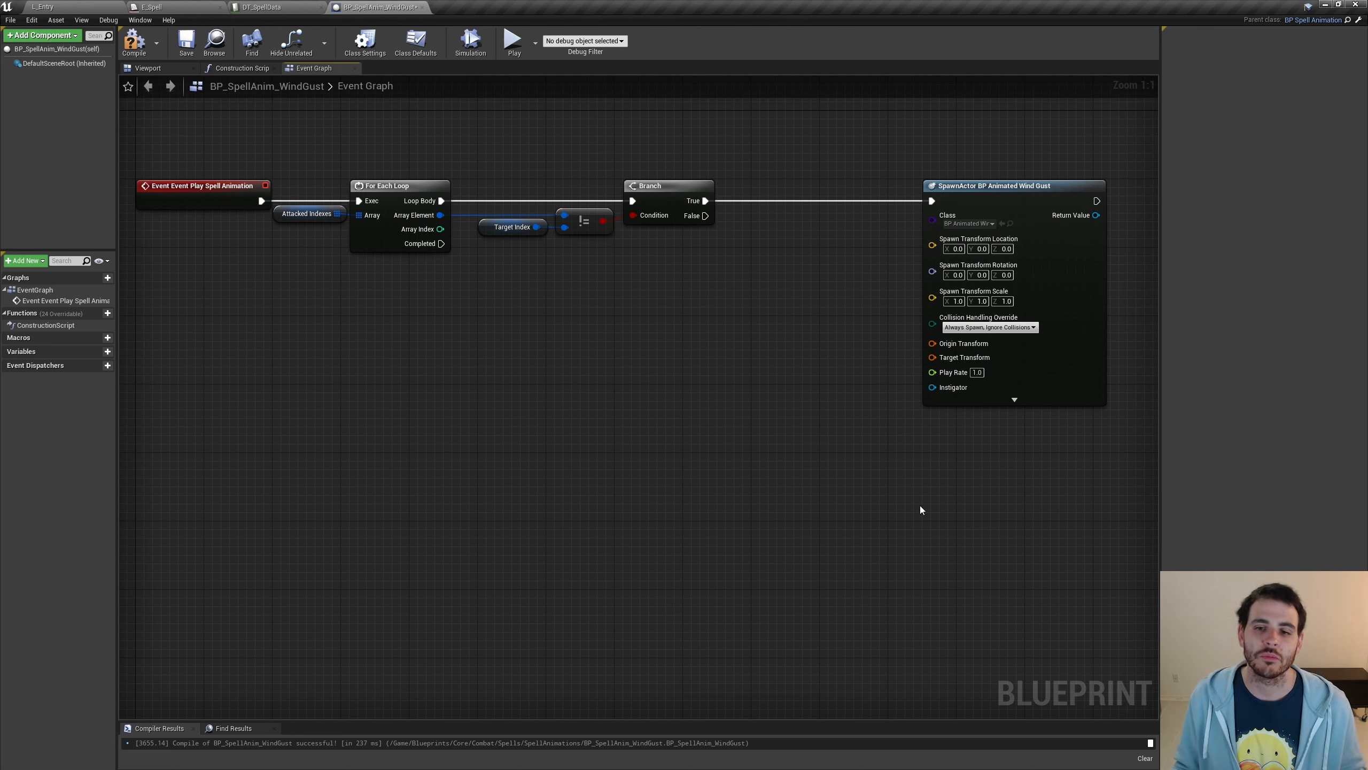
key(ctrl+y)
key(ctrl+y)
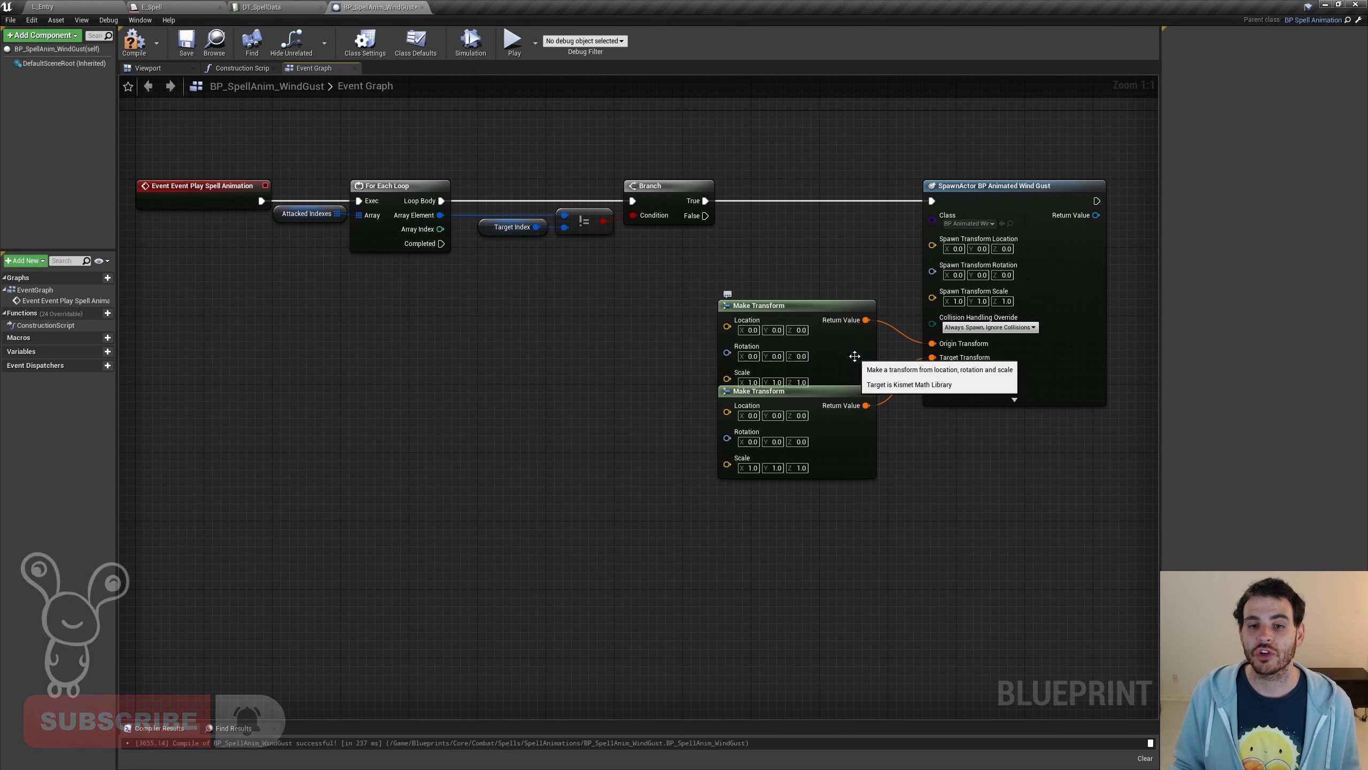
key(ctrl+y)
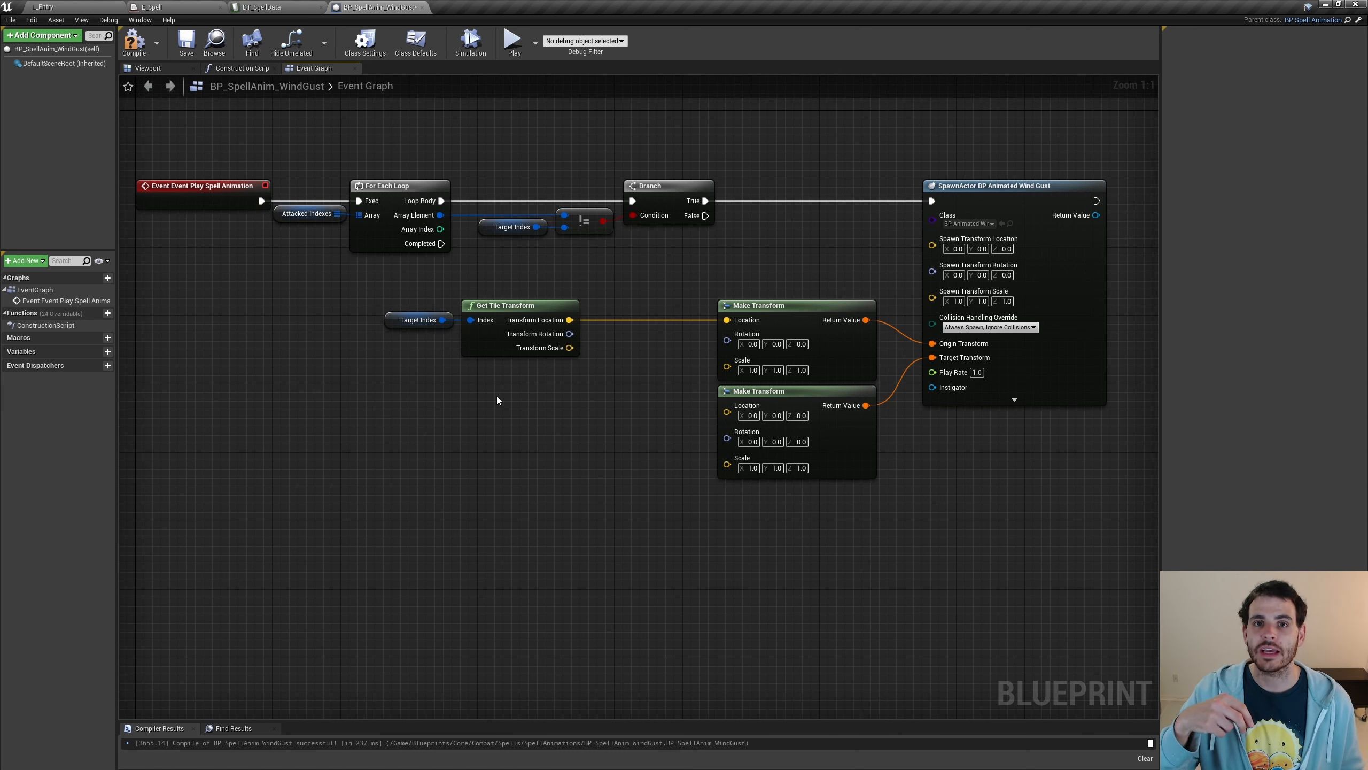
key(ctrl+y)
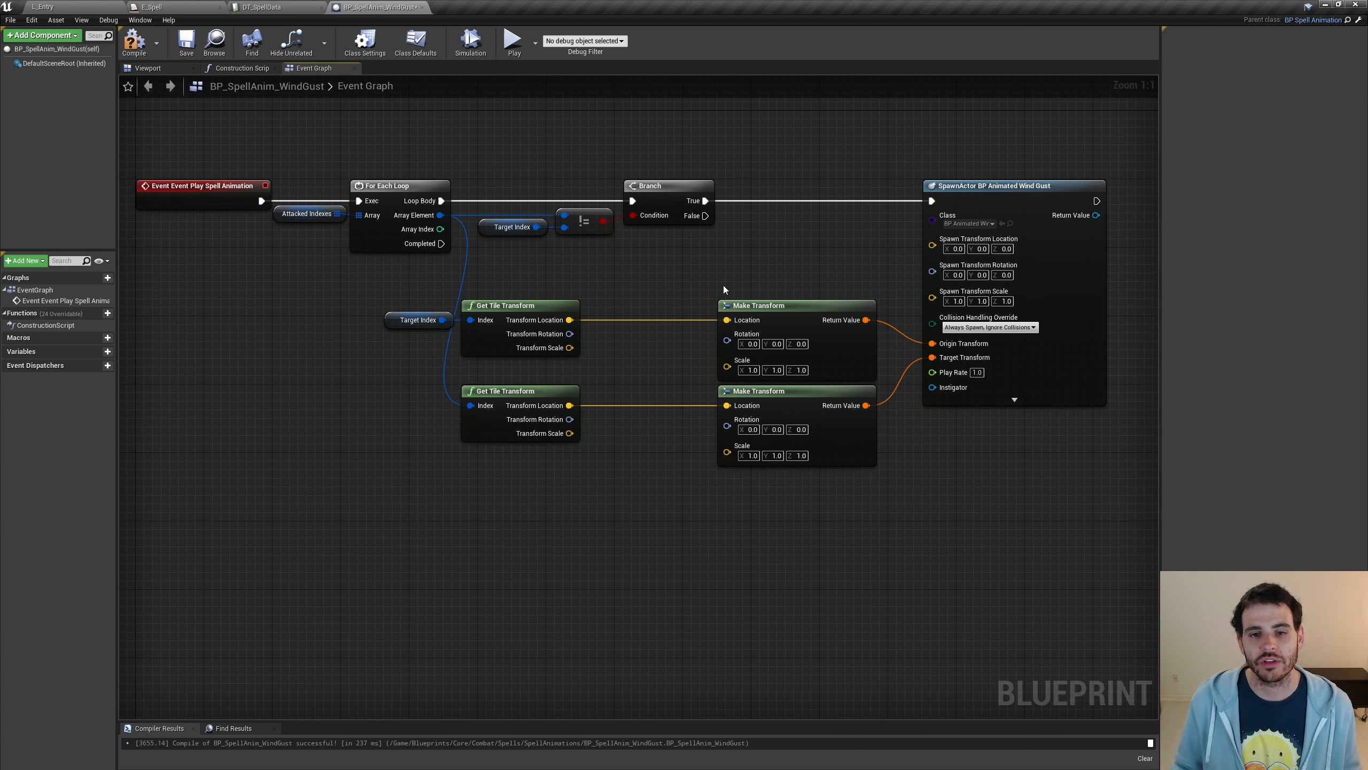
Add a Find Look at Rotation node between the two tile locations and feed its result into the Rotation of both Make Transform nodes.
drag(590, 295, 405, 338)
drag(403, 433, 618, 522)
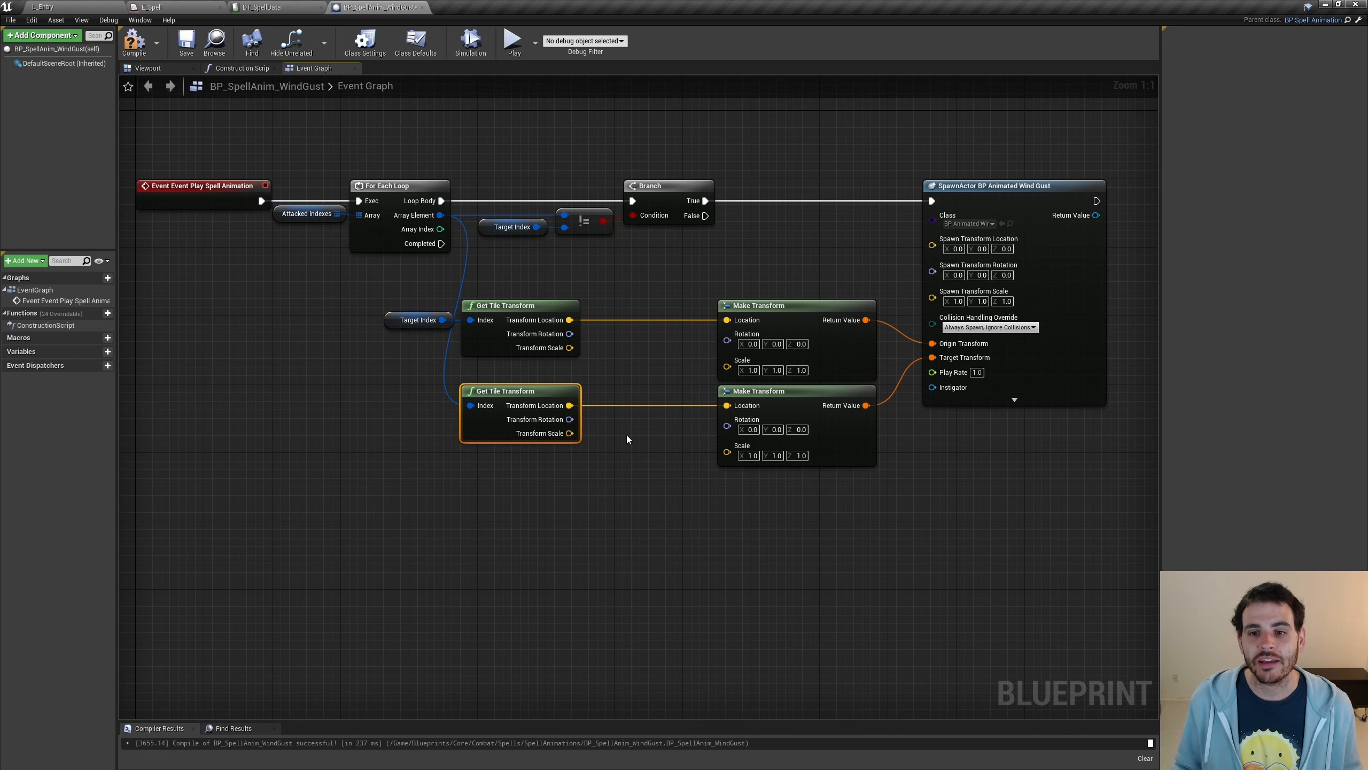
click(643, 491)
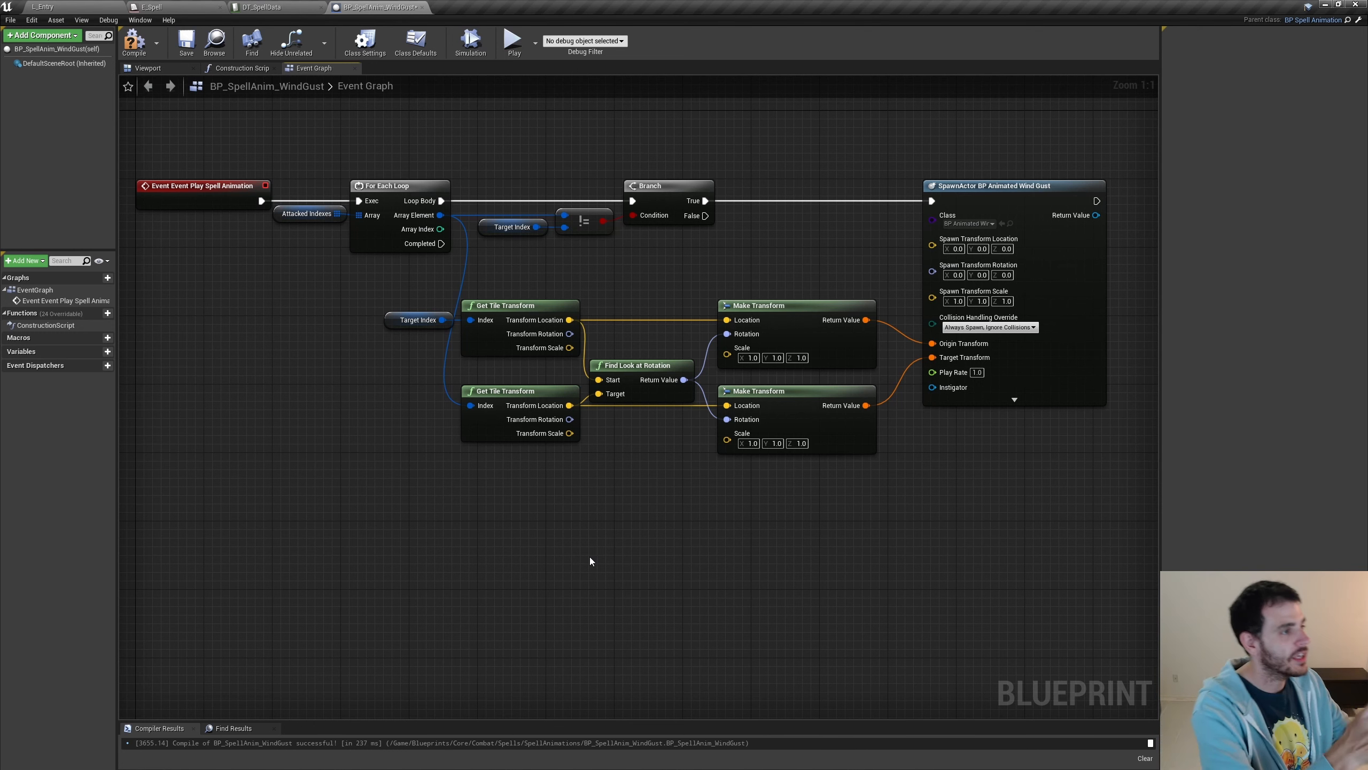
click(649, 378)
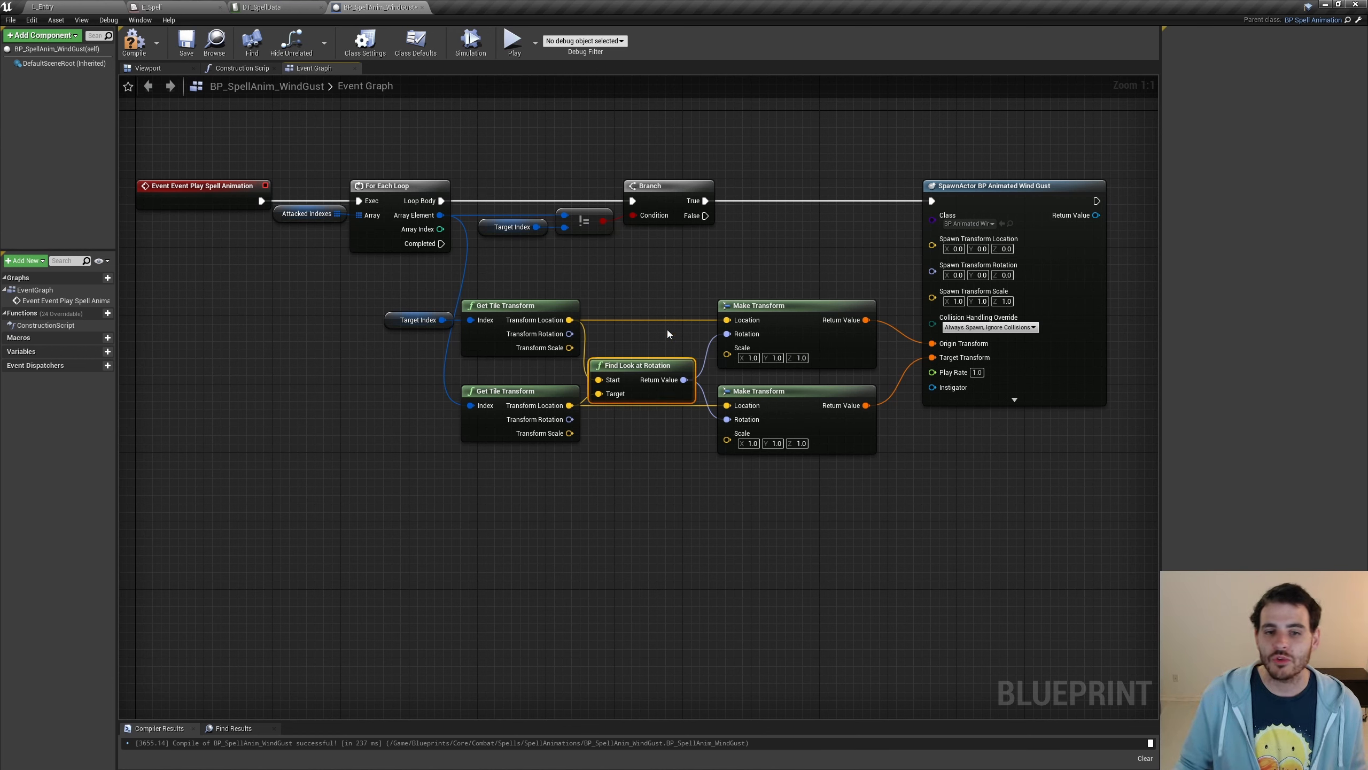
Set the origin transform's scale to 0.5 and the target transform's to 1.2, and drive Play Rate with a Random Float in Range from 0.8 to 1.5.
click(634, 432)
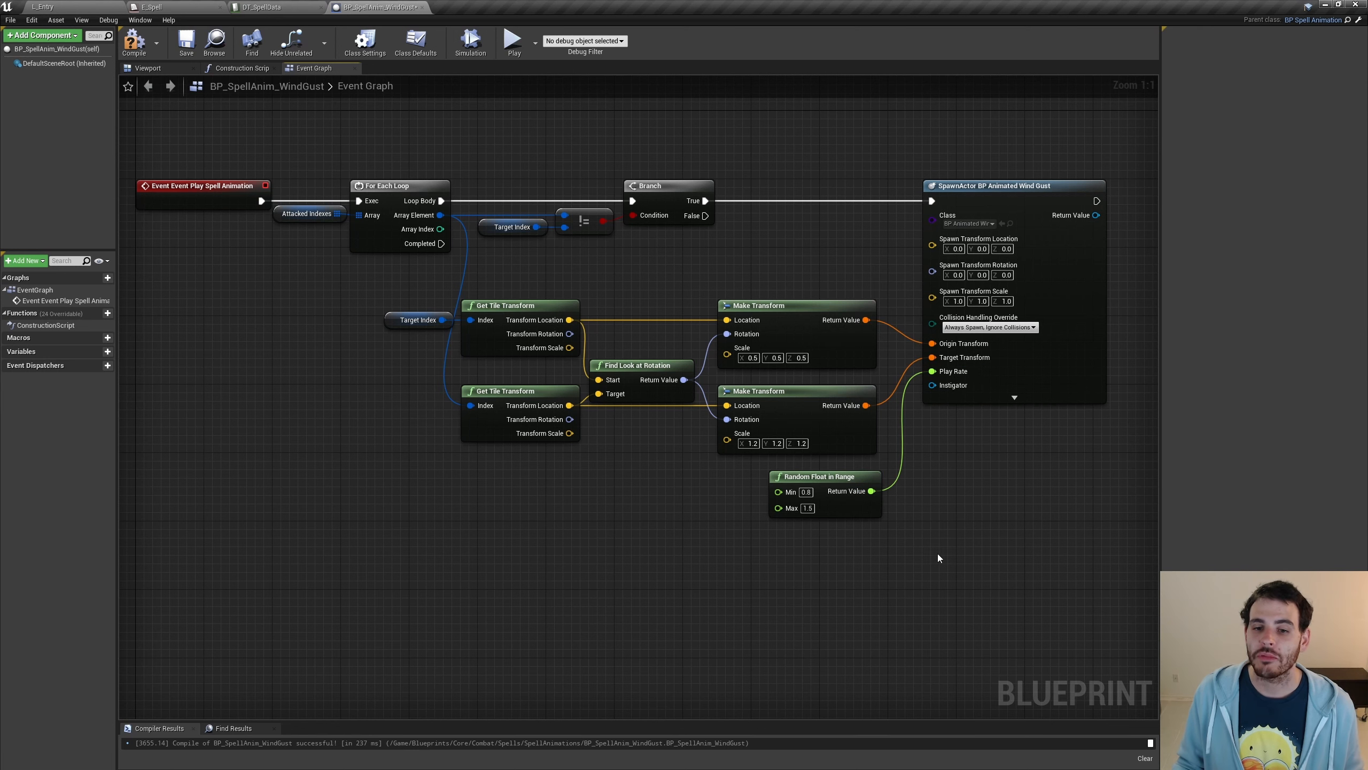
click(852, 507)
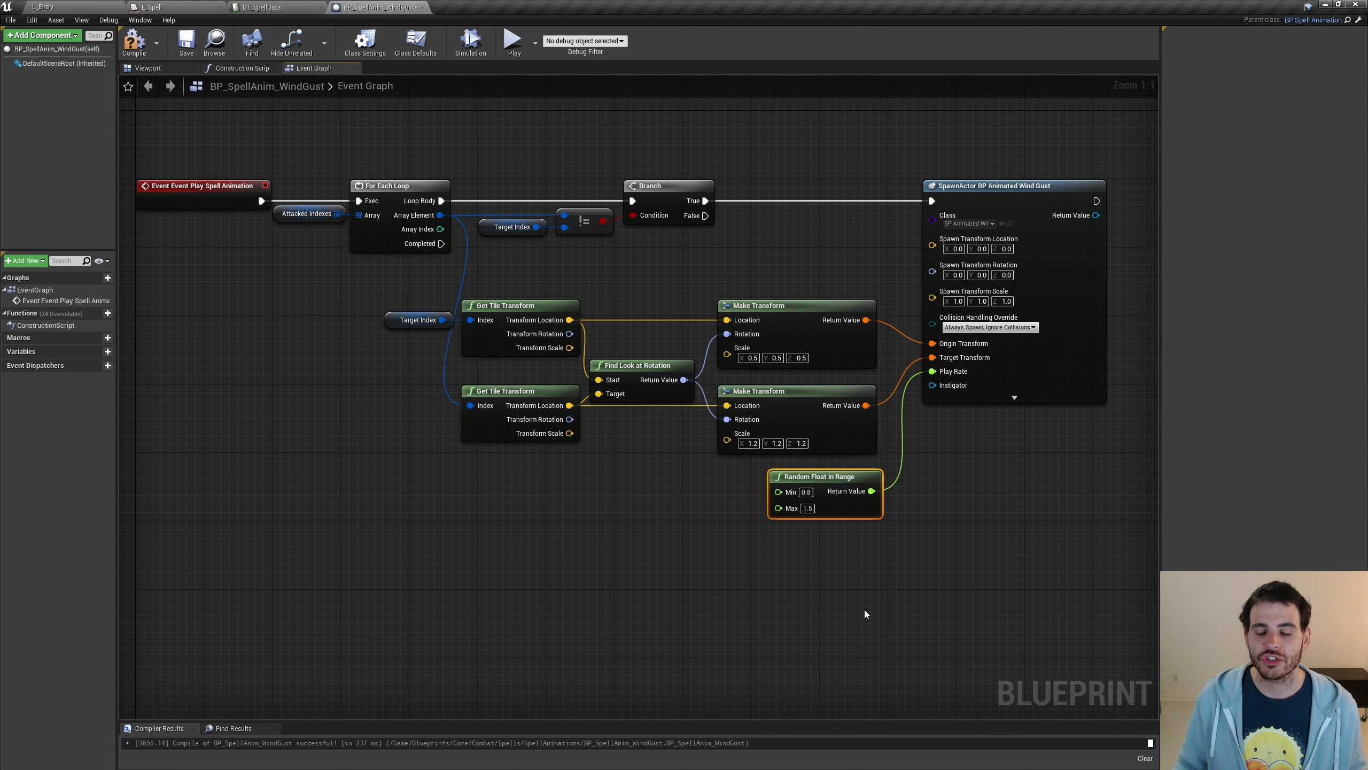
drag(997, 564, 981, 578)
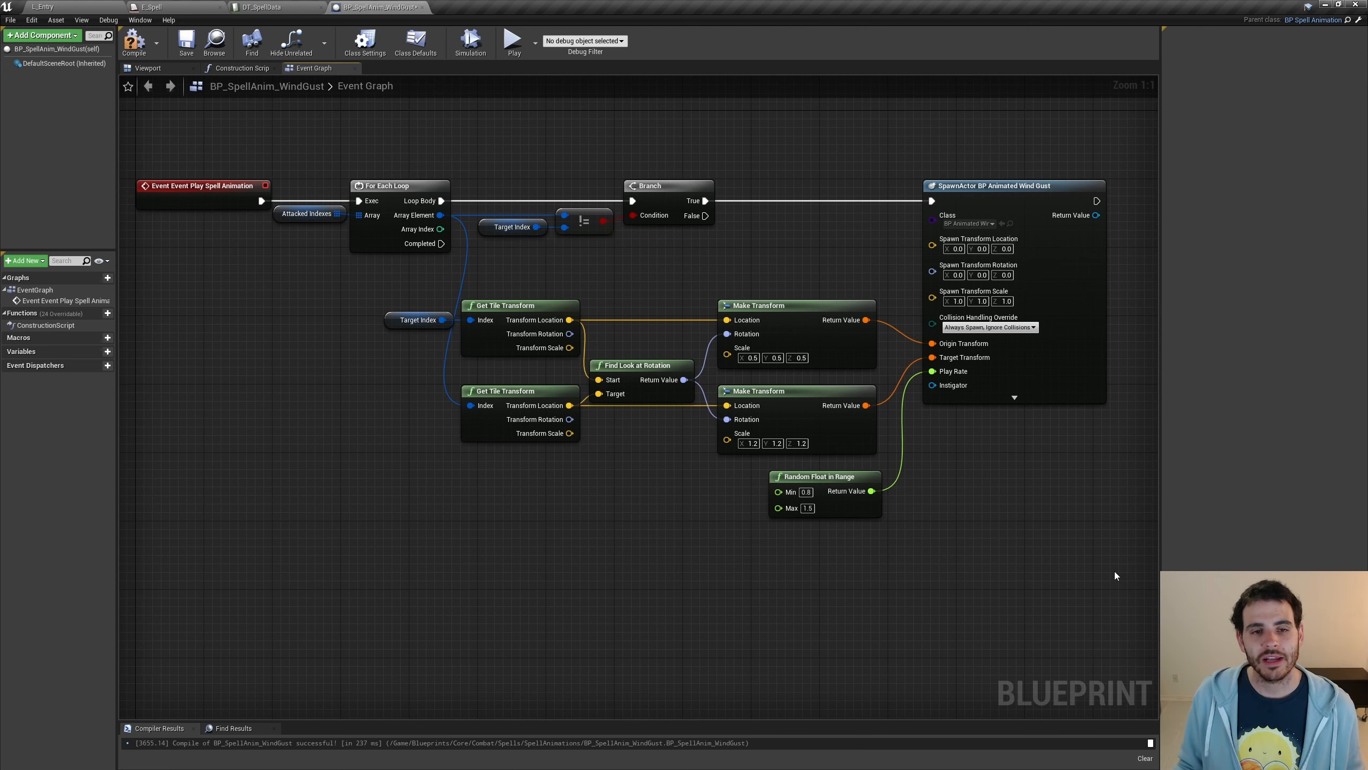
After the spawn, use Do Once to bind On Shape Animation Completed to a custom event OnShapeAnimationCompletedd that calls Event Complete Spell Animation.
right_drag(1002, 491, 645, 486)
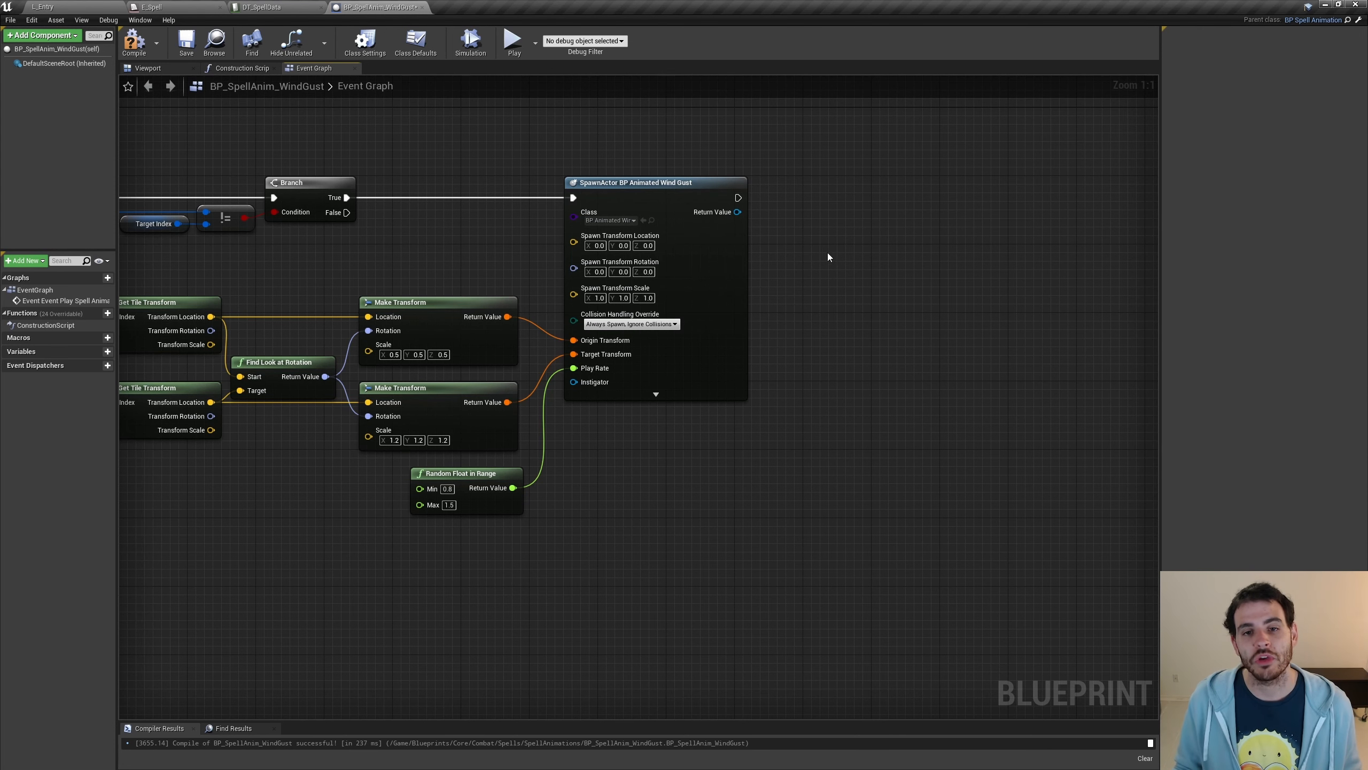
right_drag(951, 320, 868, 320)
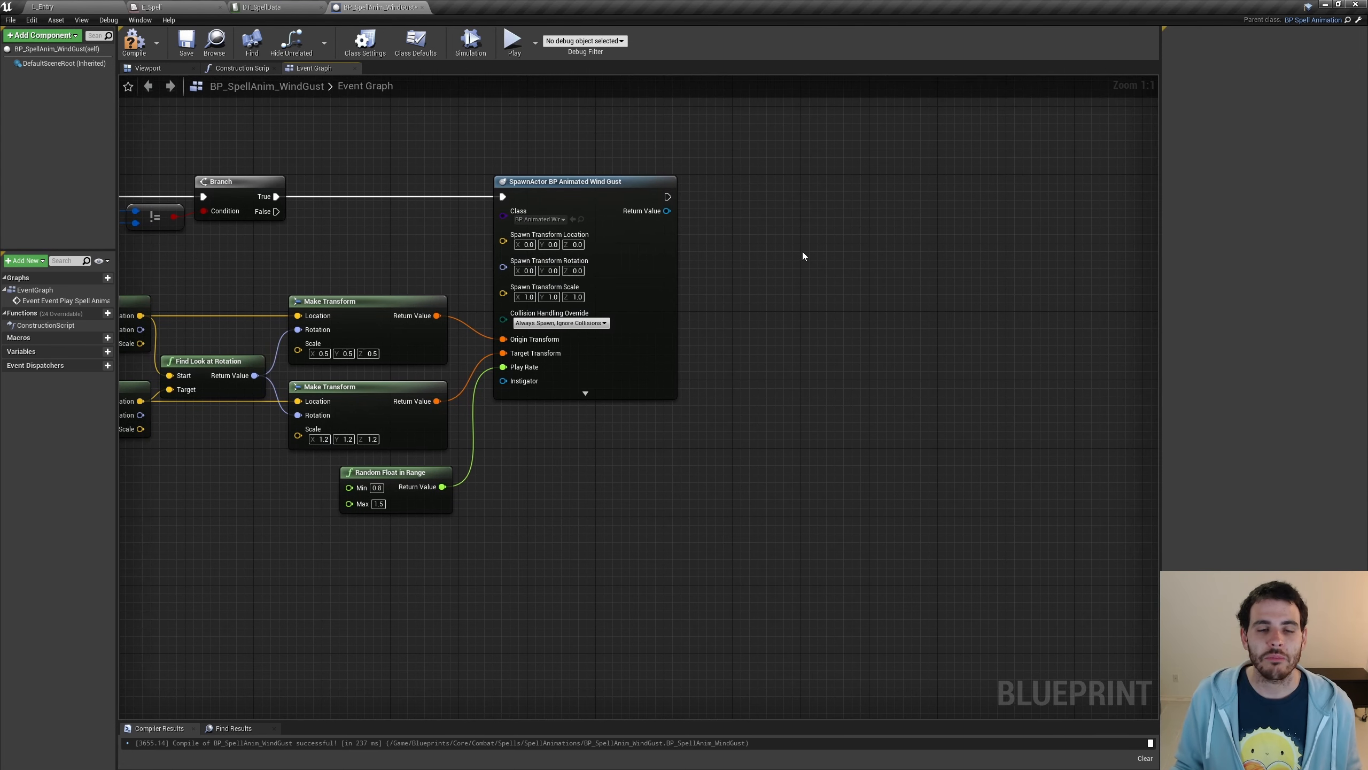
click(610, 224)
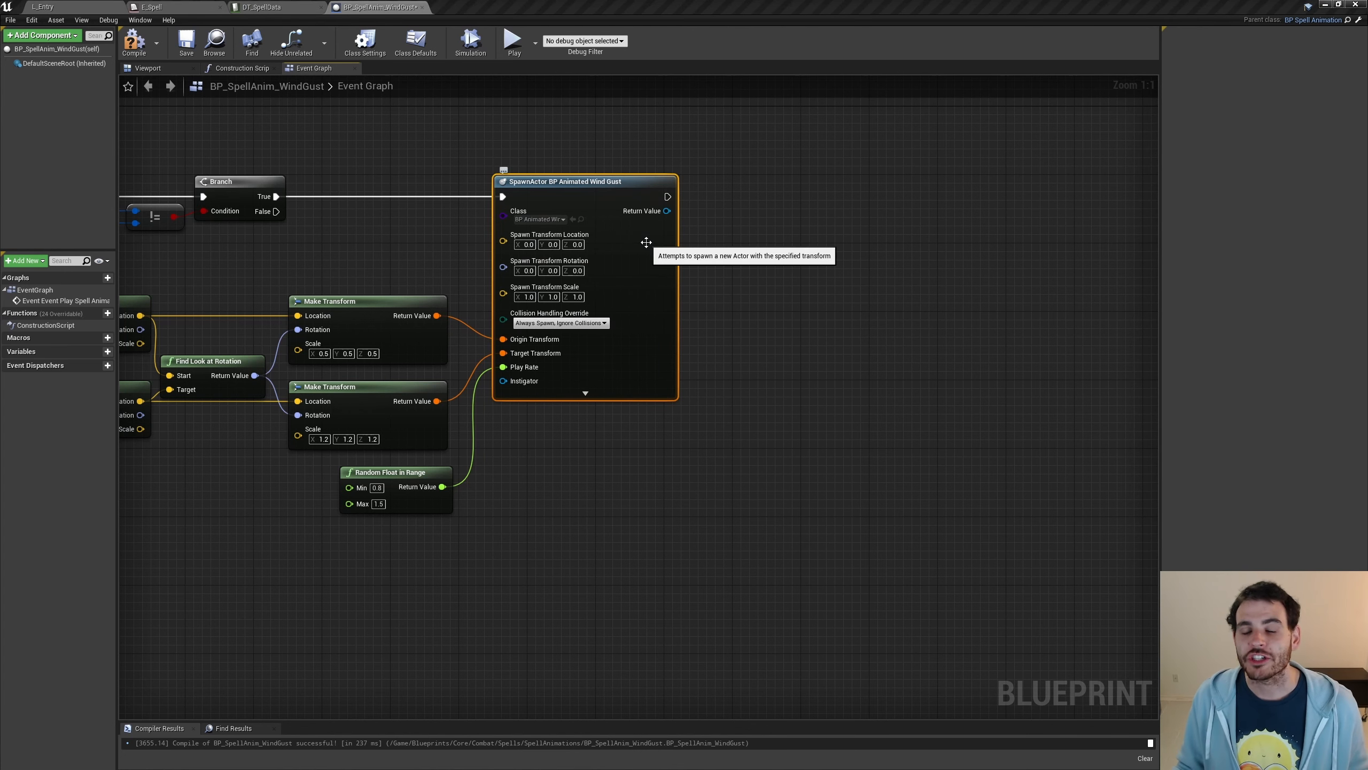
click(803, 389)
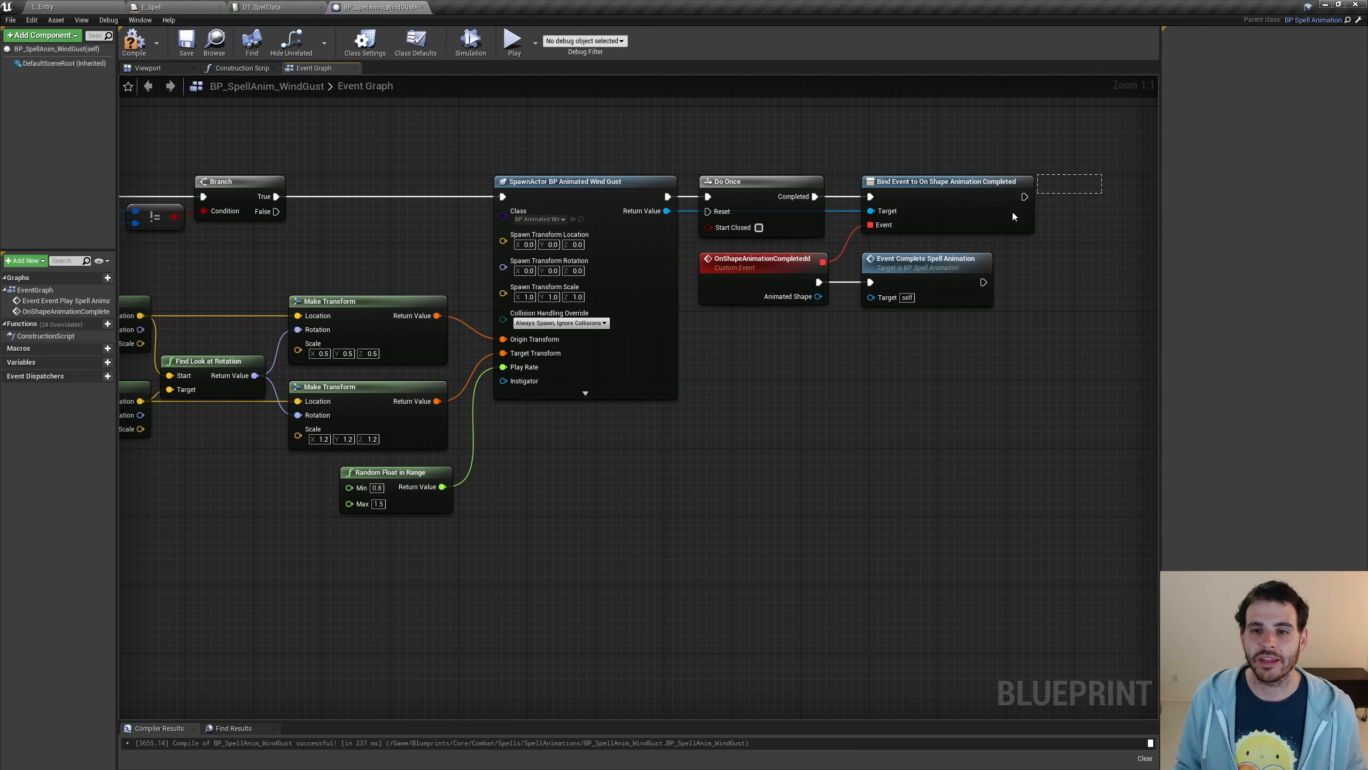
click(1013, 215)
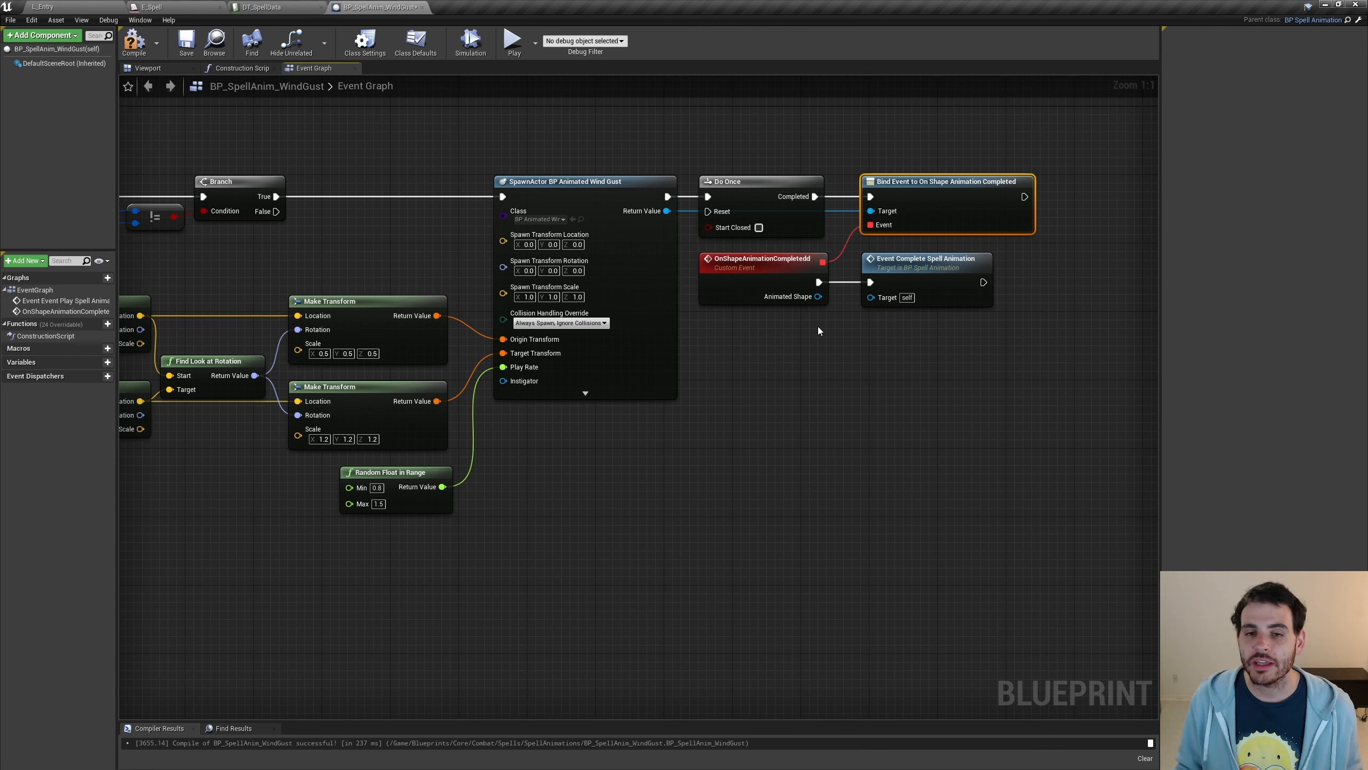
click(790, 301)
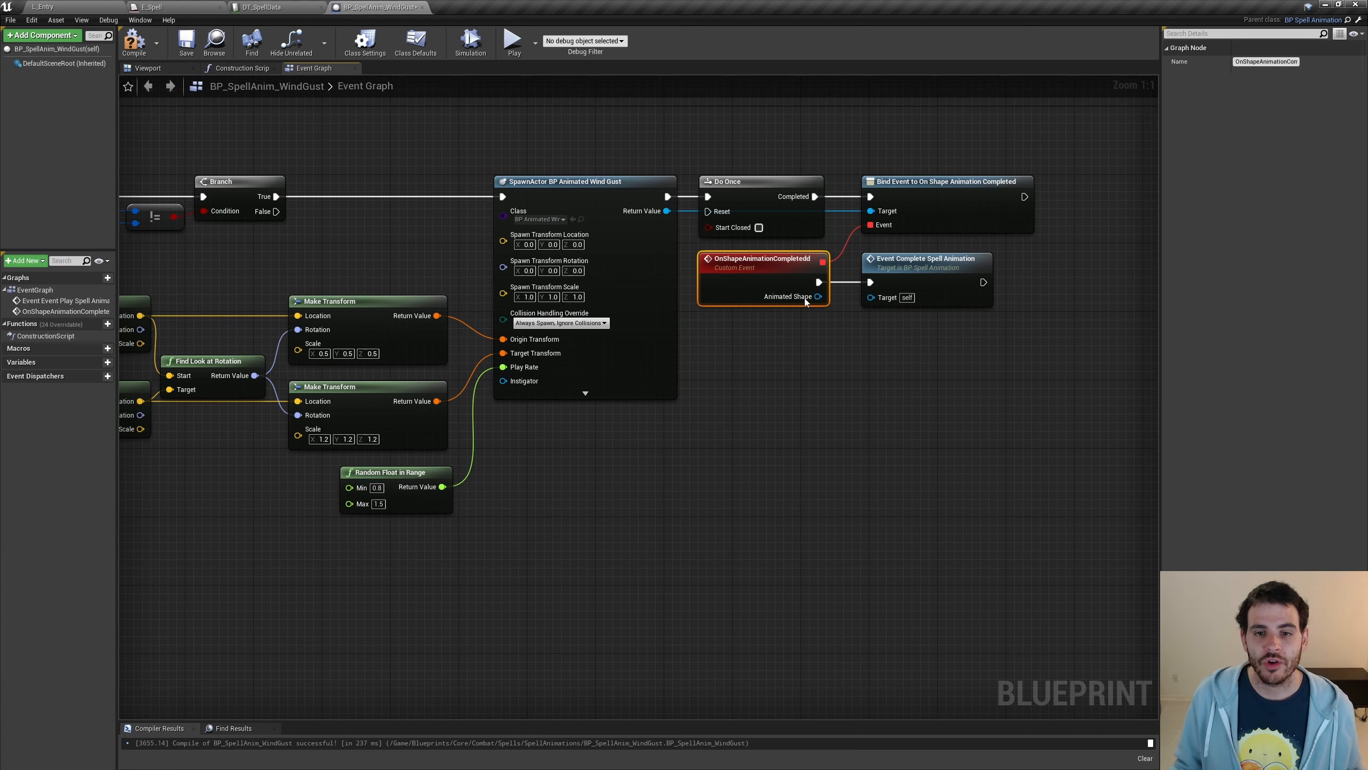
click(977, 291)
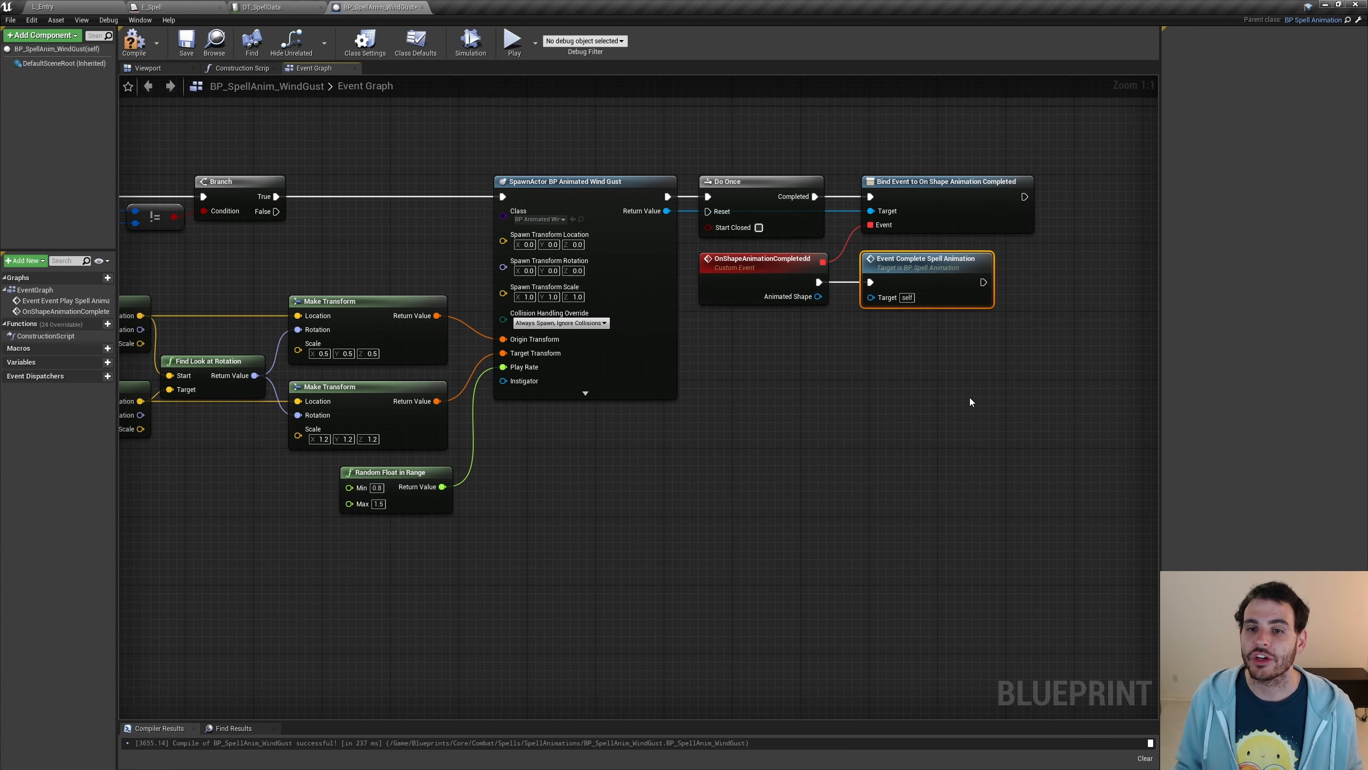
click(858, 399)
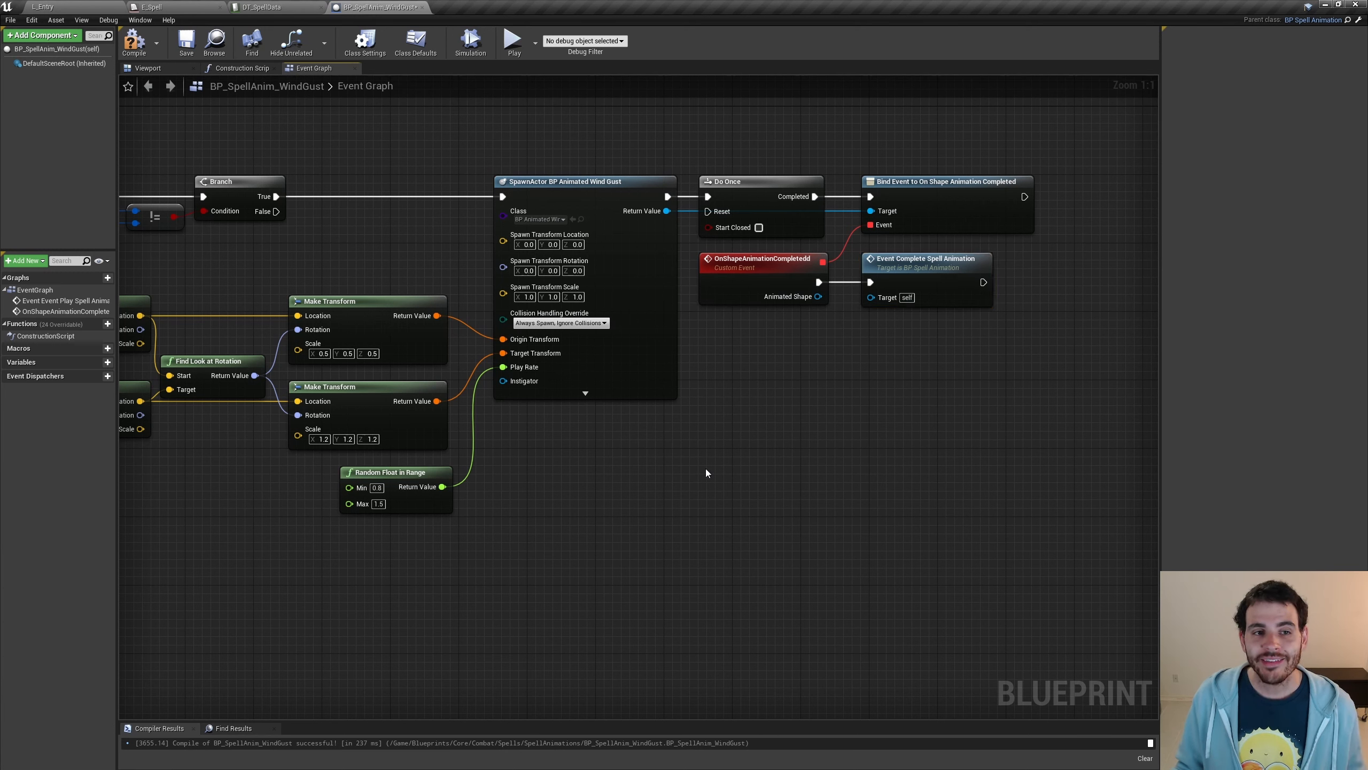
Compile and save BP_SpellAnim_WindGust, and start a play test of the L_Entry level.
click(134, 41)
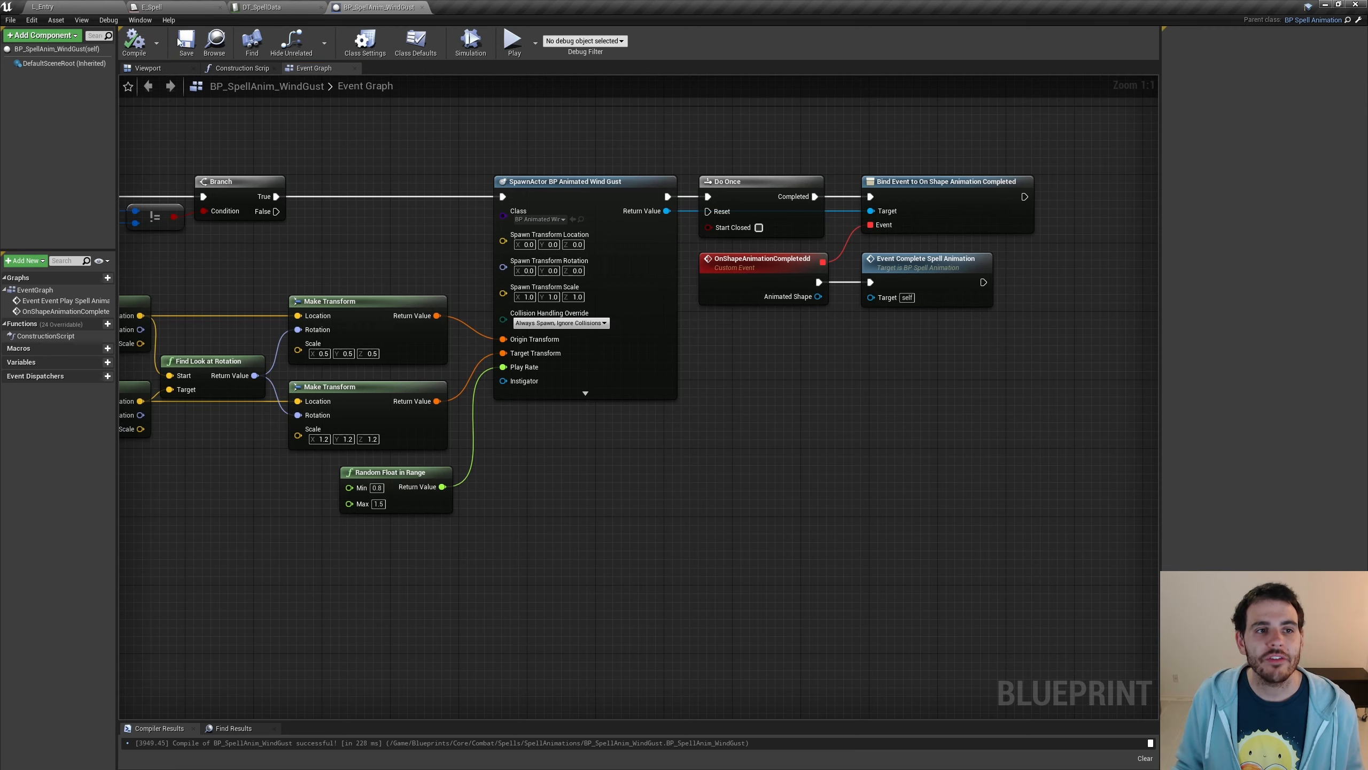
click(187, 41)
click(59, 5)
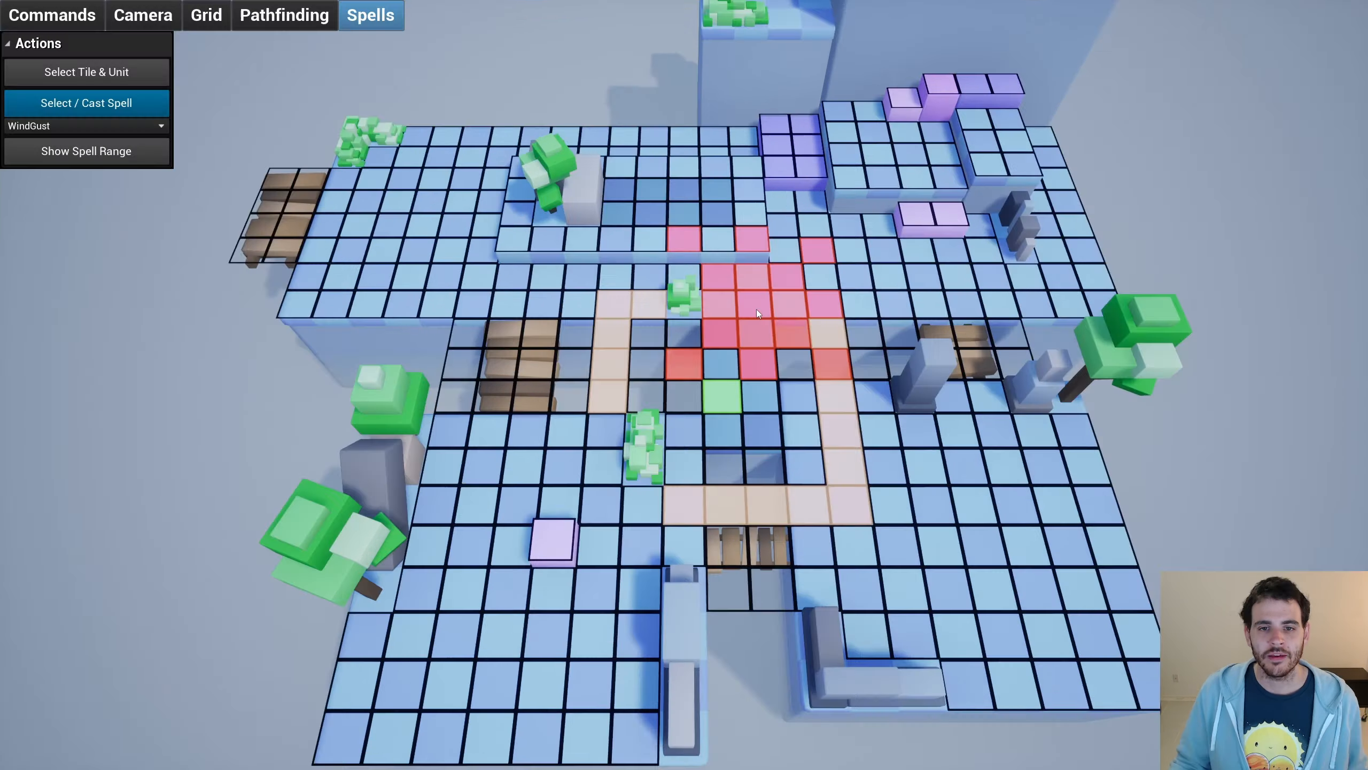
Cast the WindGust spell on range tiles all around the caster to check the gust animation in every direction.
click(757, 309)
click(836, 473)
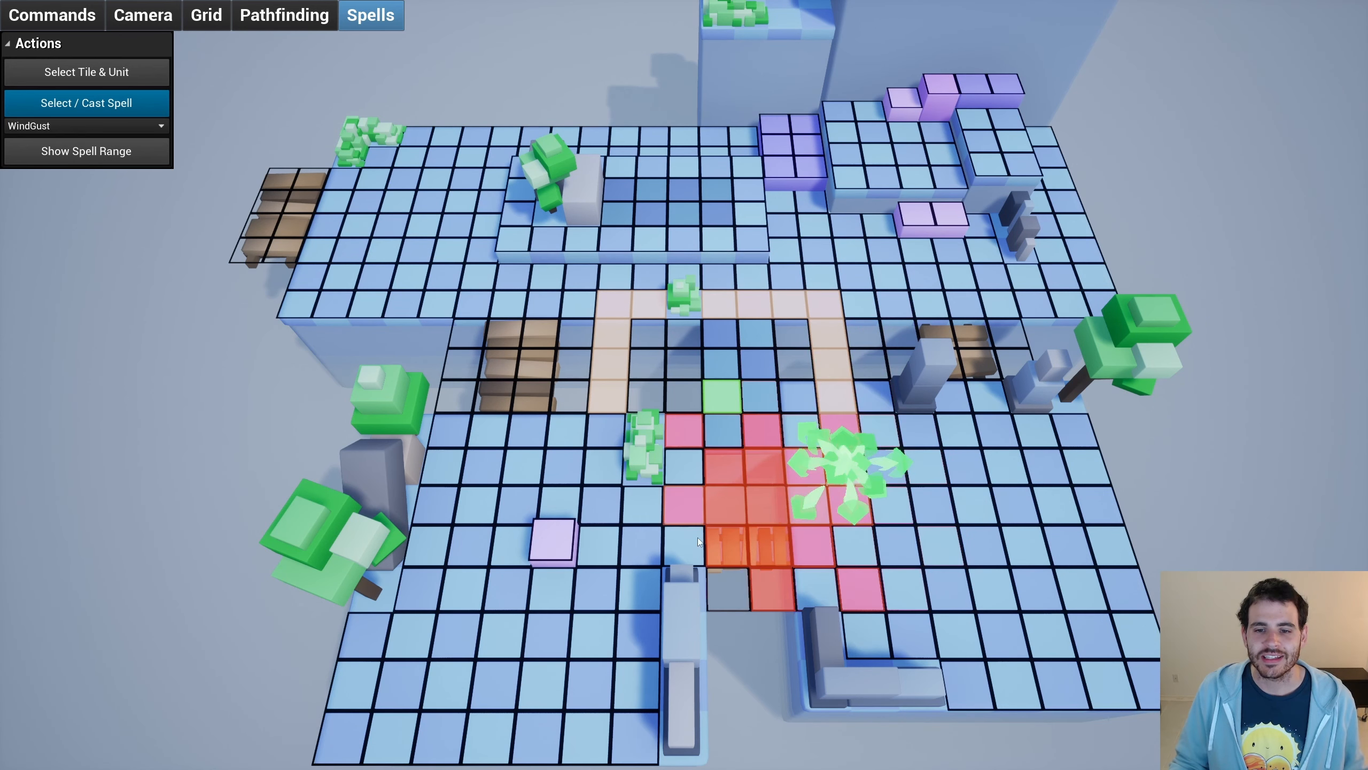
click(697, 521)
click(612, 372)
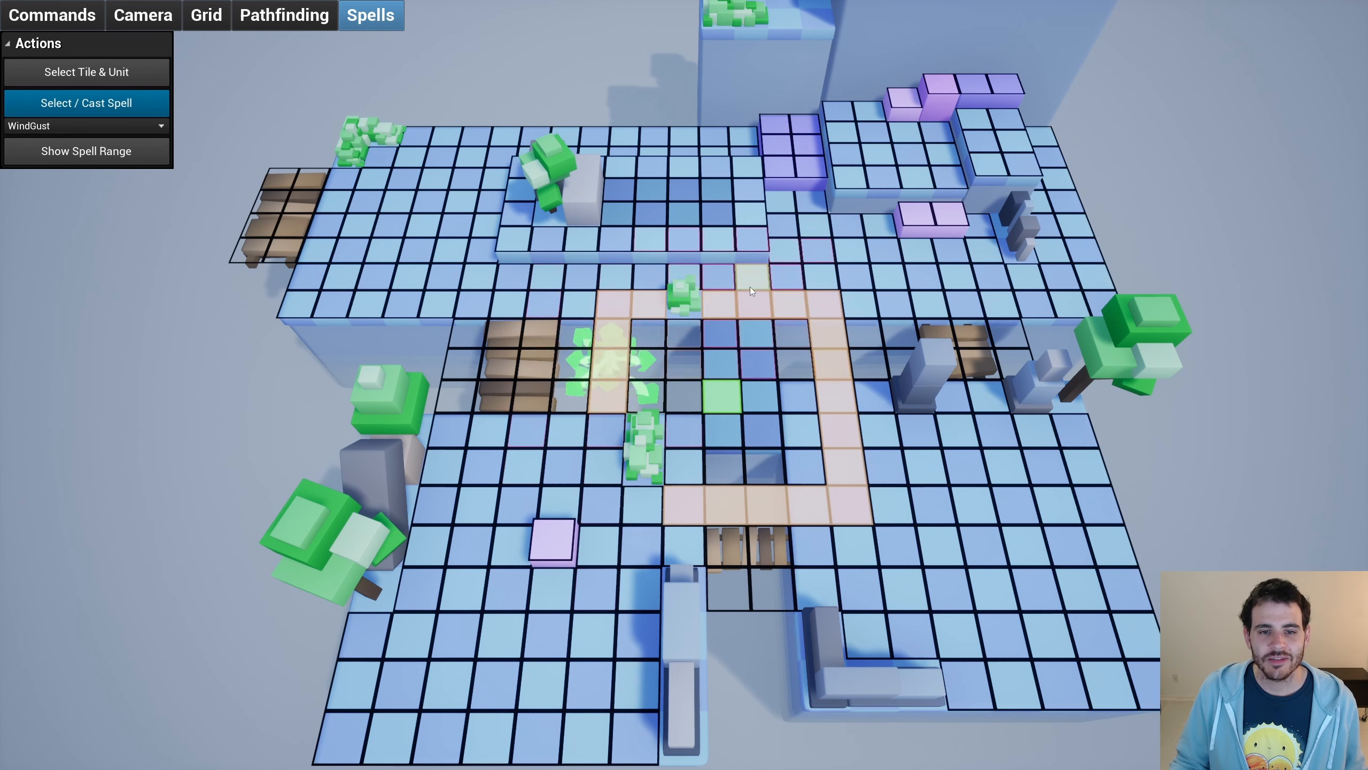
click(729, 311)
click(822, 310)
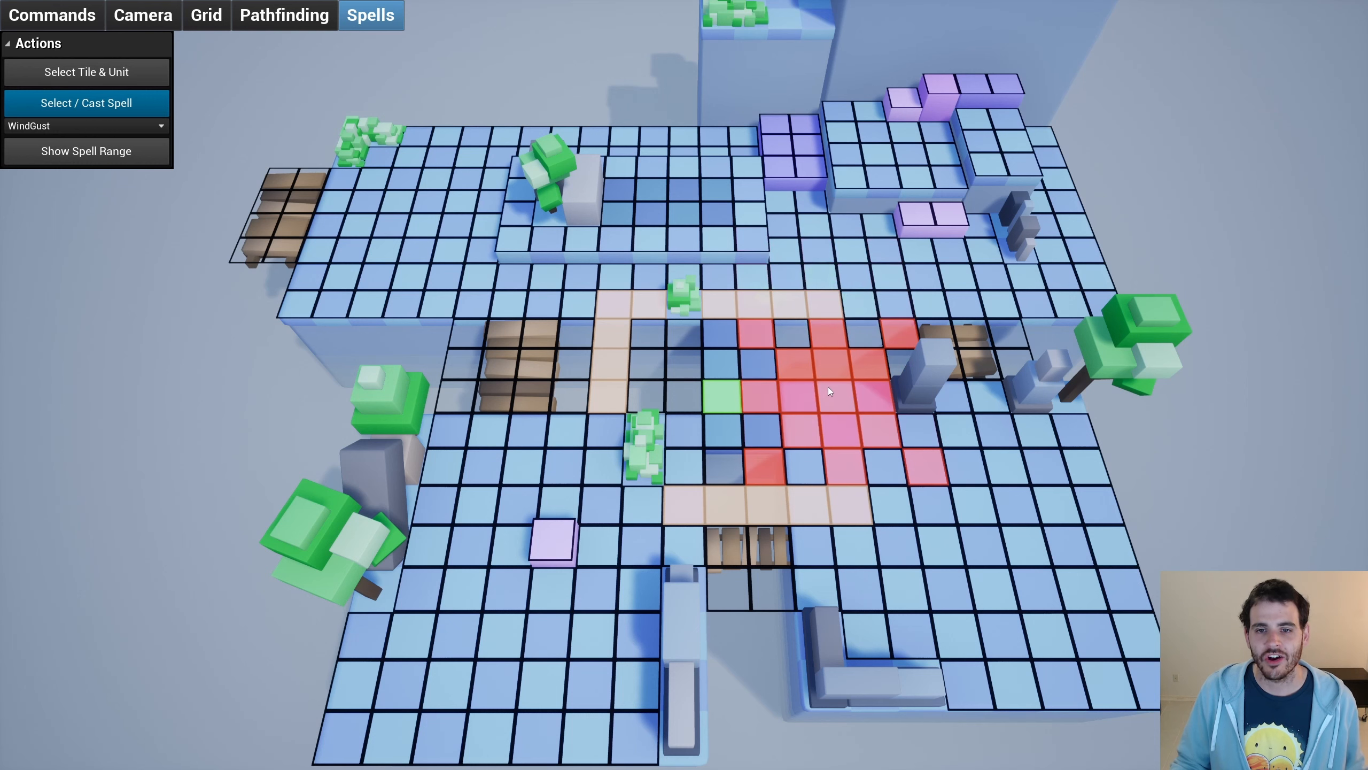
click(828, 393)
click(779, 506)
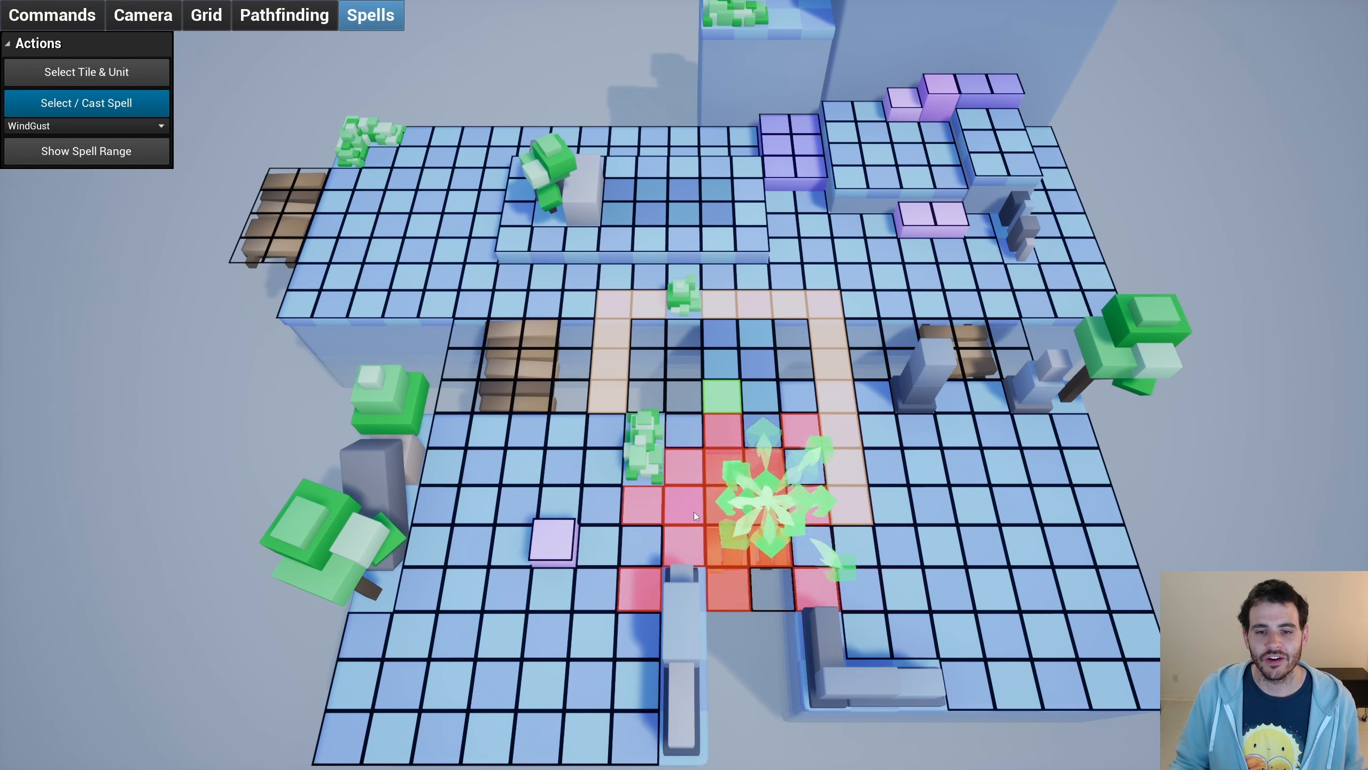
click(618, 321)
click(733, 301)
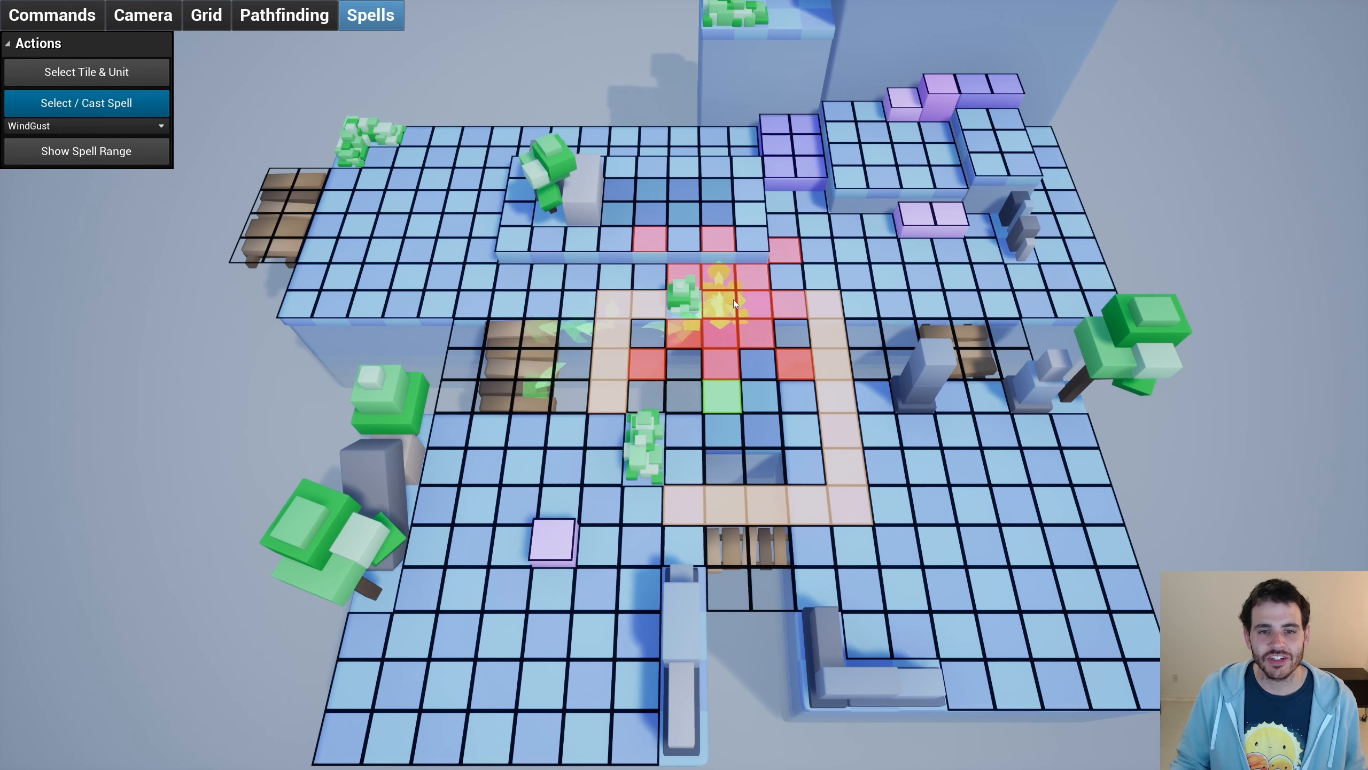
click(836, 391)
Test RunChickenRun on the caster's own tile and SlimeBall on several tiles within its range.
click(80, 125)
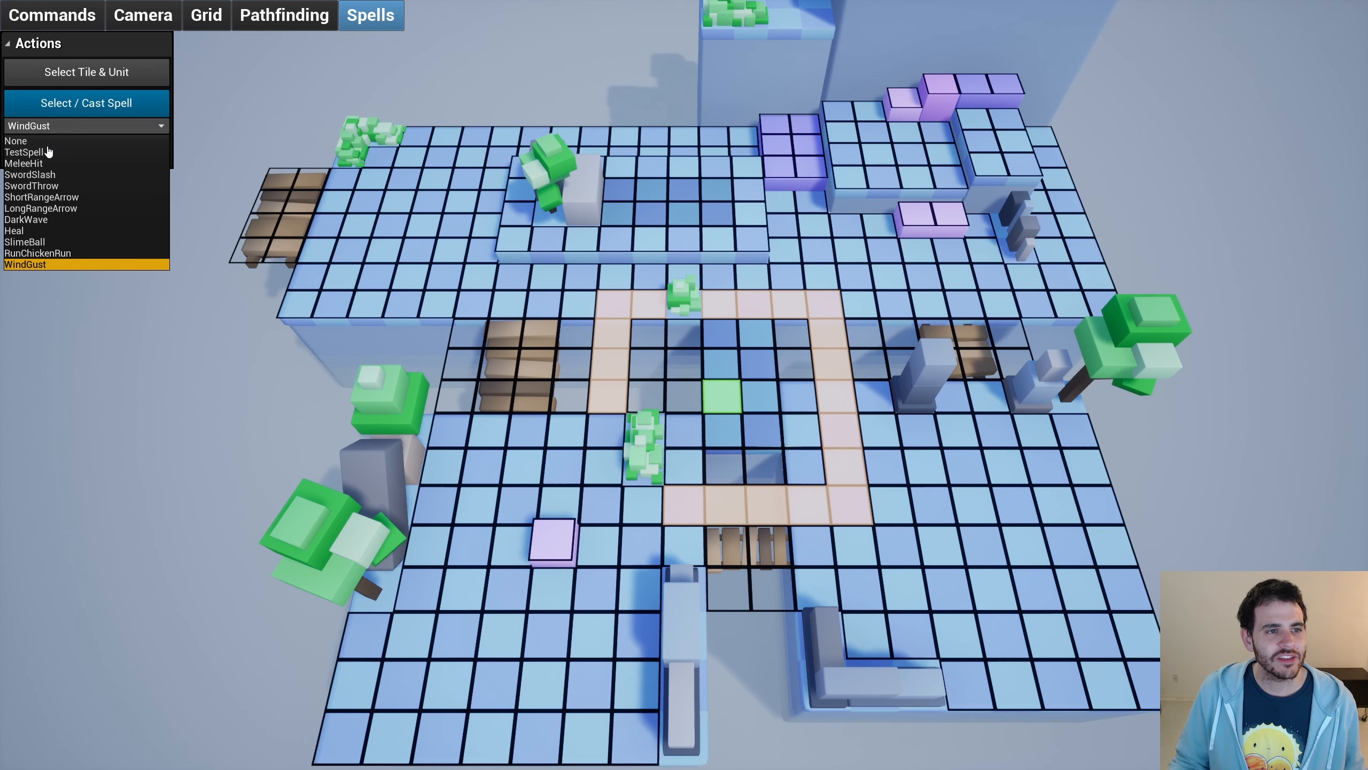
click(725, 396)
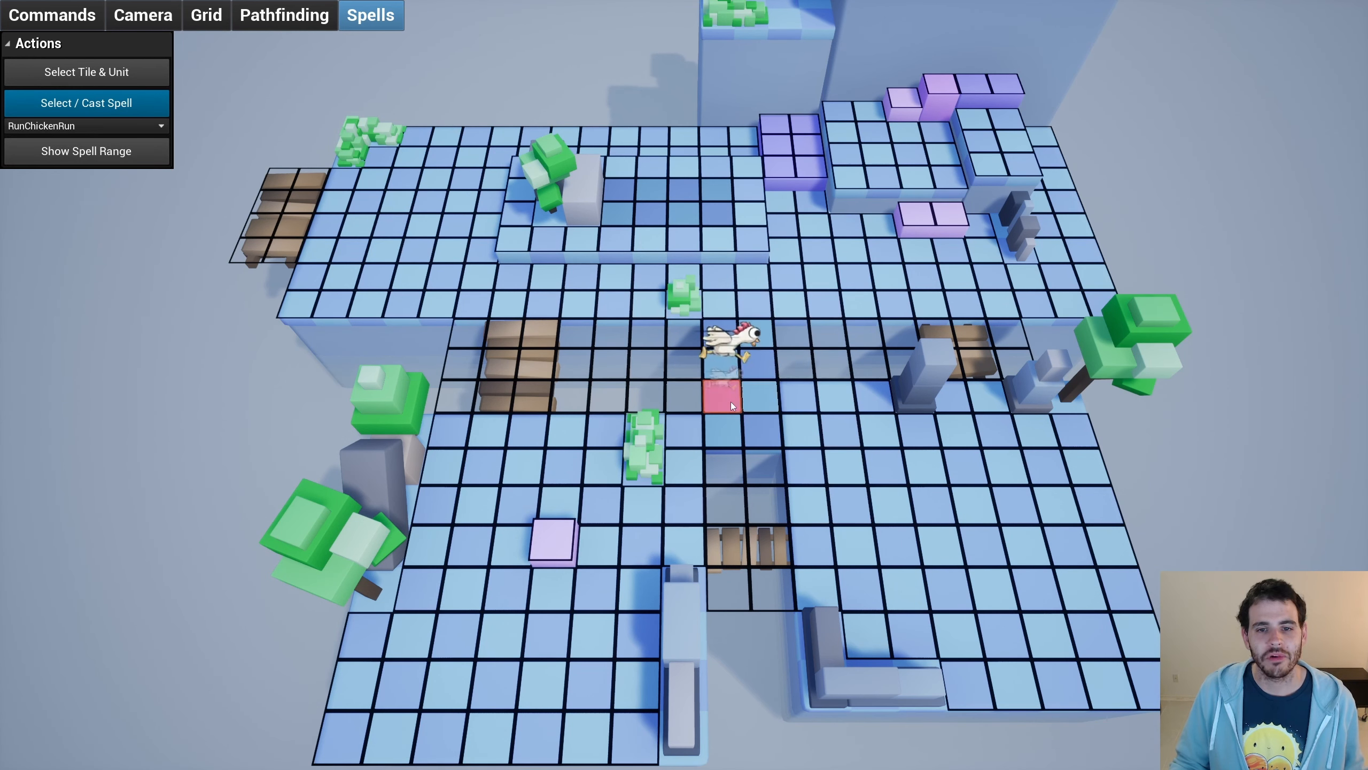
click(86, 126)
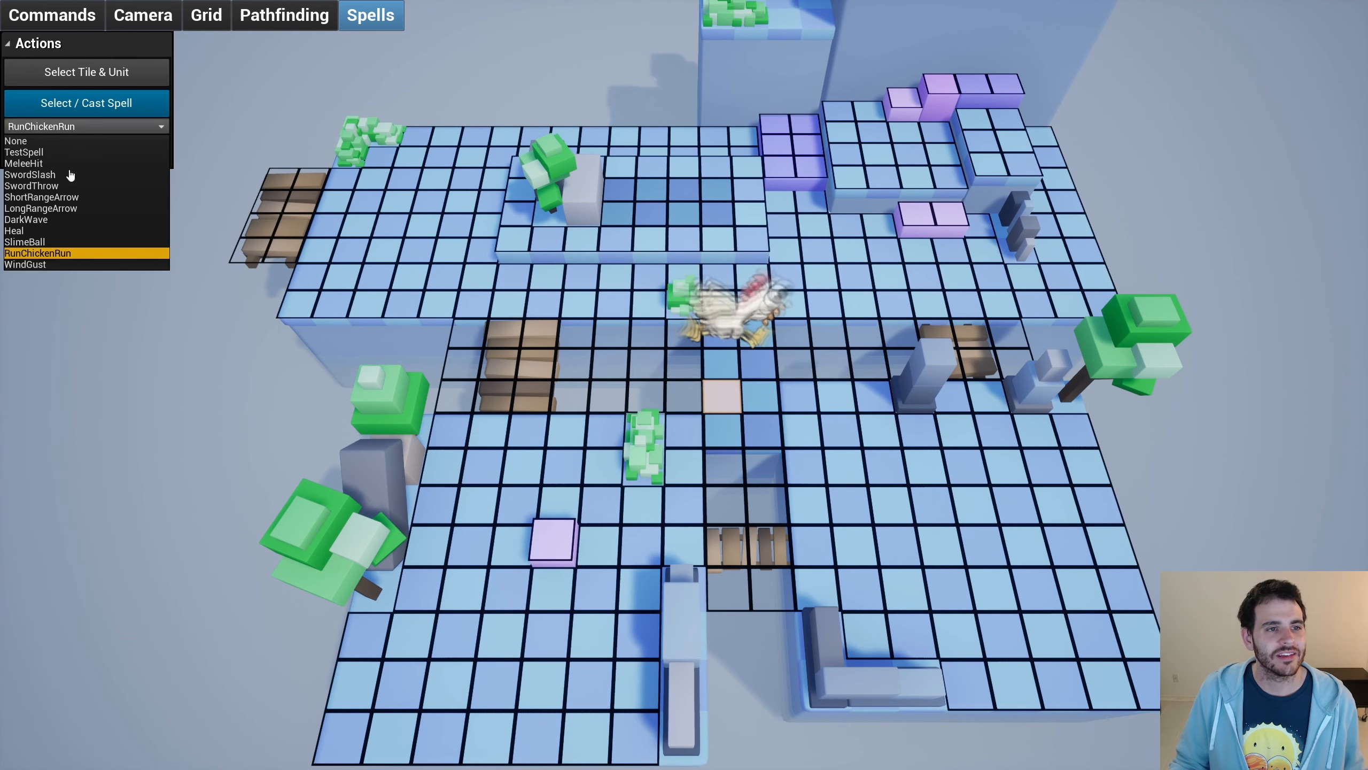
click(40, 242)
click(867, 396)
click(852, 507)
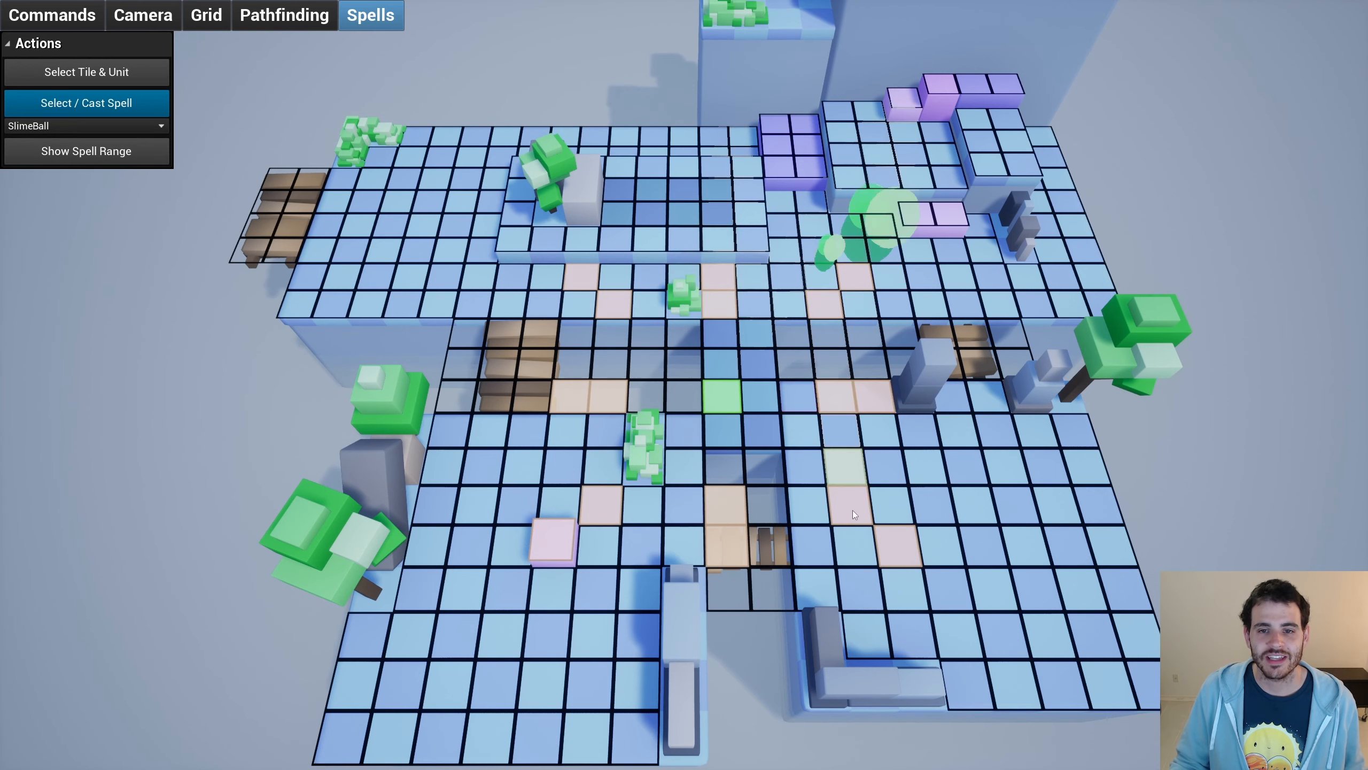
click(726, 523)
click(600, 502)
click(585, 278)
click(720, 280)
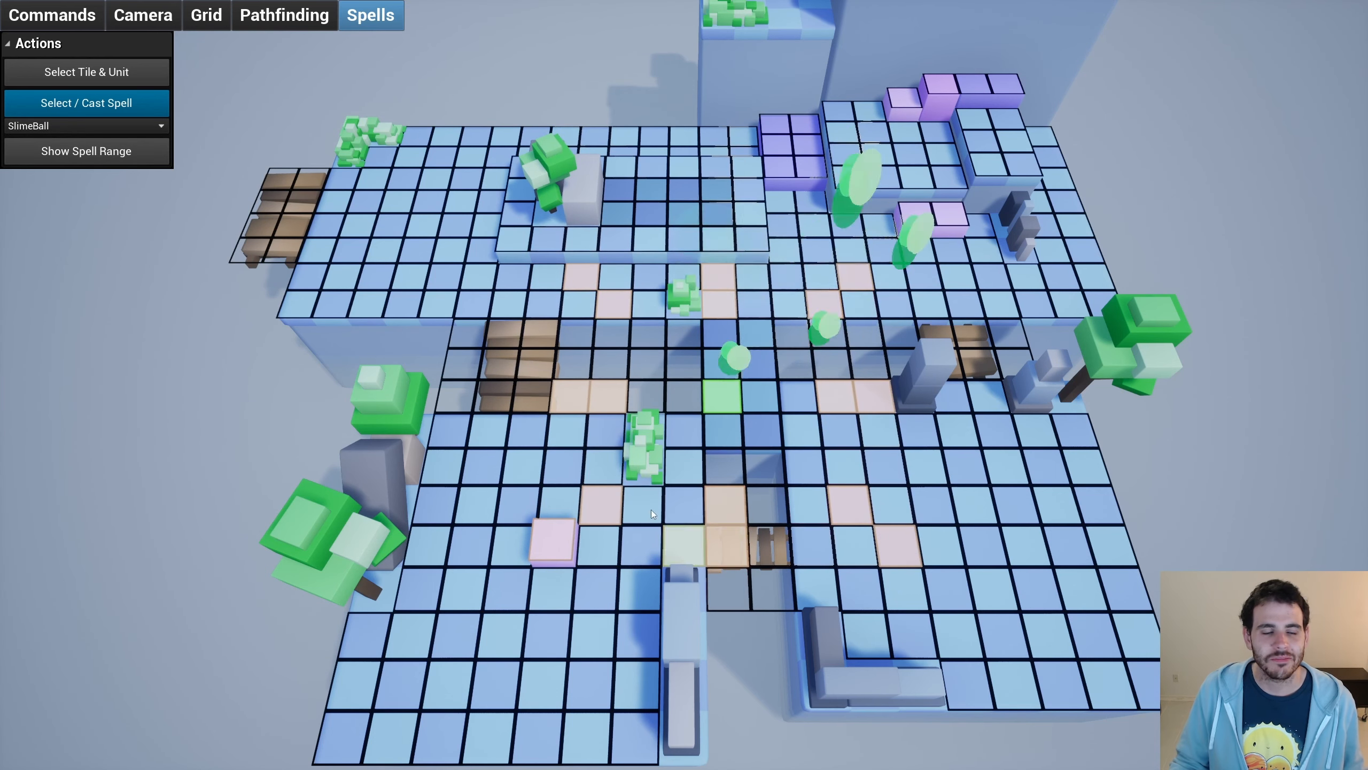
Test the Heal and DarkWave spells on the grid.
click(23, 126)
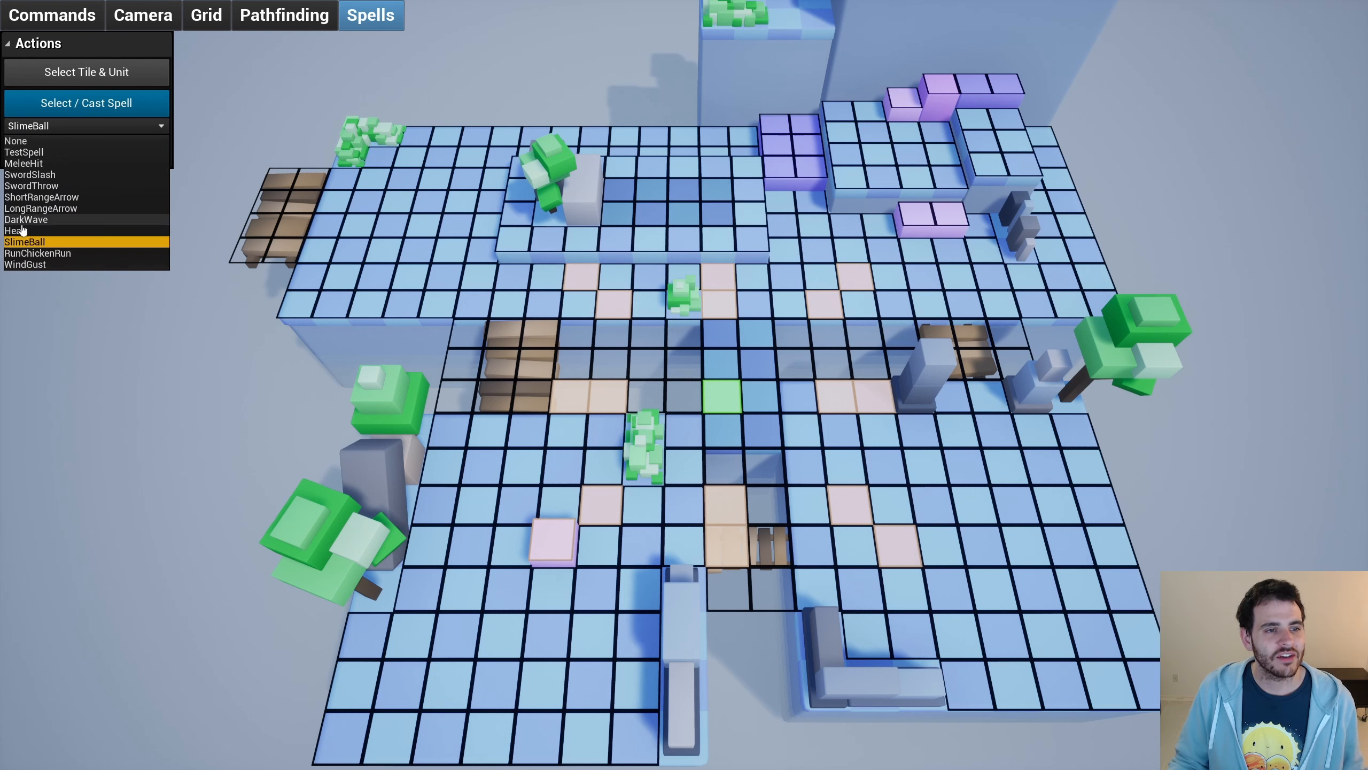
click(24, 237)
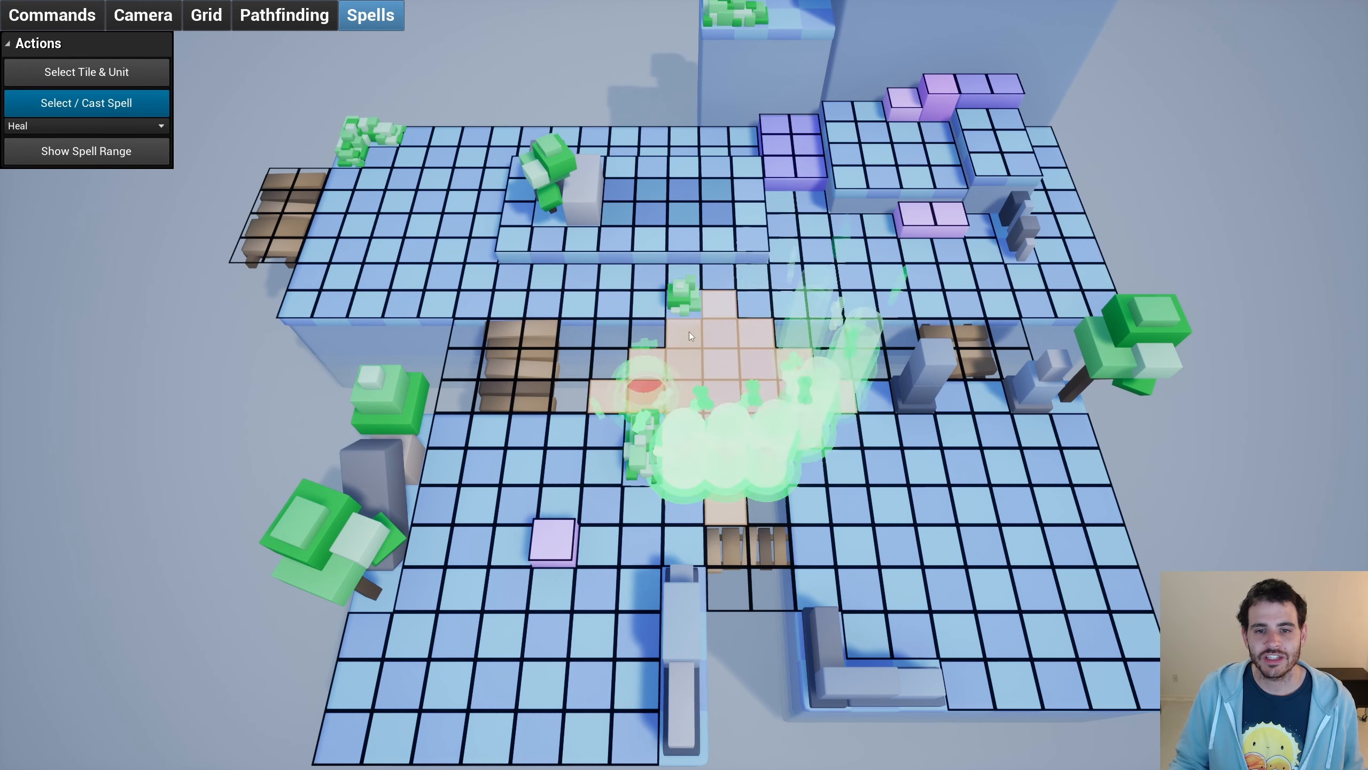
click(33, 127)
click(17, 219)
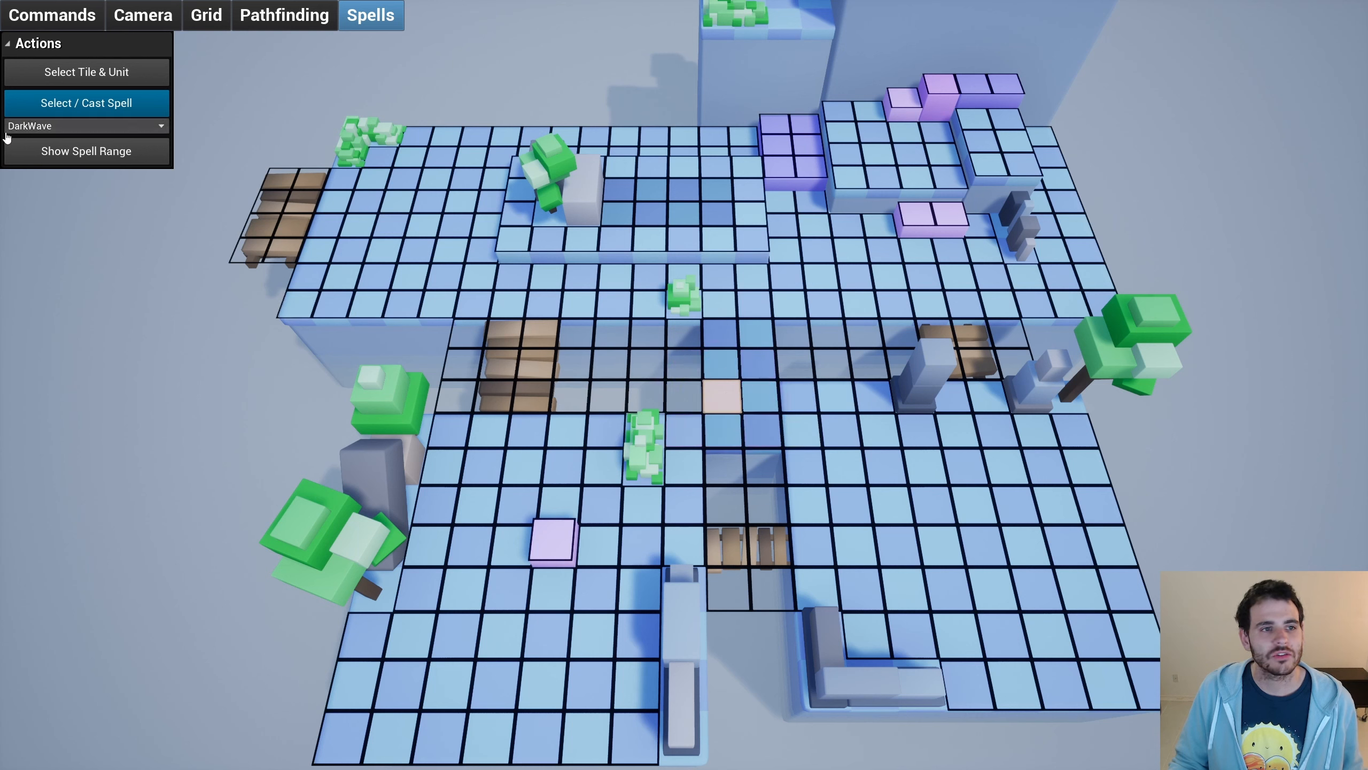
Test the LongRangeArrow, ShortRangeArrow and SwordThrow spells on tiles within their ranges.
click(43, 126)
click(32, 209)
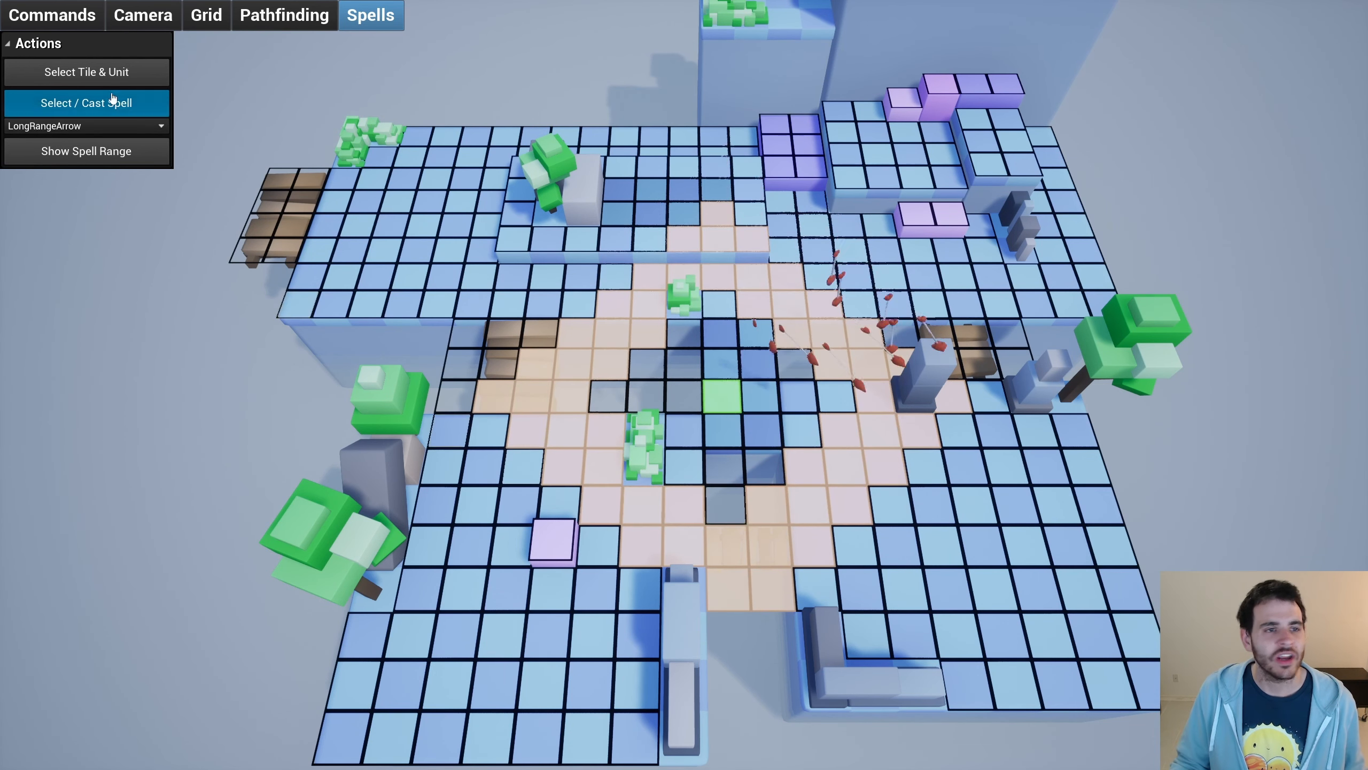
click(52, 130)
click(39, 198)
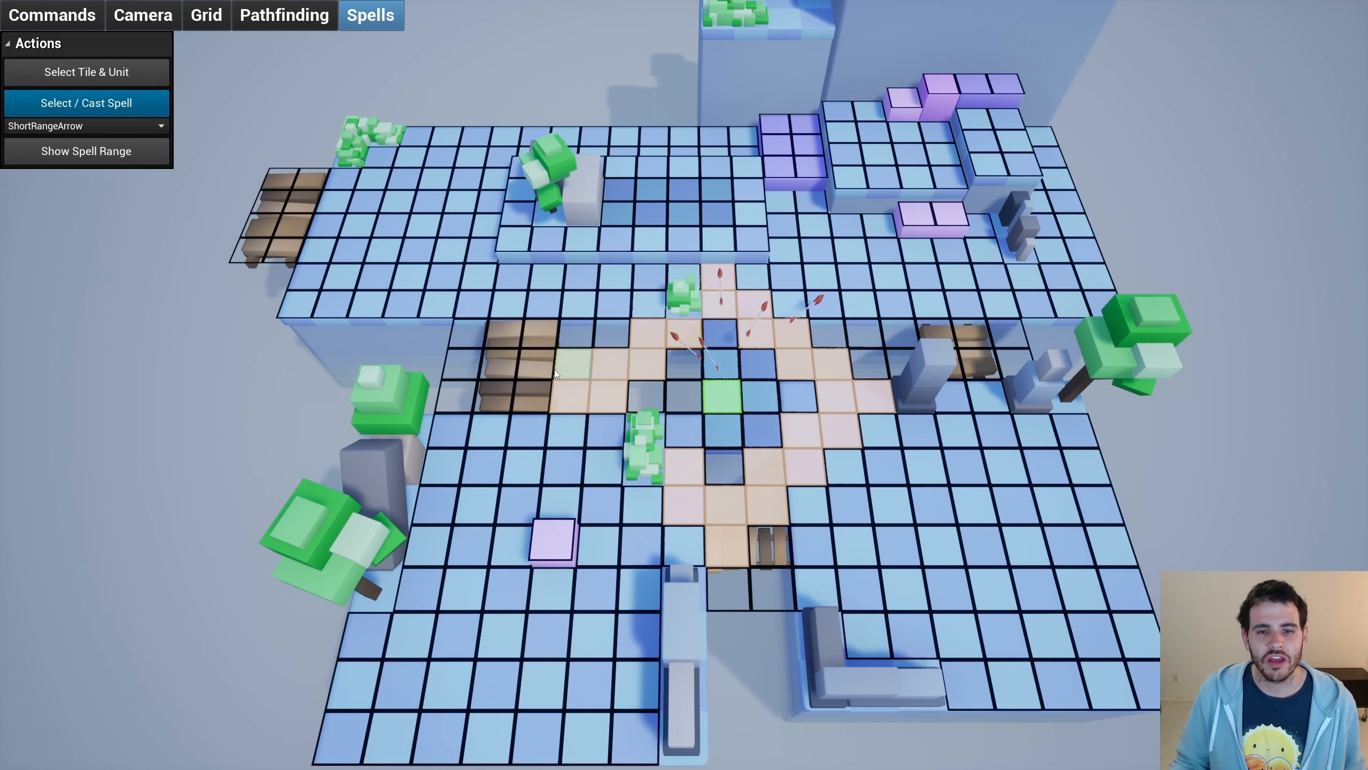
click(134, 131)
click(32, 186)
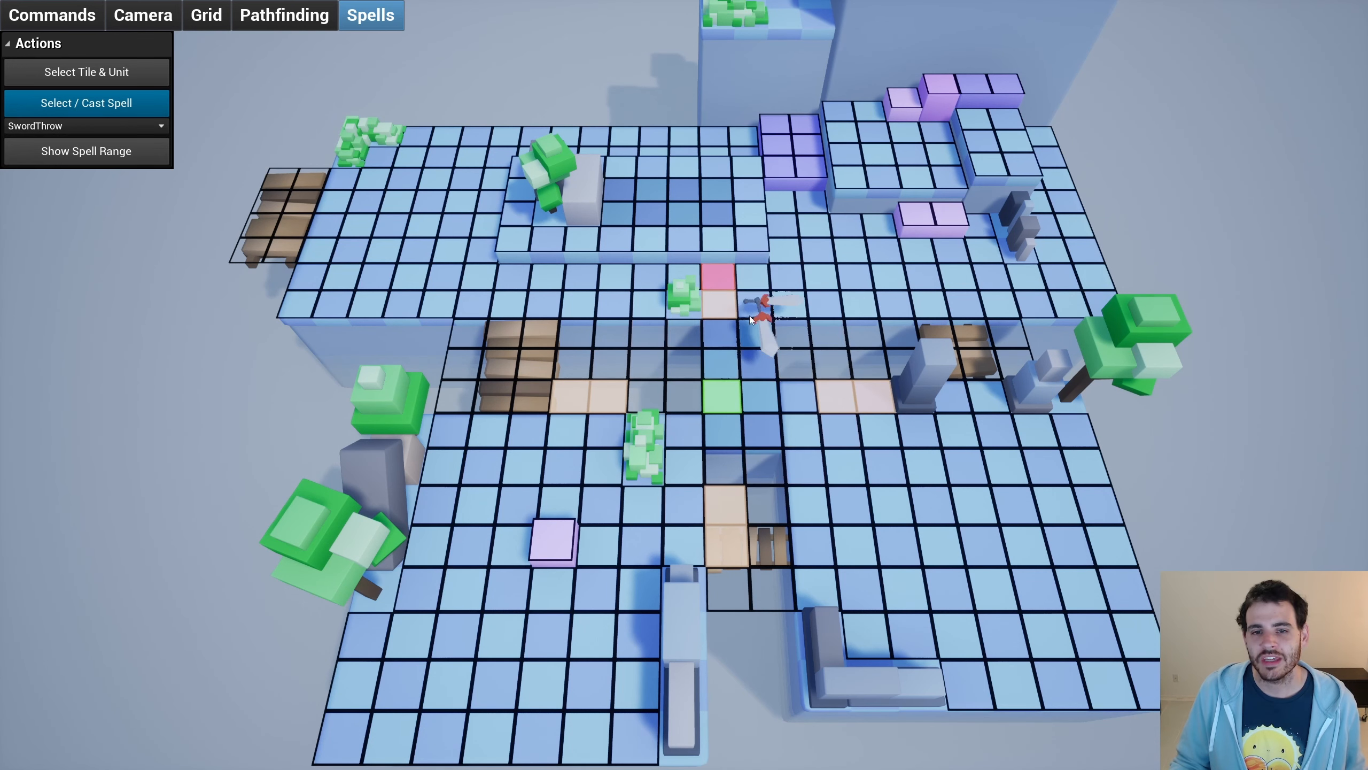